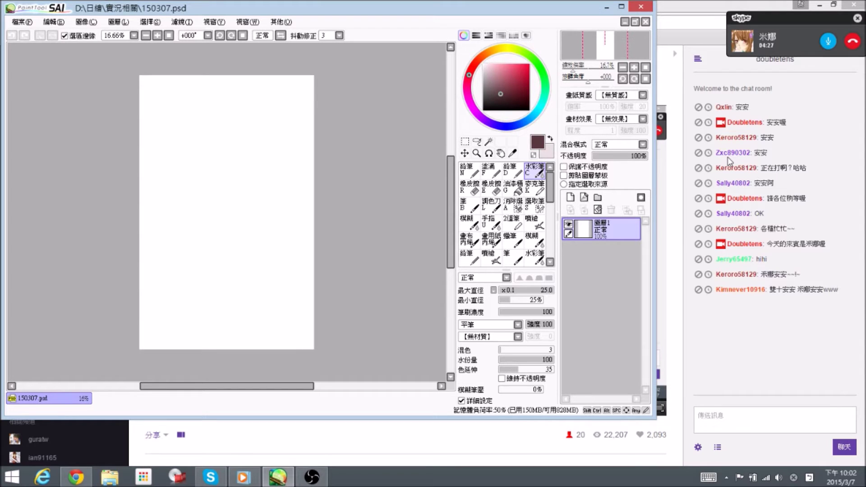
Select the 鉛筆S pencil brush and set the drawing colour to black
key("ctrl+plus")
key("ctrl+minus")
scroll(501, 217, "down", 5)
left_click(470, 226)
left_click_drag(508, 79, 459, 115)
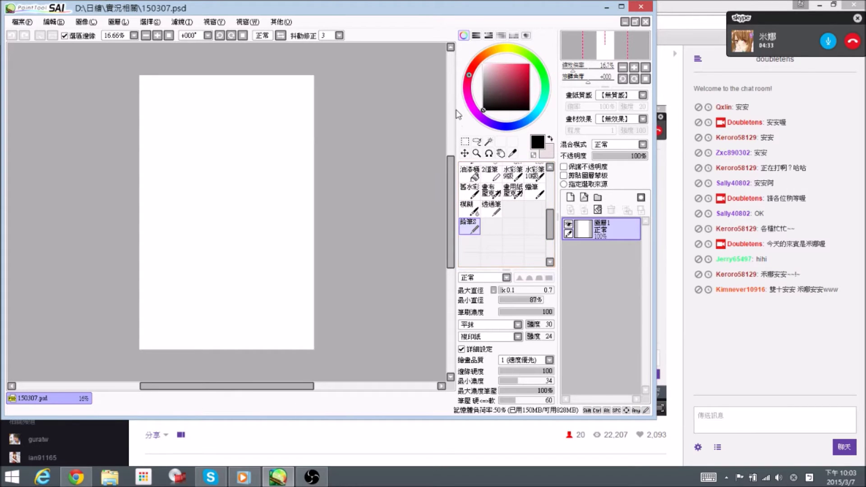
Set the pencil's maximum diameter to 25 for rough sketching
key("space")
left_click_drag(244, 173, 278, 176)
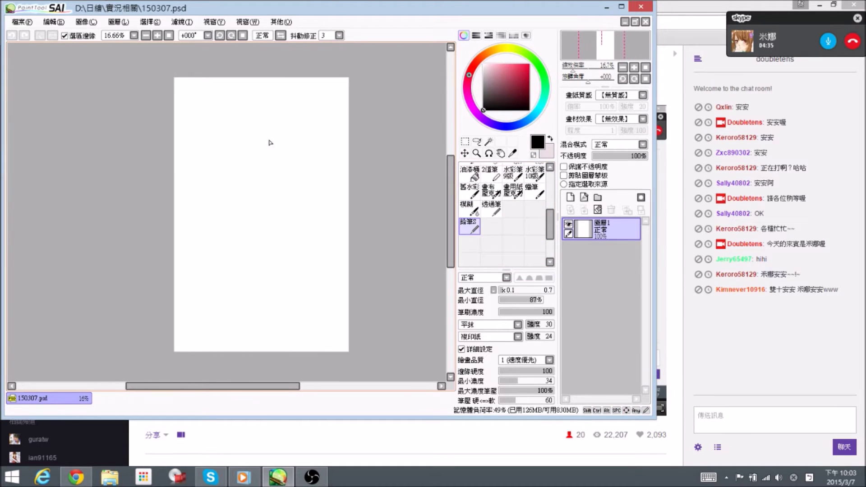
key("bracketright")
key("bracketright")
key("bracketright")
key("bracketright")
key("bracketright")
key("bracketright")
key("bracketright")
key("bracketright")
key("bracketright")
key("bracketright")
key("bracketright")
key("bracketright")
key("bracketright")
key("bracketright")
key("bracketright")
key("bracketright")
key("bracketright")
key("bracketright")
key("bracketright")
key("bracketright")
key("bracketright")
key("space")
mouse_move(236, 180)
left_mouse_down()
mouse_move(248, 172)
mouse_move(269, 179)
mouse_move(304, 156)
left_mouse_up()
key("space")
key("ctrl+z")
key("bracketleft")
key("bracketleft")
Sketch a rounded head outline in the upper part of the canvas, erasing stray lines while shaping it
key("space")
mouse_move(263, 163)
left_mouse_down()
mouse_move(304, 133)
mouse_move(317, 154)
left_mouse_up()
key("e")
mouse_move(280, 130)
left_mouse_down()
mouse_move(310, 138)
mouse_move(279, 124)
mouse_move(292, 131)
mouse_move(283, 127)
mouse_move(273, 146)
mouse_move(252, 149)
mouse_move(284, 132)
mouse_move(322, 158)
left_mouse_up()
key("ctrl+alt")
key("n")
left_click_drag(320, 156, 326, 183)
left_click_drag(323, 168, 313, 203)
mouse_move(259, 165)
left_mouse_down()
mouse_move(265, 189)
mouse_move(294, 223)
mouse_move(283, 215)
mouse_move(275, 206)
mouse_move(294, 219)
mouse_move(326, 194)
left_mouse_up()
Erase and redraw the crown and side contours of the head to refine its oval shape
key("e")
key("e")
left_click_drag(329, 145, 330, 182)
key("e")
mouse_move(303, 130)
left_mouse_down()
mouse_move(329, 152)
mouse_move(330, 141)
mouse_move(332, 170)
mouse_move(293, 177)
left_mouse_up()
key("space")
key("e")
left_click_drag(335, 144, 344, 160)
Draw a curved horizontal guideline across the lower face and a curved vertical centre line through the head
mouse_move(273, 185)
left_mouse_down()
mouse_move(304, 200)
mouse_move(342, 187)
left_mouse_up()
left_click_drag(296, 150, 299, 206)
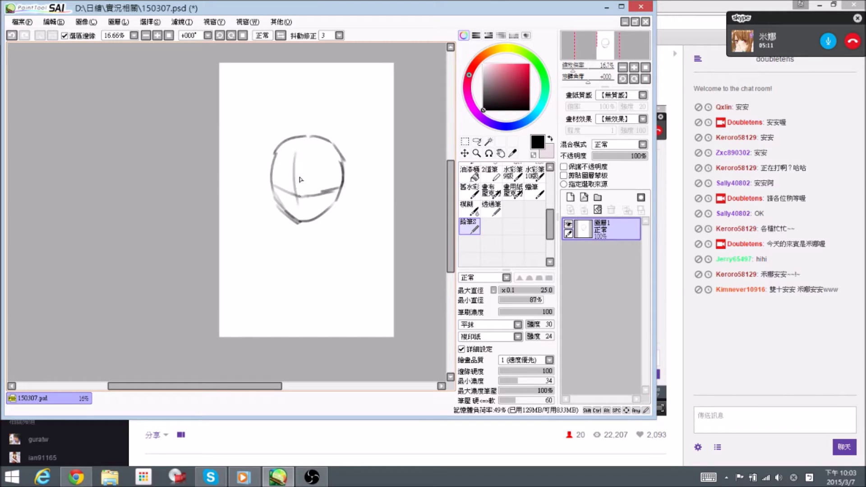
key("e")
mouse_move(300, 151)
left_mouse_down()
mouse_move(293, 180)
mouse_move(301, 216)
left_mouse_up()
key("space")
left_click_drag(319, 233, 328, 221)
key("space")
left_click_drag(320, 169, 326, 172)
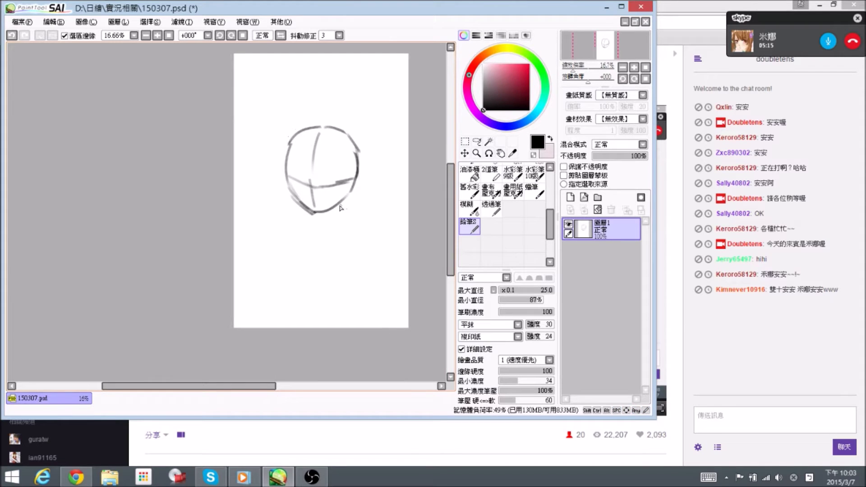
Sketch the back of a raised hand directly beneath the chin
mouse_move(323, 224)
left_mouse_down()
mouse_move(305, 205)
mouse_move(309, 220)
left_mouse_up()
key("e")
key("e")
key("e")
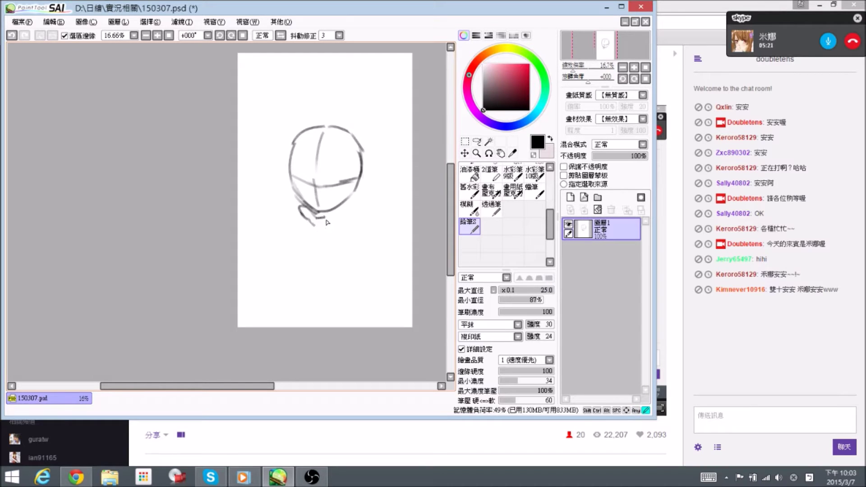
key("e")
key("e")
key("e")
Sketch the curled fingers of the hand below the chin, cleaning up their outlines with the eraser
mouse_move(328, 226)
left_mouse_down()
mouse_move(330, 246)
mouse_move(315, 230)
mouse_move(320, 248)
mouse_move(310, 221)
mouse_move(319, 246)
left_mouse_up()
key("e")
key("e")
key("n")
key("e")
key("n")
key("e")
key("e")
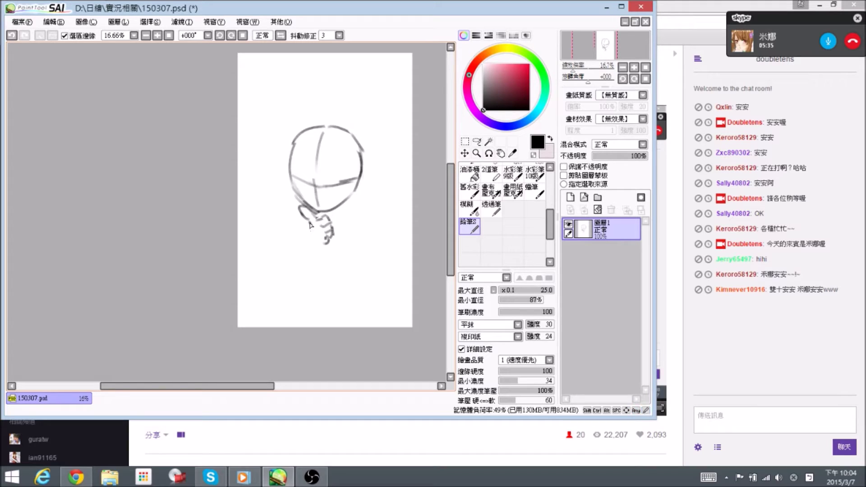
Refine the hand's back and wrist outlines and add a short line running down below the fingers
left_click_drag(321, 246, 316, 238)
key("space")
left_click_drag(321, 230, 298, 204)
key("e")
key("e")
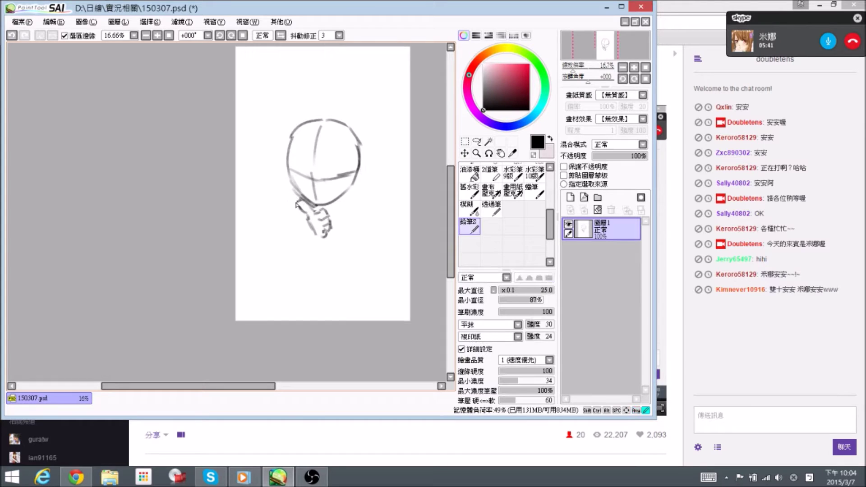
mouse_move(299, 205)
left_mouse_down()
mouse_move(309, 220)
mouse_move(320, 199)
mouse_move(348, 205)
left_mouse_up()
Tilt the whole head-and-hand sketch counterclockwise with a free transform and reposition it on the canvas
key("ctrl+t")
mouse_move(391, 159)
left_mouse_down()
mouse_move(386, 142)
mouse_move(340, 133)
mouse_move(331, 186)
left_mouse_up()
left_click_drag(334, 203, 322, 173)
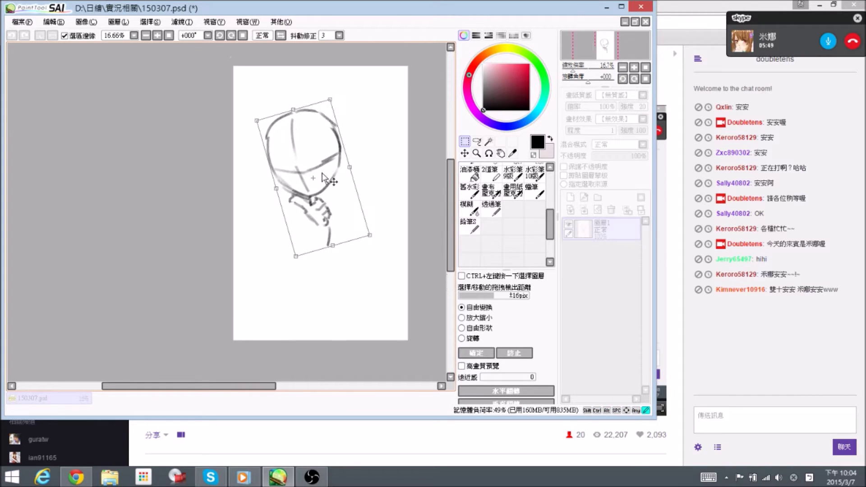
key("Return")
Erase the head's right contour and start redrawing it around the cheek
left_click_drag(354, 201, 358, 196)
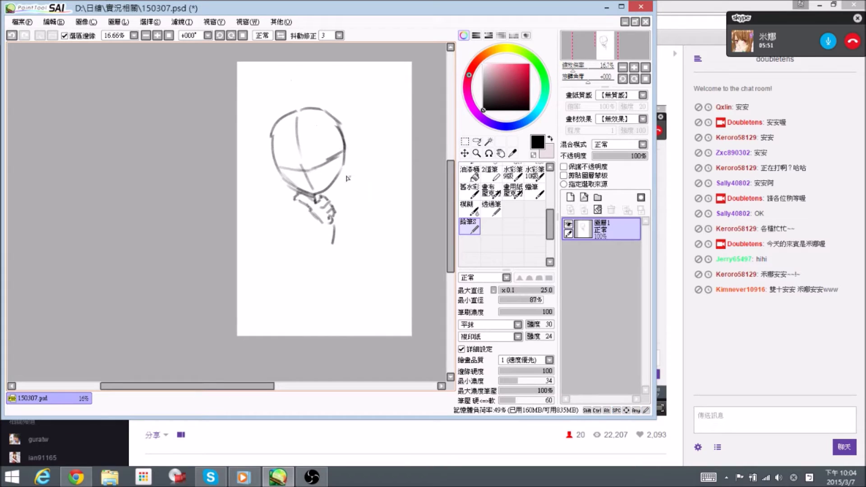
key("e")
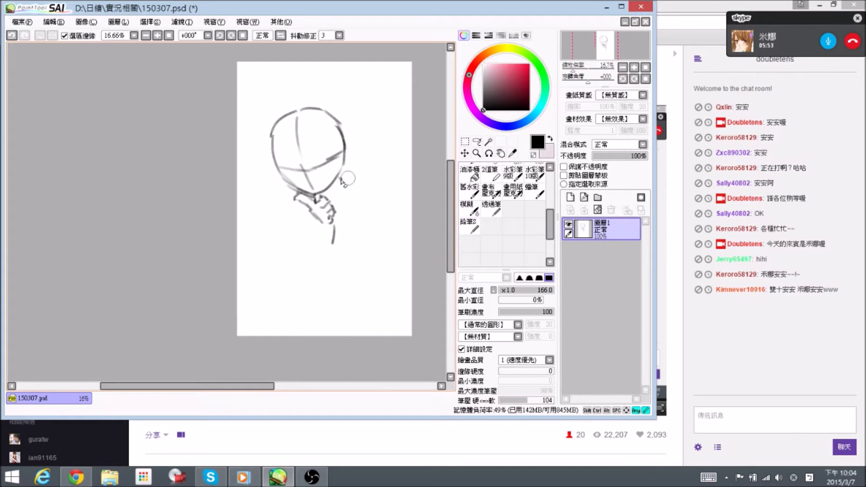
left_click_drag(341, 175, 346, 188)
key("e")
left_click_drag(345, 141, 343, 139)
key("n")
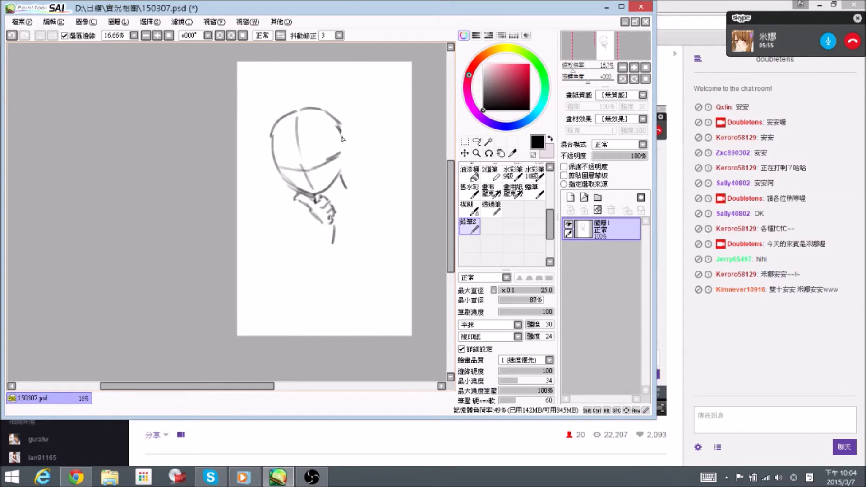
left_click_drag(347, 212, 347, 169)
Redraw the right cheek and jaw line so they join the horizontal face guideline
key("e")
key("n")
key("e")
key("n")
key("e")
key("n")
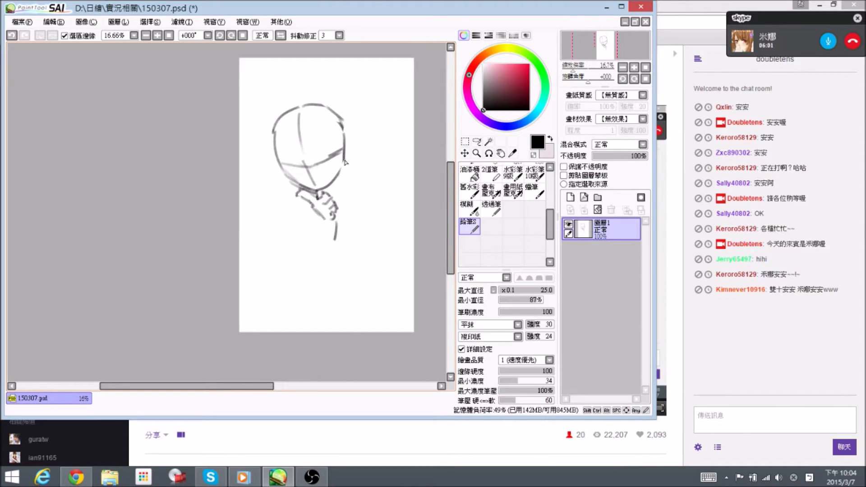
Erase the excess strokes along the left jaw where the chin meets the hand
key("e")
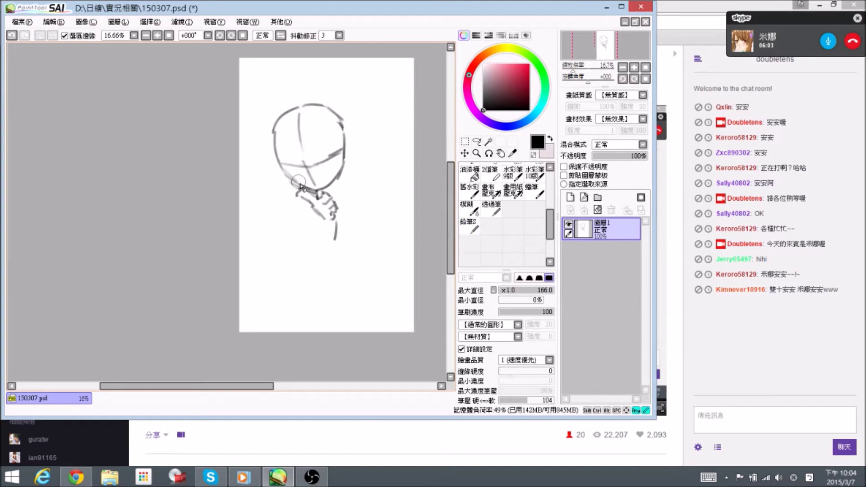
key("n")
key("e")
left_click_drag(297, 183, 318, 190)
key("n")
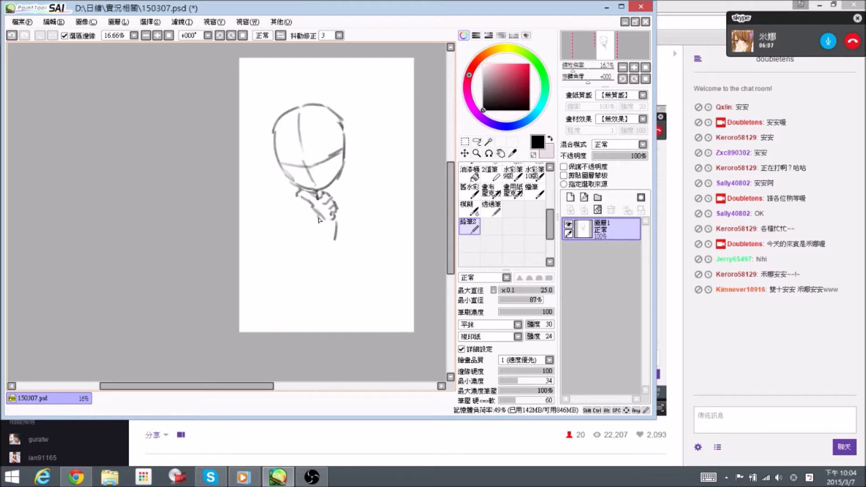
Replace the short line below the hand with a forearm reaching down to an elbow at the lower left
key("e")
mouse_move(334, 217)
left_mouse_down()
mouse_move(303, 246)
mouse_move(313, 221)
mouse_move(283, 229)
mouse_move(275, 244)
mouse_move(291, 253)
mouse_move(282, 229)
mouse_move(277, 256)
mouse_move(301, 241)
mouse_move(279, 241)
left_mouse_up()
key("n")
key("e")
key("n")
key("e")
key("n")
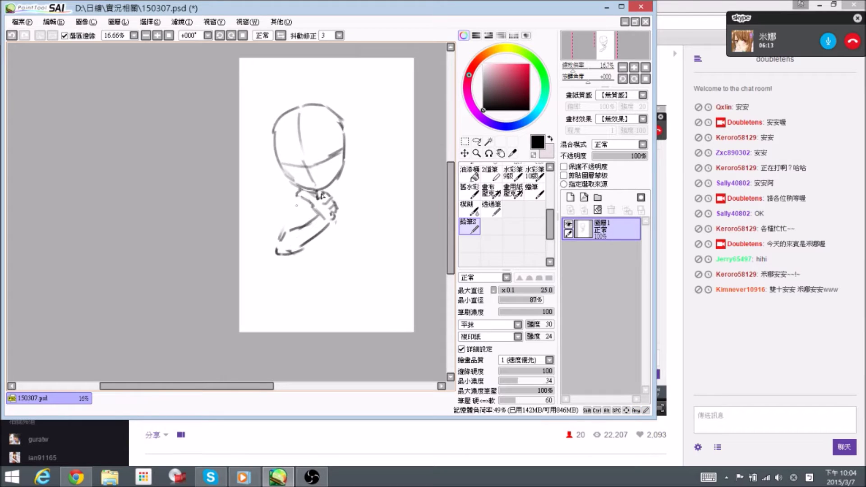
Sketch the left shoulder and upper arm down to the elbow, and rough out then erase a right shoulder line
key("e")
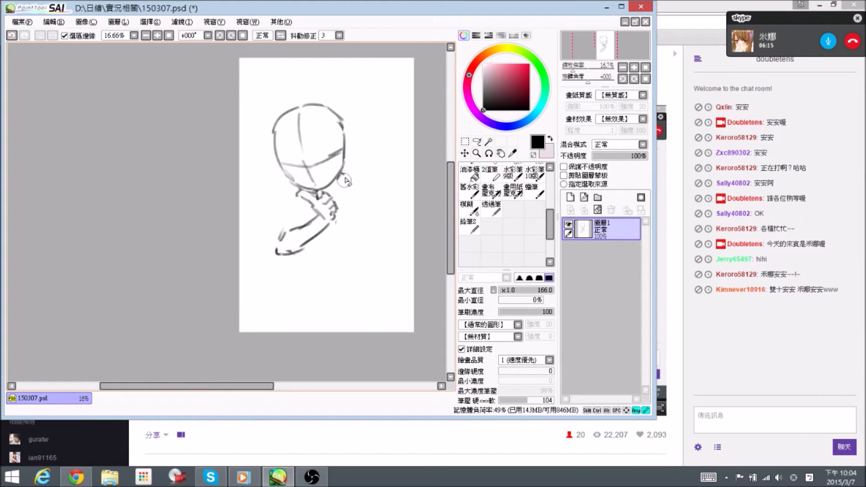
key("n")
left_click_drag(365, 174, 375, 209)
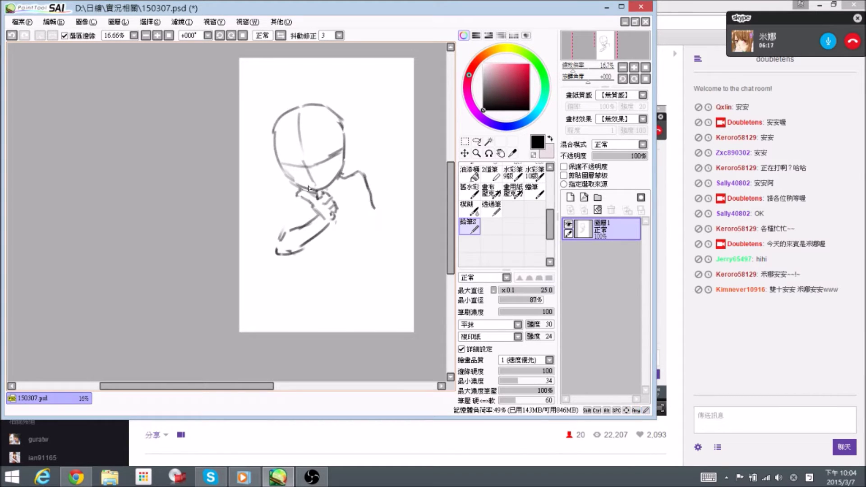
key("e")
left_click_drag(295, 218, 288, 200)
key("n")
left_click_drag(350, 177, 351, 173)
key("e")
mouse_move(351, 176)
left_mouse_down()
mouse_move(360, 166)
mouse_move(382, 217)
left_mouse_up()
key("n")
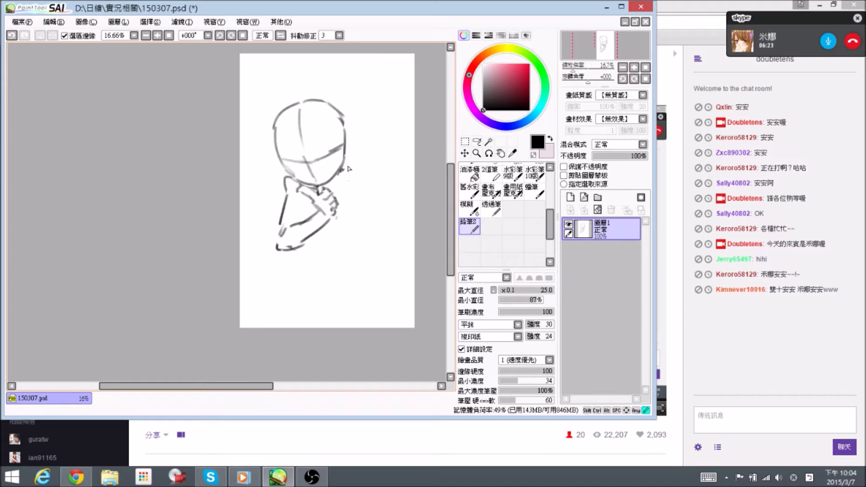
Draw the raised right shoulder with its outer arm line and tidy the left shoulder's contour
mouse_move(350, 167)
left_mouse_down()
mouse_move(366, 183)
mouse_move(375, 216)
left_mouse_up()
key("e")
left_click_drag(283, 178, 287, 202)
key("n")
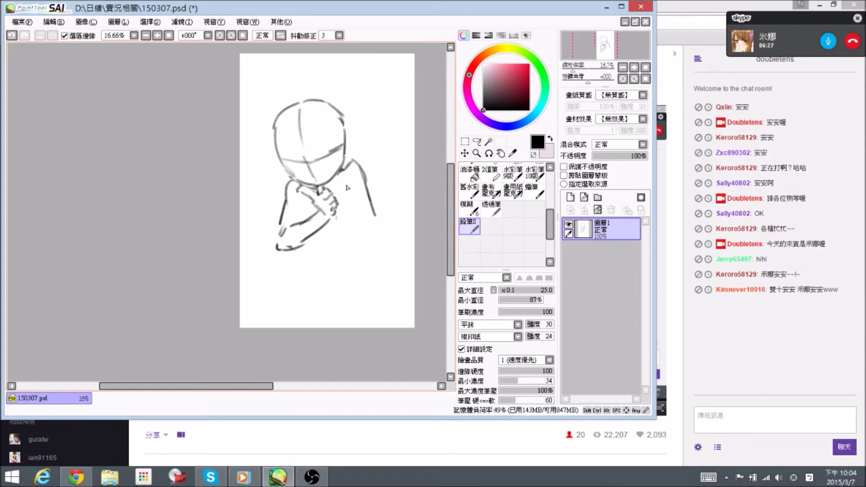
Rework the right shoulder's curve and erase the long outer arm line below it
left_click_drag(375, 189, 370, 188)
key("e")
left_click_drag(348, 160, 355, 163)
key("n")
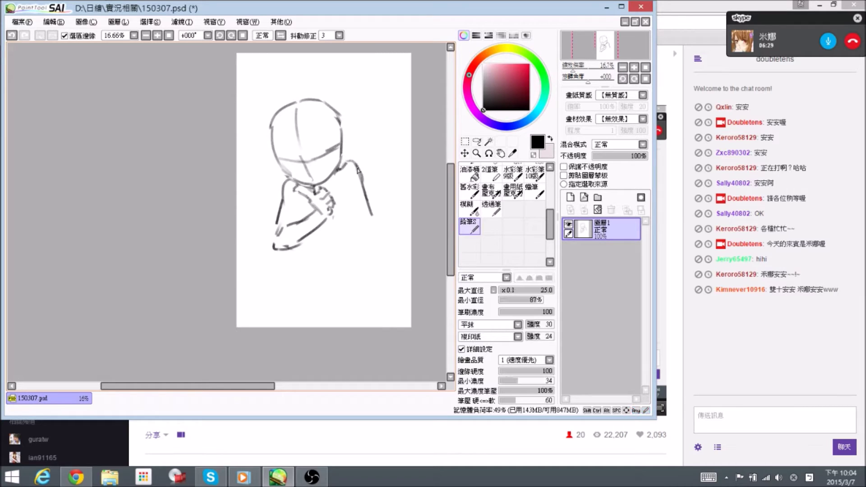
key("e")
key("n")
key("e")
left_click_drag(354, 164, 373, 218)
key("n")
left_click_drag(370, 185, 365, 177)
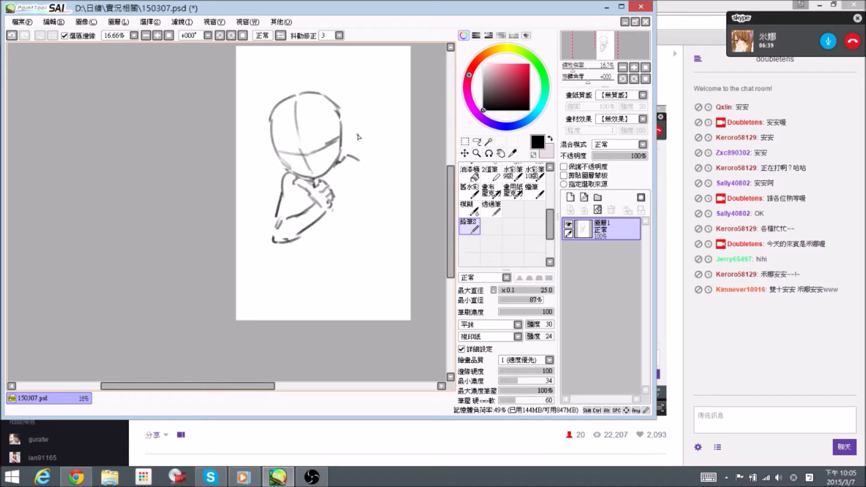
Add the bent arm's inner line and sketch the two sides of the torso, redrawing the waist line below the elbow
left_click_drag(359, 245, 362, 233)
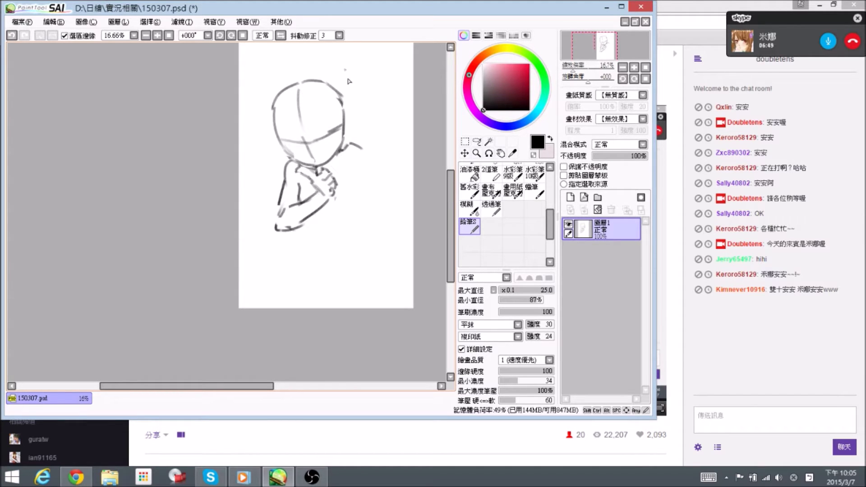
key("space")
mouse_move(350, 178)
left_mouse_down()
mouse_move(373, 171)
mouse_move(379, 178)
mouse_move(377, 220)
left_mouse_up()
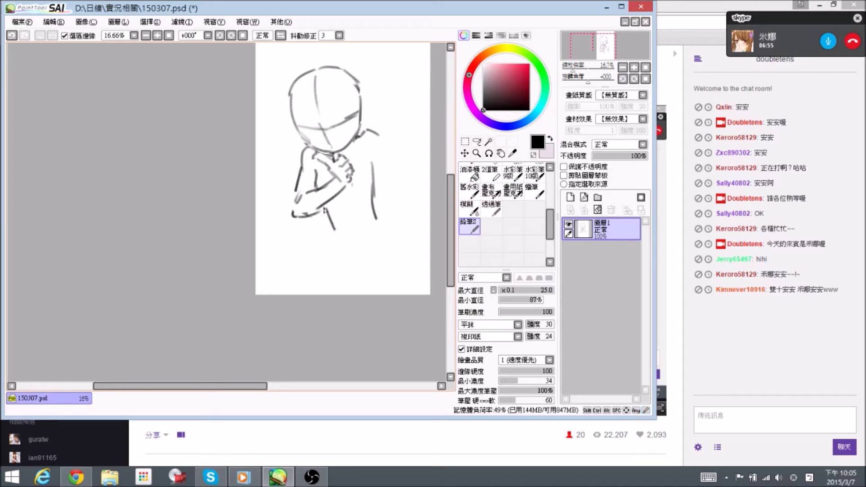
key("e")
mouse_move(324, 208)
left_mouse_down()
mouse_move(334, 230)
mouse_move(321, 230)
left_mouse_up()
key("n")
key("e")
key("n")
left_click_drag(378, 180, 371, 235)
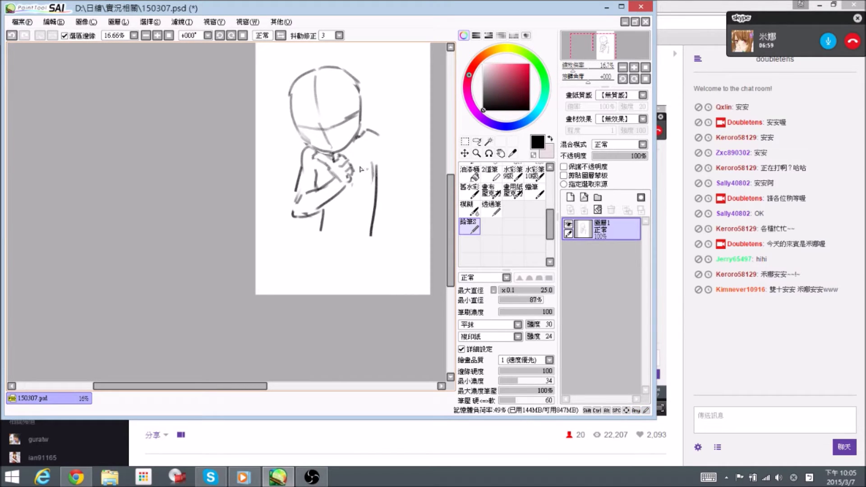
Erase the right torso line and redraw it as the inner and outer edges of the right arm
key("e")
left_click_drag(375, 158, 375, 212)
key("n")
left_click_drag(371, 153, 376, 217)
Lighten and rework the right shoulder and arm strokes, erasing the surplus lines
key("e")
key("n")
mouse_move(366, 131)
left_mouse_down()
mouse_move(382, 157)
mouse_move(384, 148)
mouse_move(384, 186)
mouse_move(375, 133)
left_mouse_up()
key("e")
key("n")
mouse_move(382, 162)
left_mouse_down()
mouse_move(375, 213)
mouse_move(369, 194)
left_mouse_up()
key("e")
Rotate the whole figure sketch slightly clockwise with a free transform and move it down and to the left
key("ctrl+t")
mouse_move(417, 135)
left_mouse_down()
mouse_move(421, 152)
mouse_move(418, 128)
left_mouse_up()
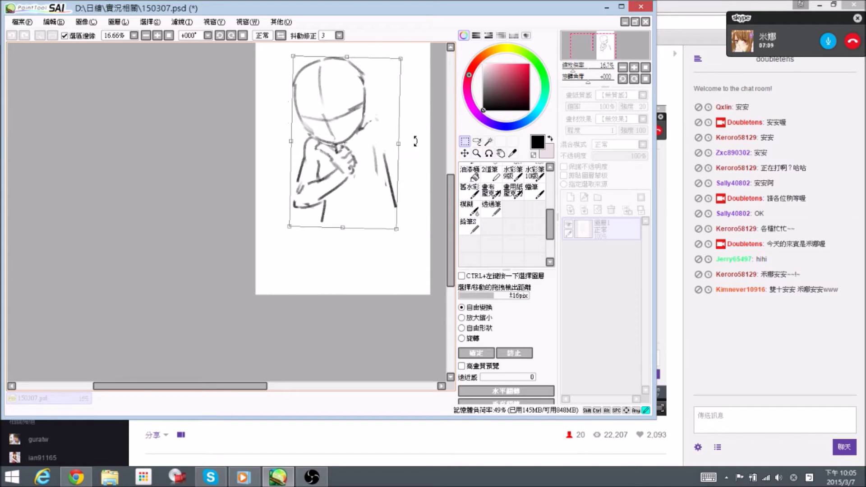
mouse_move(369, 156)
left_mouse_down()
mouse_move(347, 163)
mouse_move(352, 168)
left_mouse_up()
key("Return")
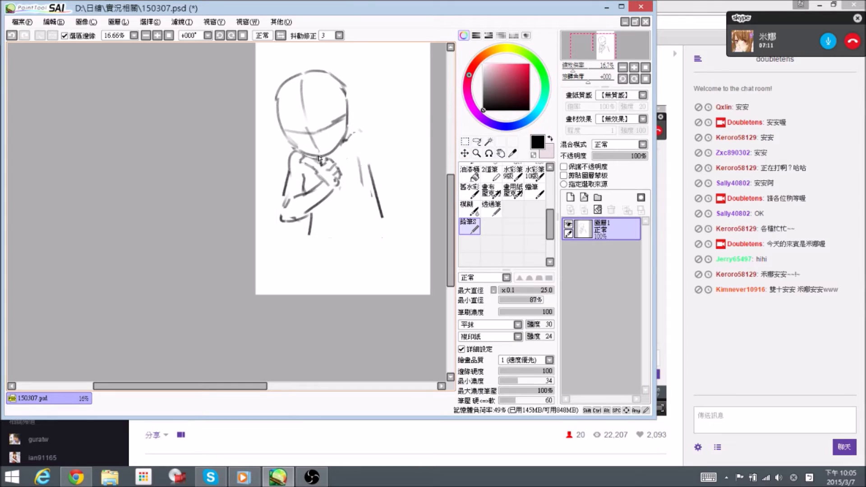
Extend the left waist line diagonally below the elbow and erase the outer line of the right arm
key("space")
left_click_drag(352, 211, 353, 203)
key("e")
mouse_move(309, 229)
left_mouse_down()
mouse_move(310, 210)
mouse_move(329, 244)
left_mouse_up()
key("e")
left_click_drag(364, 166, 385, 212)
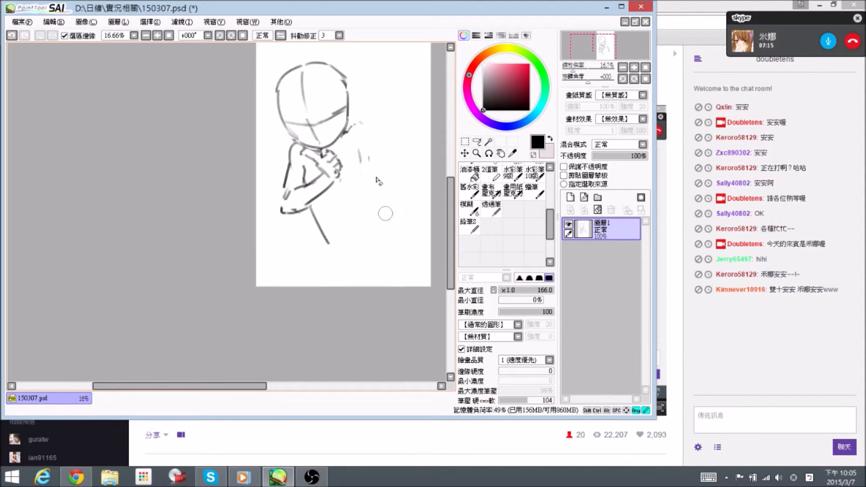
Redraw the right shoulder top and the inner and outer lines of the right arm
mouse_move(364, 126)
left_mouse_down()
mouse_move(374, 128)
mouse_move(377, 210)
left_mouse_up()
key("e")
left_click_drag(361, 165, 367, 211)
key("e")
left_click_drag(375, 149, 377, 209)
key("n")
left_click_drag(374, 133, 380, 212)
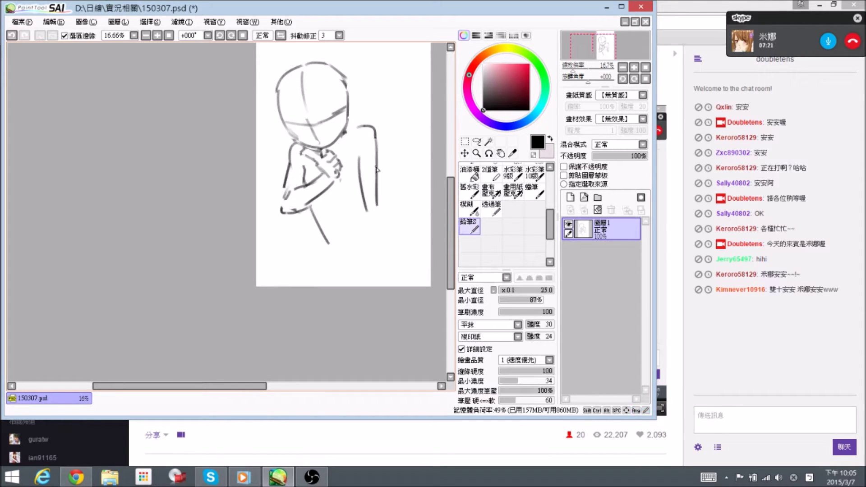
Rework the right shoulder into a curve joining the neck, and erase the lower part of the arm's inner line
key("e")
left_click_drag(377, 131, 379, 208)
key("n")
mouse_move(346, 134)
left_mouse_down()
mouse_move(354, 133)
mouse_move(344, 139)
left_mouse_up()
key("e")
key("n")
key("e")
left_click_drag(364, 123, 376, 140)
key("n")
key("e")
mouse_move(357, 171)
left_mouse_down()
mouse_move(363, 186)
mouse_move(361, 161)
mouse_move(380, 197)
left_mouse_up()
key("n")
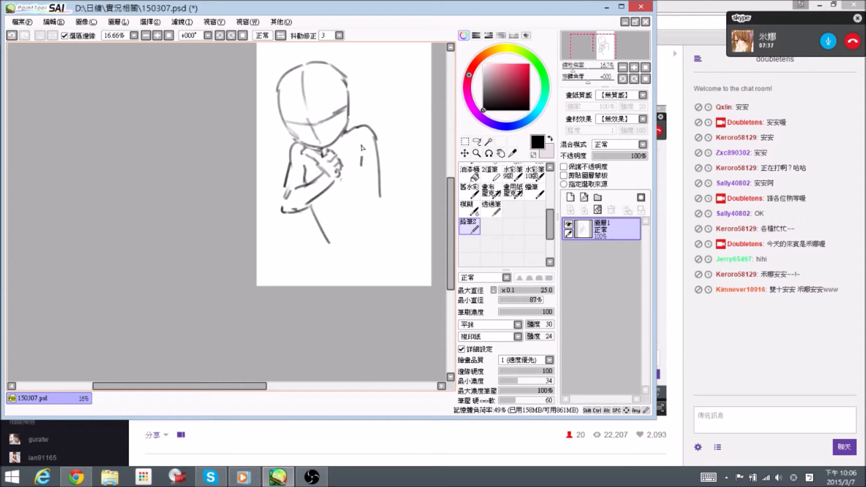
Undo the last stroke and erase the right arm's outer line below the shoulder
key("space")
left_click_drag(425, 209, 420, 199)
key("ctrl+z")
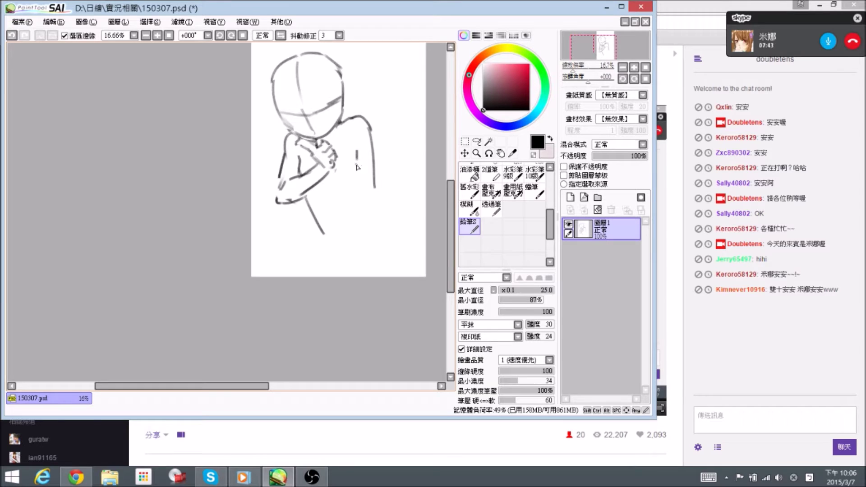
key("space")
left_click_drag(364, 189, 364, 183)
key("e")
left_click_drag(373, 149, 375, 189)
key("e")
left_click_drag(370, 131, 372, 154)
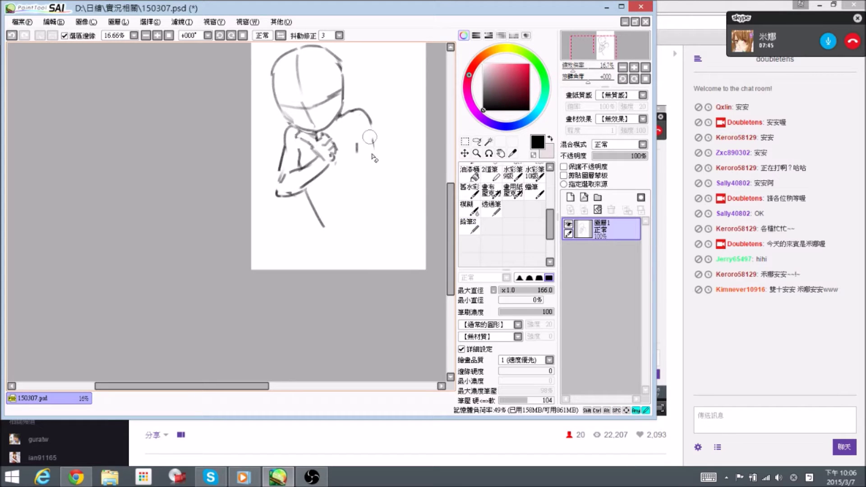
Redraw the outer and inner lines of the right arm at a slight outward slant
key("e")
left_click_drag(370, 120, 380, 202)
key("e")
mouse_move(358, 151)
left_mouse_down()
mouse_move(367, 193)
mouse_move(363, 184)
left_mouse_up()
key("e")
Sketch the hips, running the right side from below the arm and the left side from the waist downward
key("space")
left_click_drag(354, 119, 363, 141)
key("space")
mouse_move(372, 202)
left_mouse_down()
mouse_move(373, 194)
mouse_move(411, 279)
left_mouse_up()
key("space")
left_click_drag(335, 239, 320, 275)
key("space")
left_click_drag(355, 227, 344, 277)
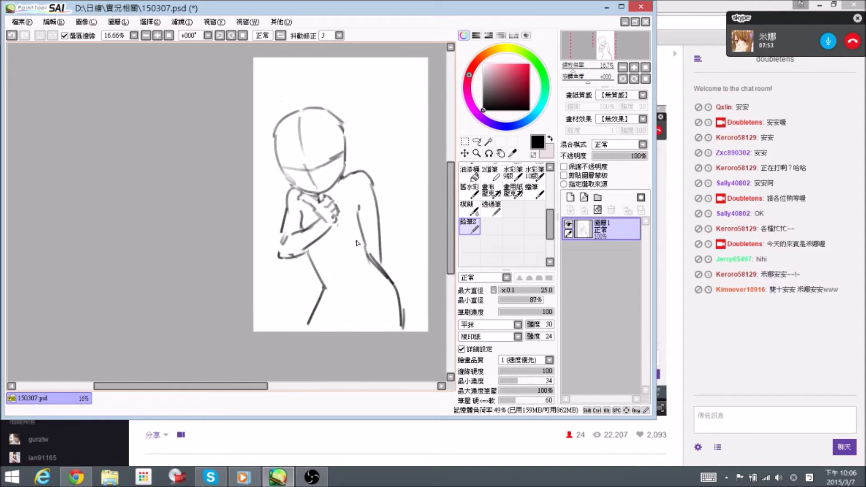
Move the whole figure sketch up on the canvas with a free transform
key("ctrl+t")
left_click_drag(353, 226, 350, 207)
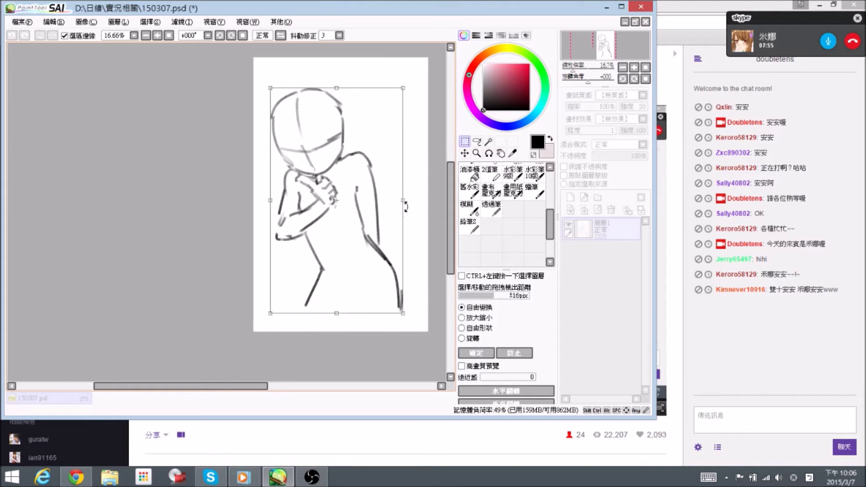
key("Return")
Erase the lower end of the right hip line and redraw the left hip and thigh down to the canvas edge
key("space")
left_click_drag(336, 311, 343, 308)
key("e")
mouse_move(408, 306)
left_mouse_down()
mouse_move(398, 261)
mouse_move(378, 242)
mouse_move(401, 270)
mouse_move(377, 241)
mouse_move(407, 275)
mouse_move(412, 327)
left_mouse_up()
key("e")
key("e")
left_click_drag(332, 277, 304, 329)
key("n")
Erase the rest of the right hip line and redraw it as a curve running out from below the right arm
key("e")
left_click_drag(407, 277, 411, 324)
key("n")
key("e")
mouse_move(406, 275)
left_mouse_down()
mouse_move(418, 303)
mouse_move(409, 279)
left_mouse_up()
key("n")
key("space")
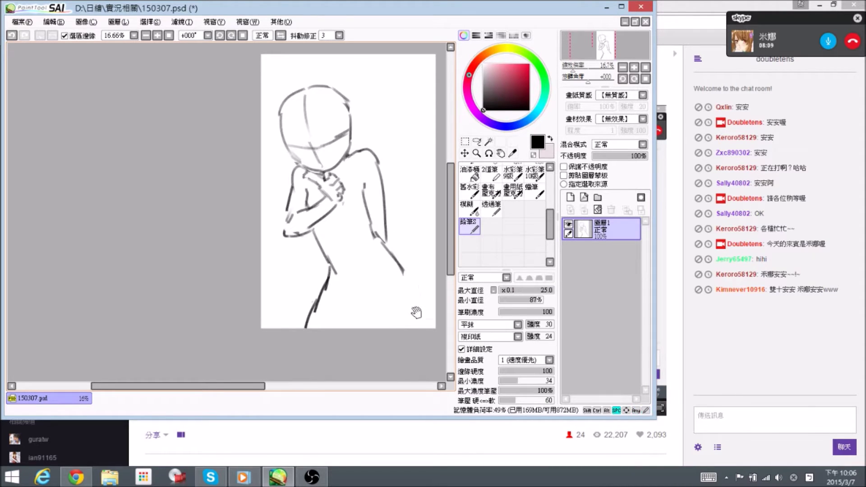
left_click_drag(416, 312, 412, 289)
key("e")
left_click_drag(387, 240, 405, 260)
key("n")
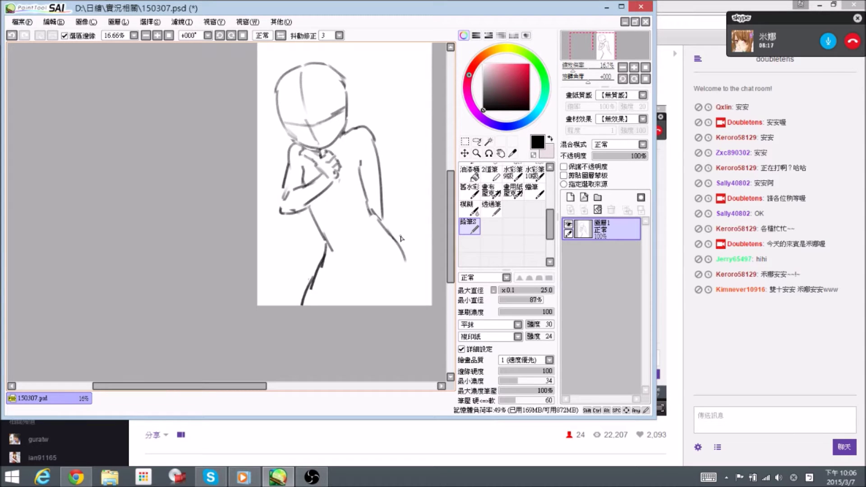
Extend the right hip line to the lower canvas edge and sketch two short inner thigh lines
mouse_move(399, 279)
left_mouse_down()
mouse_move(396, 272)
mouse_move(399, 297)
mouse_move(354, 284)
mouse_move(366, 283)
mouse_move(365, 301)
mouse_move(338, 305)
mouse_move(357, 303)
mouse_move(356, 293)
mouse_move(351, 301)
mouse_move(363, 305)
left_mouse_up()
key("e")
key("e")
key("n")
key("e")
key("n")
key("e")
key("n")
key("space")
left_click_drag(365, 253, 367, 259)
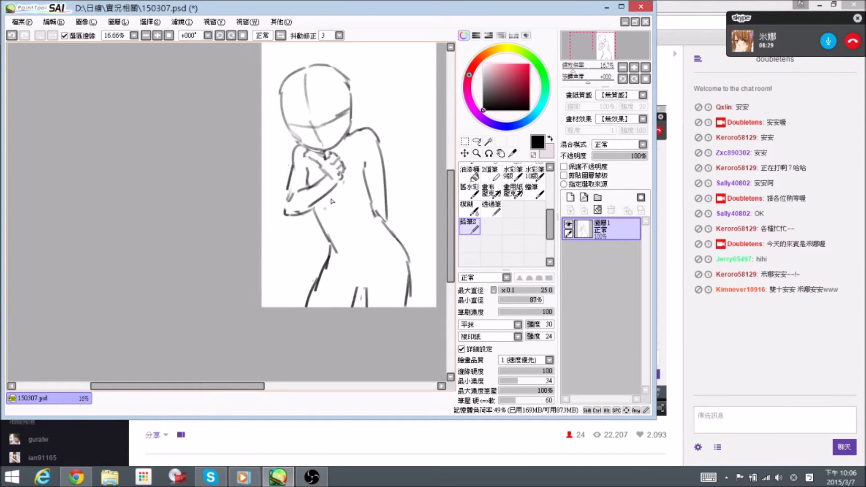
Erase and redraw the lines where the right arm meets the waist
key("e")
left_click_drag(369, 207, 404, 242)
key("n")
key("space")
Save the drawing, select the head with the selection pen at size 250, and stretch it slightly with a free transform
scroll(505, 212, "up", 2)
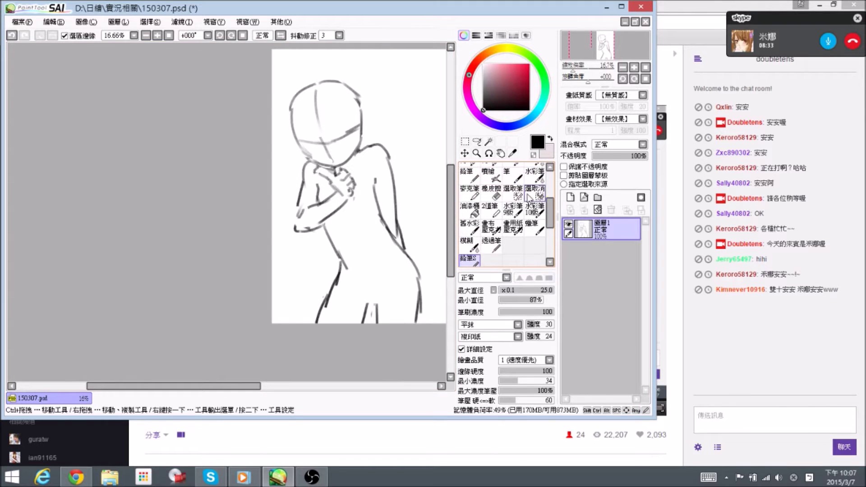
left_click(513, 192)
key("ctrl+s")
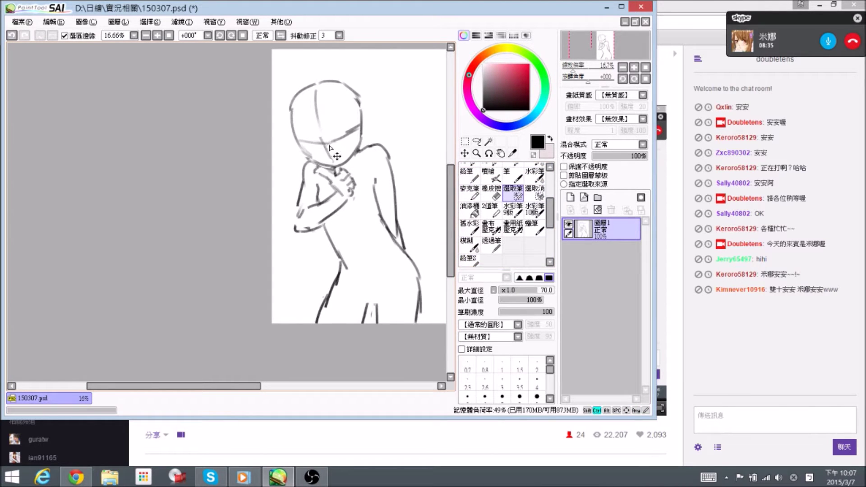
key("space")
mouse_move(334, 124)
left_mouse_down()
mouse_move(339, 148)
mouse_move(315, 121)
mouse_move(311, 132)
mouse_move(363, 158)
mouse_move(357, 178)
mouse_move(331, 180)
mouse_move(291, 149)
mouse_move(343, 144)
left_mouse_up()
key("bracketright")
key("bracketright")
key("bracketright")
key("bracketright")
key("bracketright")
key("bracketright")
key("ctrl+t")
left_click_drag(332, 103, 373, 101)
key("Return")
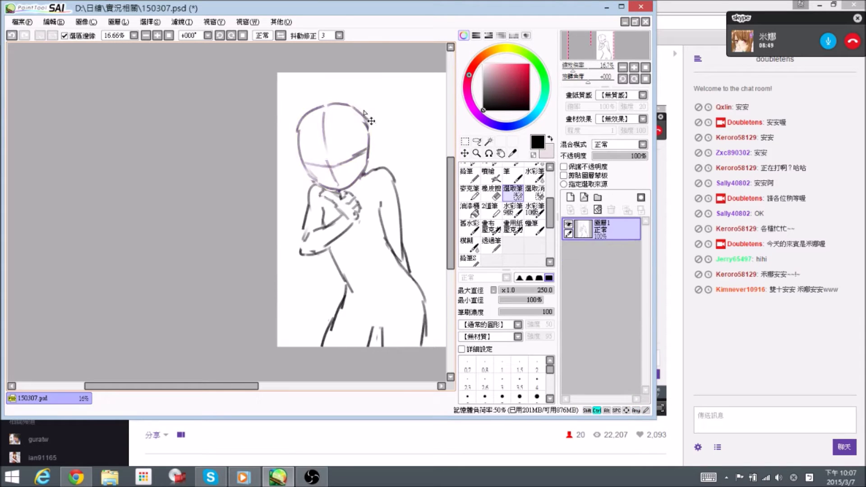
Distort the whole figure slightly with a free transform by shifting its corners
scroll(365, 111, "down", 1)
key("ctrl+t")
left_click_drag(373, 103, 377, 101)
left_click_drag(412, 291, 419, 293)
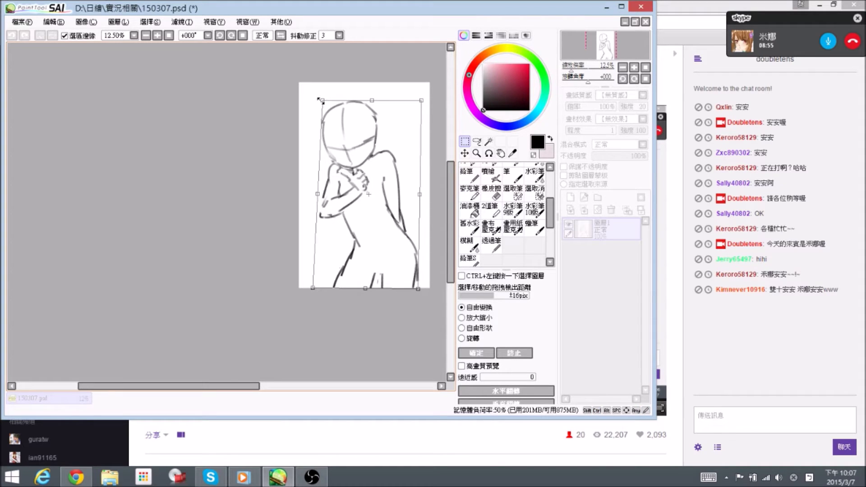
key("Return")
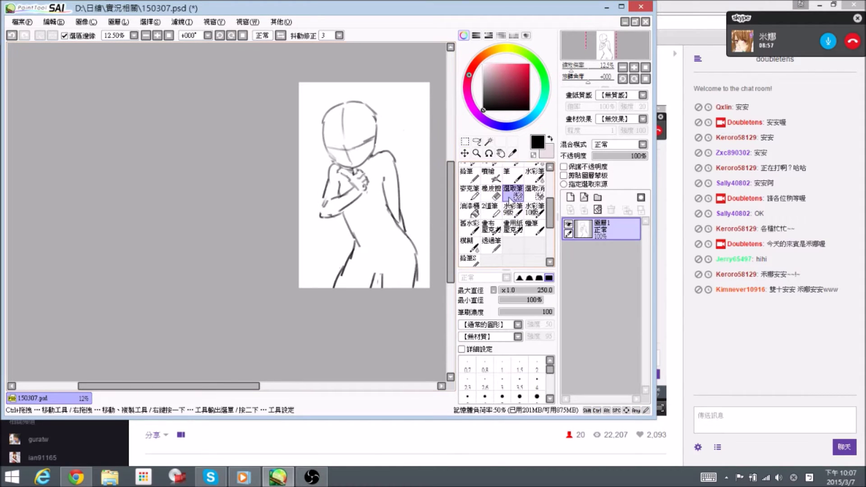
Select the head, arms and shoulders with the selection pen at size 400, enlarge them with a free transform, deselect, and return to the pencil
mouse_move(338, 108)
left_mouse_down()
mouse_move(325, 218)
mouse_move(343, 189)
mouse_move(369, 193)
mouse_move(389, 180)
mouse_move(395, 213)
mouse_move(387, 133)
mouse_move(366, 139)
left_mouse_up()
key("]")
mouse_move(324, 136)
left_mouse_down()
mouse_move(350, 107)
mouse_move(353, 178)
mouse_move(332, 217)
mouse_move(367, 208)
left_mouse_up()
key("ctrl+t")
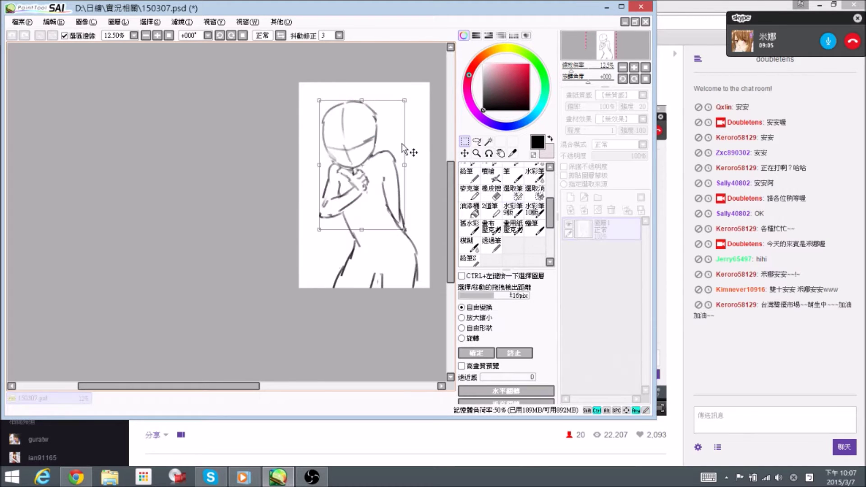
left_click_drag(405, 100, 426, 98)
left_click_drag(319, 100, 314, 93)
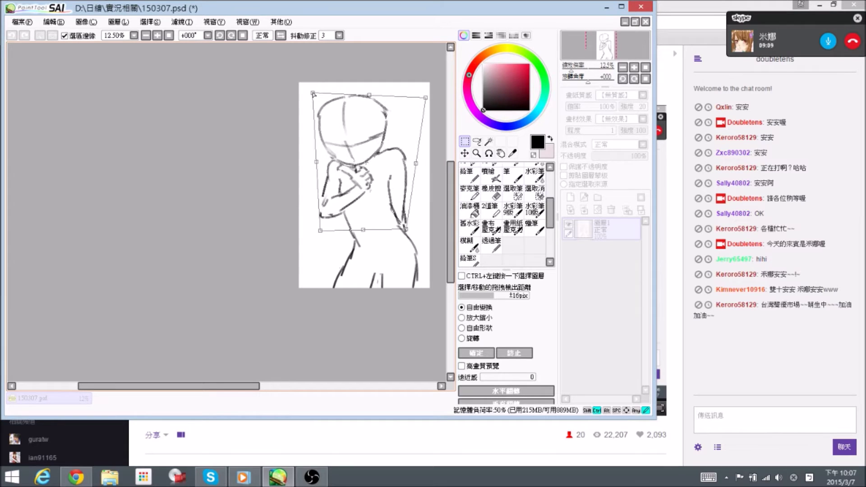
left_click_drag(350, 149, 349, 148)
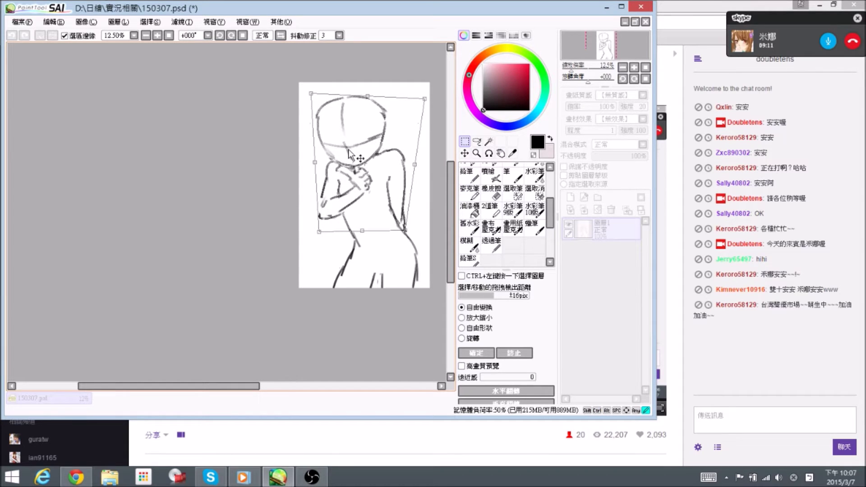
key("Return")
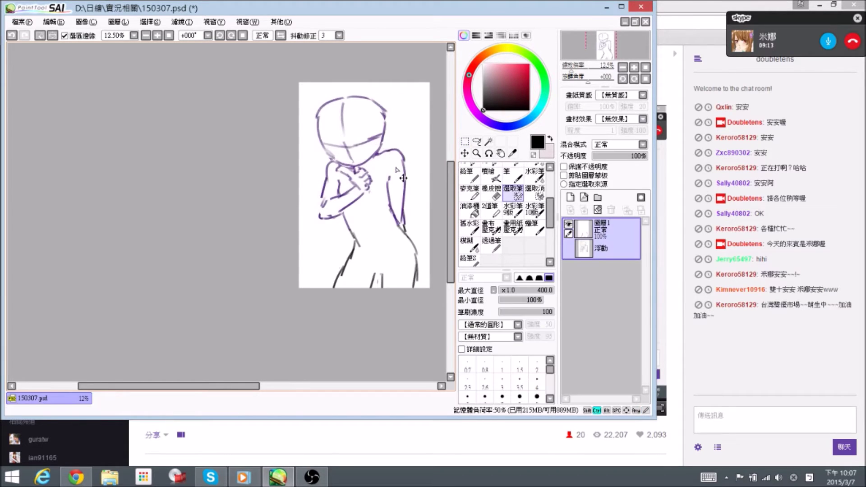
key("ctrl+d")
left_click(470, 259)
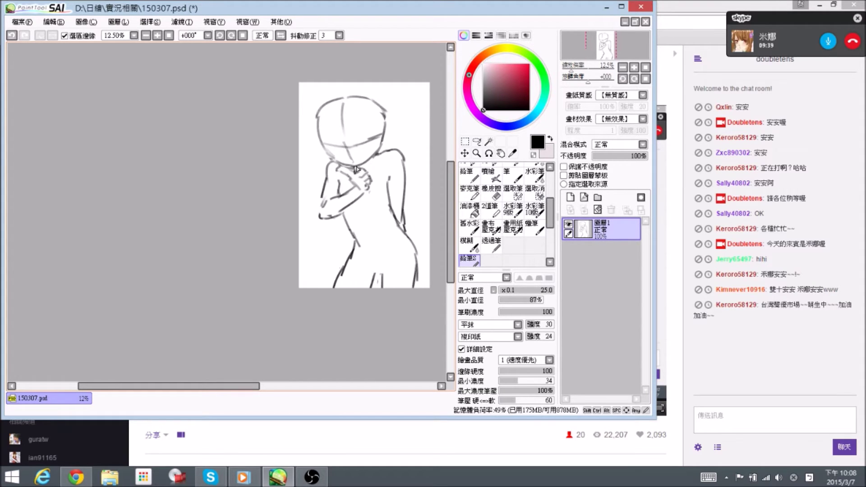
Erase the left hip and thigh line and redraw it as one cleaner curve from the waist
scroll(357, 169, "up", 1)
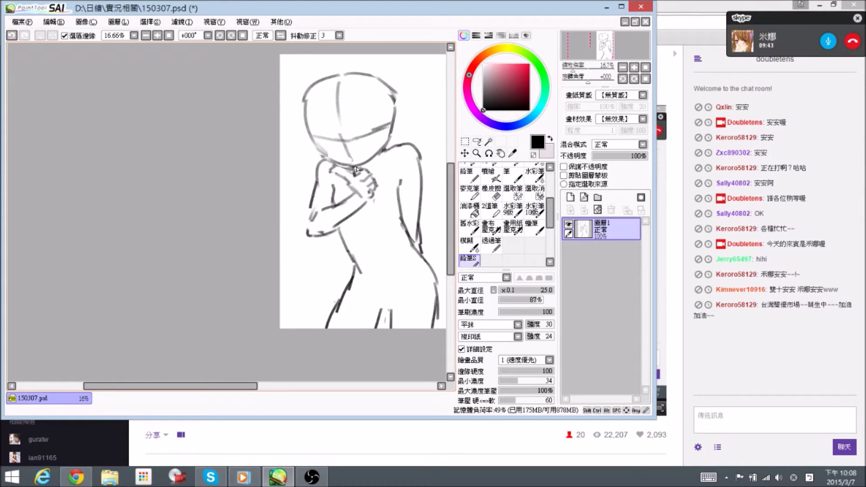
key("e")
mouse_move(343, 311)
left_mouse_down()
mouse_move(364, 269)
mouse_move(336, 293)
left_mouse_up()
mouse_move(360, 268)
left_mouse_down()
mouse_move(357, 244)
mouse_move(358, 257)
mouse_move(320, 310)
left_mouse_up()
key("n")
key("e")
key("n")
key("space")
left_click_drag(370, 296, 372, 300)
key("e")
mouse_move(344, 267)
left_mouse_down()
mouse_move(326, 321)
mouse_move(356, 265)
mouse_move(335, 312)
left_mouse_up()
key("n")
Erase the inner thigh marks and redraw them as two short slanted lines
key("space")
mouse_move(409, 306)
left_mouse_down()
mouse_move(390, 304)
mouse_move(380, 289)
mouse_move(373, 310)
left_mouse_up()
key("e")
key("n")
key("space")
left_click_drag(402, 314, 384, 316)
key("e")
mouse_move(378, 301)
left_mouse_down()
mouse_move(376, 321)
mouse_move(378, 296)
mouse_move(369, 312)
left_mouse_up()
key("n")
Erase the lower right hip line and redraw it as a smooth curve to the canvas edge
key("e")
left_click_drag(411, 275, 419, 305)
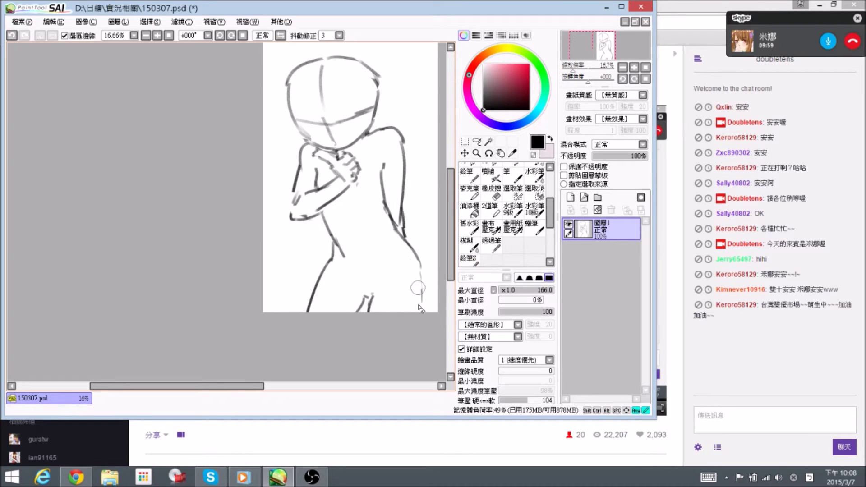
key("n")
left_click_drag(416, 262, 422, 314)
left_click_drag(383, 142, 381, 194)
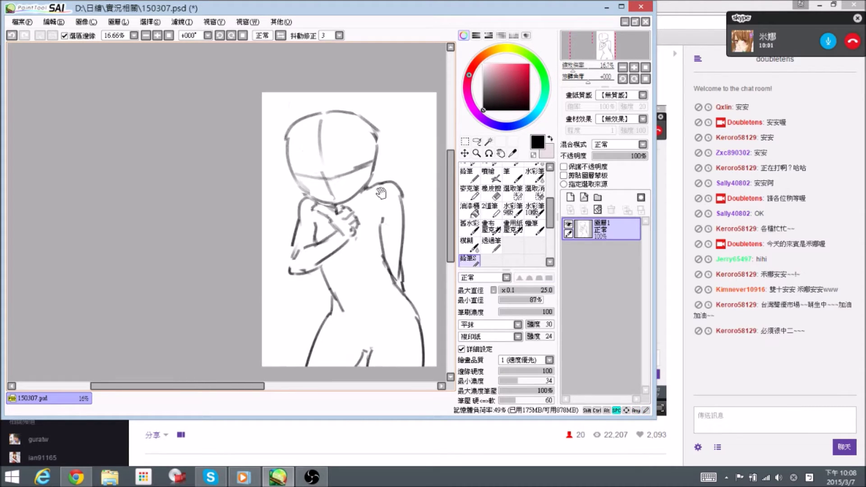
Clean up both sides of the head outline with the eraser and fresh strokes, and save the drawing
key("e")
left_click_drag(382, 126, 379, 153)
key("n")
key("e")
left_click_drag(284, 131, 283, 149)
key("n")
left_click_drag(299, 117, 287, 157)
key("ctrl")
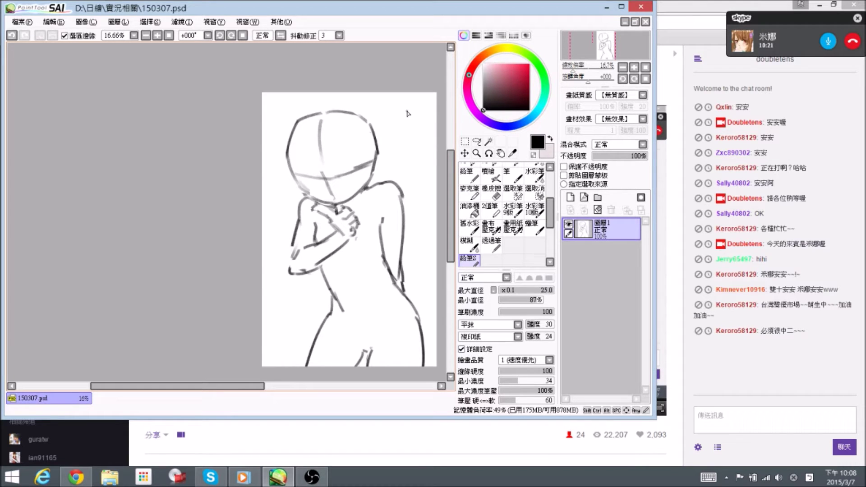
Erase the waist line's surplus end and join it to the left hip curve
left_click_drag(391, 296, 387, 277)
key("e")
left_click_drag(343, 293, 338, 284)
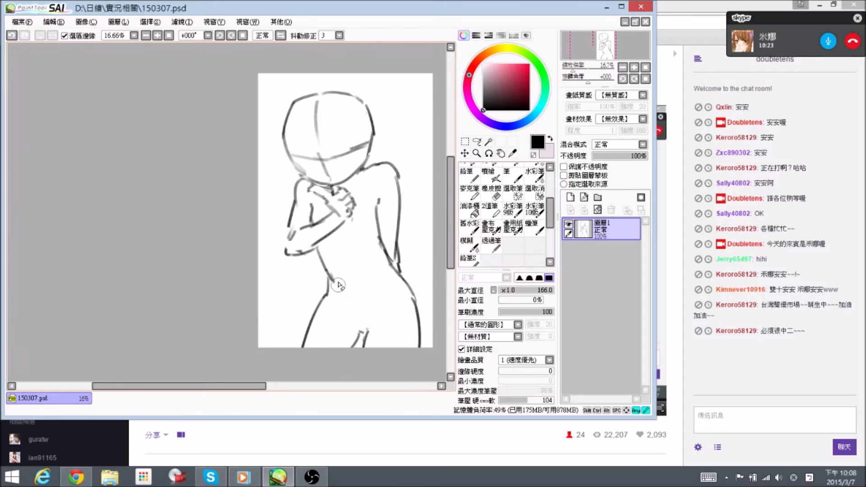
key("n")
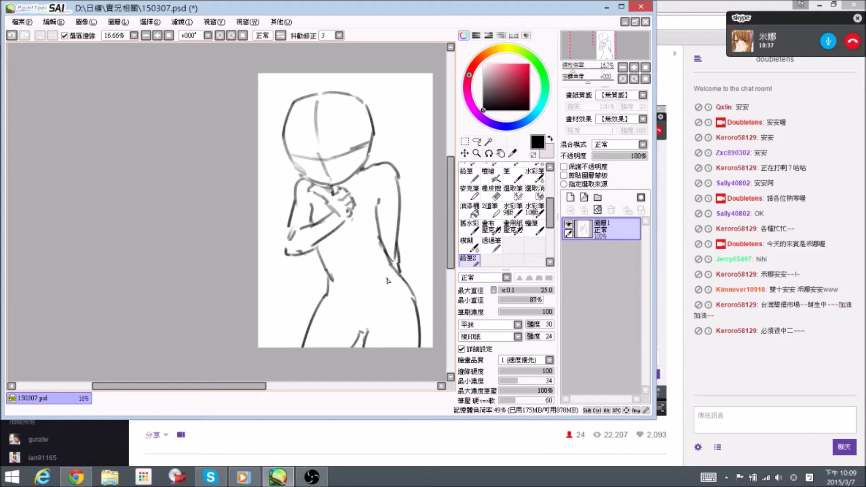
Clean up the right inner thigh mark with the eraser and save the drawing
key("ctrl+s")
key("e")
left_click_drag(371, 330, 366, 347)
key("ctrl+s")
Rework the inner line of the right-hand arm below the shoulder with the eraser and short pencil strokes
key("e")
mouse_move(382, 161)
left_mouse_down()
mouse_move(360, 180)
mouse_move(378, 170)
mouse_move(364, 177)
mouse_move(380, 227)
left_mouse_up()
key("n")
key("e")
key("n")
key("e")
key("n")
key("e")
key("e")
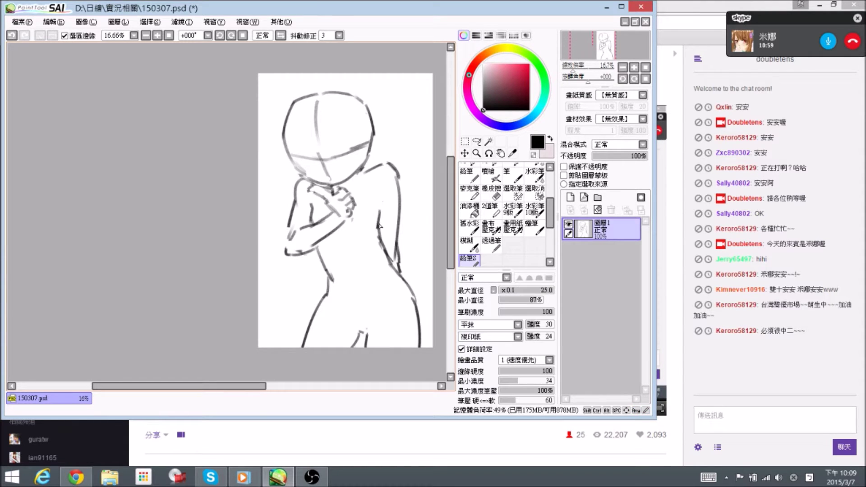
Erase the left upper arm outline and redraw it from the shoulder to the elbow
key("e")
mouse_move(300, 180)
left_mouse_down()
mouse_move(286, 250)
mouse_move(317, 223)
mouse_move(309, 249)
left_mouse_up()
key("n")
key("e")
key("e")
key("e")
key("n")
key("e")
key("n")
Redraw the left forearm's underside and extend the elbow into a lower, fuller curve, erasing the old lines
mouse_move(343, 227)
left_mouse_down()
mouse_move(293, 259)
mouse_move(307, 261)
mouse_move(341, 226)
mouse_move(291, 260)
mouse_move(288, 245)
mouse_move(285, 262)
mouse_move(292, 266)
mouse_move(335, 230)
left_mouse_up()
key("e")
key("n")
key("e")
key("n")
key("e")
key("n")
mouse_move(294, 268)
left_mouse_down()
mouse_move(337, 236)
mouse_move(318, 251)
mouse_move(336, 209)
mouse_move(290, 239)
left_mouse_up()
key("e")
key("n")
key("e")
key("n")
key("e")
key("n")
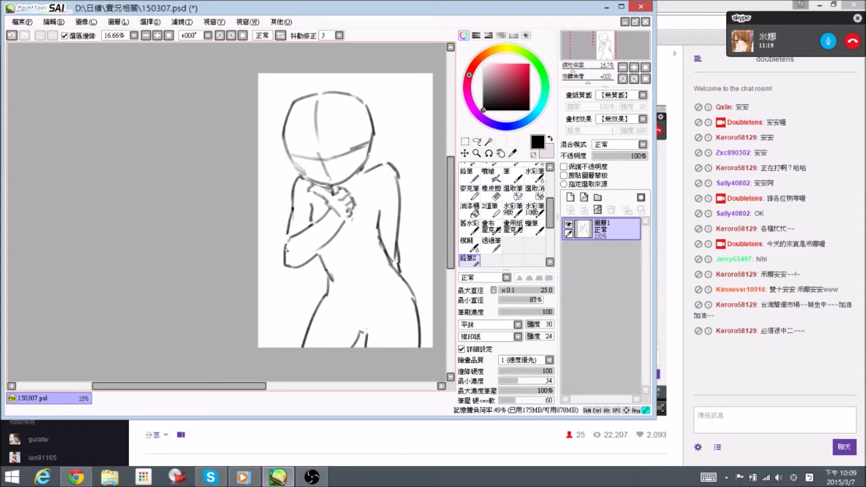
Touch up the right arm's inner line and the right shoulder line beside the neck, and save the drawing
key("e")
mouse_move(380, 211)
left_mouse_down()
mouse_move(381, 229)
mouse_move(375, 203)
left_mouse_up()
key("n")
key("e")
left_click_drag(373, 172, 363, 170)
key("n")
key("ctrl")
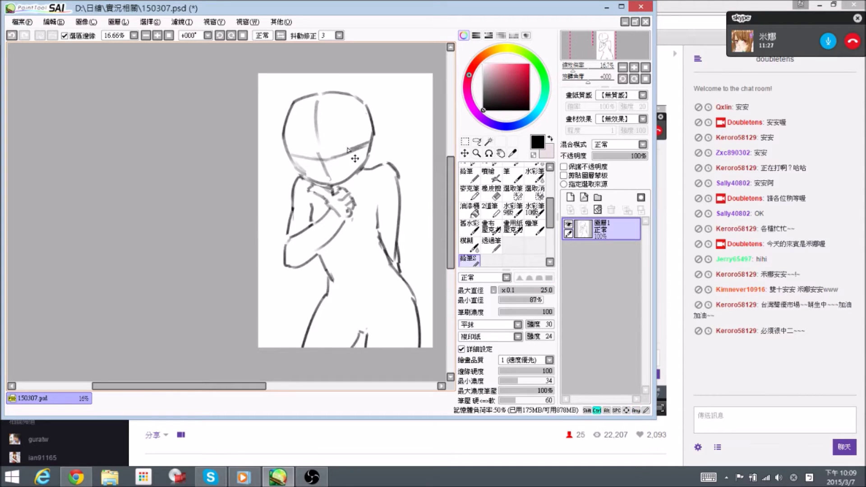
key("ctrl+s")
key("ctrl")
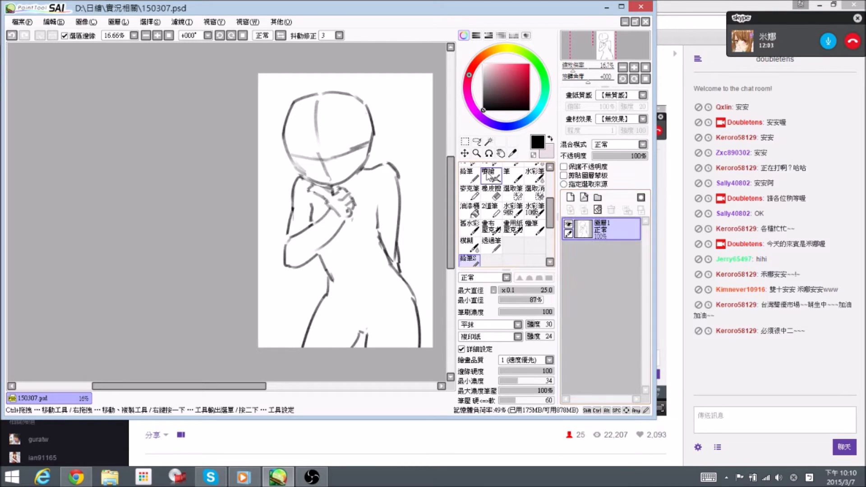
Erase and redraw the right arm's inner line, and touch up the short line inside the left arm
key("space")
left_click_drag(416, 234, 419, 227)
key("e")
mouse_move(377, 207)
left_mouse_down()
mouse_move(383, 193)
mouse_move(384, 204)
left_mouse_up()
key("e")
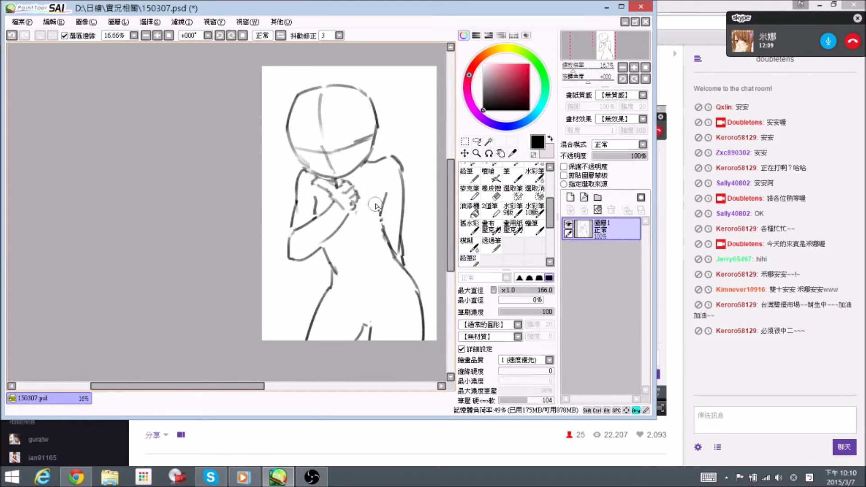
key("n")
left_click_drag(383, 207, 387, 249)
key("e")
key("n")
left_click_drag(312, 195, 315, 203)
Redraw the head's vertical centre guideline as a continuous curve down towards the chin, and save the drawing
key("space")
mouse_move(322, 126)
left_mouse_down()
mouse_move(339, 154)
mouse_move(339, 128)
mouse_move(350, 202)
mouse_move(342, 184)
left_mouse_up()
key("e")
key("n")
key("e")
key("n")
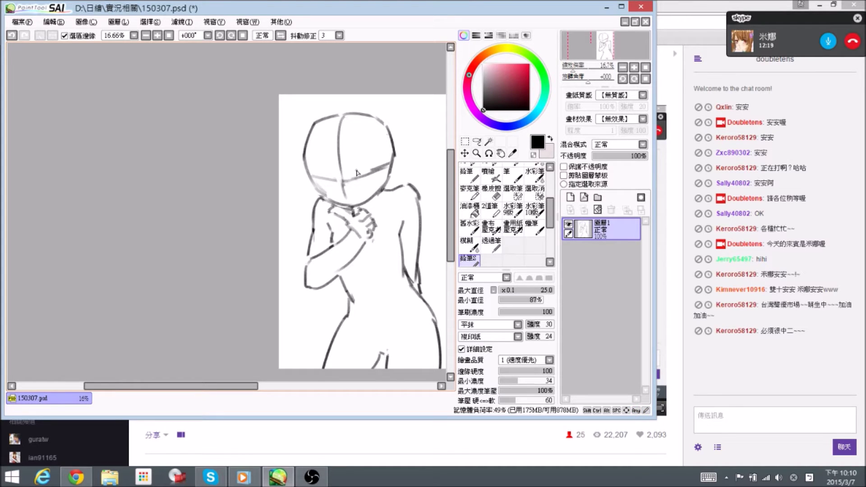
key("ctrl+s")
Rework the top of the head outline with the eraser
left_click_drag(341, 180, 330, 161)
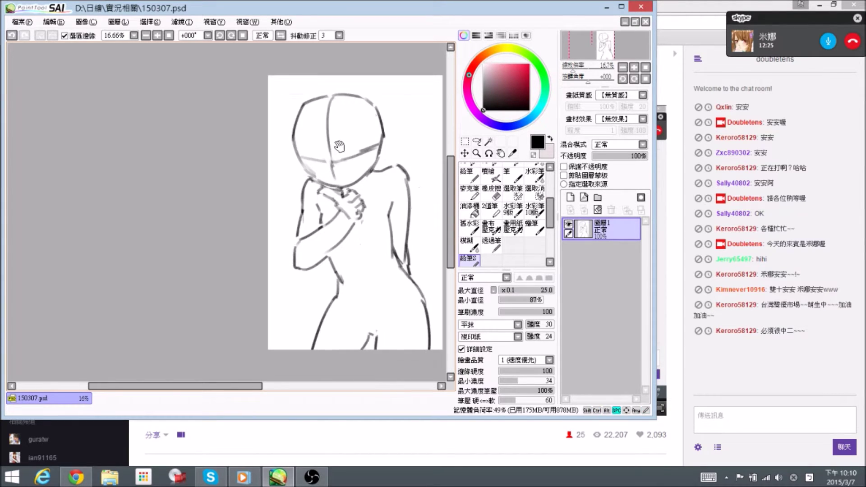
key("e")
mouse_move(312, 100)
left_mouse_down()
mouse_move(320, 88)
mouse_move(354, 96)
left_mouse_up()
key("e")
mouse_move(326, 88)
left_mouse_down()
mouse_move(377, 105)
mouse_move(297, 103)
left_mouse_up()
Scale the whole sketch down slightly towards the canvas's lower-right corner with a free transform, and save the drawing
key("ctrl+t")
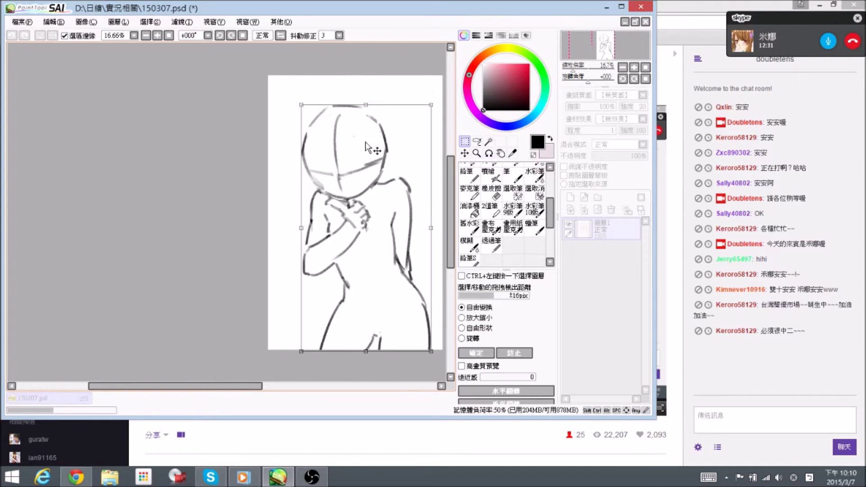
key("Return")
scroll(417, 171, "up", 1)
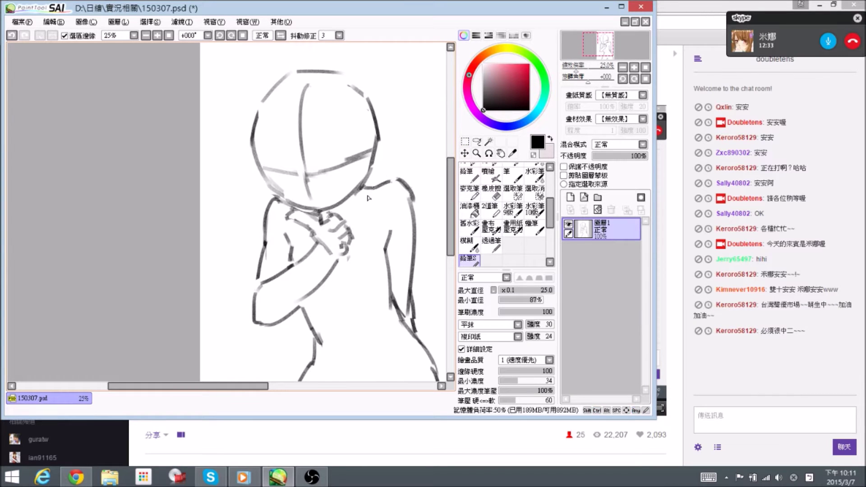
left_click_drag(352, 216, 365, 167)
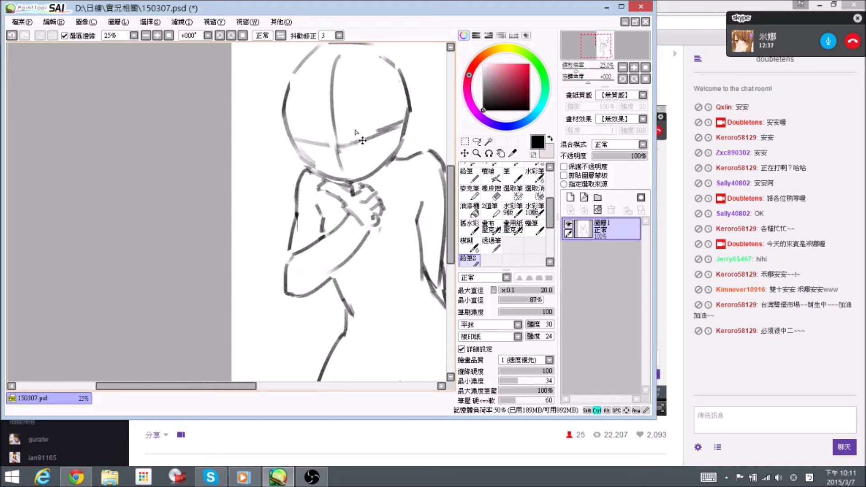
key("ctrl+z")
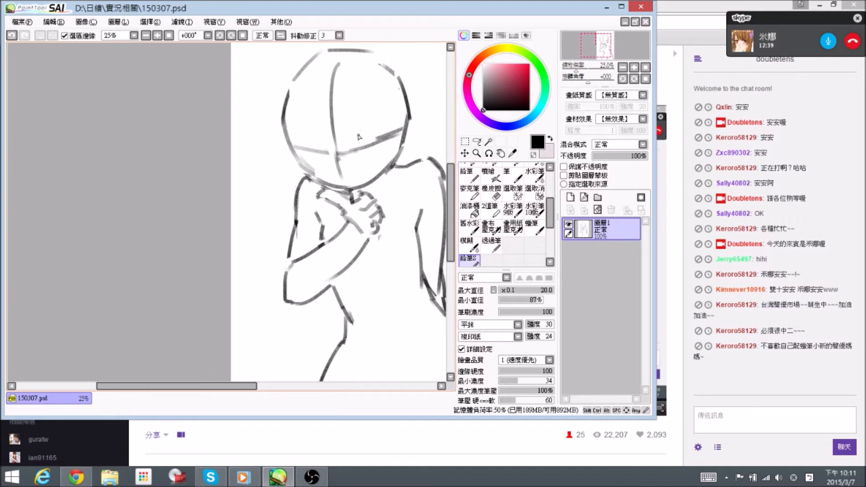
Sketch the arched upper lid of the right-hand eye and erase the horizontal guideline where it crosses the eye
left_click_drag(367, 127, 360, 138)
key("e")
key("e")
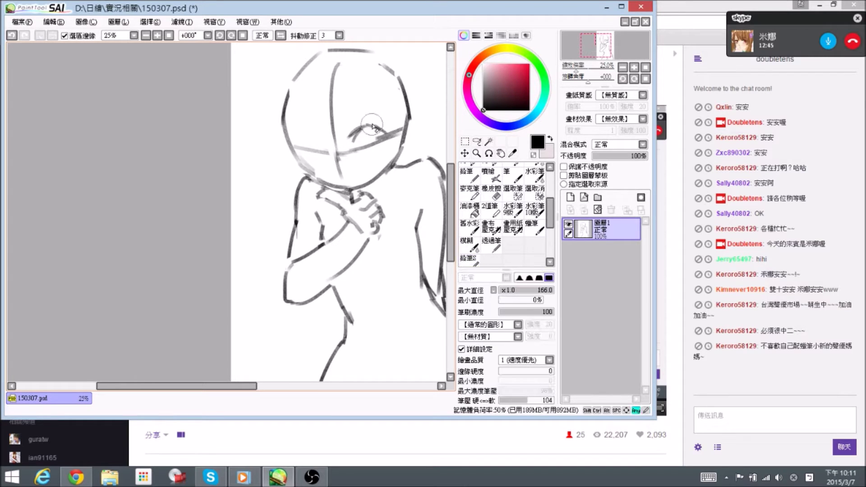
key("e")
mouse_move(360, 129)
left_mouse_down()
mouse_move(375, 127)
mouse_move(379, 138)
left_mouse_up()
key("e")
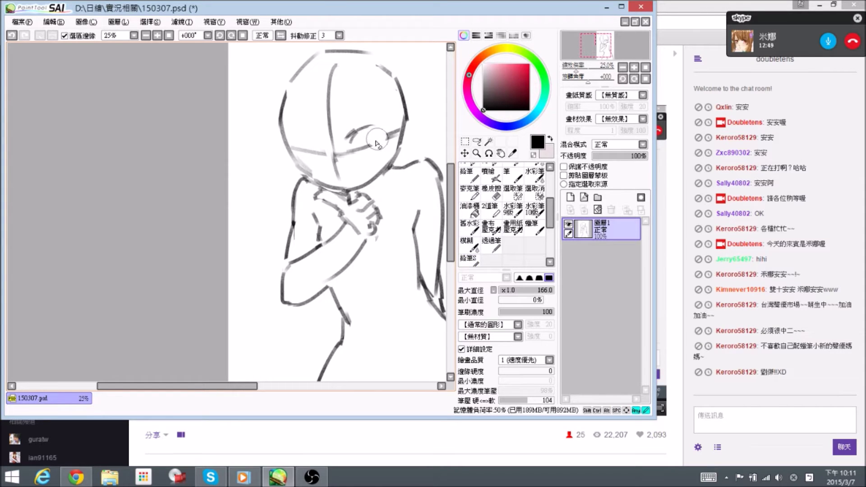
key("e")
key("e")
key("e")
mouse_move(383, 133)
left_mouse_down()
mouse_move(369, 126)
mouse_move(379, 127)
left_mouse_up()
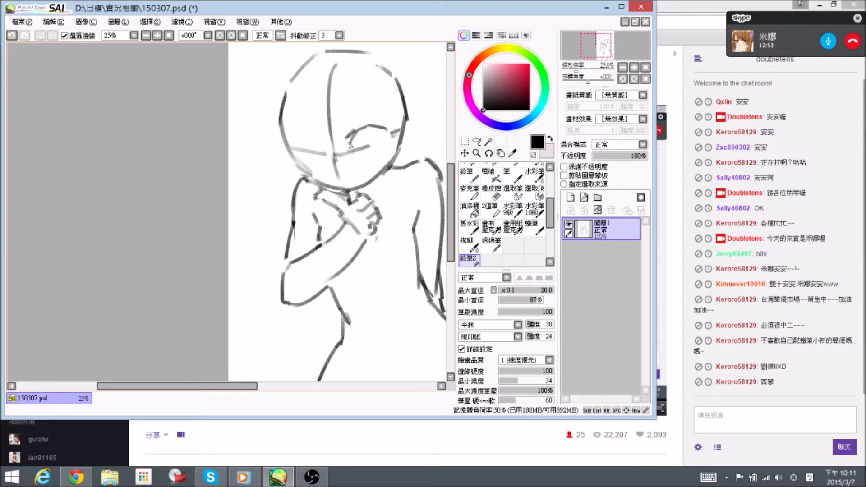
Refine the right eye's lid into a double arc with a crease and a darker inner corner
key("e")
mouse_move(348, 145)
left_mouse_down()
mouse_move(371, 128)
mouse_move(382, 132)
left_mouse_up()
key("e")
key("e")
key("e")
key("e")
key("e")
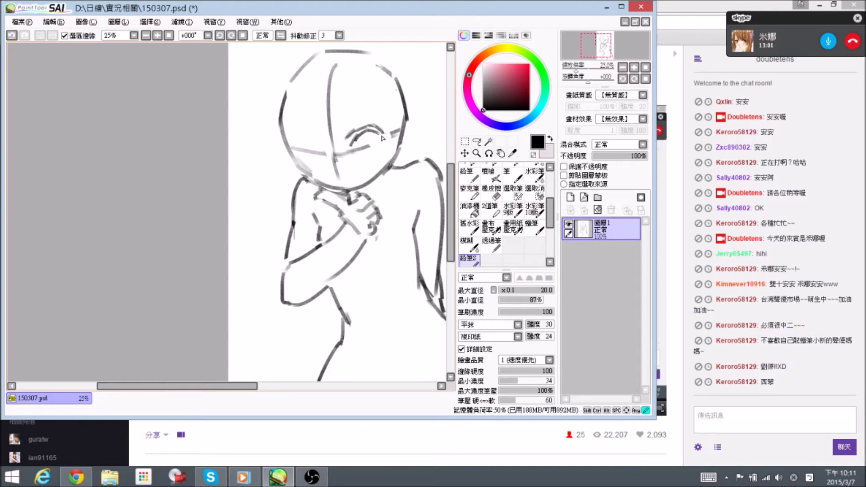
mouse_move(382, 148)
left_mouse_down()
mouse_move(390, 148)
mouse_move(387, 129)
mouse_move(393, 137)
left_mouse_up()
key("e")
key("e")
key("e")
key("e")
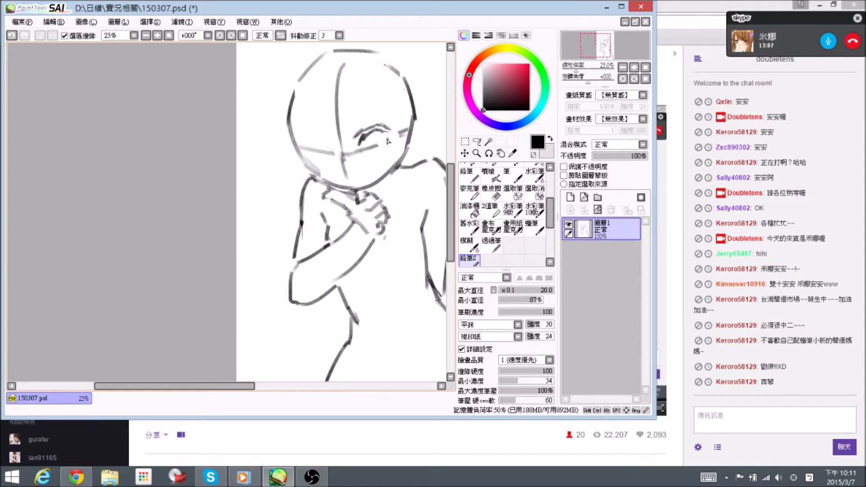
Draw an oval iris beneath the right eye's upper lid and darken the inner lashes
key("ctrl")
key("space")
mouse_move(413, 167)
left_mouse_down()
mouse_move(395, 152)
mouse_move(398, 139)
left_mouse_up()
mouse_move(367, 141)
left_mouse_down()
mouse_move(380, 132)
mouse_move(391, 145)
mouse_move(380, 149)
mouse_move(392, 144)
mouse_move(380, 151)
mouse_move(329, 138)
left_mouse_up()
key("e")
key("e")
key("e")
Mirror the canvas view horizontally and rework the iris of the existing eye
key("space")
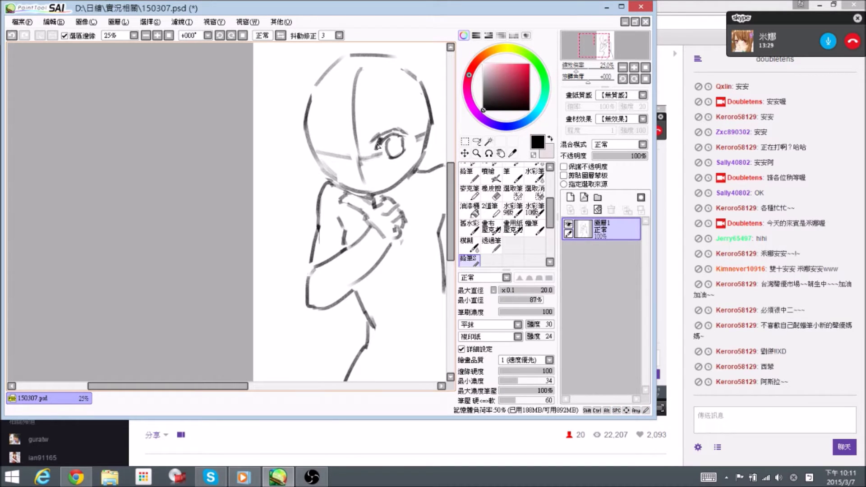
scroll(338, 149, "left", 1)
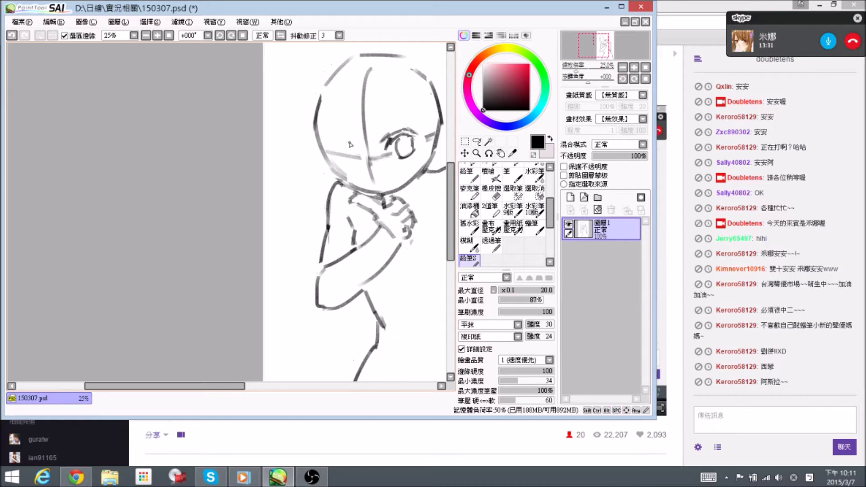
key("h")
key("space")
left_click_drag(192, 158, 392, 139)
key("e")
left_click_drag(229, 133, 233, 137)
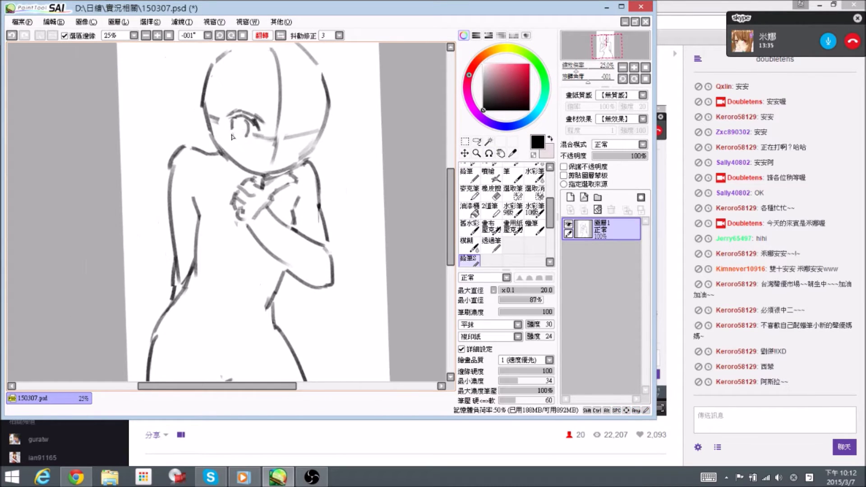
Draw the second eye on the other side of the centre line, with an arched lid and a narrow oval iris
key("r")
mouse_move(288, 133)
left_mouse_down()
mouse_move(324, 118)
mouse_move(284, 125)
left_mouse_up()
key("r")
key("r")
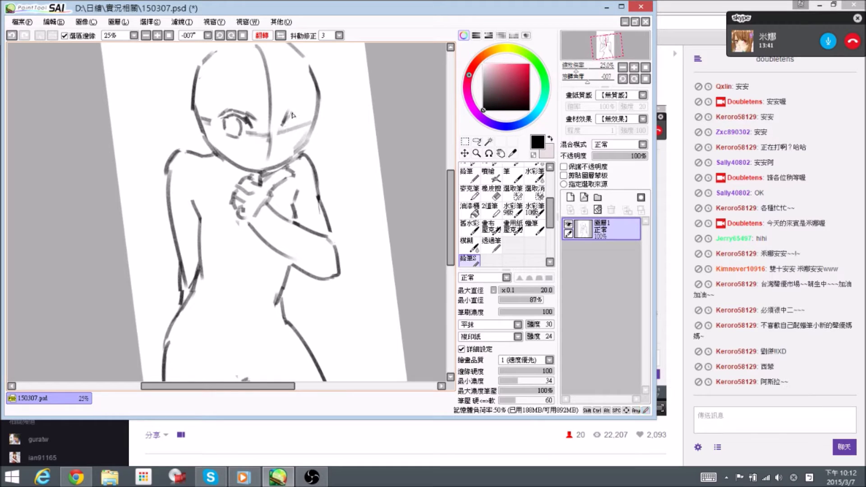
mouse_move(303, 117)
left_mouse_down()
mouse_move(291, 119)
mouse_move(306, 117)
mouse_move(303, 138)
mouse_move(304, 129)
mouse_move(298, 133)
left_mouse_up()
key("e")
key("e")
key("n")
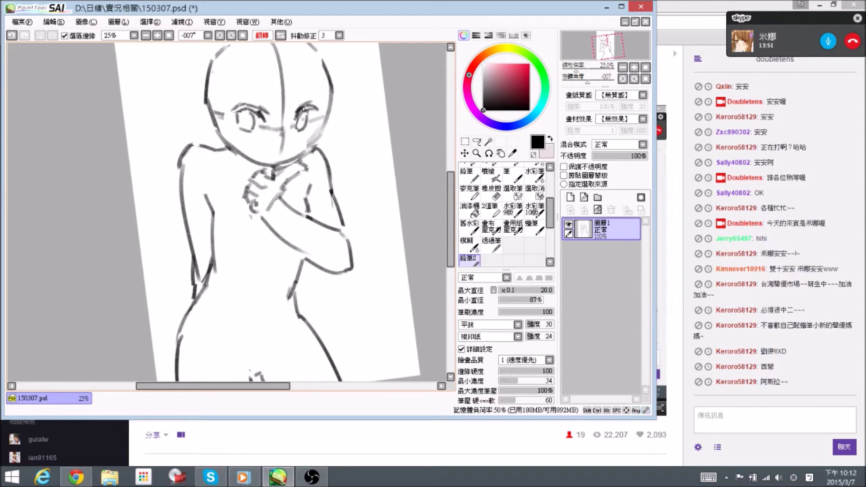
Return the canvas to the unmirrored view and erase the guideline remnants around the left eye
left_click(280, 35)
scroll(234, 110, "up", 2)
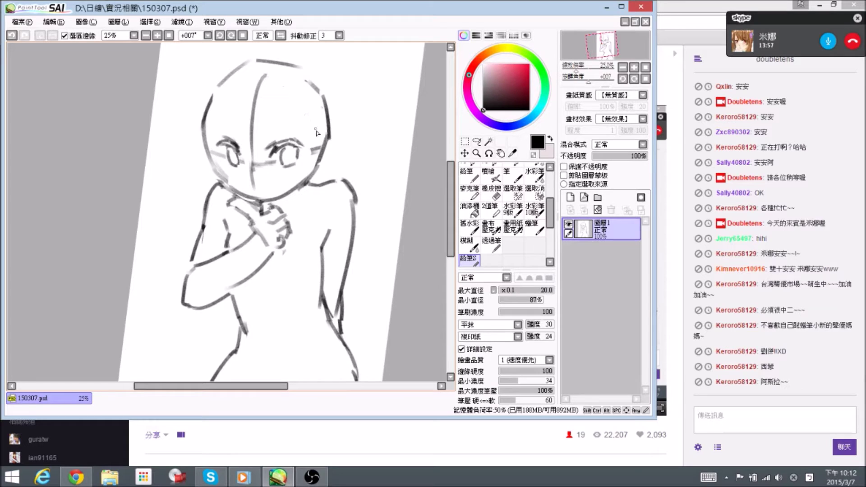
key("space")
left_click_drag(283, 178, 292, 164)
key("e")
mouse_move(227, 152)
left_mouse_down()
mouse_move(233, 159)
mouse_move(225, 139)
left_mouse_up()
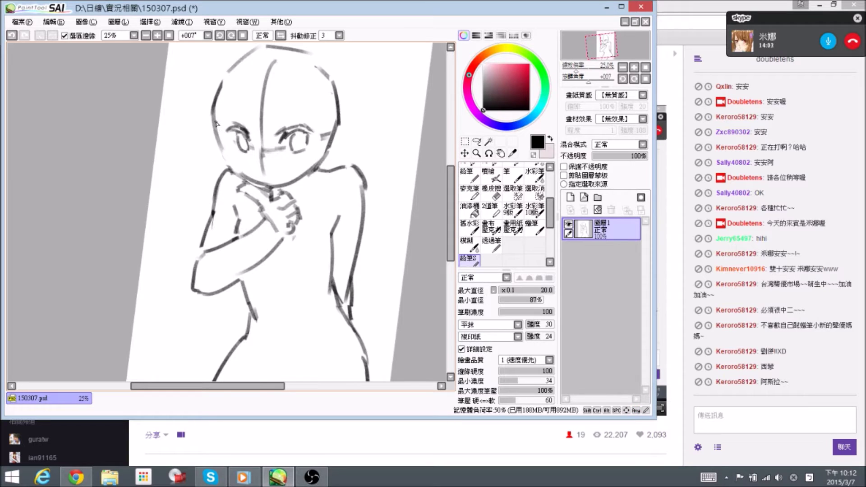
Redraw the left cheek and chin contour with darker strokes and rework the right eye's iris
mouse_move(227, 132)
left_mouse_down()
mouse_move(234, 163)
mouse_move(253, 180)
left_mouse_up()
left_click_drag(335, 158, 329, 152)
left_click_drag(273, 154, 321, 154)
key("n")
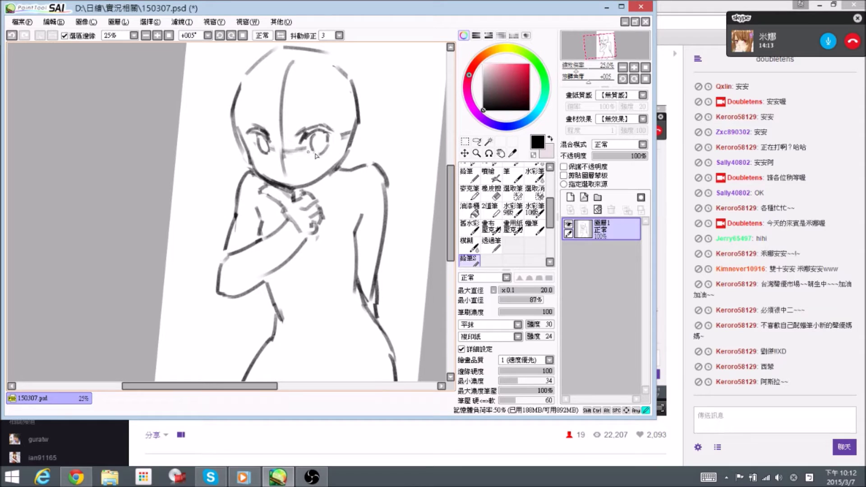
Erase the left eye's iris, leaving a short arched lid, refine the right iris, and save the drawing
key("e")
mouse_move(264, 135)
left_mouse_down()
mouse_move(276, 149)
mouse_move(260, 145)
mouse_move(279, 156)
mouse_move(261, 149)
mouse_move(269, 146)
left_mouse_up()
key("n")
key("e")
key("n")
key("e")
key("n")
key("e")
key("n")
mouse_move(256, 143)
left_mouse_down()
mouse_move(287, 154)
mouse_move(324, 146)
mouse_move(311, 150)
left_mouse_up()
key("e")
key("n")
key("e")
key("n")
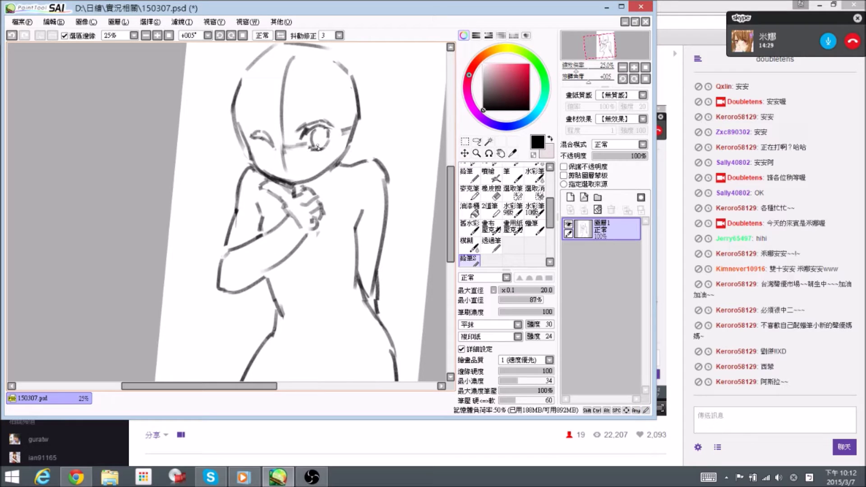
key("ctrl+s")
Touch up the right eye's iris and erase the lower part of the centre guideline across the nose area
left_click_drag(305, 145, 324, 158)
left_click_drag(388, 130, 386, 125)
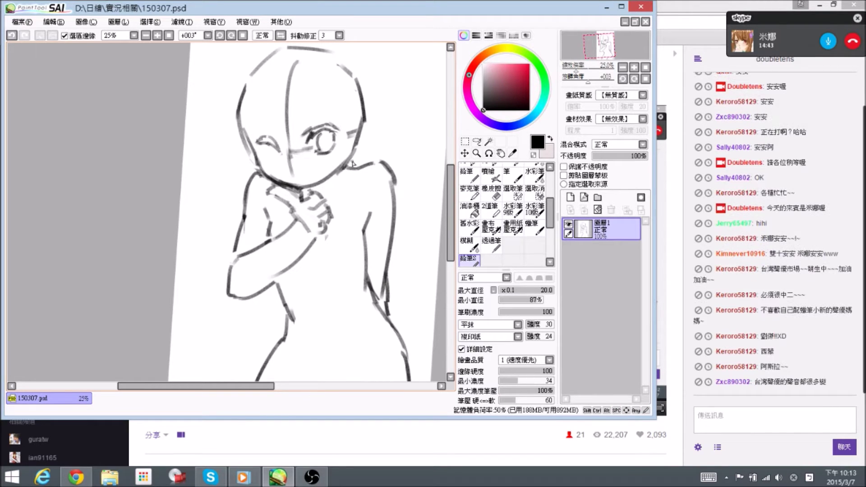
left_click_drag(342, 143, 323, 61)
mouse_move(282, 88)
left_mouse_down()
mouse_move(302, 141)
mouse_move(315, 145)
mouse_move(307, 147)
left_mouse_up()
key("e")
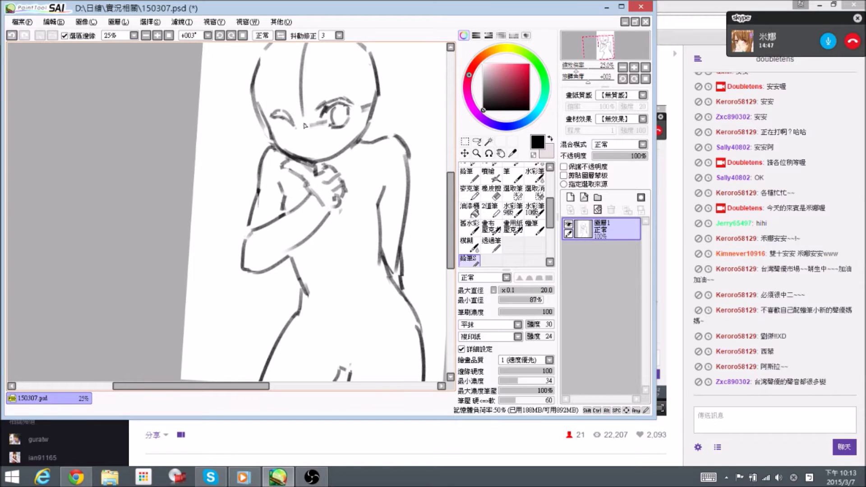
key("e")
Draw a small nose mark on the centre line and a small mouth below it with a dark right corner
left_click_drag(306, 130, 305, 139)
key("space")
mouse_move(309, 143)
left_mouse_down()
mouse_move(330, 148)
mouse_move(333, 140)
mouse_move(295, 135)
mouse_move(353, 119)
mouse_move(340, 108)
mouse_move(333, 140)
mouse_move(344, 139)
left_mouse_up()
key("e")
key("space")
key("space")
Redraw the left eye as a closed, winking eye using short slanted strokes
key("e")
key("n")
key("space")
key("space")
key("e")
key("n")
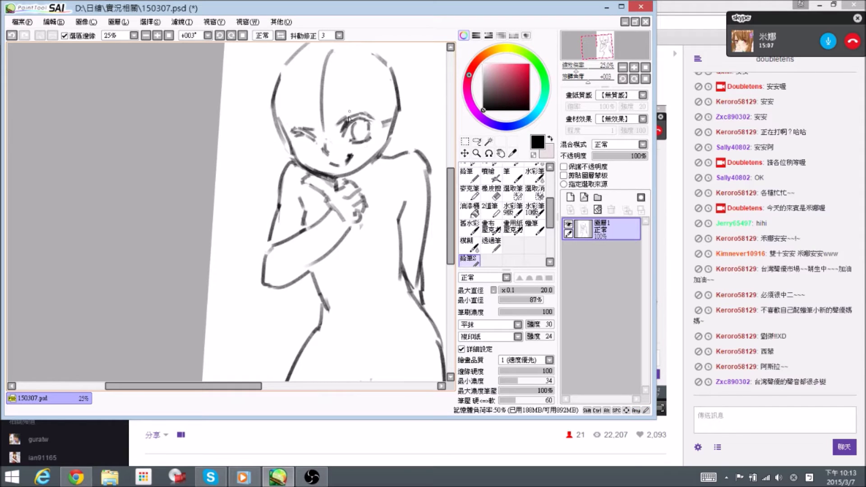
scroll(347, 111, "down", 1)
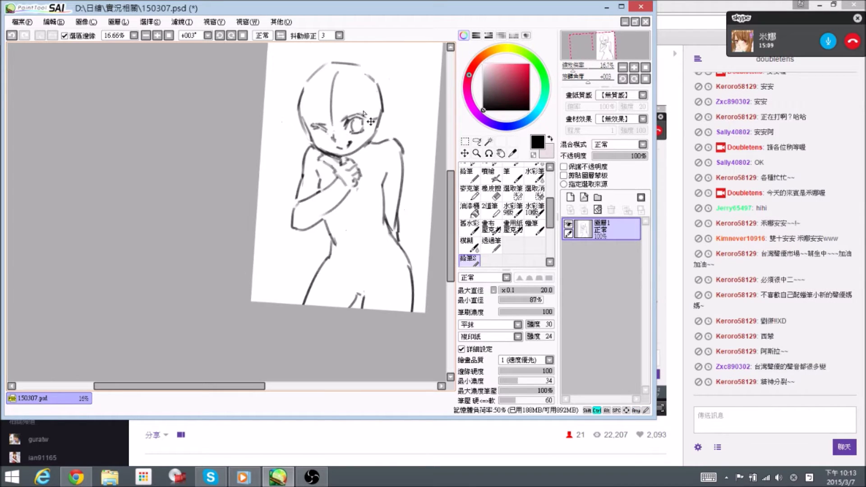
Select the open right eye, adjust it with a free transform, clear the selection, and touch up its upper lid
left_click(515, 194)
scroll(349, 126, "up", 1)
left_click_drag(343, 119, 359, 140)
key("ctrl+t")
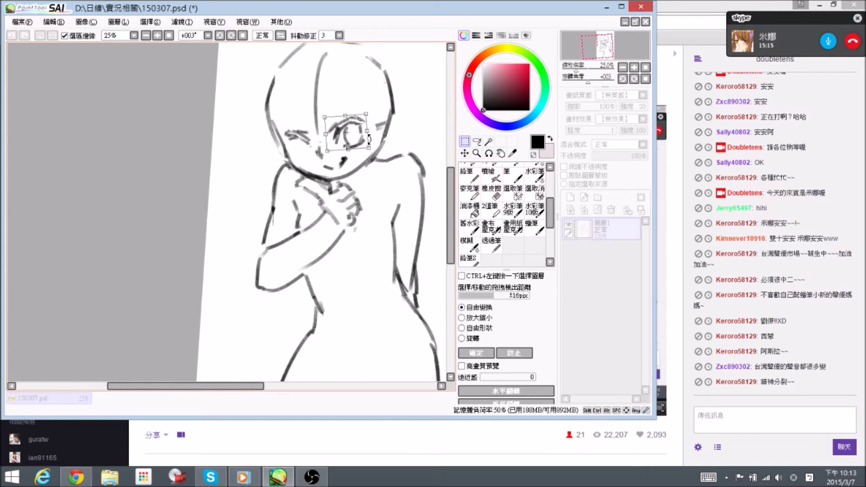
key("Return")
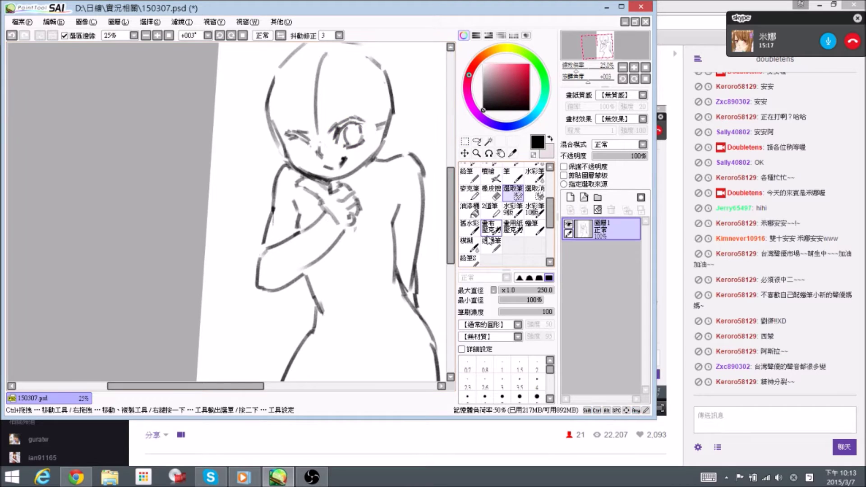
left_click(469, 258)
key("ctrl+d")
left_click_drag(330, 126, 342, 116)
left_click_drag(405, 148, 399, 134)
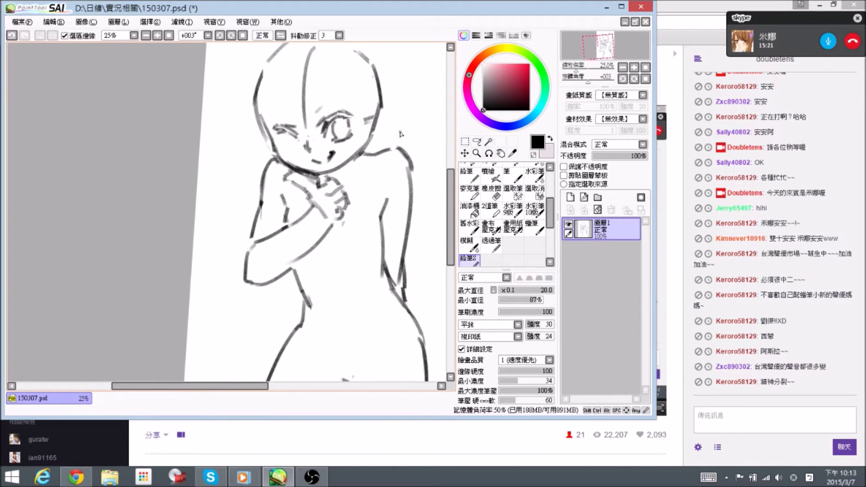
Draw a long, narrow hair lock along the right side of the face, hanging past the chin
left_click_drag(362, 105, 370, 114)
mouse_move(377, 151)
left_mouse_down()
mouse_move(385, 128)
mouse_move(375, 141)
left_mouse_up()
mouse_move(367, 99)
left_mouse_down()
mouse_move(366, 177)
mouse_move(366, 168)
left_mouse_up()
key("e")
key("n")
mouse_move(367, 118)
left_mouse_down()
mouse_move(360, 184)
mouse_move(385, 119)
mouse_move(375, 187)
left_mouse_up()
Draw the right ear behind the side hair lock
left_click_drag(380, 133, 392, 148)
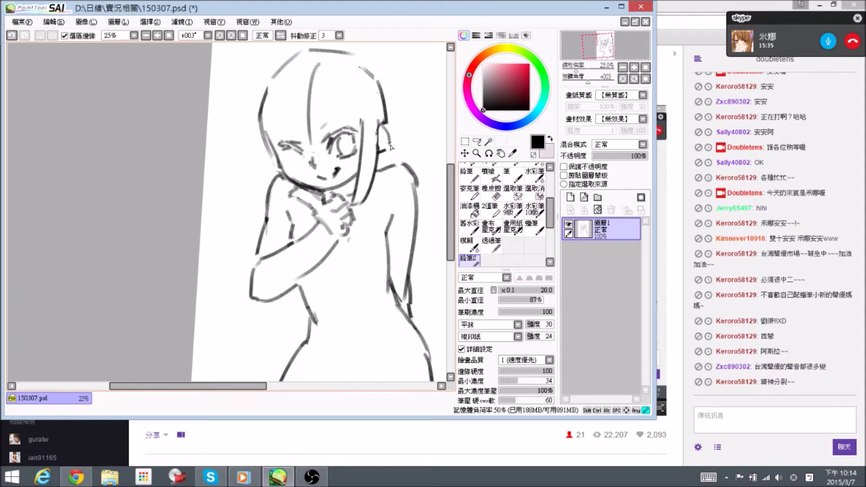
left_click_drag(255, 113, 280, 124)
left_click_drag(327, 140, 308, 120)
left_click_drag(323, 90, 326, 101)
left_click_drag(350, 131, 340, 132)
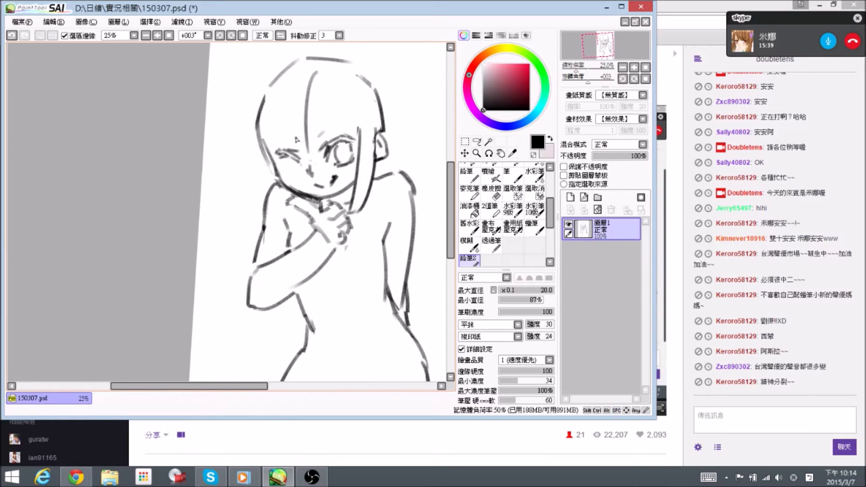
Sketch the fringe edge above the right eye and extend the side lock up over the forehead, undoing poor strokes
mouse_move(270, 137)
left_mouse_down()
mouse_move(284, 143)
mouse_move(358, 130)
left_mouse_up()
key("ctrl+z")
left_click_drag(318, 128, 361, 125)
left_click_drag(347, 95, 364, 120)
key("ctrl+z")
left_click_drag(351, 90, 361, 138)
mouse_move(317, 110)
left_mouse_down()
mouse_move(343, 114)
mouse_move(323, 128)
mouse_move(354, 122)
mouse_move(349, 89)
left_mouse_up()
Erase the centre guideline on the forehead and draw a short, pointed parting in the fringe between the eyes
key("e")
key("n")
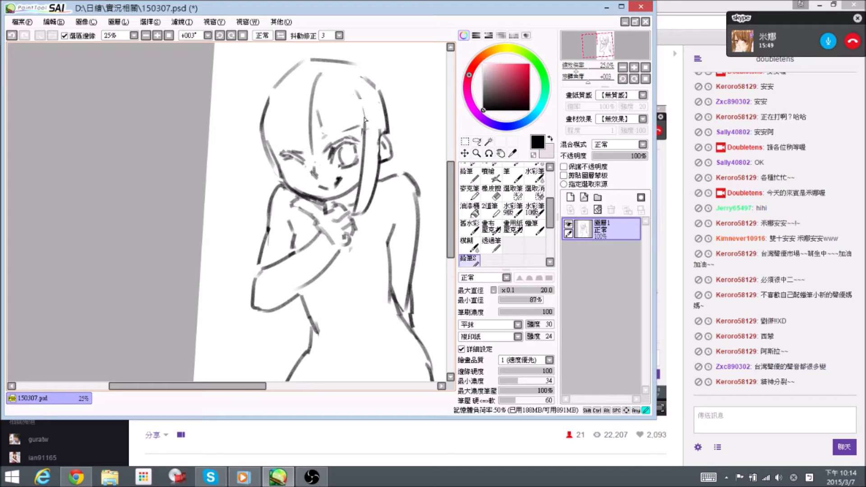
key("ctrl+z")
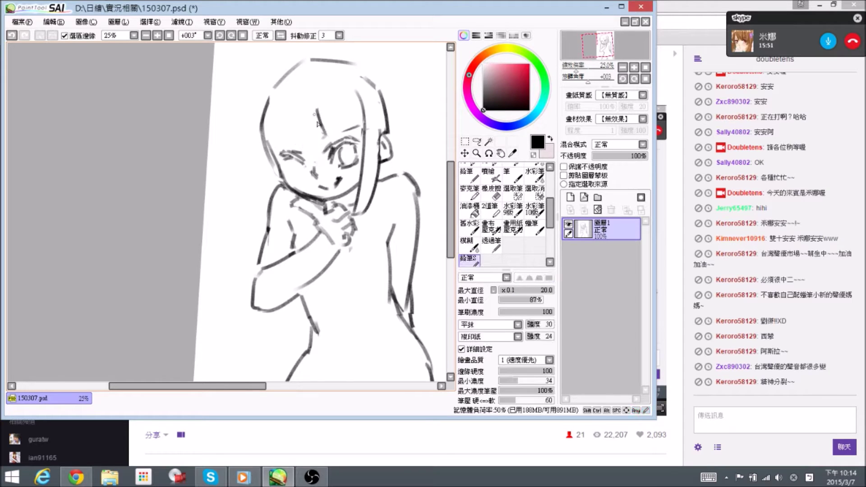
mouse_move(318, 112)
left_mouse_down()
mouse_move(324, 137)
mouse_move(330, 135)
mouse_move(320, 121)
mouse_move(344, 130)
left_mouse_up()
key("e")
key("n")
Draw the fringe across the left forehead and redraw the left side of the hair outline beside it
left_click_drag(281, 143, 325, 137)
left_click_drag(276, 114, 282, 141)
left_click_drag(273, 129, 278, 134)
left_click_drag(278, 90, 270, 149)
key("e")
left_click_drag(271, 109, 270, 144)
key("n")
mouse_move(275, 91)
left_mouse_down()
mouse_move(266, 147)
mouse_move(276, 154)
mouse_move(271, 131)
mouse_move(280, 97)
mouse_move(279, 148)
left_mouse_up()
key("e")
key("n")
Erase the old outline at the top of the head and redraw the crown of the hair
key("space")
left_click_drag(307, 96, 310, 106)
key("e")
mouse_move(298, 102)
left_mouse_down()
mouse_move(347, 65)
mouse_move(353, 91)
mouse_move(338, 85)
left_mouse_up()
key("n")
key("space")
Erase the right side of the head outline and redraw it farther out as the hair contour down to the ear
key("e")
mouse_move(371, 106)
left_mouse_down()
mouse_move(387, 116)
mouse_move(392, 147)
left_mouse_up()
key("n")
mouse_move(346, 75)
left_mouse_down()
mouse_move(385, 106)
mouse_move(382, 91)
mouse_move(394, 148)
left_mouse_up()
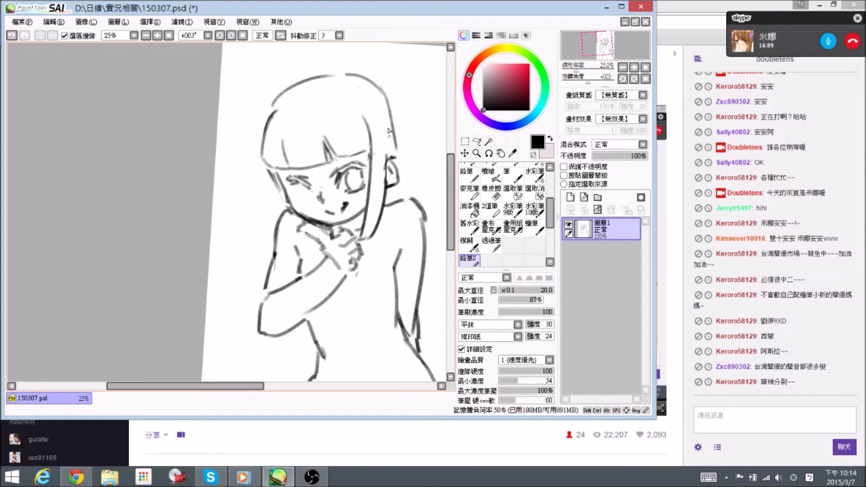
key("e")
key("n")
left_click_drag(377, 94, 403, 161)
key("space")
Draw the left ear and try short hair strokes below it, undoing the strokes
mouse_move(345, 175)
left_mouse_down()
mouse_move(345, 164)
mouse_move(359, 161)
left_mouse_up()
left_click_drag(288, 161, 286, 219)
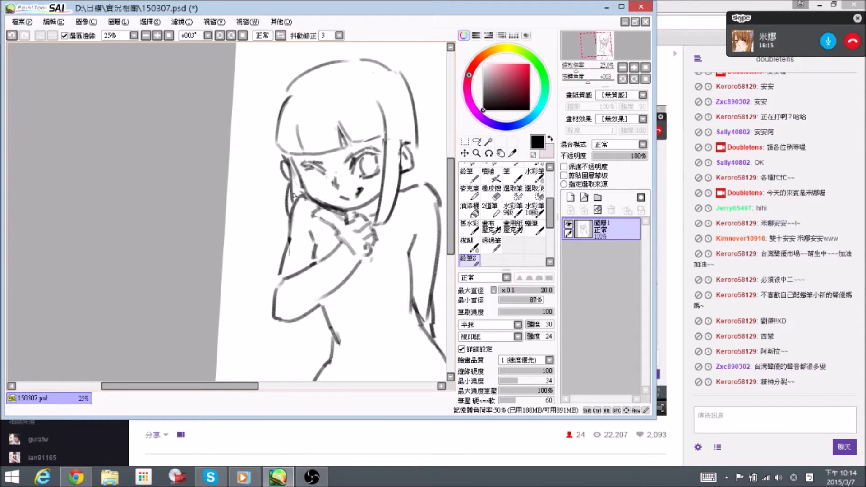
key("ctrl+z")
left_click_drag(291, 182, 288, 225)
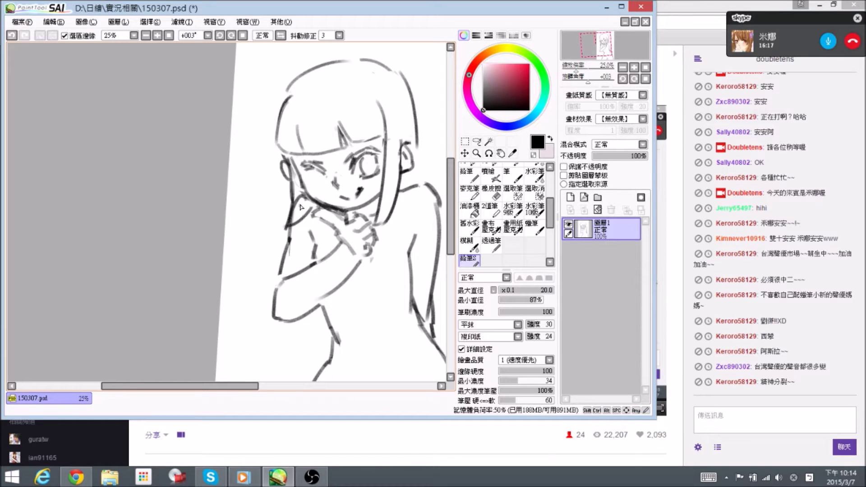
key("ctrl+z")
key("ctrl+z")
Draw a long, pointed hair lock from the left ear down over the shoulder, cleaning up the overlapping lines
key("space")
mouse_move(298, 205)
left_mouse_down()
mouse_move(306, 189)
mouse_move(305, 211)
mouse_move(295, 195)
mouse_move(307, 231)
mouse_move(295, 197)
mouse_move(303, 233)
left_mouse_up()
key("e")
key("e")
key("n")
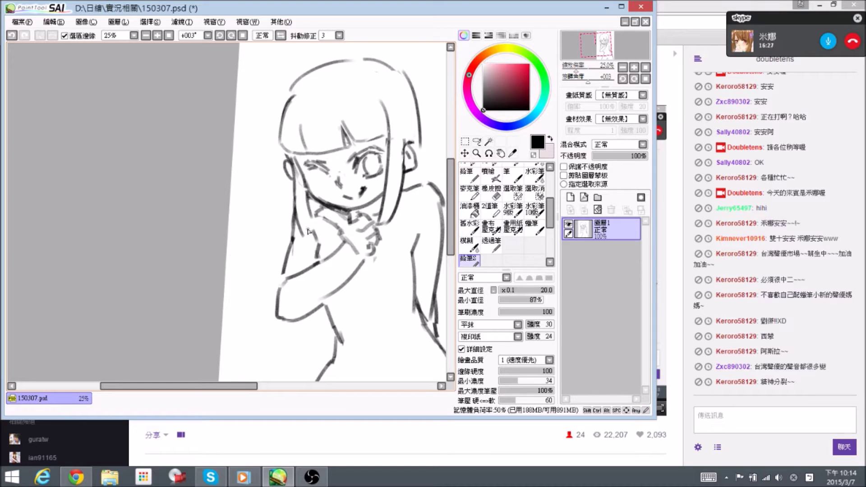
mouse_move(311, 227)
left_mouse_down()
mouse_move(309, 198)
mouse_move(301, 225)
mouse_move(308, 212)
left_mouse_up()
key("e")
key("n")
Erase the left side of the hair outline and redraw it as a smooth curve from crown to ear
key("space")
left_click_drag(403, 158, 361, 153)
key("e")
left_click_drag(340, 85, 342, 127)
key("n")
mouse_move(274, 78)
left_mouse_down()
mouse_move(292, 89)
mouse_move(254, 132)
left_mouse_up()
key("e")
key("n")
mouse_move(269, 85)
left_mouse_down()
mouse_move(253, 156)
mouse_move(253, 130)
mouse_move(266, 122)
mouse_move(258, 137)
mouse_move(257, 169)
left_mouse_up()
key("space")
Redraw the right side of the hair outline from the crown and rework the right ear with darker lines
key("space")
left_click_drag(360, 121, 349, 142)
key("e")
mouse_move(351, 95)
left_mouse_down()
mouse_move(394, 179)
mouse_move(378, 134)
mouse_move(330, 87)
mouse_move(287, 95)
mouse_move(272, 113)
mouse_move(293, 98)
mouse_move(364, 121)
mouse_move(339, 90)
left_mouse_up()
key("n")
key("e")
key("n")
mouse_move(334, 83)
left_mouse_down()
mouse_move(375, 114)
mouse_move(396, 187)
mouse_move(394, 130)
mouse_move(386, 121)
mouse_move(380, 128)
mouse_move(385, 164)
left_mouse_up()
key("space")
key("e")
key("e")
key("n")
mouse_move(384, 163)
left_mouse_down()
mouse_move(373, 176)
mouse_move(378, 169)
left_mouse_up()
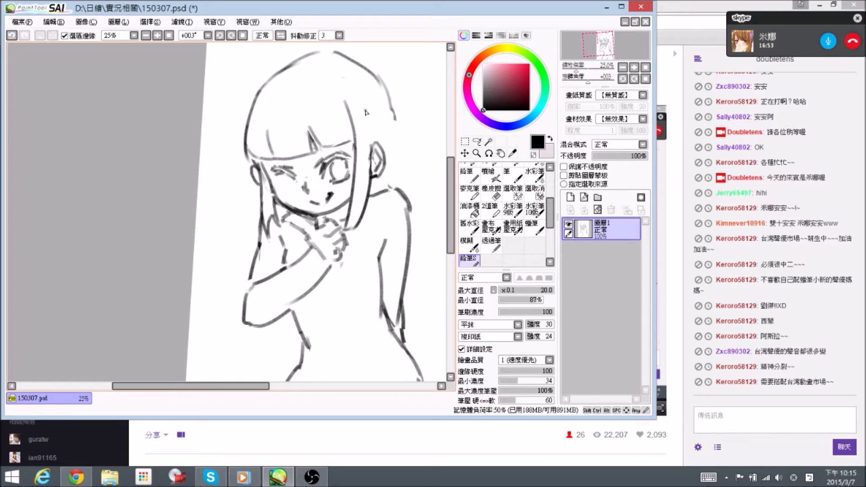
Draw an inner hair line from the crown toward the right ear and clean up around the side lock
key("space")
left_click_drag(393, 155, 383, 155)
left_click_drag(372, 112, 374, 163)
key("space")
key("e")
mouse_move(345, 133)
left_mouse_down()
mouse_move(353, 176)
mouse_move(347, 183)
mouse_move(359, 206)
left_mouse_up()
Erase and redraw the hair strands hanging below the left ear
key("e")
key("e")
left_click_drag(250, 172, 258, 220)
key("n")
key("e")
key("n")
left_click_drag(253, 190, 258, 221)
Clean up the hair outline over the crown and redraw the curve across the top of the head
left_click_drag(397, 182, 387, 172)
key("e")
key("n")
mouse_move(310, 73)
left_mouse_down()
mouse_move(325, 71)
mouse_move(344, 90)
left_mouse_up()
left_click_drag(392, 149, 388, 138)
key("e")
key("n")
Draw the back hair behind the right ear, falling down over the right shoulder
left_click_drag(374, 102, 386, 184)
mouse_move(378, 139)
left_mouse_down()
mouse_move(393, 184)
mouse_move(380, 168)
mouse_move(387, 191)
mouse_move(355, 148)
left_mouse_up()
key("e")
key("n")
mouse_move(384, 182)
left_mouse_down()
mouse_move(397, 199)
mouse_move(385, 215)
left_mouse_up()
Draw a round hair bun on the upper right of the head and erase the hair line running through it
mouse_move(344, 111)
left_mouse_down()
mouse_move(373, 141)
mouse_move(397, 146)
left_mouse_up()
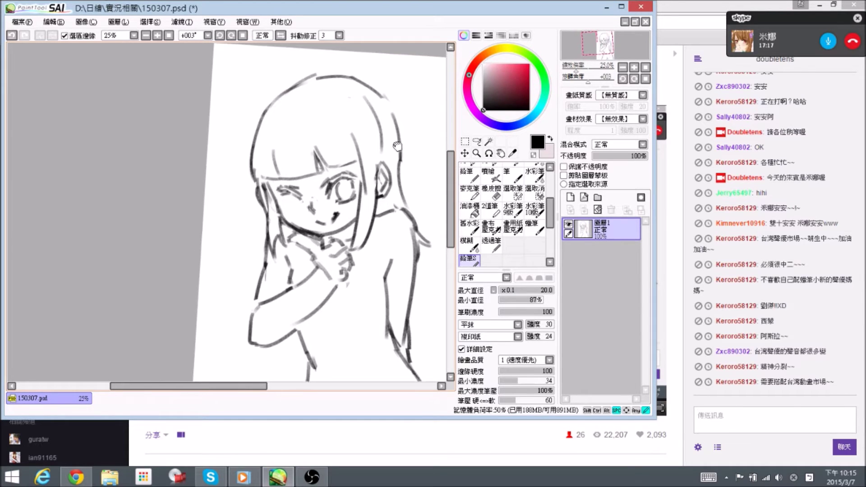
mouse_move(375, 115)
left_mouse_down()
mouse_move(411, 132)
mouse_move(411, 165)
mouse_move(381, 169)
left_mouse_up()
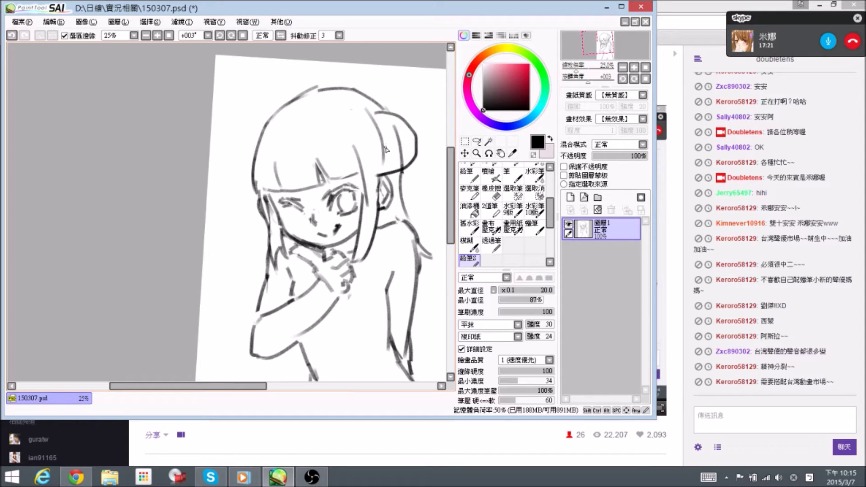
key("e")
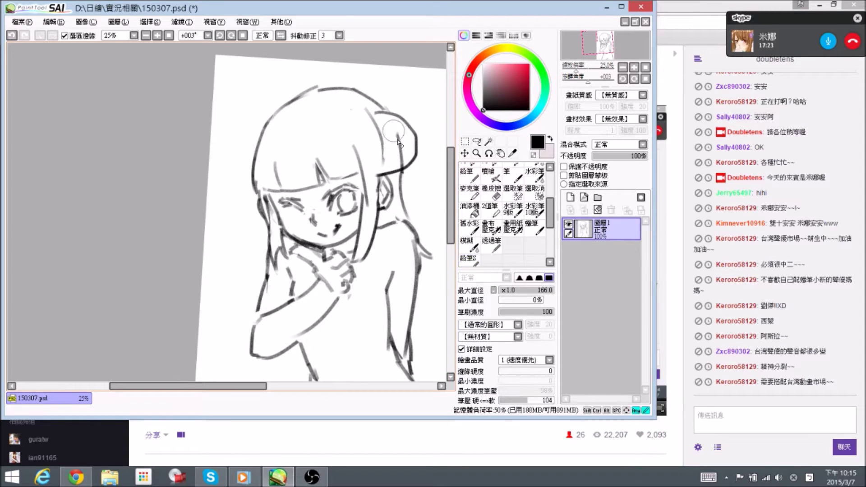
mouse_move(397, 162)
left_mouse_down()
mouse_move(409, 156)
mouse_move(375, 171)
mouse_move(392, 158)
left_mouse_up()
key("n")
key("e")
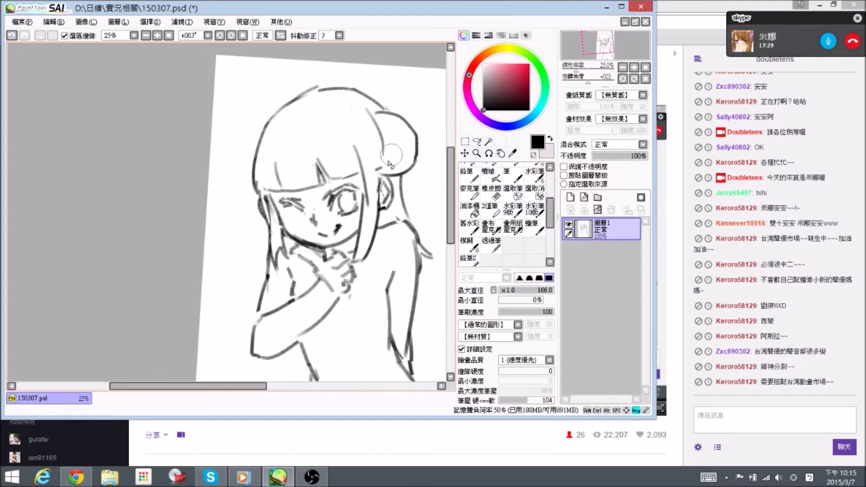
key("n")
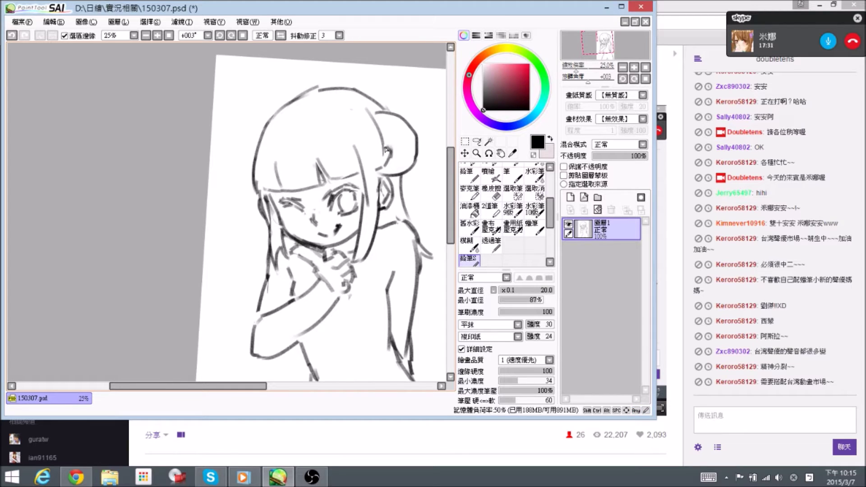
Erase the bun's outer edge and redraw it as a cleaner rounded contour
key("e")
mouse_move(375, 111)
left_mouse_down()
mouse_move(418, 141)
mouse_move(404, 113)
left_mouse_up()
key("n")
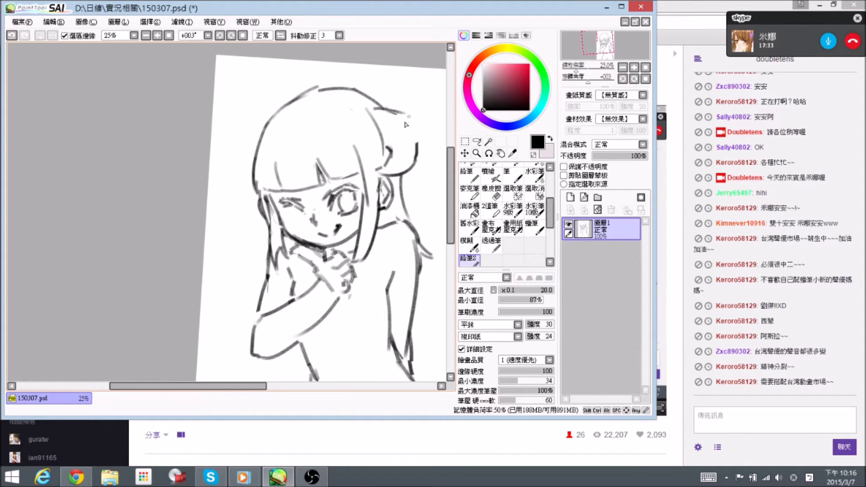
key("e")
left_click_drag(414, 129, 420, 166)
key("n")
key("e")
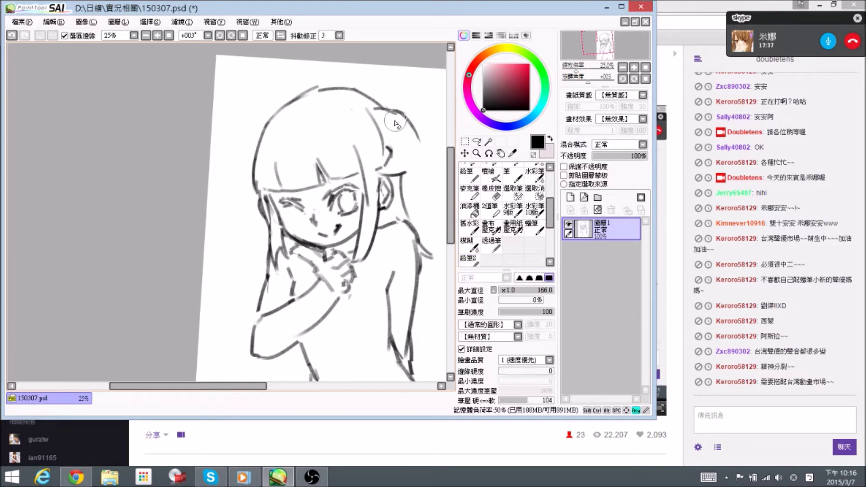
left_click_drag(409, 132, 420, 147)
mouse_move(381, 113)
left_mouse_down()
mouse_move(406, 124)
mouse_move(381, 111)
mouse_move(398, 120)
left_mouse_up()
key("n")
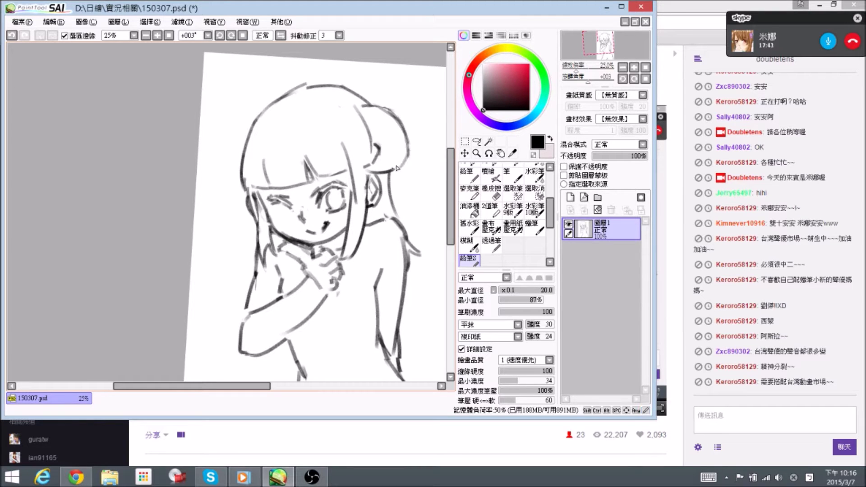
Erase and refine the bun's lower edge and base where it meets the head and back hair
key("e")
mouse_move(397, 169)
left_mouse_down()
mouse_move(409, 161)
mouse_move(397, 151)
mouse_move(413, 142)
mouse_move(410, 156)
mouse_move(384, 156)
left_mouse_up()
key("n")
key("e")
key("n")
key("e")
key("n")
key("space")
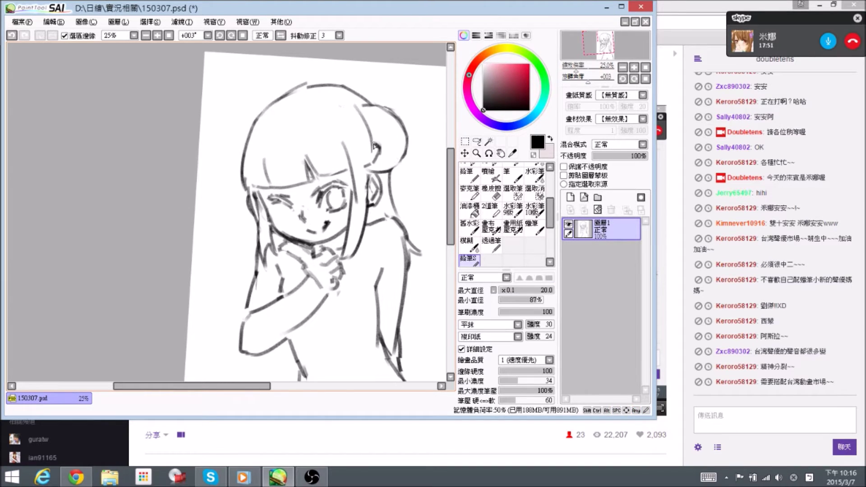
Save the file and draw a second round hair bun on the left side of the head
key("ctrl+s")
key("space")
left_click_drag(227, 199, 234, 188)
key("space")
left_click_drag(256, 124, 244, 189)
key("space")
Erase and refine the left bun's lower edge and base where it meets the side hair
key("e")
mouse_move(243, 176)
left_mouse_down()
mouse_move(238, 161)
mouse_move(242, 179)
mouse_move(242, 151)
mouse_move(265, 122)
mouse_move(247, 138)
mouse_move(265, 119)
mouse_move(239, 152)
mouse_move(265, 207)
left_mouse_up()
key("n")
key("e")
key("n")
key("space")
key("e")
key("n")
mouse_move(242, 174)
left_mouse_down()
mouse_move(265, 191)
mouse_move(263, 175)
mouse_move(264, 183)
left_mouse_up()
key("e")
key("n")
key("e")
key("n")
key("e")
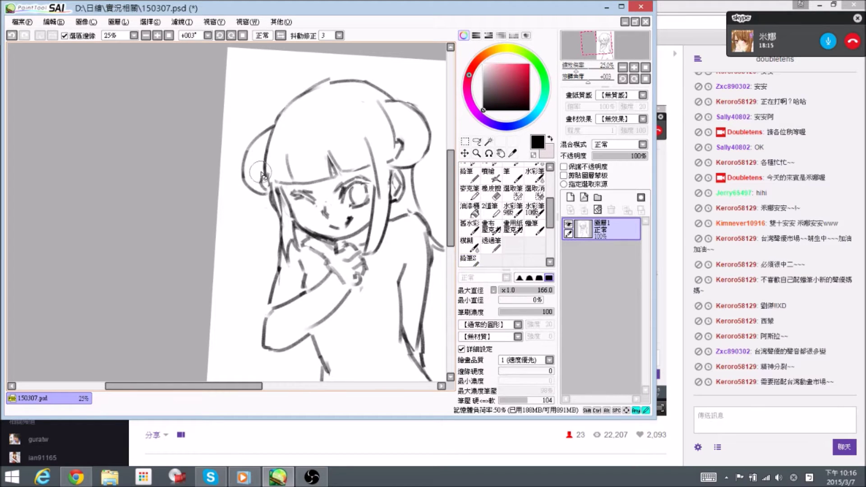
key("n")
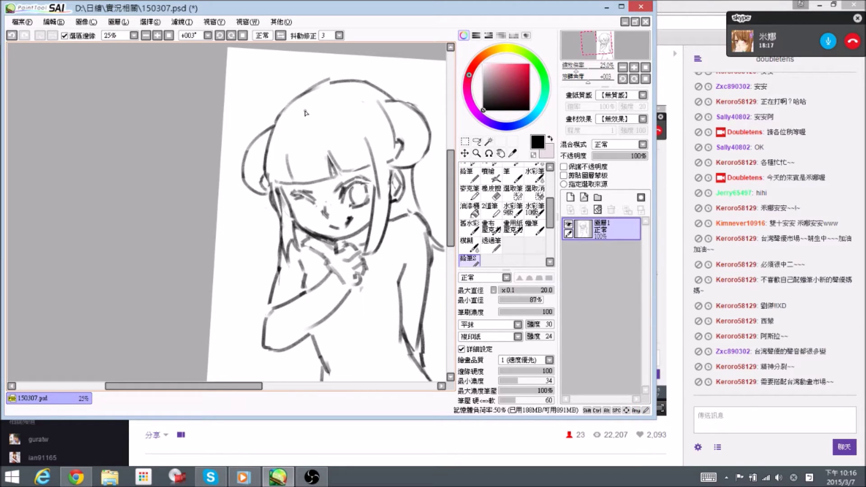
Save the file and clean up stray marks around the left bun's base and the collarbone
key("ctrl")
key("ctrl+s")
left_click_drag(393, 187, 362, 174)
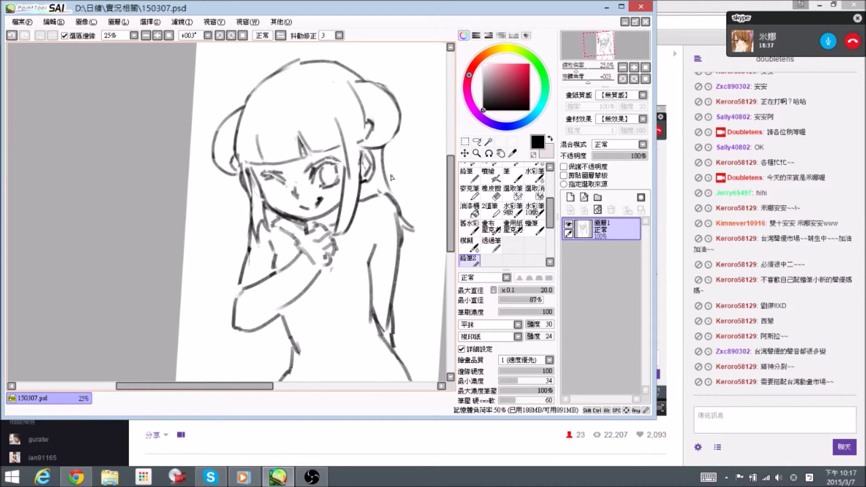
key("ctrl")
left_click_drag(406, 164, 397, 147)
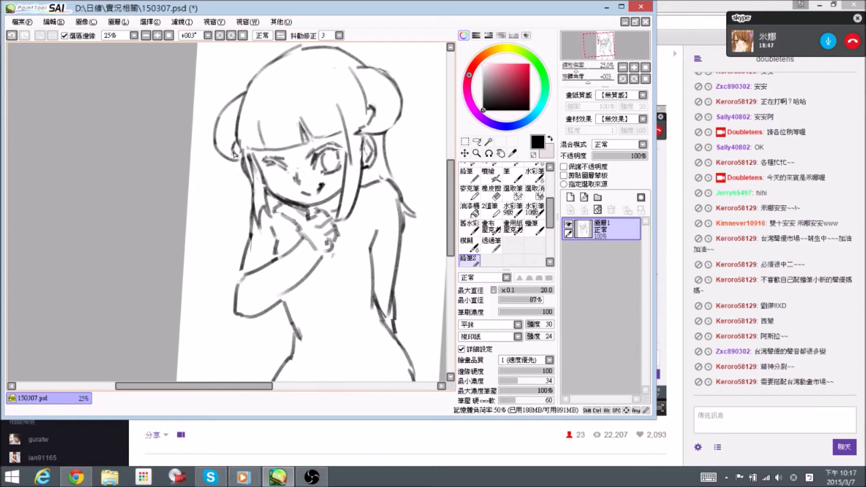
key("e")
left_click_drag(231, 142, 235, 147)
key("e")
left_click_drag(284, 168, 288, 173)
key("space")
left_click_drag(349, 199, 340, 164)
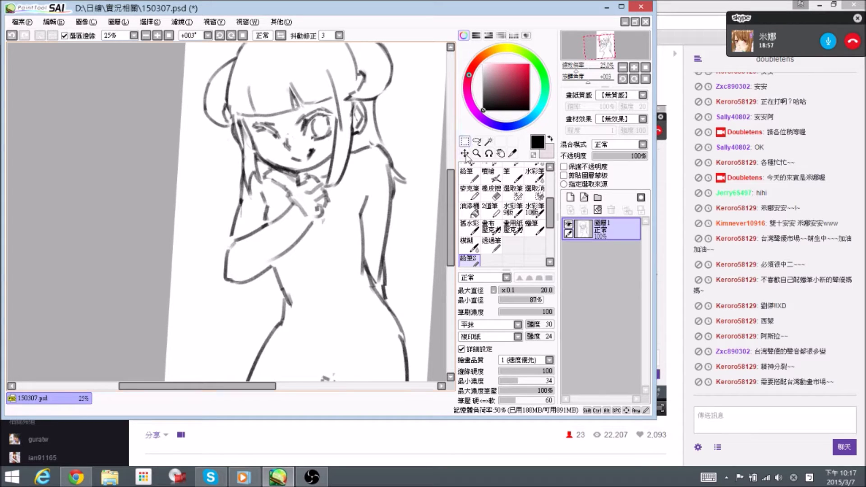
Draw a scalloped fluffy collar around the neck beside the right side lock and shoulder
key("space")
left_click_drag(404, 181, 415, 181)
mouse_move(340, 167)
left_mouse_down()
mouse_move(332, 168)
mouse_move(343, 151)
mouse_move(315, 179)
left_mouse_up()
key("e")
key("n")
mouse_move(390, 165)
left_mouse_down()
mouse_move(364, 159)
mouse_move(374, 157)
mouse_move(355, 115)
left_mouse_up()
mouse_move(376, 149)
left_mouse_down()
mouse_move(366, 194)
mouse_move(377, 199)
left_mouse_up()
Draw the sleeve opening near the wrist and redraw the raised forearm's edges as a wider sleeve
left_click_drag(319, 205, 329, 201)
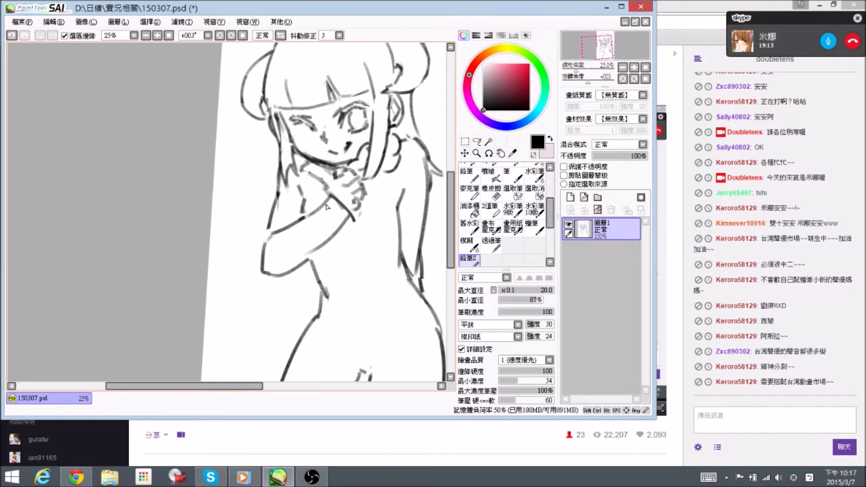
left_click_drag(346, 229, 358, 229)
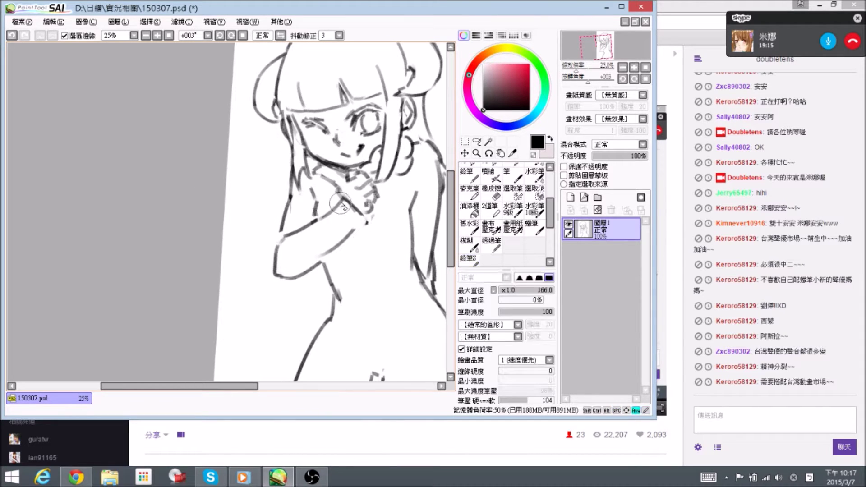
left_click_drag(325, 215, 288, 241)
mouse_move(370, 227)
left_mouse_down()
mouse_move(354, 249)
mouse_move(290, 267)
mouse_move(358, 226)
mouse_move(283, 264)
left_mouse_up()
key("e")
key("n")
Redraw the raised arm's upper sleeve from the shoulder to the elbow, erasing the overlapping old lines
left_click_drag(299, 184, 289, 221)
left_click_drag(296, 165, 299, 192)
left_click_drag(355, 185, 319, 154)
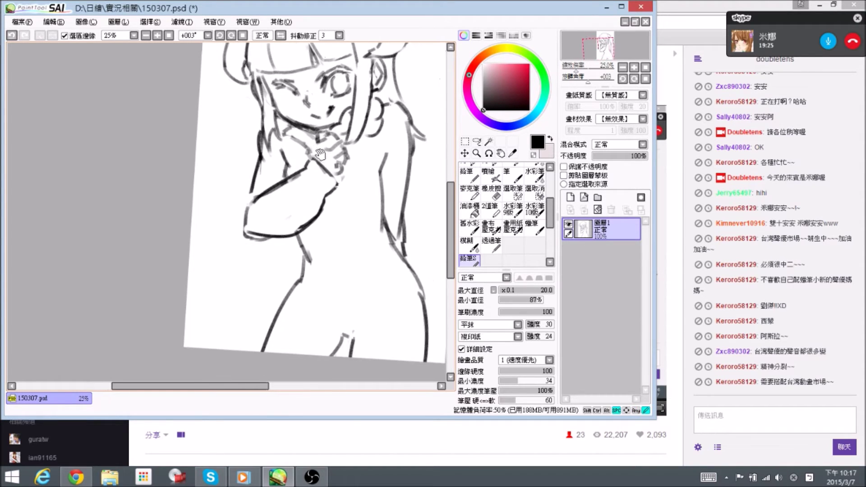
key("e")
left_click_drag(259, 135, 255, 161)
key("n")
mouse_move(252, 192)
left_mouse_down()
mouse_move(246, 237)
mouse_move(255, 181)
mouse_move(248, 201)
mouse_move(270, 188)
left_mouse_up()
left_click_drag(388, 174, 361, 173)
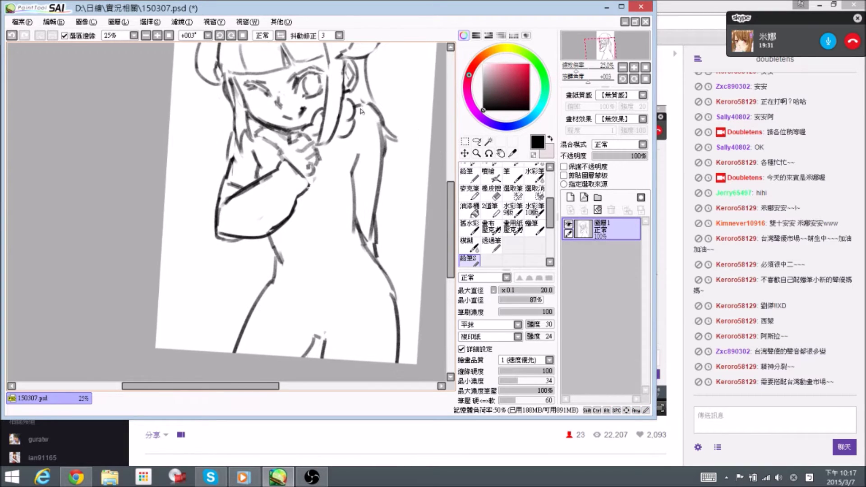
Redraw the lowered right arm's outer contour from the shoulder down as a darker sleeve line
left_click_drag(368, 121, 369, 136)
mouse_move(368, 176)
left_mouse_down()
mouse_move(373, 167)
mouse_move(357, 167)
mouse_move(365, 165)
left_mouse_up()
mouse_move(383, 197)
left_mouse_down()
mouse_move(389, 240)
mouse_move(388, 230)
left_mouse_up()
left_click_drag(385, 183, 391, 242)
left_click_drag(379, 199, 378, 216)
mouse_move(386, 184)
left_mouse_down()
mouse_move(378, 200)
mouse_move(400, 211)
mouse_move(381, 218)
mouse_move(385, 229)
left_mouse_up()
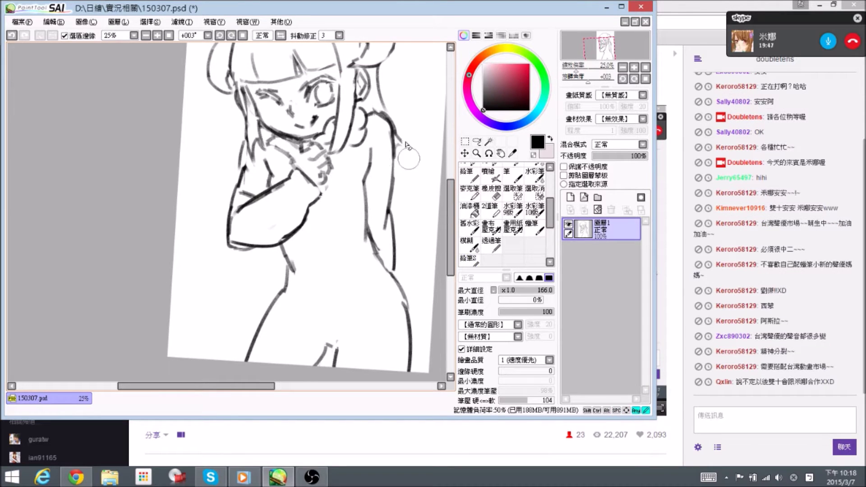
Erase the hair end over the right shoulder, redraw the back hair line below the bun and save the file
scroll(400, 160, "up", 3)
mouse_move(386, 128)
left_mouse_down()
mouse_move(392, 135)
mouse_move(396, 122)
mouse_move(411, 201)
left_mouse_up()
key("e")
left_click_drag(406, 155, 407, 197)
key("e")
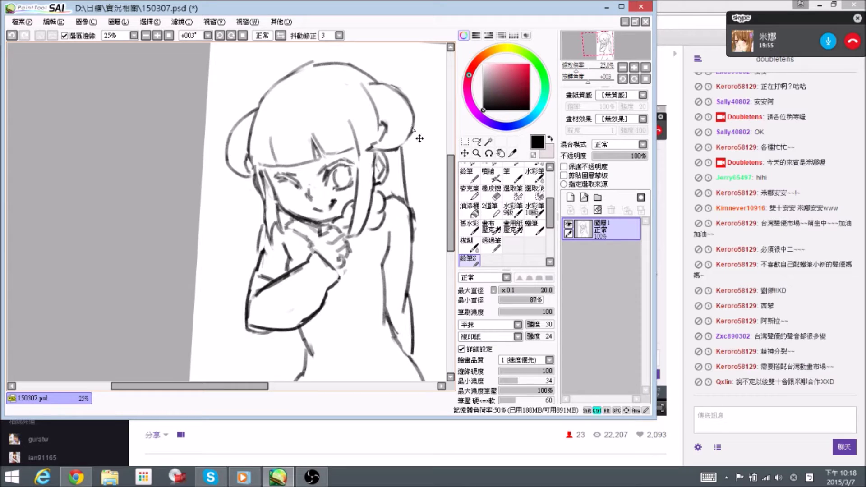
key("ctrl+s")
Mirror the canvas view and draw the dress's flared side lines from the waist over the hips
left_click_drag(323, 167, 306, 85)
left_click_drag(391, 267, 359, 240)
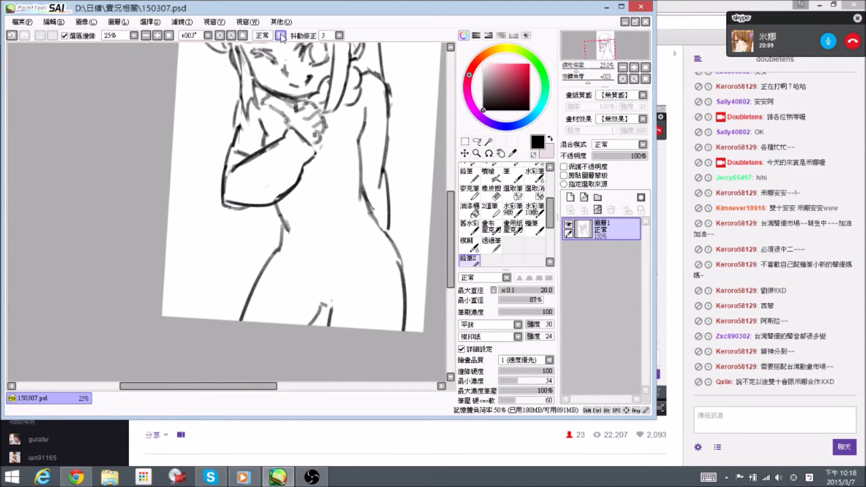
left_click(280, 36)
left_click_drag(198, 181, 265, 171)
mouse_move(182, 185)
left_mouse_down()
mouse_move(225, 214)
mouse_move(182, 241)
mouse_move(153, 290)
left_mouse_up()
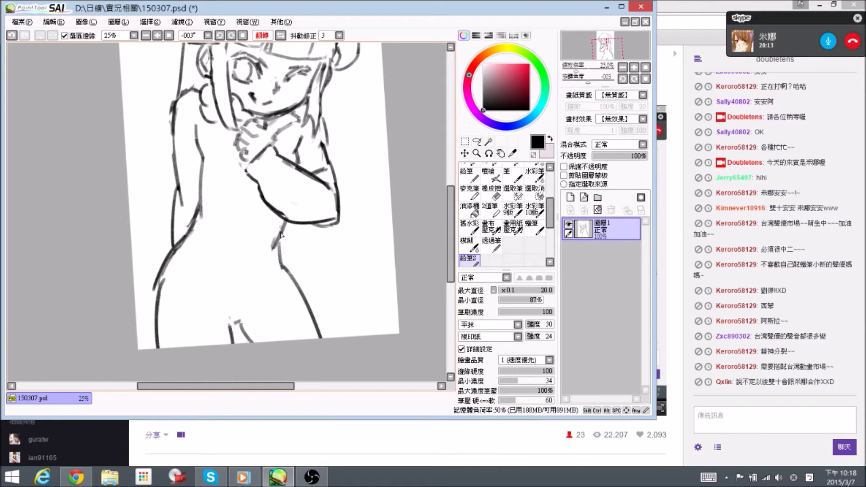
mouse_move(283, 231)
left_mouse_down()
mouse_move(279, 255)
mouse_move(306, 293)
left_mouse_up()
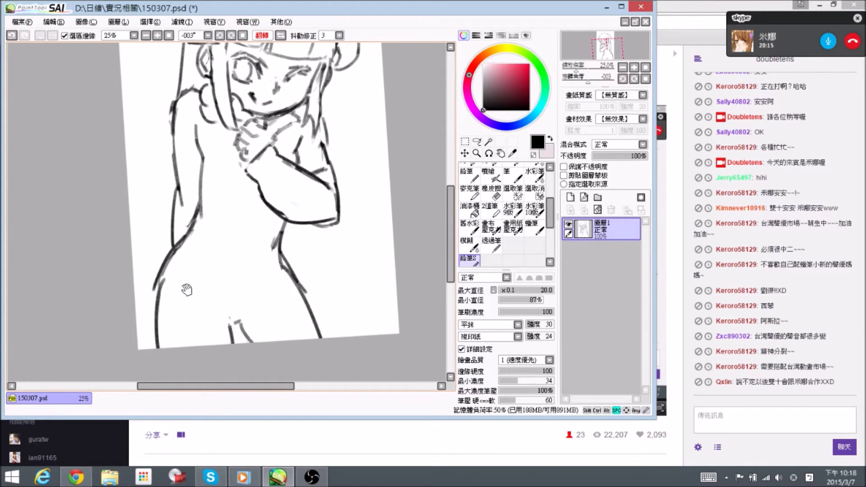
left_click_drag(175, 285, 186, 288)
Erase the overlapping hip lines and draw the wavy upper edge of a fluffy hem trim across the dress
key("e")
mouse_move(184, 252)
left_mouse_down()
mouse_move(171, 275)
mouse_move(183, 261)
mouse_move(203, 301)
mouse_move(195, 314)
mouse_move(214, 321)
mouse_move(323, 300)
left_mouse_up()
key("n")
key("e")
key("n")
Draw the scalloped lower edge of the hem trim and erase the thigh lines crossing it
mouse_move(264, 325)
left_mouse_down()
mouse_move(316, 332)
mouse_move(341, 313)
mouse_move(320, 284)
mouse_move(331, 315)
mouse_move(231, 333)
left_mouse_up()
key("e")
key("n")
key("e")
mouse_move(233, 331)
left_mouse_down()
mouse_move(250, 326)
mouse_move(216, 307)
mouse_move(237, 312)
left_mouse_up()
key("n")
key("e")
mouse_move(237, 332)
left_mouse_down()
mouse_move(256, 324)
mouse_move(242, 316)
mouse_move(253, 312)
mouse_move(266, 335)
mouse_move(254, 338)
mouse_move(241, 317)
mouse_move(258, 320)
mouse_move(239, 305)
mouse_move(227, 332)
mouse_move(173, 316)
left_mouse_up()
key("n")
key("e")
key("n")
key("e")
key("n")
Shape the hem trim's rounded puffy end at the hip below the lowered arm
mouse_move(177, 277)
left_mouse_down()
mouse_move(155, 306)
mouse_move(170, 306)
mouse_move(158, 293)
mouse_move(167, 316)
mouse_move(171, 284)
mouse_move(155, 298)
left_mouse_up()
key("e")
key("n")
key("e")
key("n")
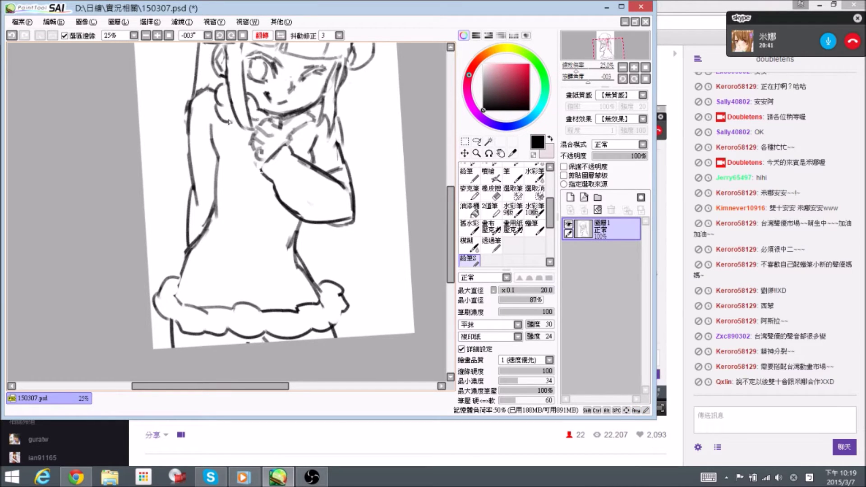
Return to the unmirrored, unrotated view, then erase the hem trim's left end and redraw it as rounded puffs
left_click(281, 36)
left_click(243, 35)
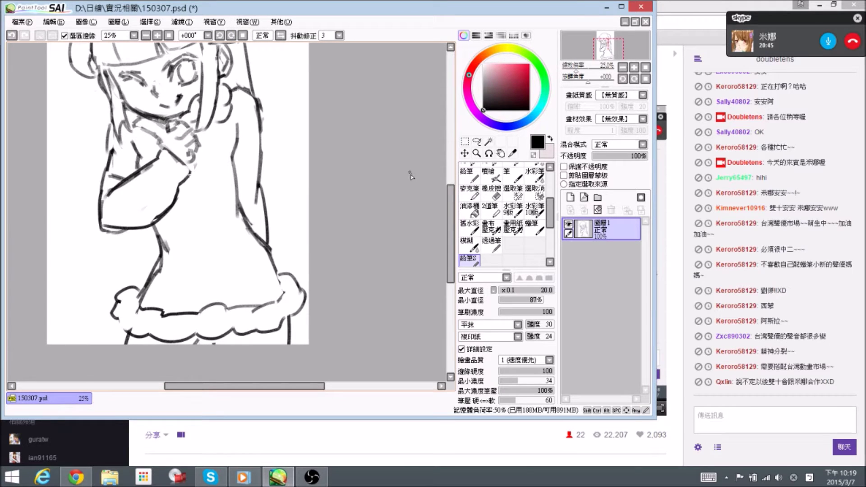
key("space")
left_click_drag(275, 283, 302, 258)
key("e")
mouse_move(156, 260)
left_mouse_down()
mouse_move(150, 267)
mouse_move(181, 236)
mouse_move(189, 247)
mouse_move(168, 271)
left_mouse_up()
key("n")
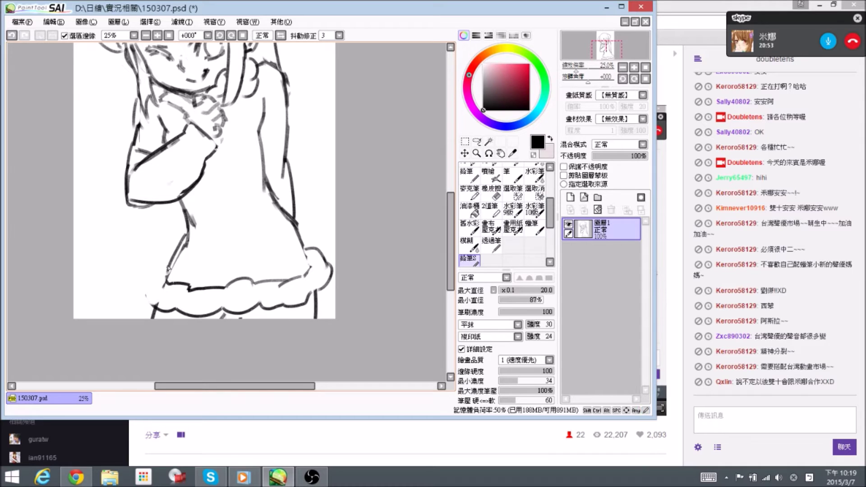
mouse_move(170, 264)
left_mouse_down()
mouse_move(152, 282)
mouse_move(160, 297)
mouse_move(164, 284)
mouse_move(157, 285)
mouse_move(174, 284)
mouse_move(171, 276)
mouse_move(160, 295)
mouse_move(152, 286)
mouse_move(158, 310)
left_mouse_up()
key("e")
key("n")
key("e")
key("n")
key("e")
Erase the hem trim's right end and redraw it as larger, cleaner rounded puffs
mouse_move(314, 267)
left_mouse_down()
mouse_move(300, 279)
mouse_move(323, 261)
mouse_move(322, 286)
mouse_move(305, 295)
left_mouse_up()
key("n")
key("e")
key("n")
mouse_move(317, 250)
left_mouse_down()
mouse_move(326, 289)
mouse_move(272, 308)
left_mouse_up()
key("e")
left_click(321, 271)
key("n")
key("e")
left_click(275, 304)
key("n")
key("e")
Erase and redraw the hem trim's upper edge as even scallops across the dress
mouse_move(299, 281)
left_mouse_down()
mouse_move(257, 288)
mouse_move(274, 282)
left_mouse_up()
key("n")
key("e")
key("n")
key("e")
mouse_move(216, 290)
left_mouse_down()
mouse_move(189, 289)
mouse_move(224, 288)
mouse_move(203, 277)
mouse_move(196, 294)
mouse_move(234, 289)
left_mouse_up()
key("n")
key("e")
key("n")
Save the drawing
key("ctrl+s")
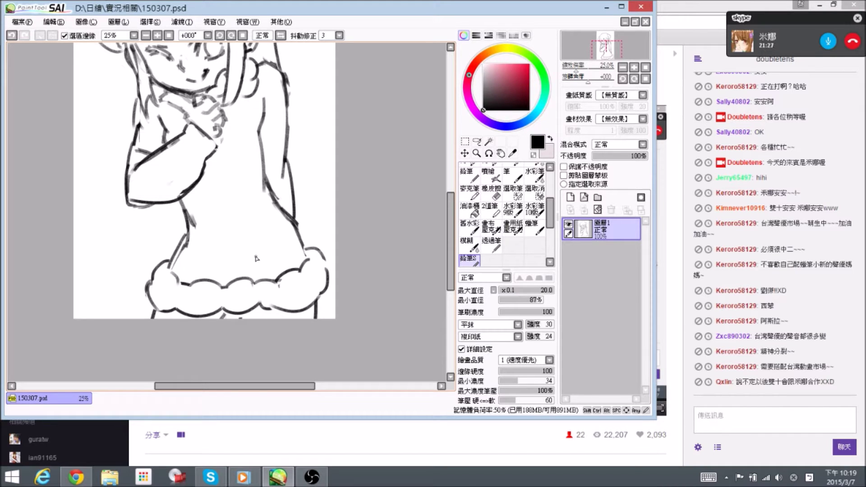
mouse_move(229, 317)
left_mouse_down()
mouse_move(239, 301)
mouse_move(255, 306)
left_mouse_up()
mouse_move(255, 175)
left_mouse_down()
mouse_move(267, 219)
mouse_move(305, 212)
mouse_move(307, 203)
left_mouse_up()
key("e")
key("ctrl")
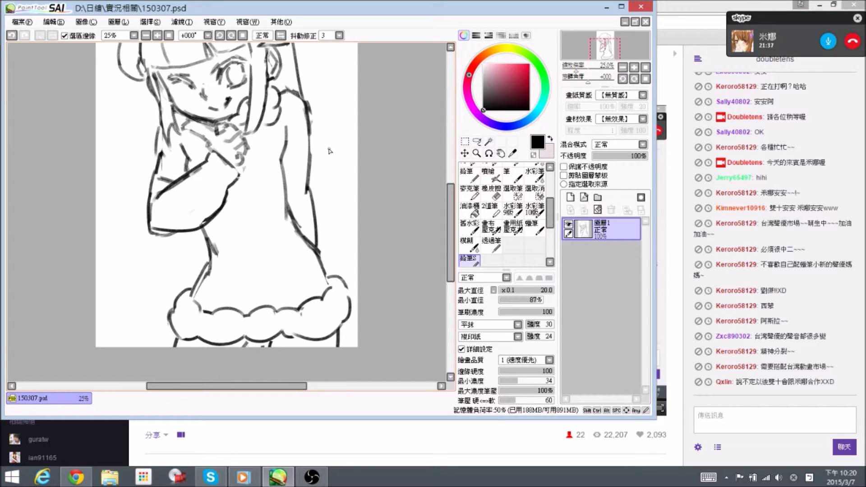
key("ctrl+s")
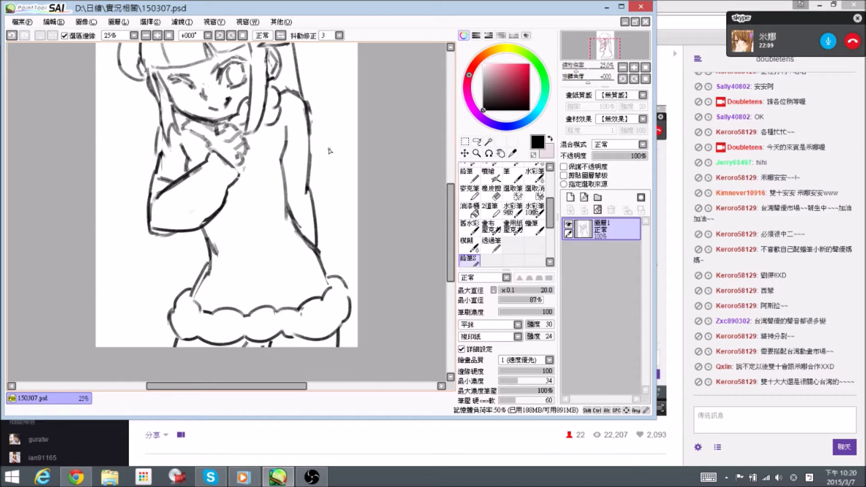
Erase the shoulder line under the back hair and extend the hair over the right shoulder beside the arm
left_click_drag(289, 150, 322, 192)
left_click_drag(360, 151, 362, 180)
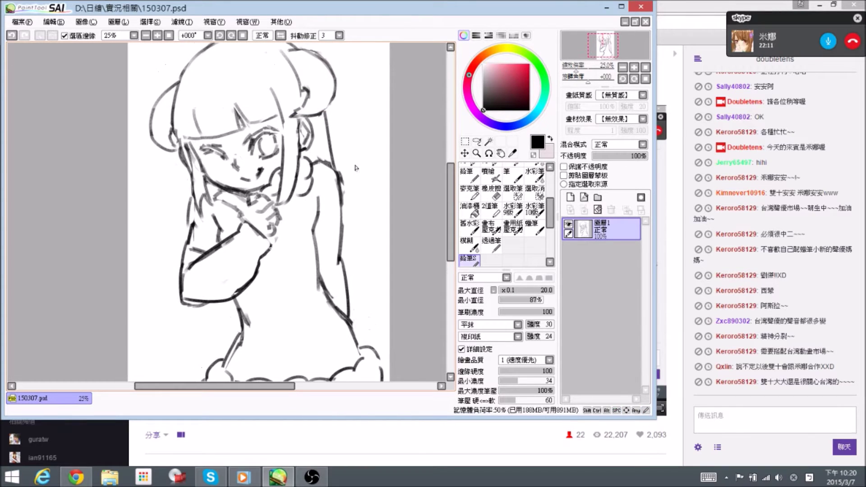
scroll(338, 149, "down", 1)
key("e")
mouse_move(342, 168)
left_mouse_down()
mouse_move(347, 175)
mouse_move(334, 133)
mouse_move(330, 152)
mouse_move(341, 171)
left_mouse_up()
key("n")
key("e")
key("n")
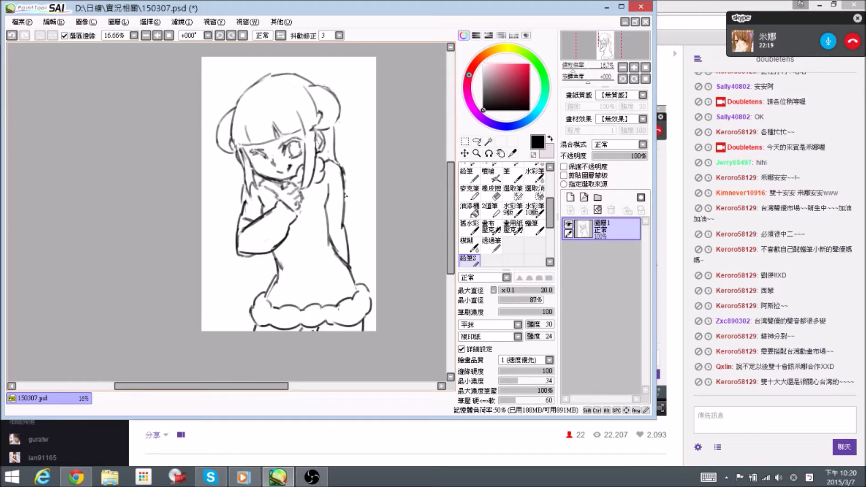
key("space")
left_click_drag(325, 122, 350, 145)
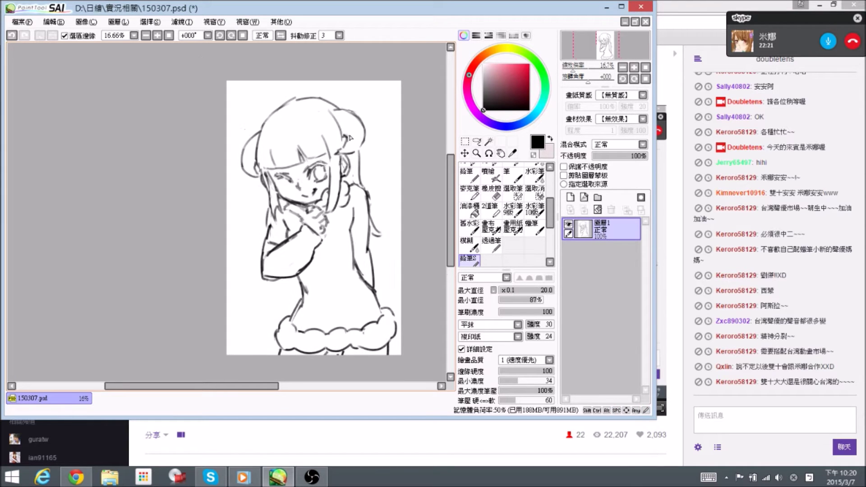
Free-transform the whole sketch by shifting its four corners slightly, and apply the transformation
key("ctrl")
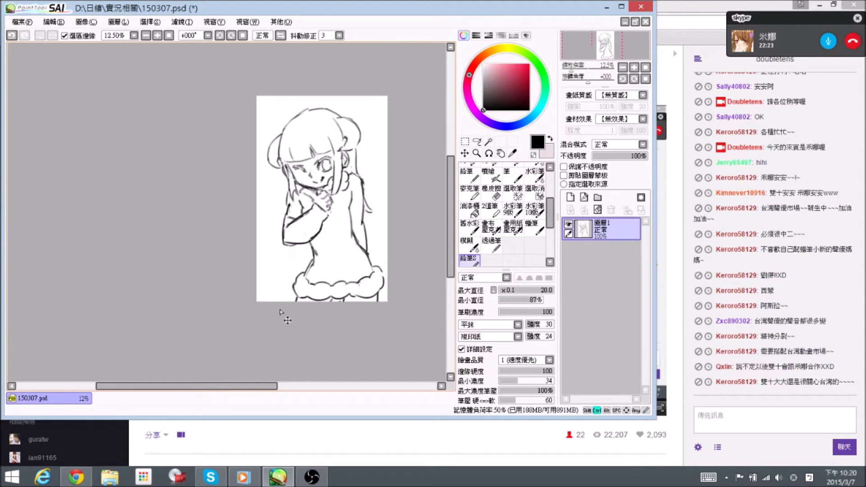
key("ctrl+t")
left_click_drag(267, 303, 264, 302)
left_click_drag(388, 304, 390, 306)
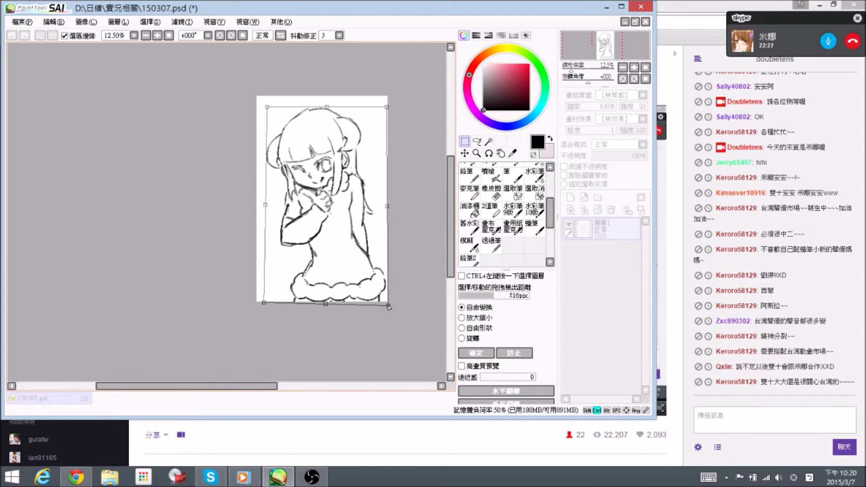
left_click_drag(387, 107, 391, 109)
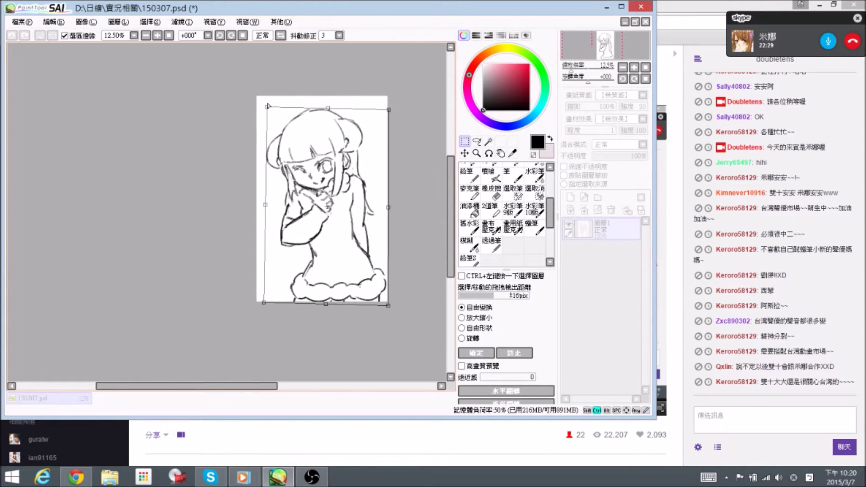
left_click_drag(267, 107, 269, 108)
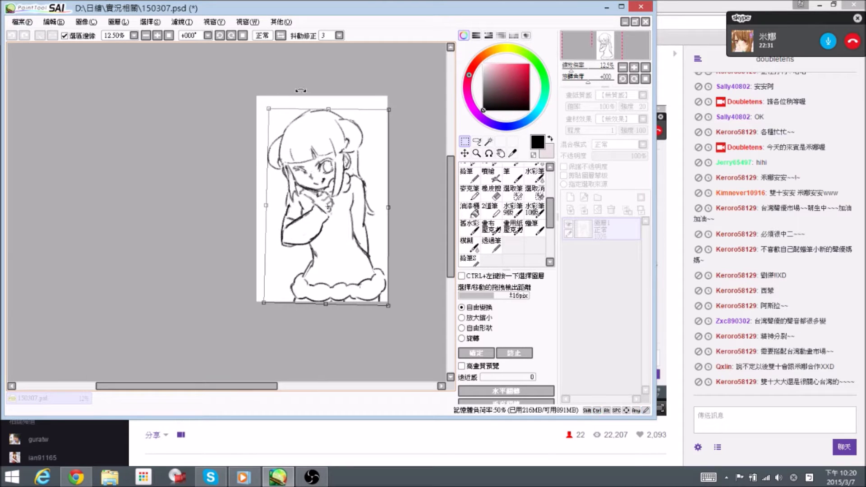
key("Return")
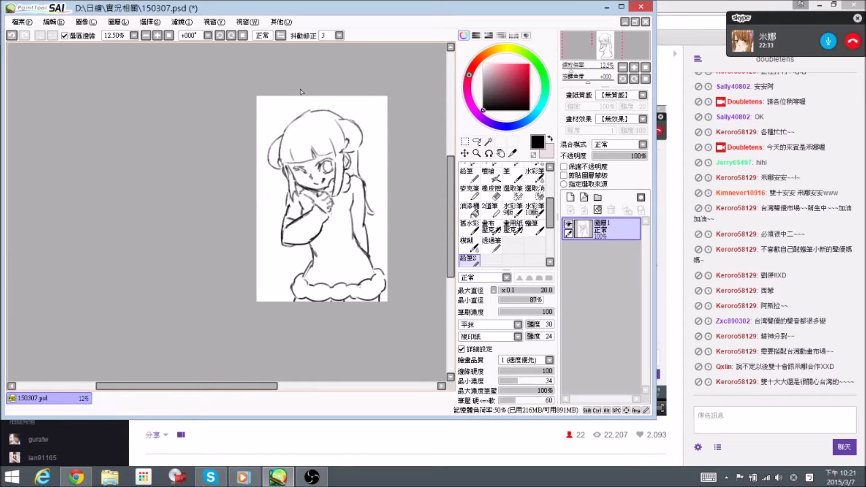
Mirror the canvas view to check the balance of the whole figure
key("ctrl")
left_click(262, 35)
left_click_drag(259, 164, 343, 226)
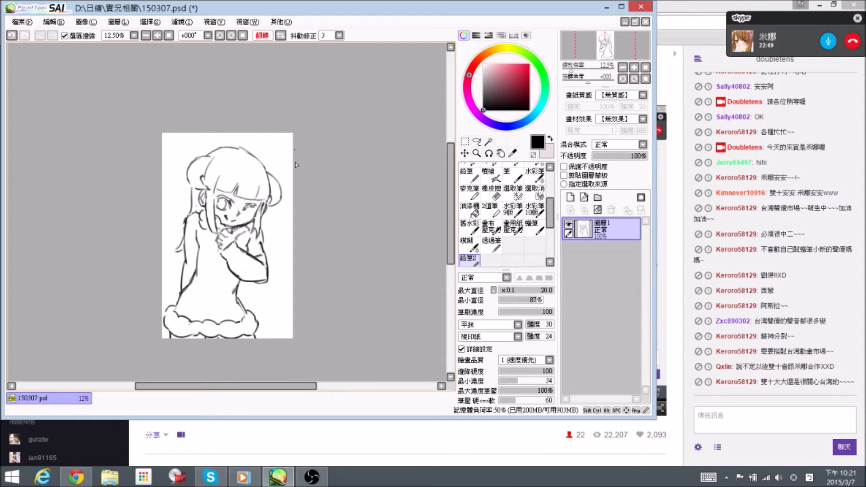
Erase and redraw the dress waist and the outer line of the lowered arm beside it
key("ctrl+plus")
mouse_move(156, 329)
left_mouse_down()
mouse_move(197, 247)
mouse_move(242, 194)
mouse_move(235, 217)
mouse_move(250, 219)
mouse_move(237, 237)
left_mouse_up()
key("e")
key("n")
left_click_drag(254, 204, 225, 249)
key("e")
key("n")
key("e")
left_click_drag(302, 232, 321, 254)
key("n")
key("space")
left_click_drag(242, 197, 237, 234)
key("e")
mouse_move(244, 203)
left_mouse_down()
mouse_move(233, 234)
mouse_move(240, 197)
mouse_move(237, 220)
left_mouse_up()
key("n")
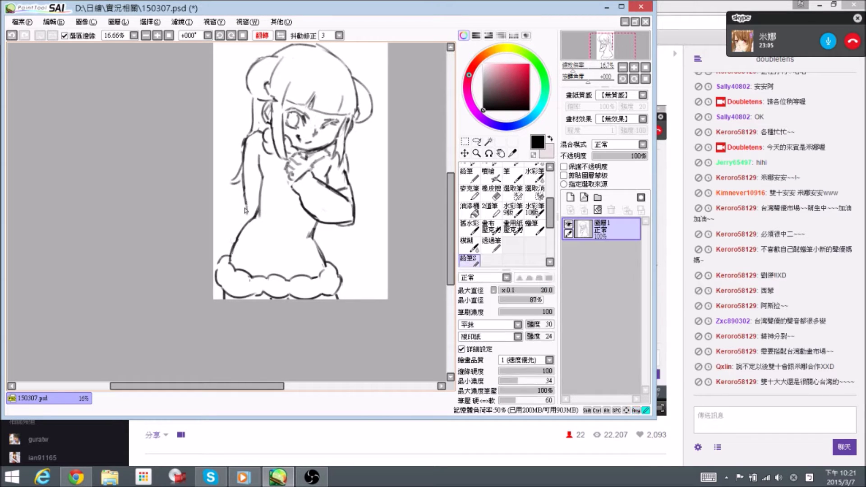
Extend the lowered arm's outer line and clean up the waist line under the raised elbow
key("e")
left_click_drag(245, 218, 242, 227)
key("n")
key("e")
mouse_move(310, 241)
left_mouse_down()
mouse_move(315, 228)
mouse_move(320, 252)
mouse_move(317, 240)
left_mouse_up()
key("n")
key("e")
key("n")
Erase and redraw the cuff and upper edge of the raised forearm just below the hand
key("e")
left_click_drag(317, 168, 323, 158)
key("n")
key("e")
key("n")
key("space")
left_click_drag(313, 178, 298, 188)
key("e")
key("n")
left_click_drag(314, 178, 296, 189)
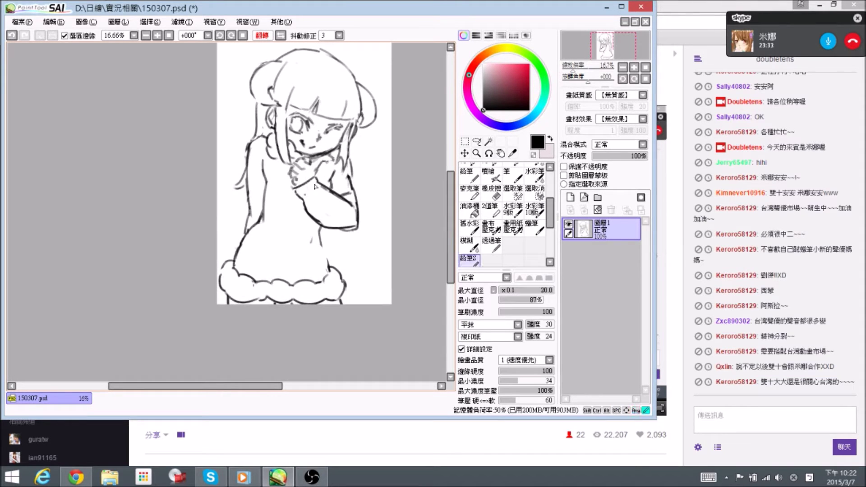
Redraw the lowered forearm running down along the dress to the fluffy hem
mouse_move(247, 207)
left_mouse_down()
mouse_move(238, 231)
mouse_move(244, 207)
mouse_move(247, 237)
mouse_move(255, 219)
mouse_move(244, 235)
mouse_move(256, 217)
mouse_move(255, 233)
mouse_move(261, 222)
mouse_move(238, 250)
mouse_move(245, 204)
mouse_move(237, 263)
mouse_move(260, 223)
mouse_move(236, 261)
left_mouse_up()
key("e")
key("n")
key("e")
key("n")
key("e")
key("n")
key("e")
key("n")
key("e")
key("n")
Return the canvas view to unmirrored and redraw the dress side under the raised elbow
left_click(280, 35)
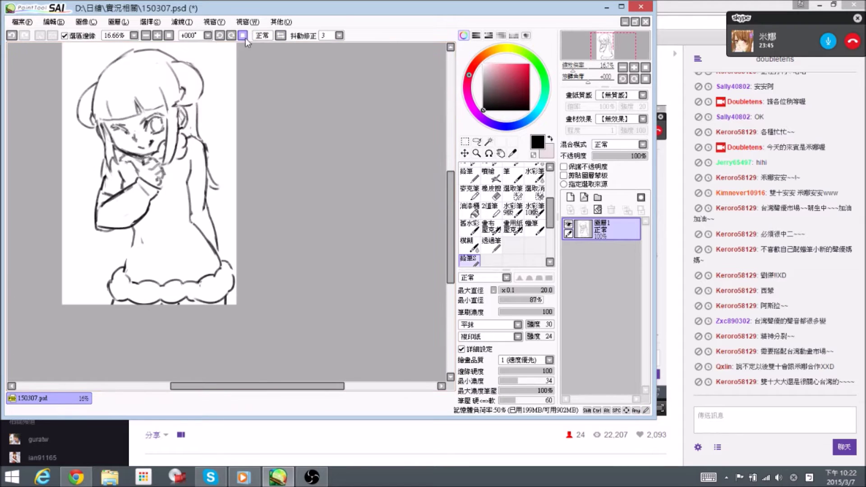
left_click_drag(184, 158, 231, 178)
key("e")
mouse_move(191, 273)
left_mouse_down()
mouse_move(224, 242)
mouse_move(208, 254)
mouse_move(213, 233)
mouse_move(205, 260)
left_mouse_up()
key("n")
mouse_move(225, 228)
left_mouse_down()
mouse_move(200, 264)
mouse_move(213, 265)
left_mouse_up()
key("e")
key("n")
left_click_drag(289, 126, 314, 173)
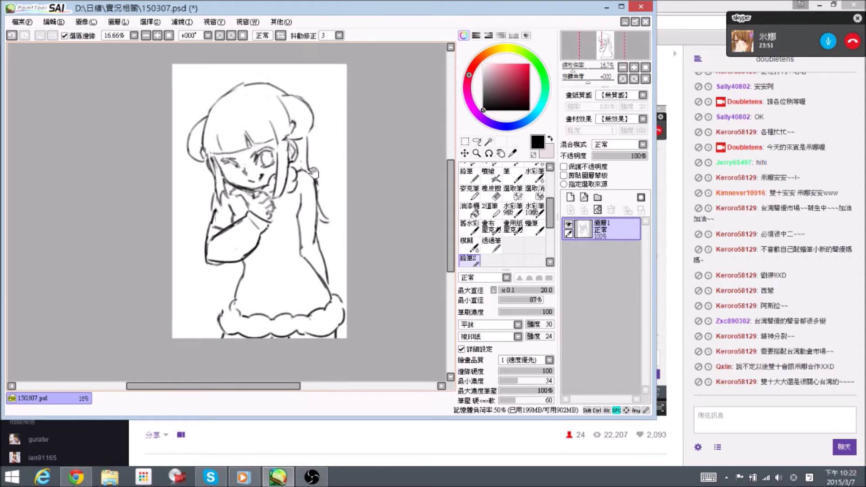
Free-transform the whole sketch by moving it slightly up and shrinking it from its upper-right corner, and apply the transformation
key("ctrl+t")
left_click_drag(293, 240, 287, 231)
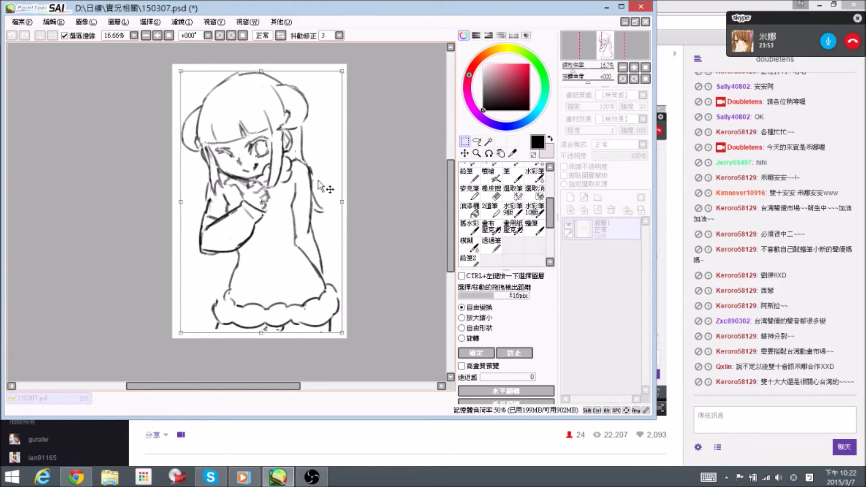
left_click_drag(342, 72, 335, 84)
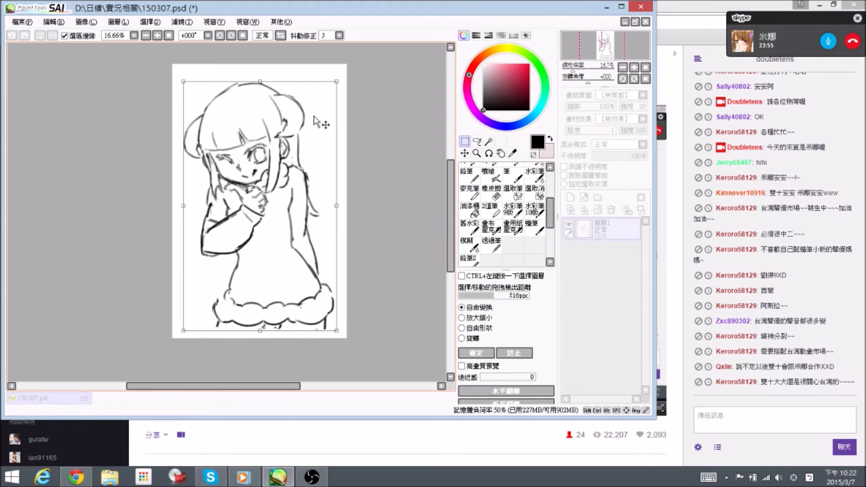
key("Return")
Extend the leg lines below the fluffy hem to the canvas edge and tidy them
scroll(347, 145, "up", 1)
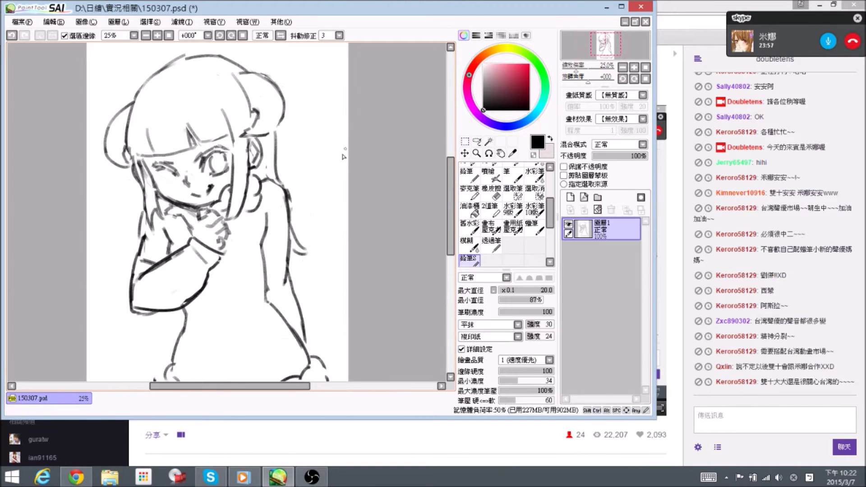
left_click_drag(266, 184, 300, 126)
left_click_drag(226, 255, 237, 216)
left_click_drag(201, 314, 192, 336)
mouse_move(271, 316)
left_mouse_down()
mouse_move(262, 336)
mouse_move(289, 336)
left_mouse_up()
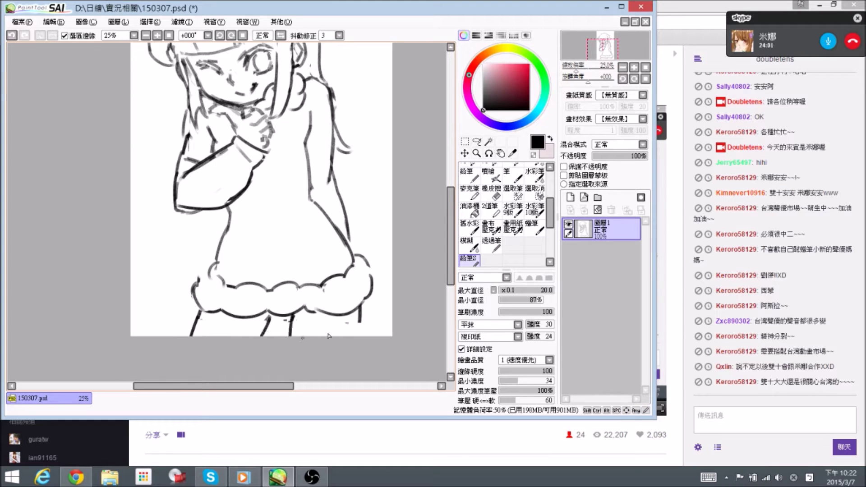
mouse_move(358, 322)
left_mouse_down()
mouse_move(352, 344)
mouse_move(345, 333)
mouse_move(355, 343)
left_mouse_up()
key("e")
key("e")
left_click_drag(289, 325, 286, 320)
key("space")
mouse_move(221, 149)
left_mouse_down()
mouse_move(270, 181)
mouse_move(239, 169)
left_mouse_up()
key("e")
Mirror the canvas view to check the figure's balance, and switch the view back
key("space")
left_click_drag(276, 53, 291, 96)
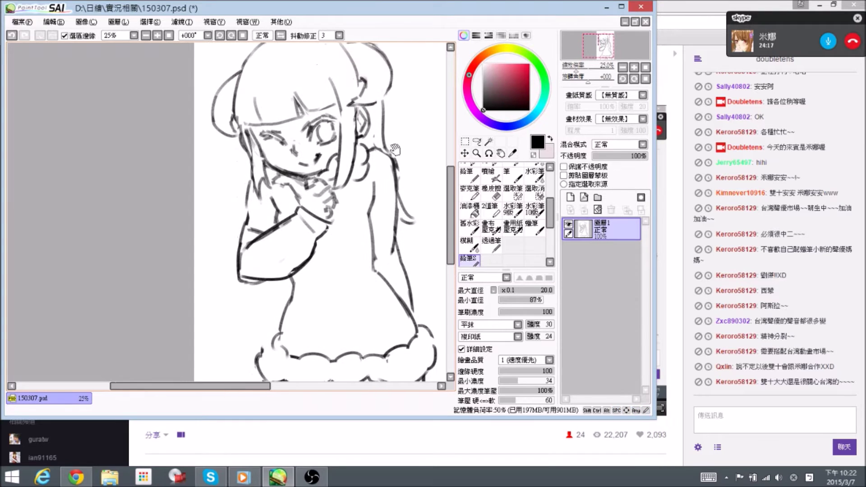
left_click_drag(395, 173, 397, 170)
key("h")
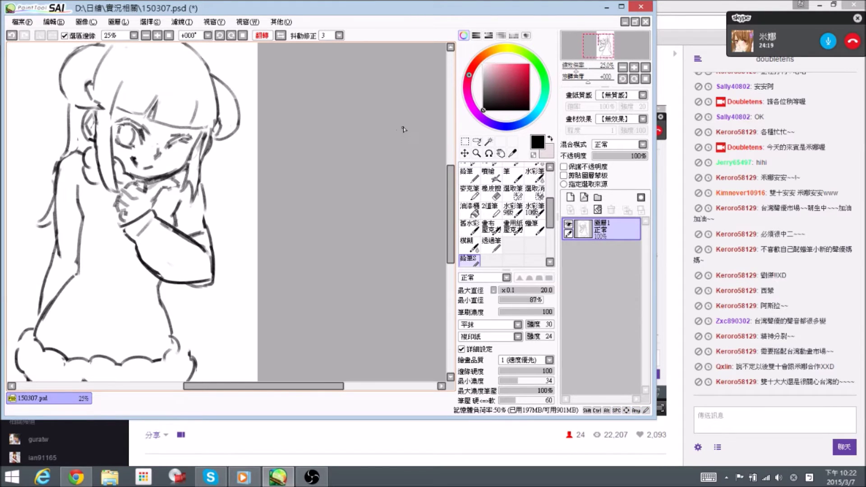
scroll(399, 135, "down", 1)
key("h")
mouse_move(305, 103)
left_mouse_down()
mouse_move(334, 124)
mouse_move(352, 123)
left_mouse_up()
Free-transform the whole sketch by nudging its two upper corners to tilt it slightly, and apply the transformation
key("ctrl+t")
left_click_drag(239, 86, 242, 77)
left_click_drag(392, 87, 397, 85)
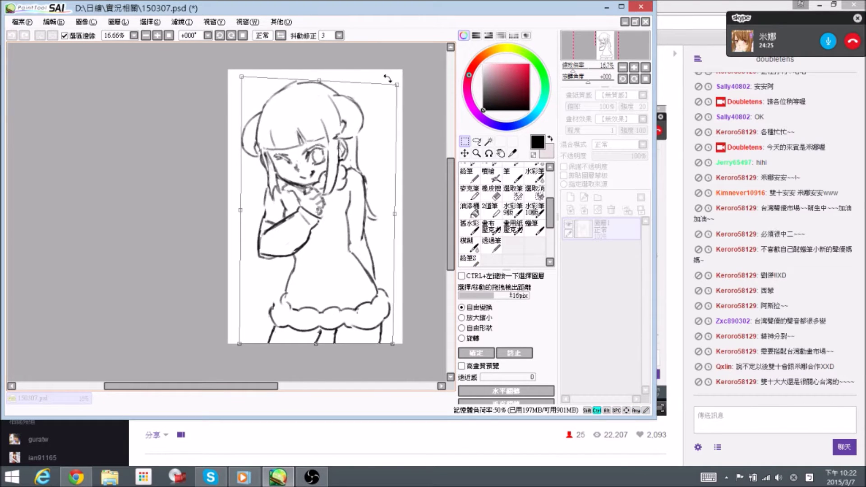
left_click_drag(242, 76, 242, 81)
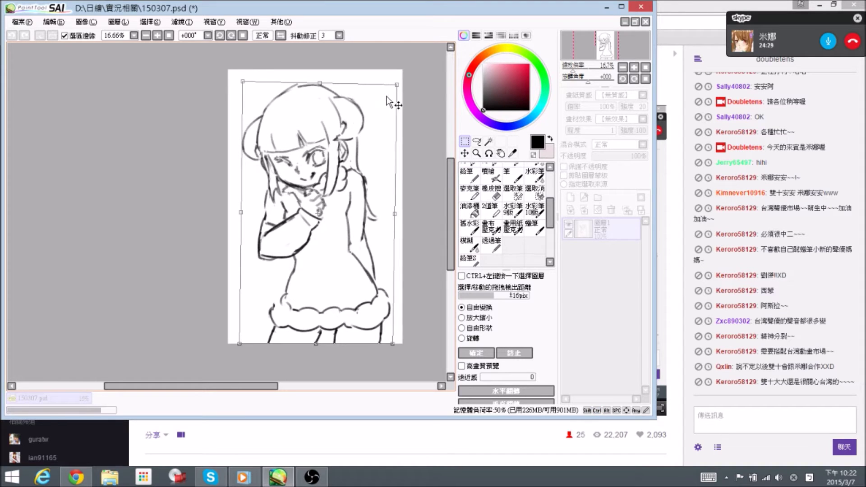
key("Return")
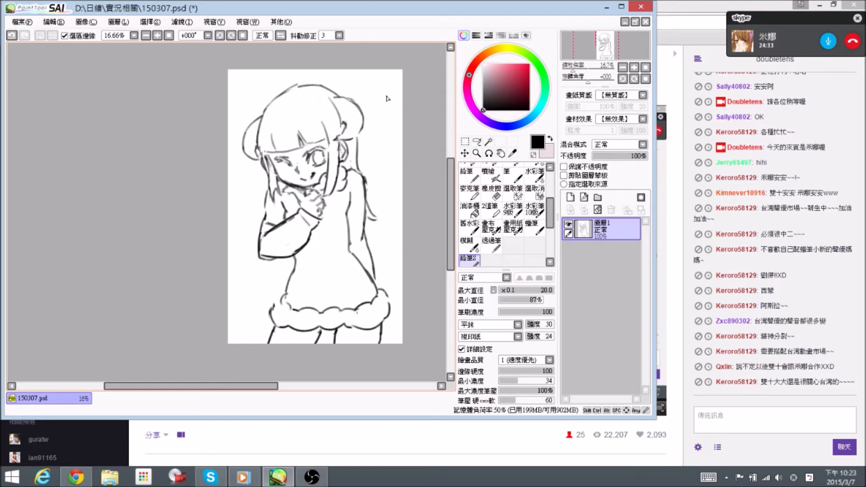
Erase and redraw the tip of the hair lock on the winking side, next to the raised hand
scroll(387, 98, "up", 1)
mouse_move(239, 267)
left_mouse_down()
mouse_move(253, 255)
mouse_move(231, 219)
mouse_move(234, 236)
left_mouse_up()
key("e")
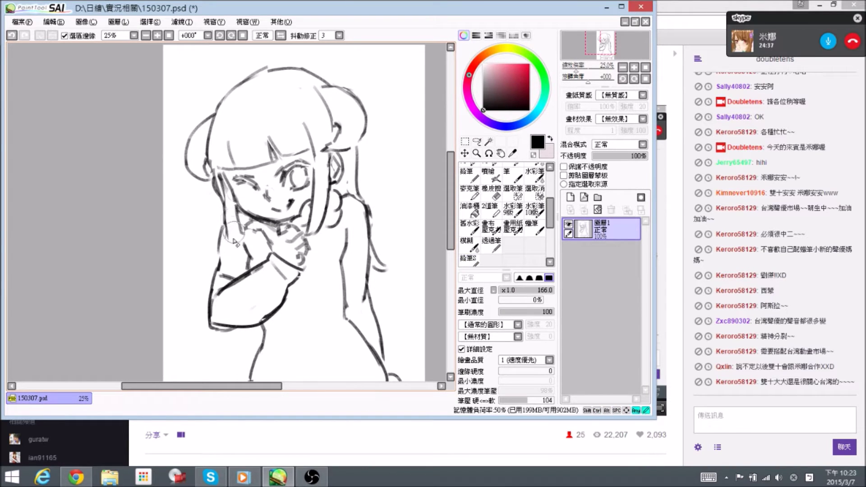
key("n")
left_click_drag(239, 225, 244, 236)
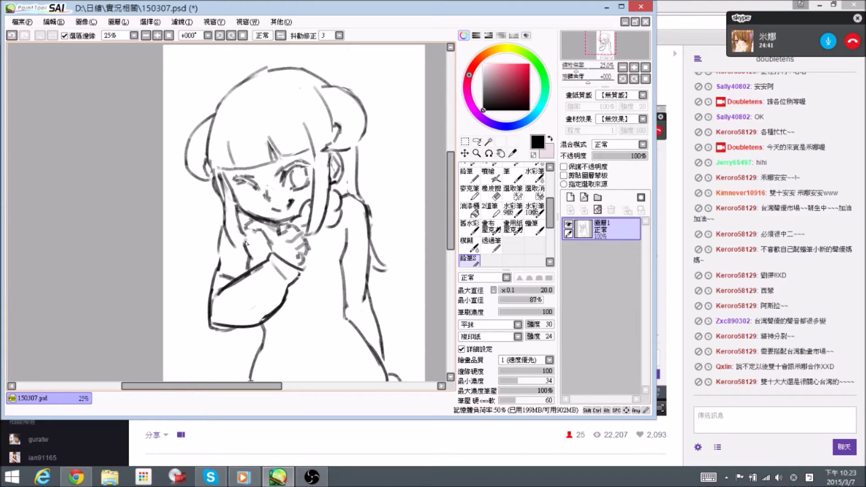
mouse_move(247, 244)
left_mouse_down()
mouse_move(226, 242)
mouse_move(236, 256)
mouse_move(232, 240)
mouse_move(246, 246)
mouse_move(242, 228)
mouse_move(242, 236)
mouse_move(230, 230)
mouse_move(242, 254)
left_mouse_up()
key("e")
key("n")
key("e")
key("n")
key("ctrl")
Rework the fluffy collar, the shoulder line and the inner line of the lowered arm
key("space")
mouse_move(380, 210)
left_mouse_down()
mouse_move(375, 189)
mouse_move(375, 208)
mouse_move(362, 184)
mouse_move(365, 220)
mouse_move(368, 178)
mouse_move(367, 217)
left_mouse_up()
key("e")
key("n")
key("e")
key("n")
mouse_move(363, 197)
left_mouse_down()
mouse_move(365, 231)
mouse_move(358, 202)
mouse_move(358, 218)
left_mouse_up()
key("e")
mouse_move(356, 203)
left_mouse_down()
mouse_move(357, 243)
mouse_move(368, 228)
mouse_move(367, 237)
mouse_move(334, 175)
mouse_move(341, 206)
left_mouse_up()
key("n")
key("e")
key("n")
key("e")
left_click_drag(331, 165, 340, 191)
key("n")
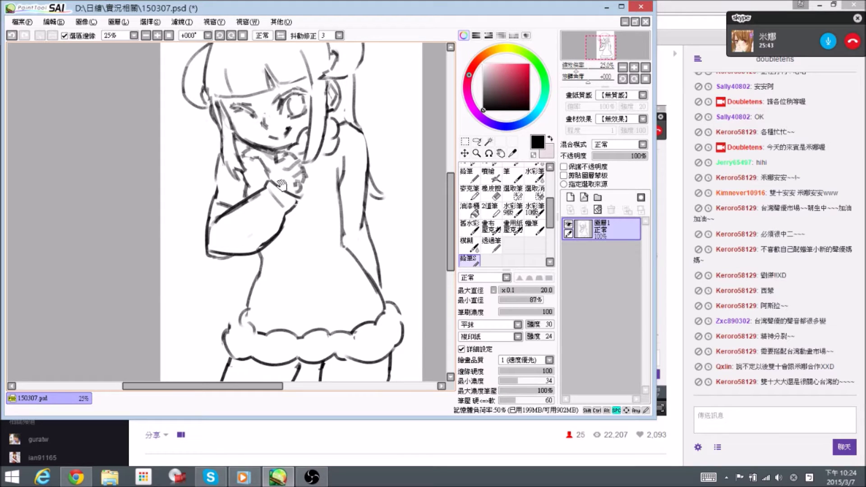
Erase and redraw the dress sides at the waist and the join with the fluffy hem
left_click_drag(324, 225, 313, 171)
key("e")
mouse_move(238, 261)
left_mouse_down()
mouse_move(242, 253)
mouse_move(230, 262)
left_mouse_up()
key("n")
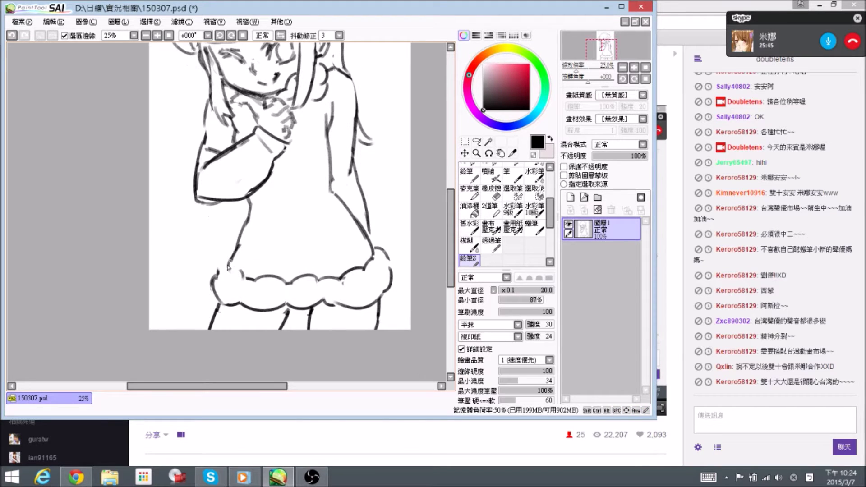
mouse_move(300, 209)
left_mouse_down()
mouse_move(292, 226)
mouse_move(247, 232)
left_mouse_up()
key("e")
key("n")
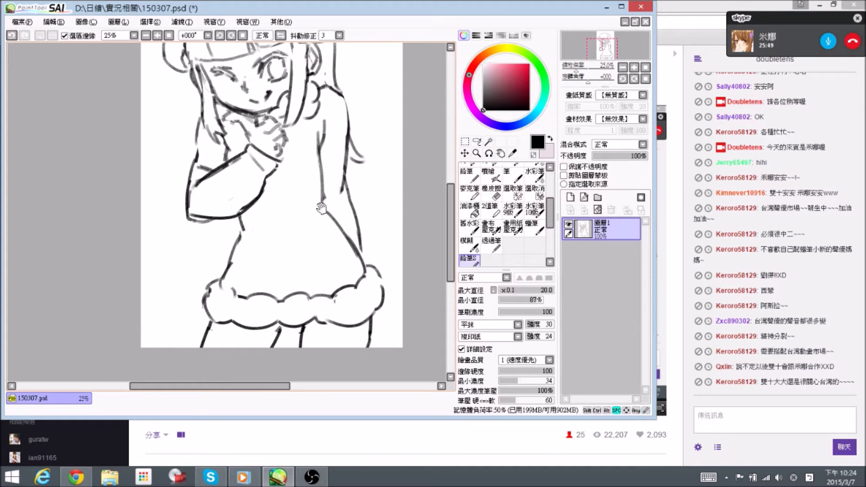
left_click_drag(318, 208, 320, 215)
key("e")
key("n")
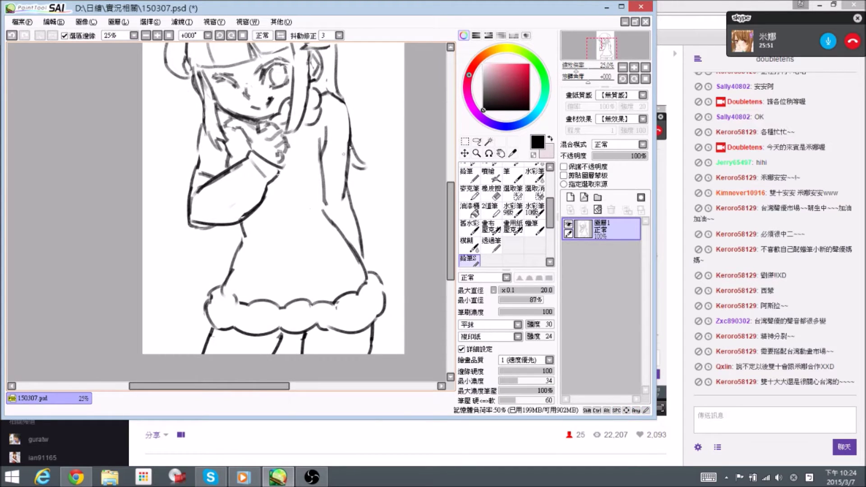
Clean up the head outline where it meets the hair bun on the winking side
left_click_drag(346, 153, 372, 202)
key("e")
left_click_drag(216, 73, 229, 100)
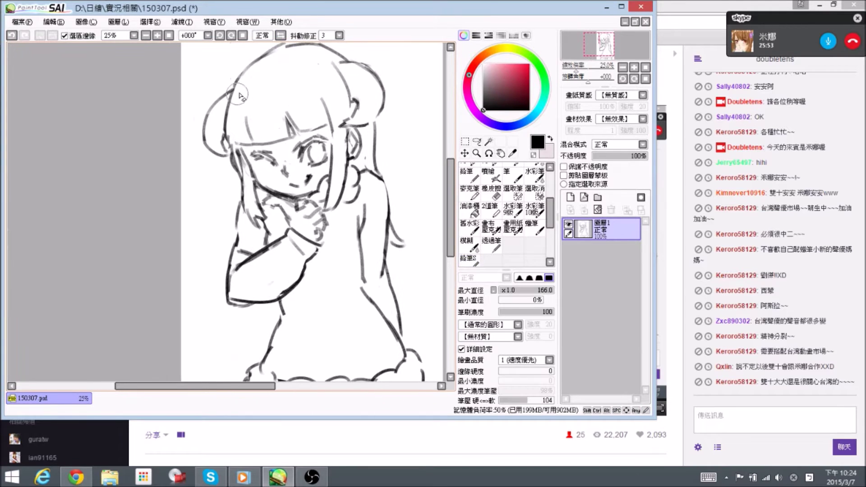
left_click(470, 261)
left_click_drag(243, 128, 255, 134)
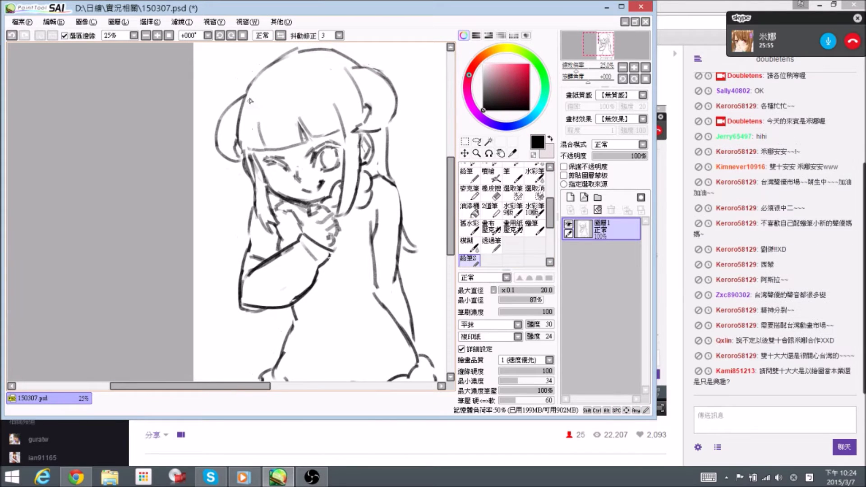
left_click_drag(250, 84, 235, 142)
key("e")
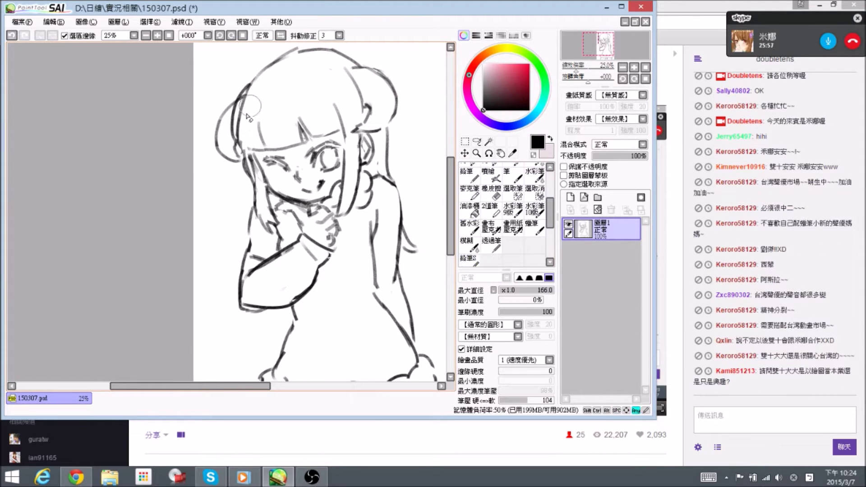
left_click_drag(249, 104, 243, 112)
key("ctrl+z")
key("n")
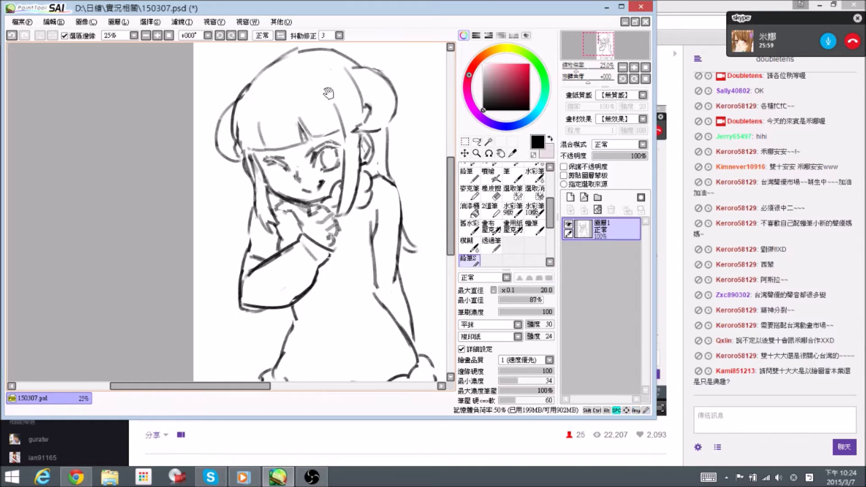
left_click_drag(327, 93, 330, 86)
Erase and redraw the side hair lock beside the winking eye as a smooth tapering strand
key("e")
mouse_move(246, 149)
left_mouse_down()
mouse_move(275, 208)
mouse_move(259, 199)
mouse_move(287, 229)
mouse_move(268, 195)
mouse_move(279, 216)
left_mouse_up()
key("e")
key("e")
key("n")
key("e")
key("n")
key("e")
key("n")
key("e")
mouse_move(258, 166)
left_mouse_down()
mouse_move(247, 180)
mouse_move(263, 203)
left_mouse_up()
left_click_drag(246, 150, 261, 188)
key("n")
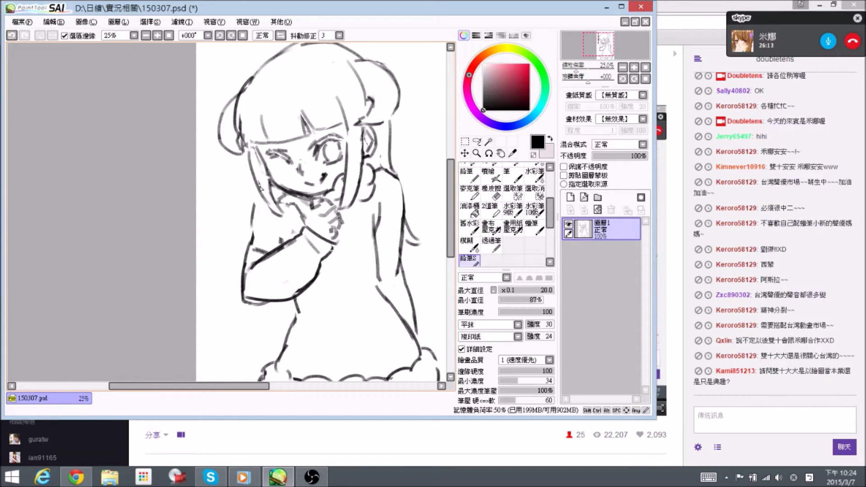
scroll(270, 219, "down", 1)
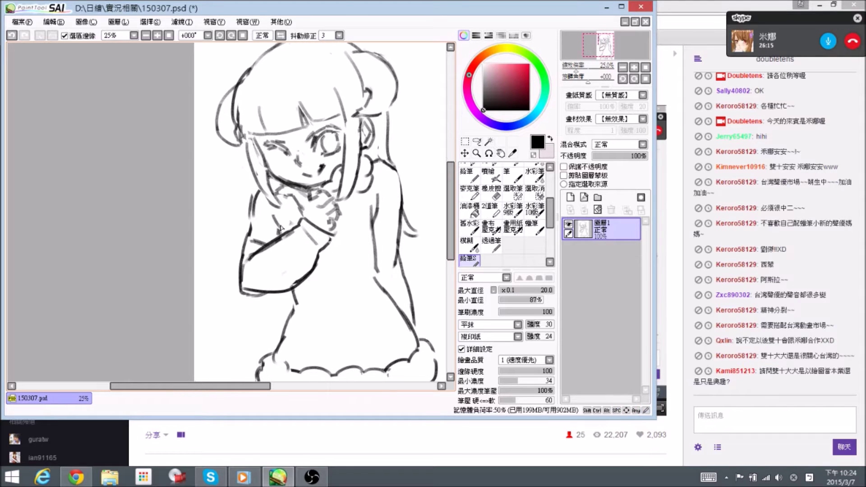
left_click_drag(377, 141, 369, 169)
left_click_drag(308, 160, 316, 161)
Free-transform the whole sketch by shifting its corners outward to tilt and widen it, apply the transformation and save the drawing
key("ctrl+minus")
key("ctrl+minus")
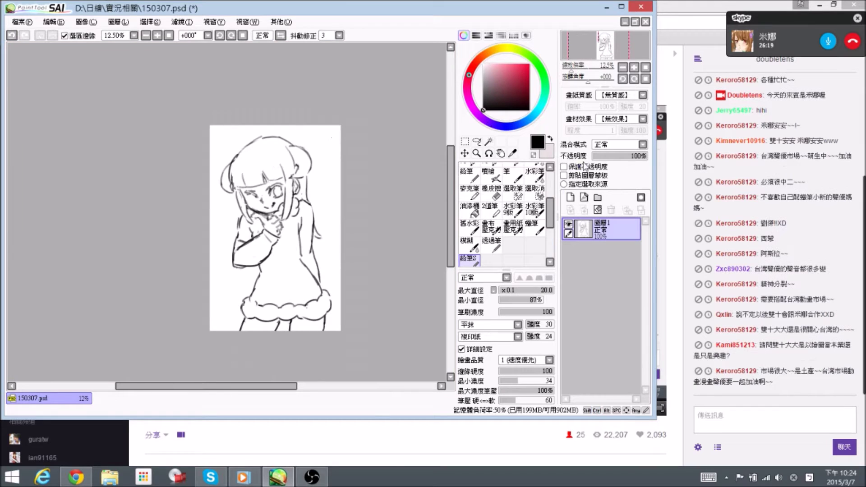
key("ctrl+t")
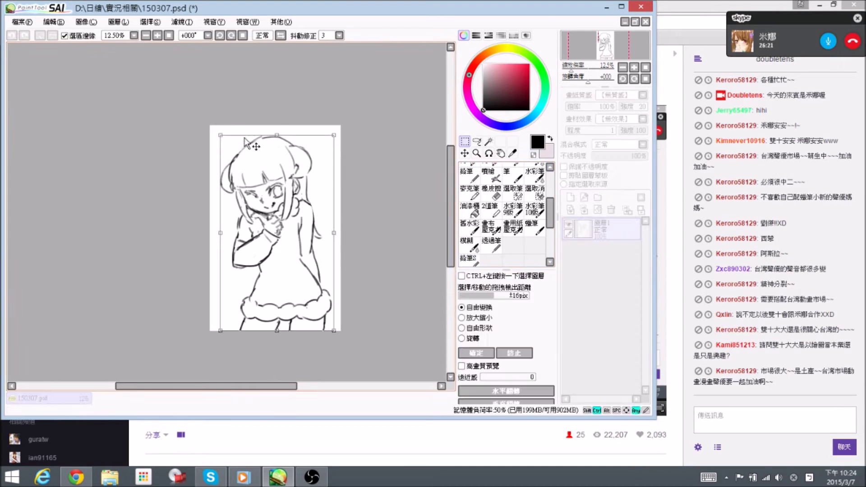
left_click_drag(221, 135, 227, 141)
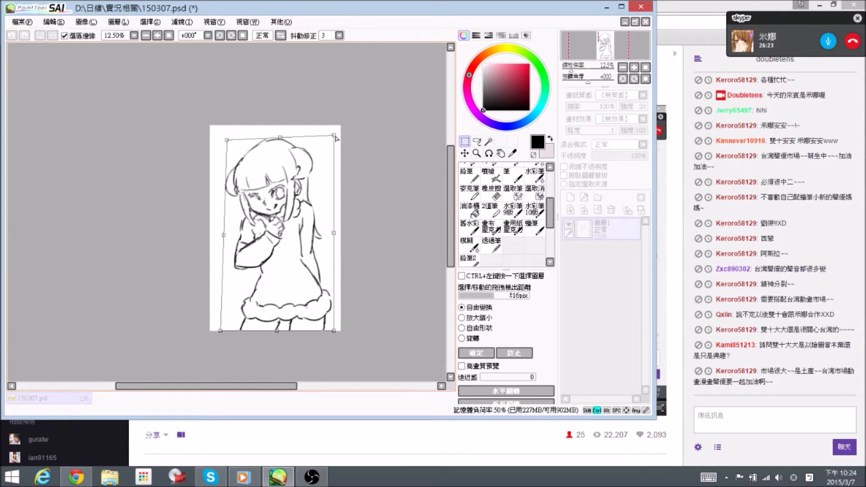
left_click_drag(336, 138, 339, 146)
left_click_drag(284, 144, 289, 137)
left_click_drag(220, 331, 216, 332)
left_click_drag(334, 330, 340, 334)
left_click_drag(302, 146, 299, 146)
key("Return")
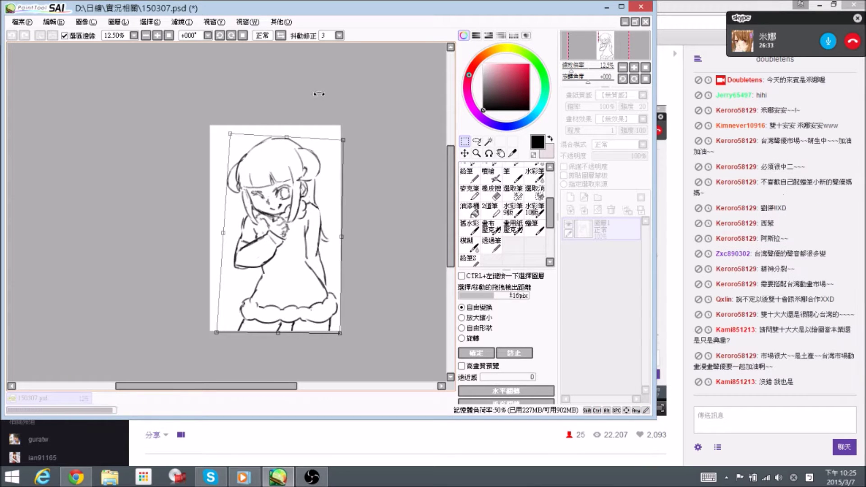
key("Return")
scroll(319, 94, "up", 1)
key("ctrl+s")
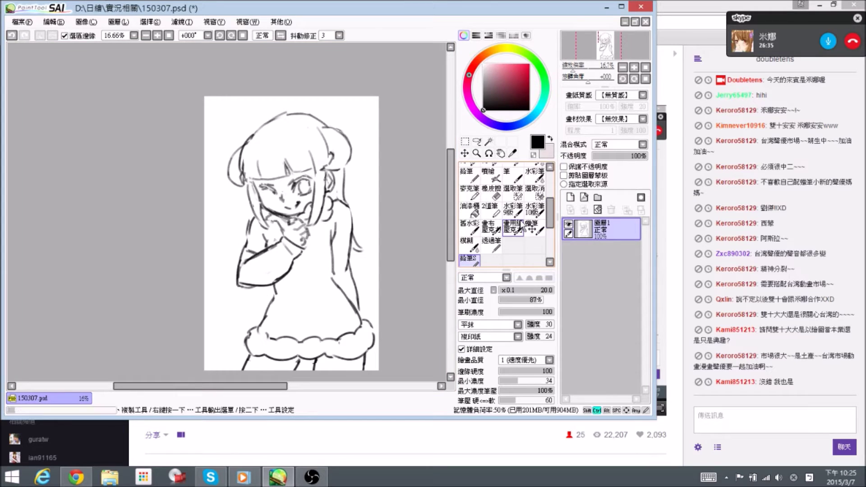
Lower the sketch layer's opacity to 32% and add a new layer above it
left_click_drag(636, 156, 610, 157)
left_click(570, 198)
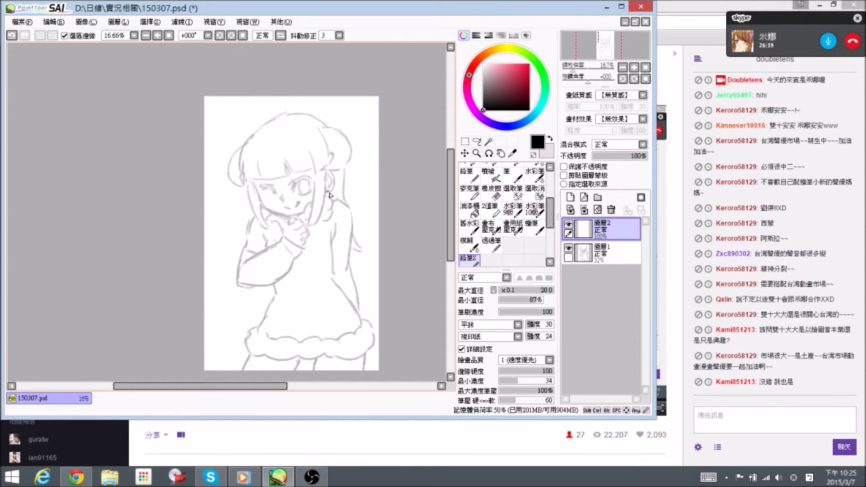
Reduce the pencil size to 4 and ink the inner lash strokes and iris outline of the open eye
scroll(299, 192, "up", 3)
key("bracketleft")
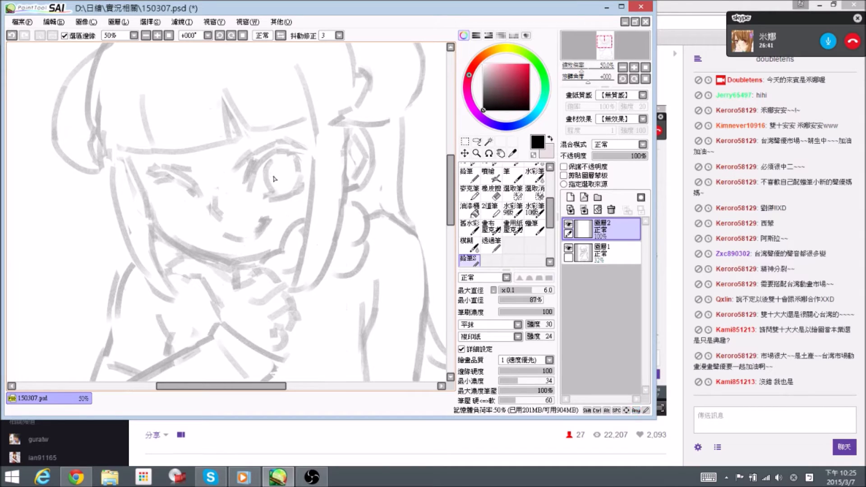
scroll(279, 183, "up", 1)
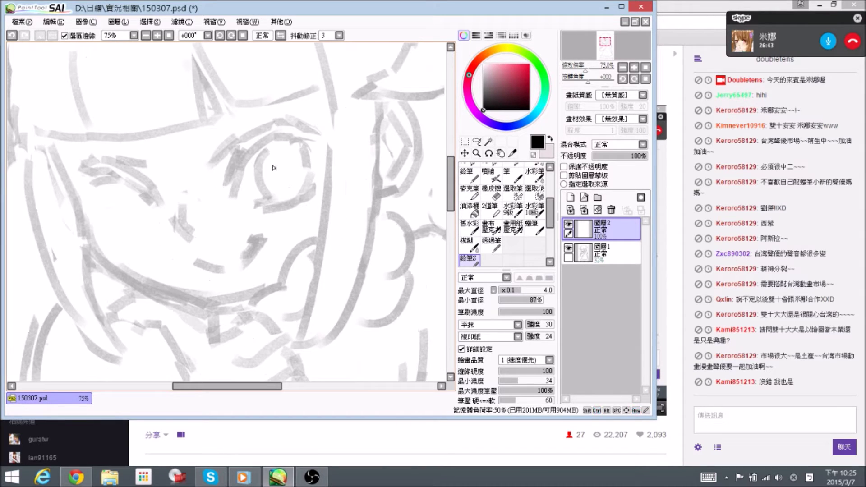
mouse_move(242, 191)
left_mouse_down()
mouse_move(269, 167)
mouse_move(259, 149)
mouse_move(253, 166)
mouse_move(262, 168)
left_mouse_up()
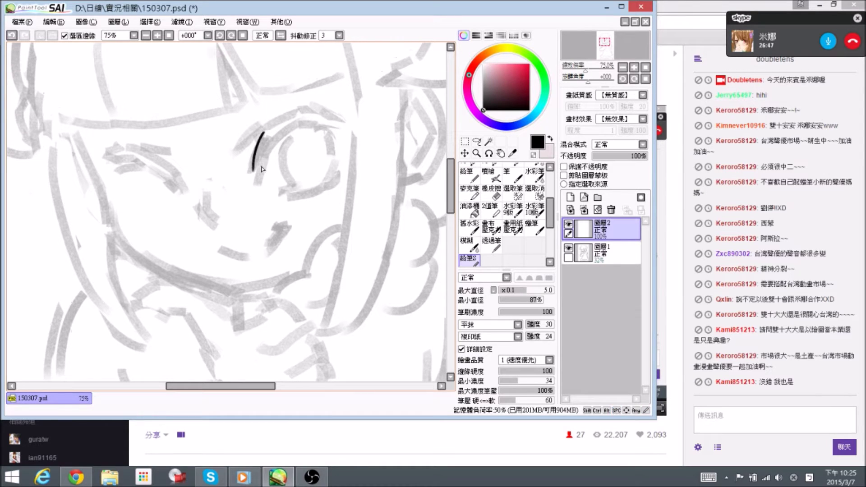
key("ctrl+z")
mouse_move(263, 158)
left_mouse_down()
mouse_move(257, 176)
mouse_move(277, 144)
mouse_move(301, 194)
left_mouse_up()
mouse_move(323, 144)
left_mouse_down()
mouse_move(333, 184)
mouse_move(301, 169)
left_mouse_up()
key("e")
mouse_move(302, 149)
left_mouse_down()
mouse_move(289, 154)
mouse_move(300, 187)
mouse_move(271, 170)
mouse_move(303, 198)
left_mouse_up()
key("n")
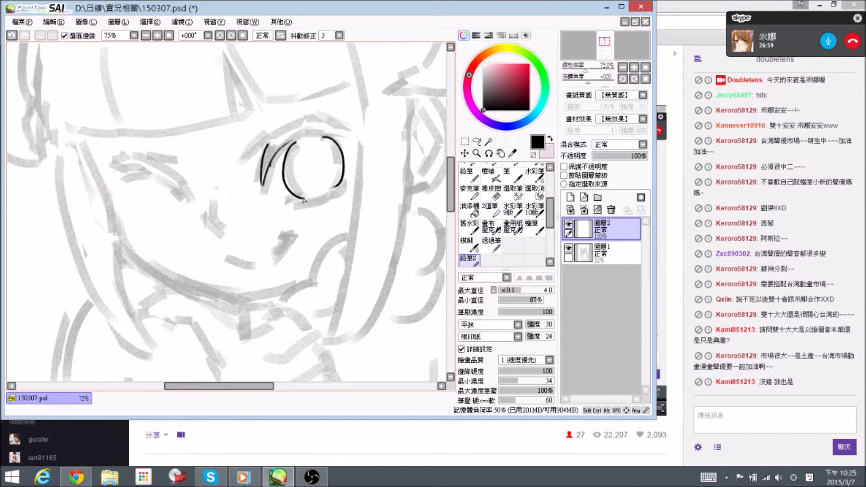
Ink the open eye's lower lid and begin its upper lash line, erasing stray line ends
left_click_drag(348, 189, 323, 195)
key("e")
left_click_drag(296, 199, 299, 200)
key("n")
mouse_move(302, 143)
left_mouse_down()
mouse_move(266, 161)
mouse_move(284, 135)
mouse_move(336, 118)
mouse_move(364, 164)
mouse_move(363, 156)
mouse_move(350, 152)
mouse_move(343, 182)
left_mouse_up()
key("space")
key("e")
left_click_drag(311, 149, 335, 180)
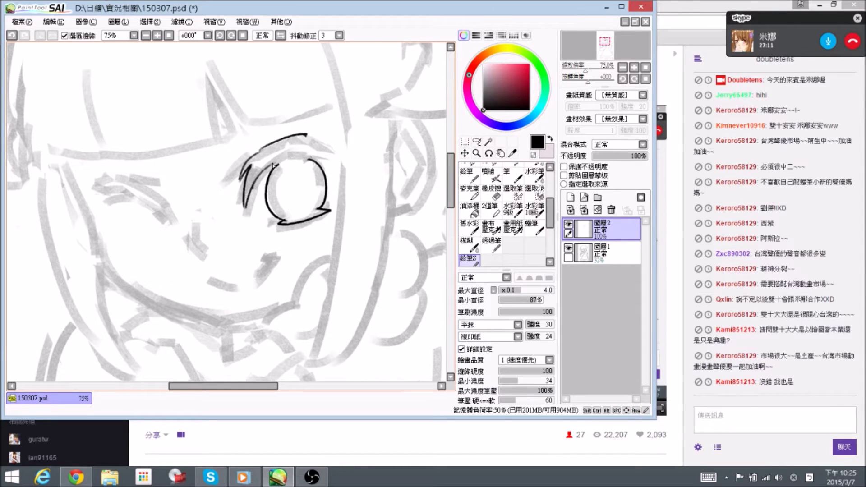
Complete the open eye with its outer upper lash line, round pupil and a short line above the lid
left_click_drag(314, 160, 341, 167)
mouse_move(307, 135)
left_mouse_down()
mouse_move(341, 167)
mouse_move(309, 145)
mouse_move(346, 149)
mouse_move(320, 135)
mouse_move(321, 146)
mouse_move(356, 174)
left_mouse_up()
key("space")
key("e")
key("space")
key("e")
key("space")
left_click_drag(260, 158, 338, 135)
key("space")
Mirror the canvas view and ink the closed lash curve of the winking eye over the sketch
left_click(280, 37)
key("space")
left_click_drag(201, 143, 374, 116)
key("alt+space")
mouse_move(228, 143)
left_mouse_down()
mouse_move(269, 138)
mouse_move(270, 161)
left_mouse_up()
mouse_move(267, 137)
left_mouse_down()
mouse_move(276, 141)
mouse_move(273, 162)
left_mouse_up()
key("space")
left_click_drag(362, 158, 279, 133)
key("alt+space")
mouse_move(375, 120)
left_mouse_down()
mouse_move(323, 126)
mouse_move(341, 106)
mouse_move(317, 140)
mouse_move(341, 118)
mouse_move(396, 107)
mouse_move(353, 113)
mouse_move(371, 111)
mouse_move(392, 146)
left_mouse_up()
key("e")
key("n")
key("e")
key("n")
mouse_move(346, 110)
left_mouse_down()
mouse_move(374, 107)
mouse_move(353, 83)
left_mouse_up()
Return to the unmirrored view, refine the winking eye's lashes and draw short brow strokes above it
left_click(280, 37)
mouse_move(101, 80)
left_mouse_down()
mouse_move(234, 117)
mouse_move(202, 127)
mouse_move(202, 134)
mouse_move(230, 134)
left_mouse_up()
key("e")
key("e")
key("n")
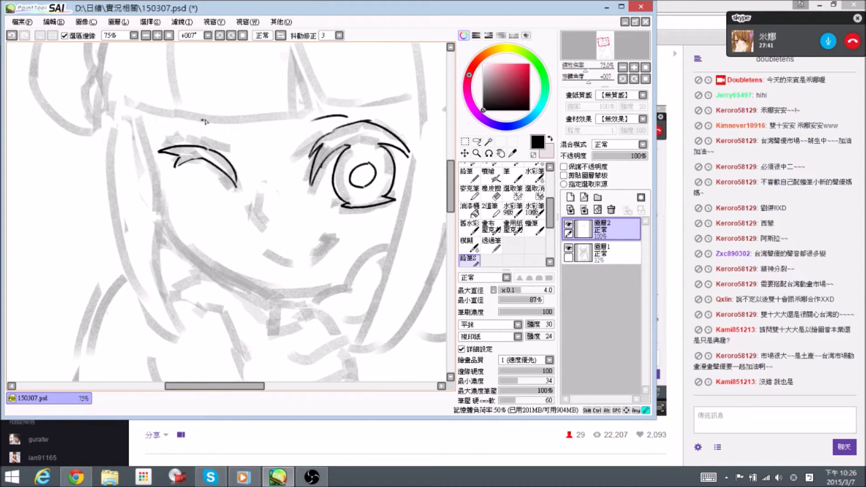
left_click_drag(317, 145, 310, 135)
key("e")
left_click_drag(218, 118, 245, 127)
key("n")
left_click_drag(255, 155, 258, 153)
key("e")
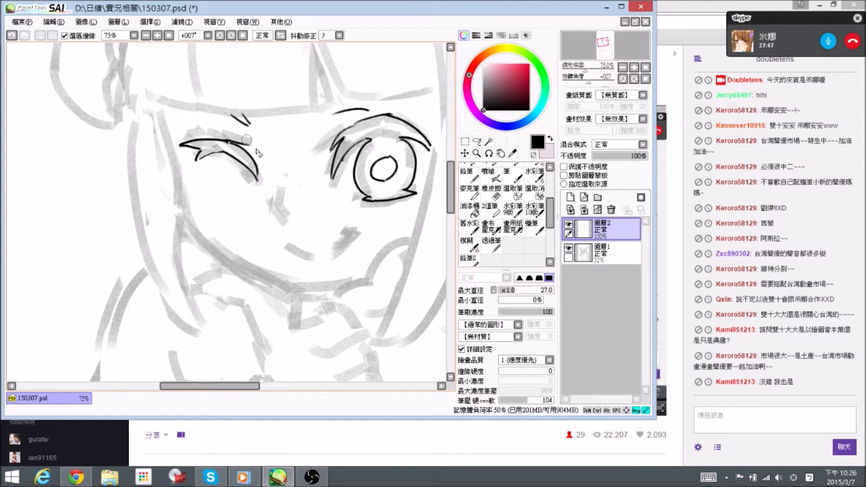
scroll(270, 167, "down", 1)
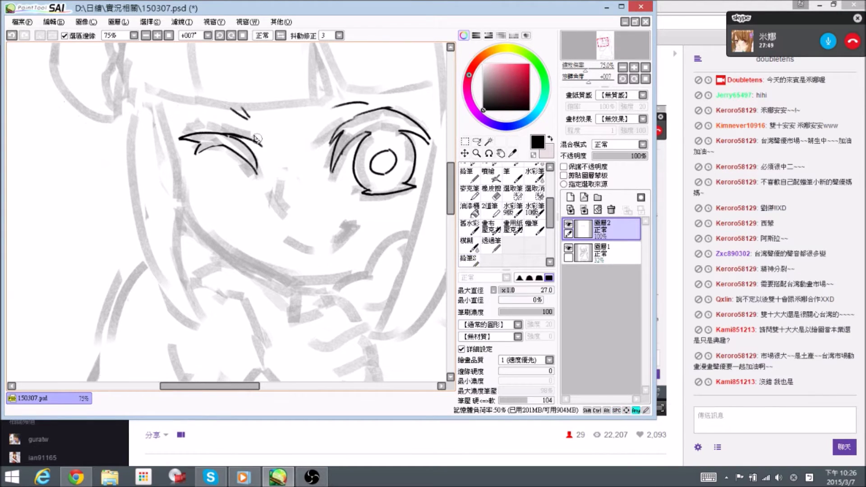
Touch up the open eye's inner lashes and ink the side of the nose
key("n")
left_click_drag(286, 191, 288, 163)
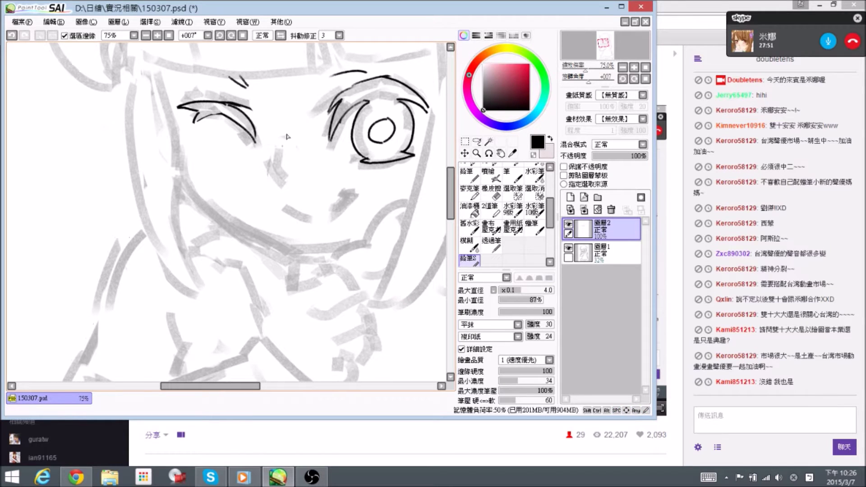
left_click_drag(353, 91, 320, 111)
key("e")
left_click_drag(355, 85, 342, 93)
key("n")
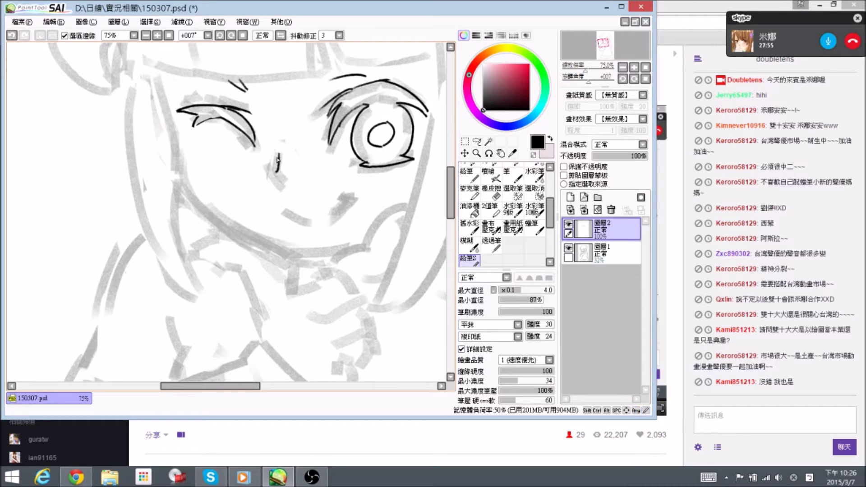
Ink the smiling mouth with curled corners, undoing and redrawing strokes until they follow the sketch
mouse_move(312, 212)
left_mouse_down()
mouse_move(310, 182)
mouse_move(302, 189)
mouse_move(319, 198)
left_mouse_up()
key("ctrl+z")
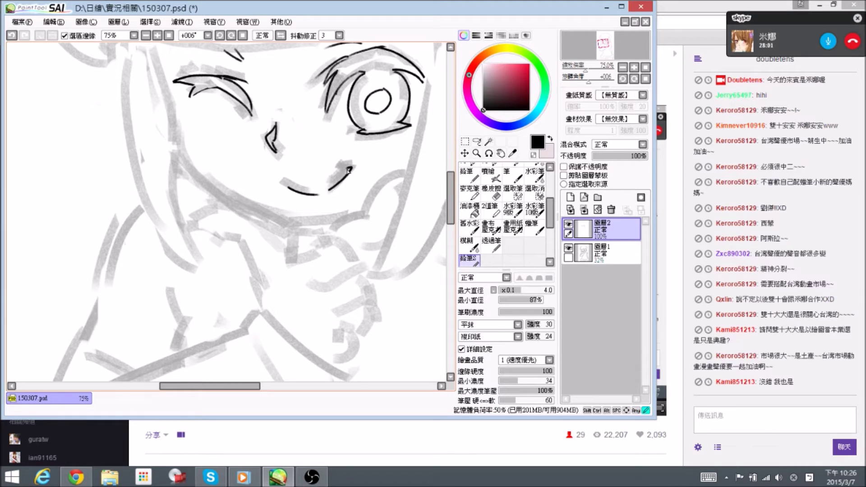
key("ctrl+z")
left_click_drag(320, 175, 330, 177)
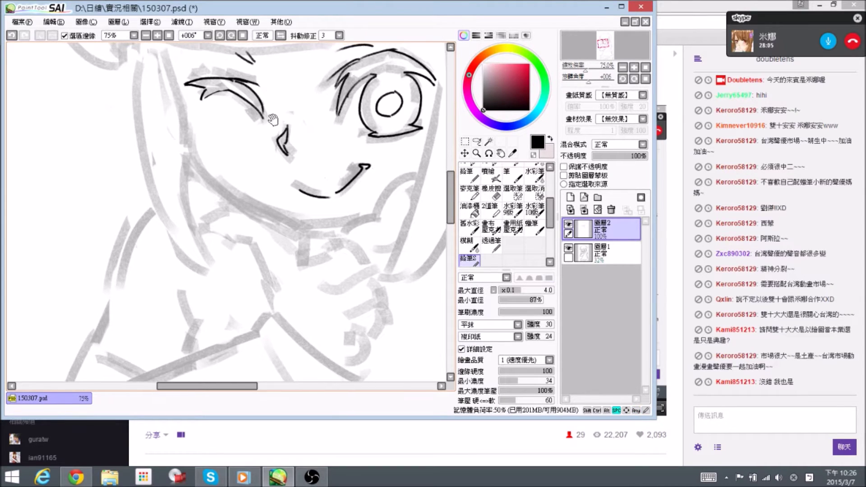
left_click_drag(277, 120, 282, 135)
left_click_drag(219, 119, 235, 148)
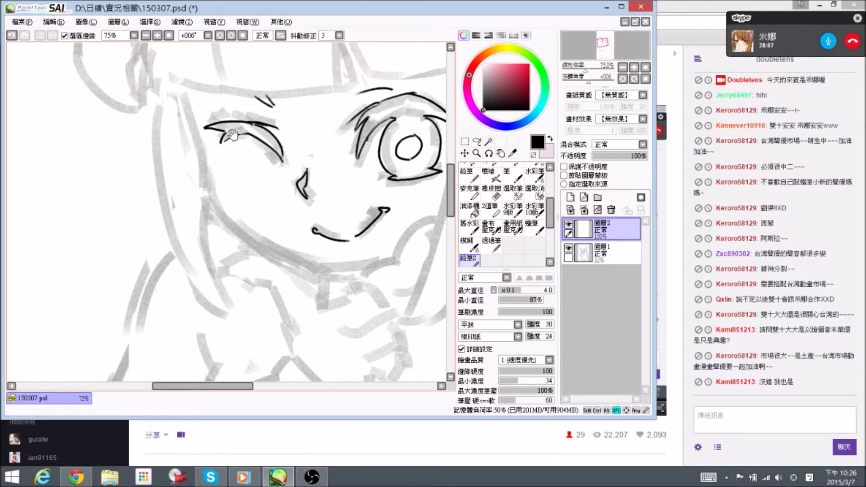
left_click_drag(356, 100, 360, 104)
Ink the face contour on the winking side from the temple over the cheek towards the chin
left_click_drag(202, 127, 199, 149)
left_click_drag(184, 103, 202, 176)
key("ctrl+minus")
left_click_drag(221, 202, 218, 184)
key("e")
mouse_move(197, 121)
left_mouse_down()
mouse_move(209, 168)
mouse_move(196, 127)
mouse_move(225, 199)
mouse_move(230, 175)
mouse_move(269, 270)
left_mouse_up()
key("n")
key("e")
key("n")
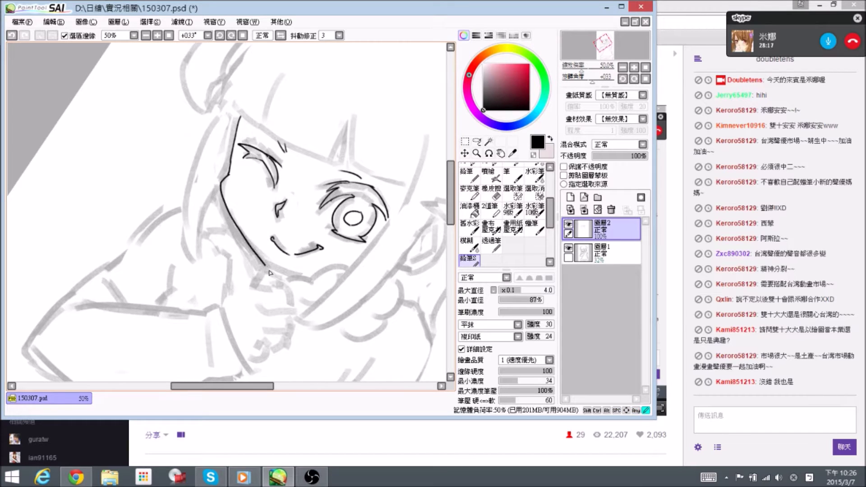
Extend the jawline around the chin and clean up the line ends along the cheek
mouse_move(193, 169)
left_mouse_down()
mouse_move(199, 164)
mouse_move(187, 145)
left_mouse_up()
key("e")
left_click_drag(235, 232, 259, 264)
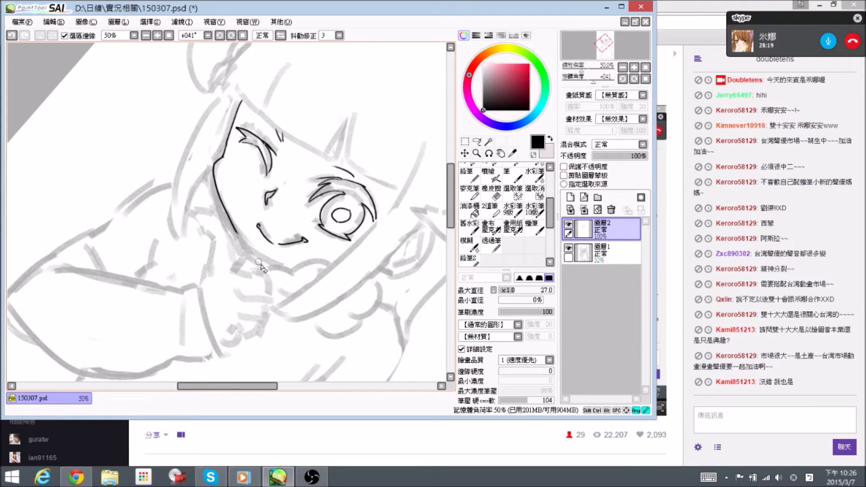
key("e")
mouse_move(358, 158)
left_mouse_down()
mouse_move(263, 72)
mouse_move(293, 78)
left_mouse_up()
left_click_drag(272, 145, 286, 96)
mouse_move(351, 148)
left_mouse_down()
mouse_move(322, 159)
mouse_move(391, 179)
left_mouse_up()
key("e")
key("e")
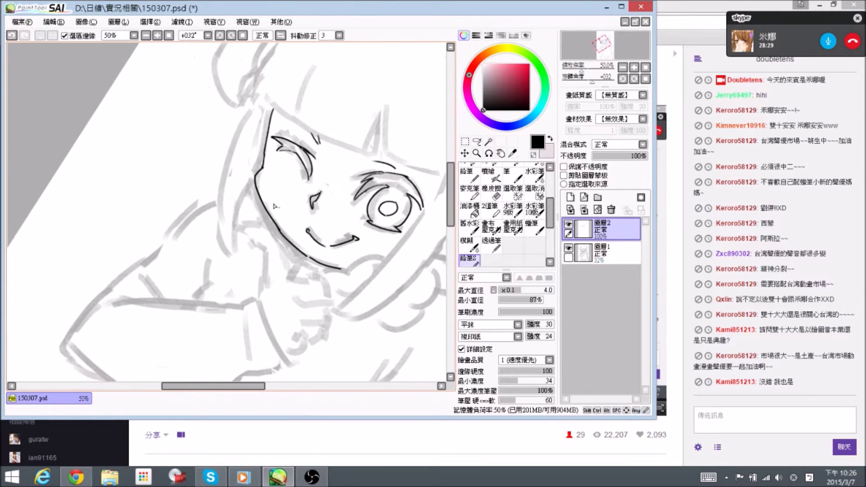
Ink the rounded fluffy contours between the chin and the side hair lock by the open eye
key("e")
left_click_drag(255, 189, 259, 199)
left_click_drag(370, 165, 326, 88)
left_click_drag(415, 204, 382, 171)
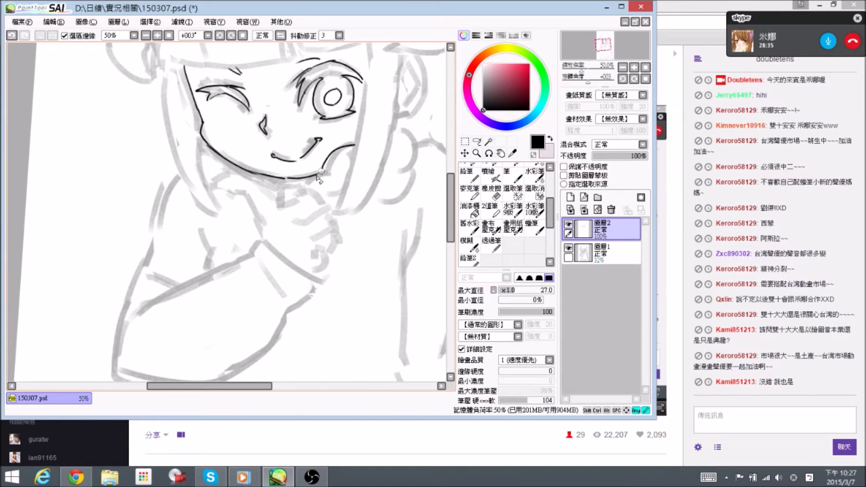
key("e")
key("n")
mouse_move(397, 130)
left_mouse_down()
mouse_move(361, 135)
mouse_move(371, 135)
left_mouse_up()
key("e")
key("n")
Erase the large outer curve of the fluffy collar and redraw it with smaller rounded bumps
key("e")
left_click_drag(377, 190, 387, 162)
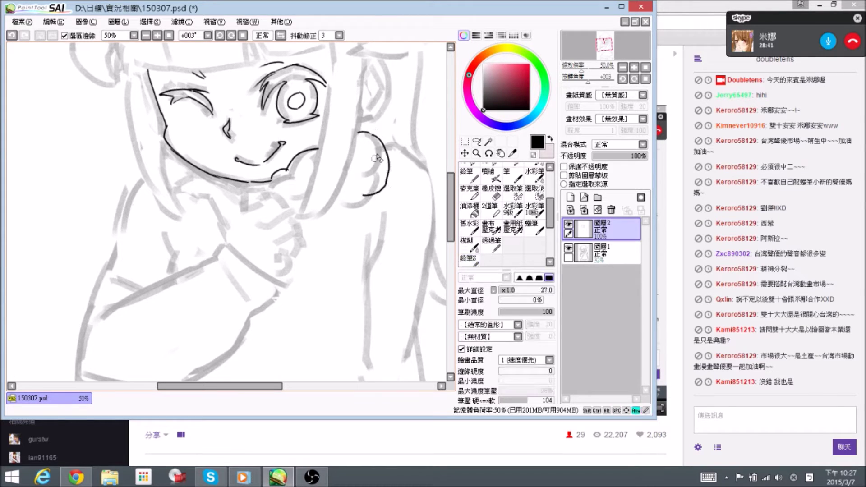
key("n")
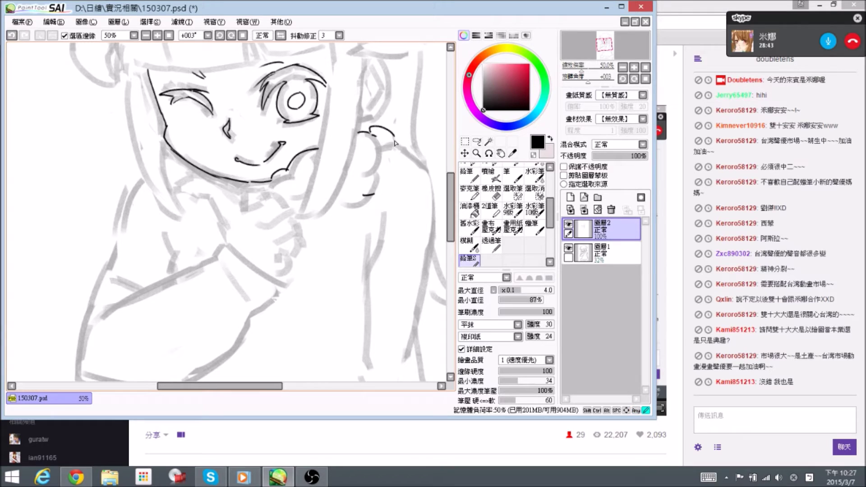
key("e")
left_click_drag(379, 189, 362, 196)
left_click_drag(392, 145, 389, 148)
key("n")
key("space")
mouse_move(364, 188)
left_mouse_down()
mouse_move(378, 189)
mouse_move(336, 218)
left_mouse_up()
key("e")
key("n")
Extend the fluffy collar's lower edge in a long curve towards the side hair lock and undo the last stroke
key("space")
key("space")
left_click_drag(297, 197, 333, 208)
key("space")
left_click_drag(358, 110, 338, 168)
key("alt+space")
left_click_drag(316, 122, 334, 170)
key("space")
left_click_drag(302, 106, 307, 168)
key("alt+space")
left_click_drag(354, 113, 380, 160)
key("ctrl+z")
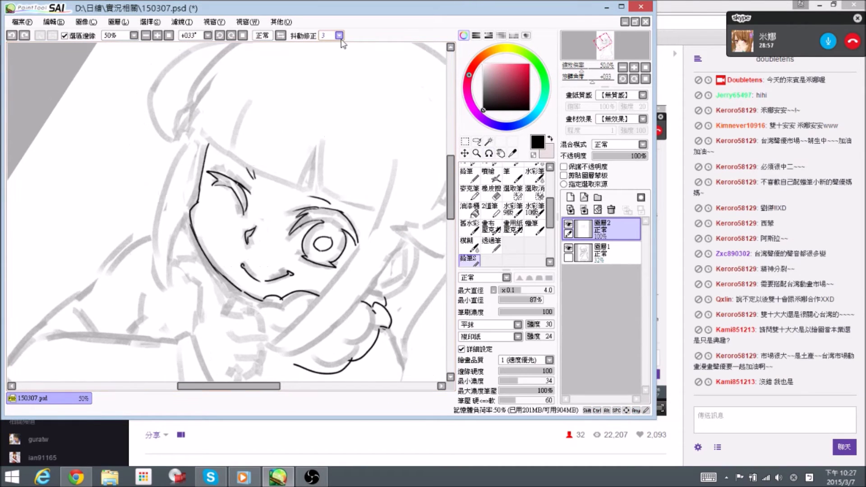
With a 3.5 pencil, ink the lower edge of the bangs, the pointed notch and a strand line
scroll(279, 126, "down", 1)
mouse_move(329, 143)
left_mouse_down()
mouse_move(319, 135)
mouse_move(332, 163)
mouse_move(345, 163)
left_mouse_up()
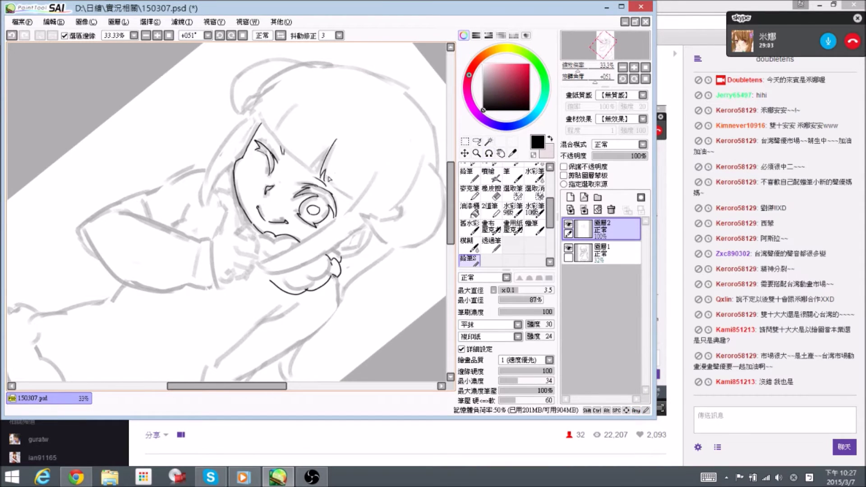
left_click_drag(329, 180, 320, 197)
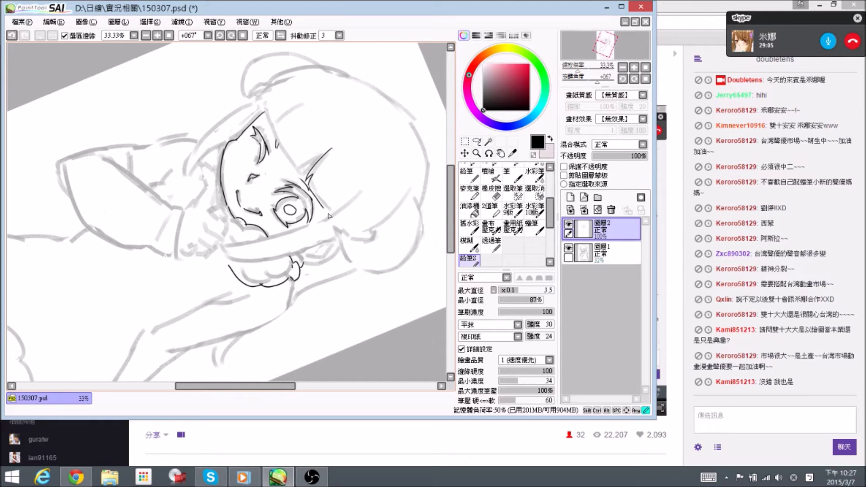
mouse_move(383, 167)
left_mouse_down()
mouse_move(312, 126)
mouse_move(290, 129)
mouse_move(307, 158)
mouse_move(290, 160)
mouse_move(305, 202)
left_mouse_up()
mouse_move(412, 178)
left_mouse_down()
mouse_move(275, 131)
mouse_move(248, 135)
mouse_move(247, 162)
left_mouse_up()
left_click_drag(301, 142, 323, 180)
left_click_drag(289, 153, 305, 176)
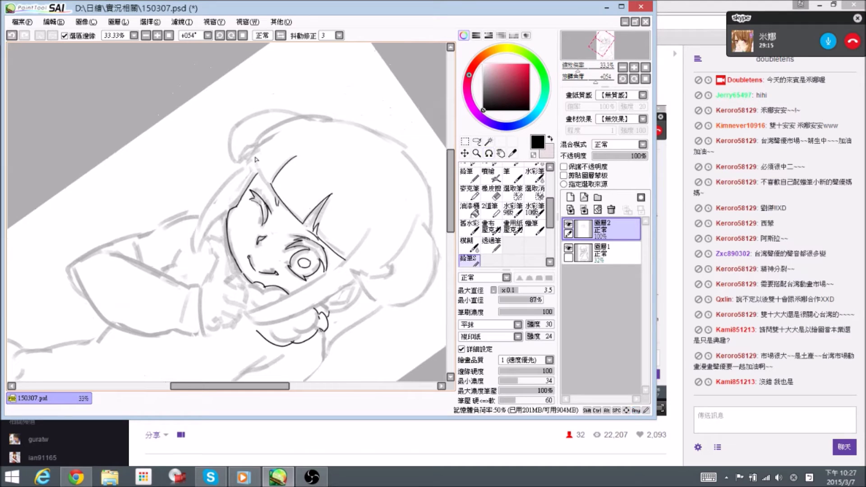
Ink the outer hair outline on the winking side, from the bangs' edge up towards the crown
mouse_move(252, 148)
left_mouse_down()
mouse_move(233, 111)
mouse_move(216, 142)
mouse_move(225, 194)
left_mouse_up()
key("ctrl+z")
left_click_drag(233, 104, 225, 189)
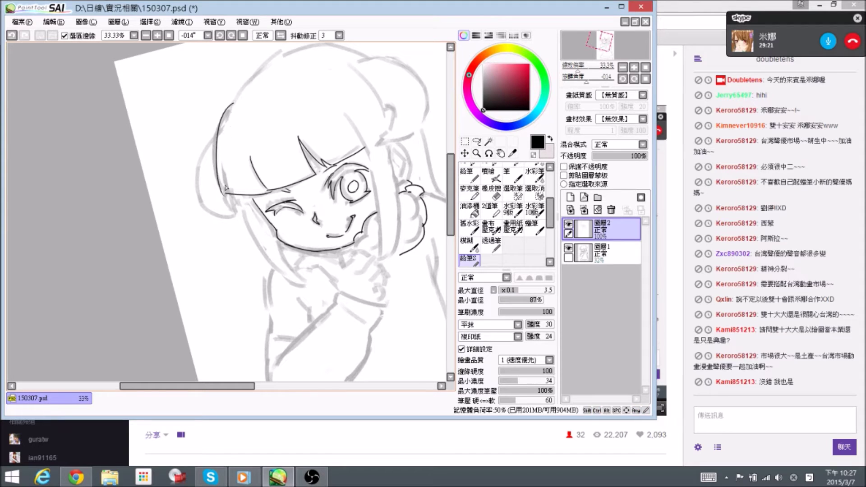
left_click_drag(347, 128, 366, 200)
left_click_drag(283, 145, 294, 59)
Erase the face line overlapping the bangs' edge and continue the head outline over the crown
key("e")
left_click_drag(267, 129, 273, 145)
key("n")
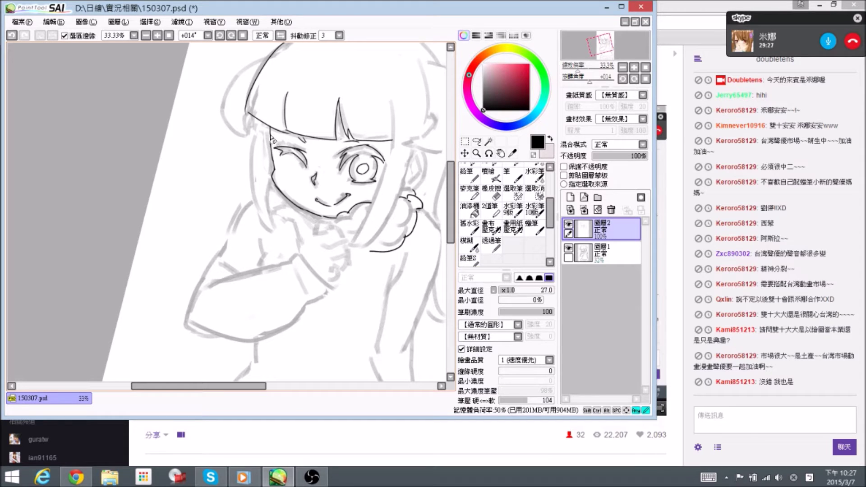
mouse_move(339, 121)
left_mouse_down()
mouse_move(346, 85)
mouse_move(326, 151)
left_mouse_up()
mouse_move(380, 108)
left_mouse_down()
mouse_move(369, 93)
mouse_move(279, 93)
mouse_move(254, 111)
left_mouse_up()
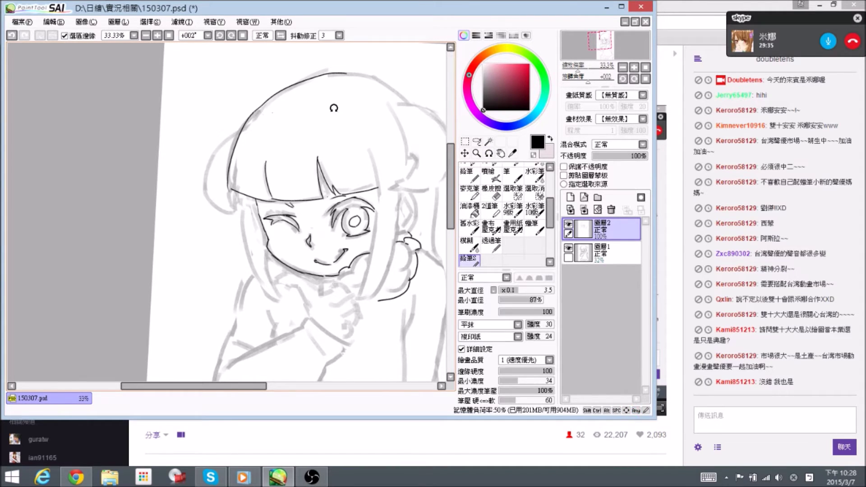
Ink the tapering side hair lock beside the winking eye and erase the lines that cross it
left_click_drag(334, 108, 344, 120)
mouse_move(252, 221)
left_mouse_down()
mouse_move(256, 137)
mouse_move(250, 161)
mouse_move(267, 230)
left_mouse_up()
mouse_move(271, 178)
left_mouse_down()
mouse_move(278, 235)
mouse_move(263, 218)
mouse_move(287, 236)
left_mouse_up()
key("e")
key("e")
mouse_move(256, 194)
left_mouse_down()
mouse_move(297, 232)
mouse_move(264, 218)
mouse_move(267, 208)
mouse_move(290, 240)
mouse_move(266, 227)
mouse_move(255, 207)
left_mouse_up()
key("e")
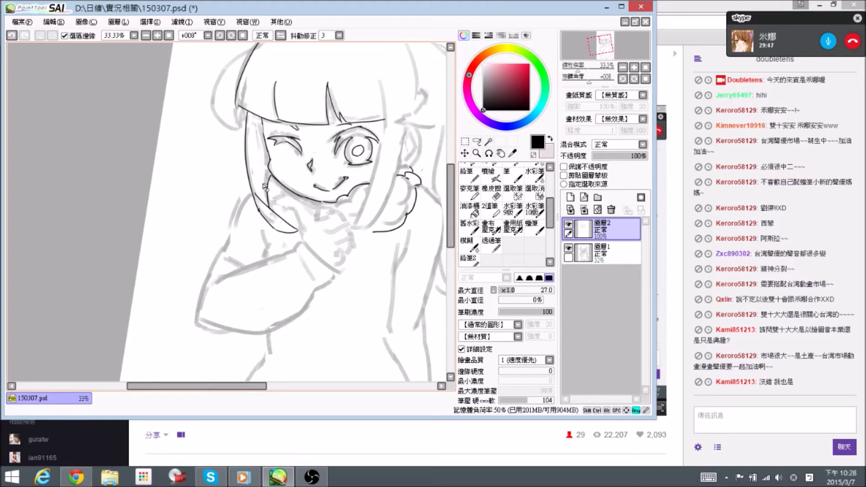
key("alt+space")
left_click_drag(248, 174, 373, 104)
key("space")
left_click_drag(391, 145, 374, 149)
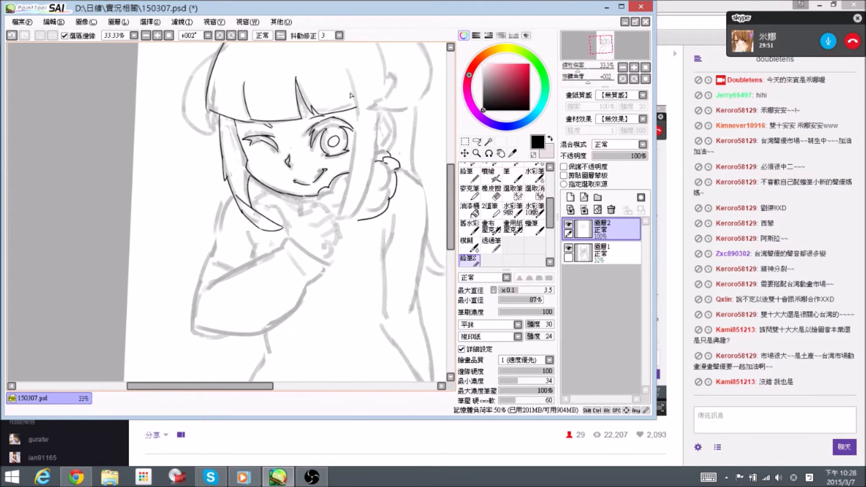
Mirror the view, save the drawing, and ink the long inner edge of the side hair lock beside the open eye
key("h")
key("space")
left_click_drag(212, 130, 348, 170)
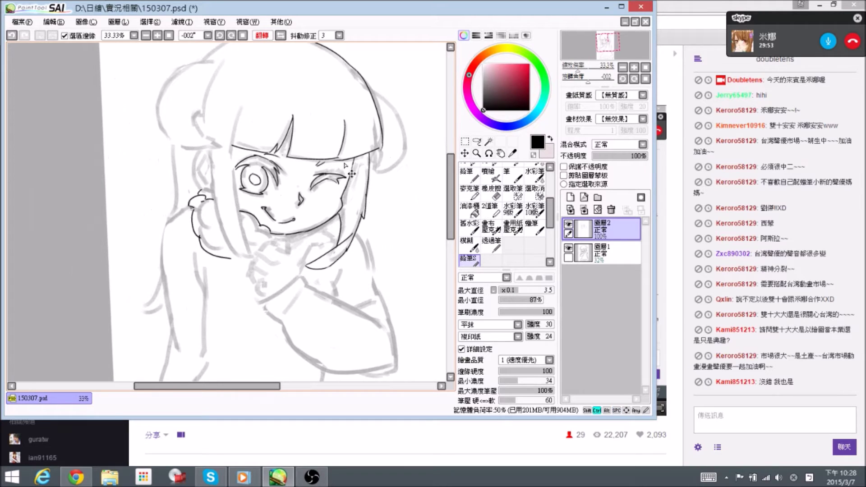
key("ctrl+s")
left_click_drag(255, 170, 259, 157)
left_click_drag(249, 95, 235, 173)
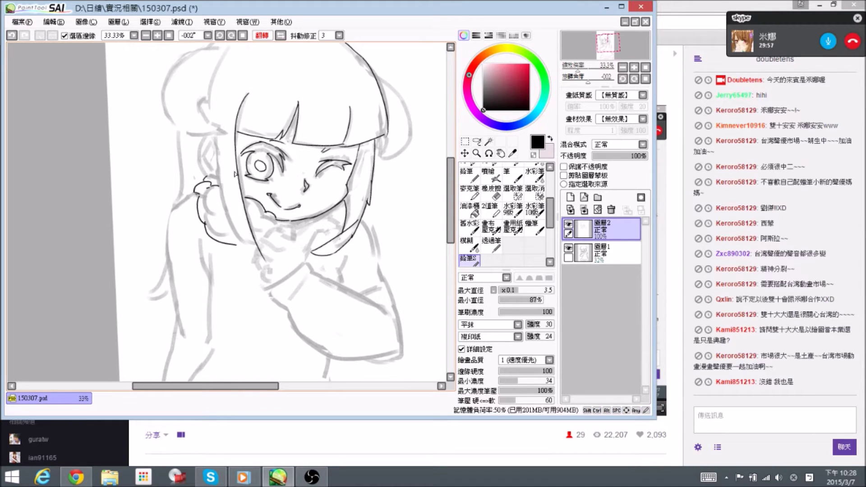
key("ctrl+z")
left_click_drag(250, 88, 272, 269)
key("ctrl+z")
left_click_drag(250, 83, 266, 248)
Ink the outer edge of the lock beside the open eye and close its pointed tip
left_click_drag(210, 138, 252, 246)
key("ctrl+z")
left_click_drag(211, 136, 225, 208)
mouse_move(249, 251)
left_mouse_down()
mouse_move(265, 249)
mouse_move(260, 262)
left_mouse_up()
key("e")
key("n")
key("e")
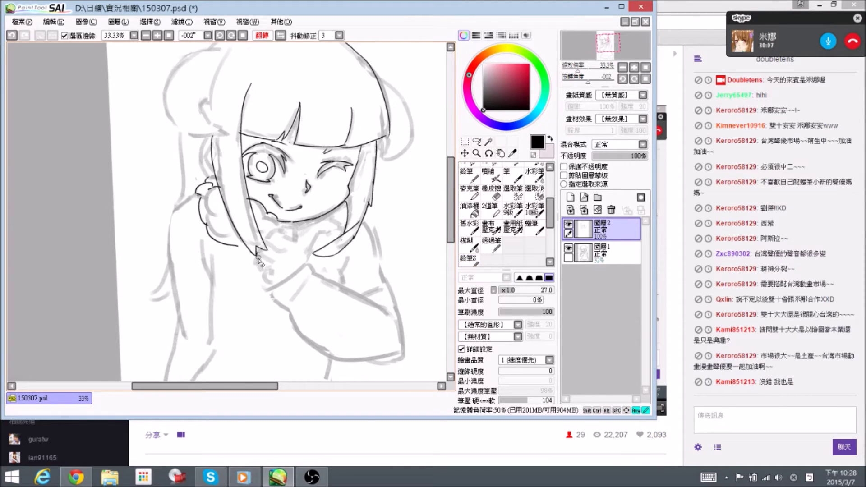
key("n")
Ink the ear outline behind the lock, return the canvas to its unmirrored, unrotated view, and save the drawing
mouse_move(206, 133)
left_mouse_down()
mouse_move(226, 151)
mouse_move(229, 189)
left_mouse_up()
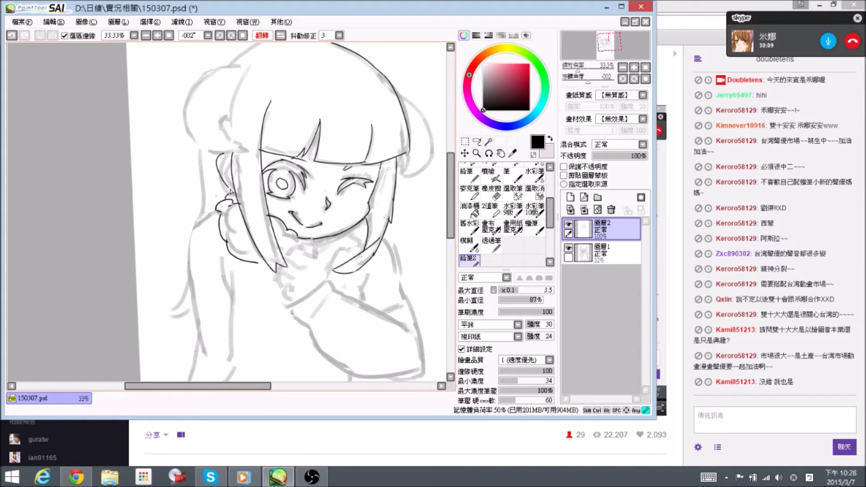
key("ctrl+z")
left_click_drag(233, 155, 220, 190)
left_click_drag(229, 140, 240, 144)
left_click(281, 35)
left_click(243, 36)
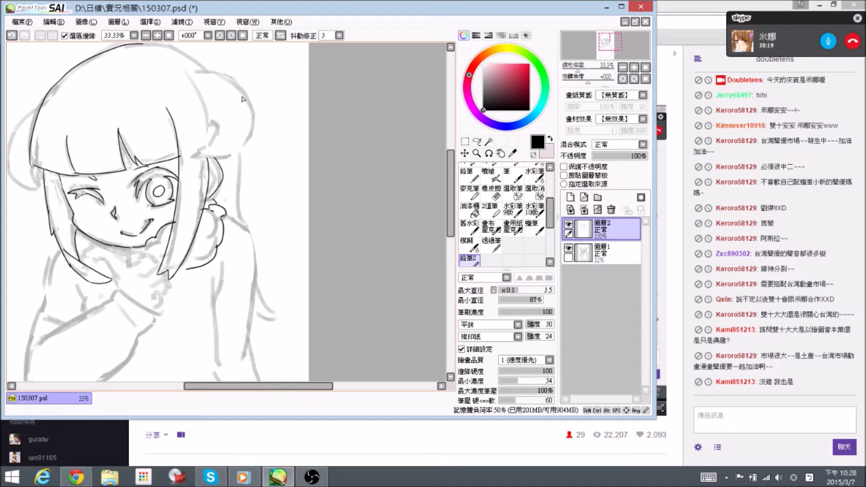
left_click_drag(194, 155, 260, 136)
scroll(260, 136, "up", 1)
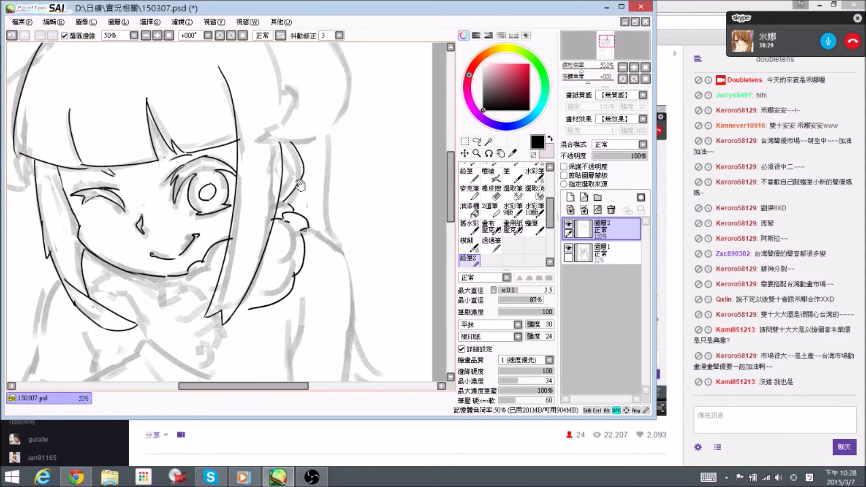
left_click_drag(301, 186, 313, 192)
key("ctrl+s")
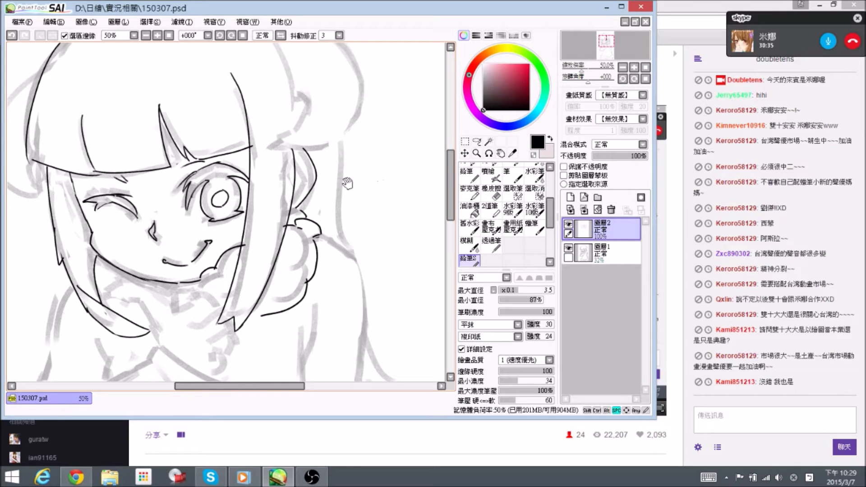
Ink the inner line of the ear and erase the stray line end at the top of the side lock
left_click_drag(348, 183, 381, 149)
left_click_drag(450, 149, 429, 167)
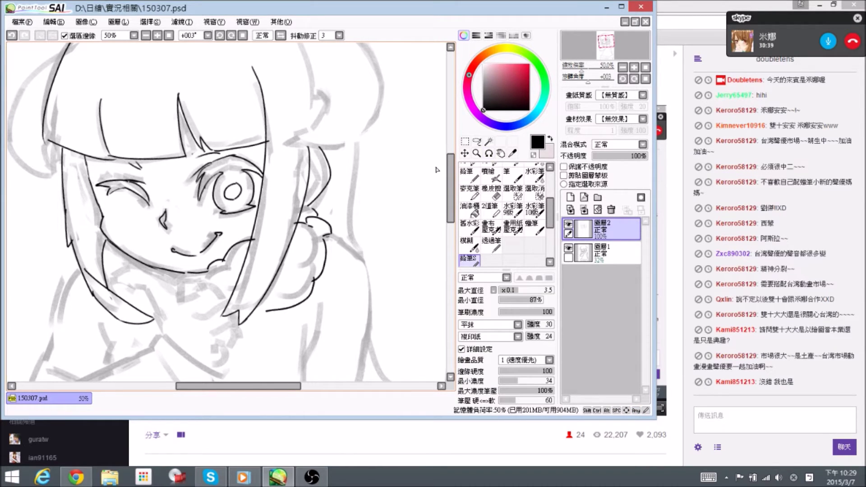
left_click_drag(346, 133, 354, 112)
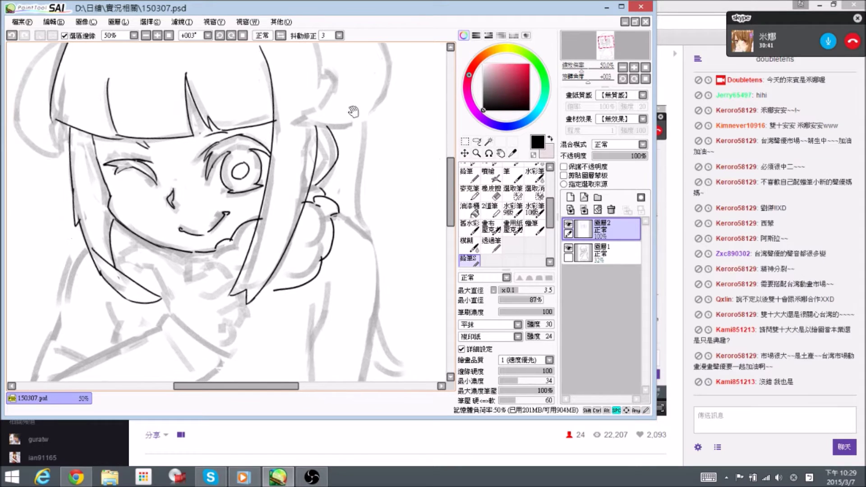
mouse_move(318, 135)
left_mouse_down()
mouse_move(317, 177)
mouse_move(335, 152)
mouse_move(333, 145)
mouse_move(315, 176)
left_mouse_up()
key("e")
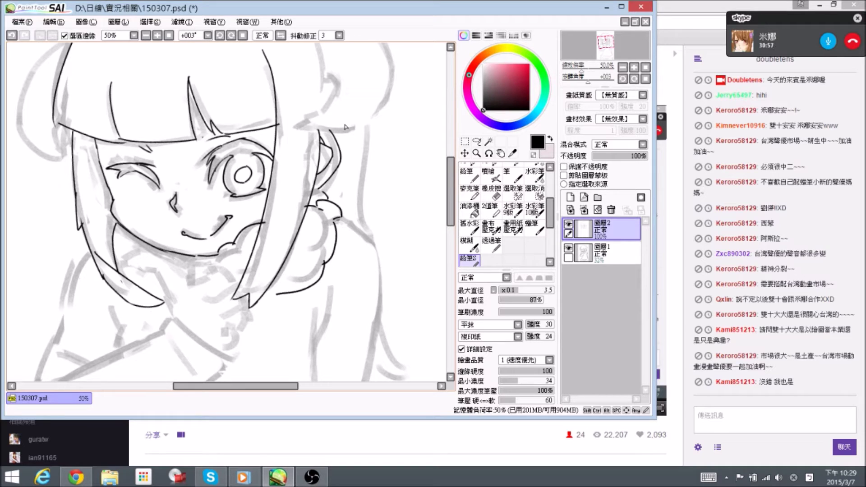
key("space")
left_click_drag(333, 93, 338, 117)
key("e")
left_click_drag(321, 153, 322, 155)
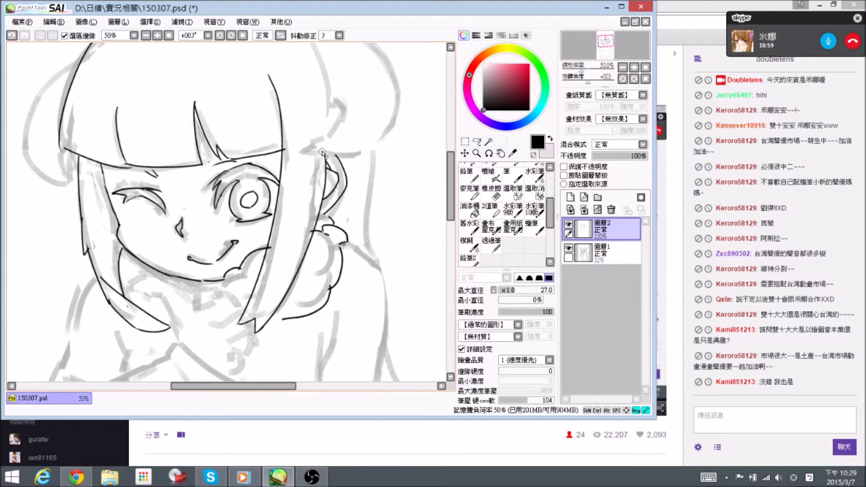
Extend the side lock's outer line upwards past the ear and add the inner ear detail
key("n")
left_click_drag(327, 95, 325, 173)
key("e")
key("n")
mouse_move(328, 138)
left_mouse_down()
mouse_move(326, 179)
mouse_move(351, 161)
mouse_move(336, 169)
left_mouse_up()
key("space")
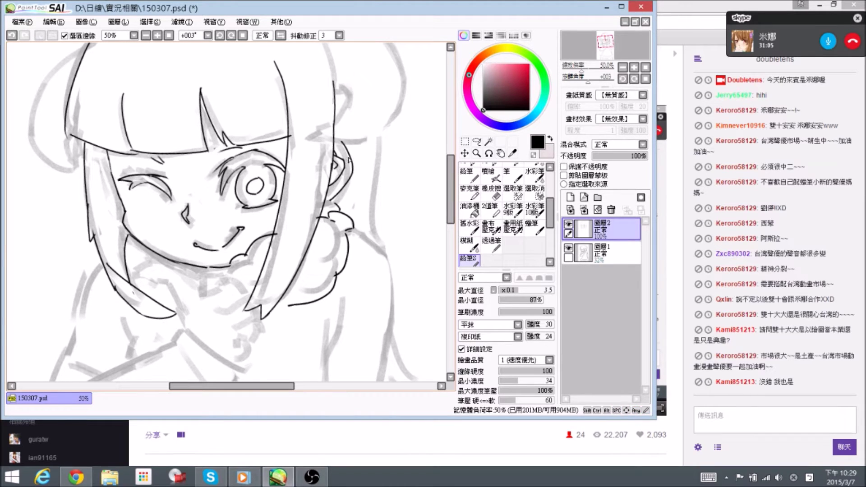
Ink the pointed lower edge of the hair bun on the open-eye side and its small inner curl
key("space")
left_click_drag(343, 137, 351, 143)
mouse_move(360, 92)
left_mouse_down()
mouse_move(359, 129)
mouse_move(325, 161)
mouse_move(345, 150)
mouse_move(344, 163)
mouse_move(327, 163)
mouse_move(396, 149)
left_mouse_up()
key("space")
key("e")
key("e")
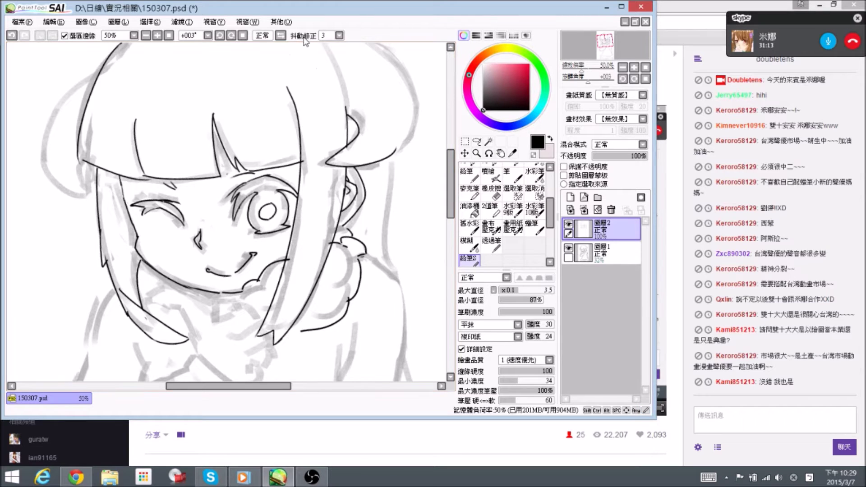
Mirror the view, clean up overlaps around the bun's tip, and extend the hair line up along the bun
left_click(280, 35)
left_click_drag(202, 87, 211, 85)
left_click_drag(81, 93, 212, 147)
key("e")
left_click_drag(203, 190, 197, 185)
left_click_drag(326, 128, 312, 116)
mouse_move(262, 85)
left_mouse_down()
mouse_move(271, 85)
mouse_move(252, 171)
mouse_move(250, 156)
mouse_move(251, 189)
mouse_move(251, 174)
mouse_move(251, 189)
mouse_move(280, 189)
left_mouse_up()
key("e")
key("e")
key("n")
left_click_drag(351, 121, 338, 106)
mouse_move(250, 125)
left_mouse_down()
mouse_move(279, 83)
mouse_move(309, 90)
left_mouse_up()
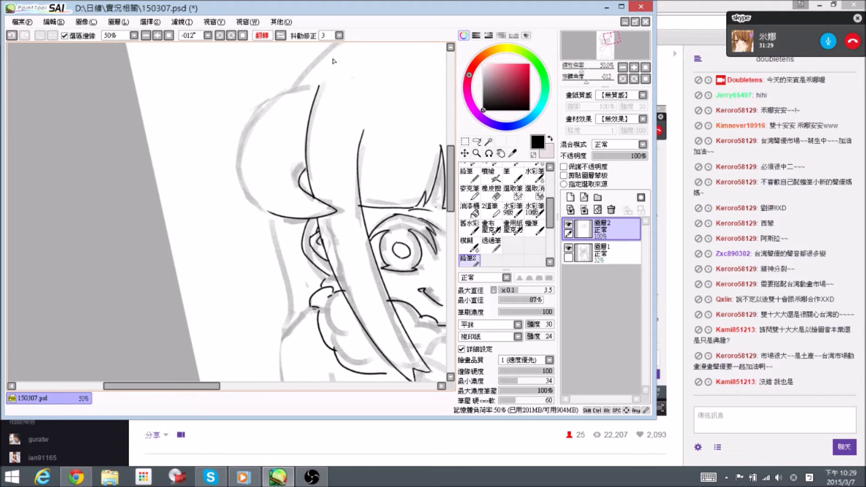
Ink the rounded outer outline of the hair bun on the open-eye side
key("r")
left_click_drag(352, 96, 361, 110)
key("space")
left_click_drag(315, 129, 339, 108)
key("r")
left_click_drag(414, 84, 422, 99)
key("space")
mouse_move(354, 96)
left_mouse_down()
mouse_move(380, 67)
mouse_move(316, 85)
mouse_move(293, 158)
mouse_move(318, 189)
mouse_move(318, 212)
left_mouse_up()
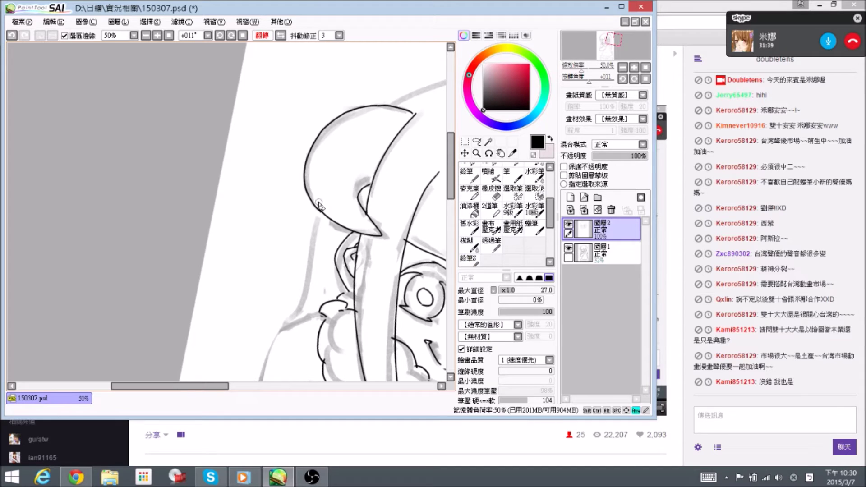
Clean the bun's lower outline and refine the small curl where the bun meets the hair line
left_click_drag(332, 211, 324, 220)
left_click_drag(376, 133, 361, 110)
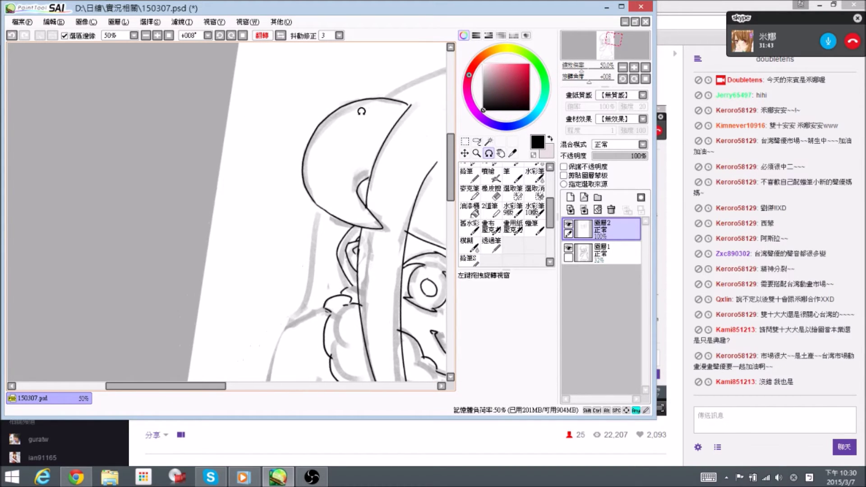
left_click_drag(356, 193, 360, 166)
key("e")
left_click_drag(354, 197, 355, 187)
key("e")
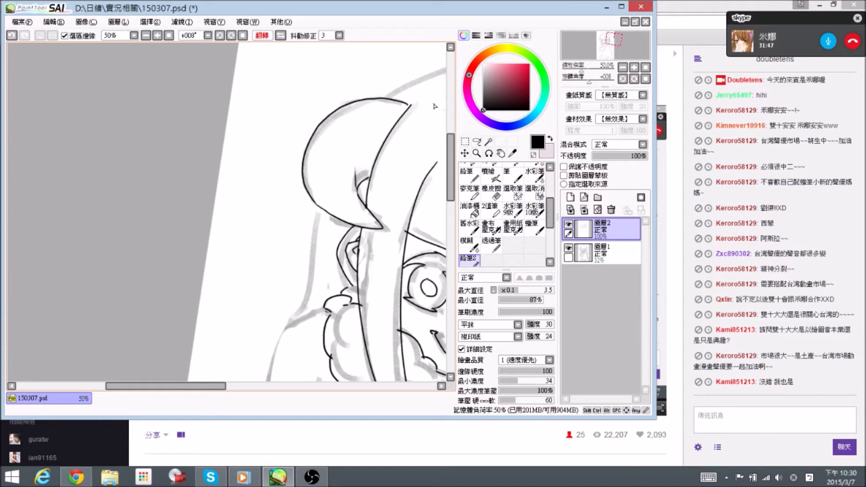
Ink the back hair line below the bun and the head outline from the crown down to the bun
left_click_drag(432, 113, 413, 83)
left_click_drag(334, 244, 316, 140)
mouse_move(299, 90)
left_mouse_down()
mouse_move(308, 186)
mouse_move(302, 210)
left_mouse_up()
left_click_drag(311, 79, 343, 115)
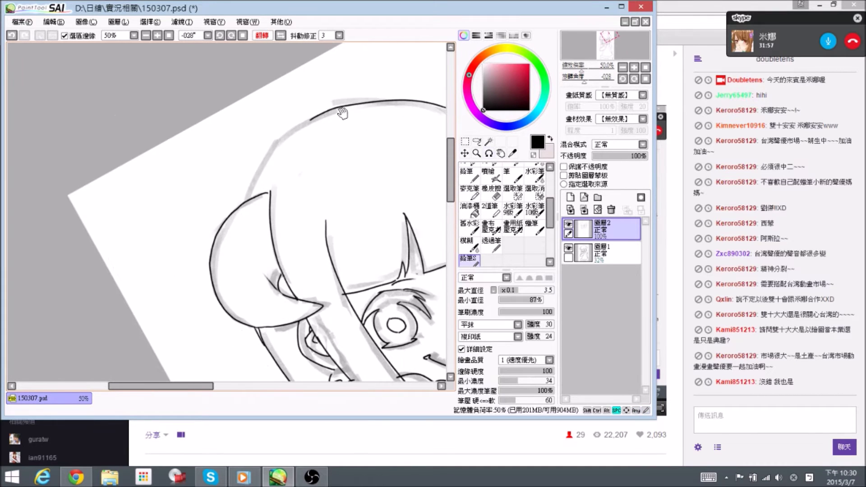
left_click_drag(279, 142, 240, 201)
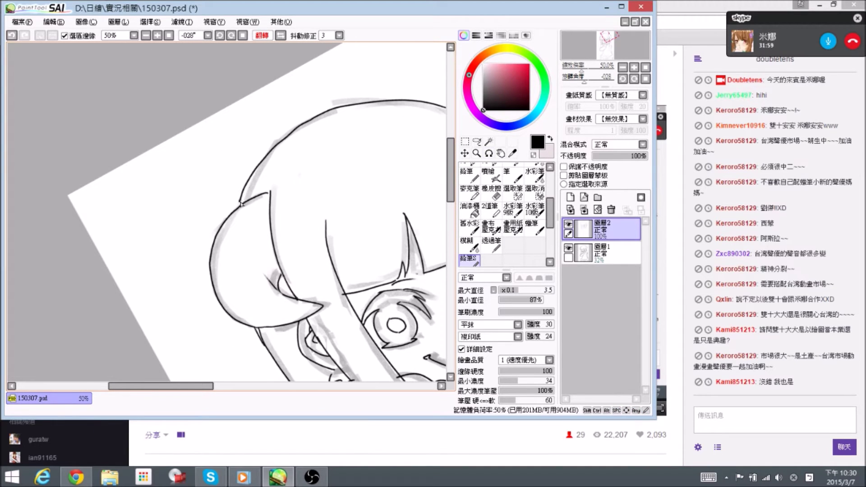
Tidy the junction of the head outline and the bun, unmirror the view, and save the drawing
key("e")
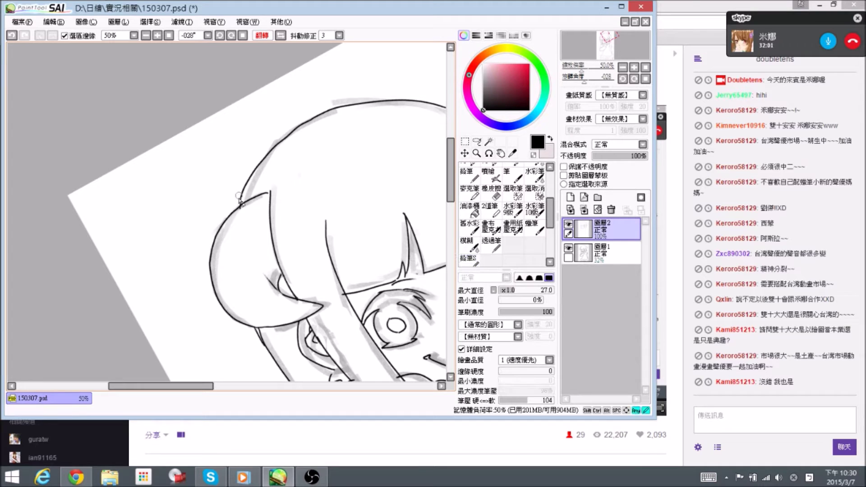
left_click(242, 204)
key("n")
left_click_drag(242, 198, 242, 206)
key("r")
left_click_drag(382, 131, 354, 106)
left_click(280, 36)
key("r")
key("space")
left_click_drag(174, 183, 307, 68)
left_click_drag(234, 130, 331, 99)
key("r")
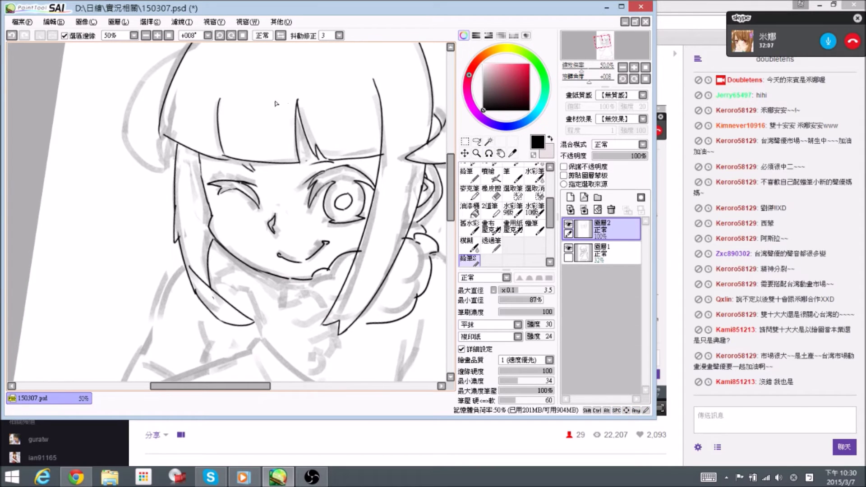
key("ctrl+s")
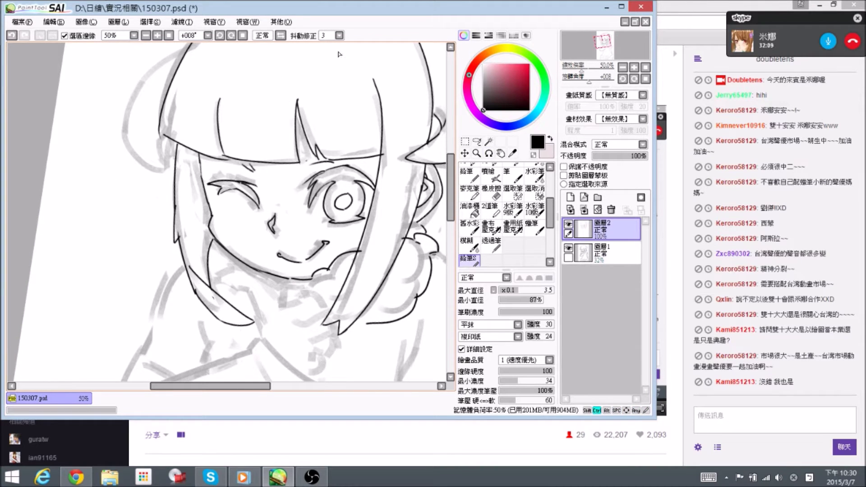
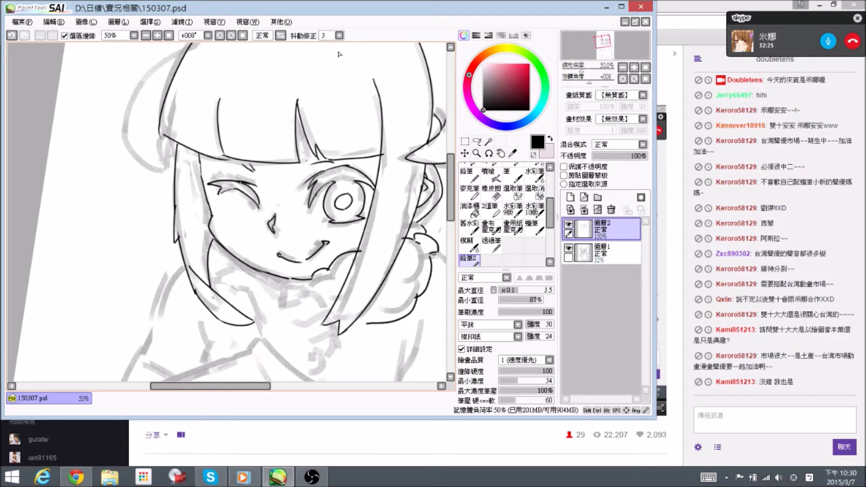
scroll(339, 54, "down", 1)
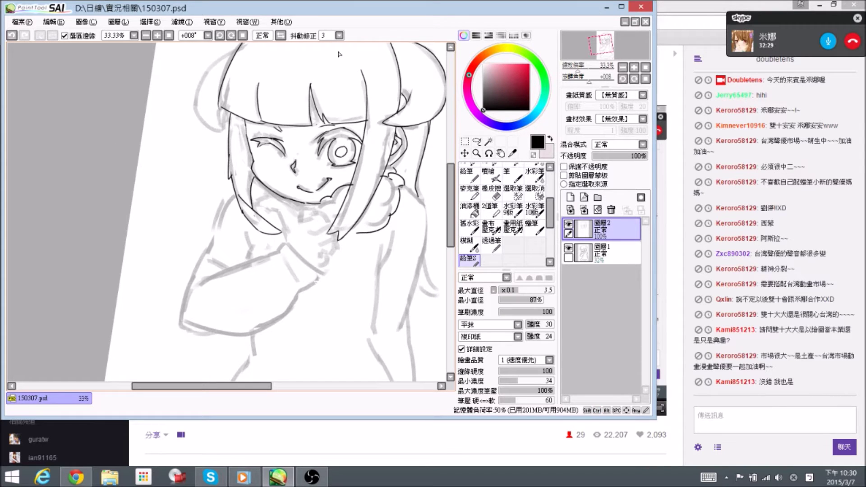
key("ctrl+s")
scroll(324, 62, "up", 1)
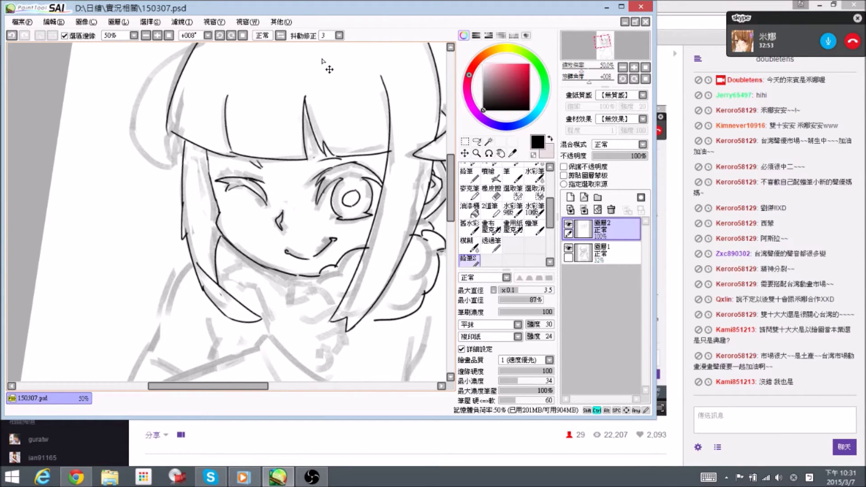
scroll(327, 67, "down", 1)
left_click_drag(324, 62, 242, 103)
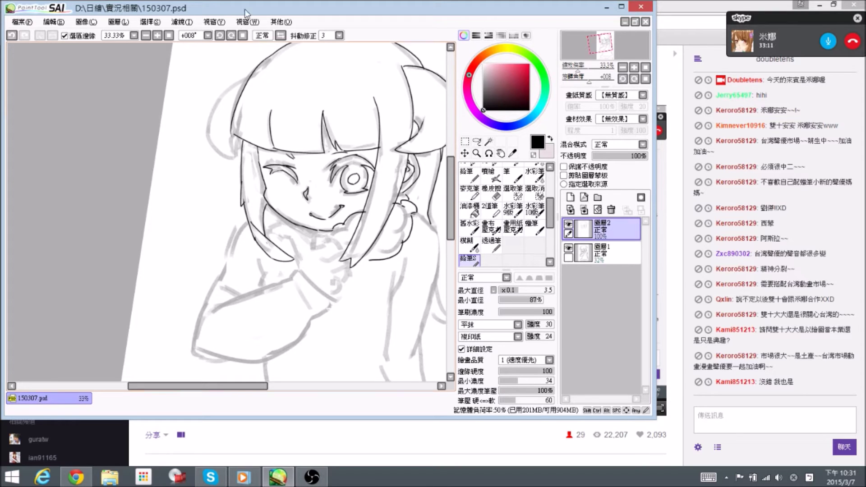
scroll(247, 135, "down", 2)
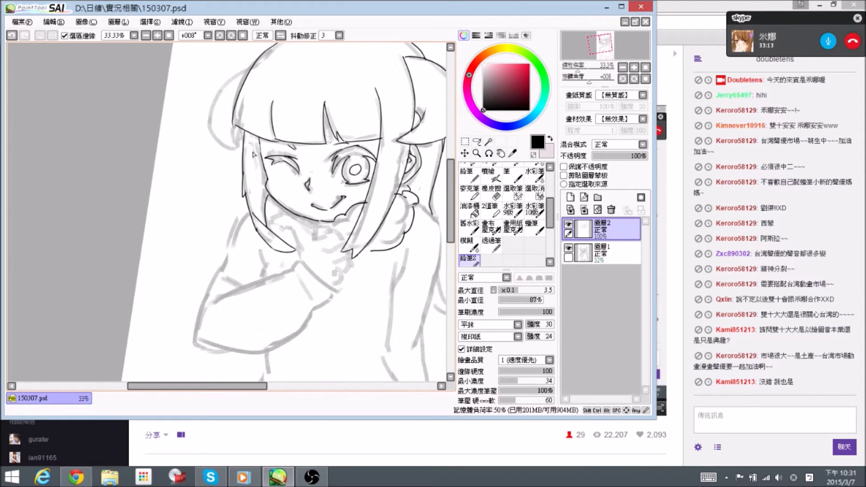
Ink the smaller hair bun on the winking side, clean its lower end, and save the drawing
scroll(241, 98, "up", 3)
mouse_move(248, 81)
left_mouse_down()
mouse_move(205, 120)
mouse_move(229, 185)
left_mouse_up()
key("ctrl+z")
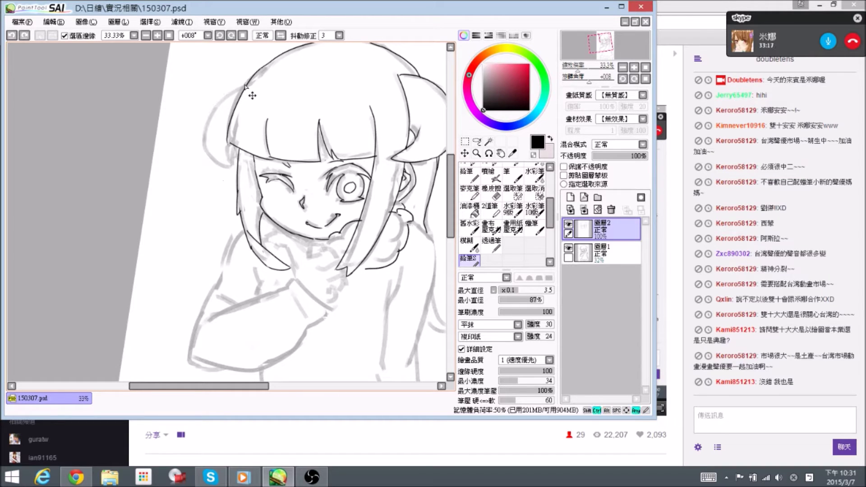
mouse_move(248, 83)
left_mouse_down()
mouse_move(231, 167)
mouse_move(220, 150)
mouse_move(231, 172)
left_mouse_up()
key("e")
left_click_drag(206, 134, 228, 168)
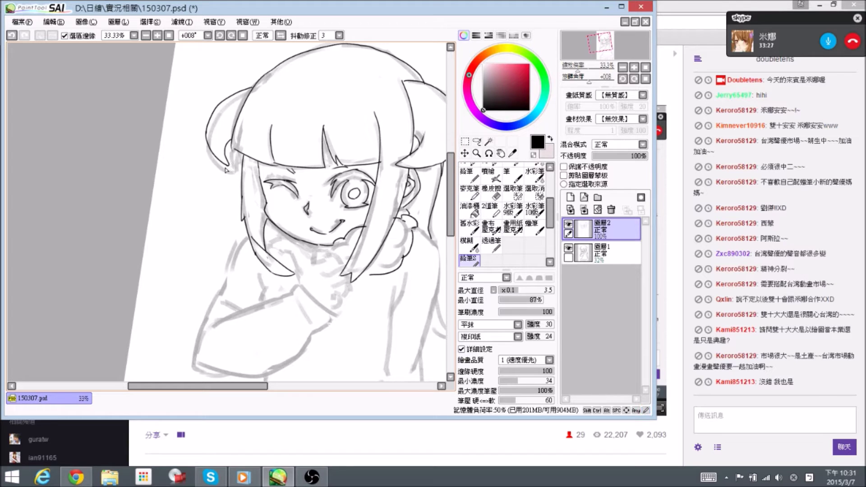
left_click_drag(228, 165, 227, 165)
key("ctrl+s")
Mirror the view and ink the neck line and the start of the collar below the chin
scroll(346, 212, "down", 3)
left_click_drag(358, 180, 405, 185)
scroll(328, 181, "up", 4)
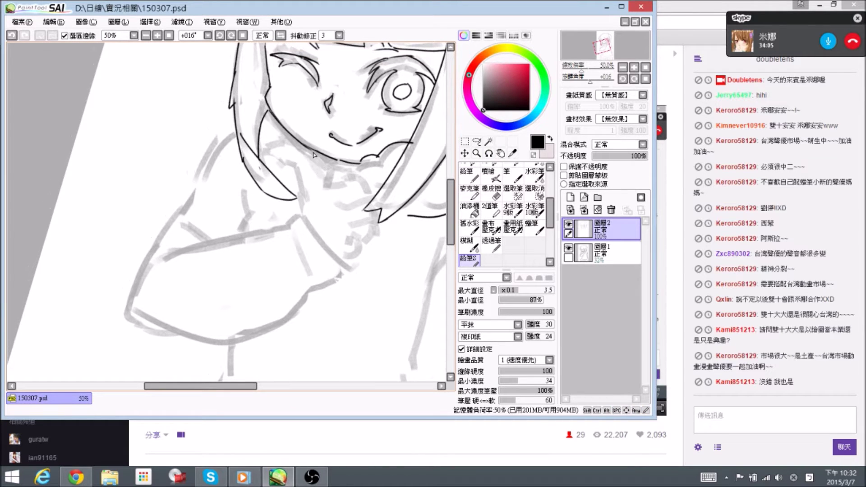
left_click(262, 36)
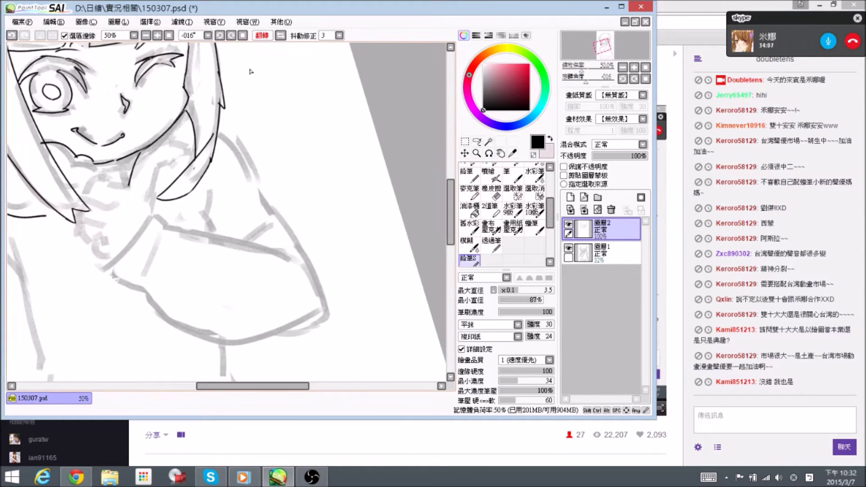
left_click_drag(185, 139, 315, 103)
mouse_move(301, 142)
left_mouse_down()
mouse_move(295, 136)
mouse_move(313, 149)
mouse_move(302, 146)
mouse_move(290, 183)
left_mouse_up()
mouse_move(295, 149)
left_mouse_down()
mouse_move(276, 159)
mouse_move(251, 147)
mouse_move(355, 146)
mouse_move(289, 131)
mouse_move(323, 125)
left_mouse_up()
key("e")
key("n")
key("r")
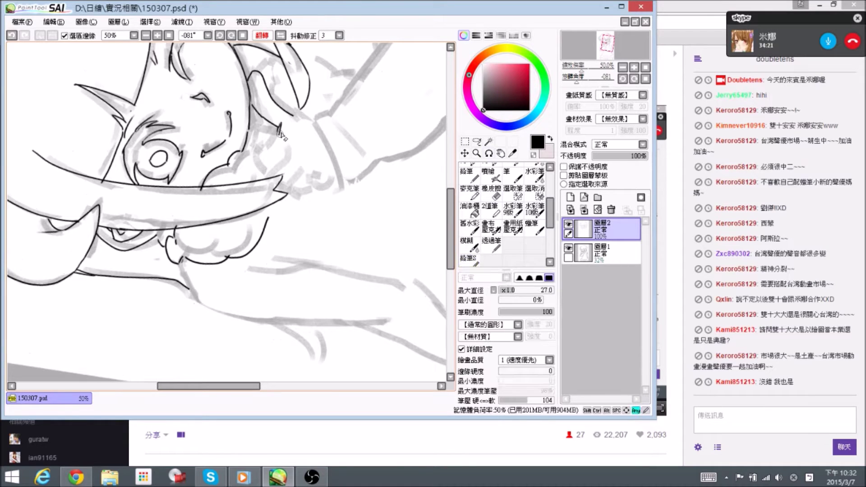
Clean the overlapping neck lines and ink the first pointed fold of the collar between the hair locks
left_click_drag(261, 155, 257, 156)
left_click_drag(336, 130, 355, 163)
key("e")
left_click_drag(273, 158, 276, 182)
key("n")
left_click_drag(352, 136, 350, 134)
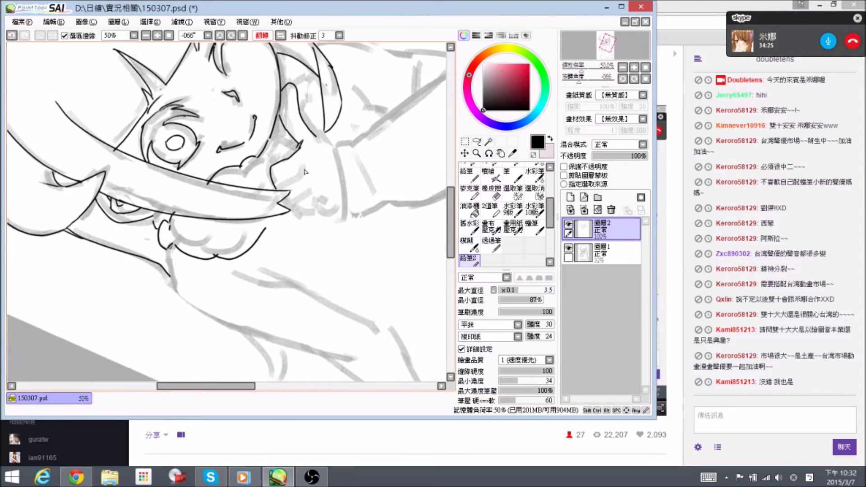
Ink the next short collar fold below the first, beside the tip of the long side lock
left_click_drag(303, 163, 277, 188)
left_click_drag(341, 159, 351, 184)
left_click_drag(297, 215, 300, 215)
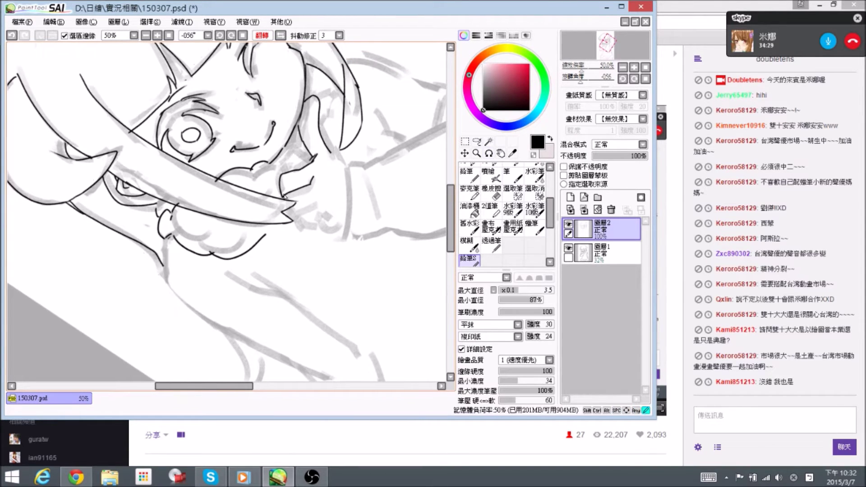
key("alt+space")
mouse_move(364, 162)
left_mouse_down()
mouse_move(366, 199)
mouse_move(352, 167)
mouse_move(340, 205)
mouse_move(315, 208)
mouse_move(326, 225)
left_mouse_up()
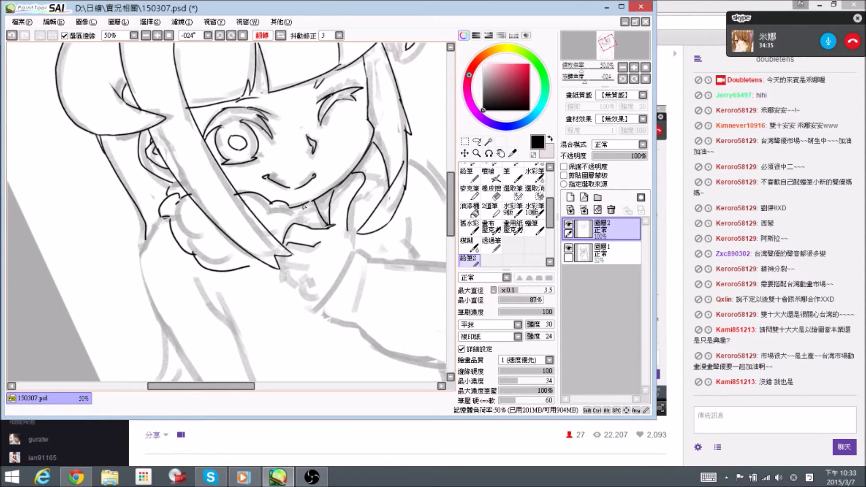
Ink the wrist line of the raised hand below the collar and start the finger contour beside the long side lock
mouse_move(378, 242)
left_mouse_down()
mouse_move(361, 205)
mouse_move(351, 209)
mouse_move(360, 228)
left_mouse_up()
key("e")
key("n")
left_click_drag(397, 183, 380, 277)
mouse_move(281, 279)
left_mouse_down()
mouse_move(328, 163)
mouse_move(318, 182)
mouse_move(352, 177)
left_mouse_up()
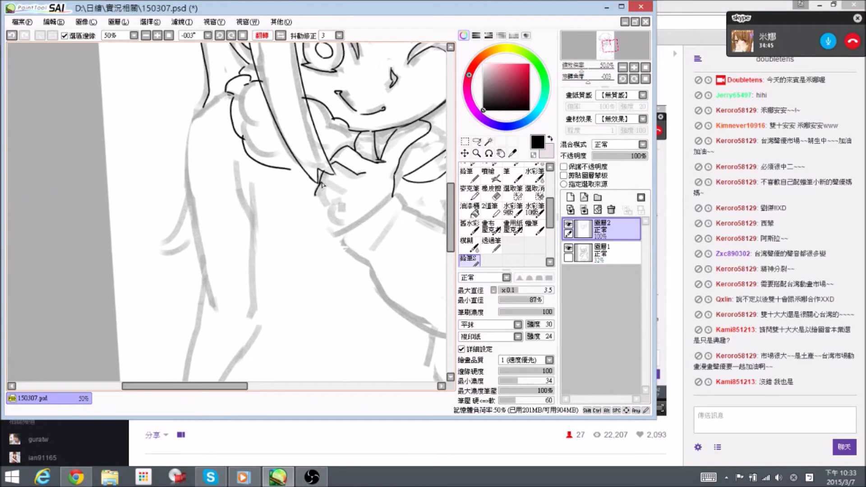
key("e")
key("e")
left_click_drag(392, 166, 332, 177)
key("e")
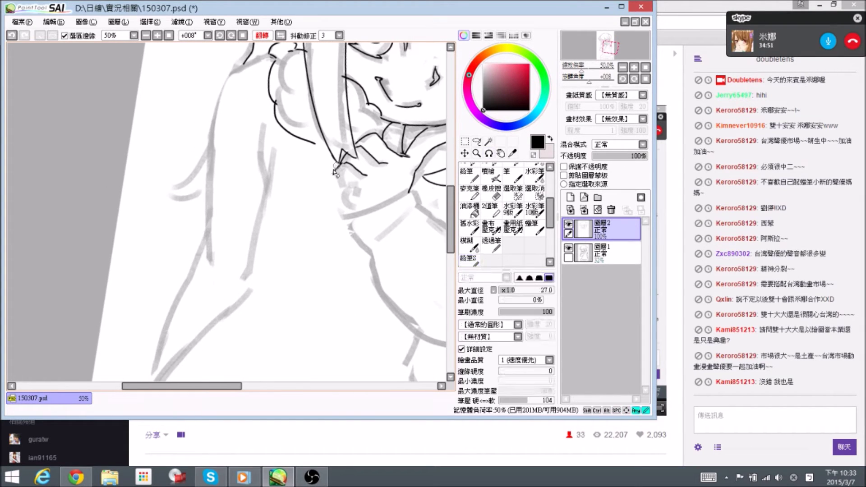
Clean the line ends at the side lock's tip, ink the upper curled fingers, and save the drawing
key("e")
left_click_drag(342, 164, 333, 178)
left_click_drag(380, 161, 393, 183)
mouse_move(337, 198)
left_mouse_down()
mouse_move(341, 206)
mouse_move(338, 157)
left_mouse_up()
key("e")
key("e")
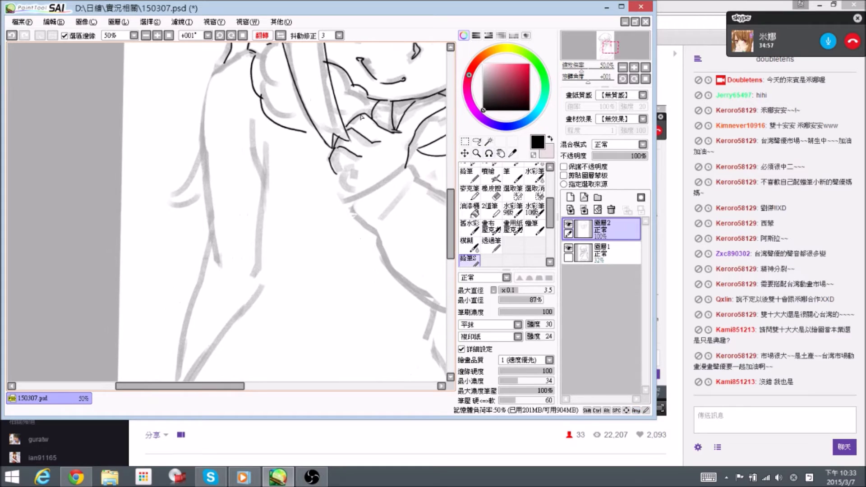
key("ctrl+s")
Ink the lower curled fingers of the raised hand and the edge of the sleeve opening at the wrist
mouse_move(387, 172)
left_mouse_down()
mouse_move(341, 163)
mouse_move(335, 171)
mouse_move(351, 171)
mouse_move(354, 184)
left_mouse_up()
mouse_move(422, 158)
left_mouse_down()
mouse_move(375, 119)
mouse_move(384, 117)
mouse_move(344, 170)
left_mouse_up()
mouse_move(413, 123)
left_mouse_down()
mouse_move(424, 135)
mouse_move(414, 153)
mouse_move(345, 185)
left_mouse_up()
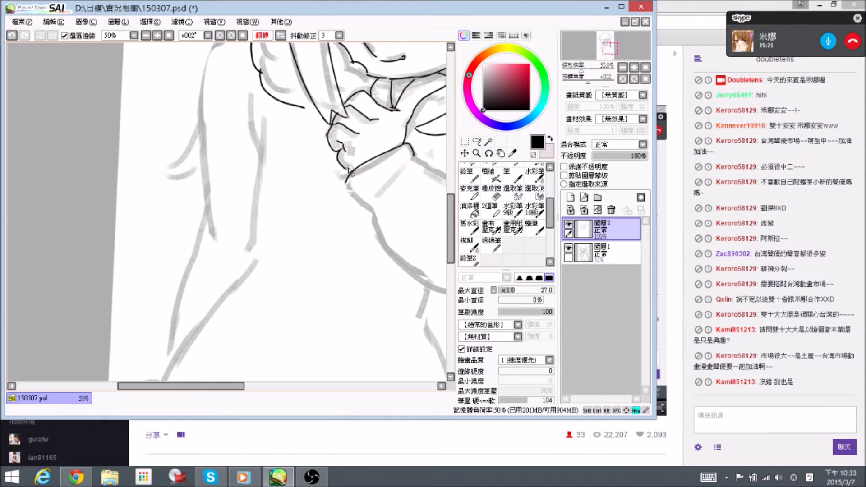
key("alt+space")
mouse_move(396, 169)
left_mouse_down()
mouse_move(387, 239)
mouse_move(352, 179)
left_mouse_up()
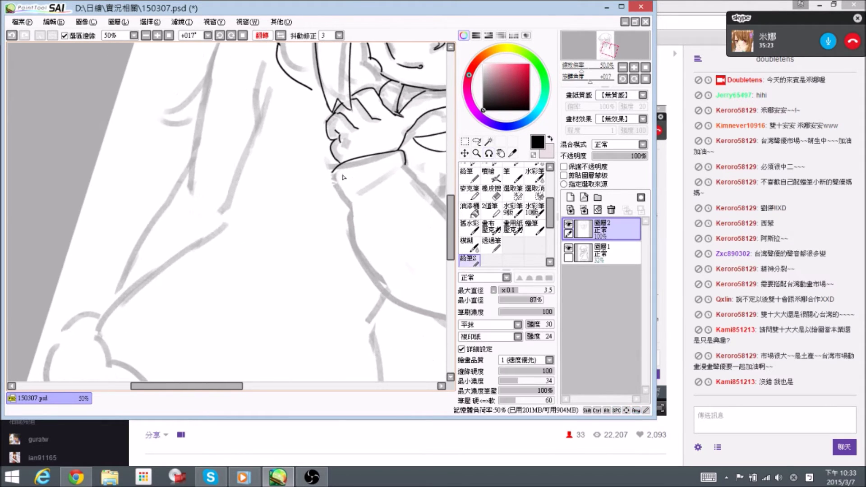
Ink the lower contour of the raised arm's sleeve from the cuff to the elbow
left_click_drag(383, 118, 332, 59)
left_click_drag(381, 149, 386, 226)
mouse_move(330, 175)
left_mouse_down()
mouse_move(303, 127)
mouse_move(284, 144)
mouse_move(293, 231)
mouse_move(347, 307)
left_mouse_up()
mouse_move(359, 190)
left_mouse_down()
mouse_move(340, 215)
mouse_move(335, 195)
left_mouse_up()
key("e")
mouse_move(275, 204)
left_mouse_down()
mouse_move(281, 237)
mouse_move(313, 297)
mouse_move(278, 228)
mouse_move(273, 180)
mouse_move(307, 305)
mouse_move(323, 310)
left_mouse_up()
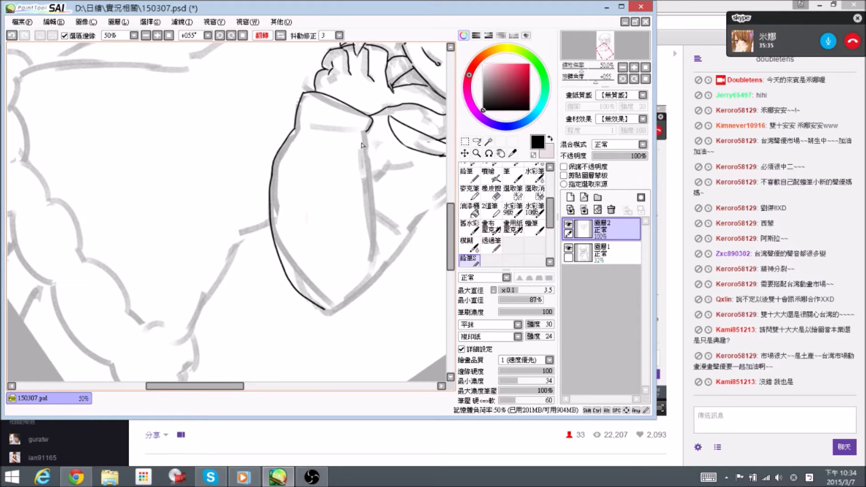
Ink the raised forearm's upper edge, close the sleeve around the elbow, and add a crease near the cuff
left_click_drag(367, 138, 379, 262)
mouse_move(348, 155)
left_mouse_down()
mouse_move(298, 98)
mouse_move(327, 130)
mouse_move(323, 109)
mouse_move(361, 109)
mouse_move(357, 129)
mouse_move(367, 145)
left_mouse_up()
right_click(378, 115, "alt")
mouse_move(379, 197)
left_mouse_down()
mouse_move(373, 176)
mouse_move(361, 225)
mouse_move(378, 200)
mouse_move(339, 209)
mouse_move(385, 199)
left_mouse_up()
key("e")
left_click_drag(363, 86, 368, 190)
left_click_drag(334, 98, 347, 121)
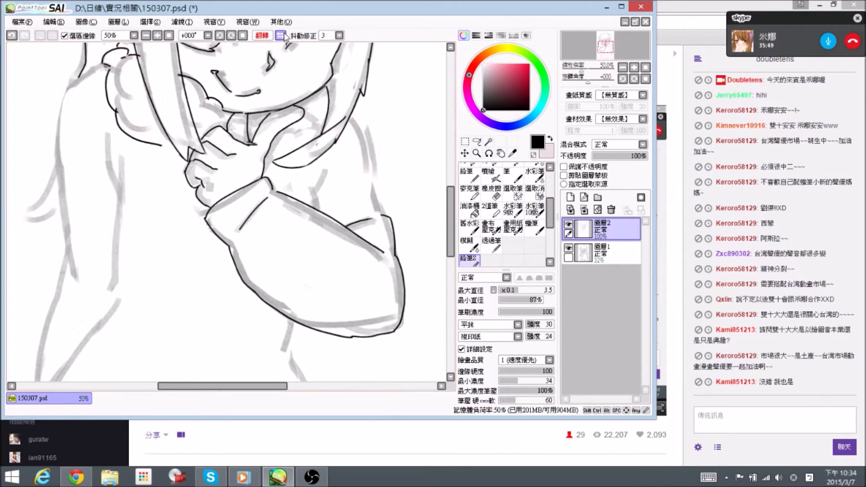
Mirror the view and ink the raised arm's shoulder and upper-arm line and the small crease at the armpit
left_click(280, 35)
left_click_drag(177, 130, 305, 144)
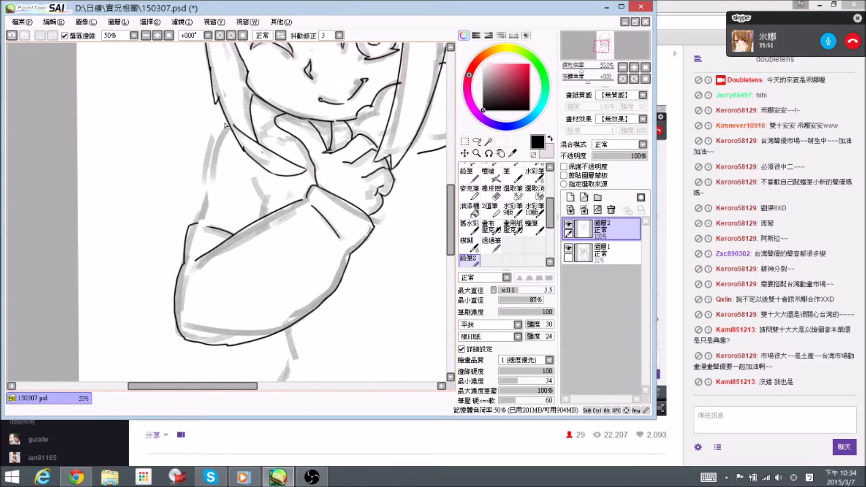
left_click_drag(228, 123, 204, 222)
left_click_drag(340, 165, 296, 136)
mouse_move(253, 168)
left_mouse_down()
mouse_move(246, 144)
mouse_move(220, 148)
mouse_move(223, 135)
mouse_move(219, 161)
left_mouse_up()
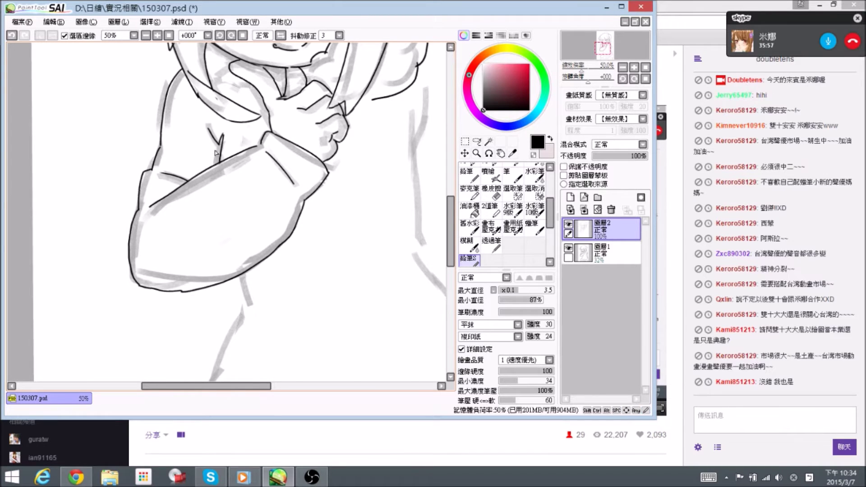
left_click_drag(264, 230, 231, 117)
left_click_drag(210, 162, 215, 192)
Ink the dress side from below the raised sleeve through the waist down to the fluffy hem
scroll(246, 172, "down", 1)
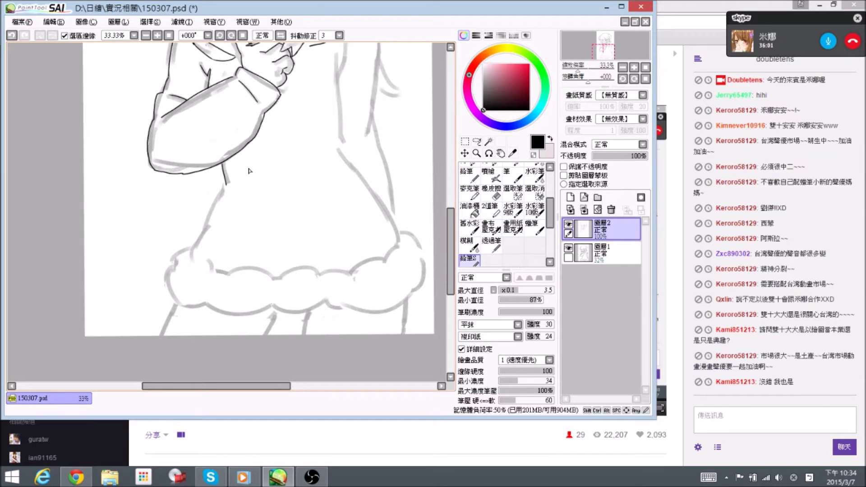
left_click_drag(244, 217, 244, 175)
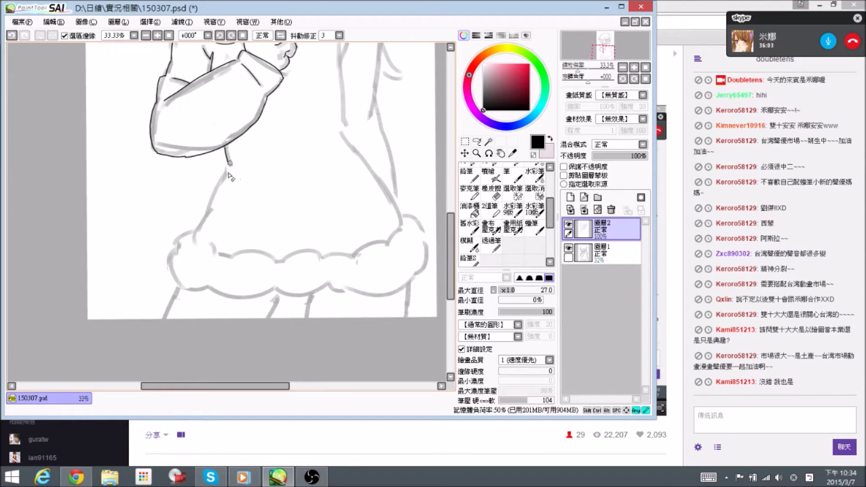
mouse_move(229, 164)
left_mouse_down()
mouse_move(203, 225)
mouse_move(249, 181)
mouse_move(238, 200)
mouse_move(253, 189)
left_mouse_up()
key("e")
left_click_drag(379, 64, 322, 145)
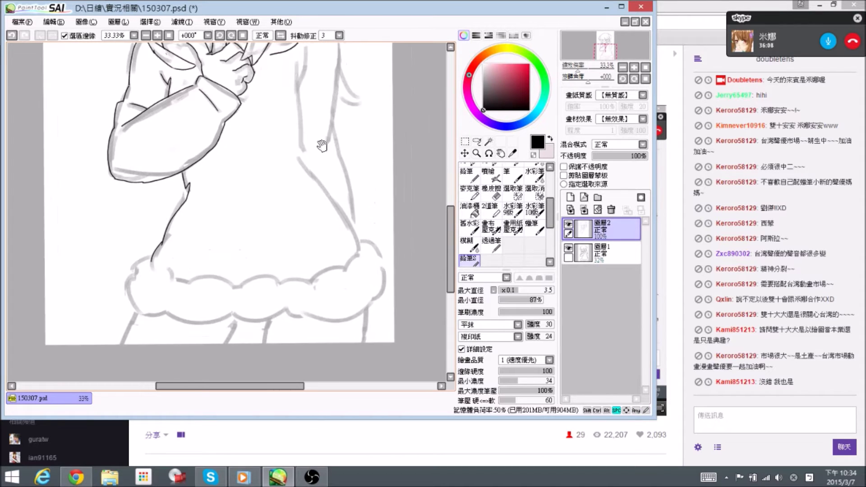
Mirror the view and retouch the dress side line below the raised sleeve
left_click(281, 36)
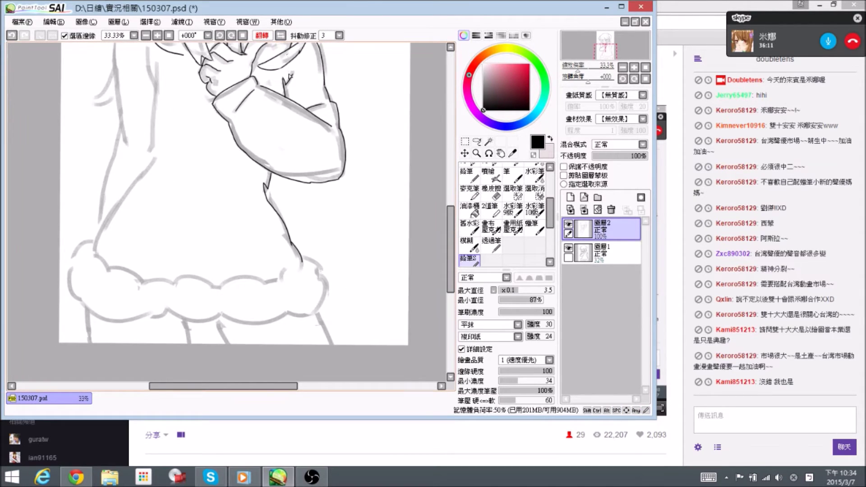
mouse_move(310, 248)
left_mouse_down()
mouse_move(288, 217)
mouse_move(297, 243)
mouse_move(279, 194)
mouse_move(292, 232)
left_mouse_up()
key("e")
key("n")
left_click_drag(247, 173, 273, 186)
left_click_drag(179, 91, 222, 184)
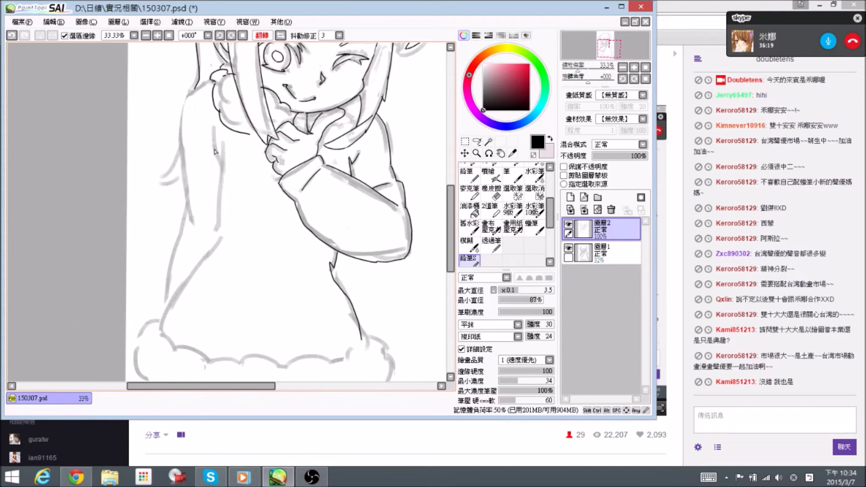
Ink the lowered arm's sleeve, its armpit crease, and the dress side line beside it down to the hem
mouse_move(214, 131)
left_mouse_down()
mouse_move(219, 164)
mouse_move(223, 142)
mouse_move(220, 238)
mouse_move(254, 159)
mouse_move(257, 106)
mouse_move(257, 180)
mouse_move(265, 169)
mouse_move(266, 141)
mouse_move(207, 232)
left_mouse_up()
key("e")
key("n")
left_click_drag(270, 120, 273, 189)
mouse_move(241, 74)
left_mouse_down()
mouse_move(247, 112)
mouse_move(235, 115)
left_mouse_up()
left_click_drag(232, 148, 236, 144)
mouse_move(240, 112)
left_mouse_down()
mouse_move(245, 227)
mouse_move(255, 162)
mouse_move(252, 148)
mouse_move(232, 268)
left_mouse_up()
left_click_drag(245, 259, 272, 201)
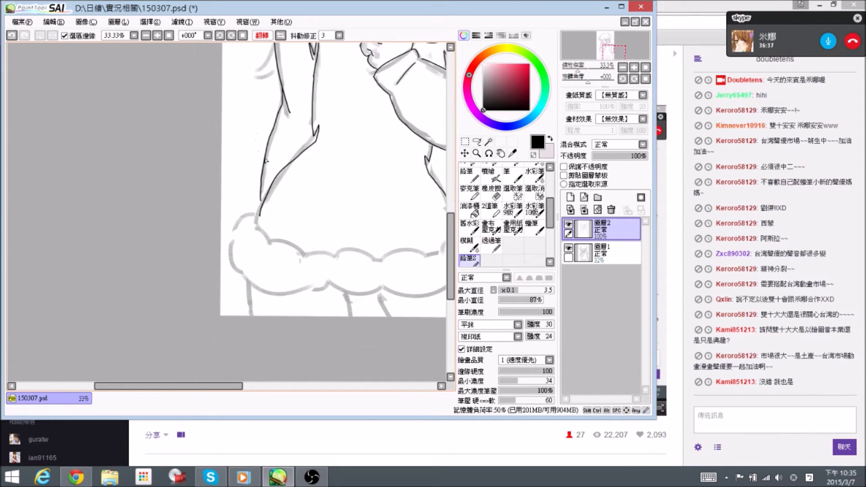
Clean the crossing line ends at the waist beside the lowered arm and retouch the skirt's side line
left_click_drag(267, 162, 272, 182)
key("e")
mouse_move(317, 163)
left_mouse_down()
mouse_move(324, 147)
mouse_move(315, 165)
left_mouse_up()
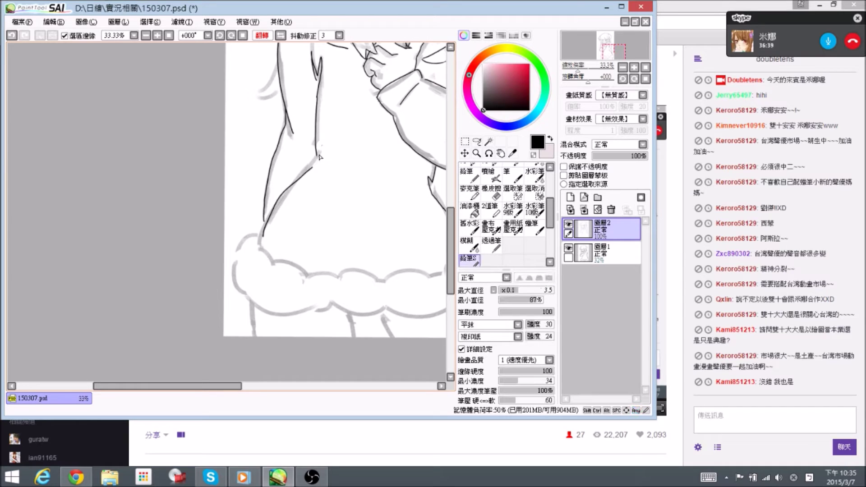
key("e")
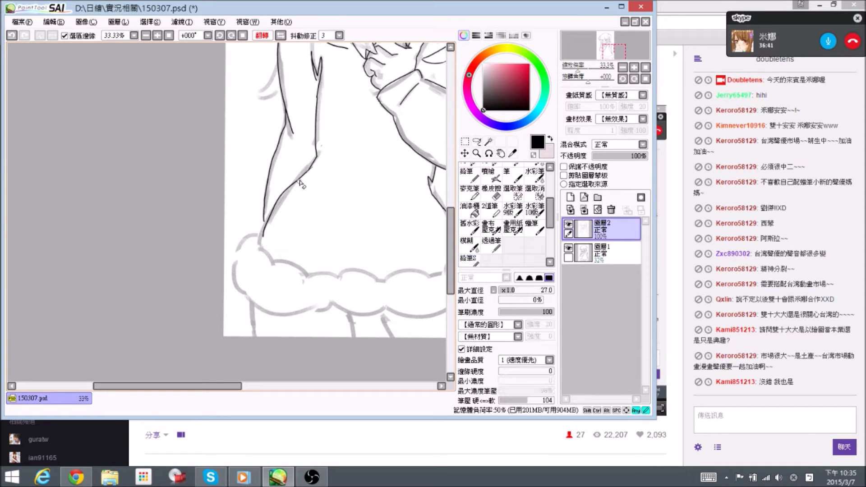
key("n")
mouse_move(312, 163)
left_mouse_down()
mouse_move(278, 212)
mouse_move(277, 196)
mouse_move(271, 208)
mouse_move(275, 229)
left_mouse_up()
Undo the last stroke, rework the skirt's side line, and ink the upper contour of the hem's first fluffy puff
key("e")
key("ctrl+z")
key("n")
key("e")
mouse_move(290, 193)
left_mouse_down()
mouse_move(261, 240)
mouse_move(273, 233)
mouse_move(261, 212)
mouse_move(278, 234)
mouse_move(277, 206)
mouse_move(268, 204)
mouse_move(263, 251)
mouse_move(270, 225)
left_mouse_up()
key("n")
key("e")
key("n")
Rotate the view and ink the outer lower contour of the fluffy hem's end puff on the lowered arm's side
key("r")
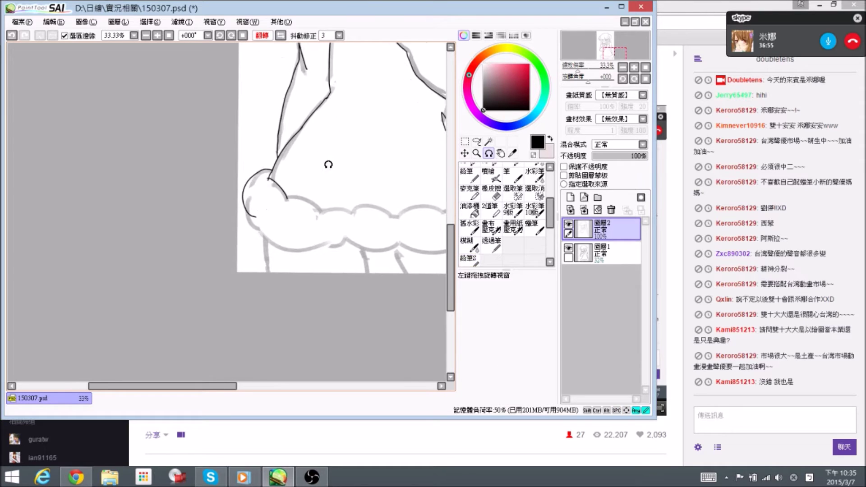
left_click_drag(326, 160, 339, 209)
key("n")
mouse_move(253, 229)
left_mouse_down()
mouse_move(252, 218)
mouse_move(295, 279)
left_mouse_up()
key("e")
key("n")
key("r")
mouse_move(338, 176)
left_mouse_down()
mouse_move(343, 166)
mouse_move(311, 120)
mouse_move(278, 117)
left_mouse_up()
key("n")
Mirror and enlarge the view, then clean and re-ink the lower edge of the hem's end puff
left_click(281, 36)
key("r")
key("space")
left_click_drag(230, 168, 334, 121)
key("ctrl+plus")
key("space")
left_click_drag(296, 163, 329, 157)
key("e")
mouse_move(294, 212)
left_mouse_down()
mouse_move(343, 208)
mouse_move(355, 194)
left_mouse_up()
key("n")
left_click_drag(289, 201, 348, 194)
key("space")
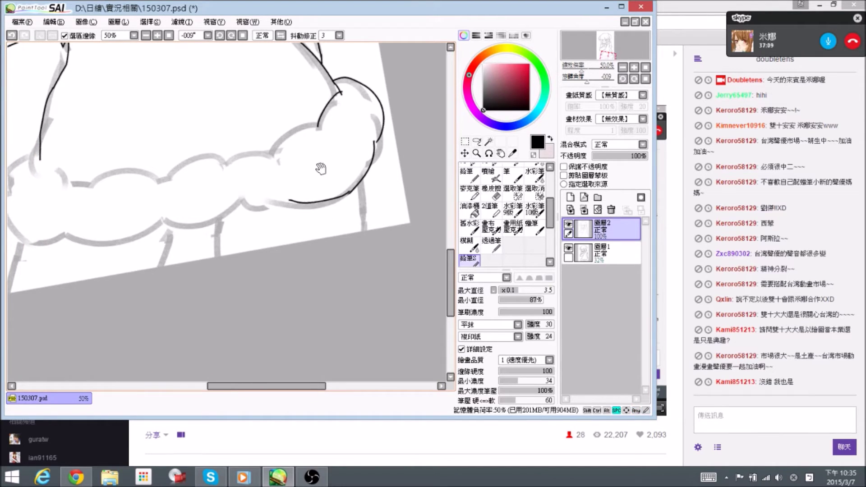
Ink the next puffs along the upper edge of the fluffy hem, starting from the end puff
left_click_drag(321, 169, 330, 173)
key("e")
mouse_move(326, 136)
left_mouse_down()
mouse_move(319, 123)
mouse_move(286, 158)
left_mouse_up()
key("n")
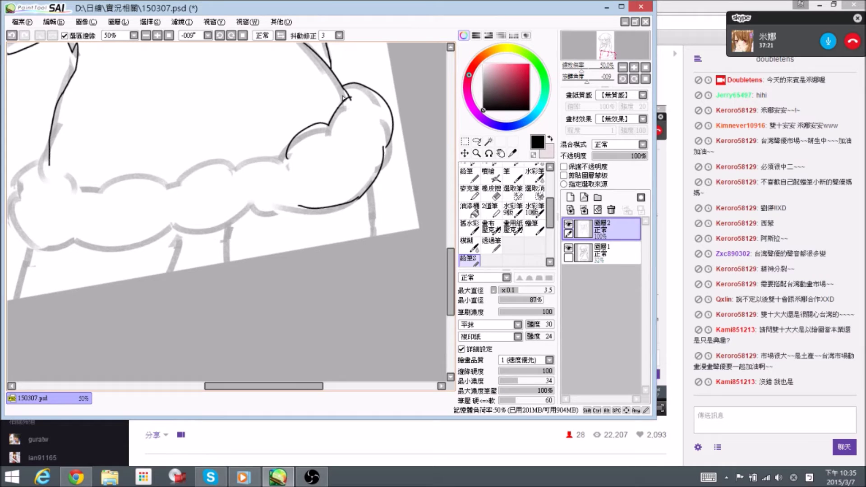
left_click_drag(337, 180, 413, 161)
key("e")
mouse_move(366, 143)
left_mouse_down()
mouse_move(359, 140)
mouse_move(372, 148)
mouse_move(381, 137)
mouse_move(342, 277)
mouse_move(304, 166)
left_mouse_up()
left_click_drag(337, 126, 355, 152)
Ink the middle puffs along the fluffy hem's lower edge and clean their overlapping ends
key("e")
mouse_move(320, 240)
left_mouse_down()
mouse_move(365, 297)
mouse_move(334, 267)
mouse_move(359, 300)
mouse_move(318, 268)
mouse_move(244, 127)
mouse_move(352, 164)
mouse_move(304, 180)
left_mouse_up()
key("n")
key("e")
key("n")
mouse_move(347, 205)
left_mouse_down()
mouse_move(362, 221)
mouse_move(307, 222)
left_mouse_up()
key("e")
key("n")
Ink the remaining puffs of the fluffy hem and its rounded end on the raised arm's side
mouse_move(315, 178)
left_mouse_down()
mouse_move(332, 190)
mouse_move(251, 193)
left_mouse_up()
key("e")
key("n")
mouse_move(323, 237)
left_mouse_down()
mouse_move(336, 228)
mouse_move(325, 240)
mouse_move(249, 235)
left_mouse_up()
mouse_move(250, 178)
left_mouse_down()
mouse_move(267, 183)
mouse_move(234, 157)
mouse_move(201, 211)
mouse_move(216, 236)
mouse_move(262, 246)
left_mouse_up()
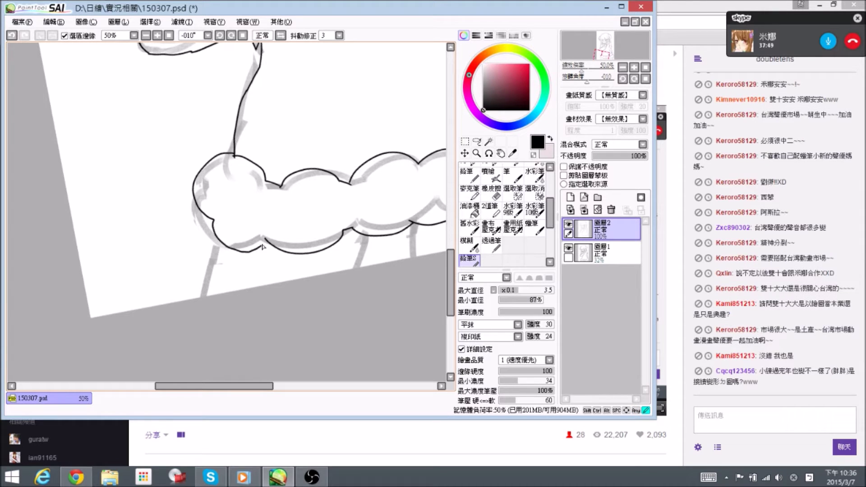
left_click_drag(309, 203, 304, 240)
left_click_drag(252, 255, 242, 240)
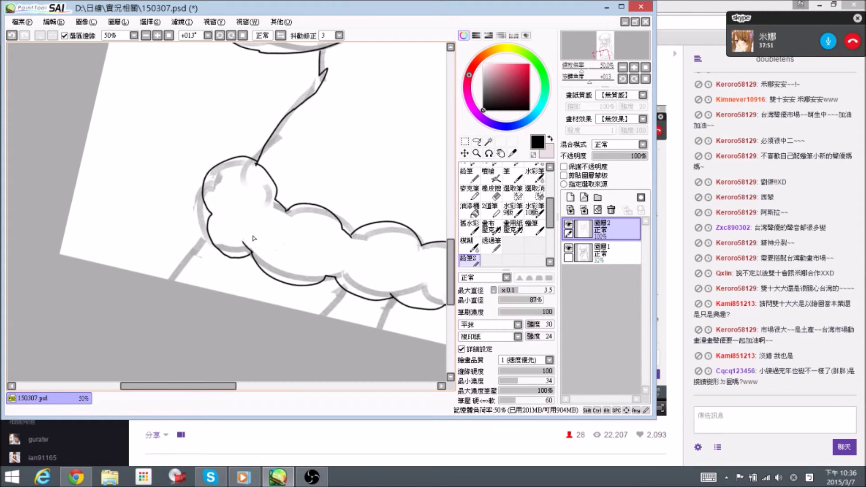
Rotate and reduce the view and clean up the overlapping line ends on the fluffy hem
left_click_drag(320, 197, 319, 162)
scroll(317, 97, "down", 2)
mouse_move(385, 193)
left_mouse_down()
mouse_move(351, 184)
mouse_move(388, 232)
left_mouse_up()
key("e")
mouse_move(300, 149)
left_mouse_down()
mouse_move(310, 134)
mouse_move(292, 184)
mouse_move(313, 152)
left_mouse_up()
key("n")
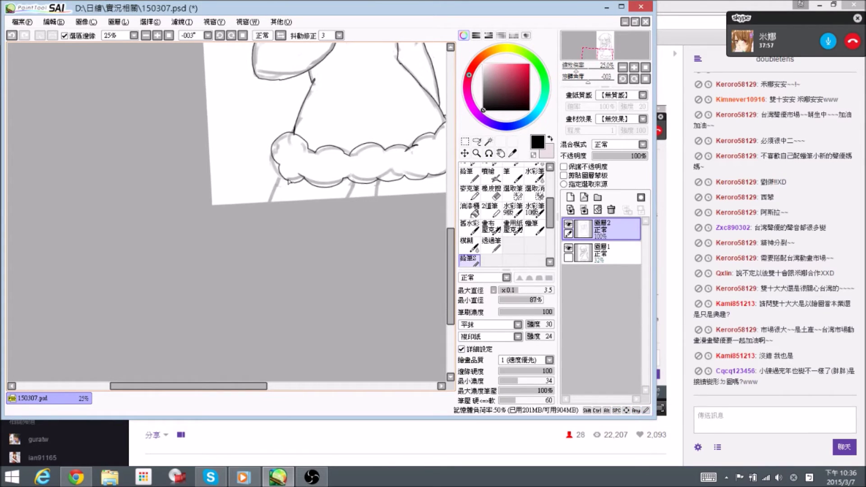
Ink the leg lines from the fluffy hem down to the canvas edge and save the drawing
left_click_drag(281, 175, 273, 203)
left_click_drag(341, 209, 332, 235)
left_click_drag(375, 210, 372, 235)
mouse_move(378, 171)
left_mouse_down()
mouse_move(381, 231)
mouse_move(357, 228)
mouse_move(364, 257)
mouse_move(372, 233)
left_mouse_up()
key("e")
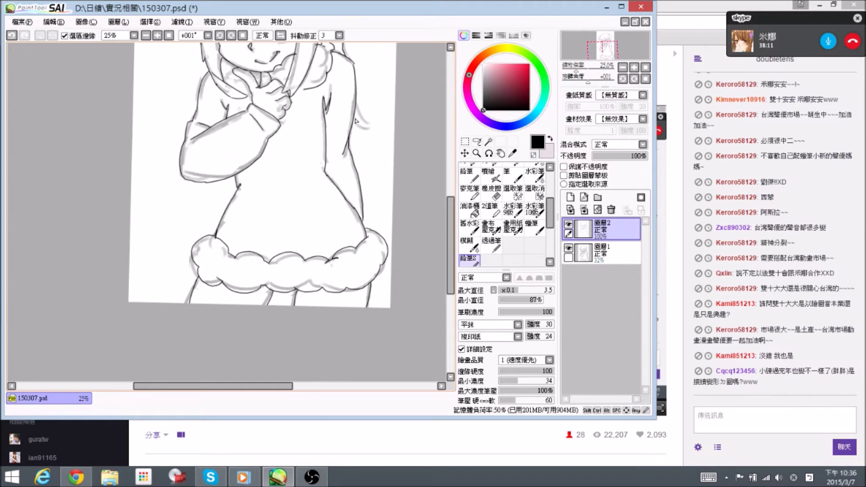
key("ctrl+s")
Mirror the view and clean up the skirt's side line between the waist and the lowered arm
left_click(262, 35)
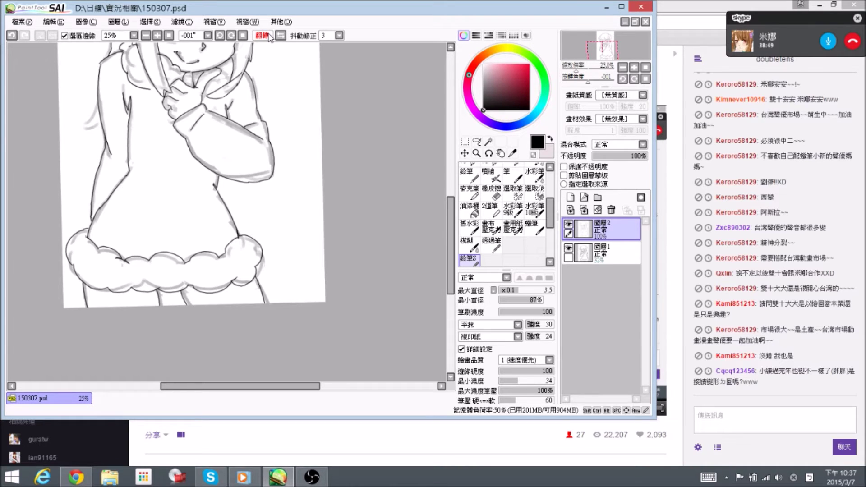
key("ctrl+plus")
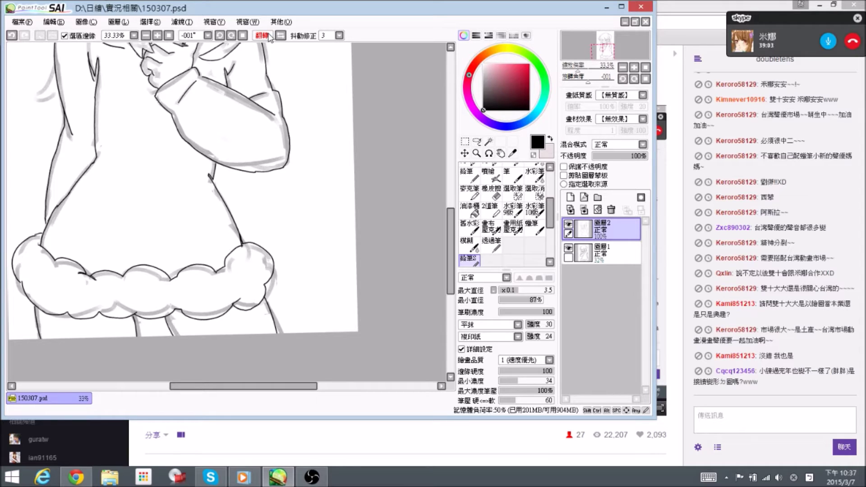
left_click_drag(155, 157, 231, 87)
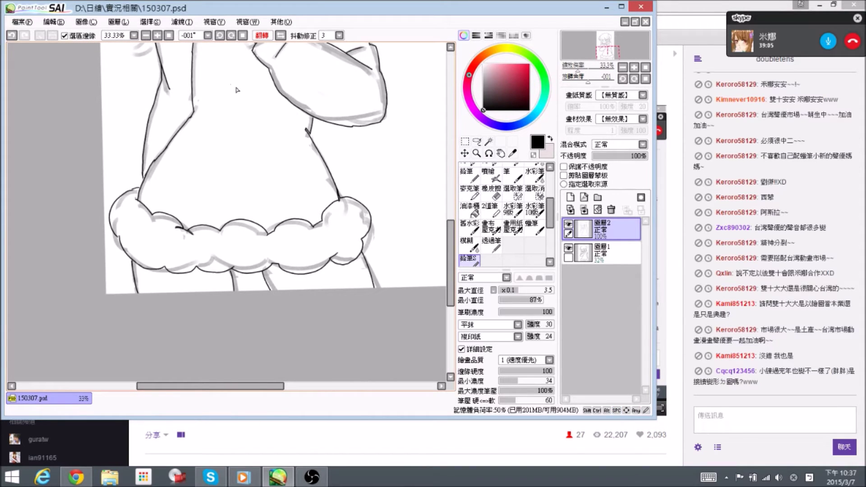
mouse_move(156, 127)
left_mouse_down()
mouse_move(167, 129)
mouse_move(165, 172)
left_mouse_up()
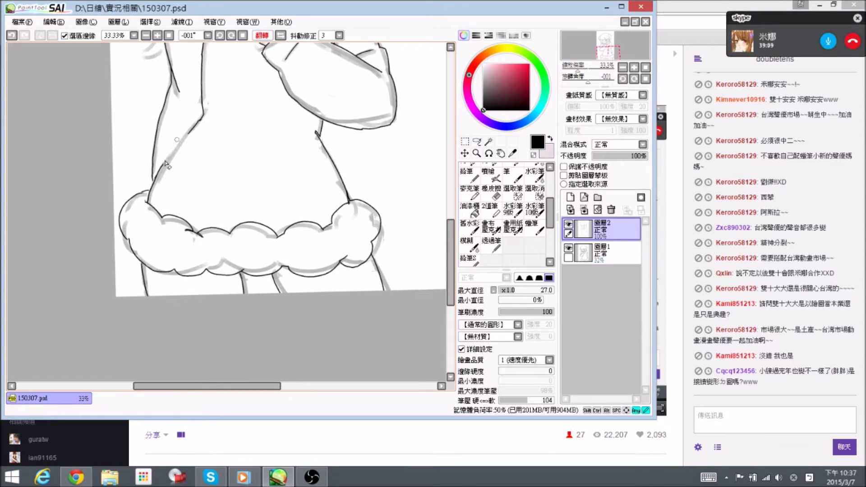
left_click_drag(203, 115, 163, 160)
key("e")
Ink the pointed hair tips behind the lowered arm and the long back hair strand beside the face
mouse_move(249, 130)
left_mouse_down()
mouse_move(248, 219)
mouse_move(265, 309)
left_mouse_up()
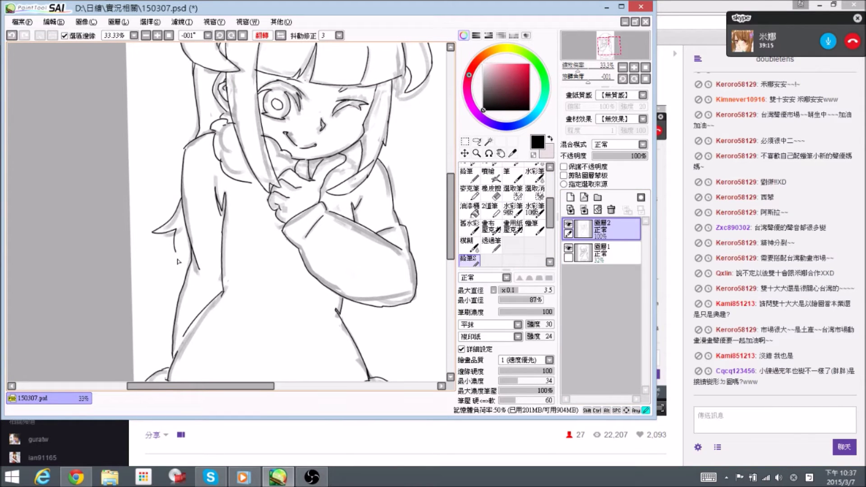
left_click_drag(187, 173, 189, 194)
key("e")
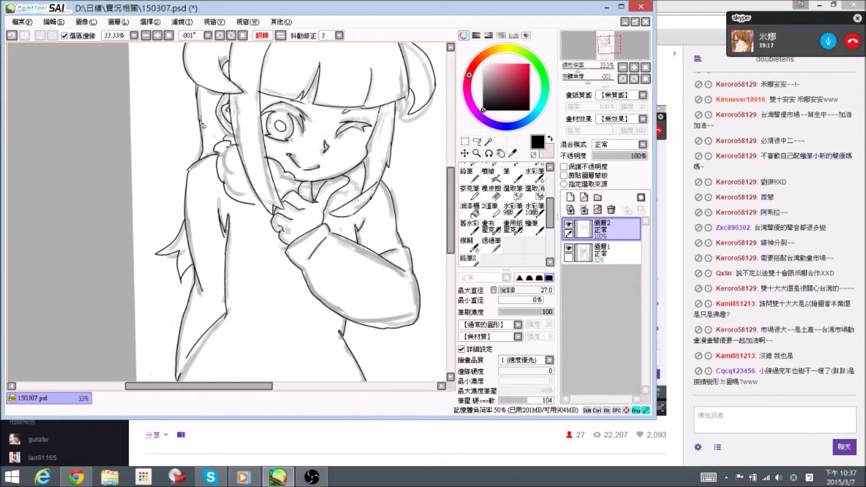
key("n")
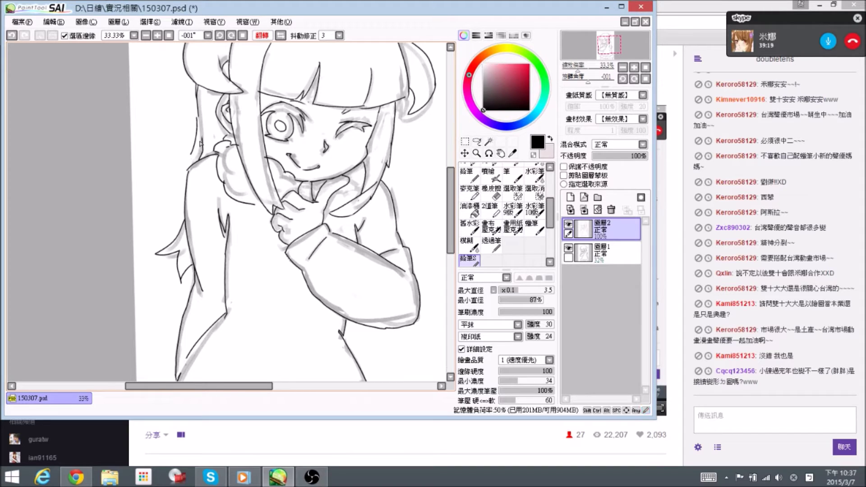
Restore the unmirrored, unrotated view, hide the faded sketch layer, and check the line art on its own
left_click(243, 36)
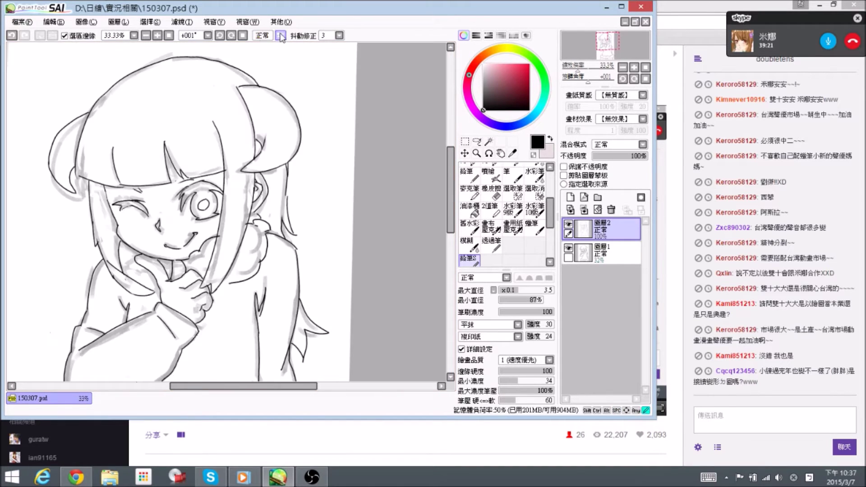
left_click(243, 36)
scroll(278, 56, "down", 2)
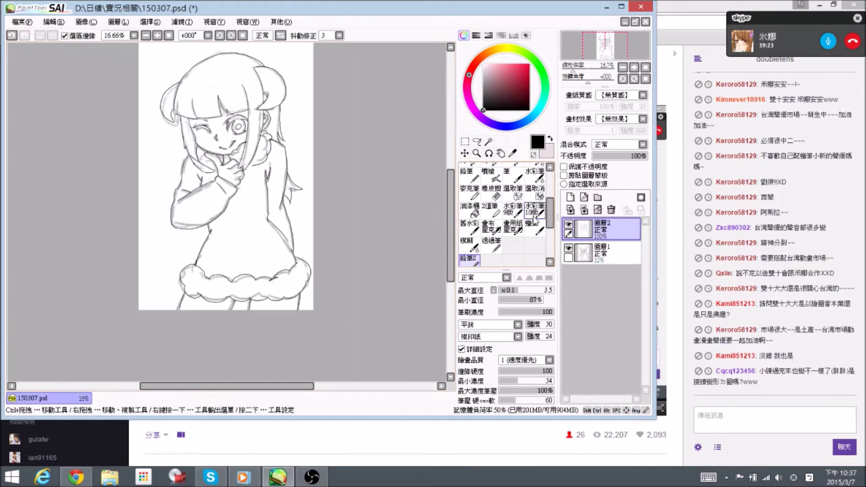
left_click(568, 249)
key("ctrl+minus")
key("ctrl+plus")
key("ctrl+plus")
key("ctrl+plus")
left_click_drag(550, 217, 549, 199)
key("space")
mouse_move(345, 271)
left_mouse_down()
mouse_move(340, 263)
mouse_move(360, 300)
left_mouse_up()
key("e")
key("n")
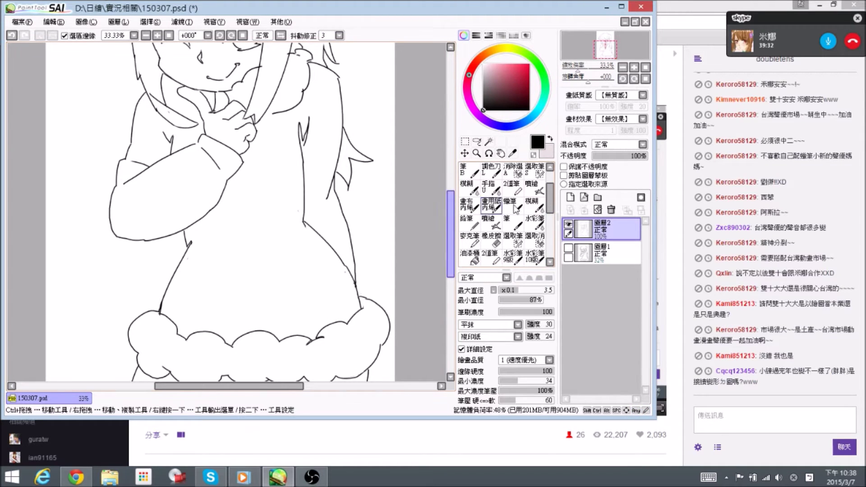
Select the open eye on the line art layer and adjust it with a free transform
left_click(537, 174)
key("space")
mouse_move(219, 46)
left_mouse_down()
mouse_move(250, 156)
mouse_move(192, 146)
mouse_move(231, 157)
mouse_move(236, 149)
mouse_move(230, 159)
mouse_move(217, 147)
mouse_move(270, 156)
mouse_move(259, 145)
mouse_move(281, 130)
mouse_move(291, 135)
mouse_move(284, 151)
mouse_move(244, 155)
left_mouse_up()
key("ctrl+t")
key("Return")
key("s")
key("ctrl+t")
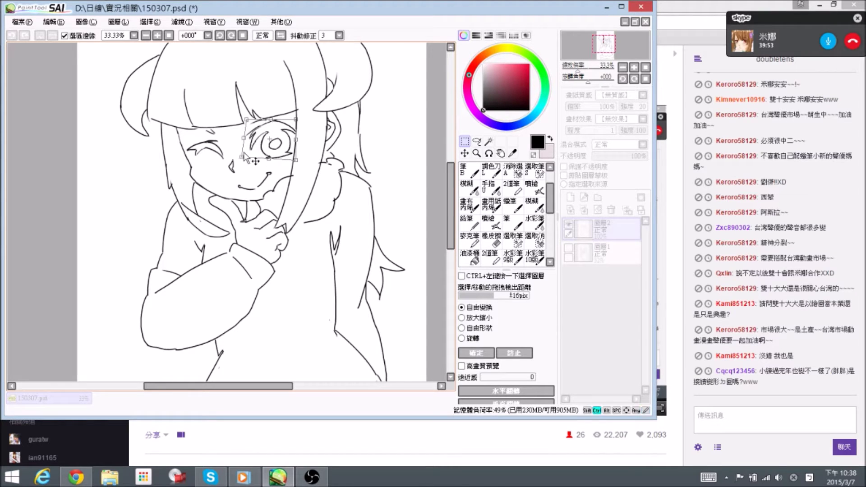
key("Return")
Select the smiling mouth line and adjust it with a free transform
mouse_move(272, 182)
left_mouse_down()
mouse_move(266, 175)
mouse_move(246, 185)
mouse_move(260, 174)
left_mouse_up()
key("ctrl+t")
key("Return")
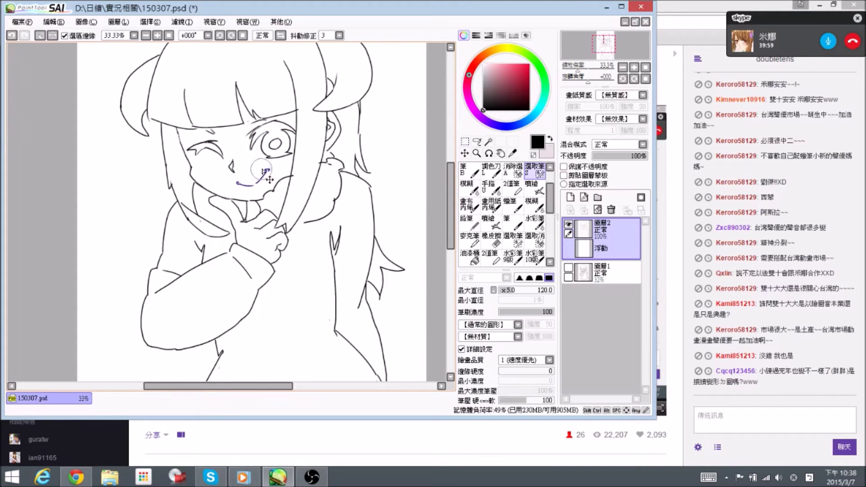
Mirror the view of the whole figure and choose the pencil brush for correcting the line art
scroll(311, 104, "down", 1)
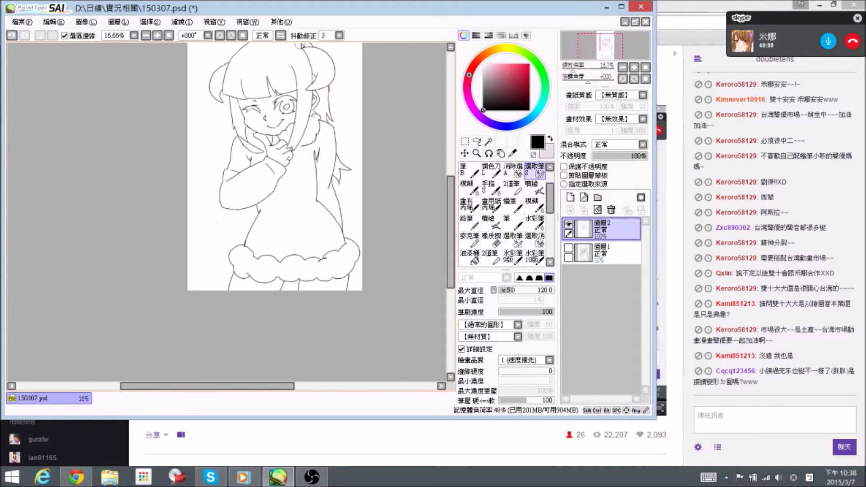
left_click(281, 36)
left_click_drag(234, 155, 348, 150)
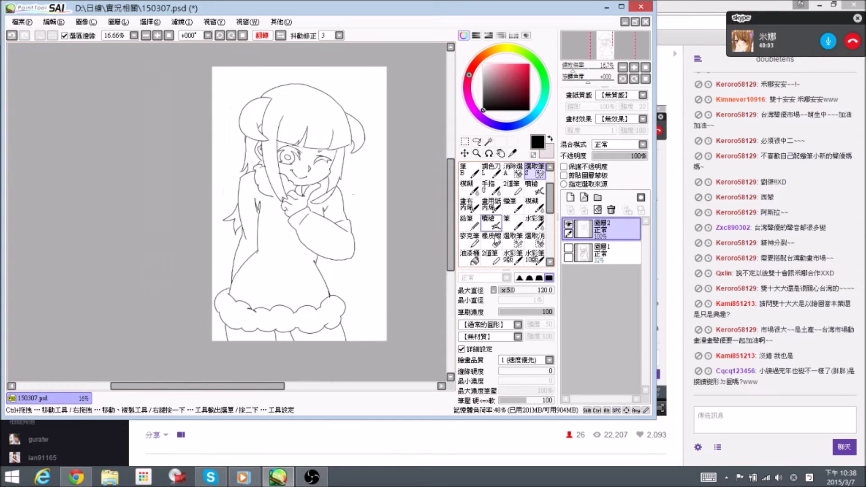
scroll(539, 192, "down", 4)
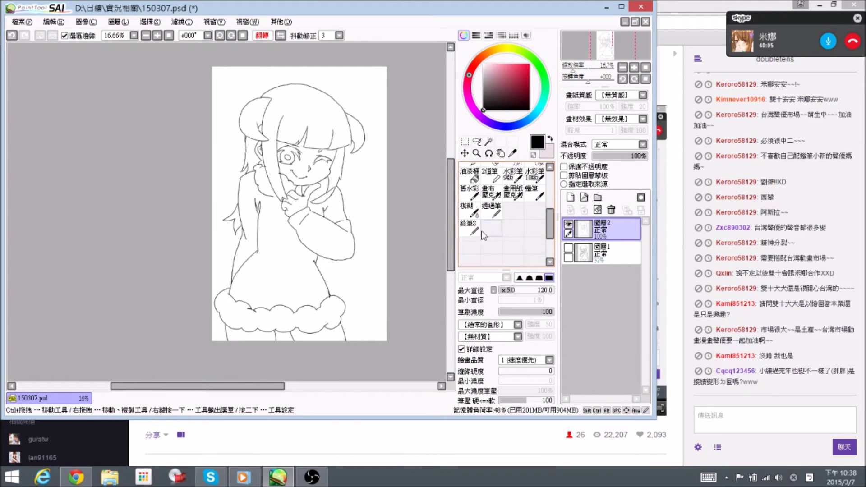
left_click(470, 228)
Erase the long back hair strand between the hair bun and the shoulder, and return to the pencil brush to redraw it
scroll(255, 141, "up", 1)
key("space")
mouse_move(218, 172)
left_mouse_down()
mouse_move(285, 200)
mouse_move(271, 198)
mouse_move(296, 196)
mouse_move(323, 213)
mouse_move(330, 206)
mouse_move(328, 218)
mouse_move(335, 198)
mouse_move(296, 156)
mouse_move(283, 186)
mouse_move(298, 170)
left_mouse_up()
key("e")
key("space")
key("ctrl+z")
key("space")
key("e")
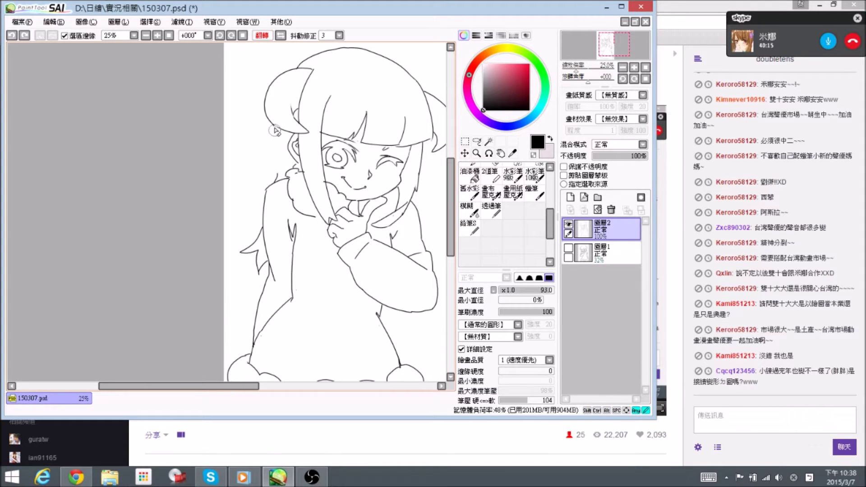
key("n")
key("space")
left_click_drag(295, 167, 292, 168)
key("e")
left_click_drag(269, 140, 272, 172)
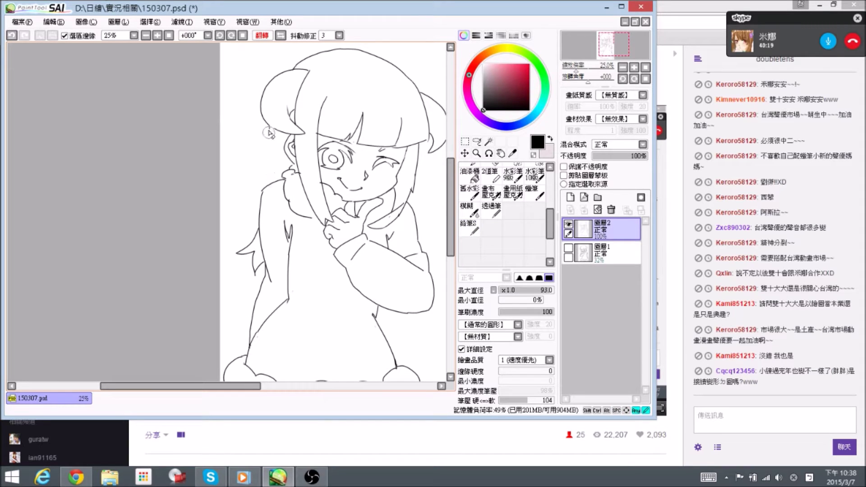
key("n")
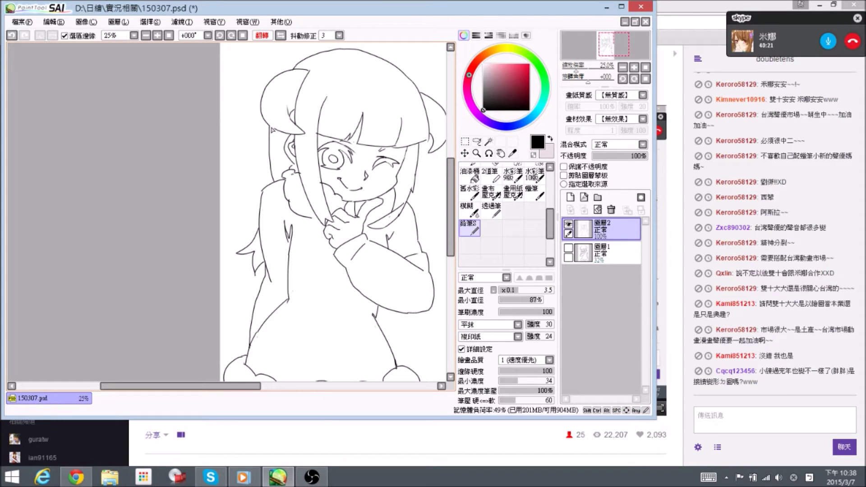
Touch up the lower end of the side hair strand beside the small hair bun, using the eraser and pencil
left_click_drag(303, 134, 275, 118)
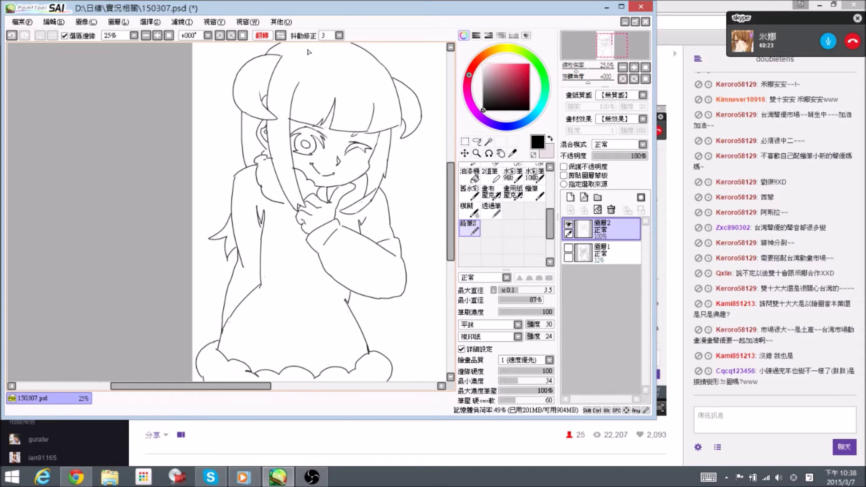
key("space")
left_click_drag(239, 193, 244, 194)
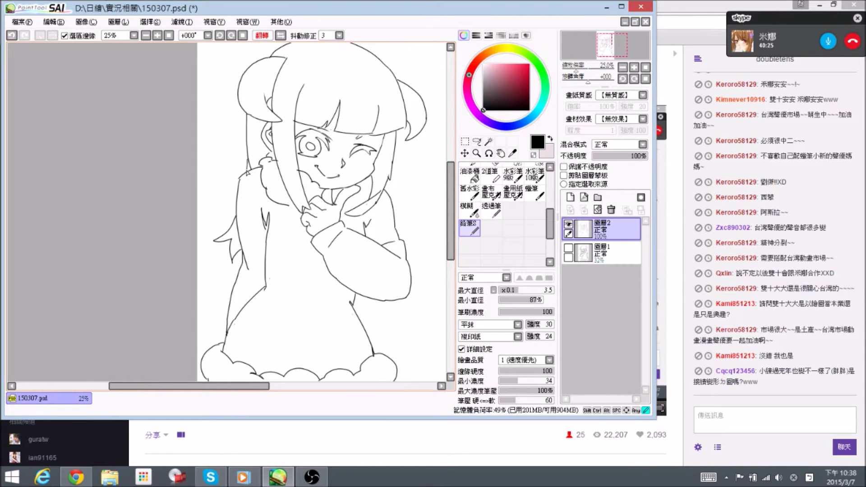
left_click_drag(373, 118, 312, 156)
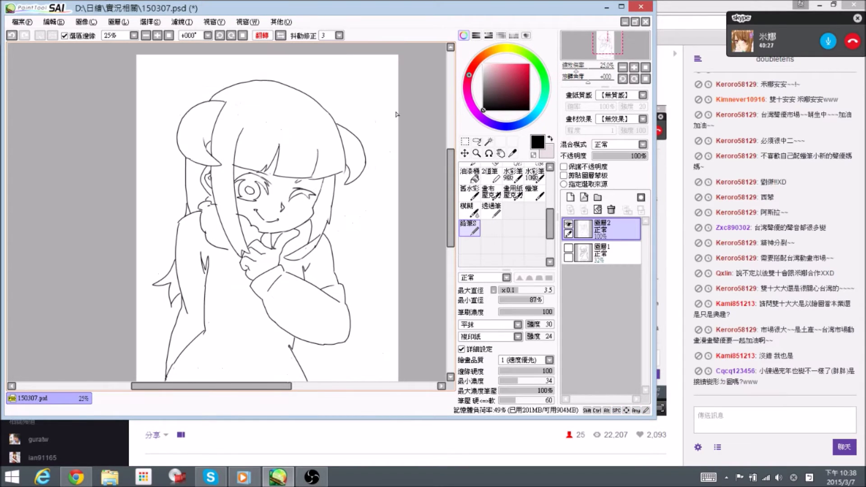
scroll(357, 106, "up", 3)
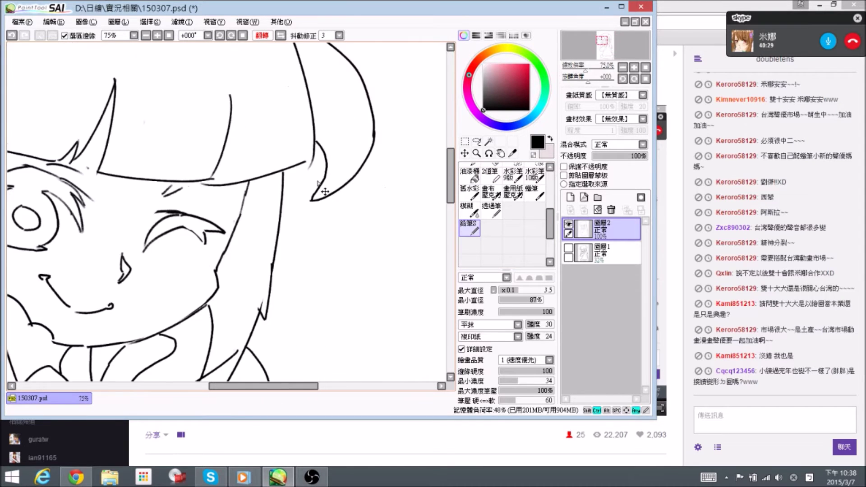
key("space")
left_click_drag(315, 174, 330, 187)
key("e")
key("n")
key("space")
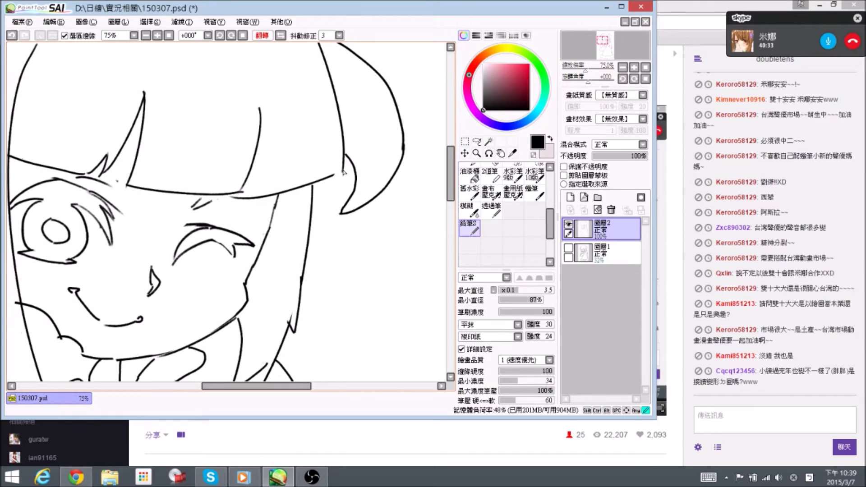
Join the fringe's lower edge to the side strand at its outer corner near the bun
key("space")
left_click_drag(235, 202, 309, 191)
key("e")
key("n")
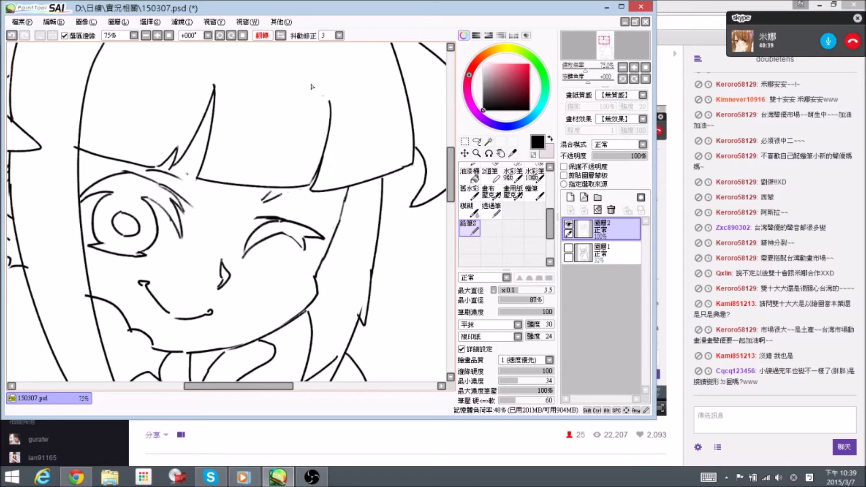
Flip the canvas view horizontally, tilt it slightly and tidy the ends of the fringe lines
left_click(280, 35)
key("alt+space")
left_click_drag(343, 120, 359, 140)
key("space")
mouse_move(273, 92)
left_mouse_down()
mouse_move(296, 155)
mouse_move(283, 109)
left_mouse_up()
key("e")
key("n")
key("space")
mouse_move(170, 116)
left_mouse_down()
mouse_move(189, 135)
mouse_move(293, 170)
left_mouse_up()
Trim the overshooting fringe line where it meets the long front lock beside the open eye
key("space")
left_click_drag(402, 176, 273, 89)
mouse_move(307, 218)
left_mouse_down()
mouse_move(299, 203)
mouse_move(271, 199)
mouse_move(290, 194)
left_mouse_up()
key("e")
key("n")
key("e")
key("space")
key("e")
mouse_move(344, 188)
left_mouse_down()
mouse_move(290, 156)
mouse_move(334, 152)
mouse_move(331, 160)
left_mouse_up()
key("n")
Clean up the outline of the long front lock from the fringe down past the cheek
key("space")
left_click_drag(344, 103, 344, 201)
key("e")
left_click_drag(333, 274, 339, 122)
key("n")
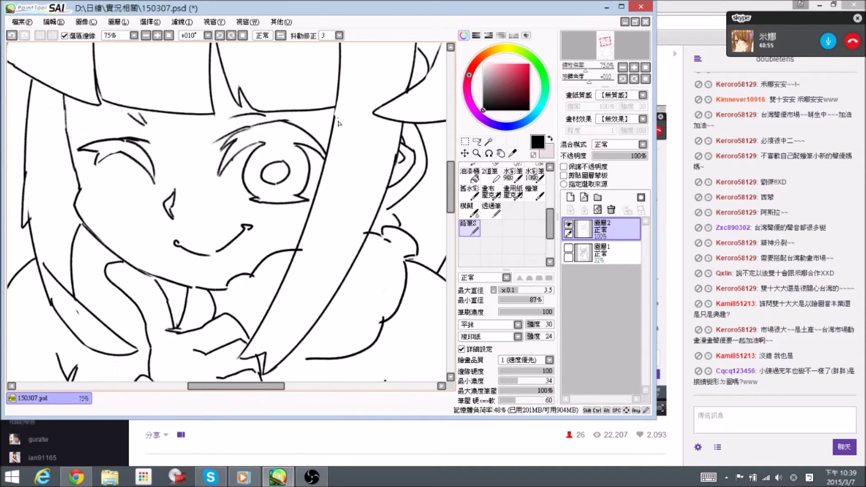
left_click_drag(328, 164, 333, 154)
left_click_drag(325, 186, 354, 104)
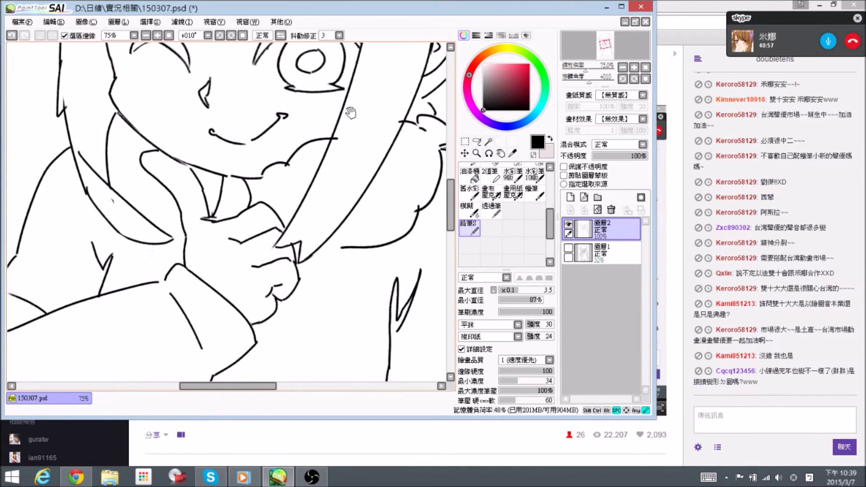
key("e")
left_click_drag(379, 129, 345, 166)
key("n")
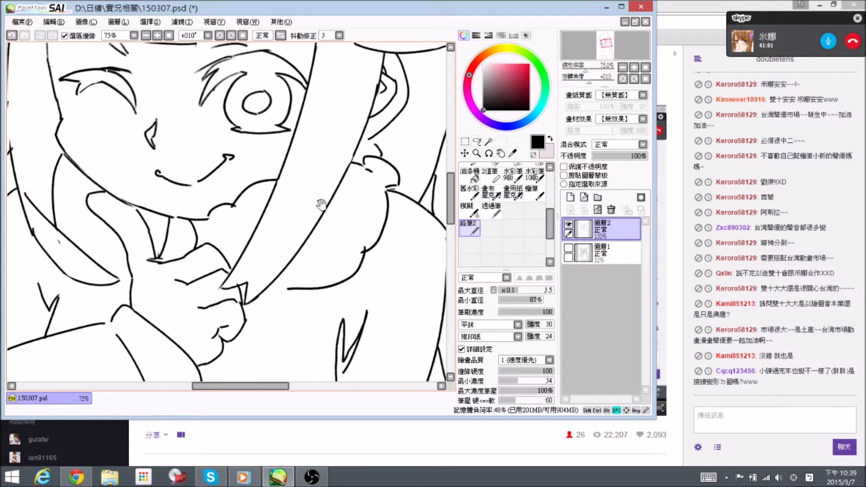
Close the gap at the large hair bun's upper corner and tidy the junction with the top of the head
left_click_drag(311, 224, 375, 120)
left_click_drag(403, 59, 303, 185)
mouse_move(335, 135)
left_mouse_down()
mouse_move(301, 180)
mouse_move(279, 238)
left_mouse_up()
left_click_drag(305, 90, 315, 158)
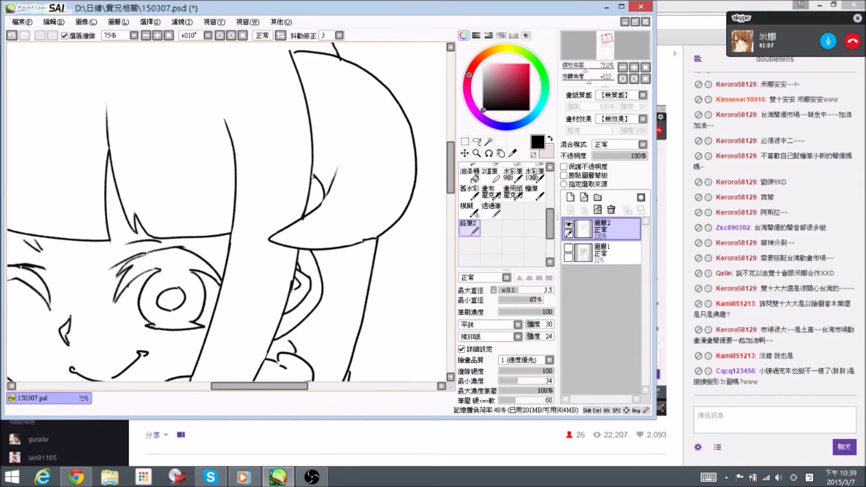
left_click_drag(305, 57, 319, 177)
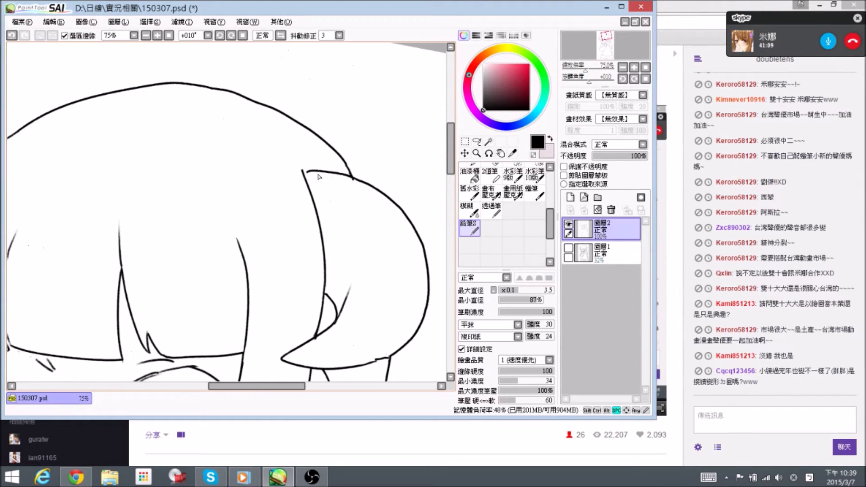
key("e")
key("e")
left_click_drag(352, 180, 355, 184)
key("n")
left_click_drag(334, 184, 351, 125)
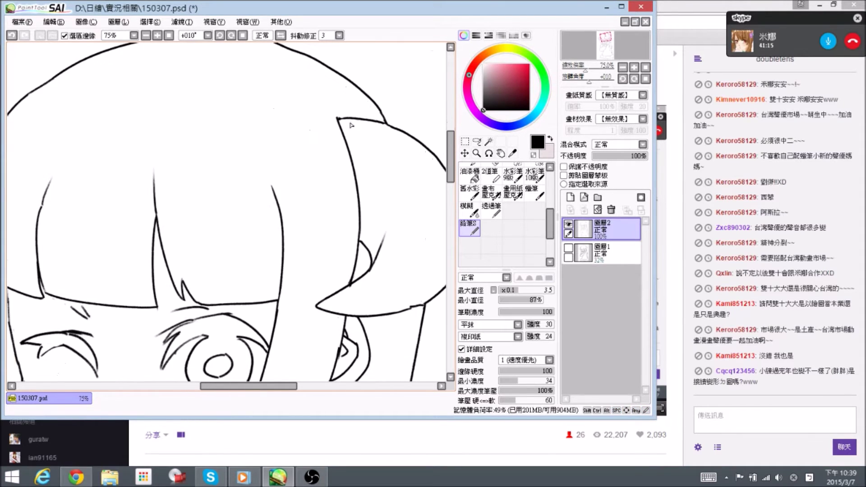
key("e")
key("n")
Mend the broken face contour beside the winking eye, from the fringe down to the cheek
left_click_drag(262, 237, 353, 155)
left_click_drag(159, 138, 294, 158)
left_click_drag(235, 81, 321, 116)
left_click_drag(285, 204, 261, 129)
left_click_drag(314, 210, 280, 183)
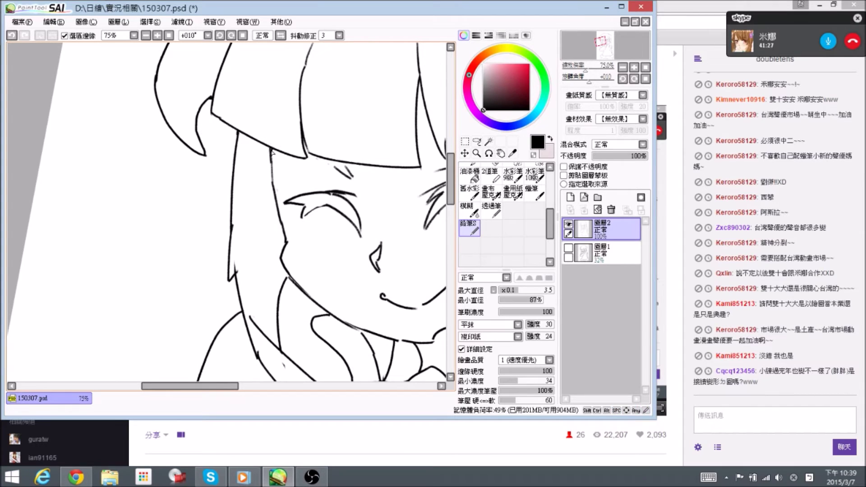
left_click_drag(271, 165, 273, 180)
mouse_move(288, 251)
left_mouse_down()
mouse_move(280, 194)
mouse_move(280, 204)
left_mouse_up()
key("e")
key("n")
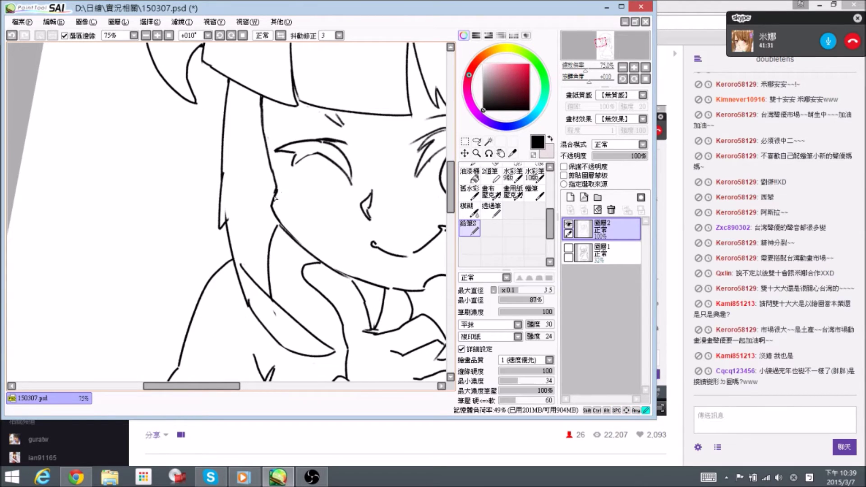
Erase and redraw the pointed tip of the side hair strand next to the cheek
left_click_drag(318, 184, 269, 218)
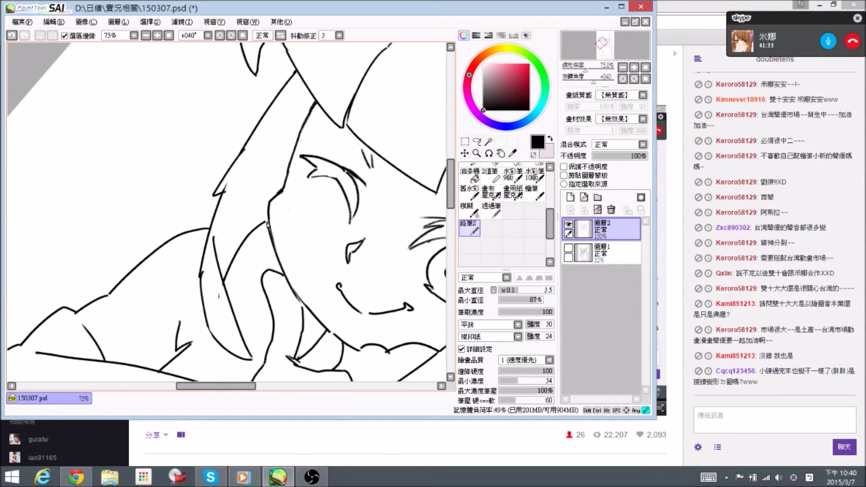
left_click_drag(307, 169, 291, 93)
key("e")
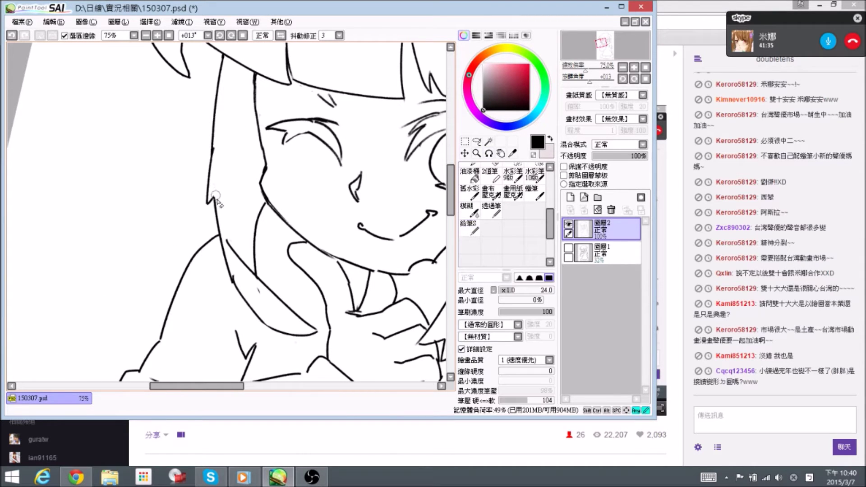
key("n")
left_click_drag(242, 140, 250, 120)
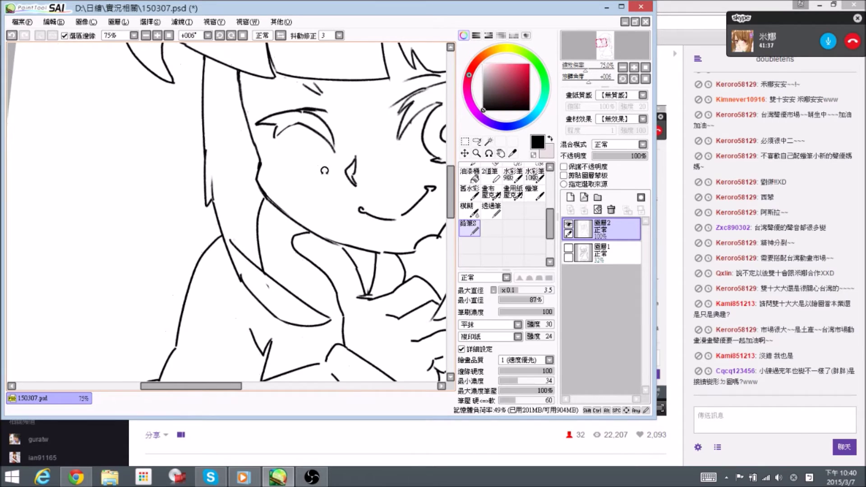
Smooth the lower outline of the side lock above the shoulder, then reset the canvas rotation
left_click_drag(325, 170, 334, 198)
key("e")
mouse_move(243, 280)
left_mouse_down()
mouse_move(213, 244)
mouse_move(232, 297)
left_mouse_up()
key("n")
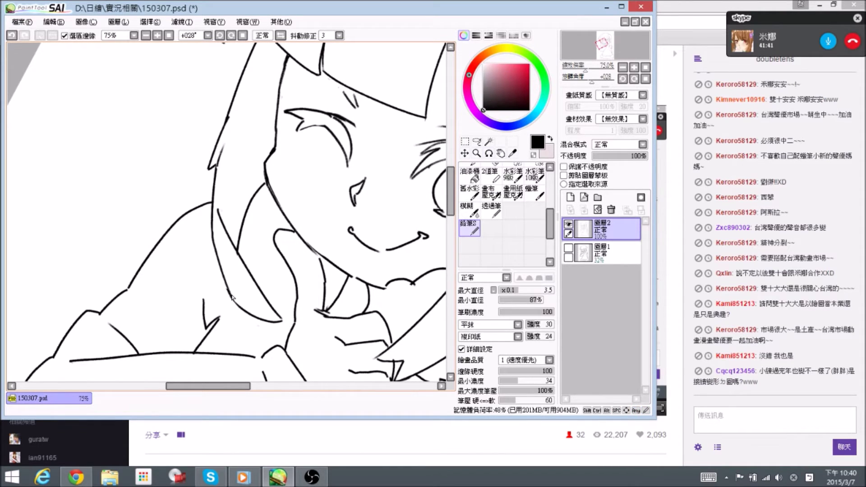
right_click(255, 129, "alt")
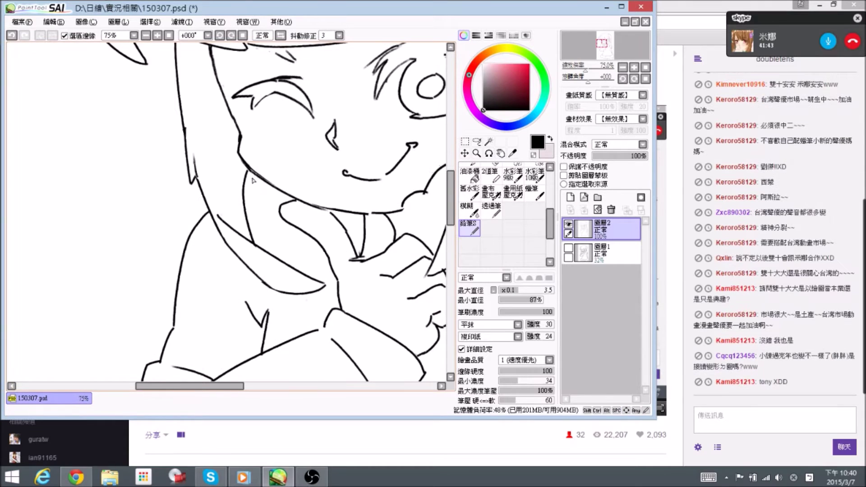
Connect the open line ends of the raised arm's sleeve and cuff, and clean the cuff's corner
left_click_drag(200, 207, 243, 185)
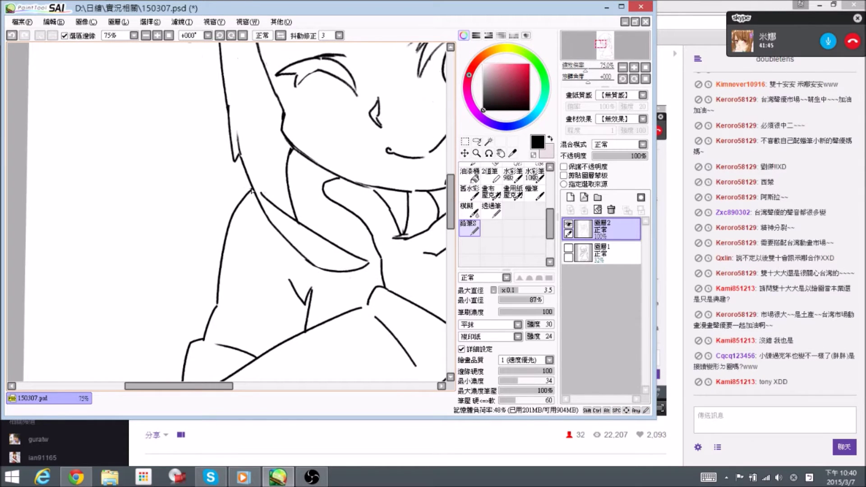
left_click_drag(219, 308, 248, 203)
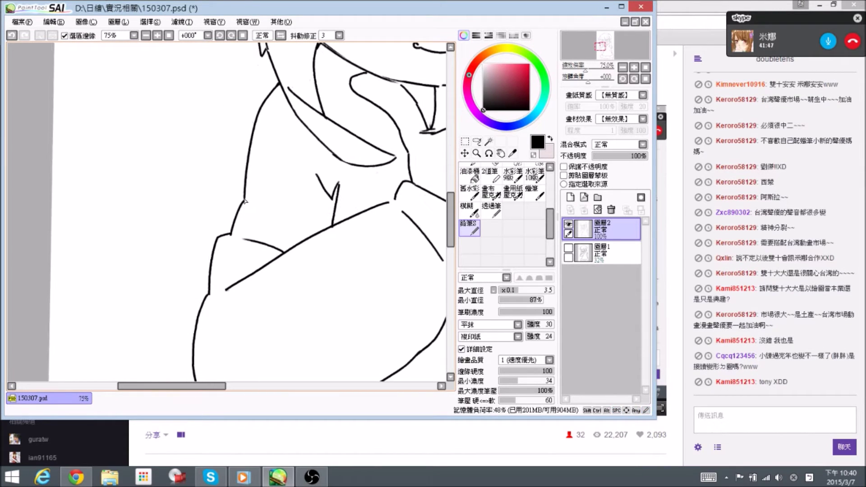
left_click_drag(315, 207, 293, 172)
left_click_drag(233, 234, 290, 178)
left_click_drag(289, 269, 245, 185)
left_click_drag(365, 146, 229, 231)
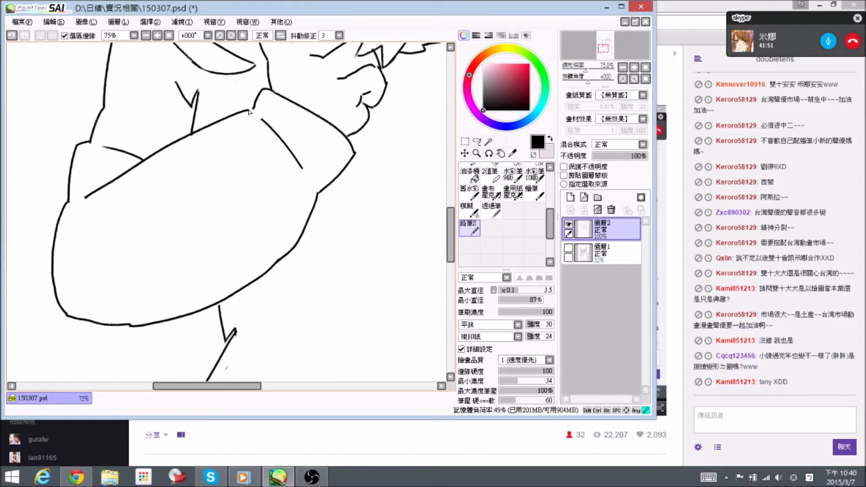
key("e")
mouse_move(366, 155)
left_mouse_down()
mouse_move(327, 170)
mouse_move(335, 166)
left_mouse_up()
left_click_drag(185, 330, 206, 270)
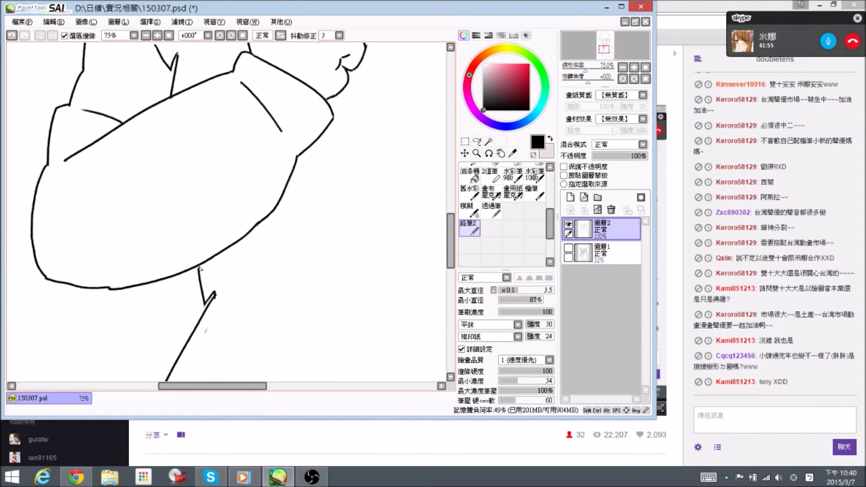
left_click_drag(206, 307, 216, 249)
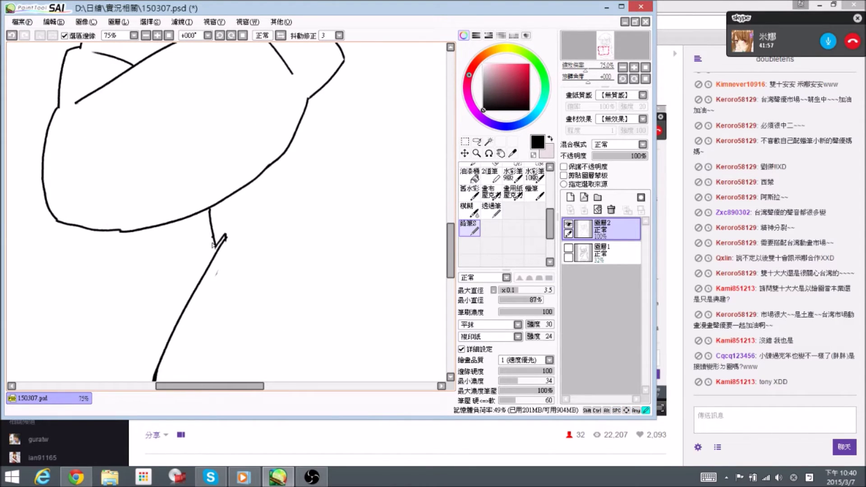
Join the small fold to the dress line beneath the sleeve and erase the stray mark beside it
key("Left")
key("Down")
key("Down")
key("Down")
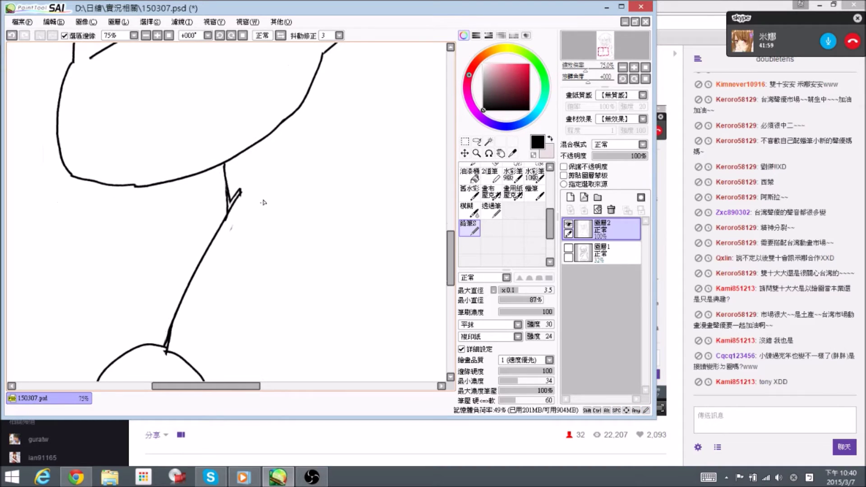
key("e")
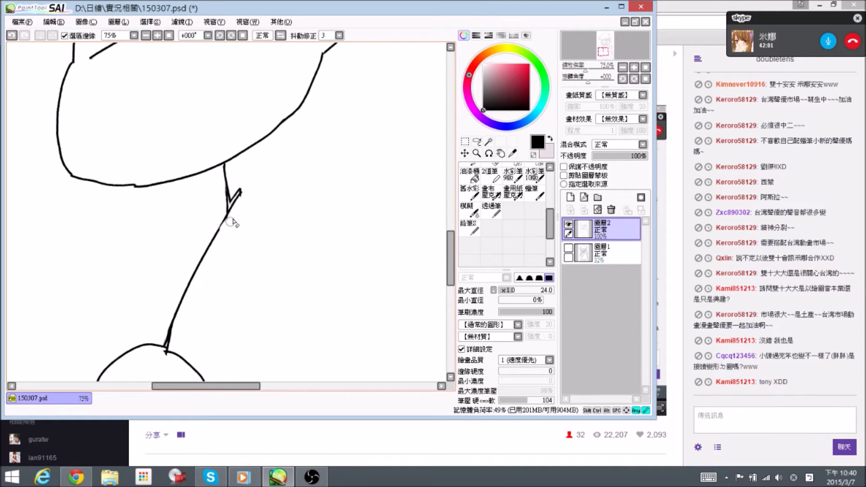
key("n")
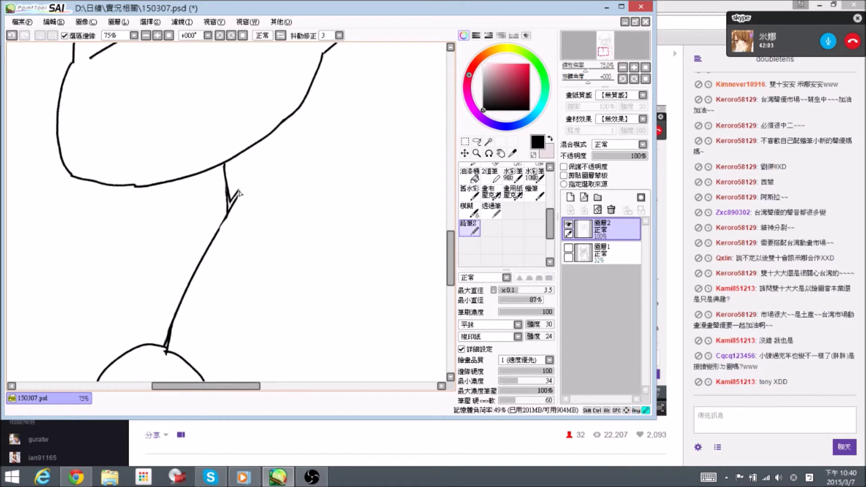
Clean up the end of the dress's side line where it meets the fluffy hem trim, and save the drawing
key("space")
left_click_drag(228, 267, 293, 145)
key("e")
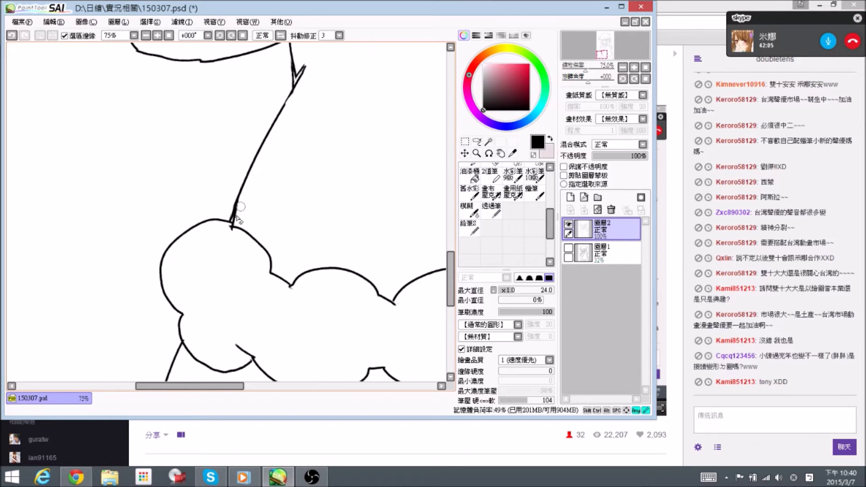
mouse_move(239, 209)
left_mouse_down()
mouse_move(236, 234)
mouse_move(230, 224)
mouse_move(257, 230)
left_mouse_up()
key("n")
key("space")
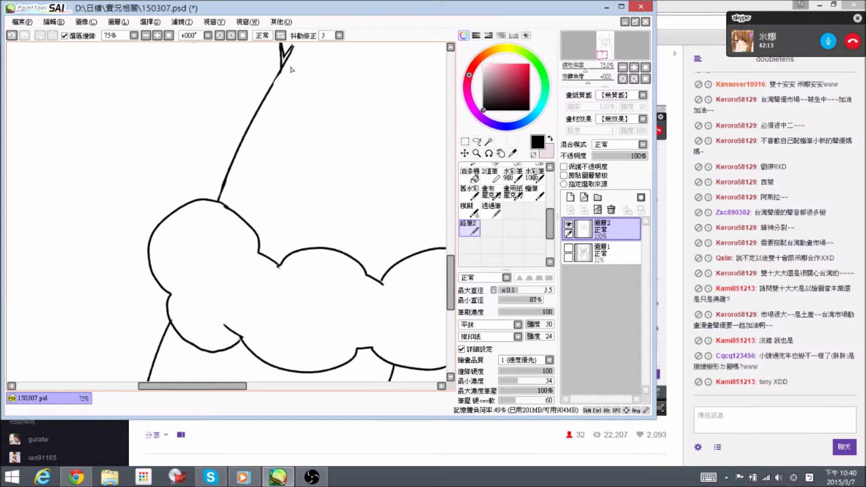
key("ctrl+s")
Redraw the top of the hem trim's end puff higher so that it meets the dress's side line
left_click_drag(236, 174, 251, 135)
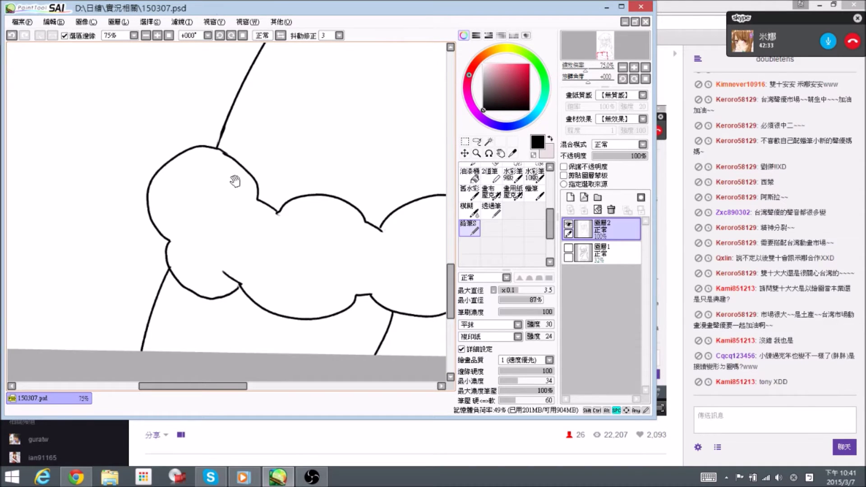
left_click_drag(227, 166, 246, 168)
key("e")
key("n")
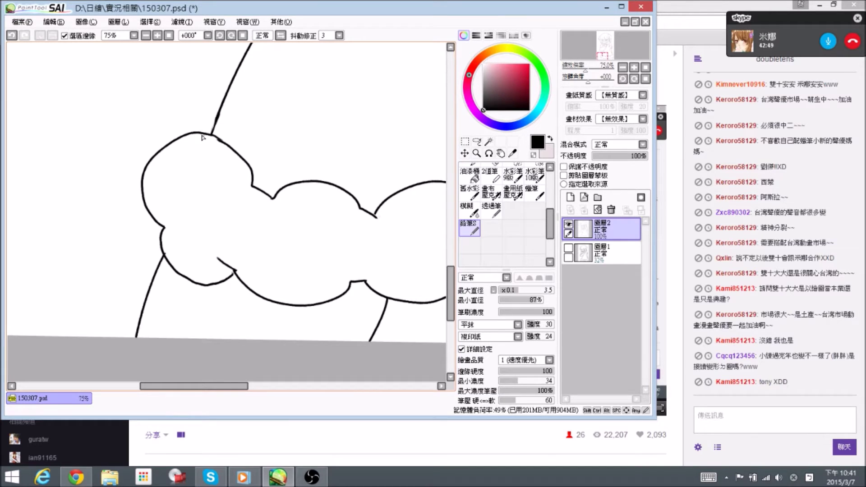
key("e")
mouse_move(188, 135)
left_mouse_down()
mouse_move(156, 146)
mouse_move(148, 158)
mouse_move(165, 122)
mouse_move(220, 106)
left_mouse_up()
key("n")
key("e")
left_click_drag(185, 136, 195, 134)
key("n")
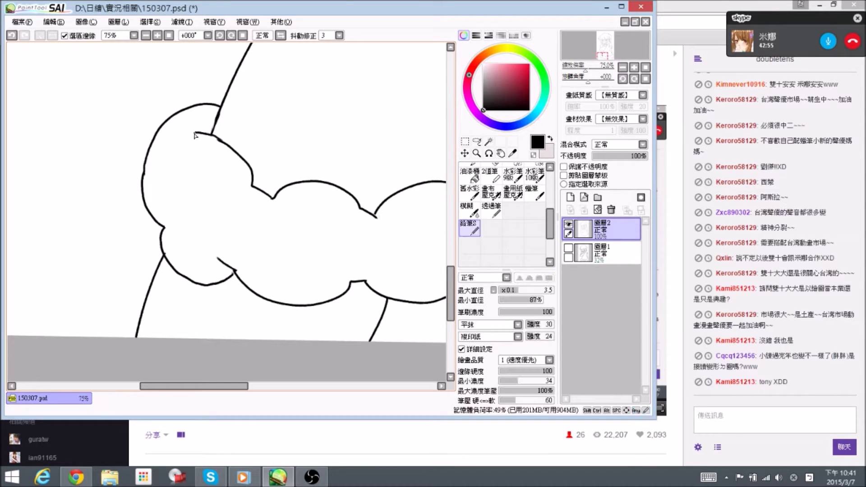
Reshape the outer edge of the hem trim's end puff into separate rounded lobes
scroll(216, 171, "down", 2)
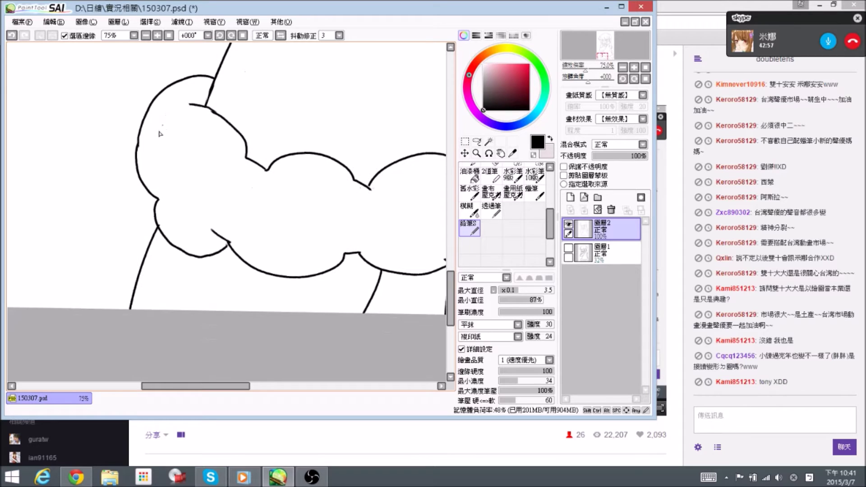
key("e")
mouse_move(142, 154)
left_mouse_down()
mouse_move(141, 129)
mouse_move(184, 81)
mouse_move(167, 95)
mouse_move(133, 171)
mouse_move(138, 140)
mouse_move(148, 180)
mouse_move(133, 157)
mouse_move(156, 213)
left_mouse_up()
key("n")
key("e")
key("n")
key("e")
key("n")
left_click_drag(286, 179, 263, 171)
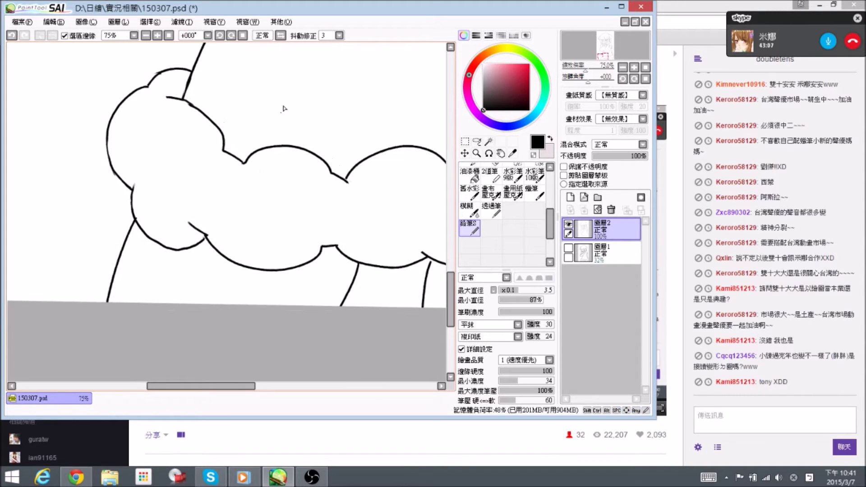
Redraw the inner edge of the hem trim's end puff as one rounded lobe joined to the next scallop by a small bump
left_click(280, 35)
mouse_move(312, 69)
left_mouse_down()
mouse_move(292, 88)
mouse_move(267, 88)
mouse_move(234, 106)
mouse_move(243, 109)
mouse_move(226, 138)
mouse_move(220, 119)
left_mouse_up()
key("e")
key("n")
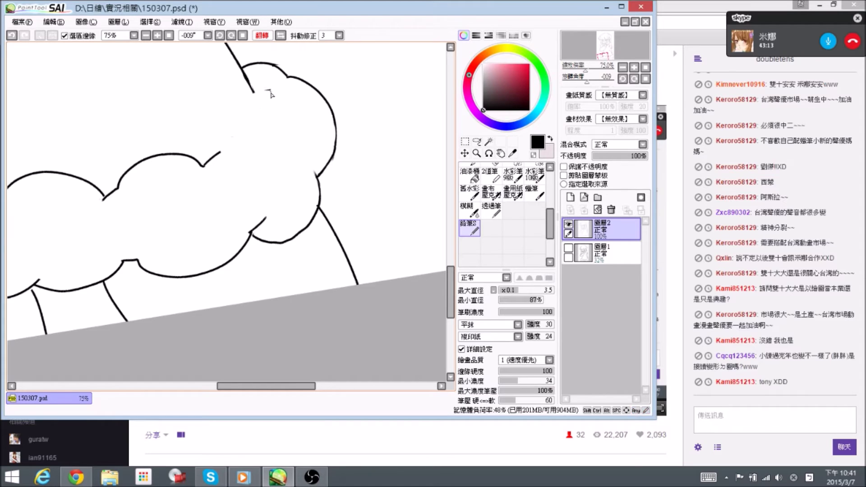
mouse_move(251, 94)
left_mouse_down()
mouse_move(207, 167)
mouse_move(230, 149)
left_mouse_up()
key("e")
key("n")
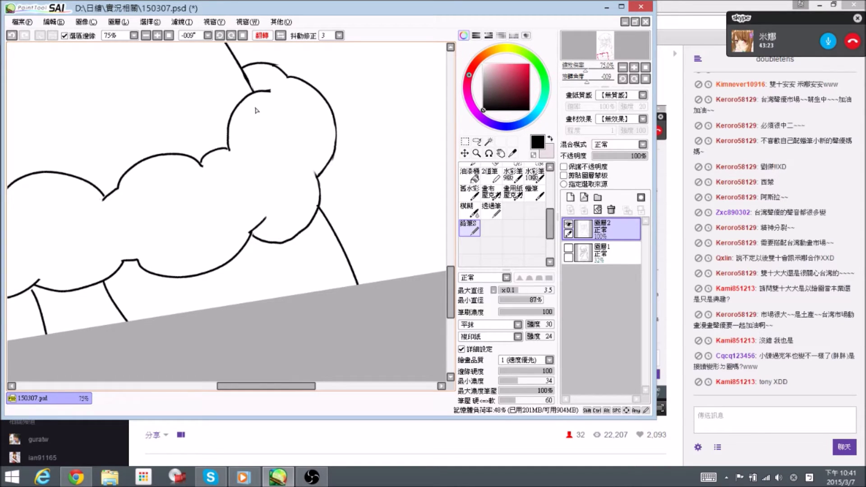
left_click(280, 36)
left_click(243, 35)
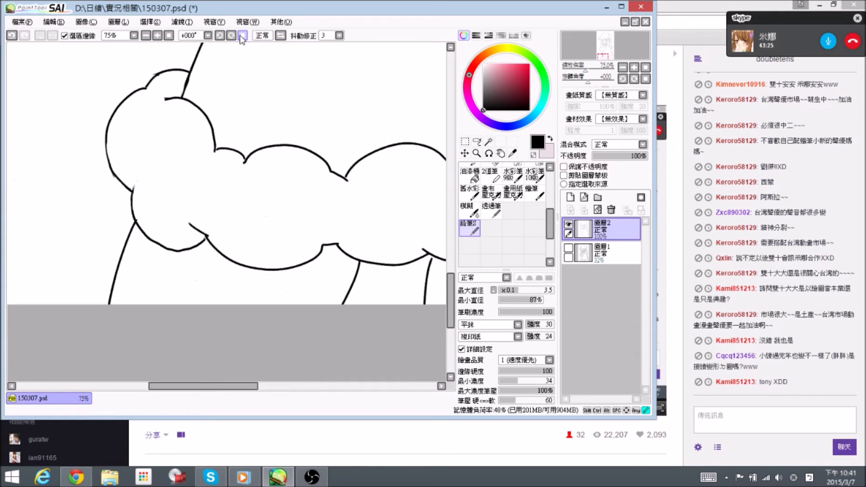
Clean up the junctions between the scallops along the middle of the hem trim's upper edge
left_click_drag(303, 139, 302, 119)
left_click_drag(310, 201, 326, 149)
left_click_drag(136, 136, 168, 193)
key("e")
mouse_move(280, 105)
left_mouse_down()
mouse_move(247, 125)
mouse_move(251, 147)
left_mouse_up()
key("e")
mouse_move(311, 164)
left_mouse_down()
mouse_move(265, 161)
mouse_move(329, 168)
left_mouse_up()
key("r")
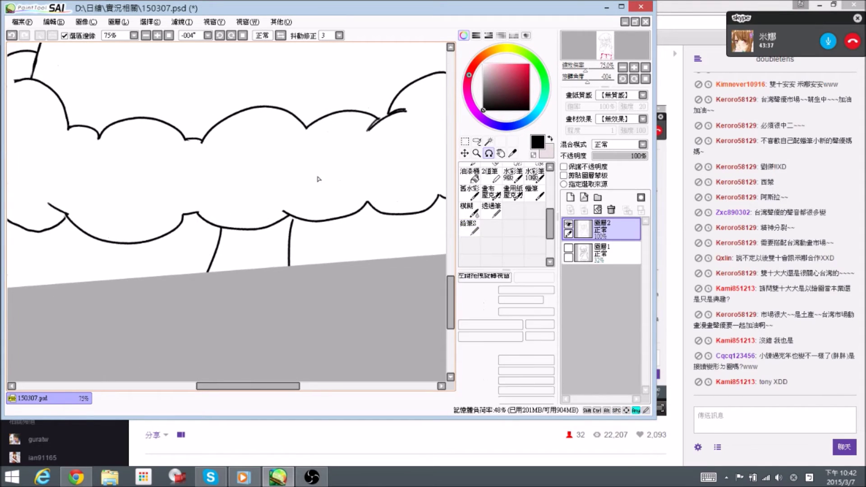
Trim and redraw the overlapping strokes where the upper-edge scallops meet near the hem trim's other end
key("e")
mouse_move(386, 136)
left_mouse_down()
mouse_move(294, 193)
mouse_move(267, 194)
mouse_move(291, 183)
mouse_move(273, 186)
left_mouse_up()
key("n")
mouse_move(394, 110)
left_mouse_down()
mouse_move(299, 164)
mouse_move(306, 210)
left_mouse_up()
key("e")
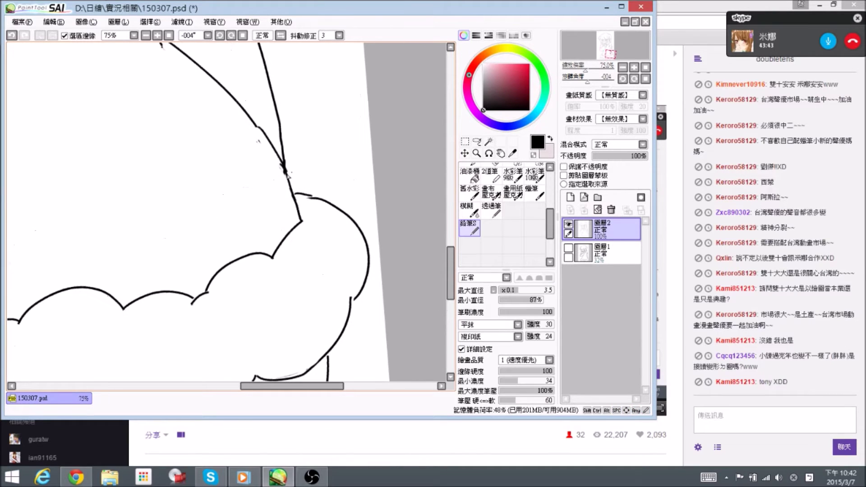
Close the gap in the outer edge of the hem trim's other end puff, and save the drawing
key("n")
scroll(338, 221, "down", 3)
left_click_drag(342, 215, 345, 219)
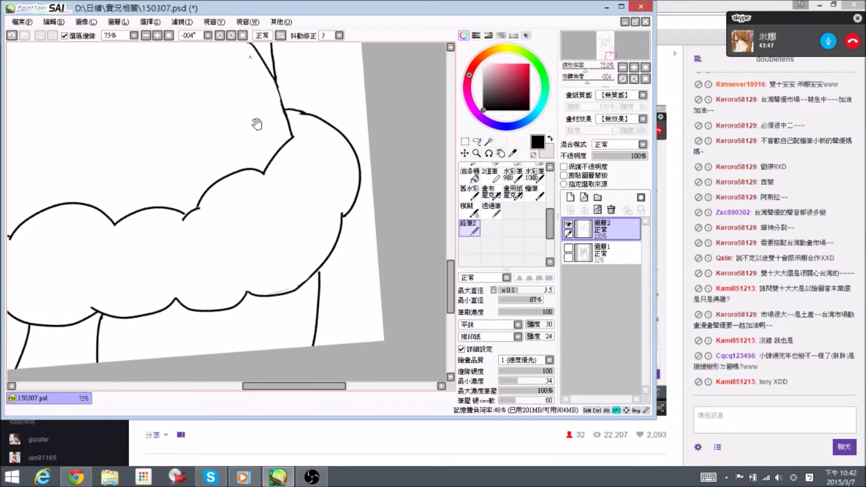
left_click_drag(265, 127, 323, 282)
scroll(291, 175, "down", 1)
scroll(297, 184, "down", 1)
scroll(284, 117, "up", 4)
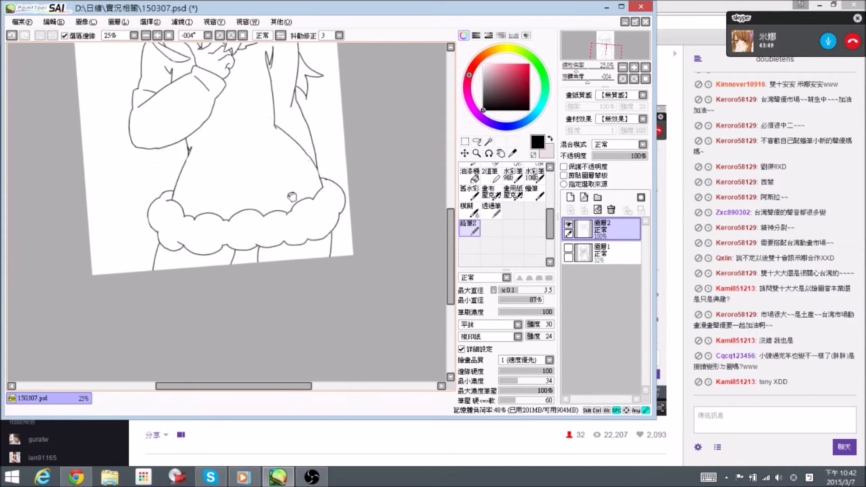
left_click(243, 36)
left_click_drag(287, 48, 303, 119)
key("ctrl+s")
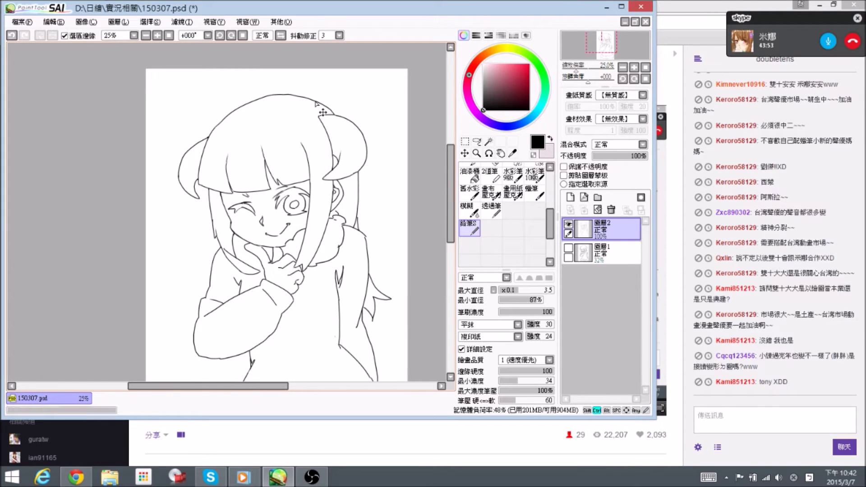
Add a new layer between the line art layer and the hidden sketch layer, and save the drawing
left_click(570, 198)
left_click_drag(607, 229, 613, 262)
key("ctrl+s")
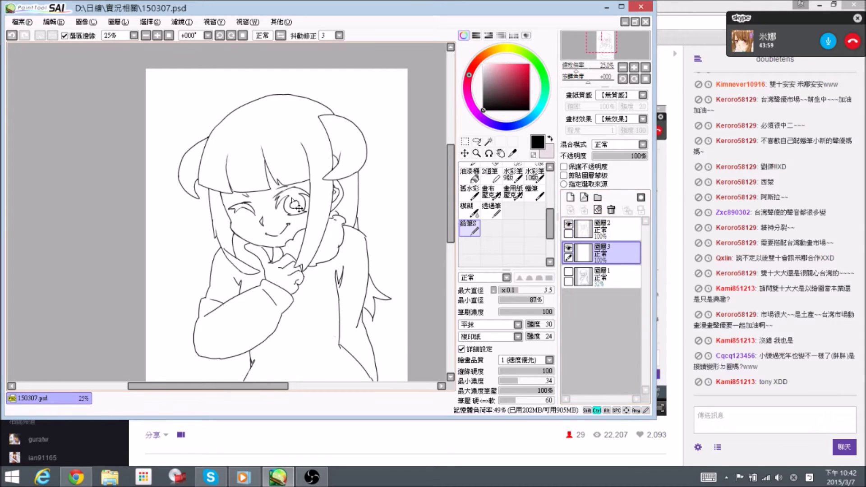
Fill the open eye's upper lash with solid black on the new layer, using the Pencil at size 25
scroll(291, 196, "up", 2)
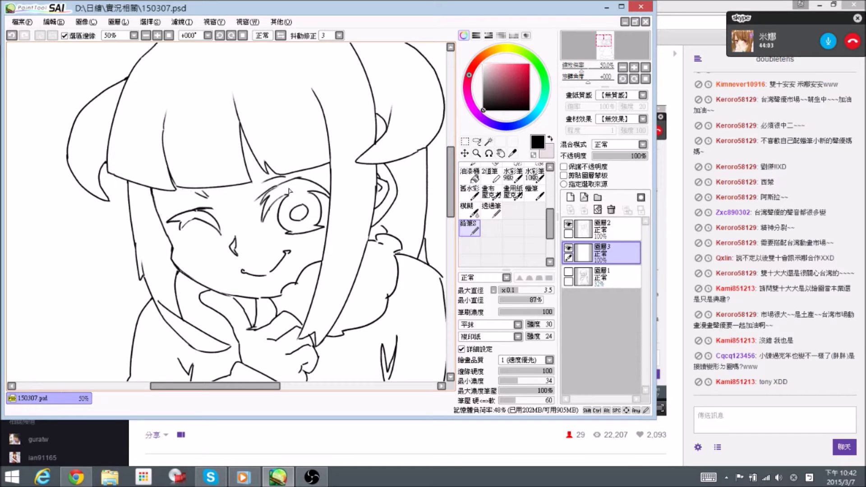
left_click_drag(282, 210, 307, 172)
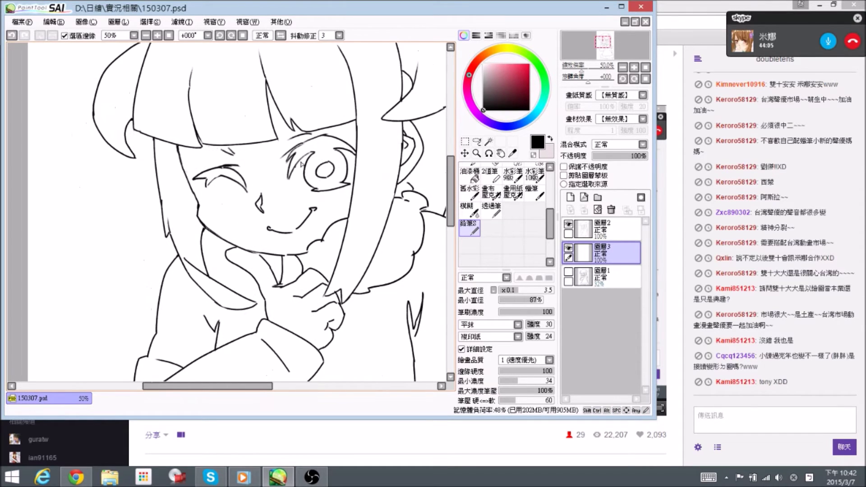
scroll(304, 163, "up", 1)
key("bracketright")
key("bracketright")
key("bracketright")
key("bracketright")
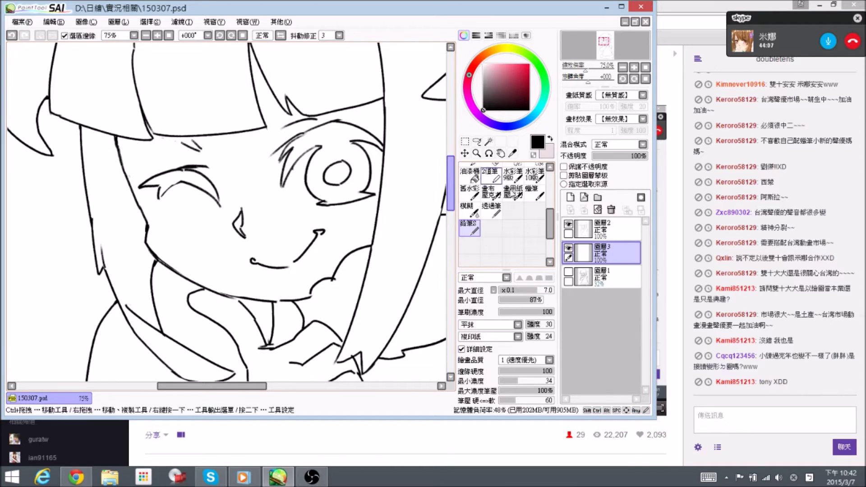
left_click_drag(549, 224, 547, 171)
left_click(470, 171)
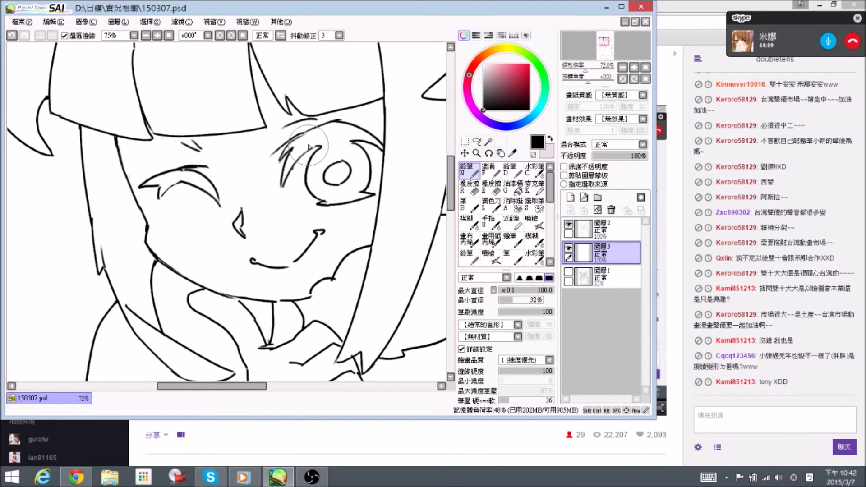
key("bracketleft")
key("bracketleft")
key("bracketleft")
mouse_move(315, 150)
left_mouse_down()
mouse_move(296, 181)
mouse_move(321, 144)
mouse_move(302, 144)
mouse_move(310, 141)
mouse_move(296, 154)
mouse_move(343, 135)
mouse_move(318, 141)
mouse_move(334, 132)
mouse_move(355, 127)
mouse_move(345, 132)
mouse_move(381, 138)
mouse_move(359, 127)
mouse_move(396, 146)
mouse_move(358, 135)
left_mouse_up()
Refine the edges and outer tips of the open eye's black upper lash by alternately erasing and repainting
key("e")
key("n")
key("e")
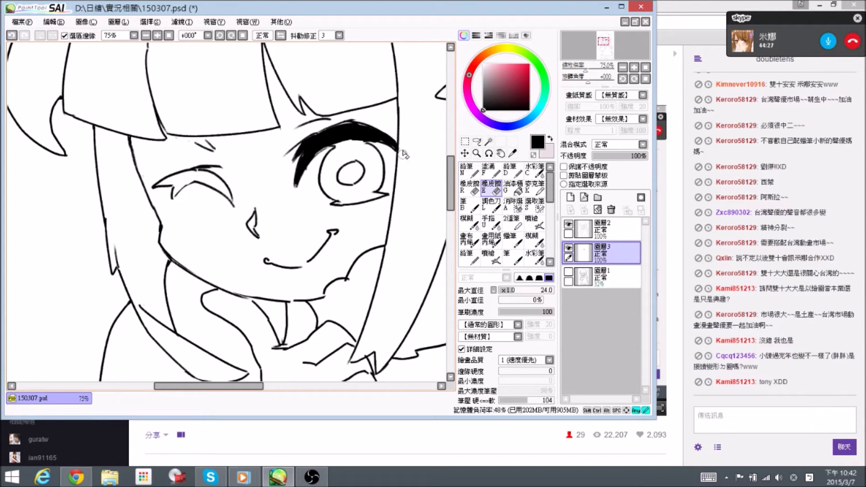
key("n")
key("e")
mouse_move(383, 149)
left_mouse_down()
mouse_move(361, 143)
mouse_move(386, 141)
mouse_move(367, 136)
mouse_move(323, 146)
mouse_move(343, 125)
mouse_move(366, 130)
mouse_move(329, 131)
left_mouse_up()
key("n")
Fill the upper half of the open eye's iris with black around the white pupil, giving it an even lower edge
left_click_drag(329, 131, 316, 142)
mouse_move(316, 143)
left_mouse_down()
mouse_move(318, 154)
mouse_move(306, 155)
mouse_move(322, 133)
left_mouse_up()
mouse_move(362, 150)
left_mouse_down()
mouse_move(335, 137)
mouse_move(359, 137)
mouse_move(372, 158)
mouse_move(357, 161)
mouse_move(371, 161)
mouse_move(360, 158)
mouse_move(369, 156)
mouse_move(362, 146)
mouse_move(351, 143)
mouse_move(355, 151)
mouse_move(355, 139)
mouse_move(323, 155)
mouse_move(326, 140)
mouse_move(328, 160)
left_mouse_up()
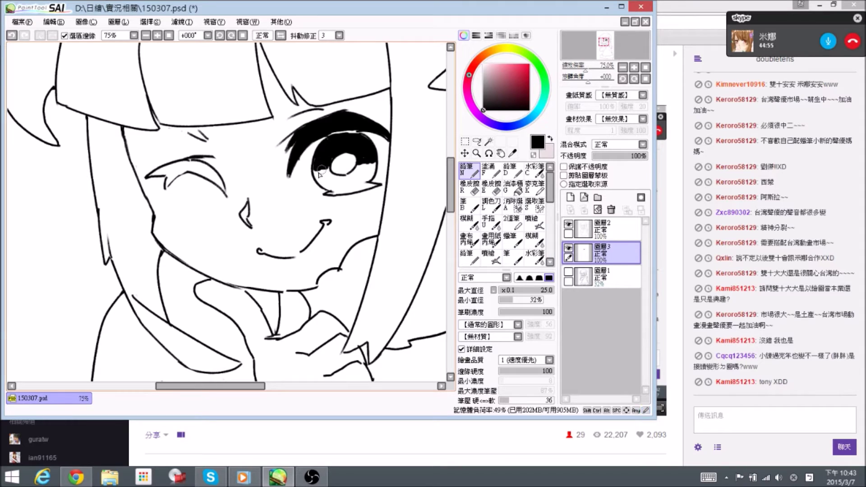
key("e")
key("n")
key("space")
left_click_drag(402, 138, 447, 130)
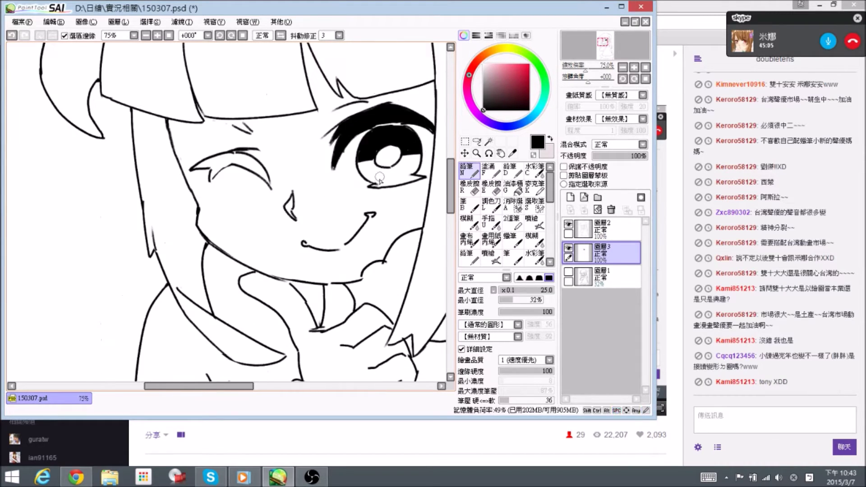
Fill the open eye's lower lash with solid black and tidy its edge
mouse_move(372, 185)
left_mouse_down()
mouse_move(425, 184)
mouse_move(412, 178)
left_mouse_up()
key("e")
key("n")
key("space")
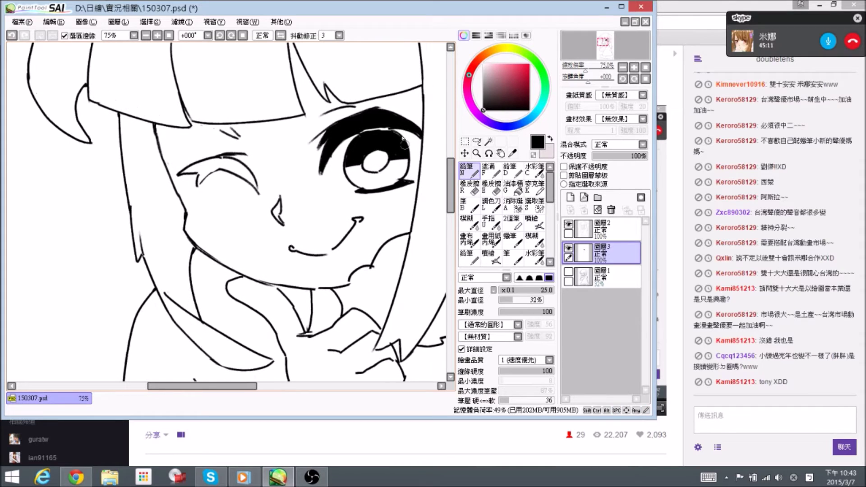
Fill the curved lash of the winking eye with solid black
key("alt+space")
left_click_drag(383, 133, 364, 159)
key("space")
mouse_move(234, 170)
left_mouse_down()
mouse_move(267, 188)
mouse_move(262, 175)
mouse_move(275, 190)
left_mouse_up()
mouse_move(274, 189)
left_mouse_down()
mouse_move(244, 167)
mouse_move(260, 170)
left_mouse_up()
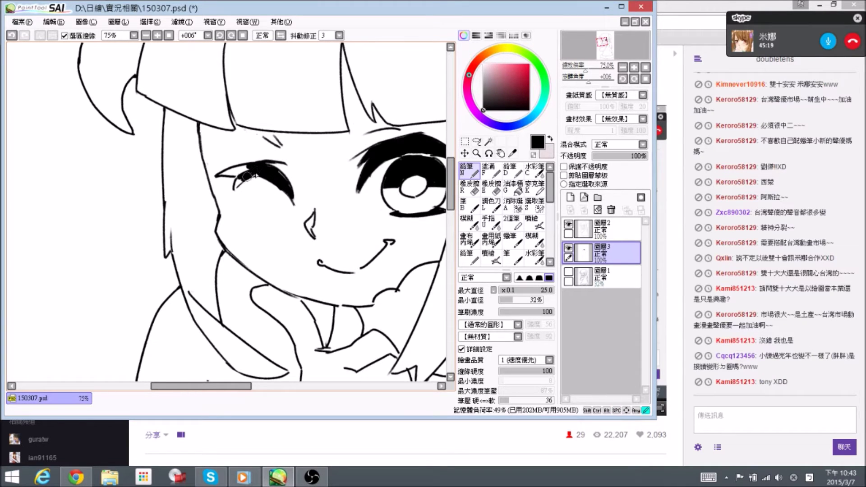
mouse_move(248, 170)
left_mouse_down()
mouse_move(217, 180)
mouse_move(244, 190)
left_mouse_up()
Fill and sharpen the outer corner of the winking eye's lash, and save the drawing
key("e")
key("n")
key("e")
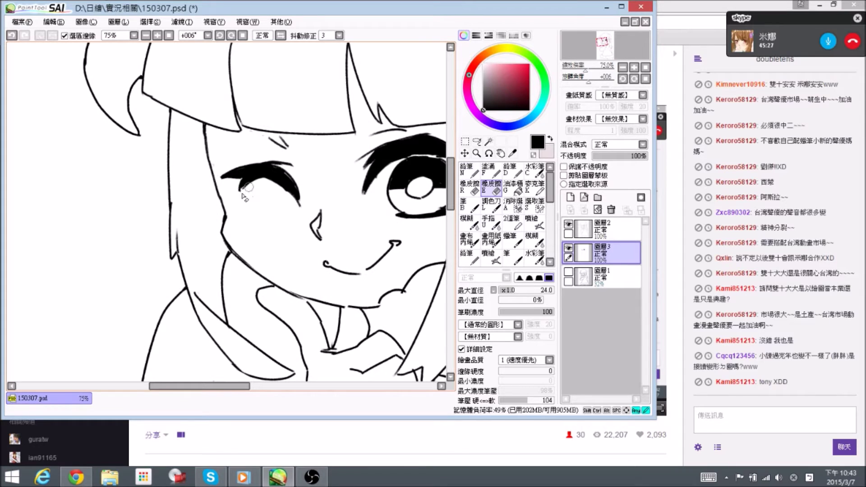
key("n")
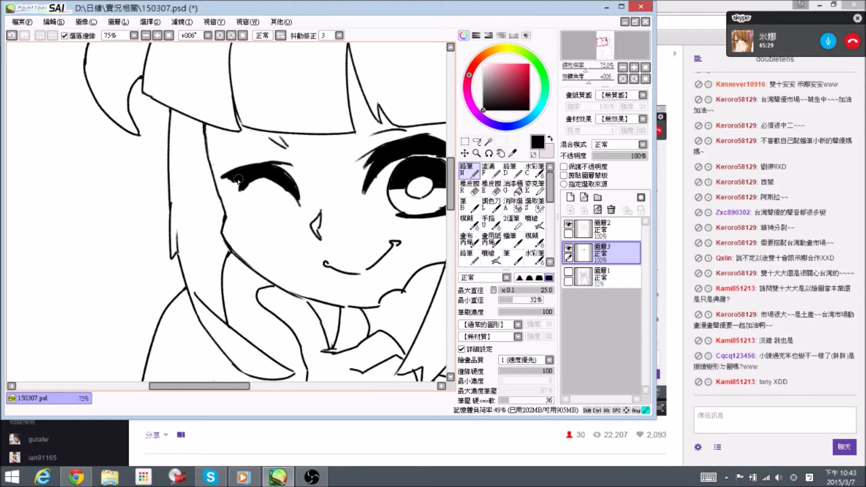
mouse_move(231, 180)
left_mouse_down()
mouse_move(225, 179)
mouse_move(252, 193)
left_mouse_up()
key("e")
key("n")
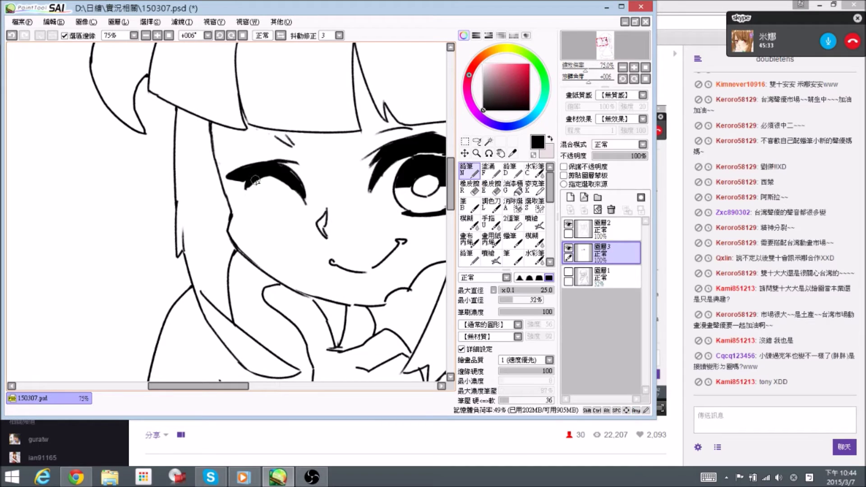
key("ctrl")
left_click_drag(381, 155, 333, 148)
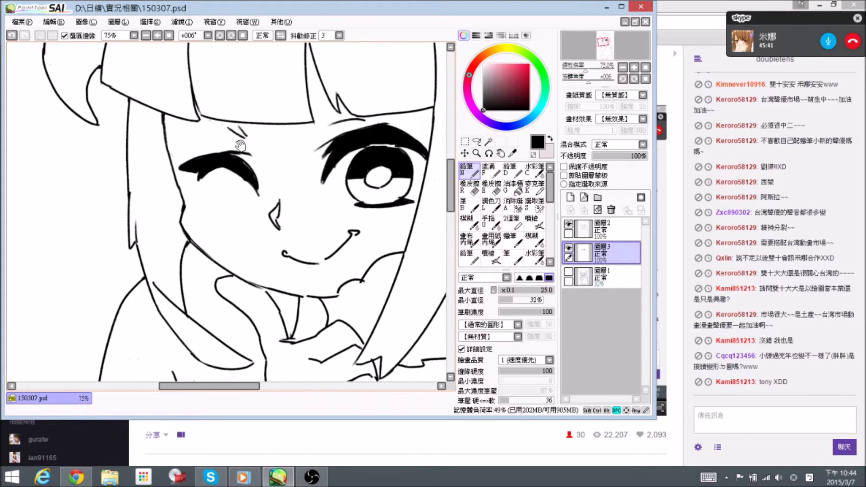
Fill the short eyebrow above the winking eye with black, trim its edges to a clean taper, and save the drawing
left_click_drag(240, 146, 267, 176)
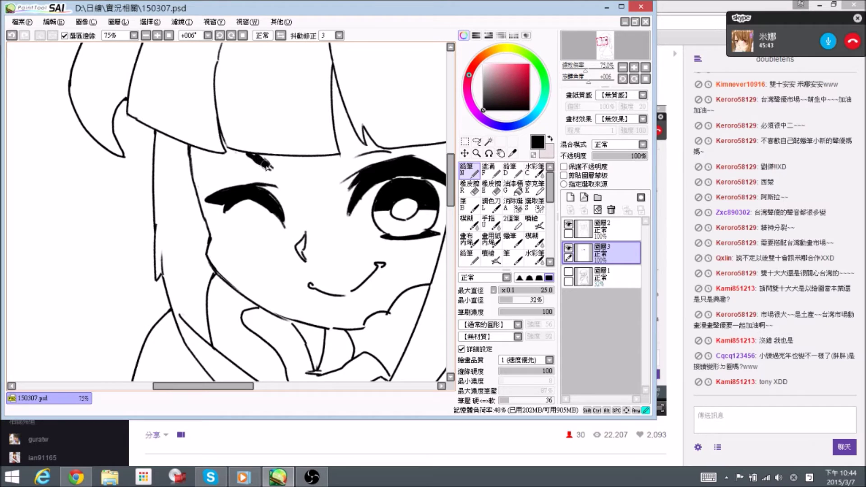
key("e")
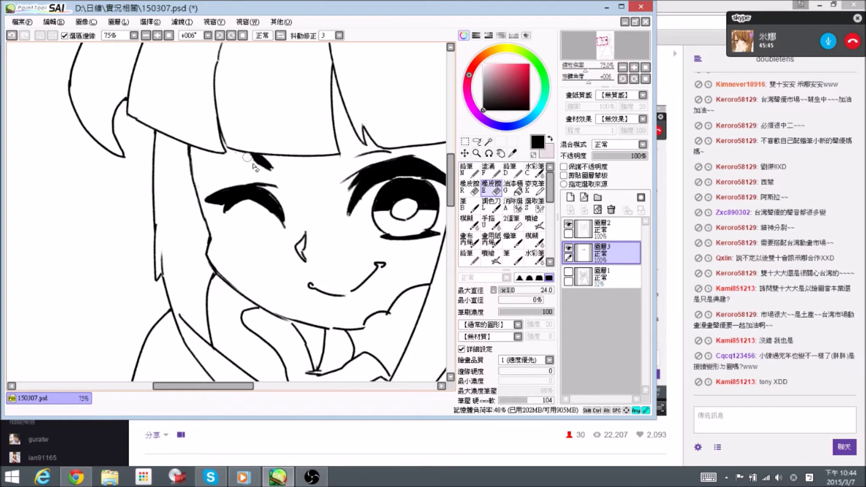
key("n")
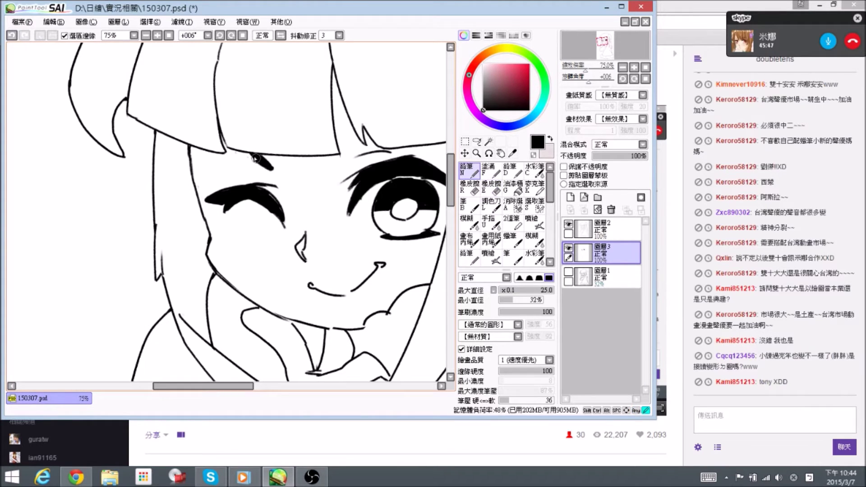
key("e")
key("n")
key("e")
key("n")
key("e")
key("n")
left_click_drag(314, 189, 299, 162)
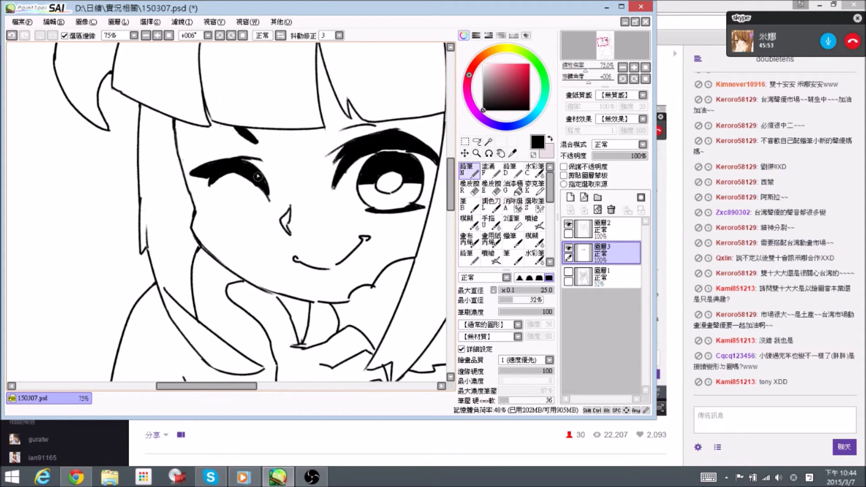
key("ctrl+s")
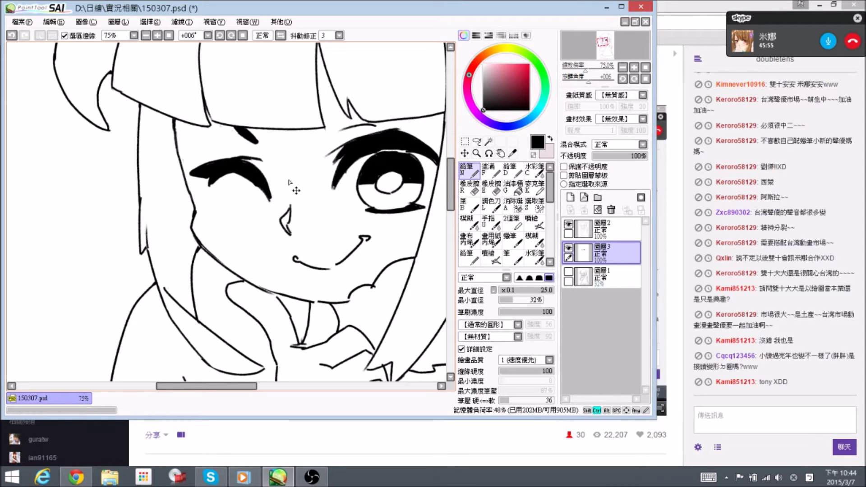
Paint a thick tapered black shadow along the bangs' central strand line with the Pencil at size 35, and save the drawing
left_click_drag(341, 198, 328, 158)
left_click_drag(399, 159, 335, 182)
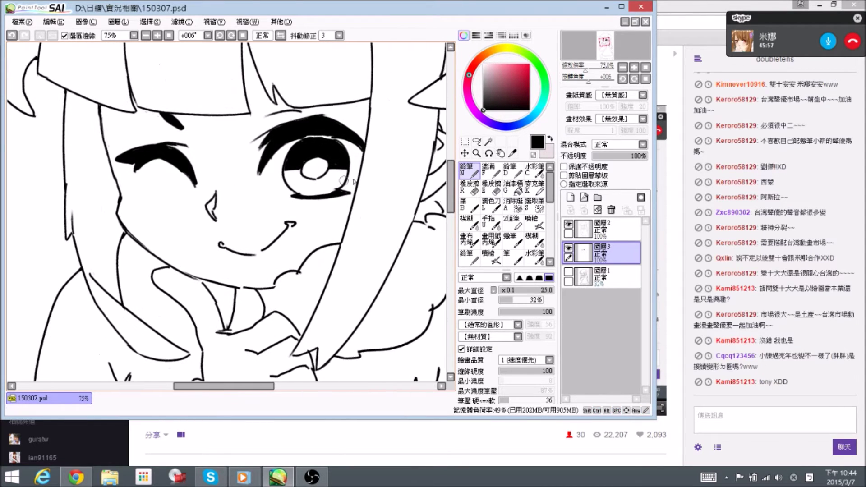
left_click_drag(387, 154, 327, 172)
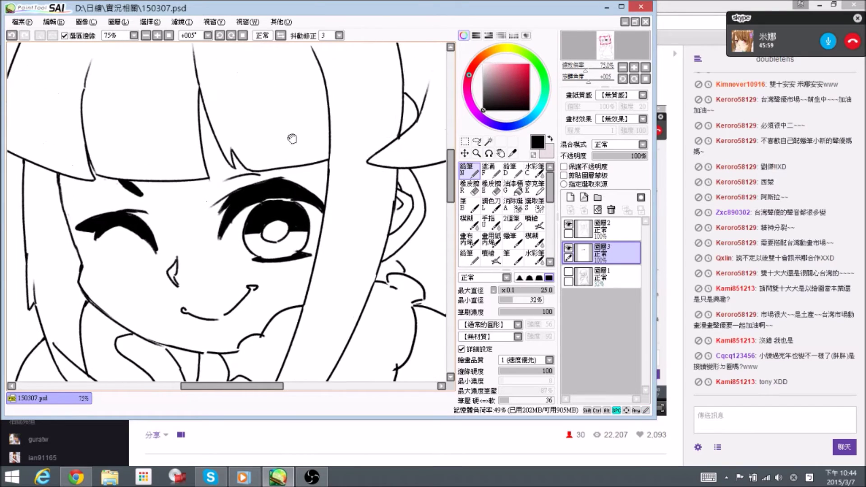
left_click_drag(284, 108, 309, 180)
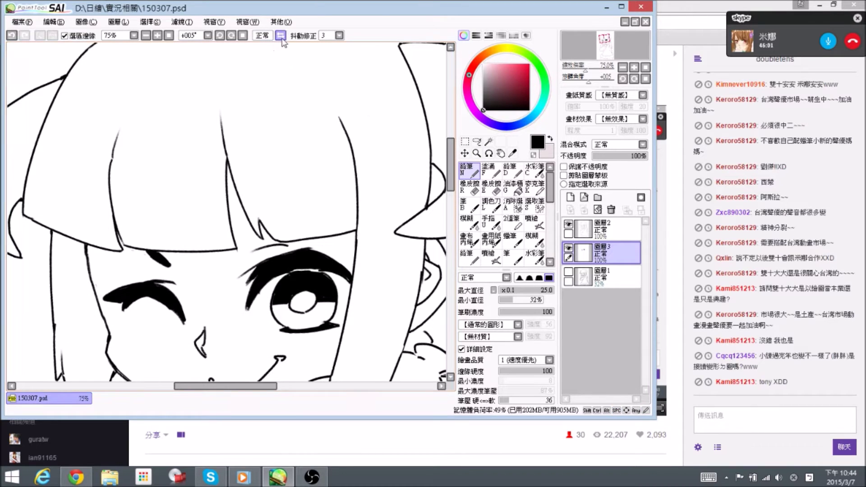
left_click_drag(266, 217, 266, 212)
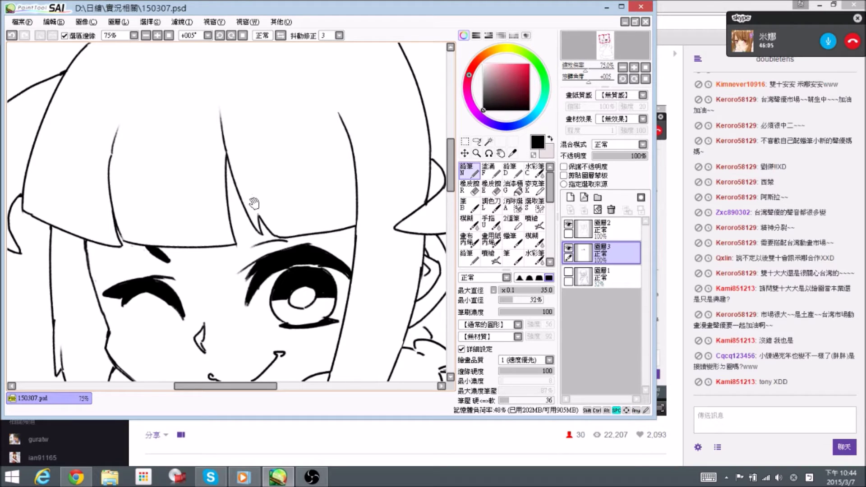
left_click_drag(254, 203, 256, 206)
left_click_drag(234, 148, 256, 226)
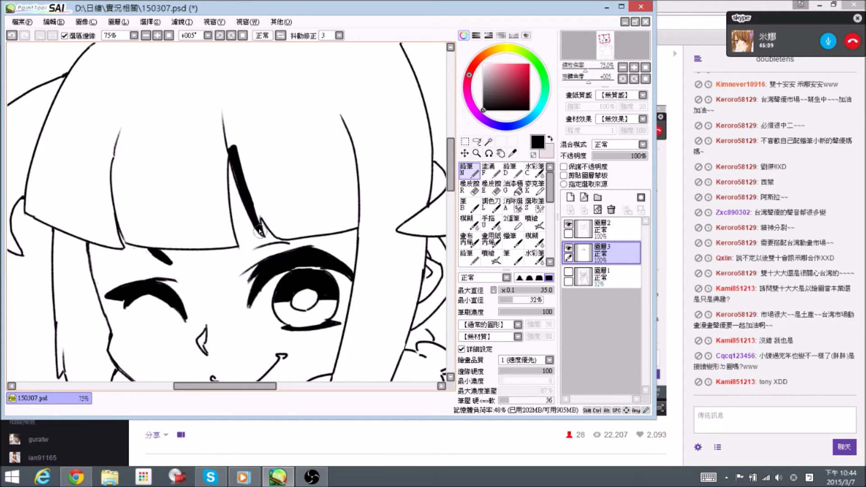
left_click_drag(257, 215, 234, 155)
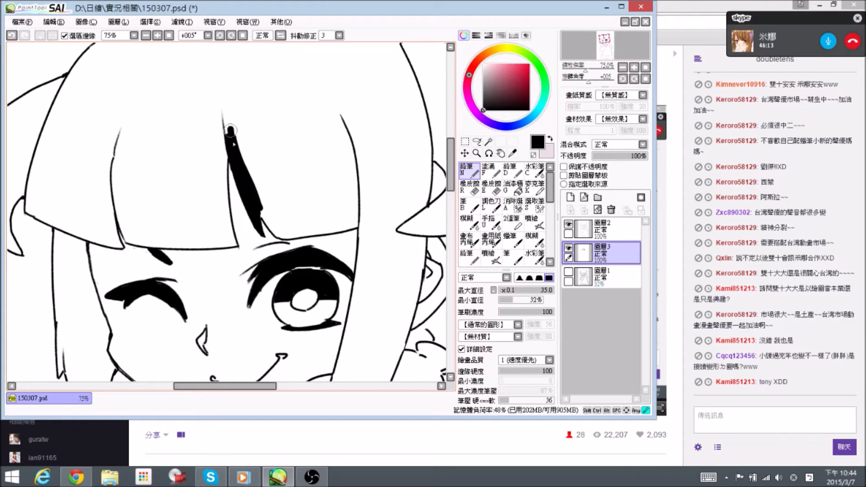
left_click_drag(232, 126, 264, 210)
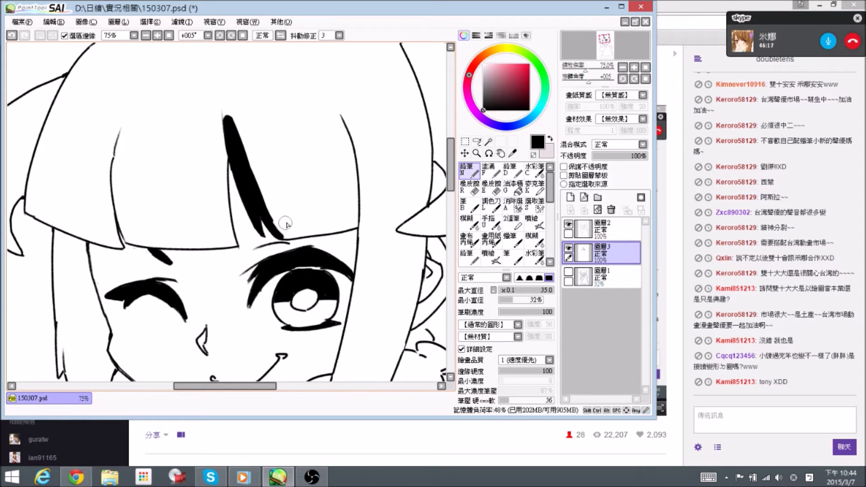
key("ctrl")
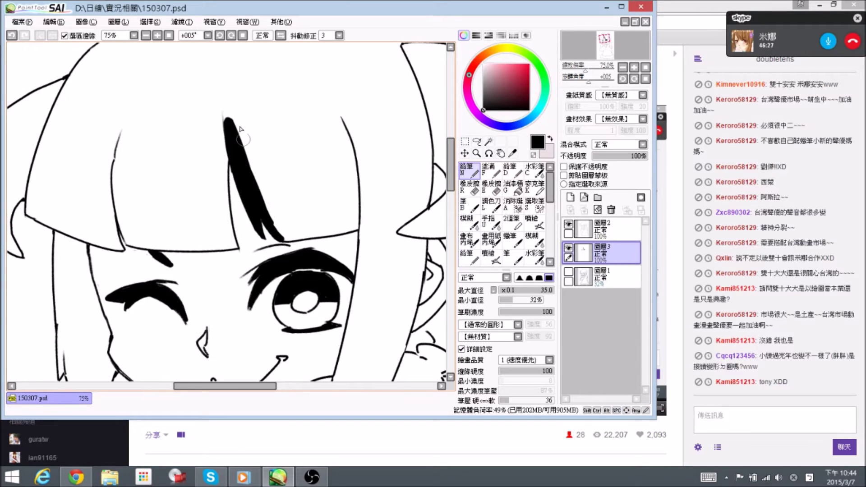
Outline and fill the bangs section above the open eye with solid black, using the Pencil at size 60 for the interior
mouse_move(252, 178)
left_mouse_down()
mouse_move(249, 160)
mouse_move(287, 238)
mouse_move(355, 226)
mouse_move(344, 138)
mouse_move(356, 182)
mouse_move(344, 140)
mouse_move(353, 161)
mouse_move(333, 110)
mouse_move(337, 131)
left_mouse_up()
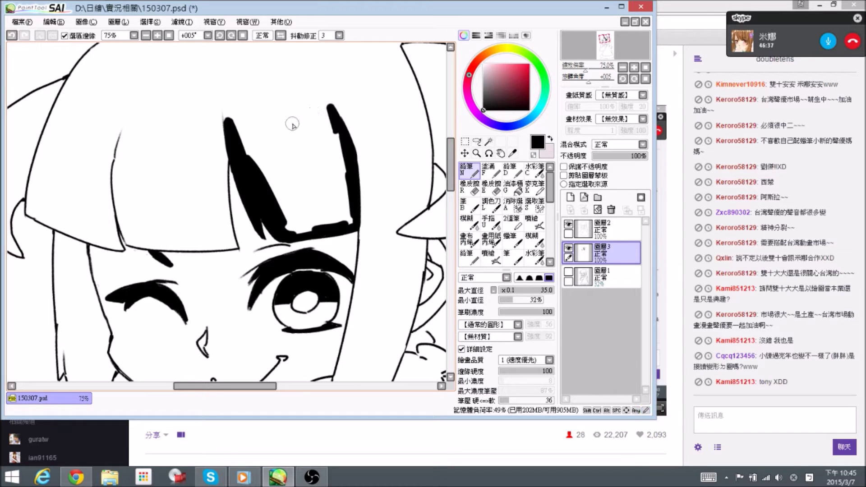
key("bracketright")
left_click_drag(296, 163, 299, 161)
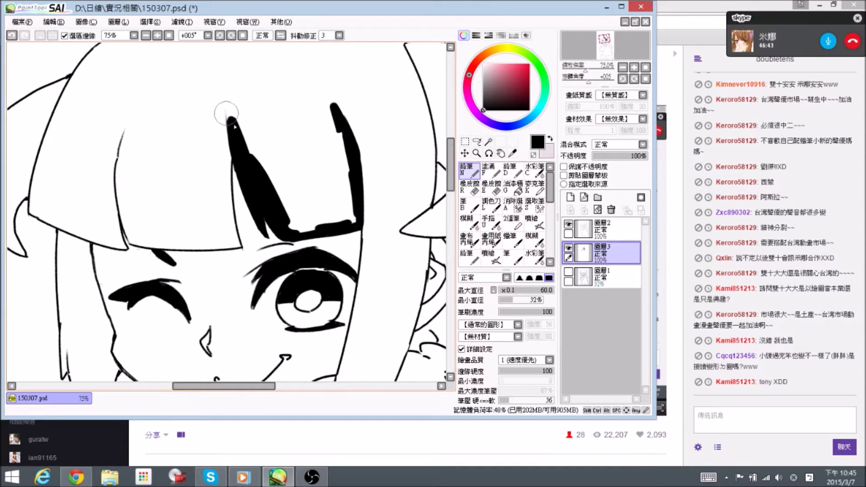
left_click_drag(273, 165, 275, 169)
mouse_move(246, 124)
left_mouse_down()
mouse_move(294, 232)
mouse_move(352, 224)
mouse_move(333, 136)
mouse_move(345, 163)
mouse_move(343, 149)
mouse_move(329, 116)
mouse_move(350, 202)
mouse_move(309, 216)
mouse_move(317, 165)
mouse_move(338, 199)
mouse_move(324, 117)
mouse_move(328, 214)
mouse_move(314, 136)
mouse_move(299, 122)
mouse_move(316, 216)
mouse_move(298, 193)
mouse_move(285, 145)
mouse_move(286, 177)
mouse_move(303, 184)
mouse_move(302, 150)
mouse_move(287, 126)
mouse_move(257, 131)
mouse_move(305, 122)
mouse_move(317, 112)
mouse_move(275, 112)
mouse_move(313, 103)
mouse_move(332, 114)
mouse_move(296, 101)
mouse_move(239, 123)
mouse_move(321, 105)
left_mouse_up()
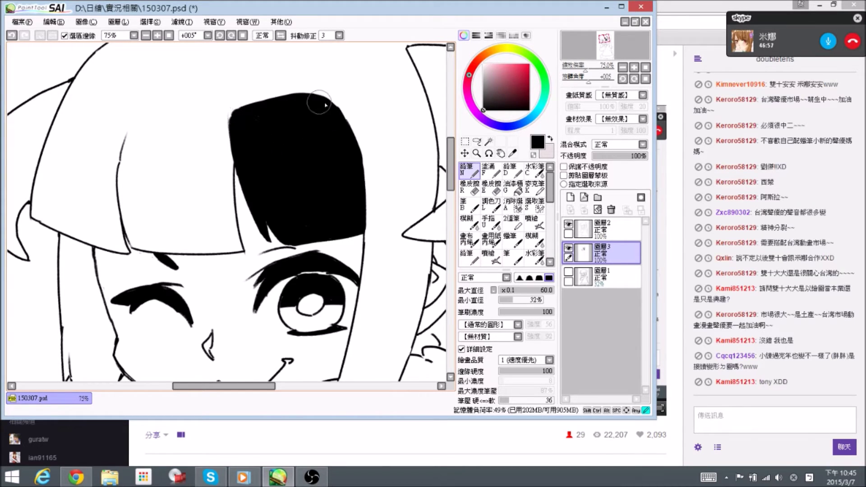
Fill the middle bangs section with solid black and trim its upper edge even with the eraser
mouse_move(209, 158)
left_mouse_down()
mouse_move(249, 141)
mouse_move(262, 148)
mouse_move(269, 119)
mouse_move(271, 212)
mouse_move(272, 167)
mouse_move(283, 229)
mouse_move(254, 228)
left_mouse_up()
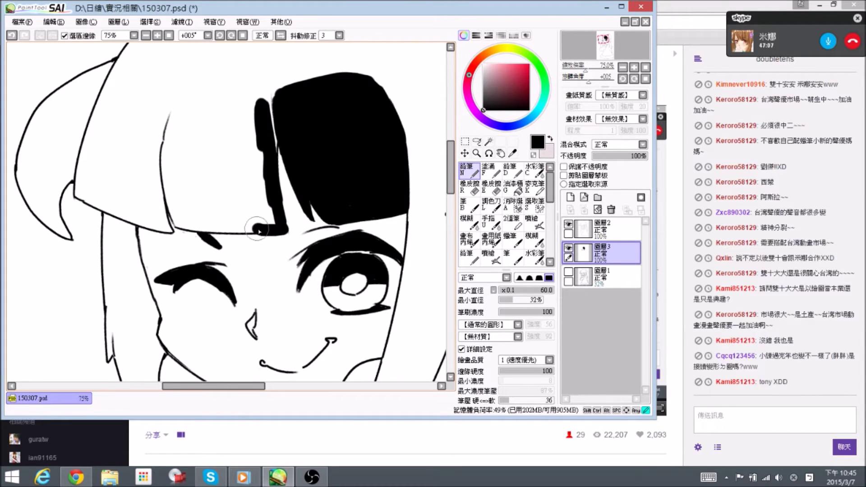
key("e")
key("n")
mouse_move(282, 228)
left_mouse_down()
mouse_move(248, 228)
mouse_move(273, 224)
mouse_move(257, 142)
left_mouse_up()
key("e")
key("n")
mouse_move(259, 110)
left_mouse_down()
mouse_move(259, 152)
mouse_move(253, 81)
left_mouse_up()
mouse_move(262, 122)
left_mouse_down()
mouse_move(266, 154)
mouse_move(266, 116)
mouse_move(260, 146)
left_mouse_up()
mouse_move(253, 176)
left_mouse_down()
mouse_move(258, 234)
mouse_move(271, 243)
mouse_move(239, 246)
mouse_move(257, 249)
mouse_move(253, 255)
mouse_move(183, 249)
mouse_move(175, 167)
mouse_move(185, 208)
mouse_move(211, 240)
mouse_move(242, 233)
mouse_move(236, 241)
mouse_move(253, 133)
mouse_move(241, 210)
mouse_move(227, 229)
mouse_move(205, 147)
mouse_move(198, 214)
mouse_move(182, 193)
mouse_move(183, 150)
mouse_move(177, 161)
mouse_move(190, 144)
mouse_move(214, 163)
mouse_move(224, 154)
mouse_move(201, 128)
mouse_move(230, 129)
left_mouse_up()
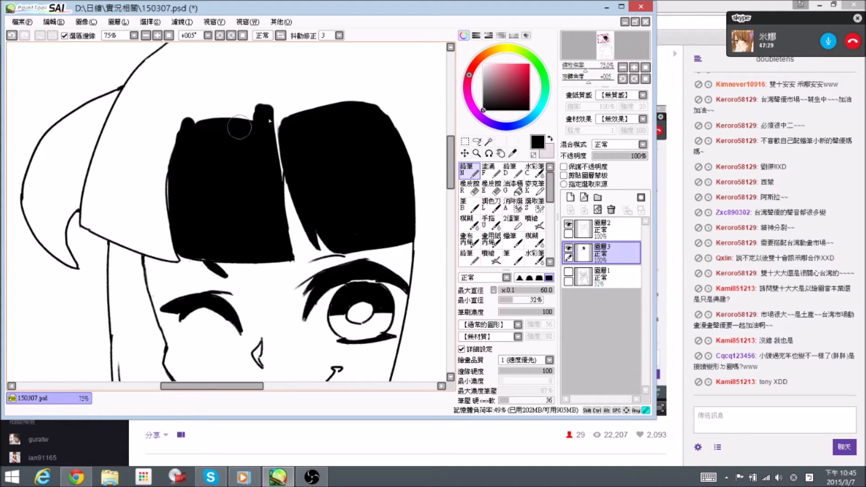
key("e")
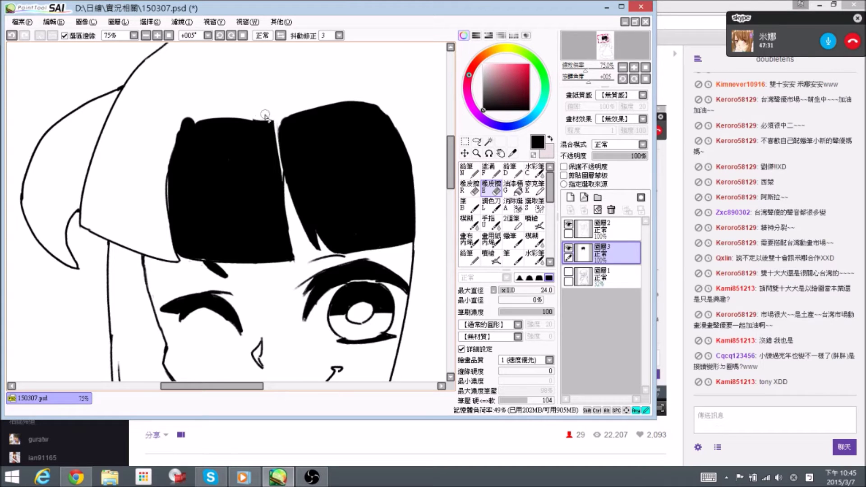
mouse_move(184, 118)
left_mouse_down()
mouse_move(231, 116)
mouse_move(233, 165)
left_mouse_up()
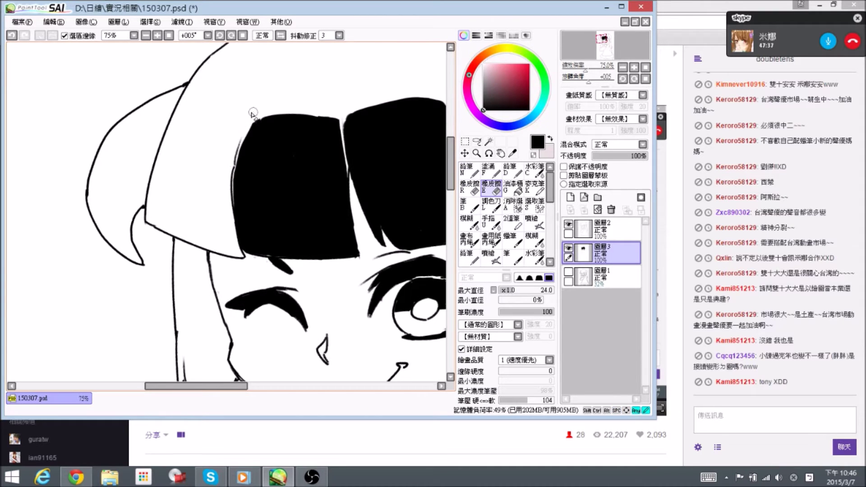
Fill the outermost bangs section on the winking eye's side with solid black and save the drawing
key("n")
mouse_move(234, 130)
left_mouse_down()
mouse_move(225, 196)
mouse_move(227, 187)
mouse_move(238, 255)
mouse_move(154, 223)
mouse_move(199, 123)
mouse_move(199, 212)
mouse_move(220, 126)
mouse_move(232, 124)
mouse_move(185, 121)
mouse_move(183, 153)
mouse_move(203, 210)
mouse_move(189, 206)
mouse_move(205, 234)
mouse_move(216, 236)
mouse_move(169, 188)
mouse_move(177, 194)
mouse_move(164, 213)
mouse_move(172, 217)
mouse_move(160, 206)
mouse_move(157, 179)
mouse_move(152, 217)
mouse_move(176, 118)
mouse_move(238, 129)
left_mouse_up()
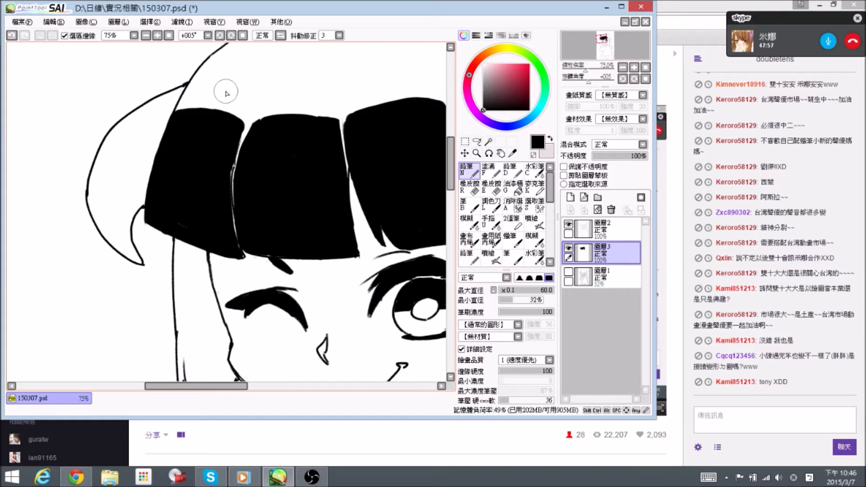
key("ctrl+s")
Fill the upper part of the side hair beside the winking eye, just under the bangs, with black
scroll(227, 242, "down", 3)
mouse_move(176, 151)
left_mouse_down()
mouse_move(180, 207)
mouse_move(168, 119)
mouse_move(178, 136)
mouse_move(168, 125)
left_mouse_up()
key("e")
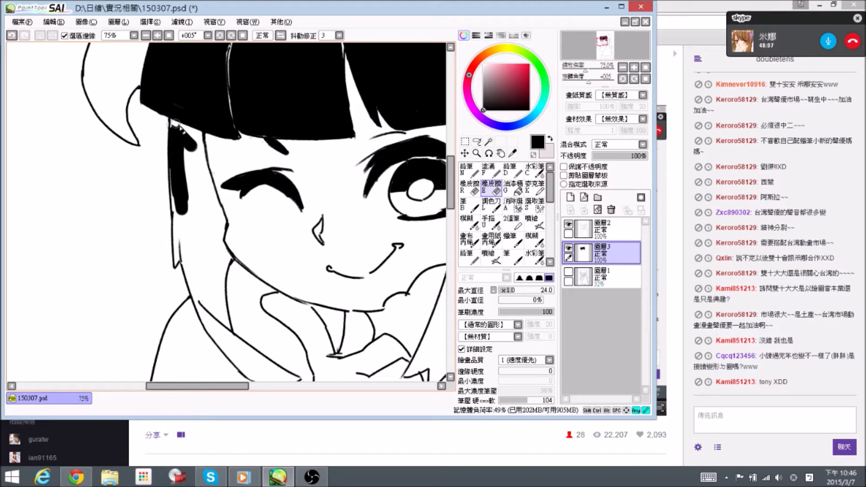
key("n")
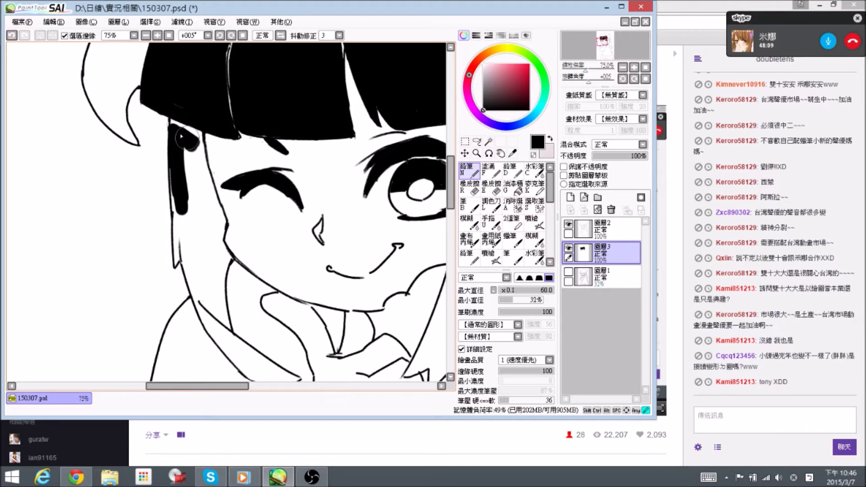
mouse_move(189, 136)
left_mouse_down()
mouse_move(211, 212)
mouse_move(199, 208)
left_mouse_up()
left_click_drag(188, 153, 193, 212)
key("e")
key("n")
Paint the side hair black along the cheek and down past the jaw, cleaning the edge against the face
mouse_move(192, 169)
left_mouse_down()
mouse_move(220, 219)
mouse_move(214, 245)
mouse_move(225, 256)
mouse_move(218, 244)
mouse_move(223, 320)
left_mouse_up()
key("e")
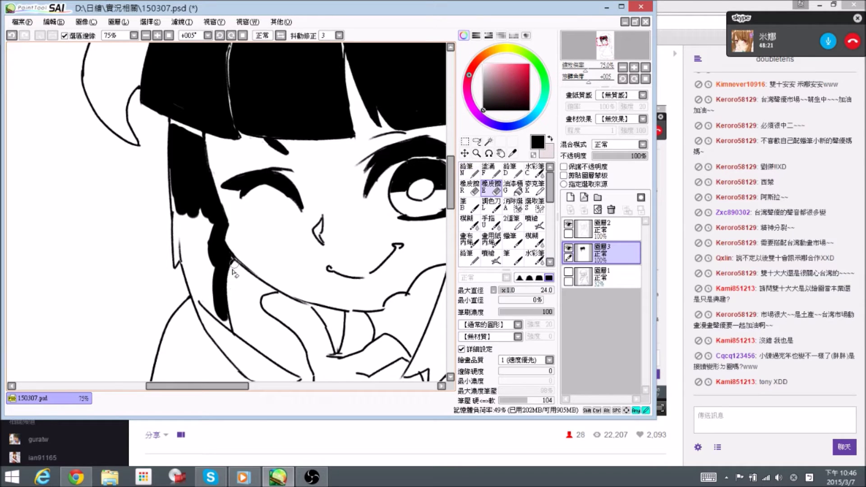
key("n")
mouse_move(204, 213)
left_mouse_down()
mouse_move(208, 275)
mouse_move(207, 232)
mouse_move(205, 242)
left_mouse_up()
key("e")
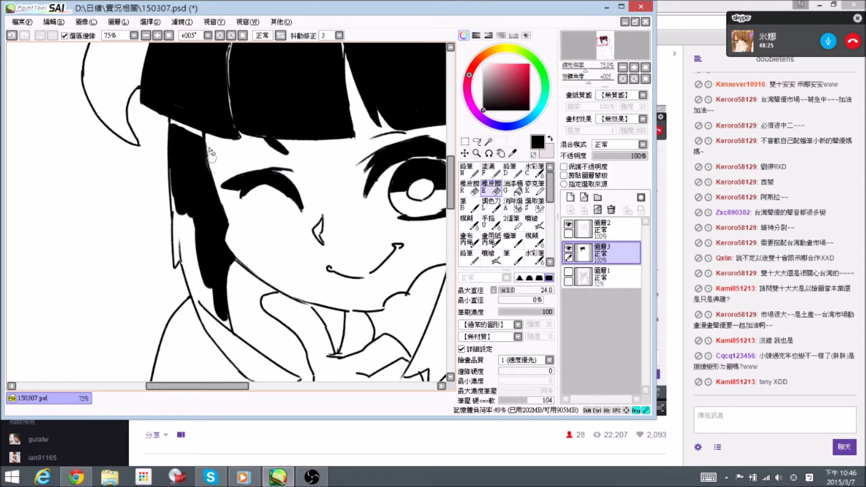
Fill the outer part of the side hair on the winking eye's side down to the shoulder and clean its edges
key("n")
mouse_move(185, 203)
left_mouse_down()
mouse_move(187, 240)
mouse_move(177, 187)
mouse_move(178, 264)
mouse_move(188, 218)
mouse_move(201, 289)
mouse_move(189, 271)
mouse_move(205, 278)
left_mouse_up()
key("e")
key("n")
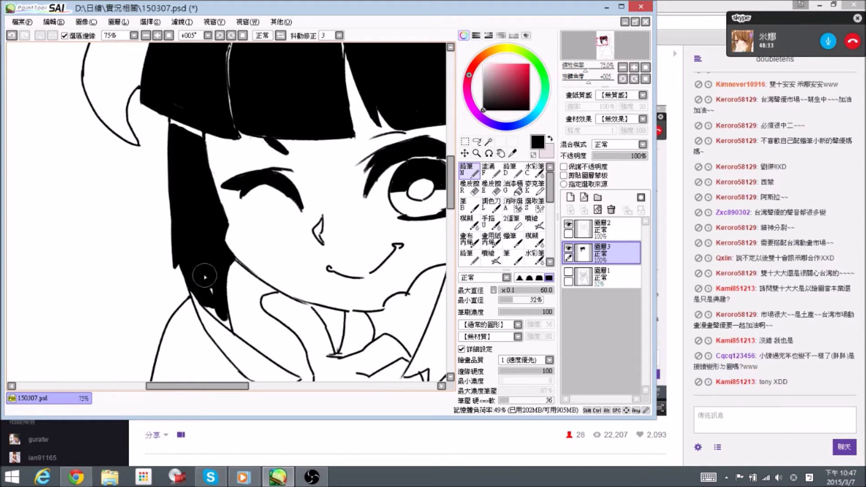
mouse_move(222, 317)
left_mouse_down()
mouse_move(212, 306)
mouse_move(231, 262)
left_mouse_up()
key("e")
key("n")
left_click_drag(288, 195, 302, 237)
key("e")
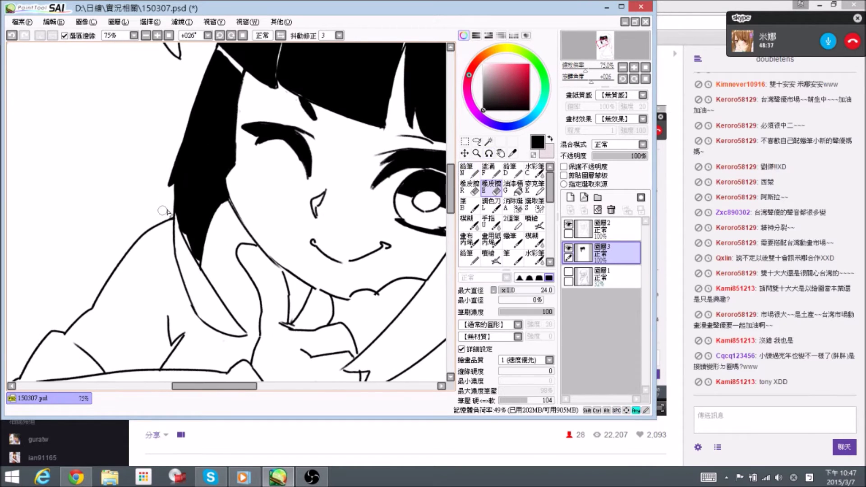
Fill the curved lower lock that sweeps from the shoulder toward the hand with black and sharpen its tip
key("n")
left_click_drag(176, 232, 213, 303)
mouse_move(189, 259)
left_mouse_down()
mouse_move(218, 314)
mouse_move(233, 323)
left_mouse_up()
mouse_move(209, 294)
left_mouse_down()
mouse_move(241, 333)
mouse_move(208, 312)
mouse_move(203, 292)
mouse_move(217, 318)
mouse_move(183, 273)
mouse_move(170, 231)
mouse_move(178, 235)
mouse_move(176, 213)
mouse_move(167, 207)
left_mouse_up()
key("e")
key("n")
key("e")
key("n")
mouse_move(205, 305)
left_mouse_down()
mouse_move(239, 340)
mouse_move(244, 326)
left_mouse_up()
key("e")
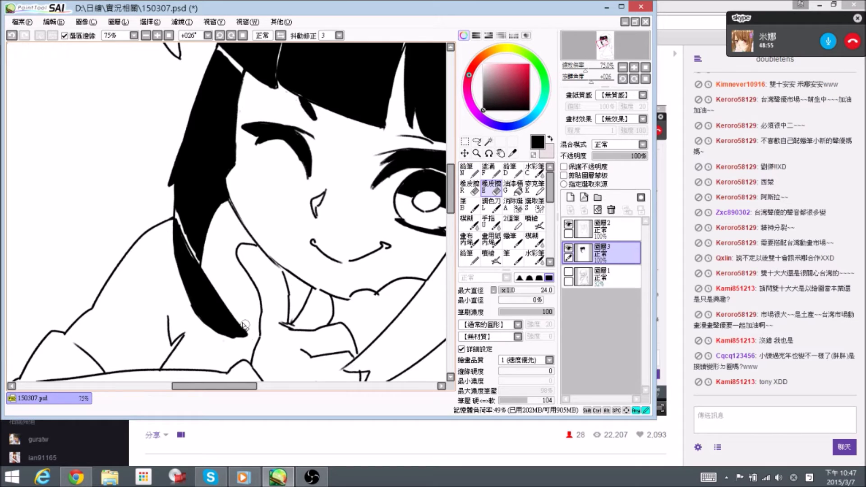
key("n")
Touch up the black at the top of the side hair where it meets the bangs on the winking eye's side
key("alt+space")
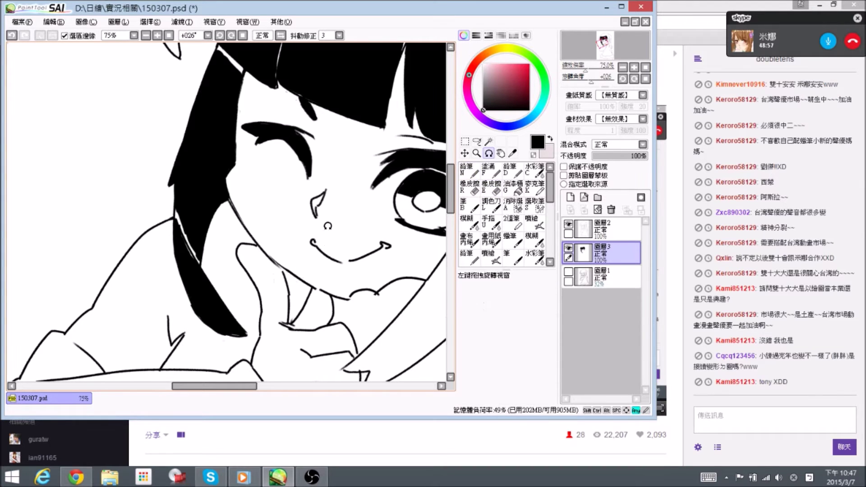
left_click_drag(327, 227, 327, 200)
key("space")
left_click_drag(195, 93, 199, 222)
key("e")
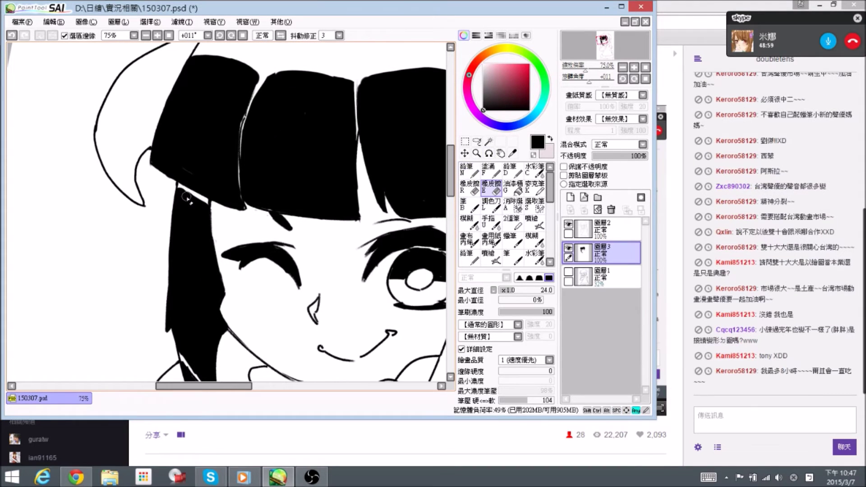
key("n")
mouse_move(180, 191)
left_mouse_down()
mouse_move(201, 208)
mouse_move(175, 195)
left_mouse_up()
key("n")
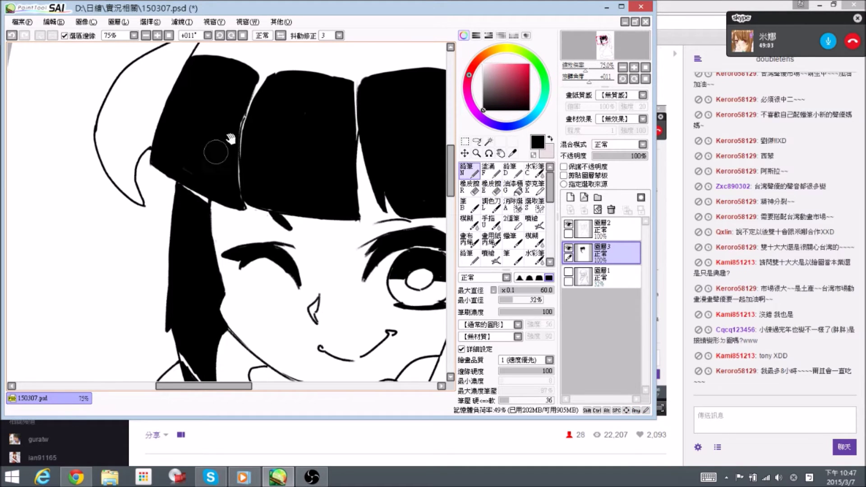
Paint a black band down the inner edge of the long side lock beside the open eye
left_click_drag(364, 73, 277, 170)
scroll(321, 177, "down", 1)
left_click_drag(328, 256, 339, 182)
left_click(281, 36)
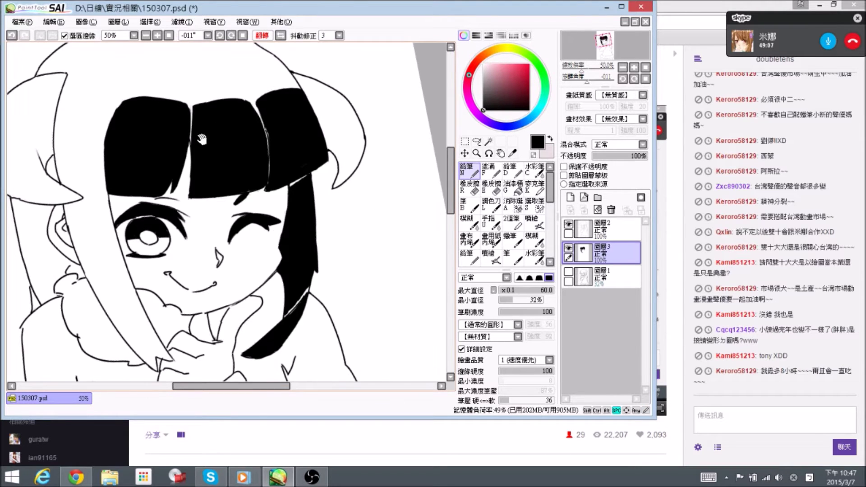
left_click_drag(219, 128, 293, 73)
left_click_drag(332, 145, 329, 138)
left_click_drag(178, 144, 201, 169)
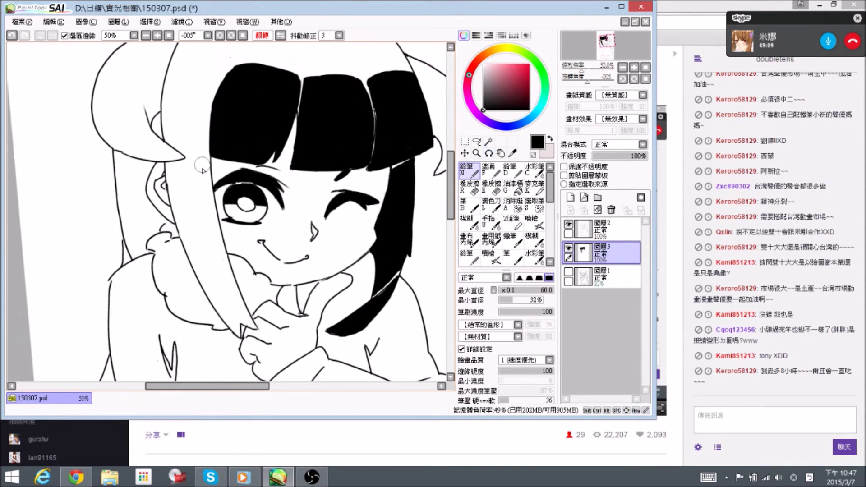
mouse_move(203, 88)
left_mouse_down()
mouse_move(206, 211)
mouse_move(217, 246)
left_mouse_up()
left_click_drag(203, 113, 210, 216)
left_click_drag(205, 145, 227, 277)
mouse_move(214, 224)
left_mouse_down()
mouse_move(210, 200)
mouse_move(227, 270)
left_mouse_up()
left_click_drag(207, 177, 231, 274)
left_click_drag(213, 210, 243, 297)
Clean the inner edge of the long lock beside the open eye and extend its black down to the pointed tip
key("e")
left_click_drag(208, 170, 227, 248)
key("n")
mouse_move(198, 192)
left_mouse_down()
mouse_move(228, 278)
mouse_move(233, 288)
mouse_move(224, 264)
mouse_move(253, 305)
left_mouse_up()
mouse_move(231, 262)
left_mouse_down()
mouse_move(245, 295)
mouse_move(225, 256)
mouse_move(233, 278)
left_mouse_up()
mouse_move(215, 229)
left_mouse_down()
mouse_move(231, 270)
mouse_move(202, 156)
mouse_move(209, 243)
mouse_move(202, 220)
mouse_move(233, 309)
left_mouse_up()
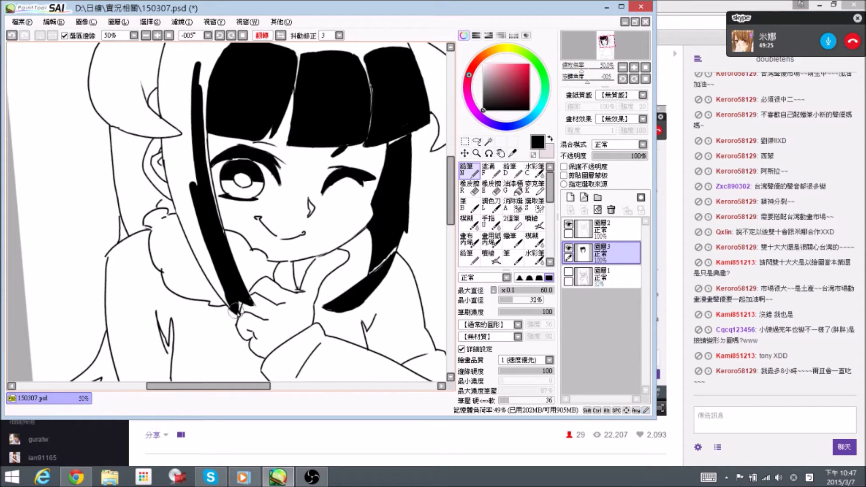
key("e")
key("n")
Fill the rest of the long lock up to the height of the bangs and trim the black against the curled horn
mouse_move(208, 252)
left_mouse_down()
mouse_move(230, 305)
mouse_move(198, 249)
mouse_move(226, 290)
mouse_move(192, 204)
mouse_move(201, 253)
mouse_move(184, 212)
mouse_move(188, 232)
mouse_move(176, 172)
mouse_move(186, 168)
mouse_move(195, 252)
mouse_move(187, 209)
mouse_move(208, 215)
mouse_move(190, 215)
mouse_move(184, 195)
mouse_move(202, 193)
mouse_move(194, 195)
mouse_move(207, 206)
mouse_move(208, 192)
mouse_move(194, 198)
mouse_move(199, 176)
left_mouse_up()
mouse_move(196, 176)
left_mouse_down()
mouse_move(213, 205)
mouse_move(228, 206)
mouse_move(229, 151)
mouse_move(224, 214)
mouse_move(212, 203)
mouse_move(223, 220)
mouse_move(208, 186)
mouse_move(211, 202)
mouse_move(217, 178)
mouse_move(243, 182)
mouse_move(251, 153)
mouse_move(247, 176)
mouse_move(250, 164)
mouse_move(238, 175)
mouse_move(227, 135)
mouse_move(211, 187)
mouse_move(217, 142)
mouse_move(251, 133)
mouse_move(257, 140)
mouse_move(223, 128)
mouse_move(215, 143)
left_mouse_up()
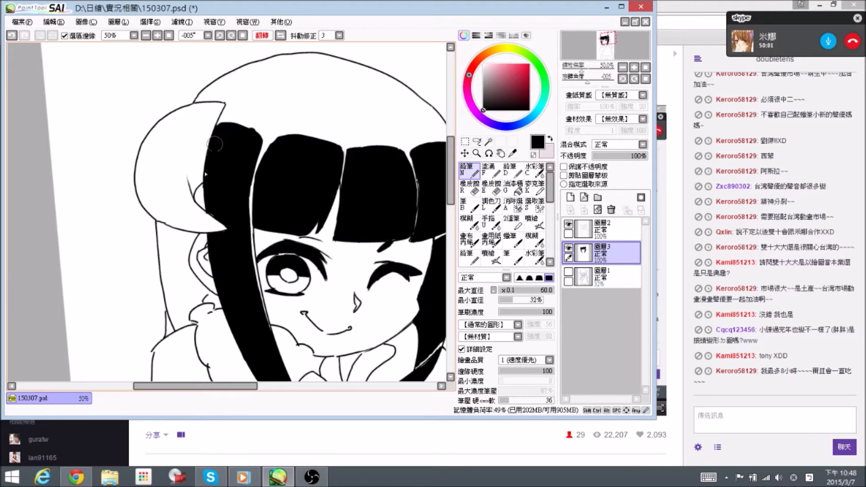
key("e")
left_click_drag(201, 194, 199, 172)
key("n")
Enlarge the Pencil to size 100 and save the drawing
key("h")
mouse_move(291, 54)
left_mouse_down()
mouse_move(385, 174)
mouse_move(336, 185)
mouse_move(318, 140)
mouse_move(336, 158)
mouse_move(333, 203)
left_mouse_up()
left_click_drag(330, 124, 334, 199)
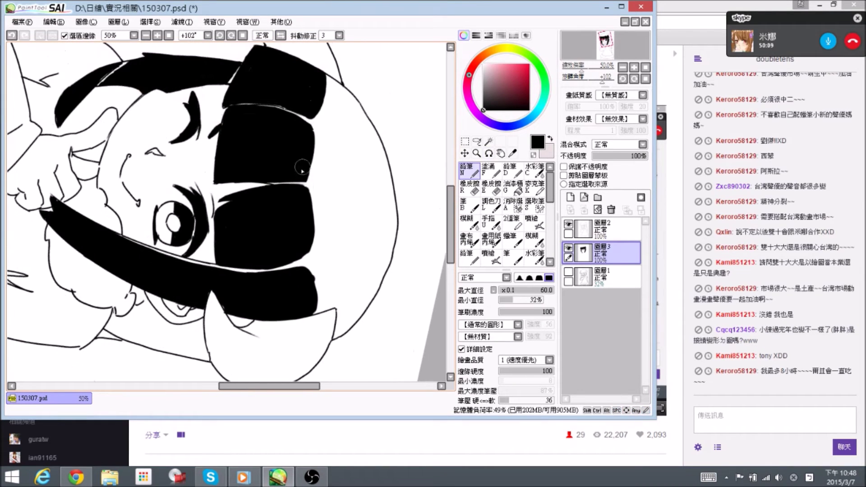
scroll(325, 144, "down", 1)
key("bracketright")
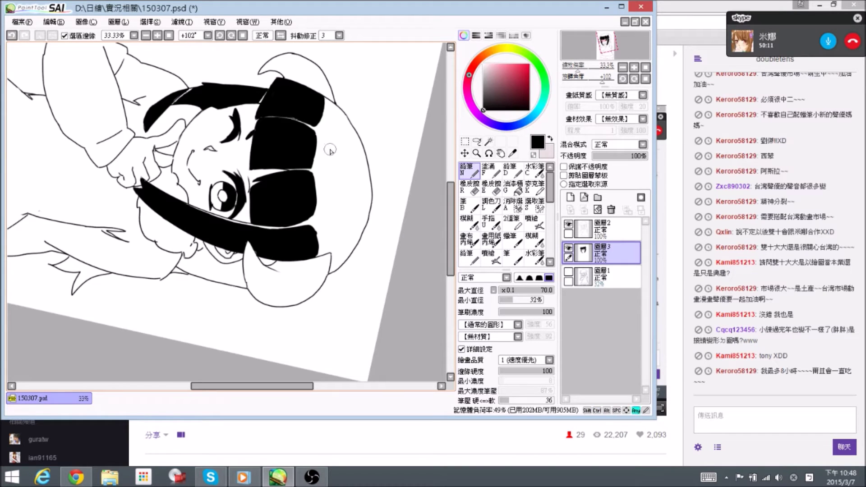
key("bracketright")
key("bracketright")
left_click_drag(330, 167, 334, 172)
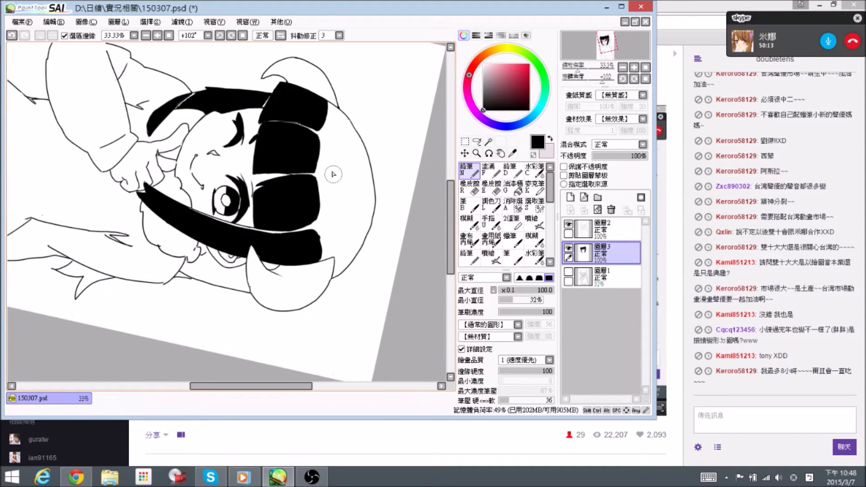
key("ctrl+s")
Trim the upper edges of all the black bangs sections and the side lock into one even curve with the eraser
left_click_drag(327, 190, 335, 168)
key("e")
left_click_drag(340, 82, 335, 229)
left_click_drag(329, 113, 327, 149)
left_click_drag(327, 122, 332, 225)
left_click_drag(332, 224, 329, 185)
left_click_drag(331, 107, 330, 118)
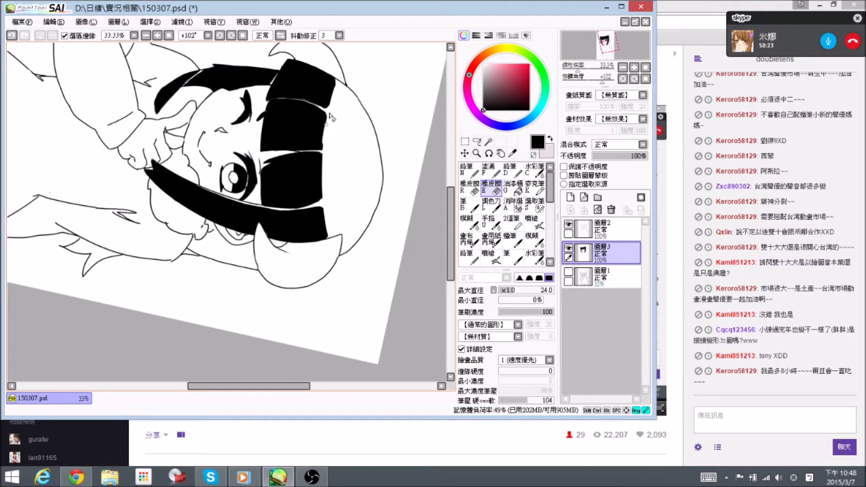
mouse_move(343, 72)
left_mouse_down()
mouse_move(323, 174)
mouse_move(331, 247)
left_mouse_up()
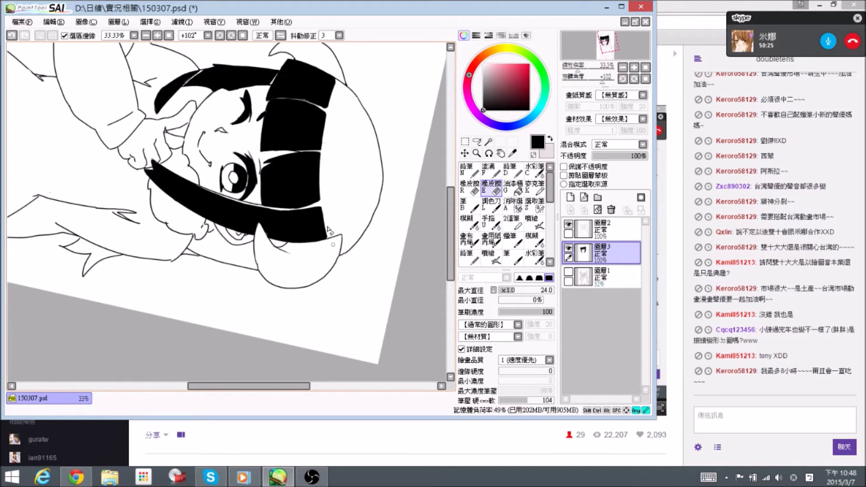
left_click_drag(324, 210, 331, 248)
key("n")
Fill the small gap between the long lock and the curled horn with the Pencil at size 20, and save the drawing
mouse_move(379, 194)
left_mouse_down()
mouse_move(385, 163)
mouse_move(333, 93)
mouse_move(304, 81)
mouse_move(231, 16)
left_mouse_up()
scroll(285, 158, "up", 3)
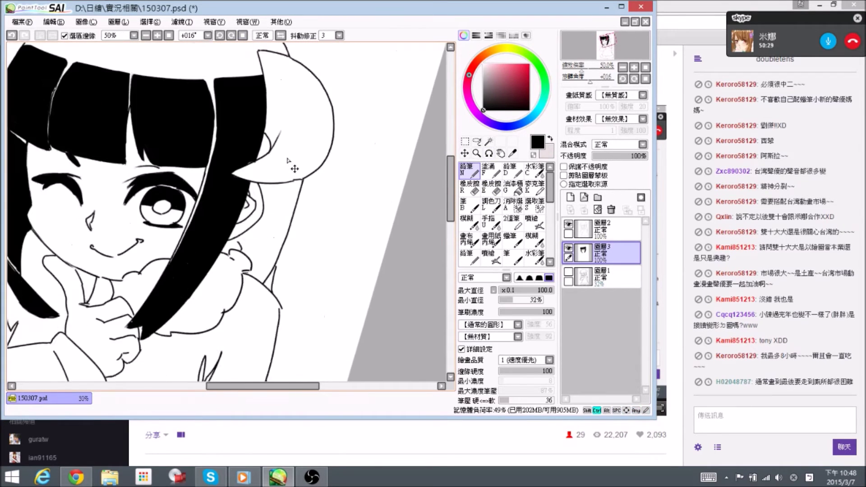
key("[")
key("[")
key("[")
key("[")
key("[")
key("[")
mouse_move(263, 148)
left_mouse_down()
mouse_move(282, 176)
mouse_move(270, 184)
left_mouse_up()
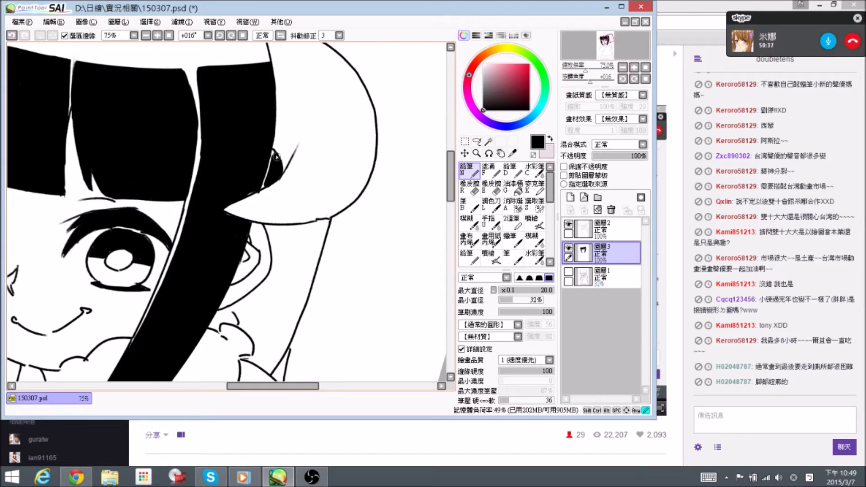
left_click_drag(274, 157, 272, 166)
left_click_drag(271, 166, 259, 198)
key("e")
key("n")
key("ctrl+s")
scroll(276, 190, "down", 1)
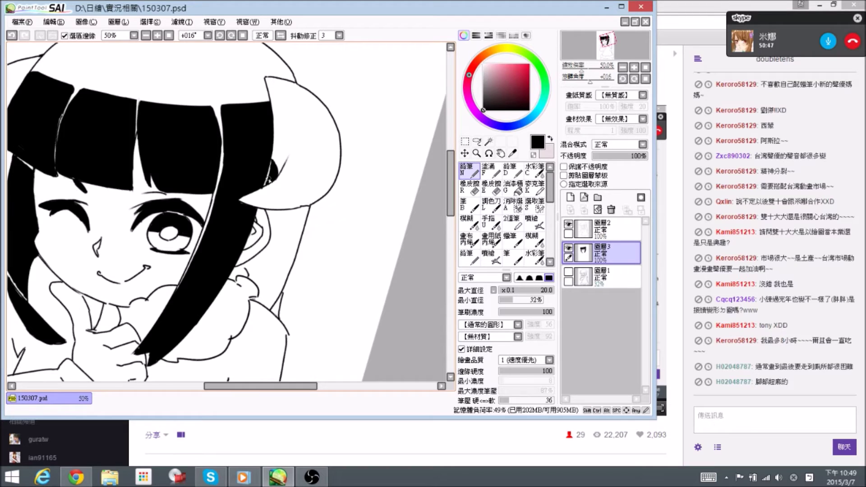
Touch up the upper corner of the bangs section above the open eye beside the long lock
key("ctrl")
left_click(280, 36)
left_click(280, 36)
key("space")
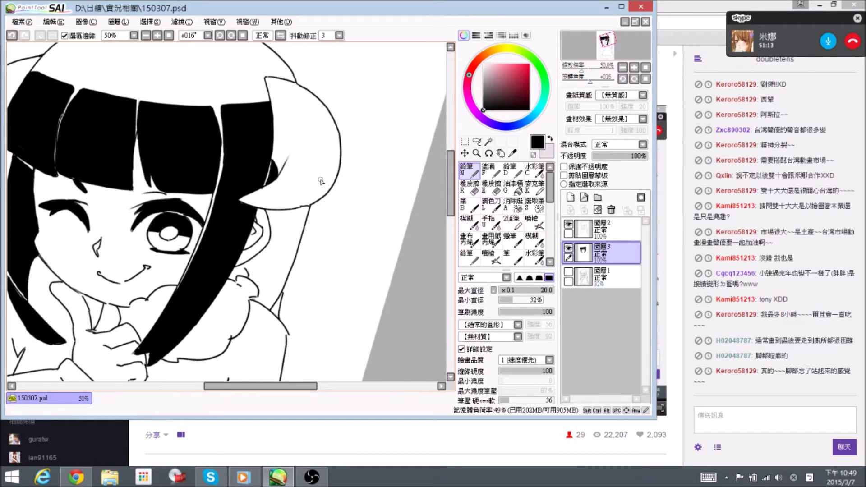
key("space")
left_click_drag(249, 211, 286, 197)
key("space")
left_click_drag(254, 102, 259, 107)
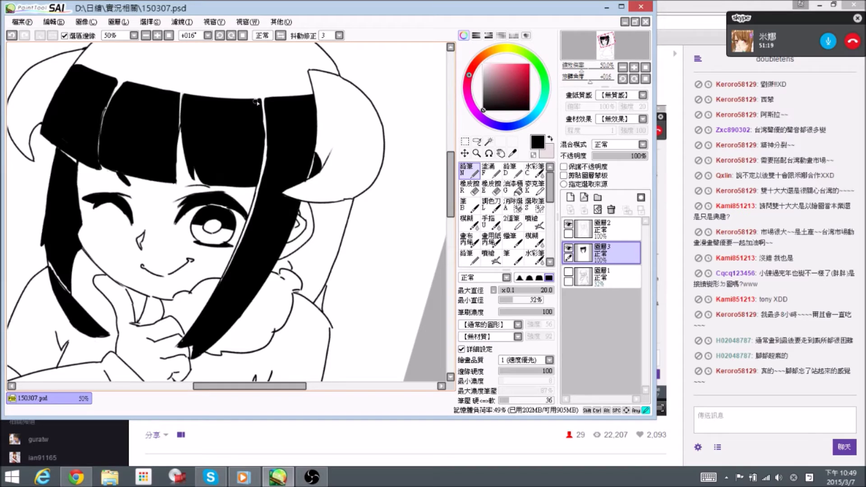
left_click_drag(256, 102, 279, 96)
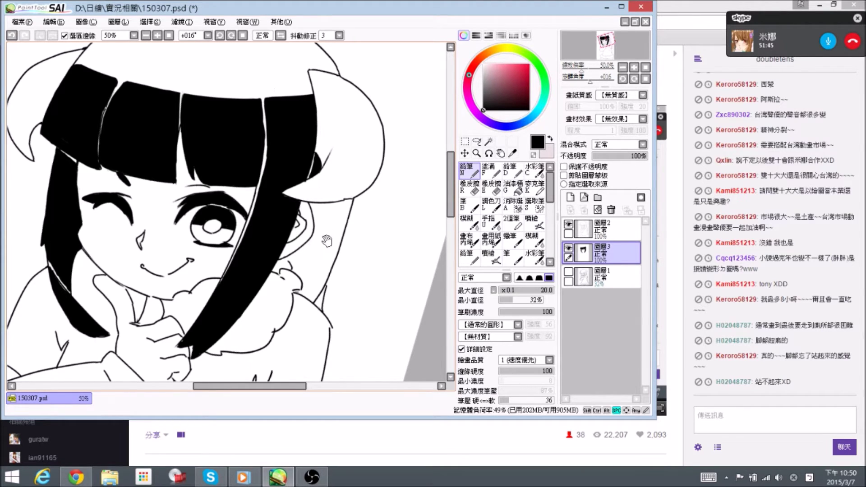
Start filling the back hair black between the ear and its outer outline, below the curled horn, with the Pencil at size 50
left_click_drag(326, 241, 323, 205)
left_click_drag(313, 173, 315, 188)
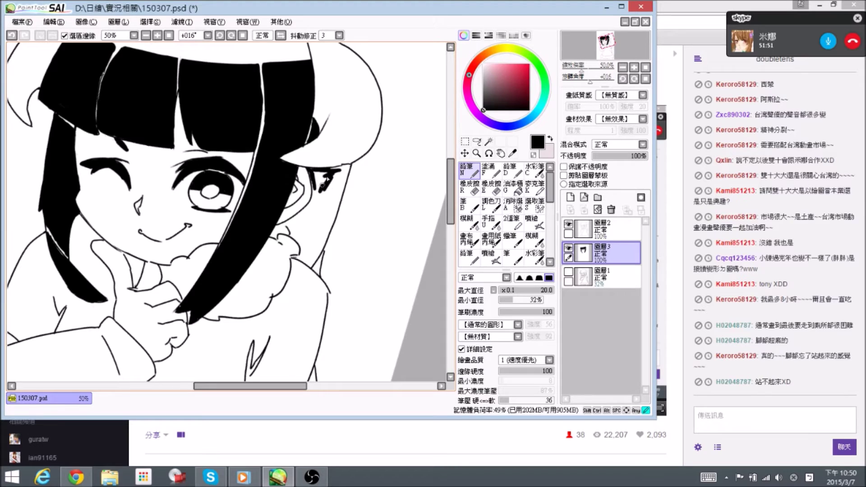
key("bracketright")
key("bracketright")
mouse_move(318, 179)
left_mouse_down()
mouse_move(322, 191)
mouse_move(342, 170)
mouse_move(330, 171)
mouse_move(347, 167)
mouse_move(329, 201)
left_mouse_up()
left_click_drag(345, 171, 321, 224)
key("e")
key("n")
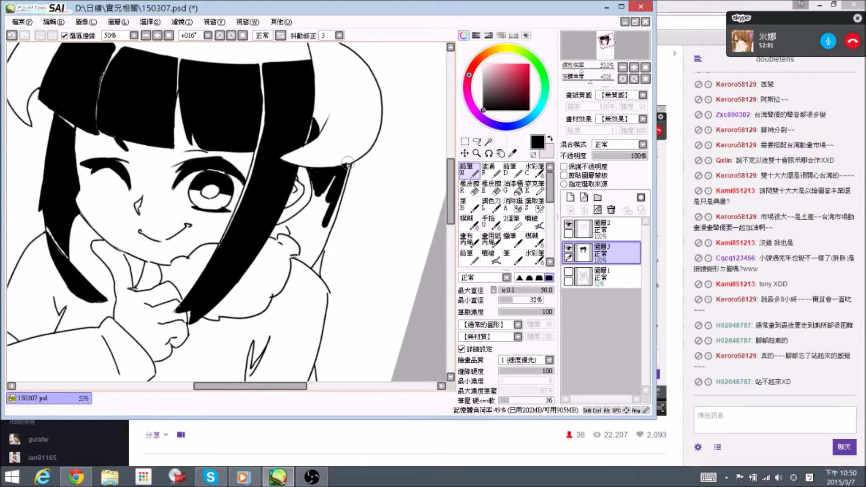
Continue the black back hair fill behind the ear down to the fur collar, cleaning its edges with the eraser
key("e")
key("n")
left_click_drag(336, 172, 318, 226)
mouse_move(332, 188)
left_mouse_down()
mouse_move(315, 224)
mouse_move(317, 183)
mouse_move(335, 173)
mouse_move(291, 226)
mouse_move(300, 256)
mouse_move(323, 226)
mouse_move(311, 260)
left_mouse_up()
key("e")
key("n")
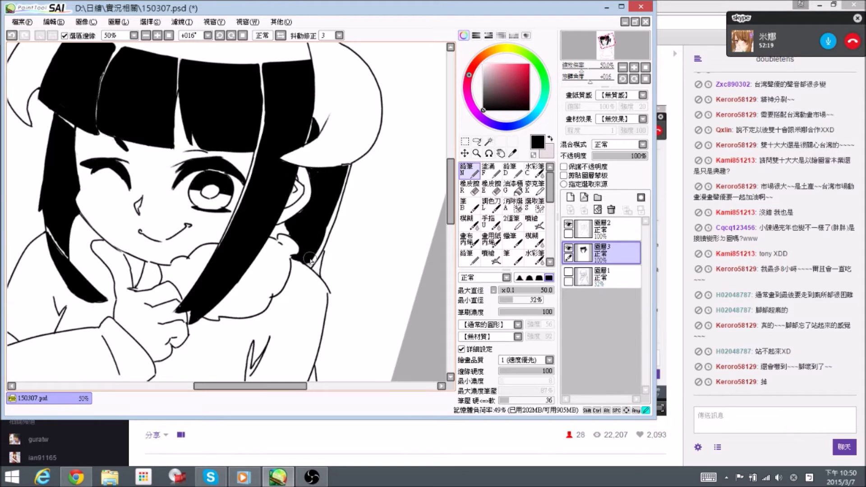
Fill the remaining narrow part of the back hair just above the collar with the Pencil at size 25
scroll(310, 252, "down", 3)
key("bracketleft")
mouse_move(339, 177)
left_mouse_down()
mouse_move(345, 195)
mouse_move(344, 150)
mouse_move(363, 81)
mouse_move(331, 184)
mouse_move(344, 212)
left_mouse_up()
key("e")
key("n")
Trace a thick black border inside the pointed hair ends that stick out behind the arm
left_click_drag(348, 379, 329, 206)
left_click_drag(311, 177, 335, 251)
key("ctrl+z")
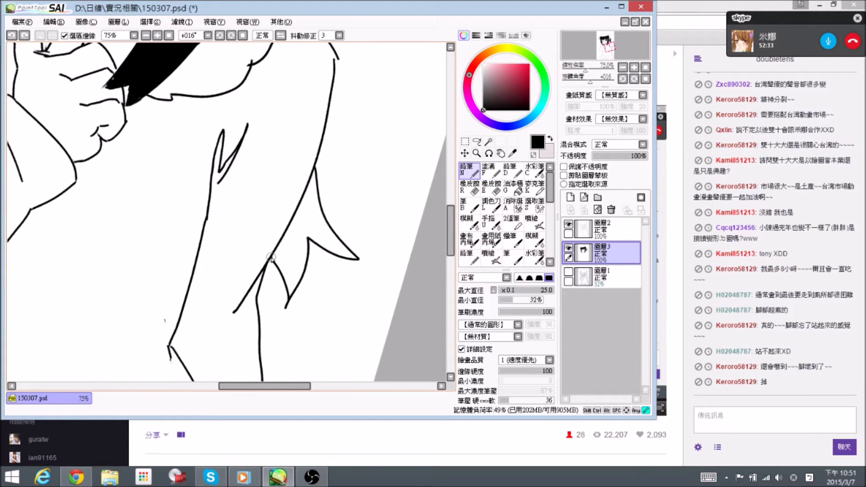
mouse_move(271, 256)
left_mouse_down()
mouse_move(290, 293)
mouse_move(306, 233)
mouse_move(354, 257)
mouse_move(334, 252)
left_mouse_up()
key("e")
key("n")
mouse_move(313, 217)
left_mouse_down()
mouse_move(331, 251)
mouse_move(355, 256)
mouse_move(315, 210)
mouse_move(327, 233)
mouse_move(319, 216)
mouse_move(316, 223)
mouse_move(315, 171)
mouse_move(270, 258)
left_mouse_up()
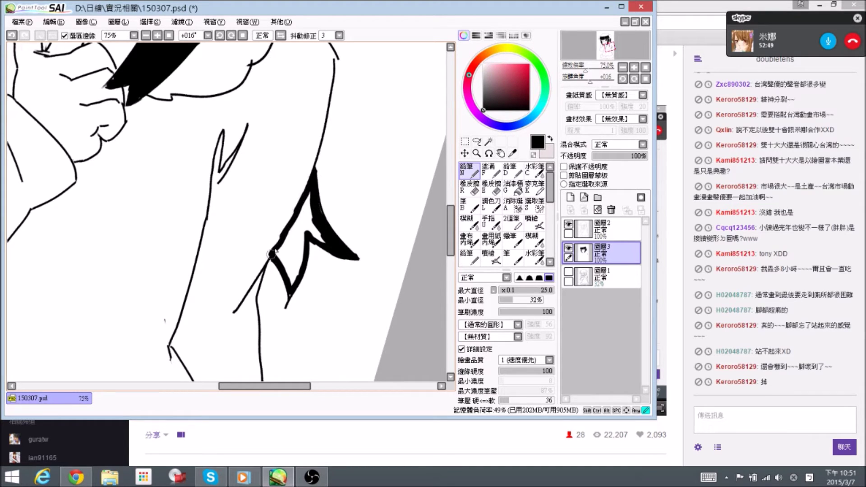
Fill the enclosed interior of the pointed hair ends with black using the bucket, and return to the Pencil
key("e")
left_click(514, 189)
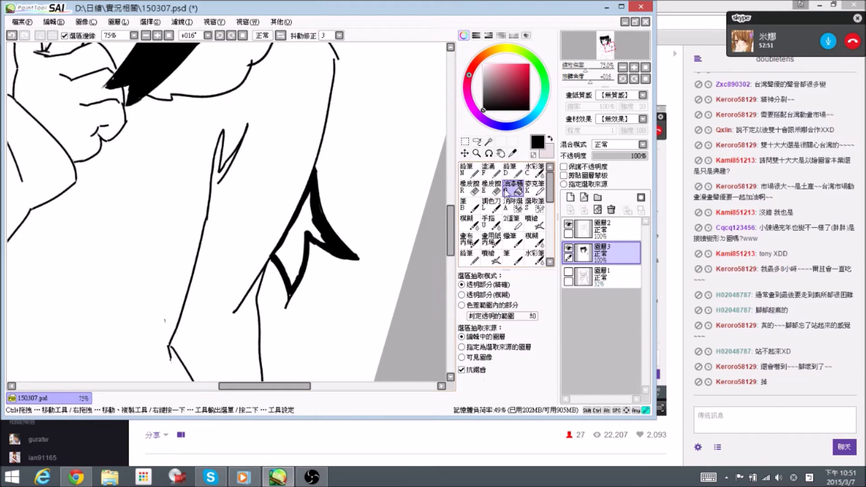
left_click(304, 231)
left_click(469, 170)
left_click_drag(322, 90, 329, 244)
left_click_drag(336, 207, 339, 221)
scroll(338, 221, "down", 4)
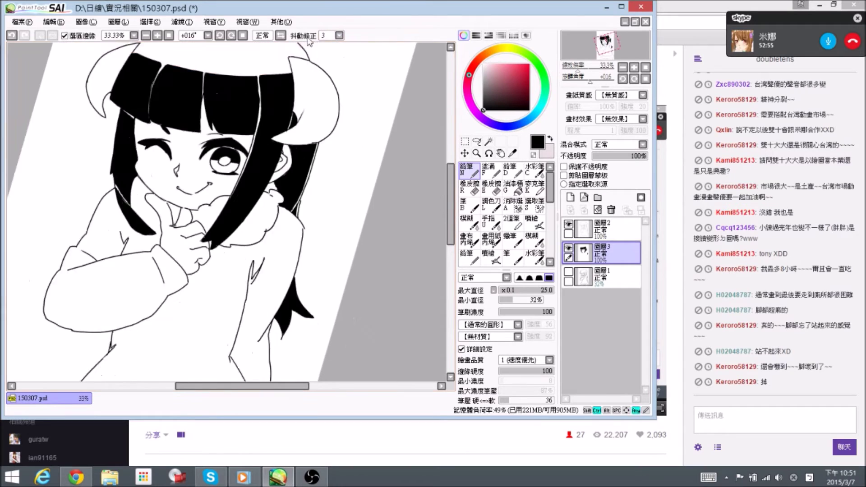
Paint a black shadow along the underside of the curled horn above the ear
scroll(324, 122, "up", 2)
mouse_move(276, 108)
left_mouse_down()
mouse_move(289, 132)
mouse_move(280, 131)
mouse_move(276, 156)
mouse_move(272, 101)
mouse_move(286, 139)
left_mouse_up()
key("e")
key("n")
left_click_drag(294, 180, 313, 181)
mouse_move(379, 131)
left_mouse_down()
mouse_move(324, 127)
mouse_move(333, 146)
mouse_move(284, 188)
mouse_move(266, 190)
left_mouse_up()
key("e")
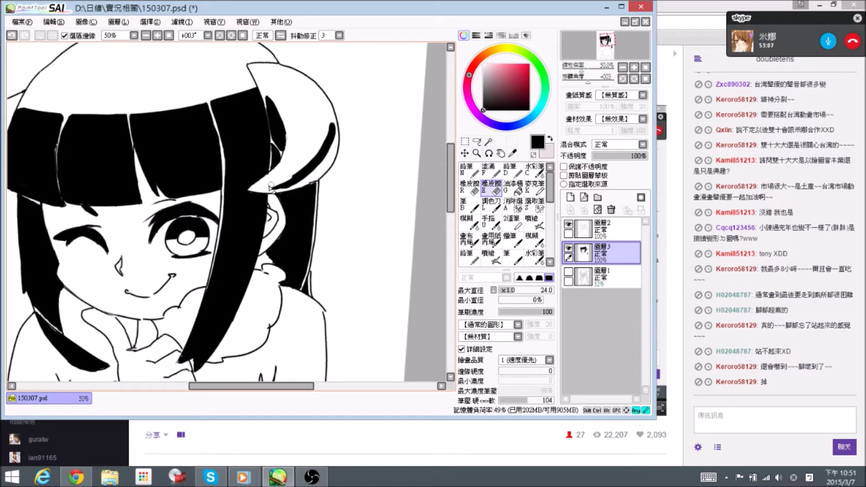
Widen the shadow on the curled horn above the ear and trim it into a smooth tapered crescent with the eraser
key("n")
mouse_move(273, 189)
left_mouse_down()
mouse_move(315, 175)
mouse_move(332, 151)
mouse_move(327, 162)
mouse_move(335, 130)
mouse_move(336, 146)
left_mouse_up()
key("e")
mouse_move(334, 115)
left_mouse_down()
mouse_move(336, 153)
mouse_move(330, 111)
mouse_move(325, 134)
left_mouse_up()
mouse_move(269, 188)
left_mouse_down()
mouse_move(297, 167)
mouse_move(274, 188)
mouse_move(302, 166)
mouse_move(328, 109)
mouse_move(341, 140)
left_mouse_up()
key("n")
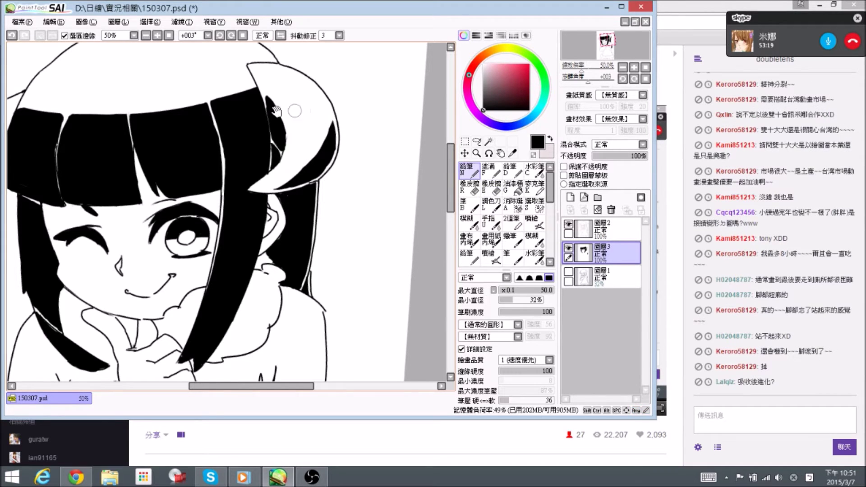
Paint a black shadow down the inner side of the horn beside the winking eye, shaping it with the eraser
left_click_drag(294, 111, 386, 137)
key("alt+space")
left_click_drag(294, 147, 273, 114)
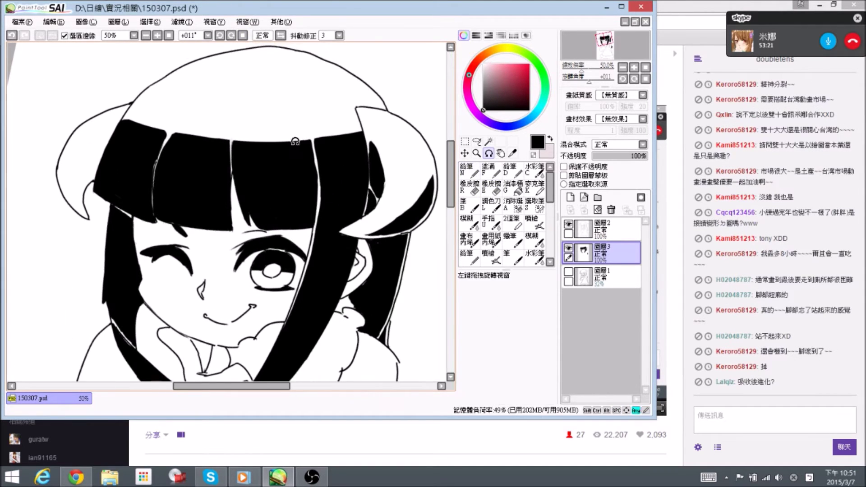
key("space")
mouse_move(76, 166)
left_mouse_down()
mouse_move(144, 151)
mouse_move(152, 198)
left_mouse_up()
key("e")
key("n")
left_click_drag(152, 137, 155, 195)
key("e")
key("n")
key("e")
key("n")
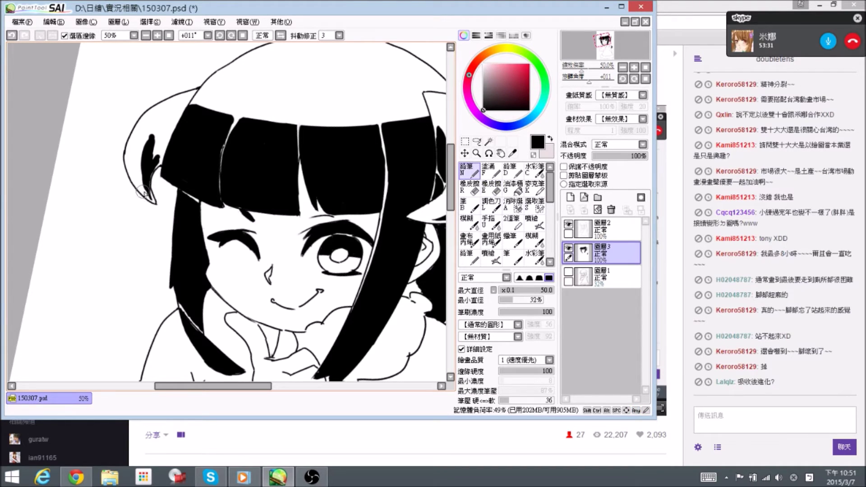
Extend the shadow on the winking-side horn up to the bangs and round off its upper edge
mouse_move(149, 149)
left_mouse_down()
mouse_move(157, 143)
mouse_move(158, 159)
mouse_move(166, 125)
mouse_move(162, 132)
left_mouse_up()
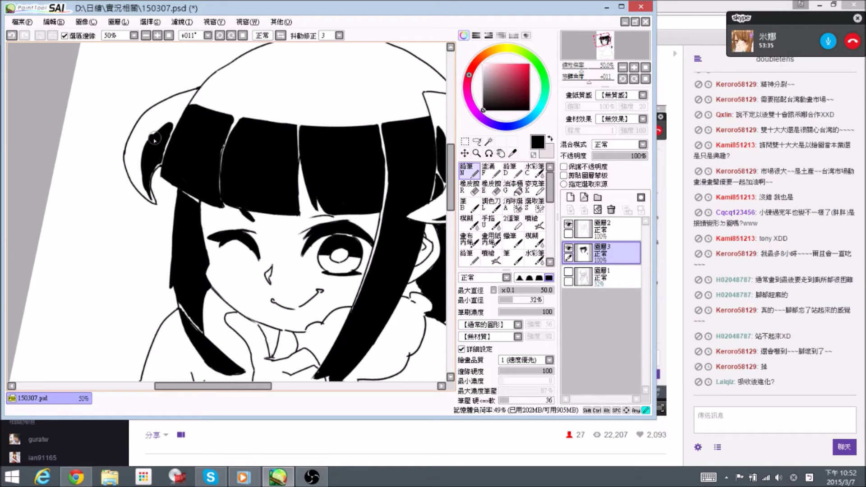
key("e")
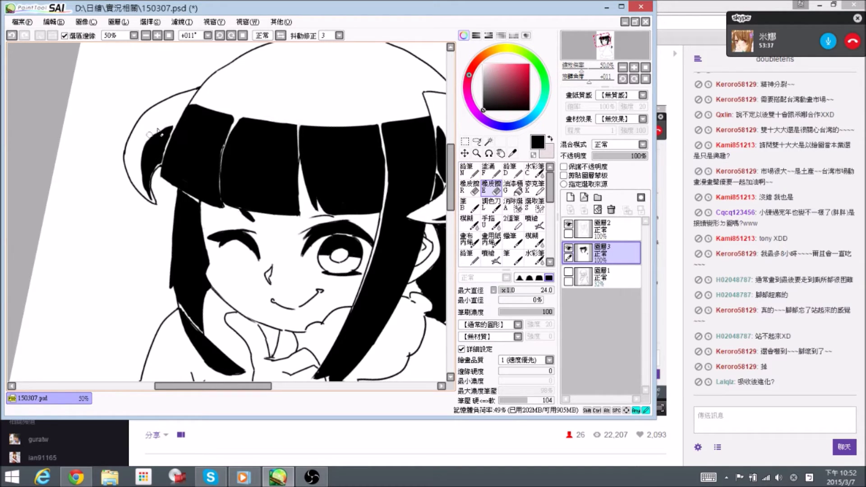
key("n")
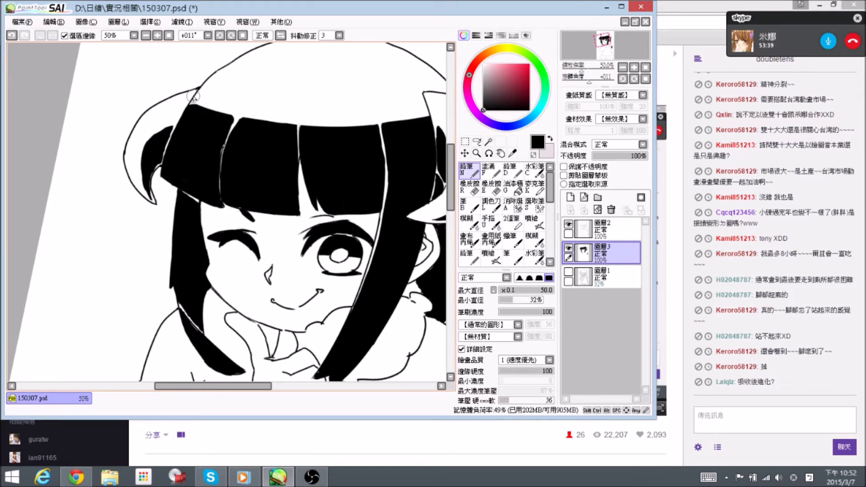
Mirror the canvas view, reset its rotation, and save the drawing
left_click(280, 36)
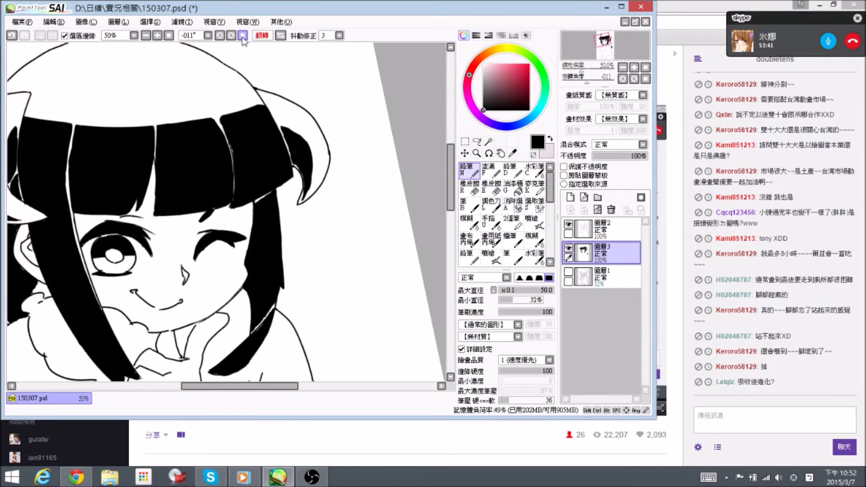
left_click(243, 36)
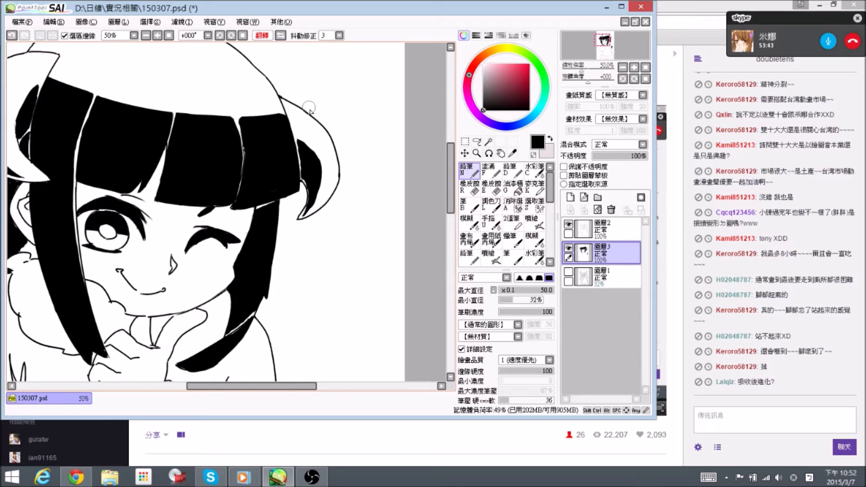
key("ctrl")
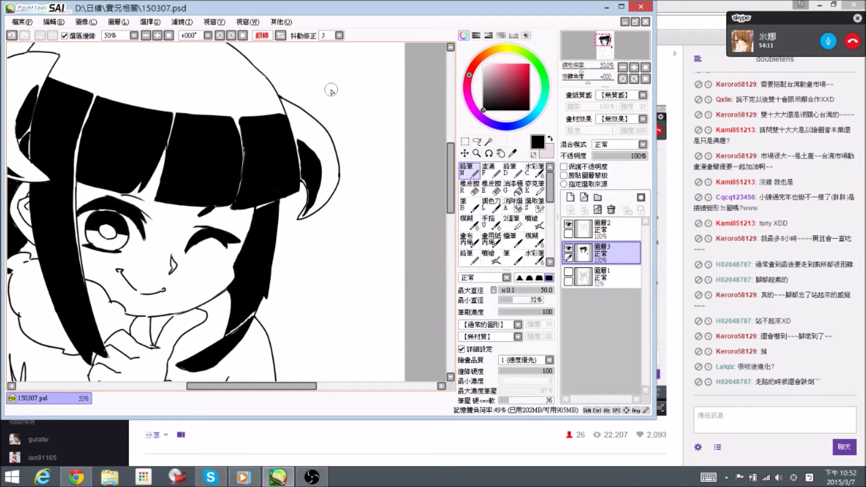
key("ctrl")
Restore the unmirrored view and paint a black patch on the crown of the head directly above the curled horn
left_click(262, 35)
mouse_move(410, 101)
left_mouse_down()
mouse_move(364, 103)
mouse_move(403, 124)
left_mouse_up()
left_click_drag(355, 76, 362, 98)
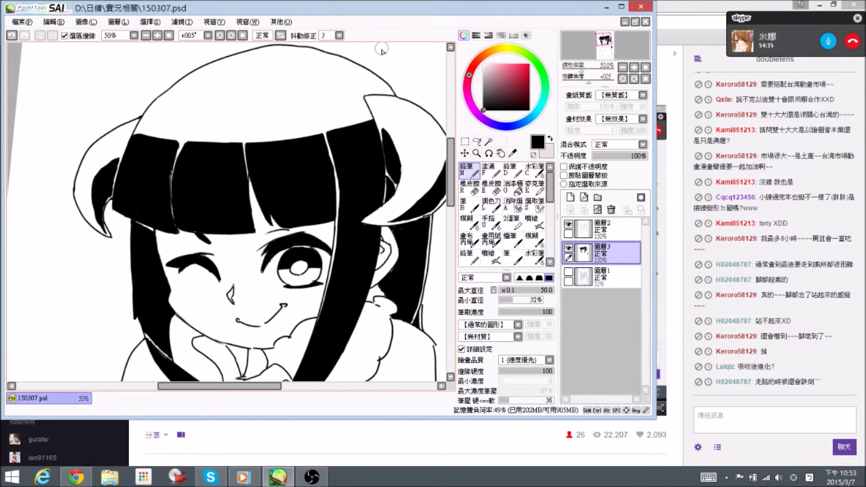
mouse_move(343, 79)
left_mouse_down()
mouse_move(366, 104)
mouse_move(392, 103)
mouse_move(360, 87)
mouse_move(382, 90)
mouse_move(347, 81)
left_mouse_up()
key("e")
key("n")
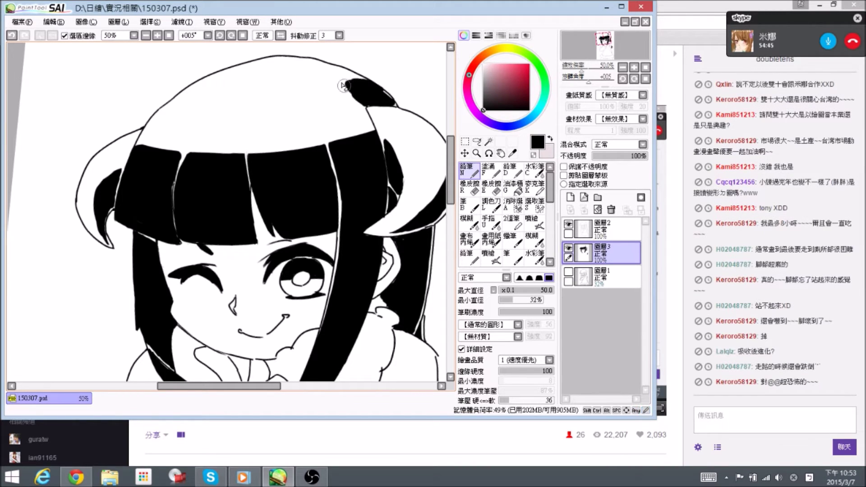
Extend the black patch on the crown from the head outline down to the long lock, trimming its inner edge
key("e")
key("n")
key("e")
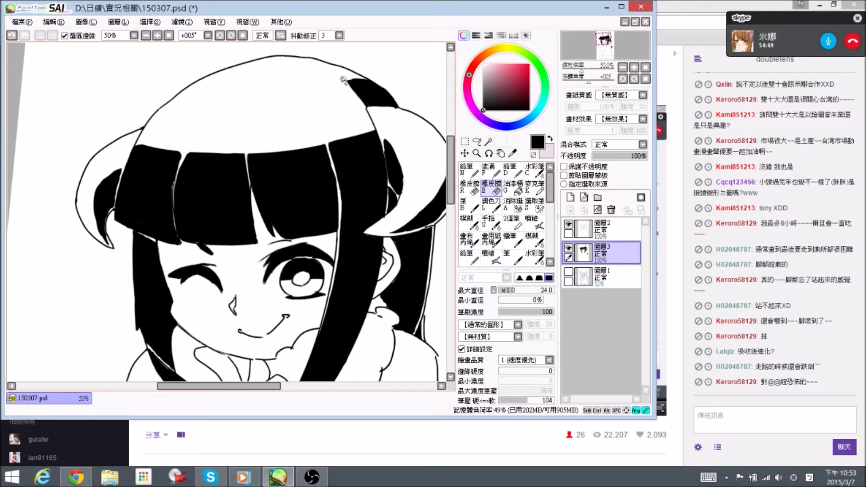
key("n")
mouse_move(358, 84)
left_mouse_down()
mouse_move(342, 75)
mouse_move(365, 84)
mouse_move(335, 67)
mouse_move(362, 117)
mouse_move(362, 100)
mouse_move(361, 122)
mouse_move(346, 132)
mouse_move(351, 99)
mouse_move(326, 66)
mouse_move(341, 110)
left_mouse_up()
key("e")
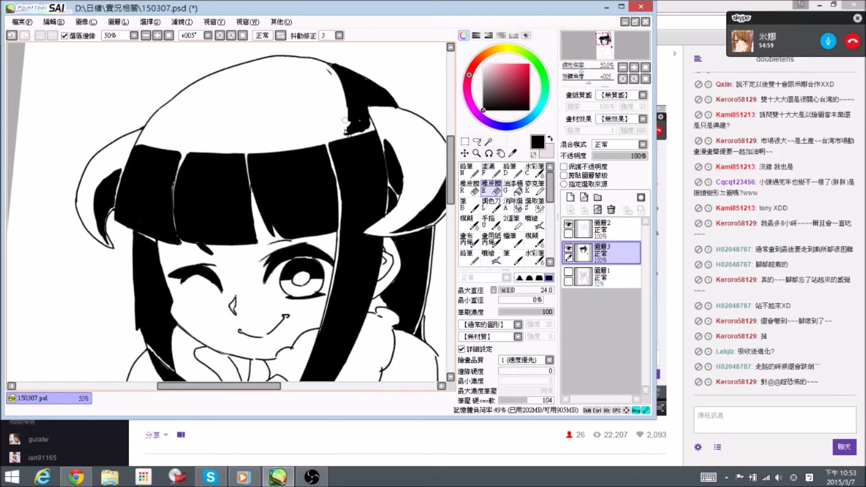
left_click_drag(348, 117, 348, 135)
key("n")
Mirror the view and refine the black shading on the crown with the Pencil and eraser
left_click(280, 35)
left_click_drag(343, 84, 388, 151)
mouse_move(167, 45)
left_mouse_down()
mouse_move(185, 143)
mouse_move(199, 119)
mouse_move(195, 146)
mouse_move(209, 110)
mouse_move(206, 157)
mouse_move(171, 132)
mouse_move(197, 162)
mouse_move(169, 131)
mouse_move(202, 160)
mouse_move(181, 139)
mouse_move(214, 149)
left_mouse_up()
key("e")
key("n")
key("e")
left_click_drag(212, 160, 212, 127)
mouse_move(212, 127)
left_mouse_down()
mouse_move(210, 154)
mouse_move(225, 107)
mouse_move(216, 165)
mouse_move(216, 119)
mouse_move(212, 155)
left_mouse_up()
key("n")
mouse_move(177, 125)
left_mouse_down()
mouse_move(205, 150)
mouse_move(253, 117)
mouse_move(321, 91)
mouse_move(338, 137)
mouse_move(308, 94)
left_mouse_up()
key("e")
Paint a small black shadow under the chin beside the raised thumb
key("alt+space")
key("space")
left_click_drag(211, 175, 178, 54)
left_click_drag(307, 167, 298, 56)
key("alt+space")
left_click_drag(345, 106, 330, 92)
mouse_move(209, 179)
left_mouse_down()
mouse_move(281, 154)
mouse_move(281, 185)
mouse_move(292, 148)
mouse_move(313, 145)
left_mouse_up()
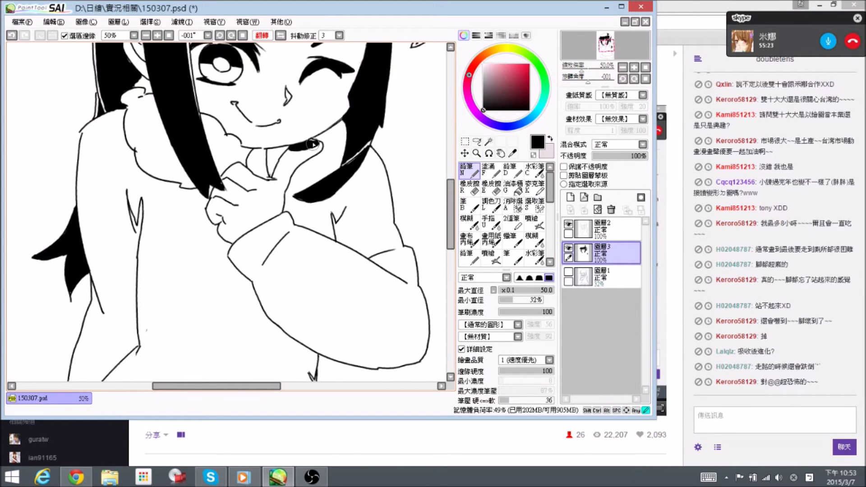
key("e")
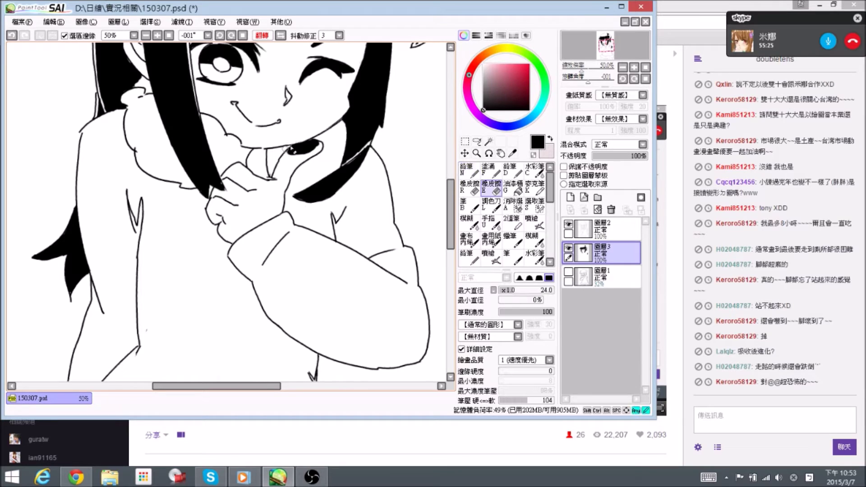
Paint a black shadow on the neck between the thumb and the fingers, and clean its edges with the eraser
mouse_move(289, 154)
left_mouse_down()
mouse_move(309, 159)
mouse_move(294, 183)
mouse_move(272, 177)
mouse_move(279, 180)
left_mouse_up()
key("n")
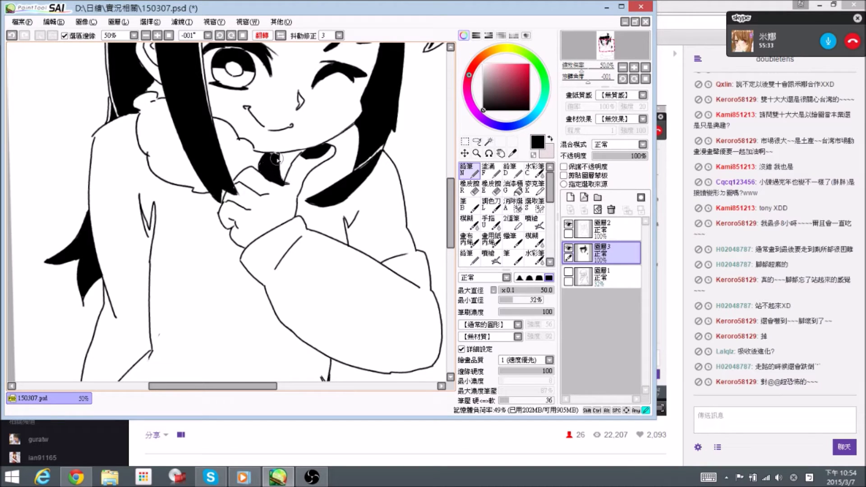
key("e")
left_click_drag(282, 159, 284, 184)
key("n")
key("e")
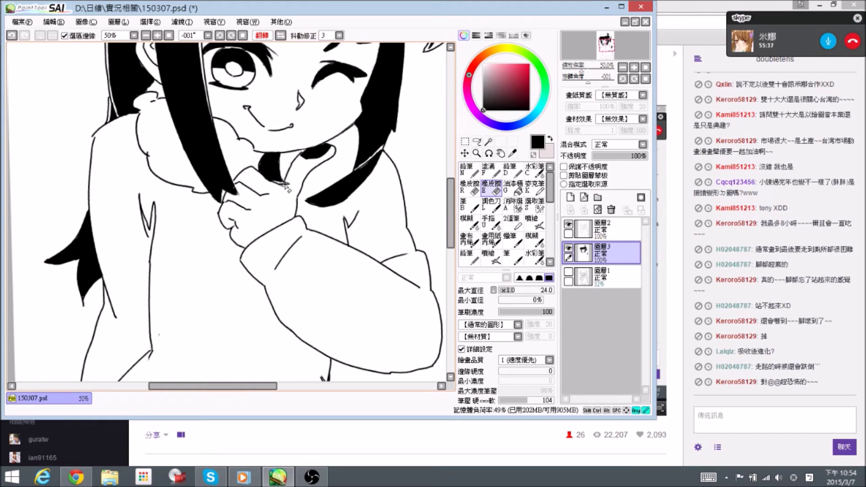
key("n")
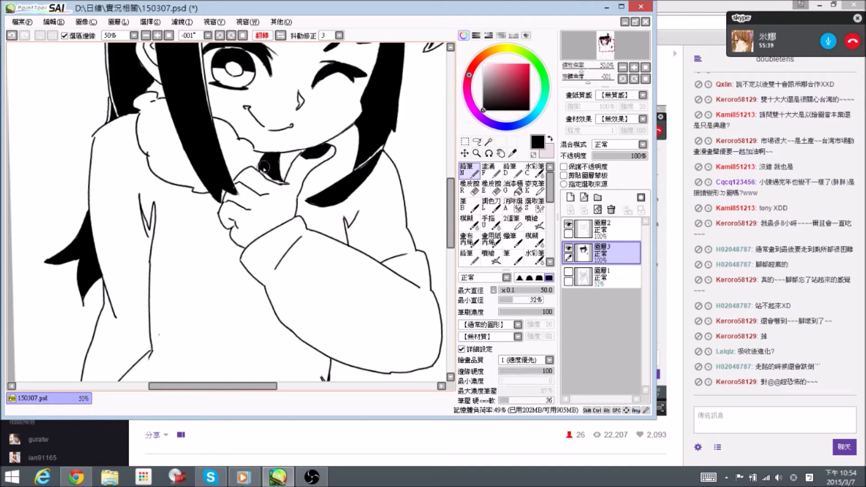
key("e")
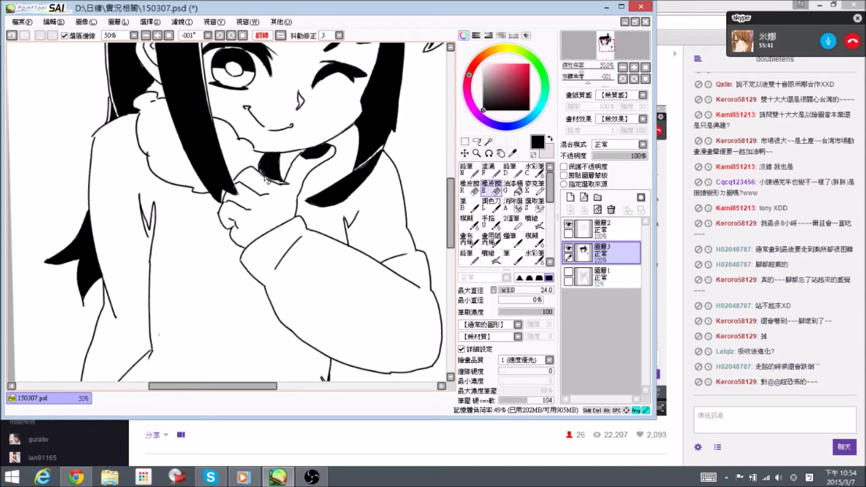
key("n")
mouse_move(286, 186)
left_mouse_down()
mouse_move(277, 163)
mouse_move(363, 159)
mouse_move(350, 138)
left_mouse_up()
Restore the unmirrored view and extend the chin shadow along the inner side of the thumb
key("n")
left_click(280, 36)
left_click_drag(158, 147, 246, 150)
key("e")
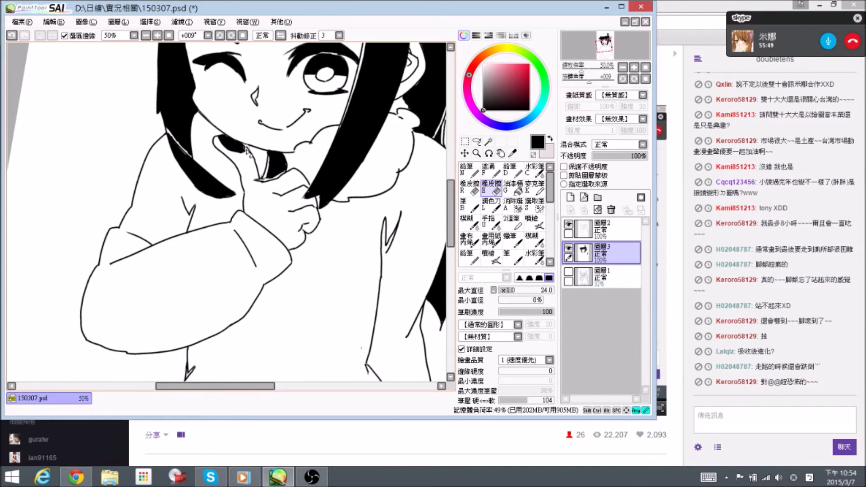
key("n")
mouse_move(219, 140)
left_mouse_down()
mouse_move(258, 149)
mouse_move(264, 162)
left_mouse_up()
key("e")
key("n")
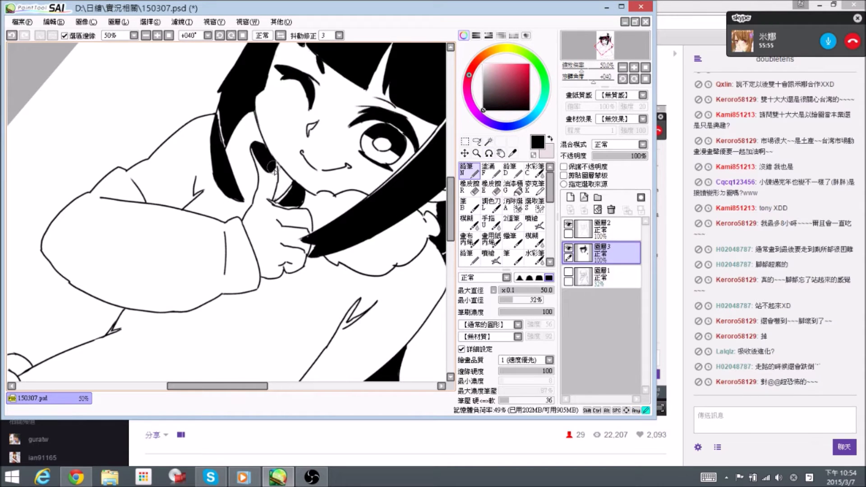
Trim the lower end of the chin shadow where it runs along the thumb
key("e")
left_click_drag(273, 174, 287, 47)
key("n")
key("e")
key("n")
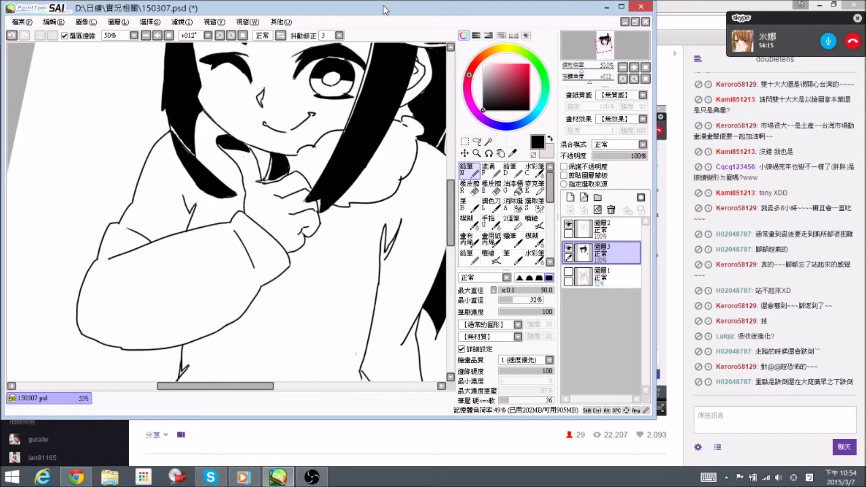
Erase the excess black around the chin shadow to leave a short, clean shape above the thumb
key("alt+space")
mouse_move(306, 106)
left_mouse_down()
mouse_move(312, 113)
mouse_move(299, 101)
left_mouse_up()
key("e")
left_click_drag(247, 160, 212, 143)
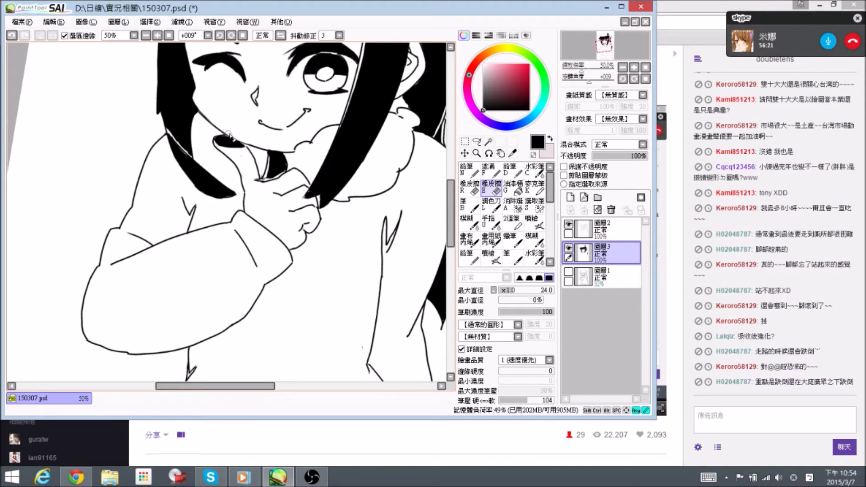
left_click_drag(228, 138, 216, 138)
key("n")
Paint a small black shadow on the fingers just beneath the tip of the long hair strand and trim it with the eraser
left_click_drag(307, 167, 311, 147)
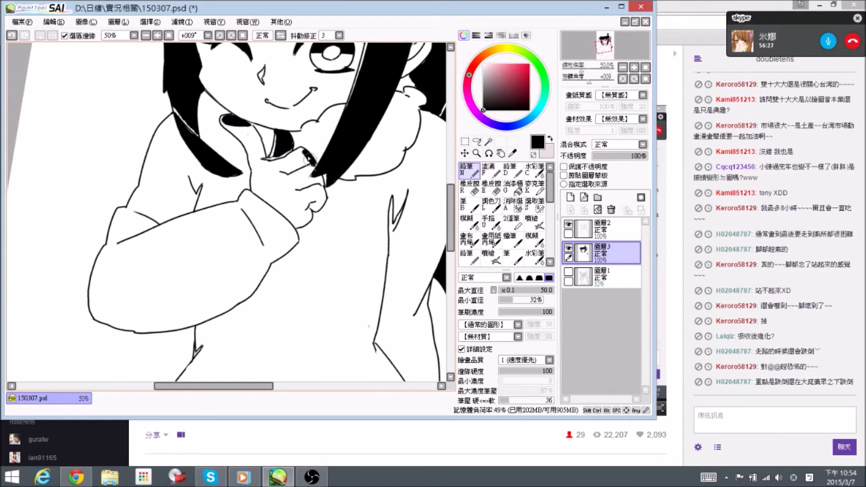
key("e")
key("n")
mouse_move(315, 166)
left_mouse_down()
mouse_move(303, 149)
mouse_move(315, 163)
left_mouse_up()
key("e")
key("n")
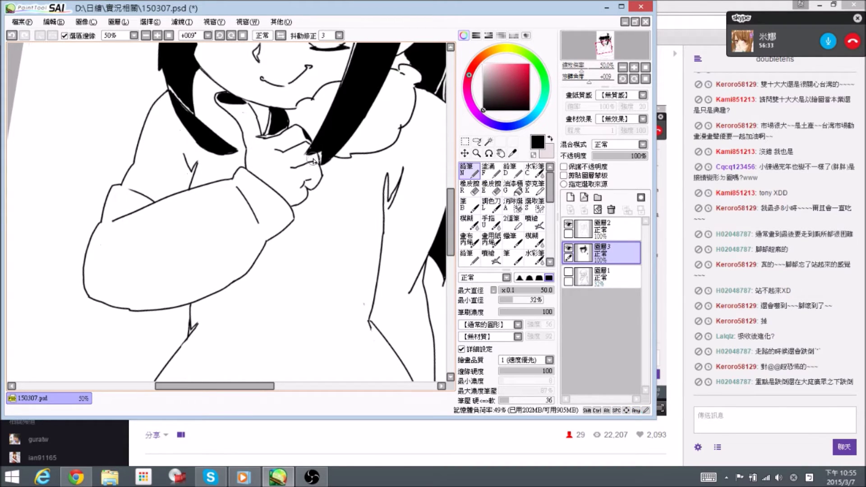
key("e")
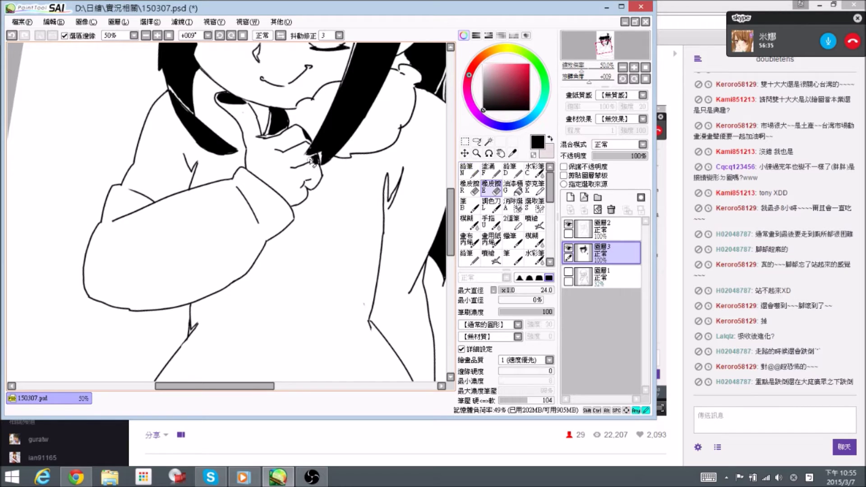
key("n")
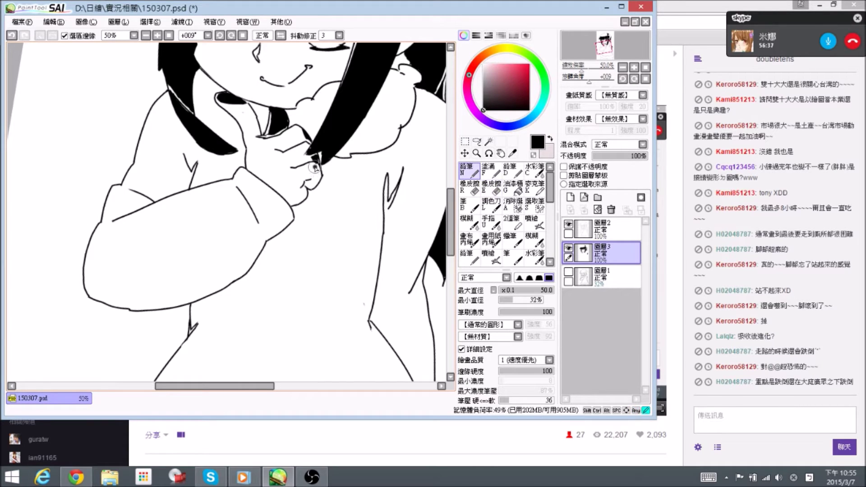
Add a black shadow along the outer side of the lower fingers and shape its edges with the eraser
key("e")
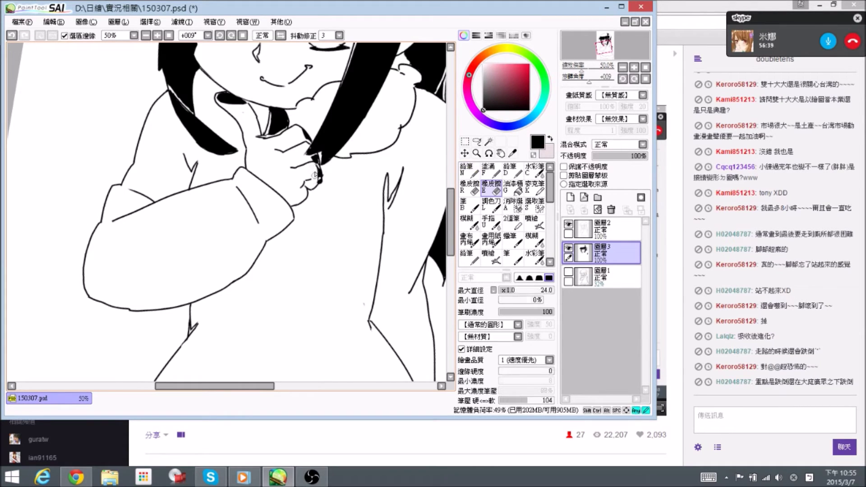
key("n")
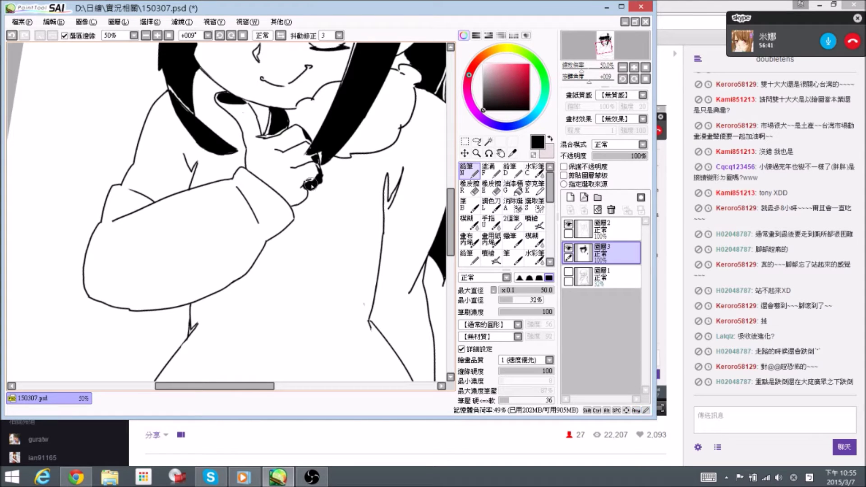
key("e")
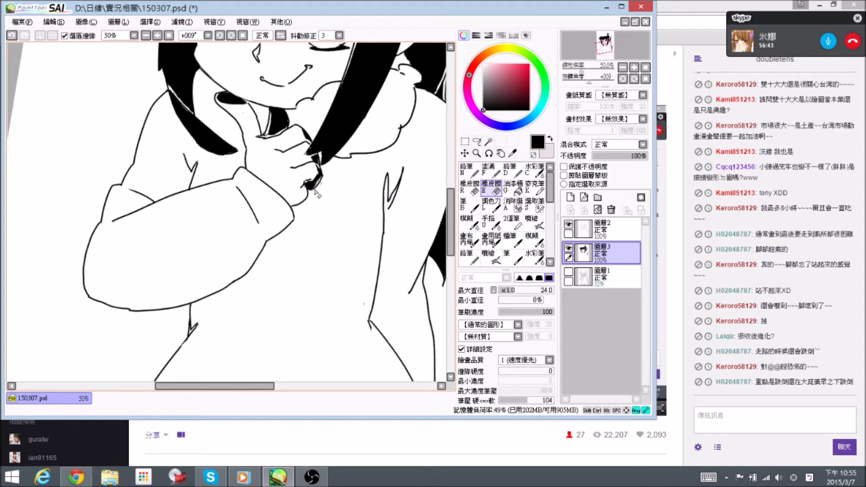
key("n")
left_click_drag(315, 170, 318, 173)
key("e")
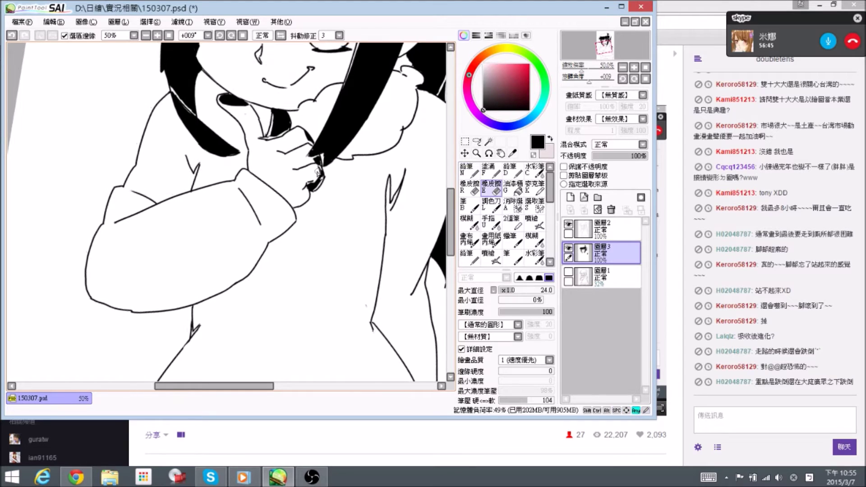
key("n")
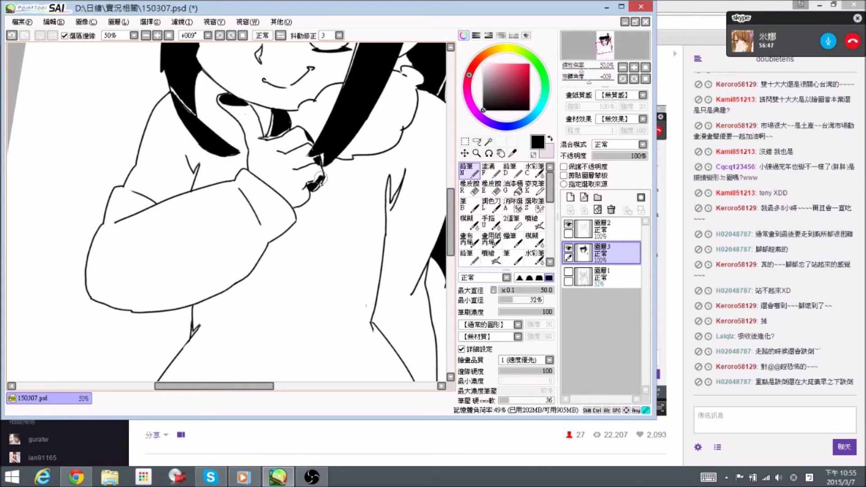
key("e")
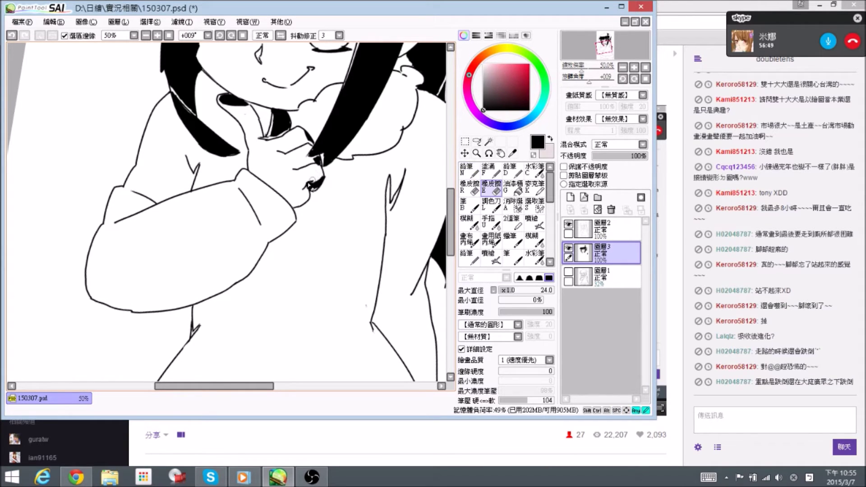
key("n")
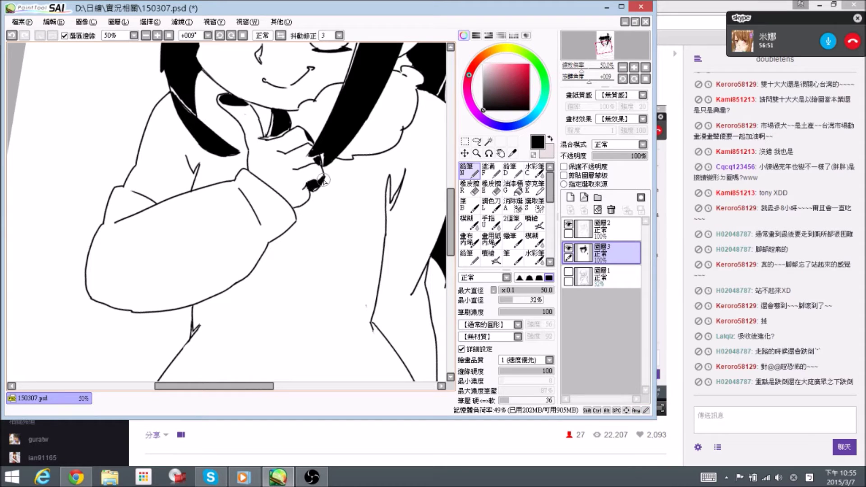
key("e")
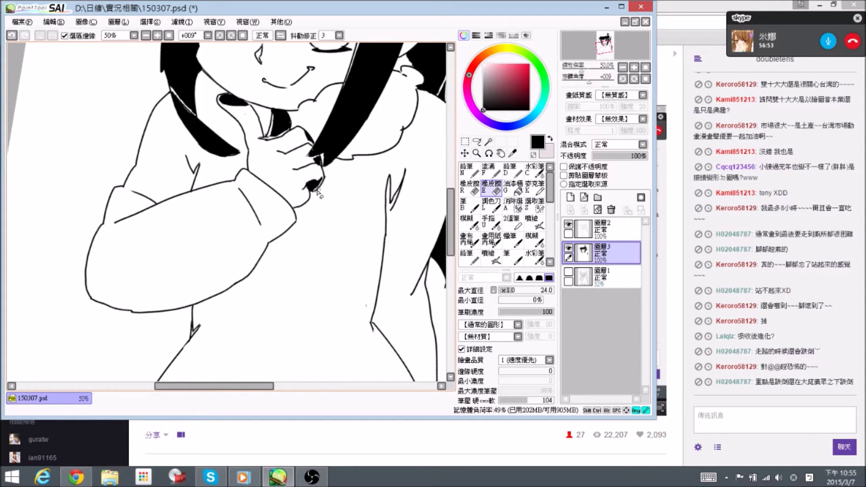
key("n")
Mirror the view with rotation reset to 0°, touch up the neck shadow between fingers and thumb, and save the file
left_click(279, 36)
key("Home")
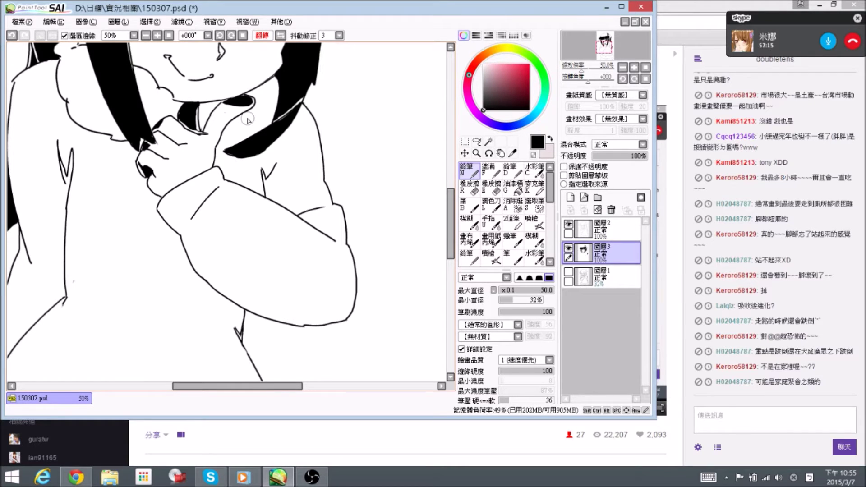
mouse_move(248, 119)
left_mouse_down()
mouse_move(284, 124)
mouse_move(257, 121)
mouse_move(264, 115)
mouse_move(236, 143)
mouse_move(228, 135)
mouse_move(237, 127)
mouse_move(219, 140)
mouse_move(215, 133)
mouse_move(234, 125)
left_mouse_up()
key("e")
key("n")
key("e")
key("n")
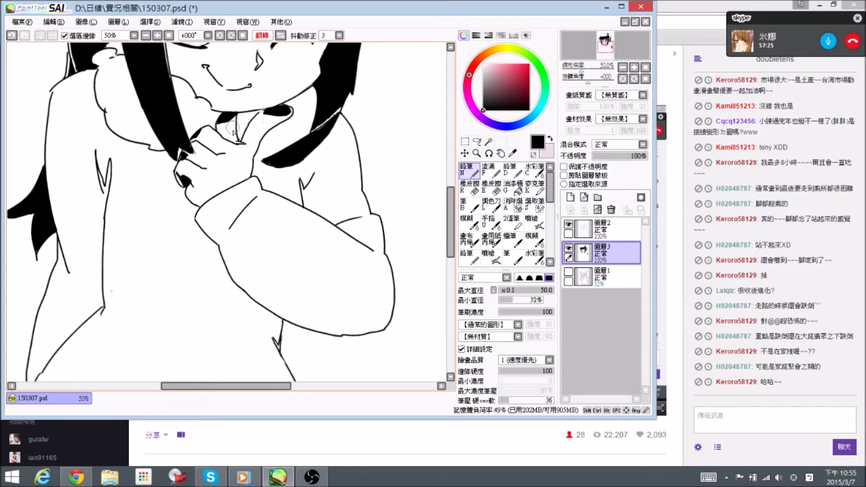
key("ctrl+s")
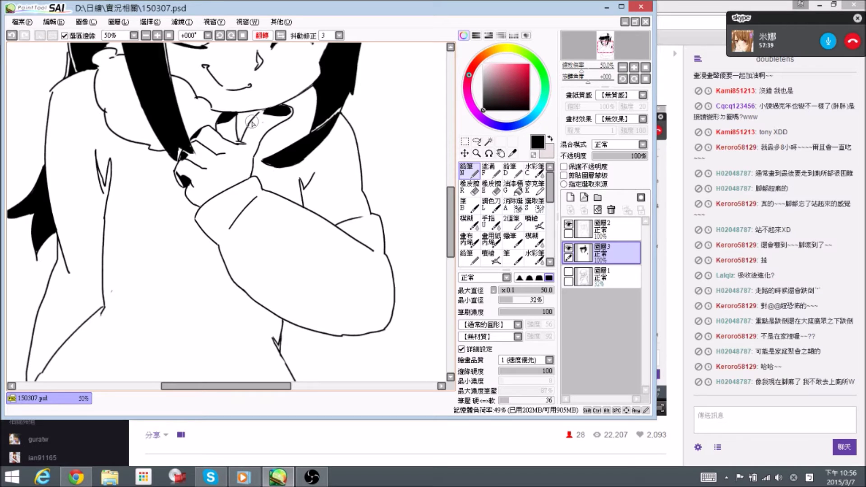
Clean up the inner end of the chin shadow above the thumb with the eraser
left_click_drag(326, 145, 319, 132)
key("e")
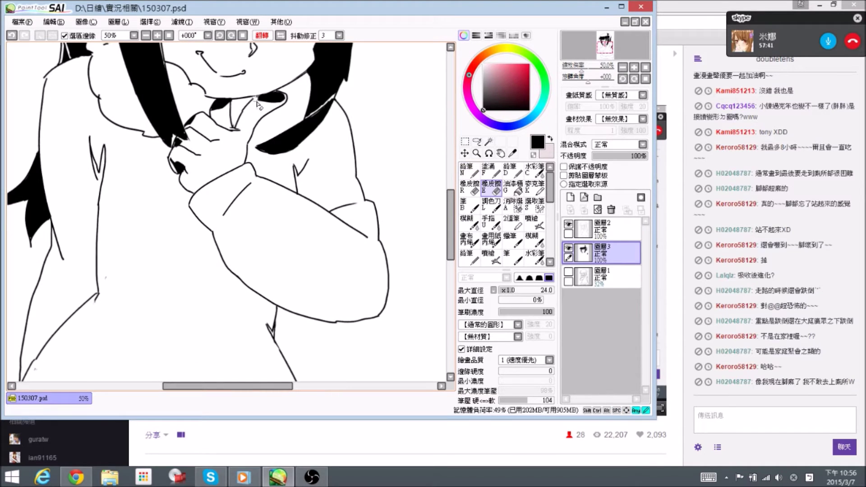
left_click(256, 103)
key("n")
Paint a black shadow on the fluffy collar along the outer side of the long hair strand
left_click_drag(296, 167, 326, 193)
left_click_drag(324, 162, 344, 182)
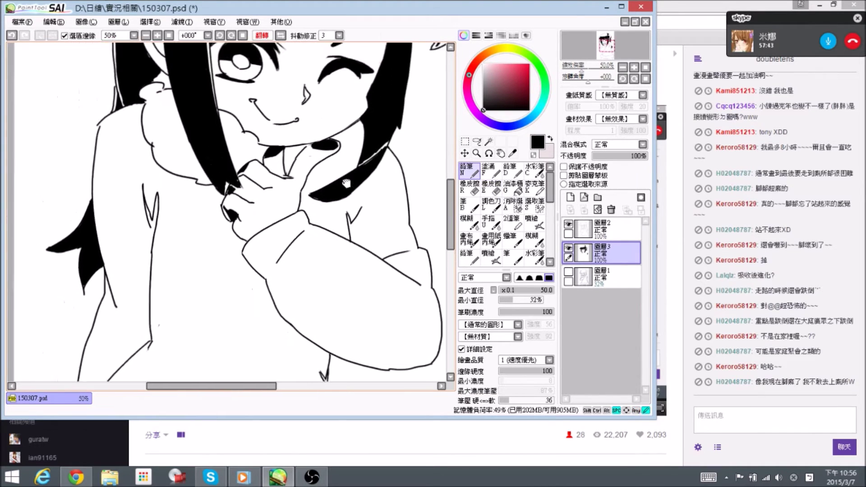
left_click_drag(199, 130, 243, 165)
mouse_move(204, 138)
left_mouse_down()
mouse_move(221, 165)
mouse_move(217, 207)
mouse_move(212, 194)
mouse_move(228, 218)
left_mouse_up()
Carve the collar shadow's upper edge into a fluffy outline with alternating eraser and pencil strokes
key("e")
mouse_move(223, 180)
left_mouse_down()
mouse_move(233, 207)
mouse_move(222, 174)
mouse_move(211, 191)
mouse_move(218, 177)
mouse_move(224, 210)
mouse_move(247, 227)
mouse_move(238, 211)
mouse_move(255, 236)
mouse_move(255, 225)
mouse_move(217, 199)
mouse_move(229, 205)
mouse_move(223, 195)
mouse_move(213, 199)
mouse_move(227, 205)
mouse_move(224, 193)
mouse_move(234, 206)
mouse_move(224, 179)
mouse_move(210, 168)
left_mouse_up()
key("n")
key("e")
key("n")
key("e")
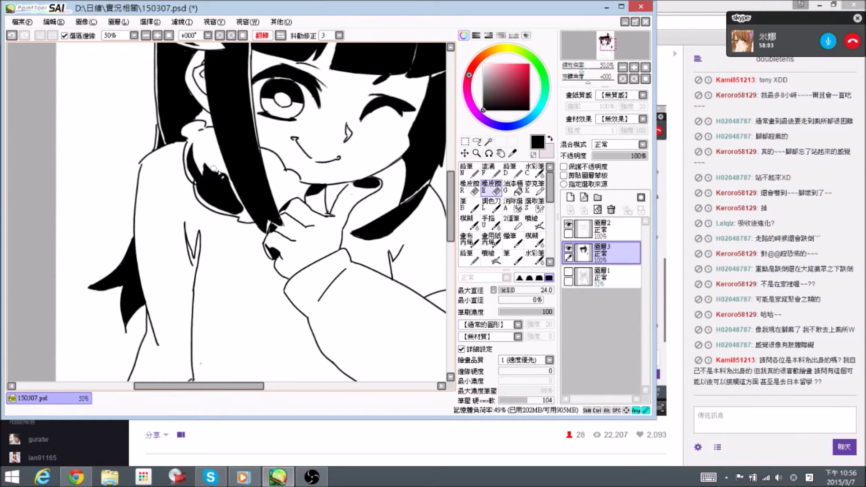
mouse_move(204, 163)
left_mouse_down()
mouse_move(207, 181)
mouse_move(192, 149)
mouse_move(192, 159)
mouse_move(195, 147)
left_mouse_up()
key("n")
key("e")
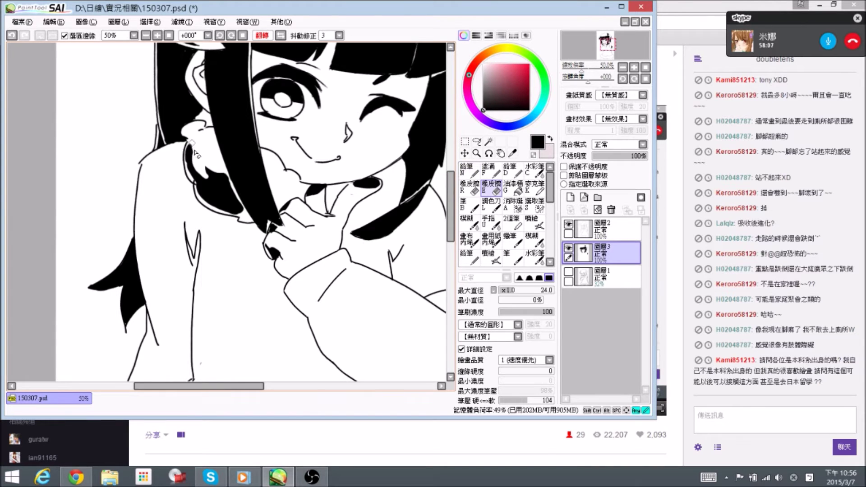
Continue the collar shadow on the inner side of the hair strand, down to the fingers, and trim its edge
key("n")
mouse_move(292, 192)
left_mouse_down()
mouse_move(272, 174)
mouse_move(264, 183)
mouse_move(273, 174)
mouse_move(251, 162)
mouse_move(255, 176)
mouse_move(253, 166)
mouse_move(266, 171)
left_mouse_up()
key("e")
key("n")
key("e")
key("n")
left_click_drag(372, 164, 356, 164)
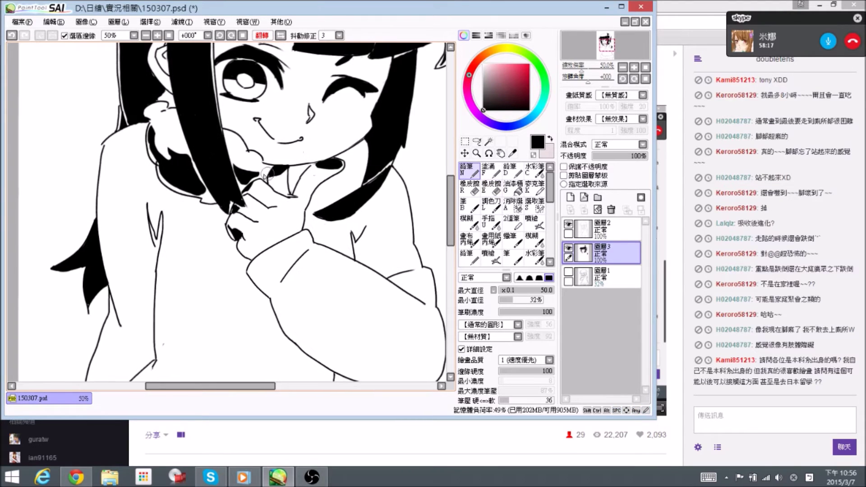
left_click_drag(258, 174, 260, 181)
key("e")
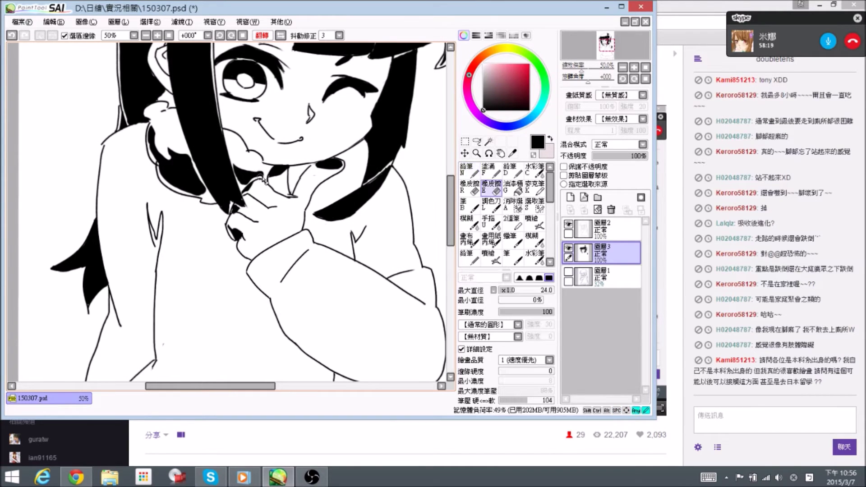
key("n")
Paint black shadows beside the thumb on the neck and the far side of the collar, refining them with the eraser
scroll(280, 176, "right", 1)
mouse_move(266, 172)
left_mouse_down()
mouse_move(267, 189)
mouse_move(272, 172)
mouse_move(297, 200)
mouse_move(303, 178)
mouse_move(323, 164)
mouse_move(289, 194)
mouse_move(329, 169)
mouse_move(293, 194)
mouse_move(307, 194)
left_mouse_up()
key("e")
key("n")
key("e")
key("n")
key("e")
key("n")
mouse_move(314, 159)
left_mouse_down()
mouse_move(333, 170)
mouse_move(351, 167)
left_mouse_up()
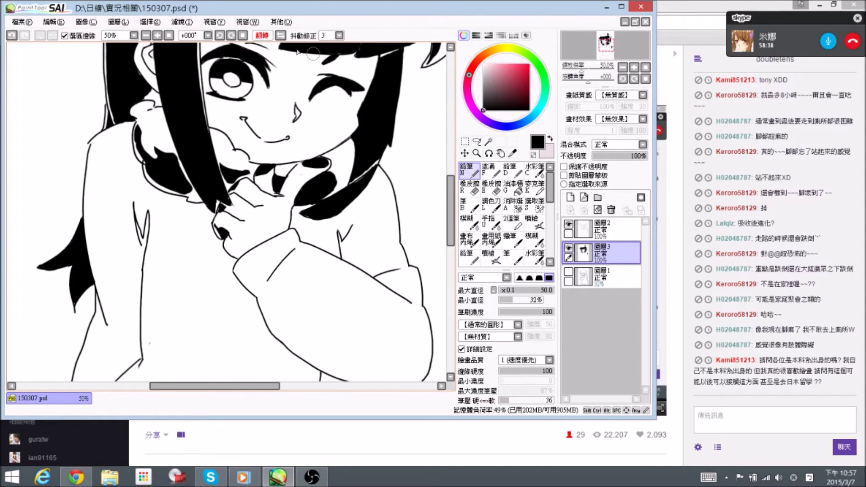
Restore the unmirrored view, refine the collar shadow between the thumb and the side hair lock, and save the file
left_click(248, 39)
scroll(322, 61, "down", 2)
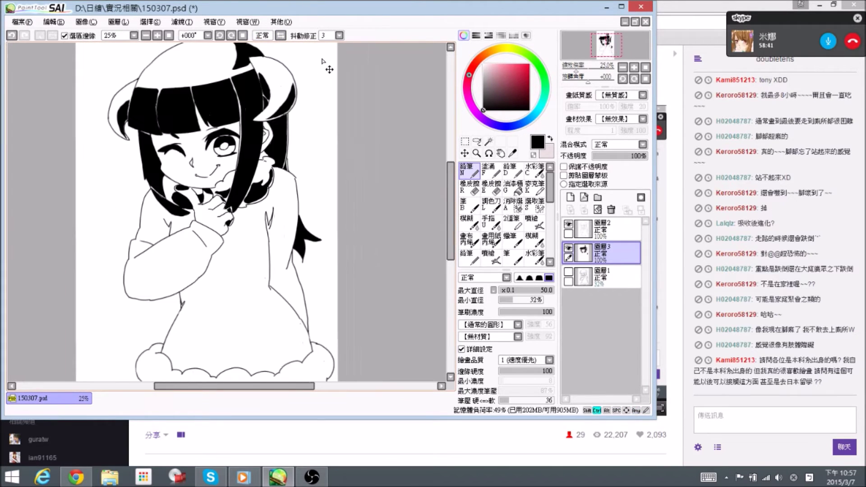
key("ctrl+z")
scroll(179, 214, "up", 1)
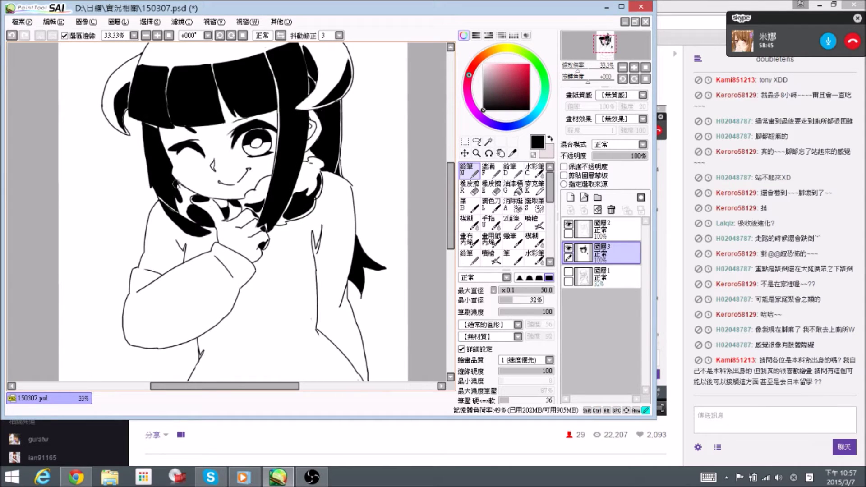
key("e")
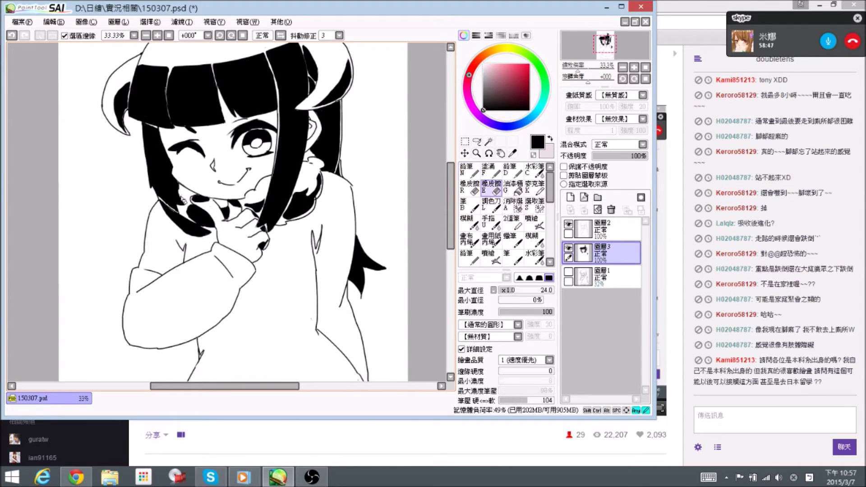
key("n")
key("e")
left_click_drag(183, 203, 190, 205)
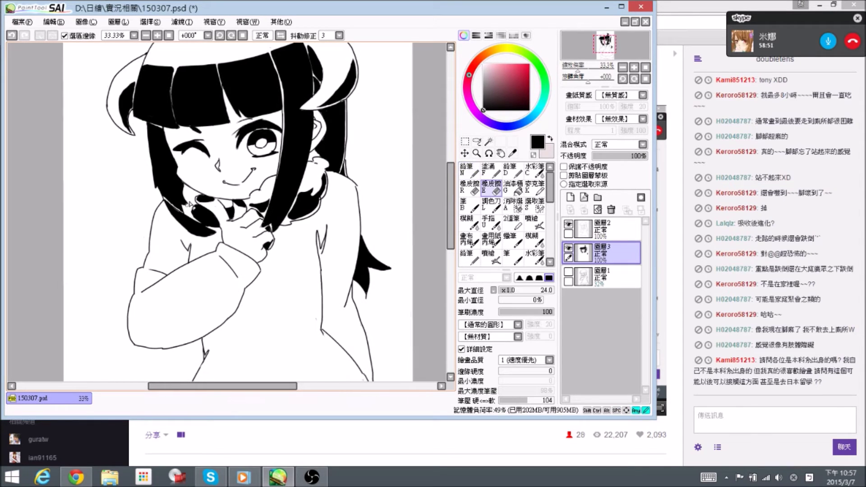
key("n")
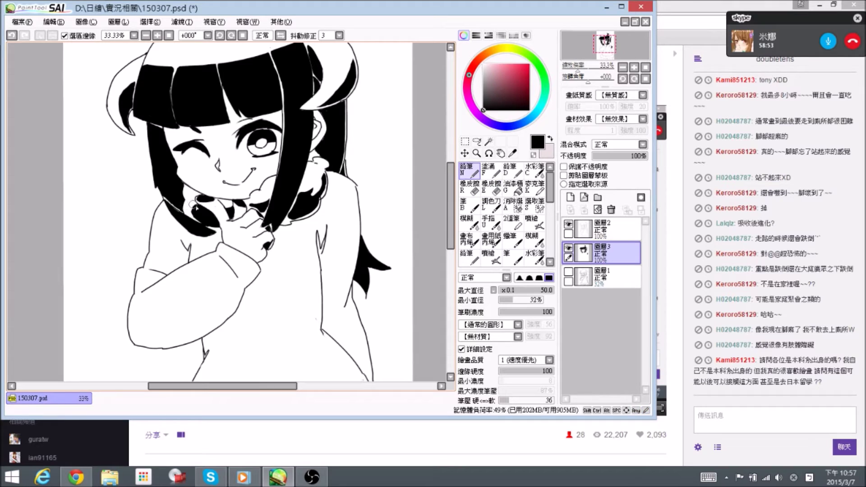
key("ctrl+s")
key("ctrl+s")
Reduce the pencil size to 16 and zoom in to 75% on the collar and hand
scroll(213, 172, "up", 1)
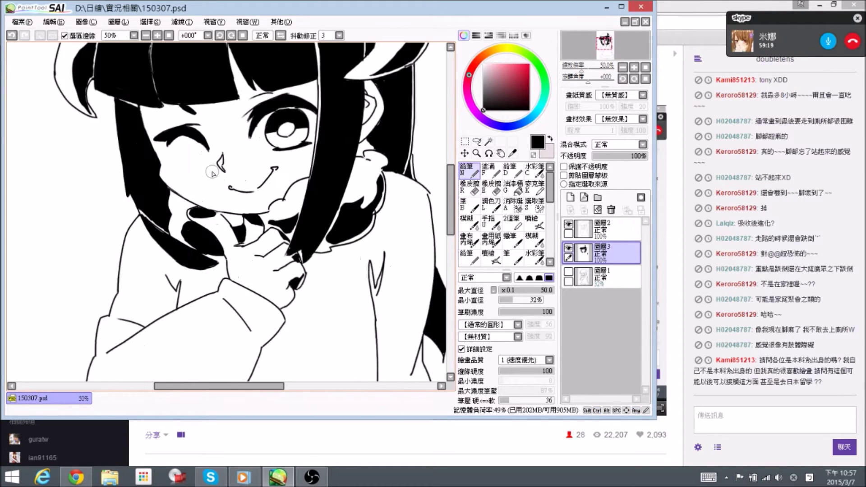
left_click(346, 202)
key("bracketleft")
key("bracketleft")
key("bracketleft")
key("bracketleft")
key("bracketleft")
key("bracketleft")
scroll(367, 197, "up", 1)
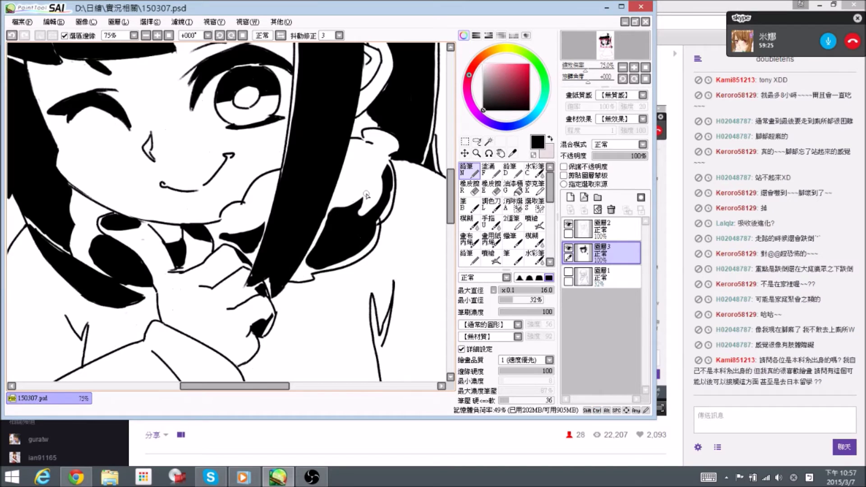
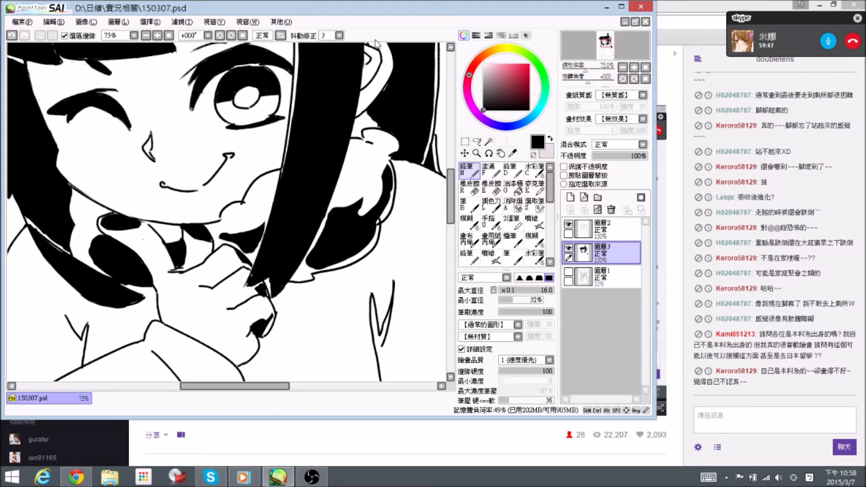
Refine the edge of the large collar shadow beside the hair strand with the eraser and save the file
key("ctrl+s")
left_click_drag(334, 177, 315, 143)
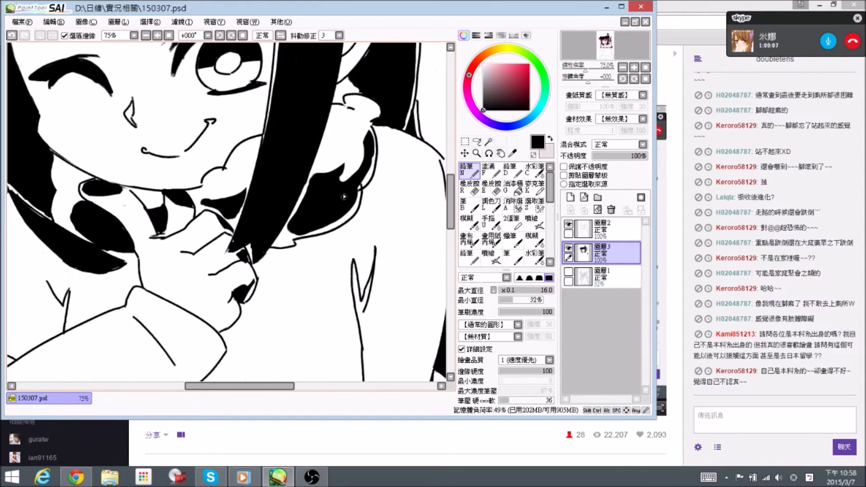
key("e")
mouse_move(339, 186)
left_mouse_down()
mouse_move(350, 185)
mouse_move(337, 179)
mouse_move(352, 172)
left_mouse_up()
key("n")
key("ctrl+s")
key("space")
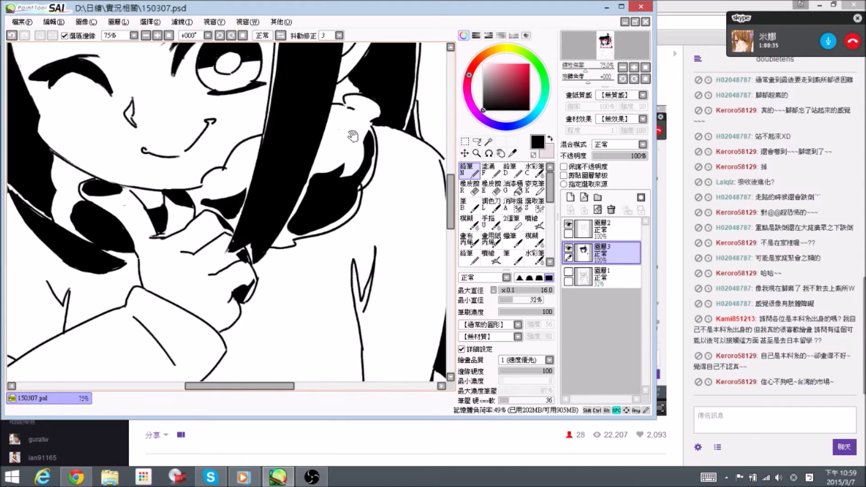
Extend the collar shadow's narrow upper end towards the top fur tuft, clean it, and save the file
left_click_drag(338, 128, 338, 137)
mouse_move(356, 89)
left_mouse_down()
mouse_move(346, 91)
mouse_move(362, 103)
mouse_move(347, 88)
mouse_move(365, 65)
left_mouse_up()
key("space")
left_click_drag(372, 140, 368, 121)
key("e")
key("n")
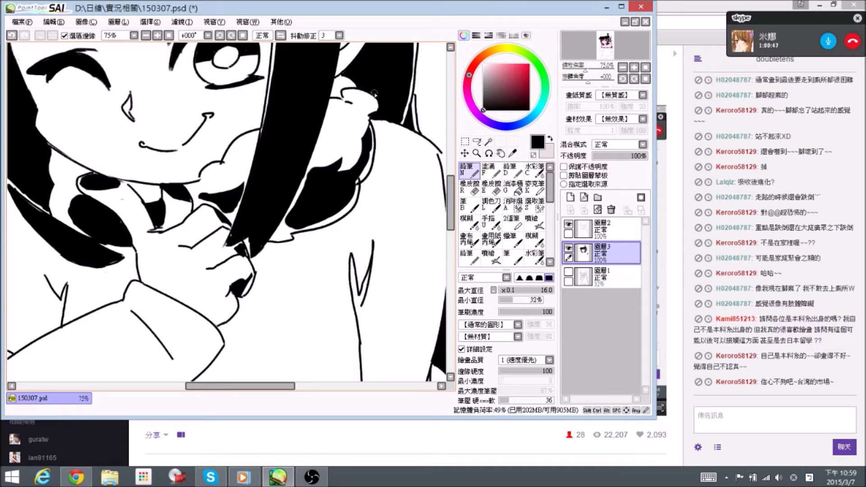
key("ctrl+s")
Mirror the view and zoom out to 50% to examine the collar and hand shadows
left_click(278, 37)
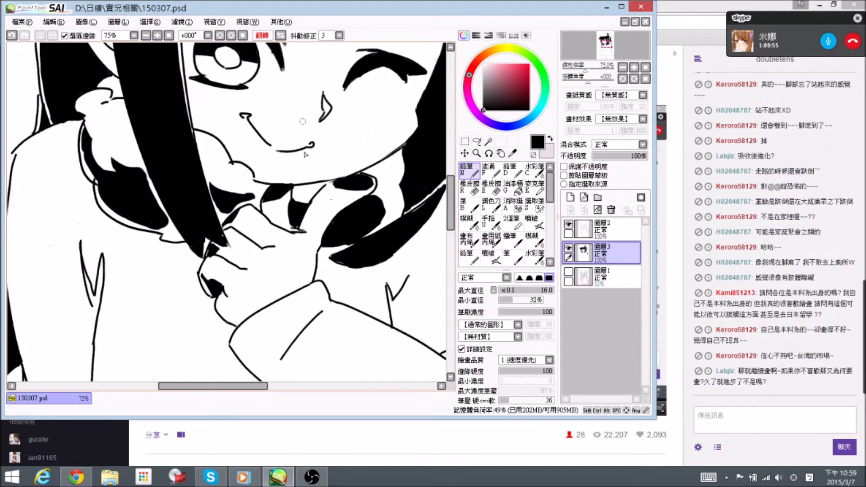
key("space")
left_click_drag(160, 225, 219, 195)
key("ctrl+minus")
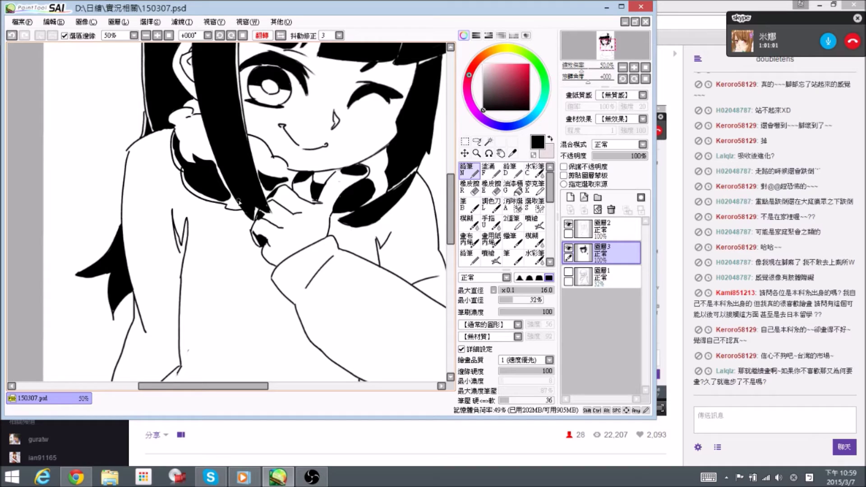
Increase the pencil size to 20 and save the file
key("]")
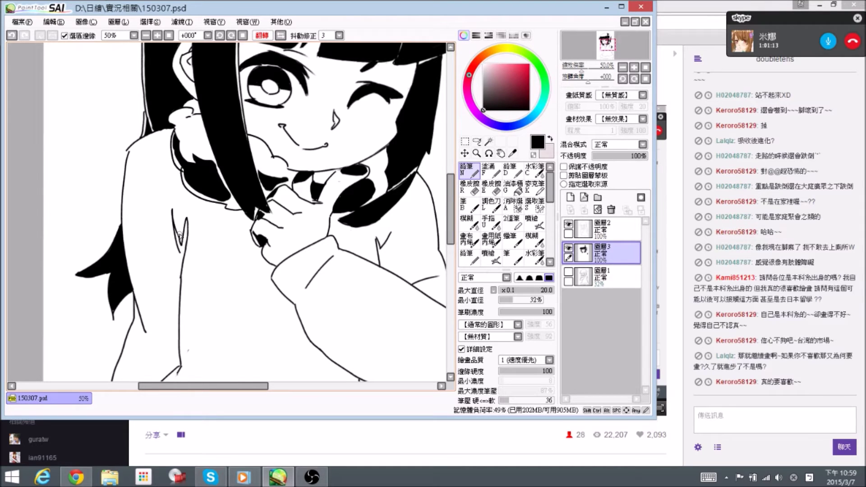
key("ctrl+s")
scroll(279, 139, "up", 1)
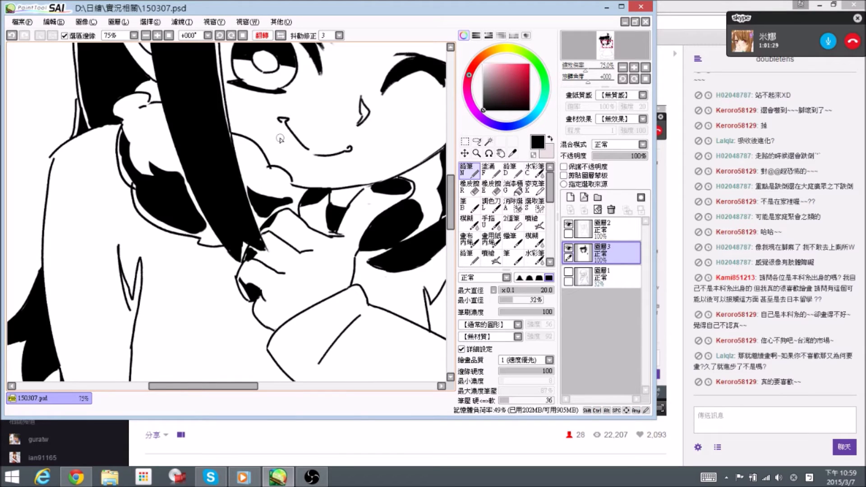
key("s")
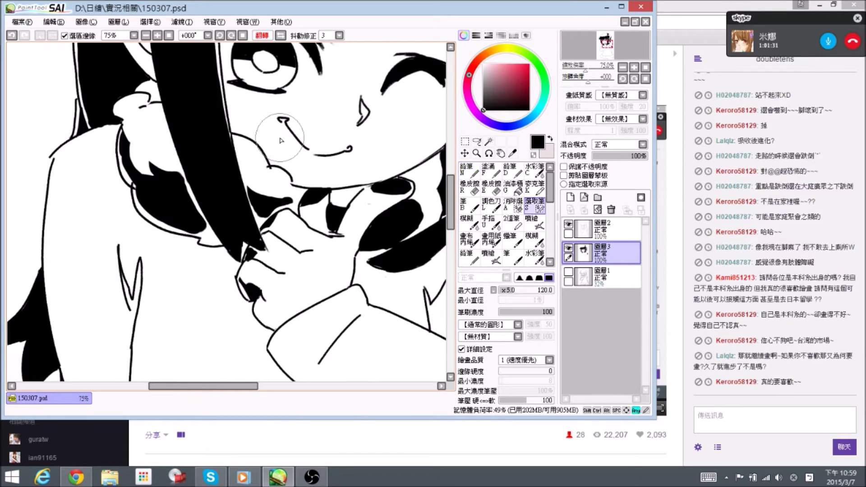
left_click_drag(188, 252, 235, 193)
key("bracketleft")
key("bracketleft")
key("bracketleft")
key("bracketleft")
key("bracketleft")
key("bracketleft")
key("bracketleft")
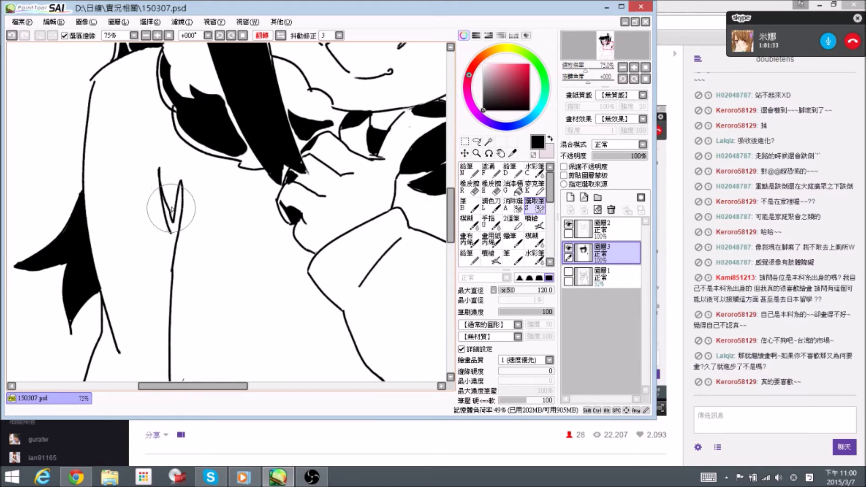
key("bracketleft")
key("bracketleft")
scroll(176, 204, "down", 1)
mouse_move(174, 218)
left_mouse_down()
mouse_move(192, 166)
mouse_move(191, 192)
left_mouse_up()
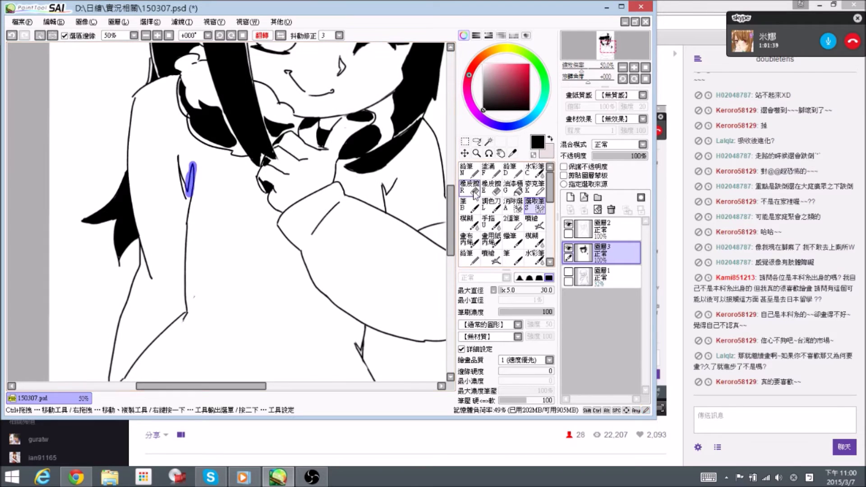
scroll(552, 218, "down", 3)
left_click_drag(551, 214, 550, 219)
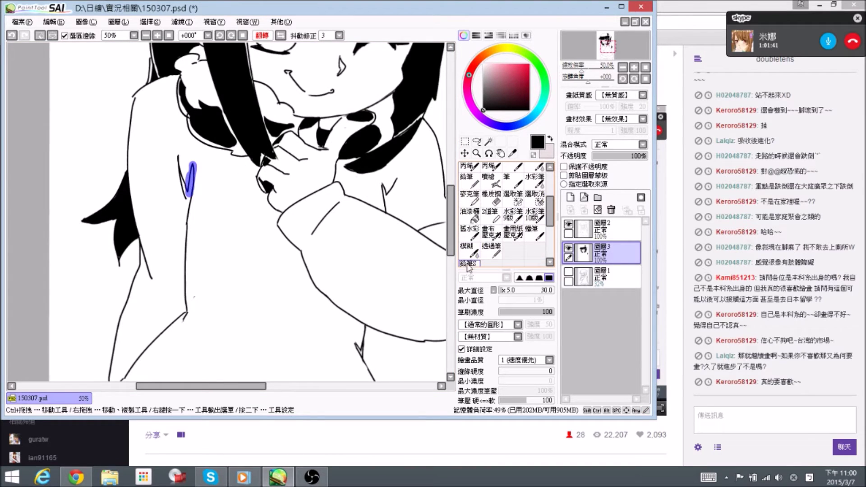
left_click(467, 263)
key("ctrl+d")
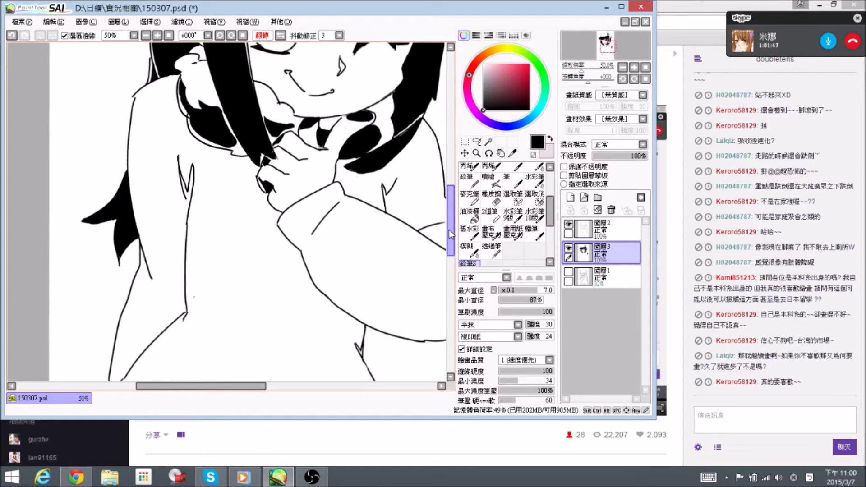
Fill the V-shaped armpit fold of the lowered arm with black using the regular pencil
left_click_drag(179, 181, 196, 193)
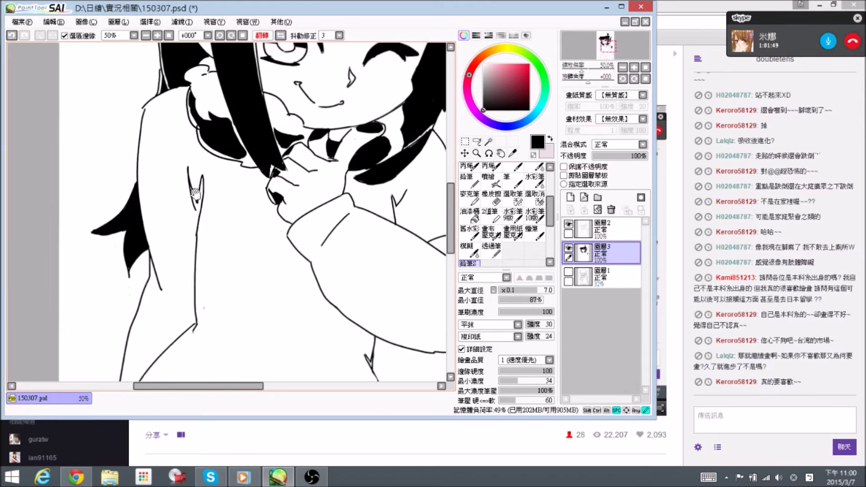
left_click_drag(150, 124, 170, 135)
left_click_drag(224, 199, 217, 193)
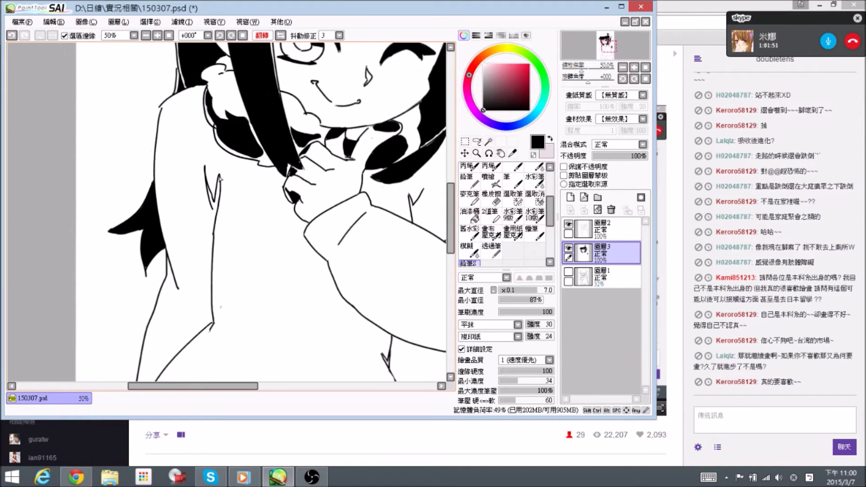
scroll(530, 198, "down", 1)
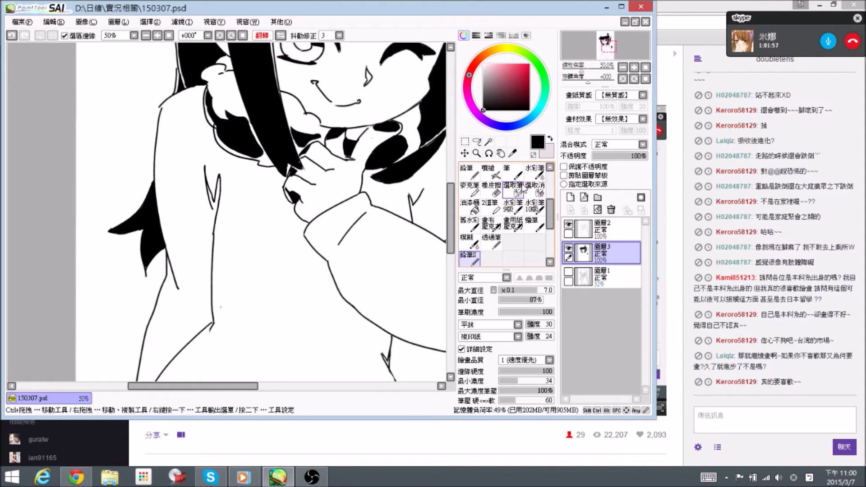
left_click_drag(219, 197, 223, 181)
left_click_drag(549, 211, 549, 183)
left_click(471, 178)
mouse_move(223, 184)
left_mouse_down()
mouse_move(222, 219)
mouse_move(213, 178)
mouse_move(222, 177)
left_mouse_up()
key("e")
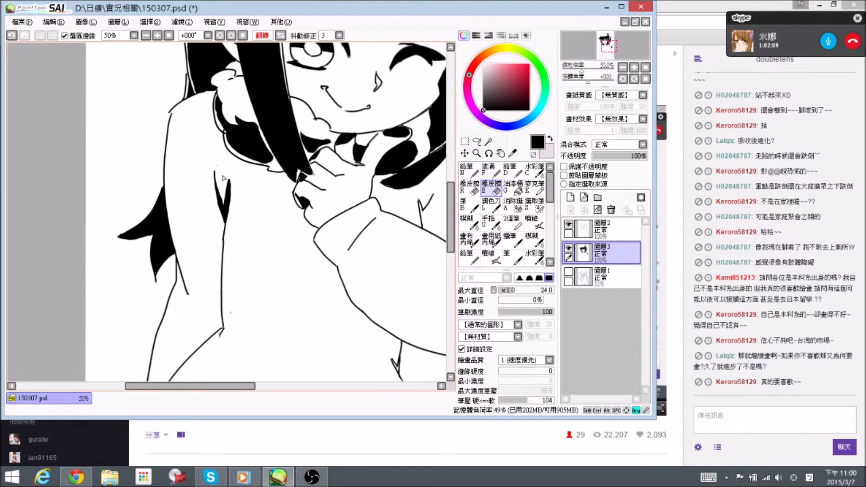
Add a narrow black shadow along the outer shoulder outline, clean it with the eraser, and save the file
key("n")
mouse_move(164, 136)
left_mouse_down()
mouse_move(172, 145)
mouse_move(187, 116)
mouse_move(182, 130)
mouse_move(182, 120)
left_mouse_up()
key("e")
key("n")
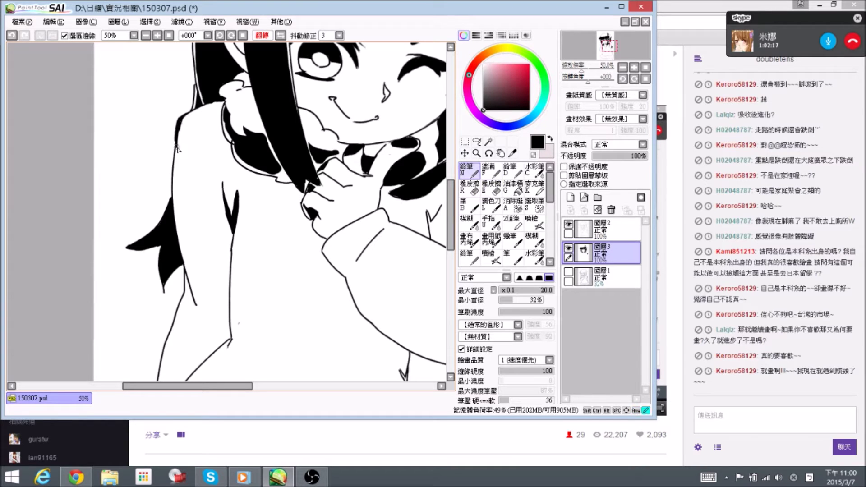
key("e")
left_click_drag(185, 124, 176, 159)
key("n")
key("ctrl+s")
Extend the large collar shadow along its lower outer edge, tidy it with the eraser, and save the file
key("space")
key("space")
left_click_drag(186, 143, 202, 145)
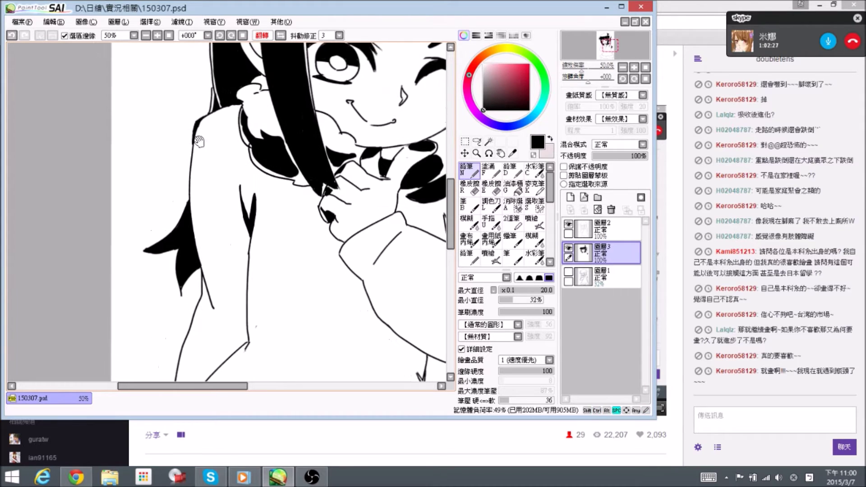
left_click_drag(177, 177, 171, 132)
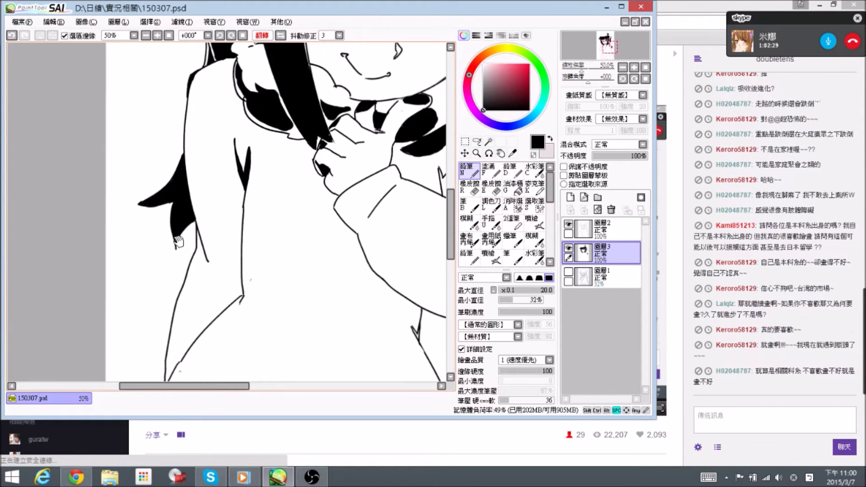
left_click_drag(178, 246, 181, 223)
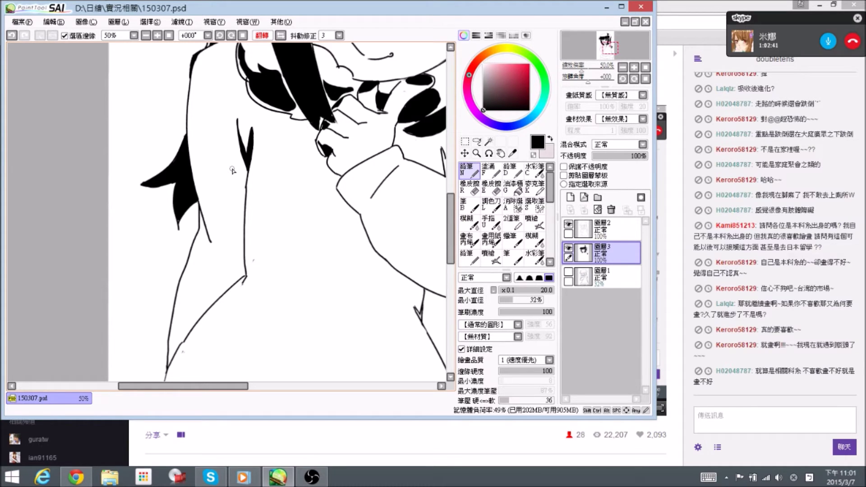
left_click_drag(252, 82, 265, 119)
left_click_drag(262, 107, 272, 125)
left_click_drag(262, 108, 284, 138)
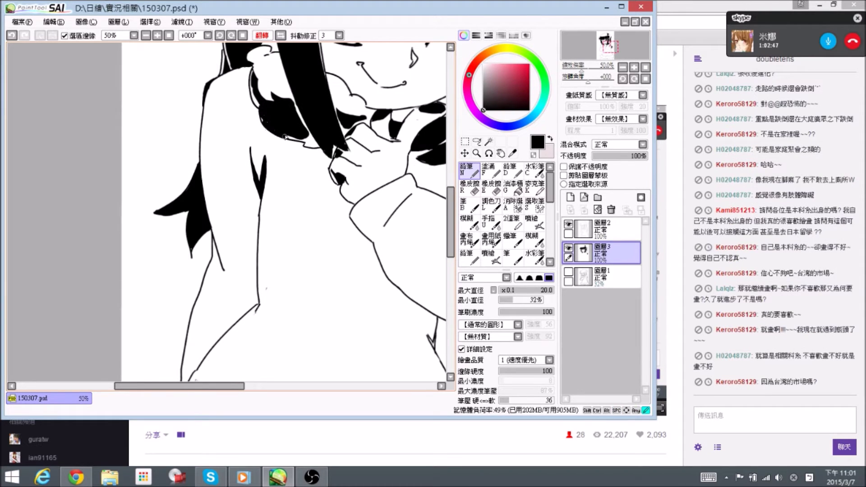
key("e")
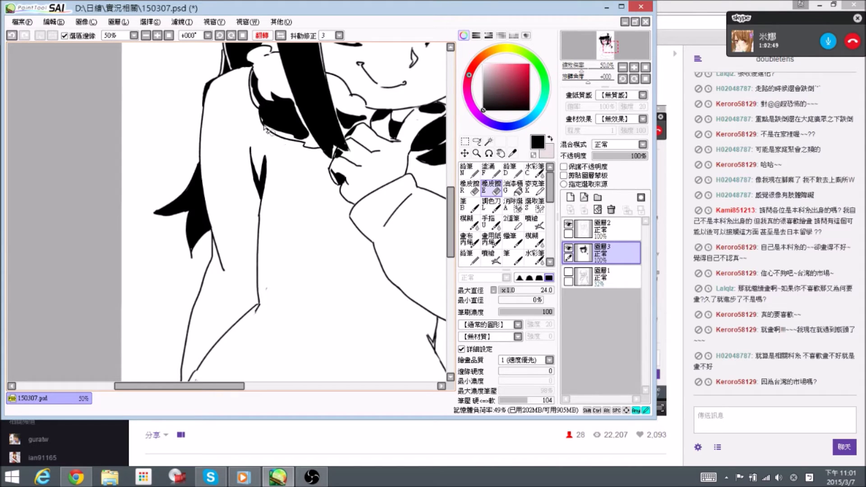
key("n")
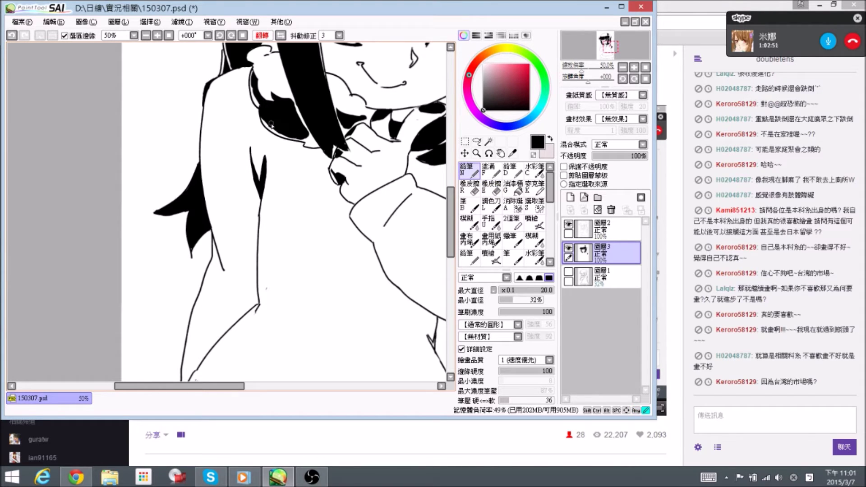
left_click_drag(265, 118, 272, 126)
key("ctrl")
Trim the lower pointed tip of the black hair lock behind the arm with the eraser
scroll(239, 180, "down", 2)
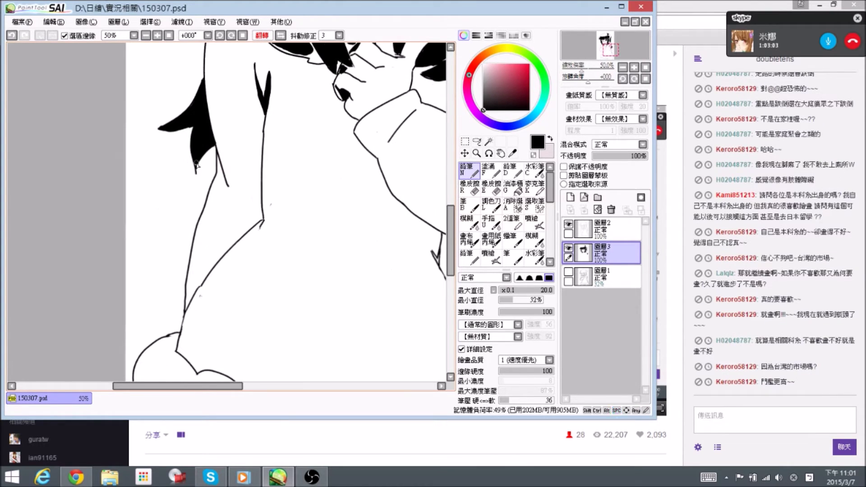
key("e")
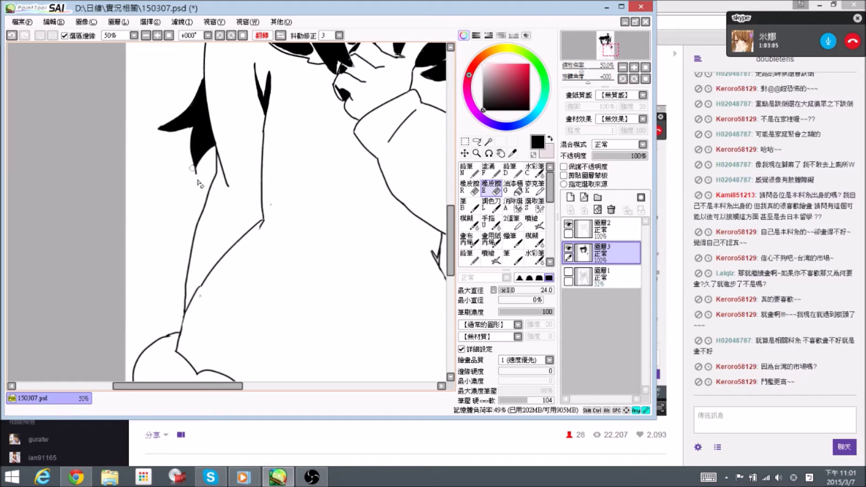
key("n")
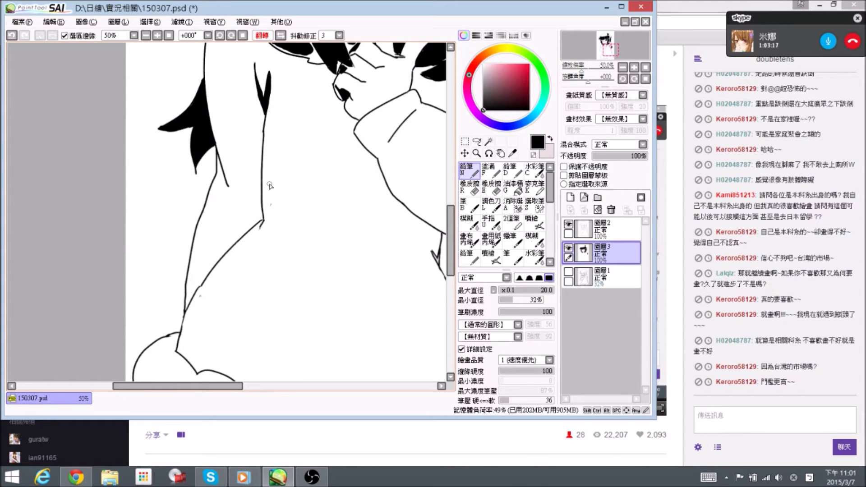
Set the pencil size to 50 and paint a black shadow strip down the torso side from the armpit fold to the waist
scroll(280, 192, "down", 1)
key("bracketright")
key("bracketright")
key("bracketright")
key("bracketright")
key("bracketright")
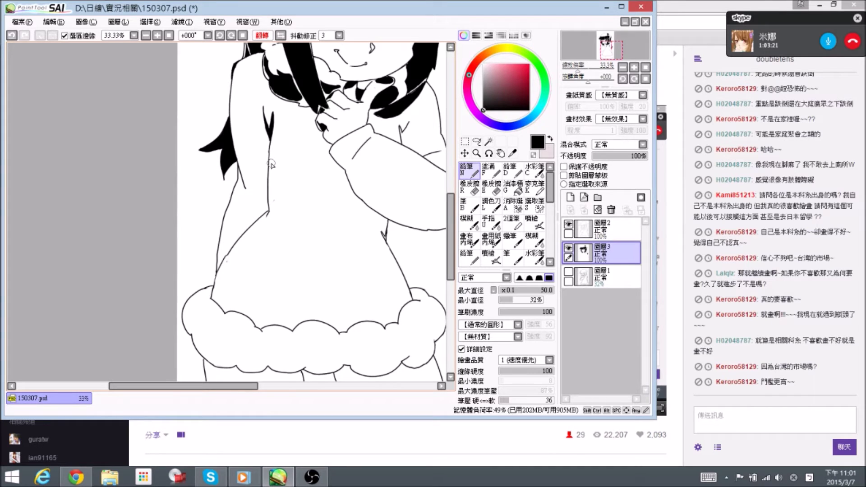
key("ctrl")
key("space")
mouse_move(279, 168)
left_mouse_down()
mouse_move(273, 178)
mouse_move(285, 202)
mouse_move(275, 178)
left_mouse_up()
key("space")
key("space")
mouse_move(273, 208)
left_mouse_down()
mouse_move(274, 156)
mouse_move(278, 186)
left_mouse_up()
Taper the torso side shadow's upper end and clean its edge with the eraser, and save the file
key("e")
left_click_drag(274, 154, 278, 192)
left_click_drag(273, 156, 277, 188)
key("n")
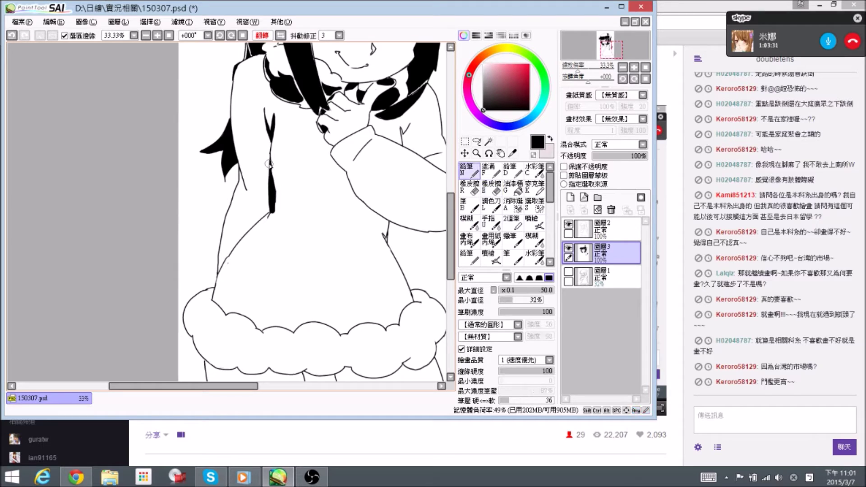
key("e")
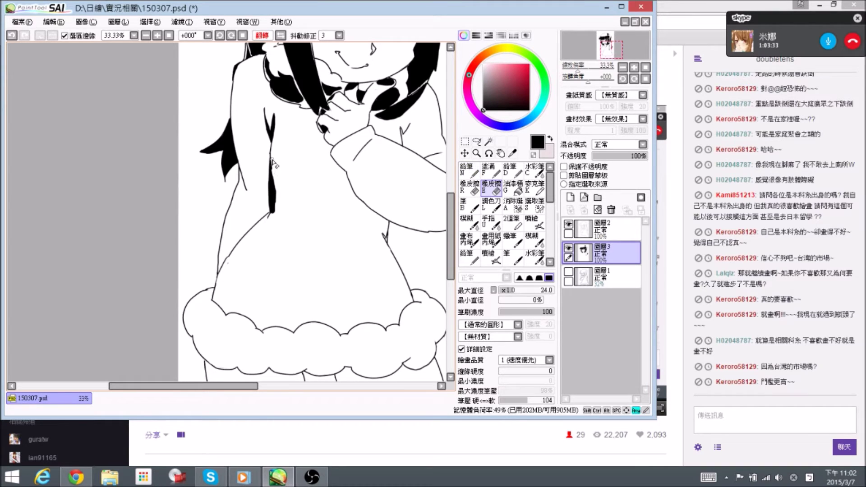
key("n")
key("ctrl")
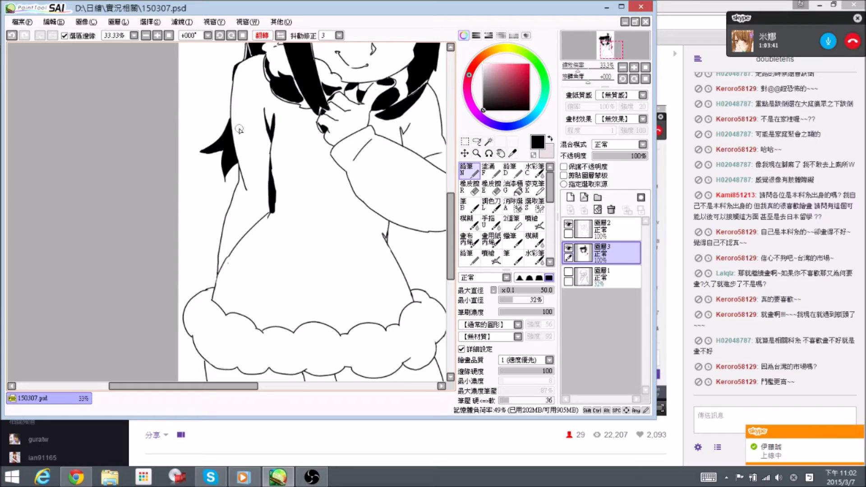
Extend the torso side shadow around the waist corner into a pointed tail, refining its edges with pencil and eraser
key("space")
mouse_move(247, 218)
left_mouse_down()
mouse_move(273, 256)
mouse_move(288, 183)
mouse_move(277, 195)
mouse_move(284, 133)
mouse_move(289, 174)
mouse_move(259, 210)
mouse_move(287, 192)
mouse_move(278, 199)
mouse_move(285, 180)
mouse_move(279, 193)
mouse_move(284, 183)
mouse_move(319, 183)
mouse_move(297, 235)
mouse_move(271, 252)
mouse_move(293, 196)
left_mouse_up()
key("e")
key("n")
key("e")
key("n")
key("e")
key("n")
key("e")
key("n")
Add a black shadow on the dress's side just above the fur hem and shape its edges with the eraser
key("space")
key("space")
mouse_move(251, 251)
left_mouse_down()
mouse_move(282, 177)
mouse_move(273, 221)
mouse_move(274, 189)
mouse_move(271, 214)
mouse_move(282, 228)
mouse_move(266, 223)
mouse_move(278, 233)
mouse_move(273, 212)
mouse_move(282, 230)
left_mouse_up()
key("e")
key("n")
key("e")
key("n")
key("e")
left_click_drag(285, 178, 279, 199)
key("n")
key("space")
left_click_drag(320, 48, 263, 136)
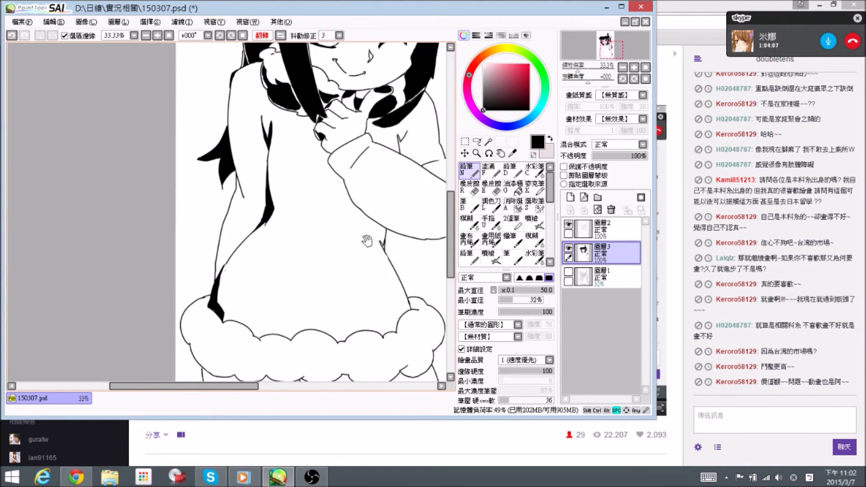
Rotate the canvas view to 12 degrees, zoom in to 50% on the hand, and save the file
left_click_drag(359, 233, 297, 198)
left_click_drag(331, 170, 313, 217)
key("alt+space")
left_click_drag(322, 152, 330, 179)
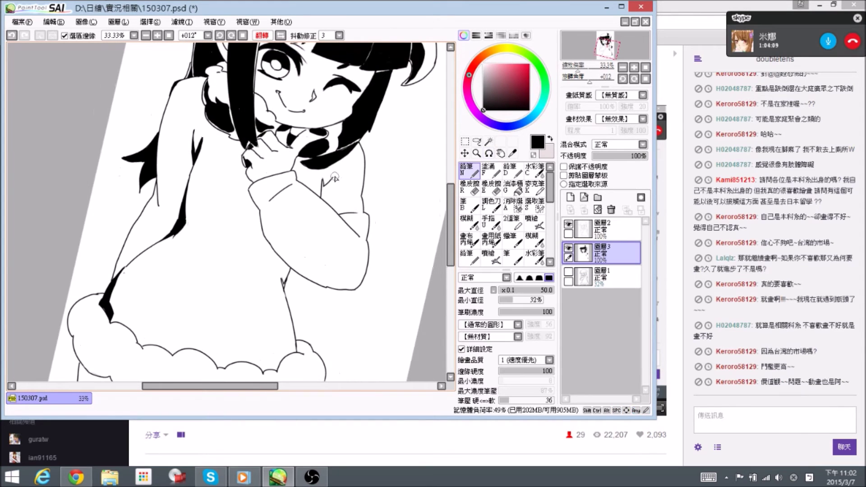
key("ctrl+space")
left_click(329, 179)
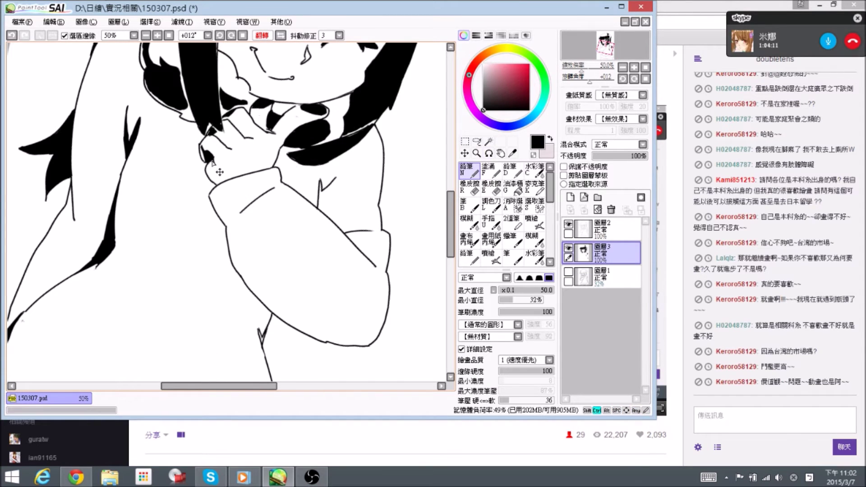
key("space")
left_click_drag(209, 166, 230, 177)
Reshape the small black shadow beneath the curled fingers by alternating eraser and pencil
key("e")
key("space")
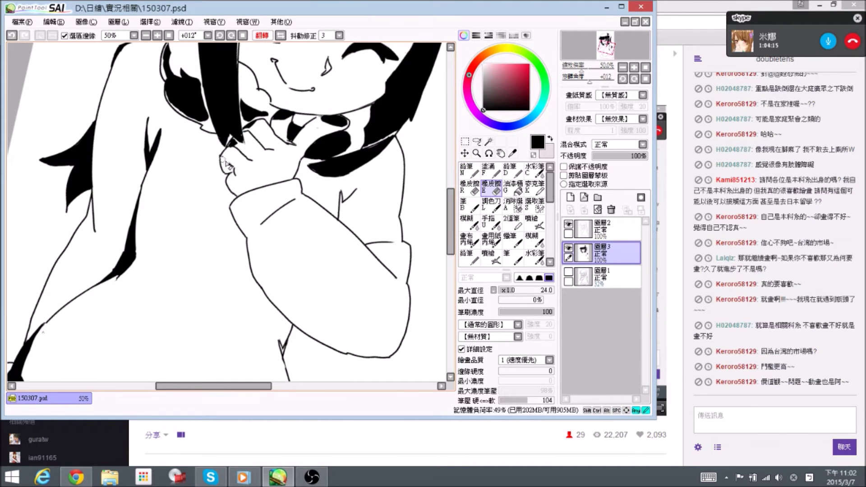
key("n")
key("e")
left_click_drag(231, 170, 236, 176)
key("n")
key("e")
key("n")
key("alt+space")
key("e")
mouse_move(270, 165)
left_mouse_down()
mouse_move(248, 151)
mouse_move(220, 172)
left_mouse_up()
key("n")
Return to the unmirrored view and fill the small sleeve fold above the raised forearm with black, cleaning its edges
key("space")
mouse_move(333, 236)
left_mouse_down()
mouse_move(317, 113)
mouse_move(298, 237)
left_mouse_up()
left_click(280, 36)
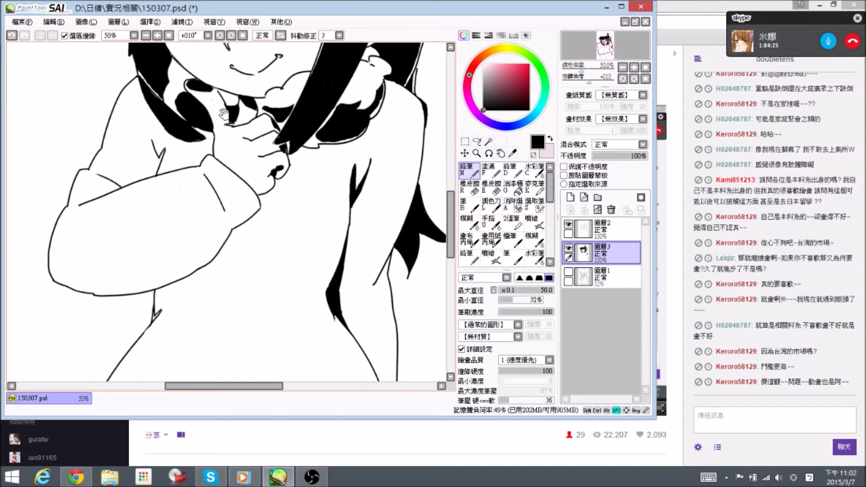
key("space")
left_click_drag(143, 166, 215, 169)
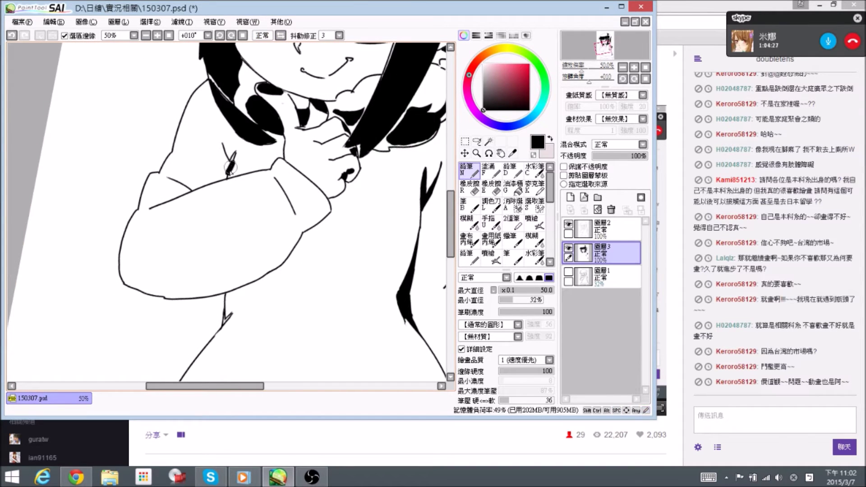
mouse_move(227, 157)
left_mouse_down()
mouse_move(223, 138)
mouse_move(236, 164)
mouse_move(229, 178)
mouse_move(222, 177)
mouse_move(236, 126)
left_mouse_up()
key("e")
key("n")
key("e")
key("n")
Zoom out to 25% on the dress's fur hem and save the file
key("space")
left_click_drag(340, 173, 277, 141)
left_click_drag(320, 220, 286, 128)
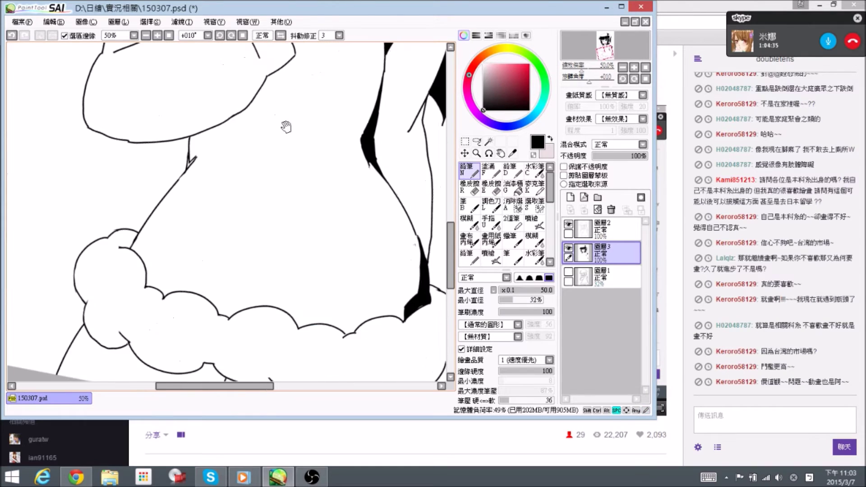
left_click_drag(346, 136, 279, 96)
scroll(288, 116, "down", 2)
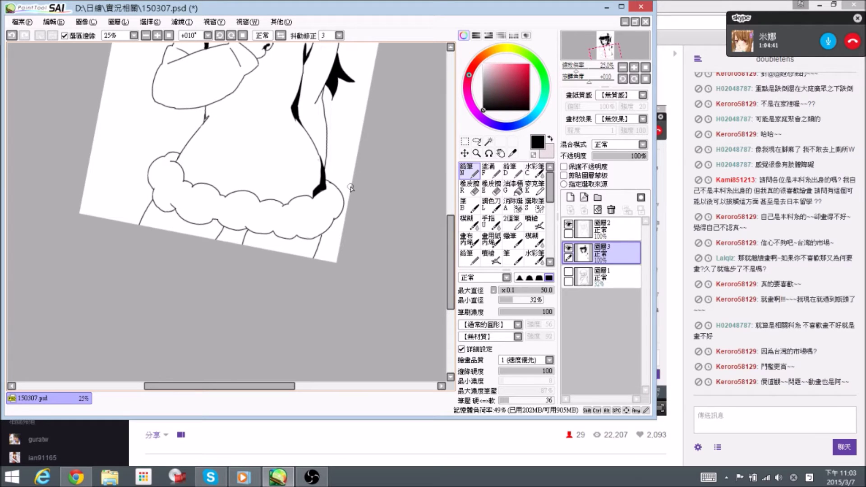
key("ctrl+s")
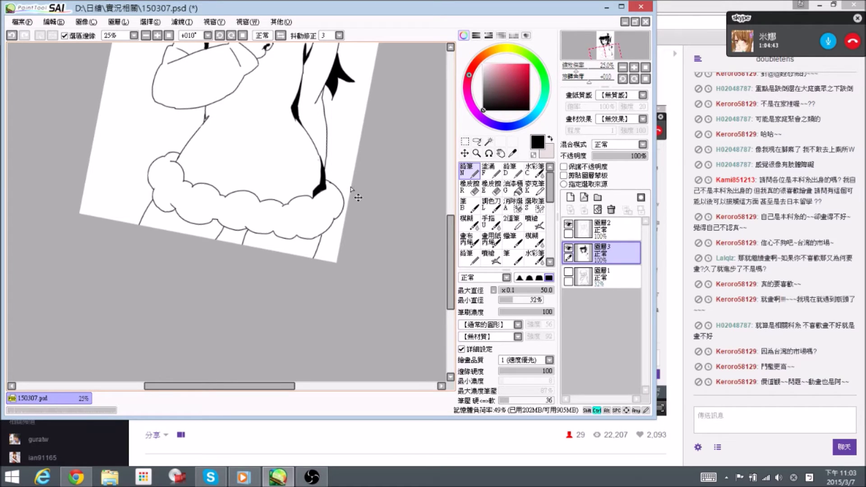
key("space")
left_click_drag(303, 249, 333, 218)
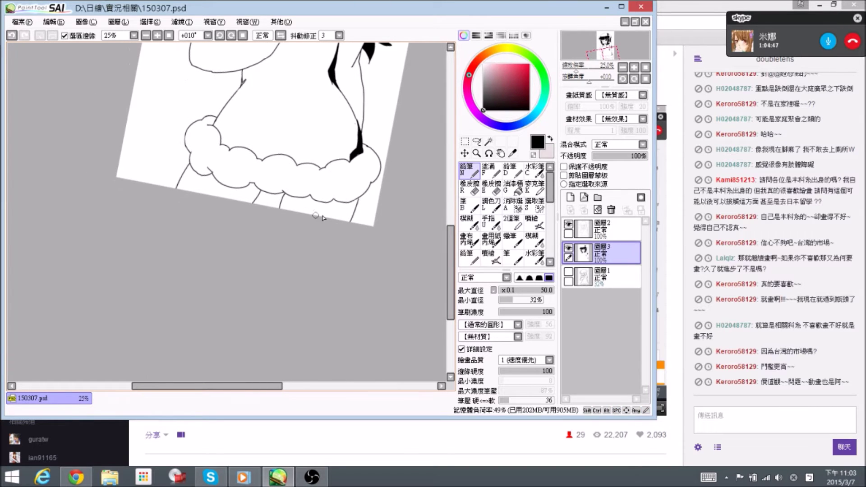
Activate layer 圖層2 and try a Magic Wand selection of the area between the legs below the fur hem
scroll(315, 218, "up", 1)
left_click(618, 229)
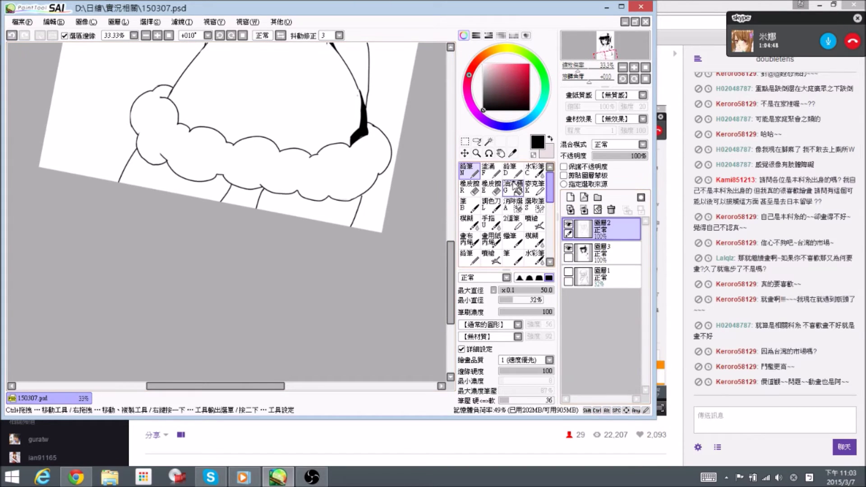
left_click(488, 143)
left_click(285, 209)
key("ctrl+z")
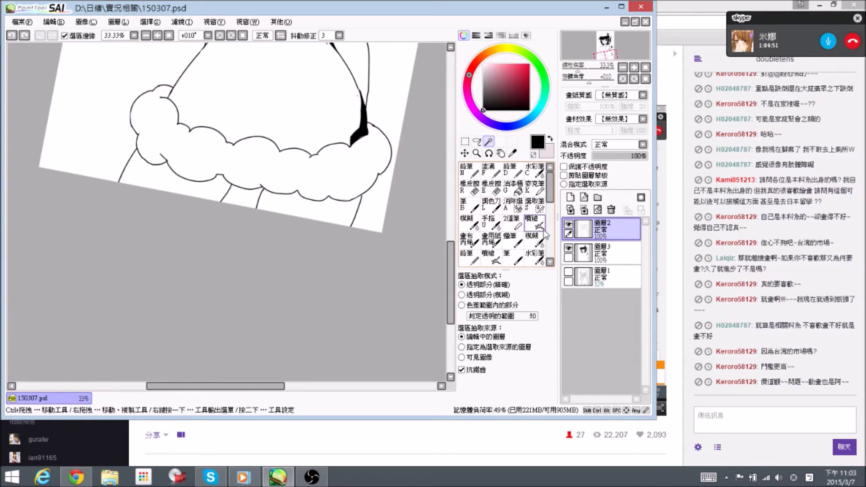
Close the gap where the outer leg line meets the fur hem, using a fine size 7 pencil at 100% zoom
key("Page_Up")
key("Page_Up")
left_click_drag(375, 184, 272, 117)
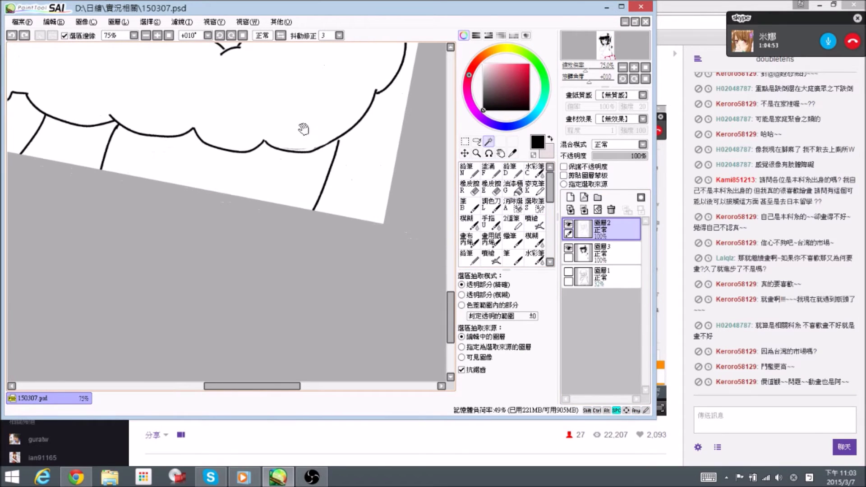
scroll(345, 186, "up", 1)
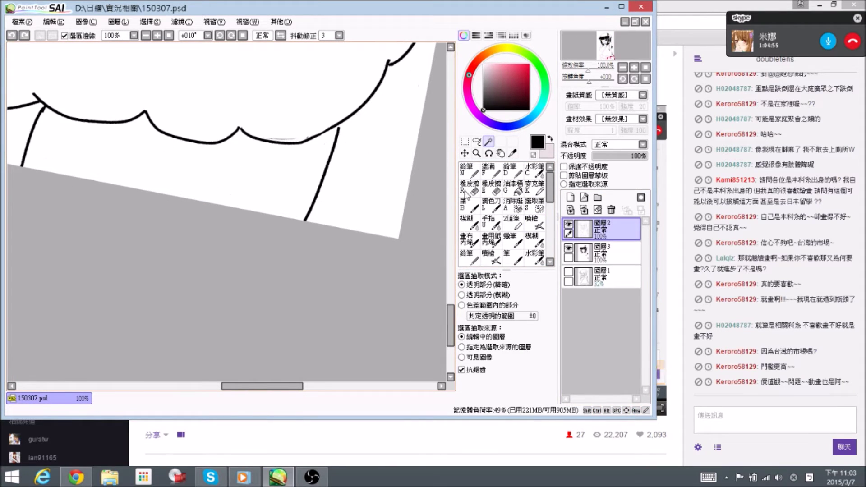
left_click_drag(551, 187, 551, 218)
left_click(469, 248)
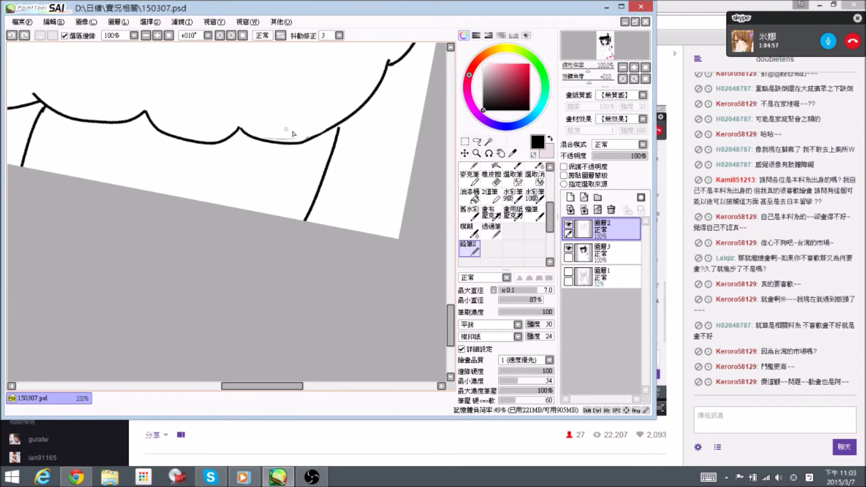
left_click_drag(340, 125, 337, 130)
Select both leg areas below the fur hem with the Magic Wand and fill them with black on layer 圖層3
left_click_drag(190, 165, 359, 200)
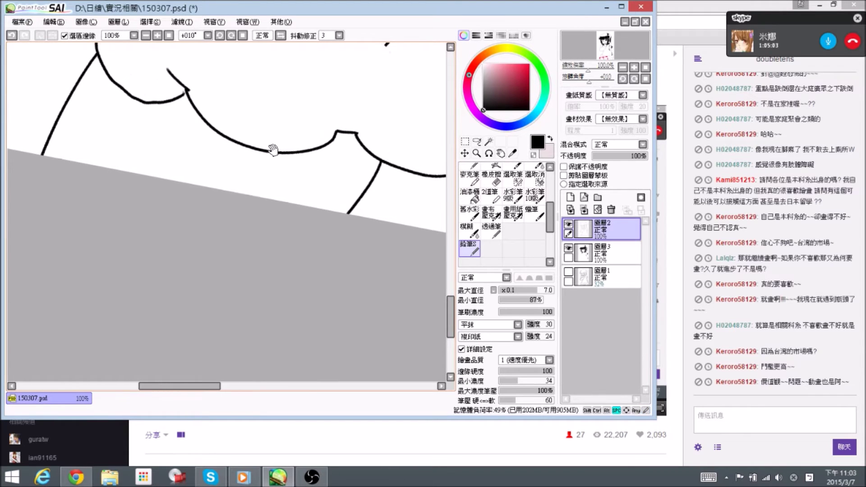
left_click_drag(368, 148, 226, 142)
left_click(489, 141)
left_click(372, 168)
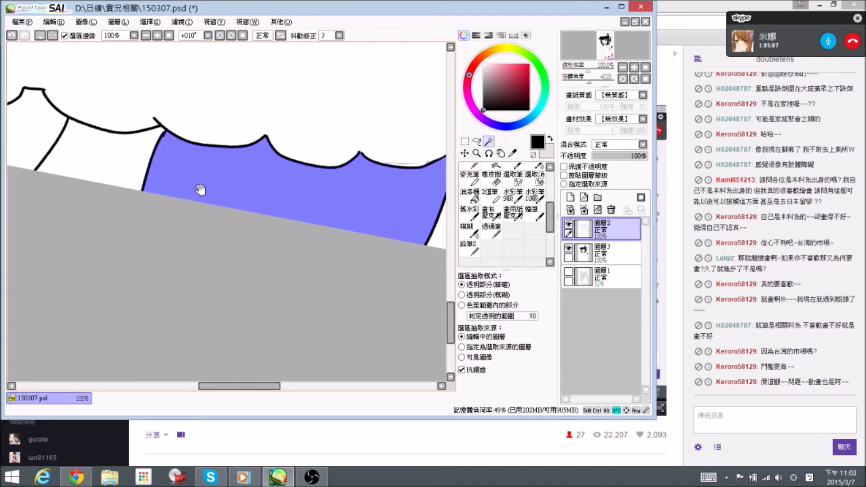
left_click_drag(199, 190, 367, 214)
left_click(164, 167)
left_click(619, 248)
key("alt+Delete")
key("ctrl+d")
scroll(344, 151, "down", 4)
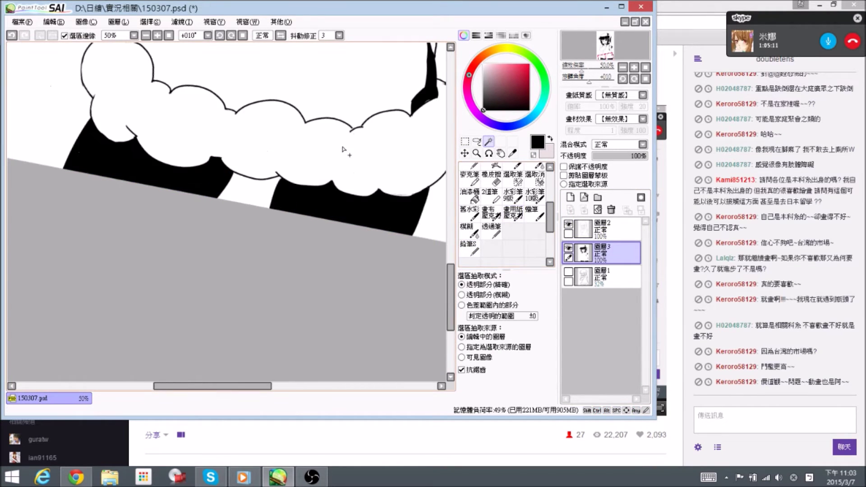
left_click_drag(351, 130, 267, 240)
left_click_drag(379, 233, 383, 212)
left_click(469, 247)
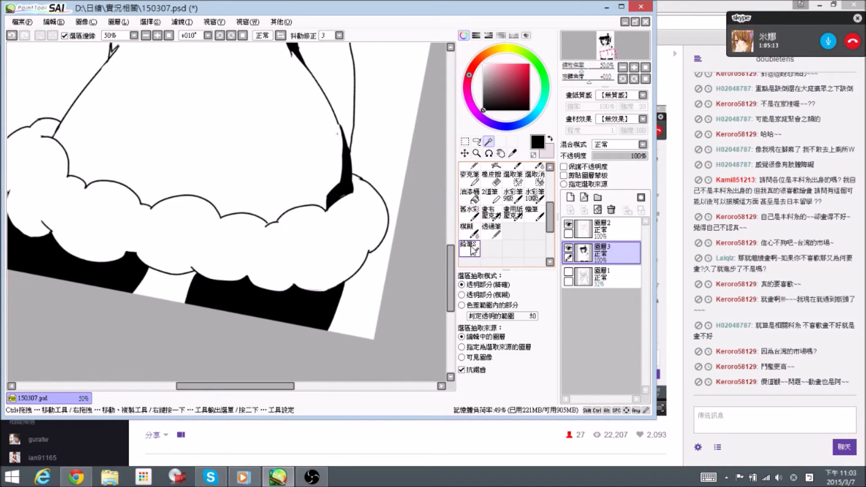
left_click_drag(345, 165, 352, 170)
key("bracketright")
key("bracketright")
key("bracketright")
key("bracketright")
key("bracketright")
key("bracketright")
key("bracketright")
key("bracketright")
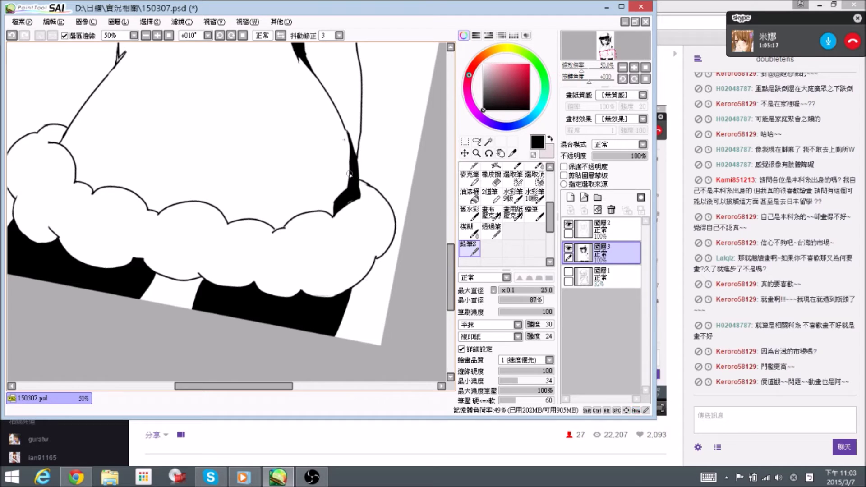
mouse_move(346, 184)
left_mouse_down()
mouse_move(355, 161)
mouse_move(342, 206)
mouse_move(351, 179)
left_mouse_up()
key("ctrl+z")
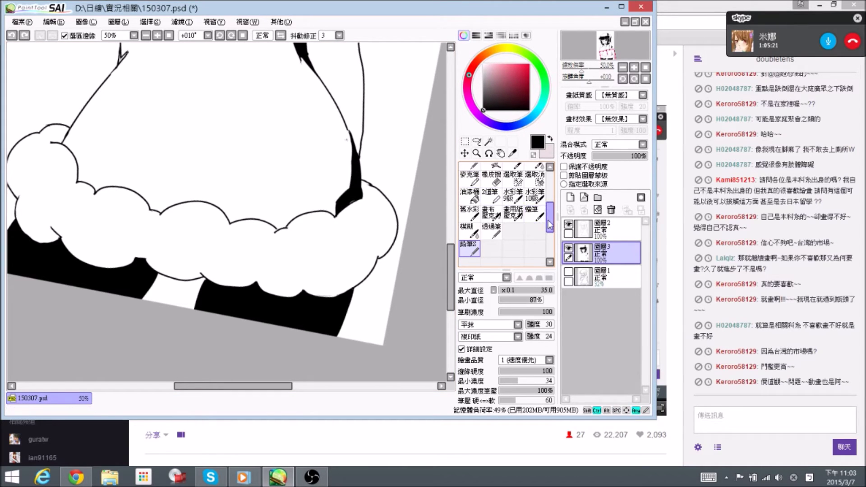
Paint black shadows with the size 50 pencil on the two outermost scallops of the fur hem, trimming them with the eraser
left_click(550, 167)
left_click(469, 172)
mouse_move(355, 171)
left_mouse_down()
mouse_move(345, 201)
mouse_move(350, 194)
mouse_move(329, 217)
mouse_move(372, 189)
mouse_move(375, 226)
mouse_move(382, 228)
mouse_move(389, 201)
mouse_move(379, 185)
mouse_move(389, 201)
mouse_move(387, 212)
mouse_move(384, 192)
mouse_move(369, 184)
mouse_move(368, 229)
mouse_move(336, 253)
mouse_move(367, 215)
mouse_move(375, 224)
mouse_move(329, 262)
mouse_move(340, 253)
mouse_move(312, 258)
mouse_move(371, 214)
left_mouse_up()
key("e")
key("n")
key("e")
key("n")
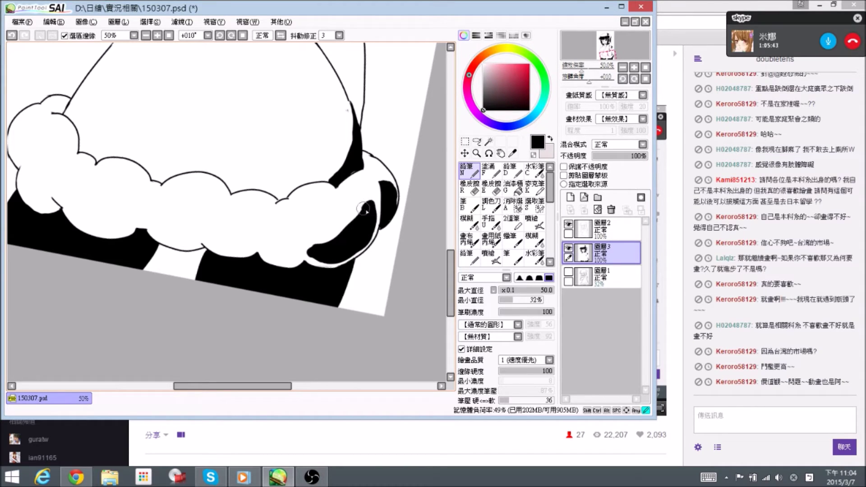
key("e")
left_click_drag(314, 225, 325, 232)
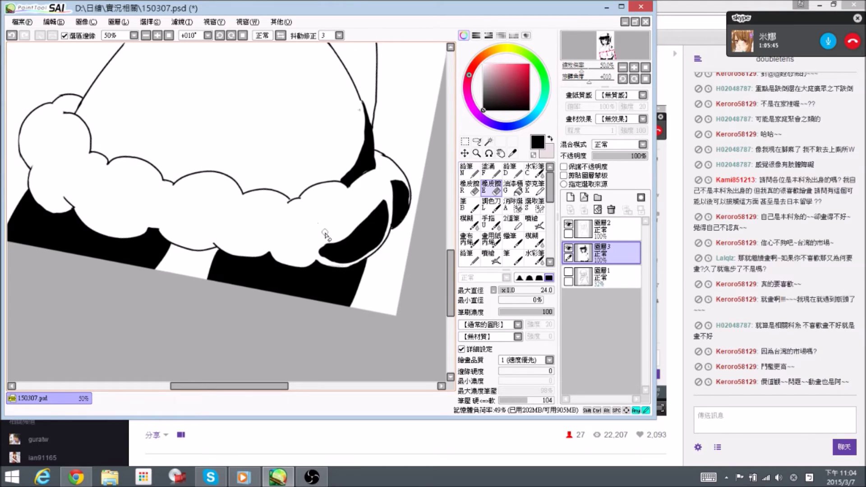
key("n")
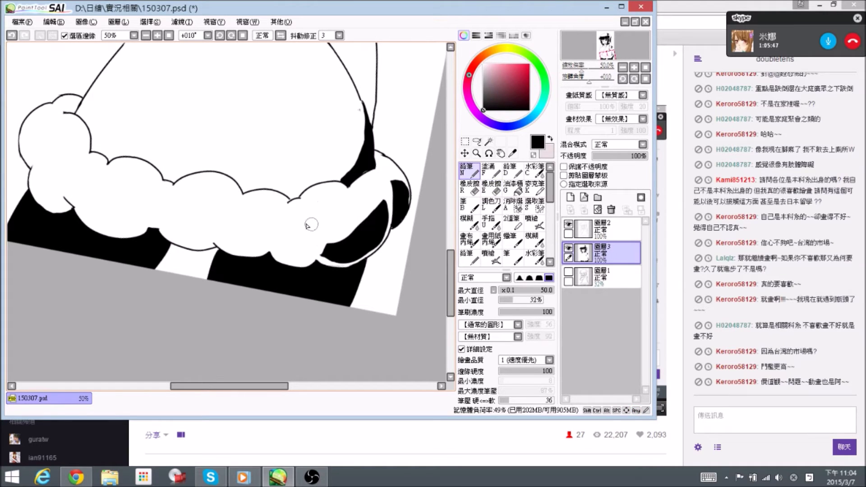
Paint a rounded black shadow on the adjoining third scallop of the fur hem, shaping it with pencil and eraser
mouse_move(324, 229)
left_mouse_down()
mouse_move(312, 255)
mouse_move(322, 251)
mouse_move(322, 236)
mouse_move(320, 248)
left_mouse_up()
key("e")
key("n")
mouse_move(323, 229)
left_mouse_down()
mouse_move(321, 256)
mouse_move(318, 240)
mouse_move(290, 255)
mouse_move(296, 261)
mouse_move(277, 252)
mouse_move(302, 250)
mouse_move(319, 227)
mouse_move(307, 246)
mouse_move(280, 243)
mouse_move(300, 226)
mouse_move(282, 239)
mouse_move(322, 224)
mouse_move(316, 220)
mouse_move(326, 225)
left_mouse_up()
key("e")
key("n")
key("e")
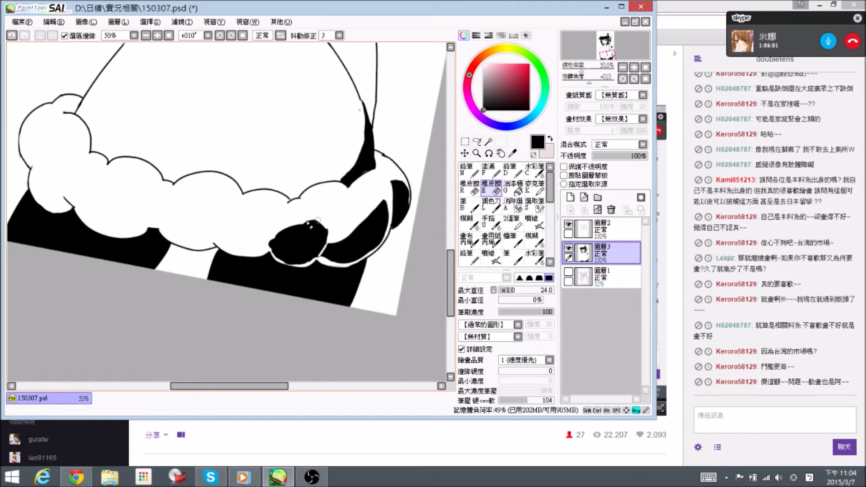
key("n")
mouse_move(273, 247)
left_mouse_down()
mouse_move(302, 259)
mouse_move(321, 241)
mouse_move(309, 261)
left_mouse_up()
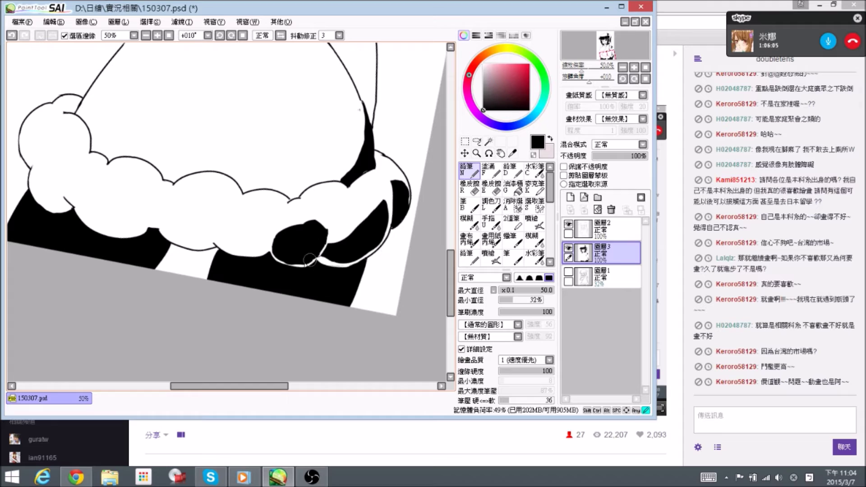
Mirror and rotate the view, refine the edges of the three scallop shadows, and save the file
left_click(280, 35)
left_click_drag(226, 108, 288, 114)
left_click_drag(148, 140, 190, 174)
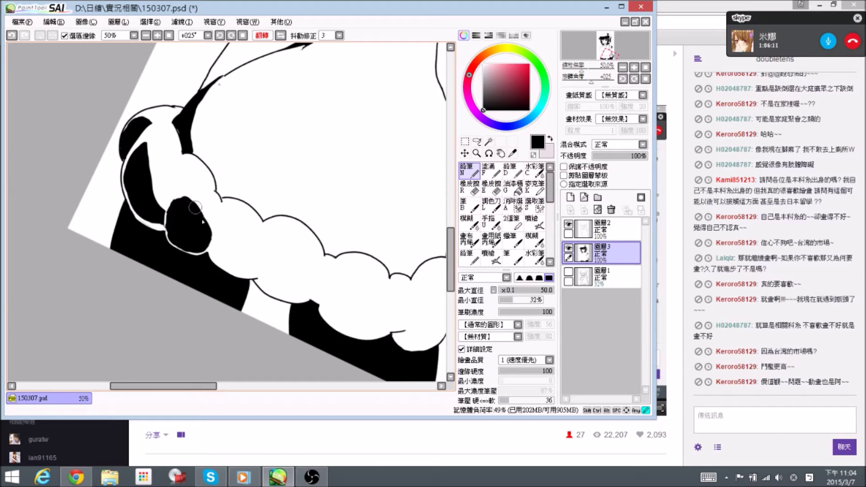
key("e")
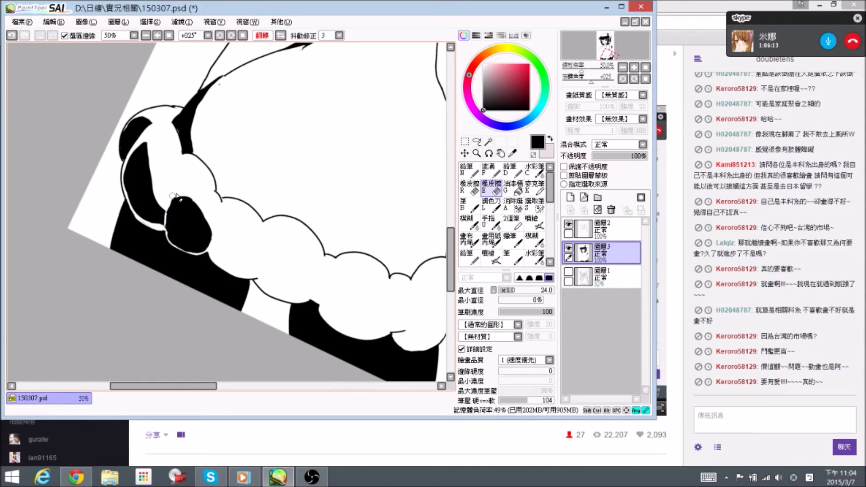
key("n")
left_click_drag(164, 141, 141, 164)
left_click_drag(120, 191, 130, 198)
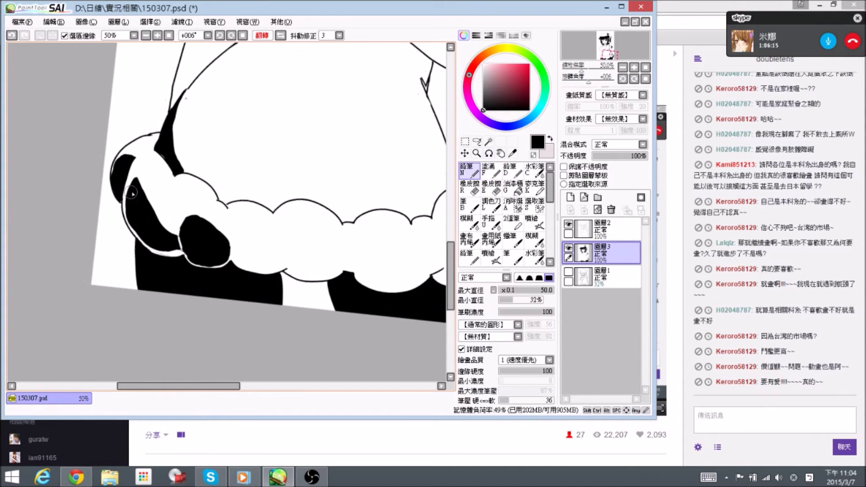
left_click_drag(134, 221, 127, 204)
key("e")
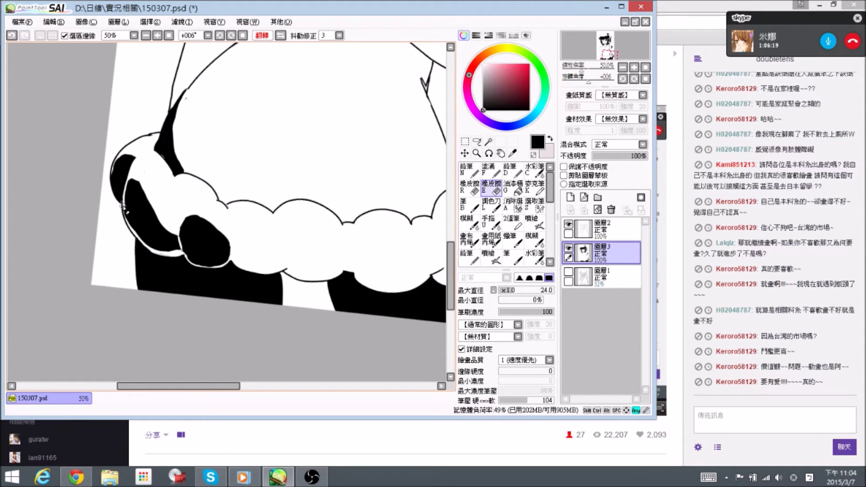
key("n")
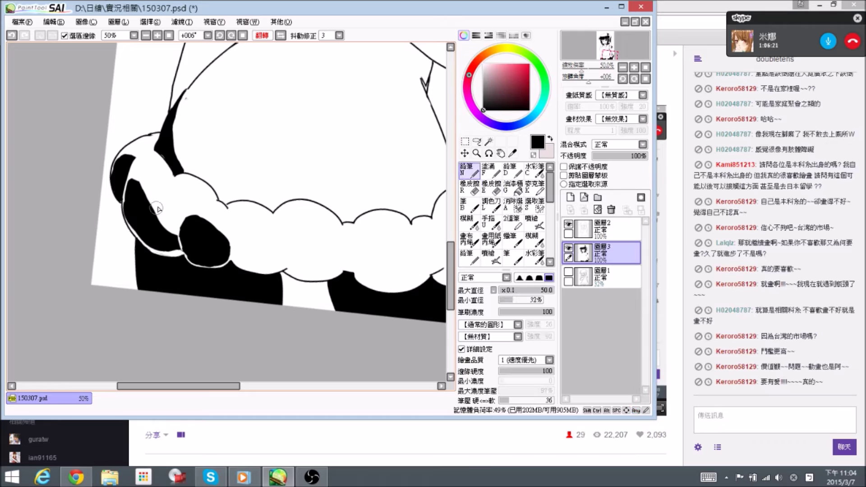
key("ctrl+s")
Zoom in to 75% and clean the white rim where the second and third scallop shadows meet
left_click_drag(247, 191, 237, 177)
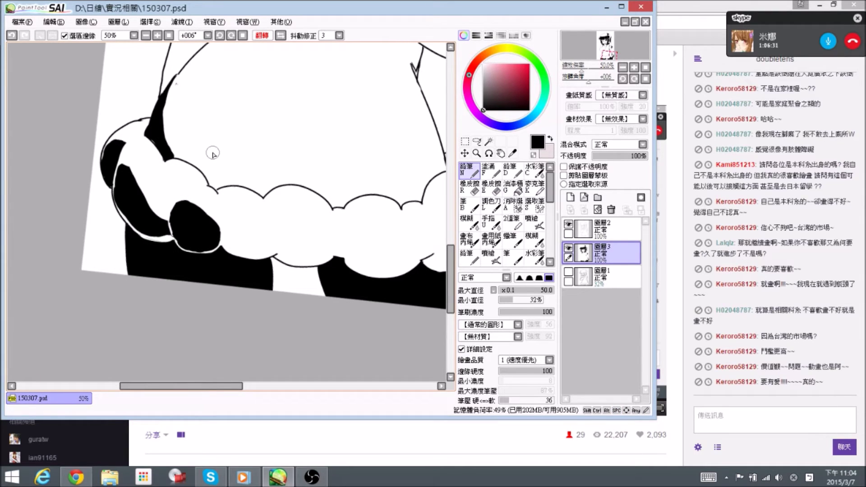
key("ctrl")
scroll(213, 154, "up", 1)
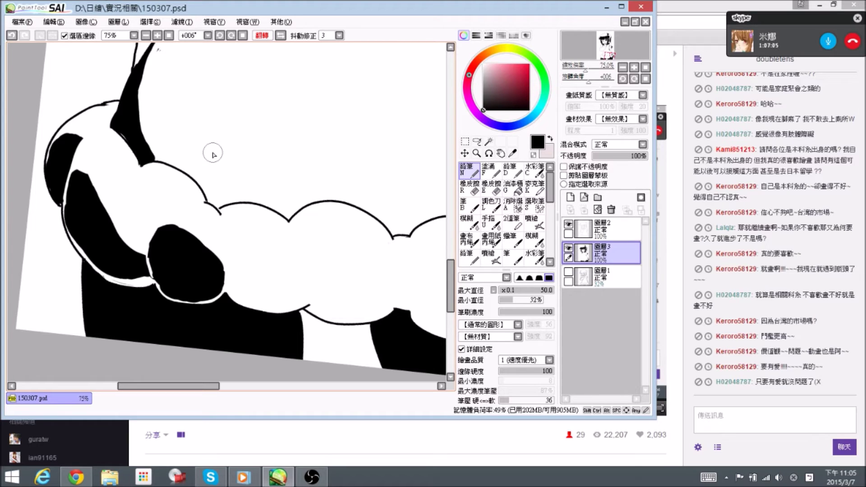
left_click_drag(180, 222, 168, 167)
left_click_drag(154, 224, 148, 224)
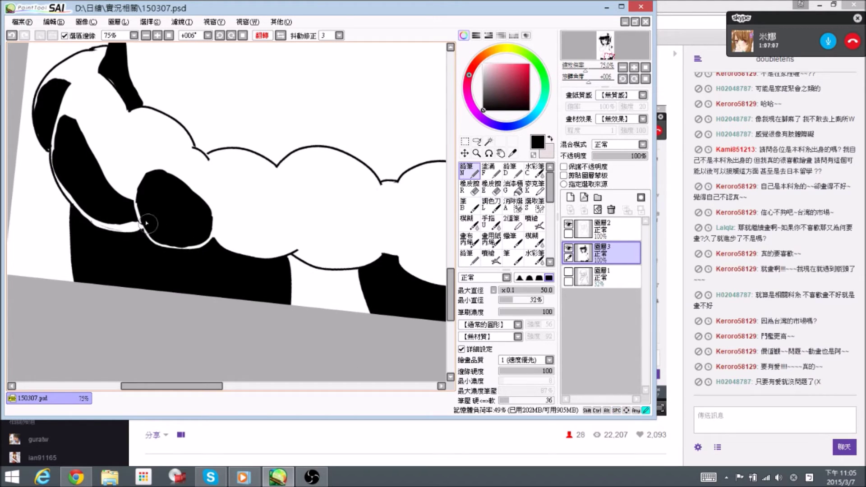
key("e")
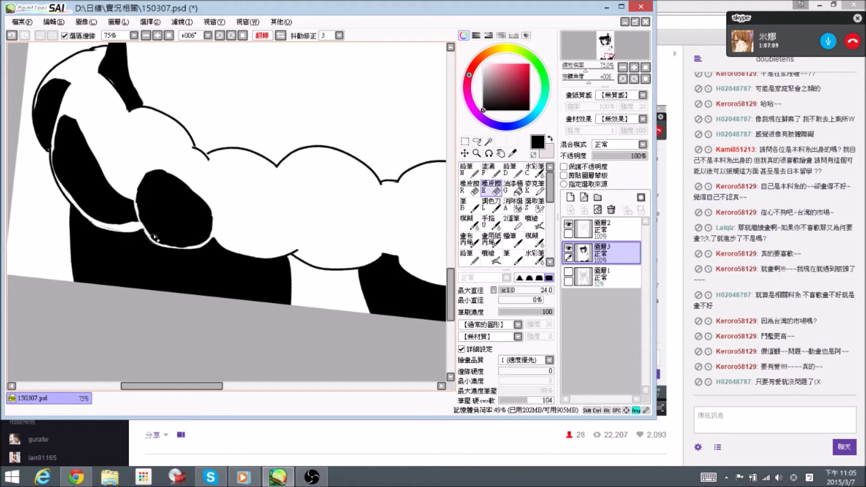
key("n")
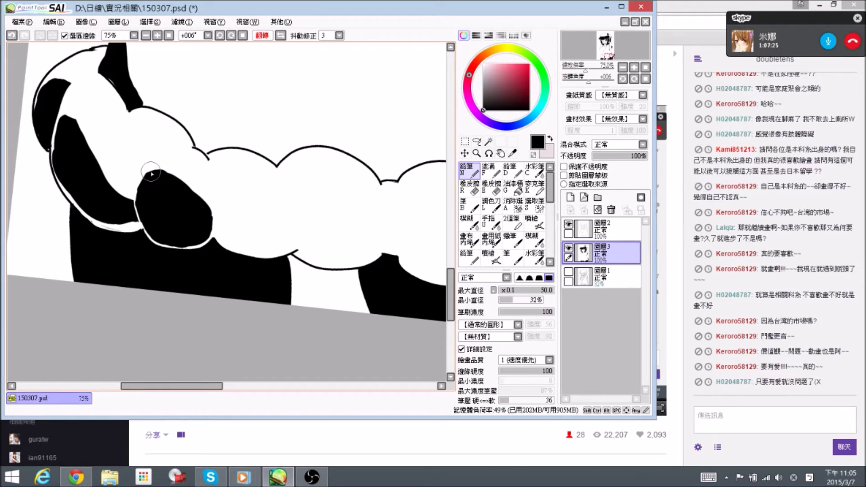
Paint a flat black shadow along the lower edge of the fourth hem scallop, alternating pencil and eraser
mouse_move(228, 217)
left_mouse_down()
mouse_move(191, 203)
mouse_move(189, 186)
mouse_move(198, 206)
mouse_move(227, 215)
mouse_move(214, 216)
mouse_move(248, 210)
mouse_move(212, 216)
mouse_move(236, 220)
mouse_move(212, 213)
mouse_move(240, 214)
mouse_move(208, 215)
mouse_move(232, 221)
mouse_move(208, 211)
mouse_move(249, 208)
mouse_move(235, 212)
mouse_move(208, 193)
mouse_move(262, 202)
mouse_move(241, 220)
mouse_move(267, 202)
mouse_move(246, 214)
mouse_move(264, 202)
mouse_move(184, 166)
mouse_move(222, 184)
mouse_move(267, 194)
left_mouse_up()
key("e")
key("n")
key("e")
key("n")
key("e")
key("n")
key("e")
key("n")
key("e")
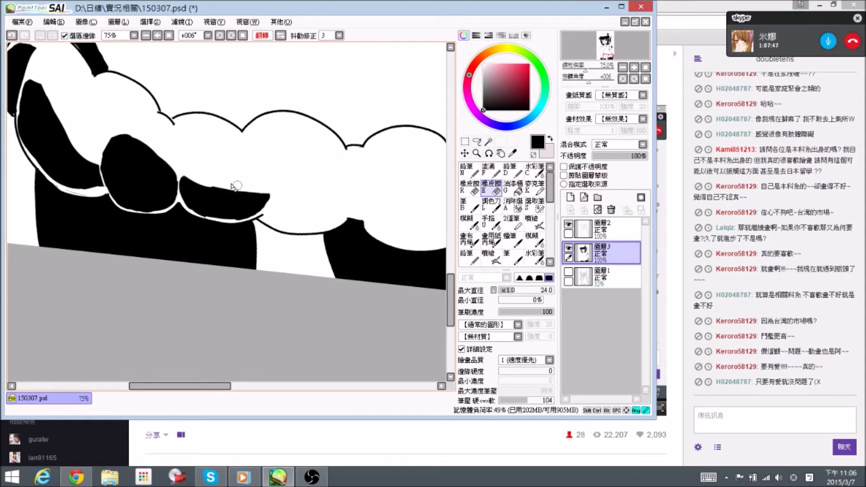
left_click_drag(209, 183, 226, 188)
key("n")
Return to the unmirrored view and paint a black shadow on the hem scallop above the gap between the legs
key("alt+space")
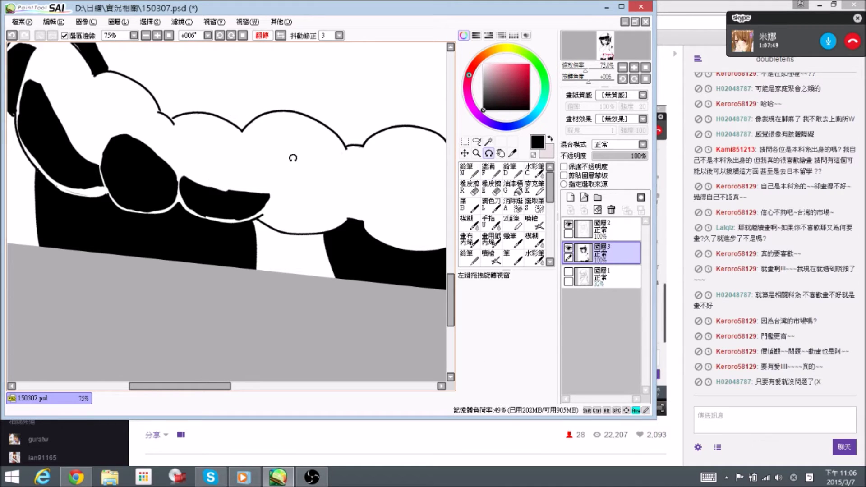
left_click_drag(294, 158, 276, 138)
left_click(285, 37)
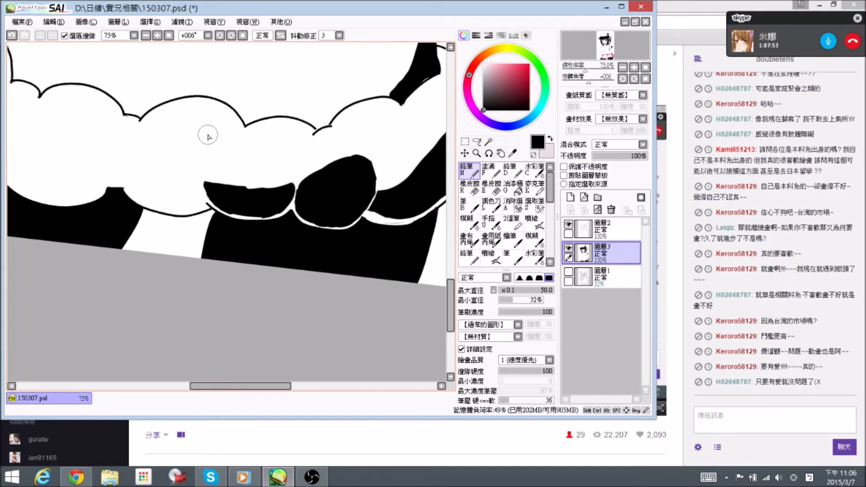
mouse_move(193, 187)
left_mouse_down()
mouse_move(200, 206)
mouse_move(177, 203)
mouse_move(196, 212)
mouse_move(206, 209)
mouse_move(189, 191)
mouse_move(172, 185)
mouse_move(161, 200)
mouse_move(137, 184)
mouse_move(188, 191)
mouse_move(183, 178)
mouse_move(195, 181)
mouse_move(137, 182)
mouse_move(177, 178)
mouse_move(130, 168)
mouse_move(138, 189)
left_mouse_up()
key("e")
key("n")
key("e")
key("n")
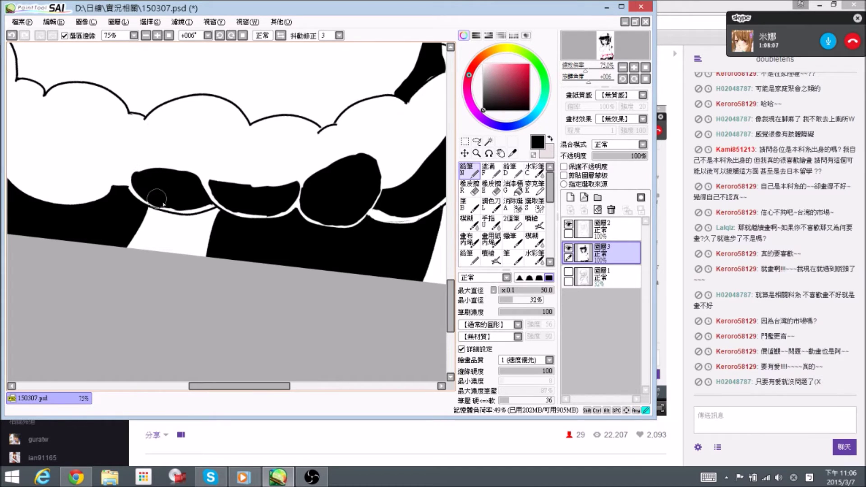
Reset the canvas rotation and paint a black shadow on the wide hem scallop above the other leg
mouse_move(116, 162)
left_mouse_down()
mouse_move(240, 173)
mouse_move(243, 192)
mouse_move(240, 177)
mouse_move(249, 177)
left_mouse_up()
key("Home")
mouse_move(185, 181)
left_mouse_down()
mouse_move(159, 188)
mouse_move(183, 199)
mouse_move(236, 193)
mouse_move(252, 175)
mouse_move(243, 202)
mouse_move(188, 209)
mouse_move(159, 188)
mouse_move(239, 188)
mouse_move(182, 194)
mouse_move(249, 168)
mouse_move(276, 175)
left_mouse_up()
key("e")
key("n")
Add a small pointed black shadow beside the wide scallop at the hem's far end, sharpening its edges with the eraser
mouse_move(184, 166)
left_mouse_down()
mouse_move(286, 161)
mouse_move(195, 174)
mouse_move(278, 162)
mouse_move(291, 165)
mouse_move(289, 172)
mouse_move(274, 146)
left_mouse_up()
mouse_move(240, 179)
left_mouse_down()
mouse_move(255, 184)
mouse_move(211, 170)
left_mouse_up()
mouse_move(153, 151)
left_mouse_down()
mouse_move(173, 169)
mouse_move(183, 162)
mouse_move(156, 155)
mouse_move(178, 145)
mouse_move(156, 135)
mouse_move(192, 147)
mouse_move(159, 143)
mouse_move(205, 147)
mouse_move(191, 158)
left_mouse_up()
key("e")
key("n")
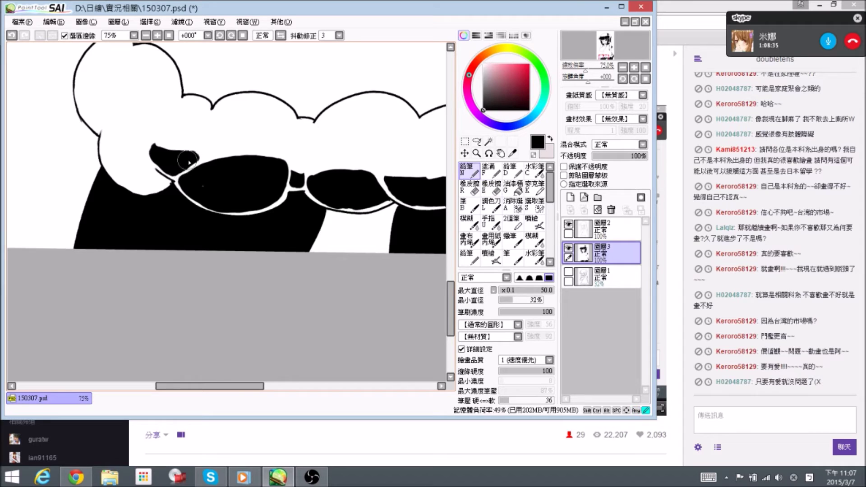
key("e")
left_click_drag(148, 136, 149, 158)
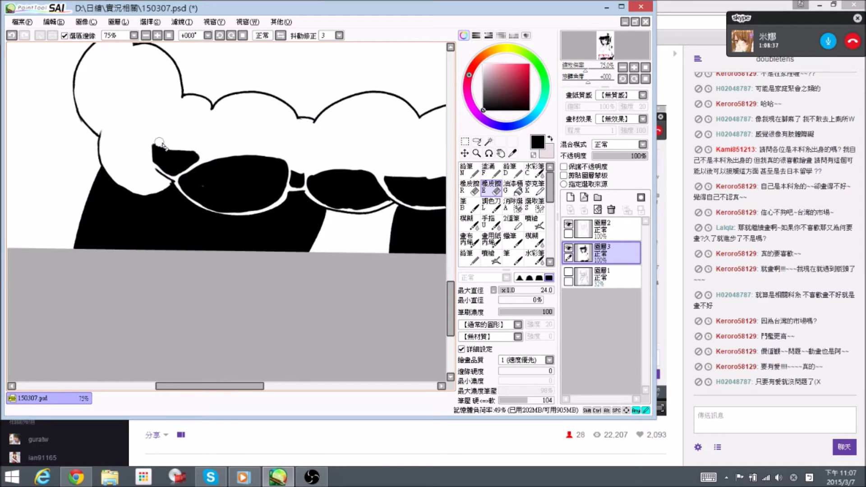
key("n")
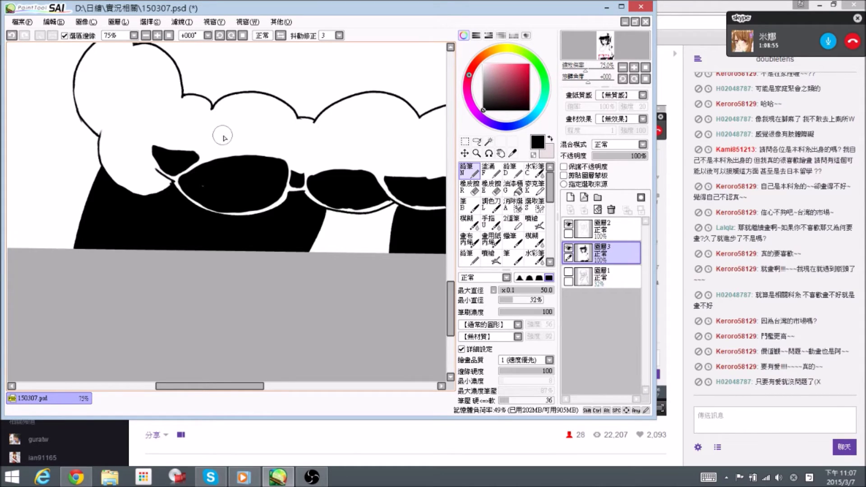
left_click_drag(248, 186, 255, 171)
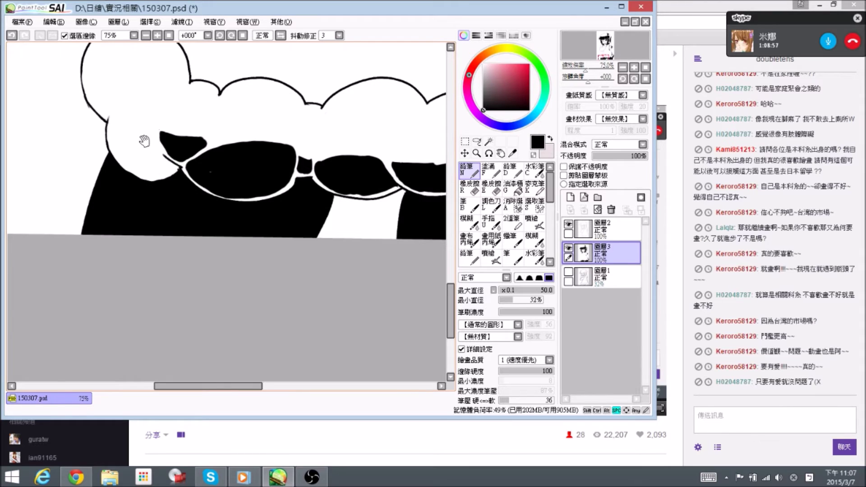
left_click_drag(144, 141, 153, 147)
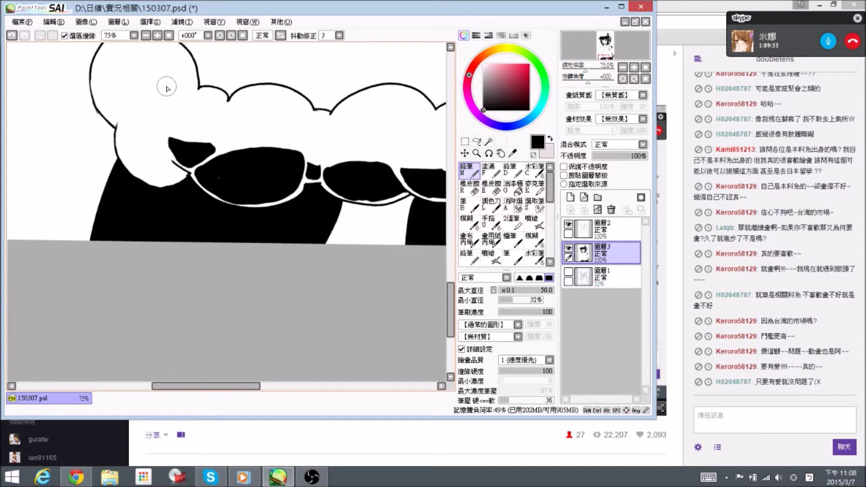
Save the file and paint a black shadow on the outermost lower hem scallop beside the leg, trimming its edge with the eraser
key("ctrl+s")
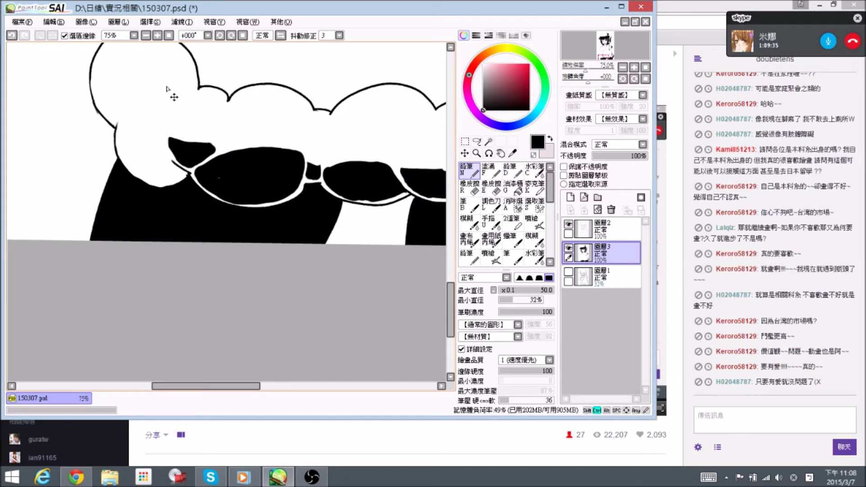
left_click_drag(242, 117, 270, 119)
mouse_move(161, 145)
left_mouse_down()
mouse_move(178, 168)
mouse_move(164, 153)
mouse_move(177, 152)
mouse_move(209, 176)
mouse_move(172, 174)
mouse_move(160, 133)
left_mouse_up()
key("e")
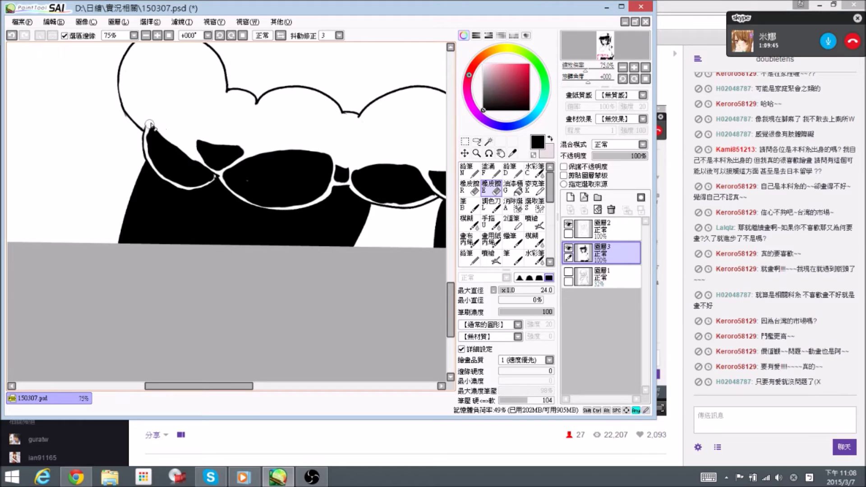
mouse_move(152, 123)
left_mouse_down()
mouse_move(156, 149)
mouse_move(154, 129)
left_mouse_up()
key("n")
scroll(216, 88, "up", 2)
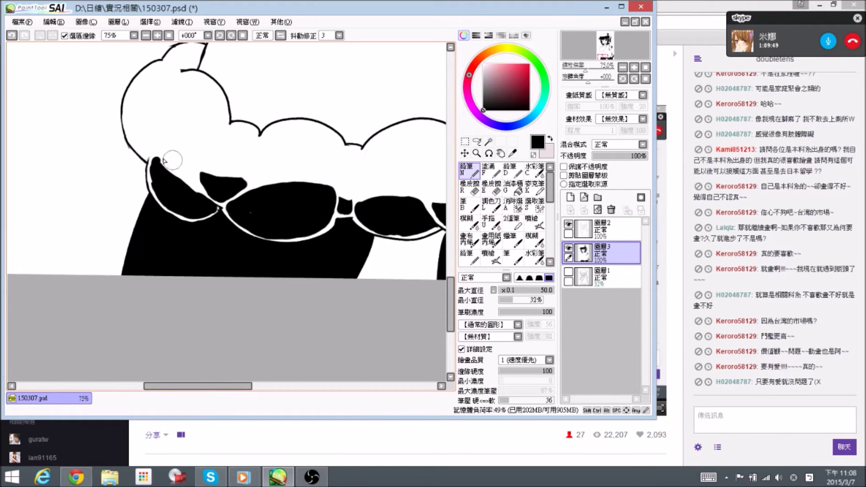
Sharpen the upper tip of the outermost lower scallop's shadow against its outline and save the file
key("e")
key("n")
left_click_drag(196, 103, 220, 107)
key("ctrl+z")
left_click_drag(155, 99, 187, 127)
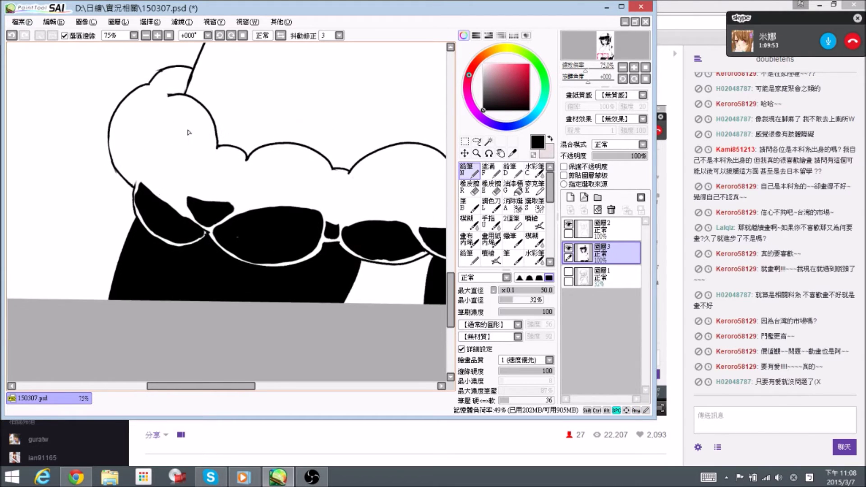
key("ctrl")
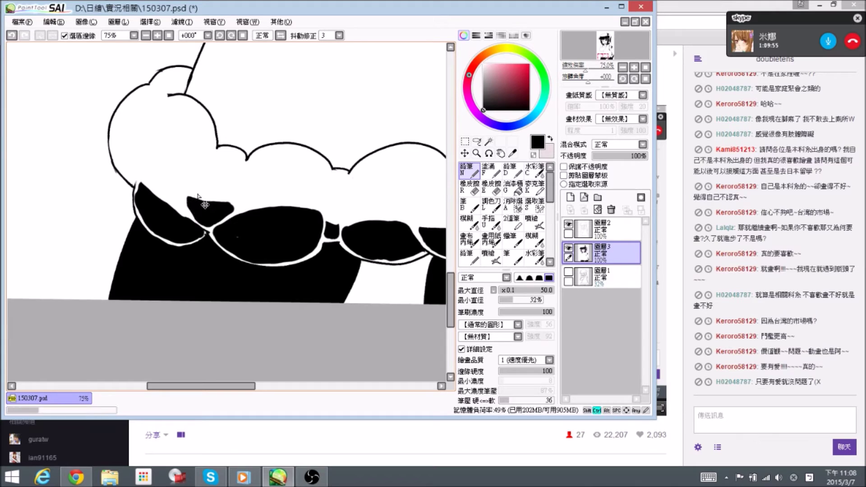
Paint a black shadow along the outer side of the round scallop above it, shaping the inner edge with the eraser
mouse_move(136, 161)
left_mouse_down()
mouse_move(126, 123)
mouse_move(133, 173)
mouse_move(125, 163)
mouse_move(141, 184)
mouse_move(148, 161)
mouse_move(129, 121)
mouse_move(161, 153)
left_mouse_up()
key("e")
mouse_move(137, 118)
left_mouse_down()
mouse_move(164, 156)
mouse_move(132, 115)
left_mouse_up()
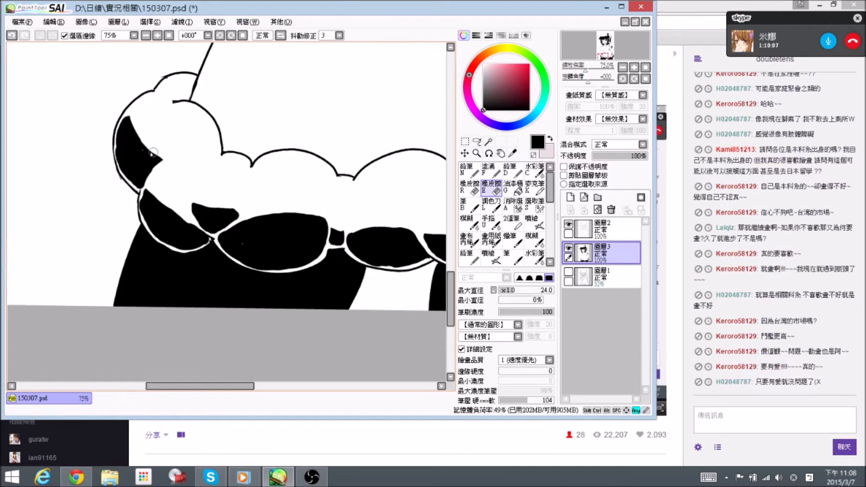
key("n")
key("e")
left_click_drag(147, 145, 130, 110)
key("n")
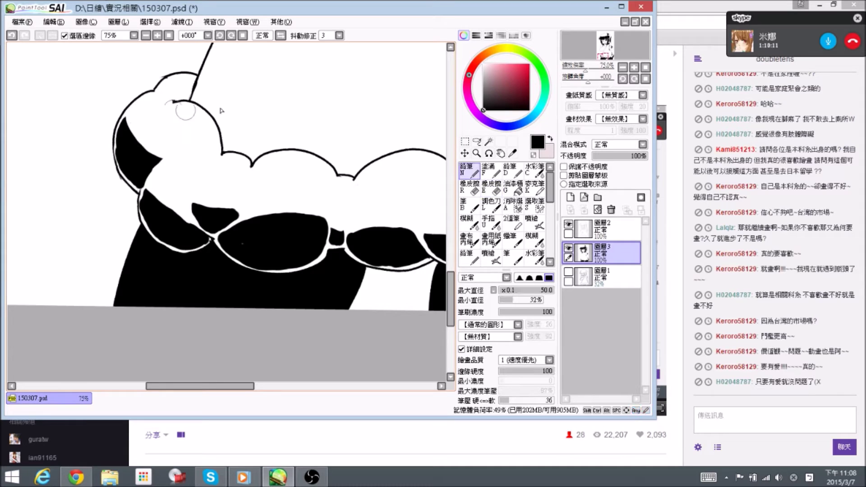
Paint a small black wedge shadow where the clothing's side line meets the fur hem
left_click_drag(244, 130, 234, 122)
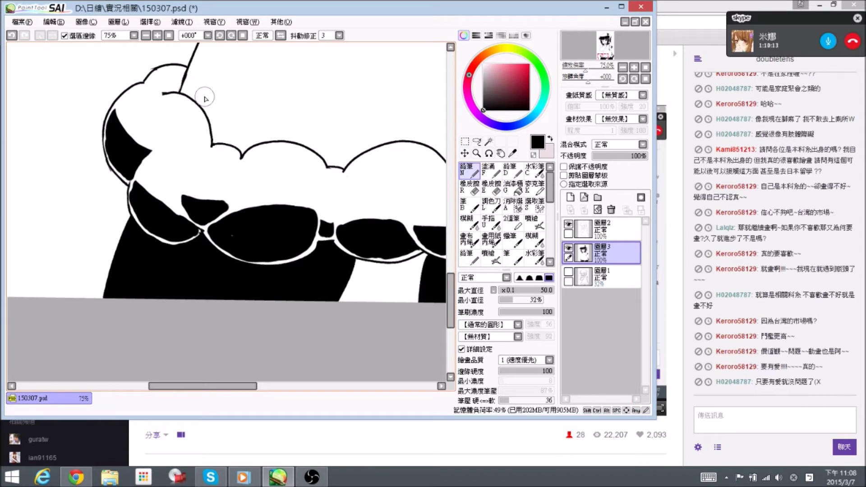
mouse_move(168, 97)
left_mouse_down()
mouse_move(182, 111)
mouse_move(193, 95)
mouse_move(177, 110)
mouse_move(188, 95)
mouse_move(183, 103)
left_mouse_up()
key("e")
key("n")
Touch up the black shadows on the hem scallops around the gap between the legs with pencil and eraser
left_click_drag(263, 146, 203, 101)
mouse_move(369, 131)
left_mouse_down()
mouse_move(291, 118)
mouse_move(275, 101)
left_mouse_up()
scroll(275, 102, "down", 3)
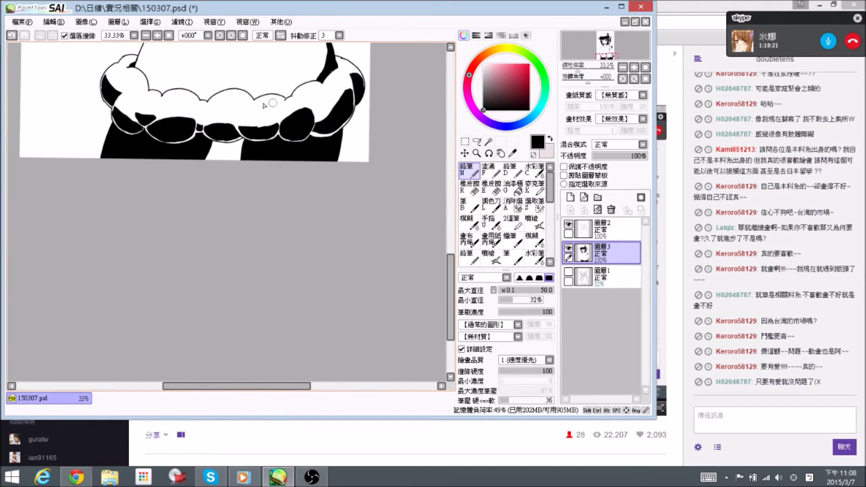
left_click_drag(255, 176, 240, 171)
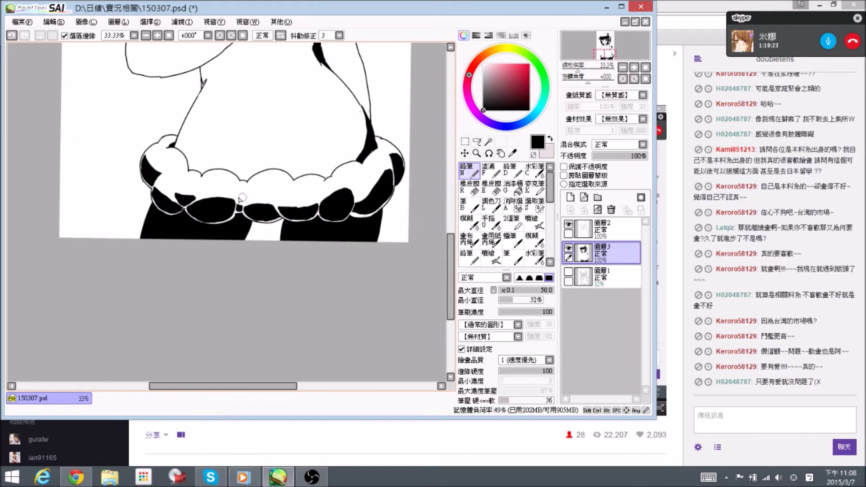
key("e")
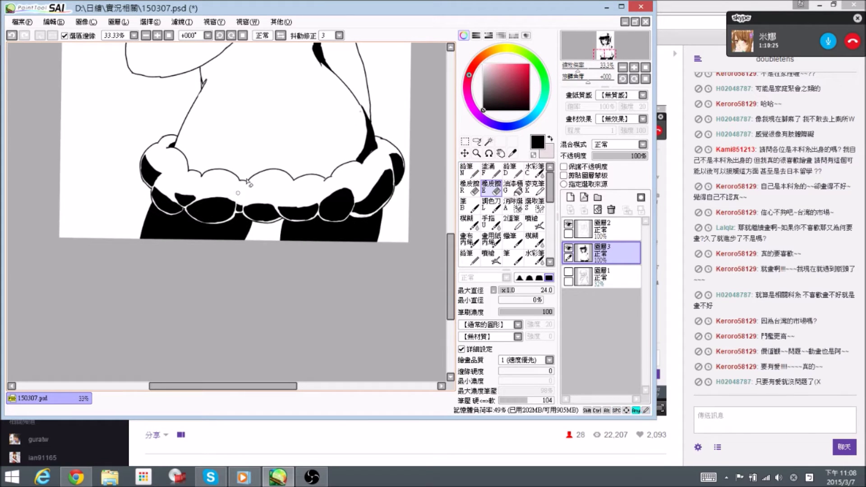
key("n")
left_click_drag(311, 162, 282, 146)
left_click_drag(277, 175, 291, 170)
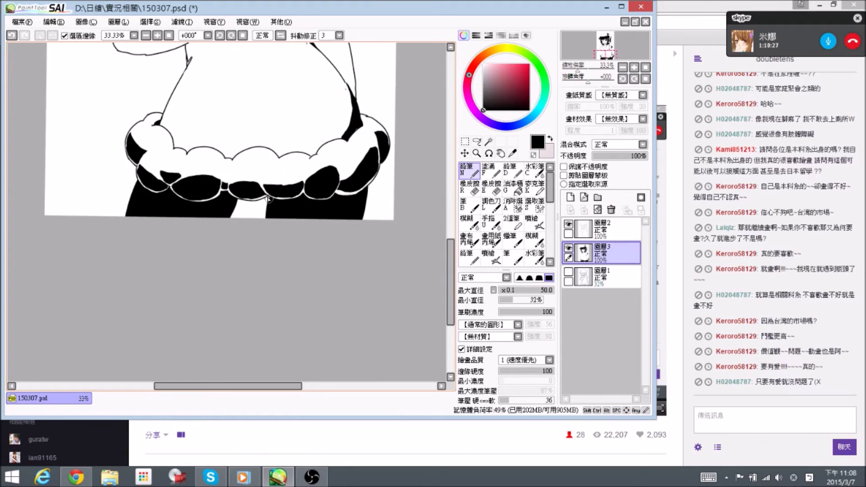
key("e")
key("n")
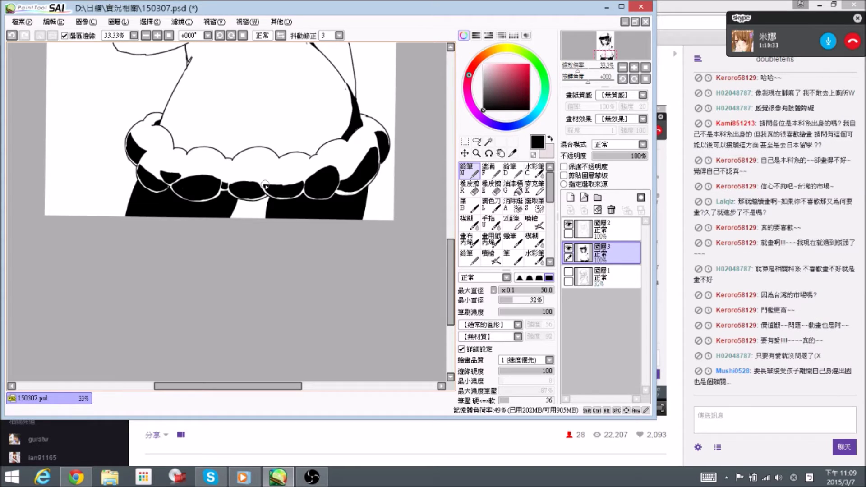
Clean up the edges of the scallop shadow beside the gap between the legs and save the file
scroll(265, 186, "up", 1)
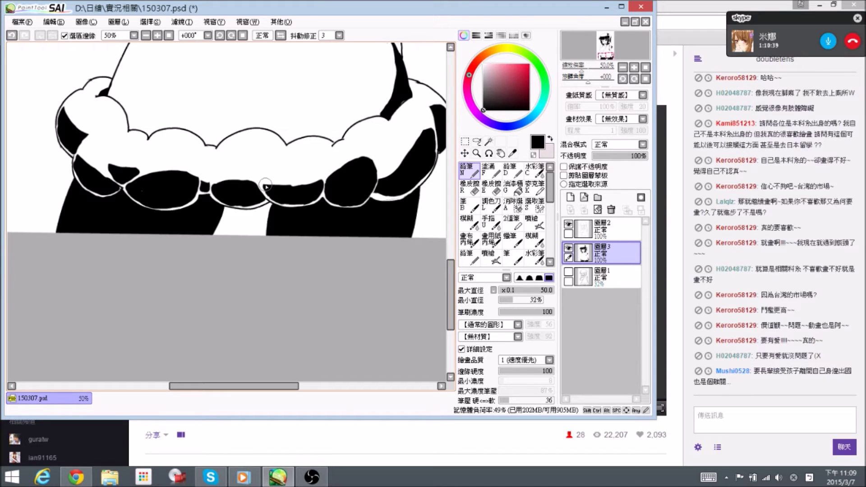
key("ctrl")
mouse_move(374, 136)
left_mouse_down()
mouse_move(346, 157)
mouse_move(350, 134)
mouse_move(382, 121)
left_mouse_up()
key("e")
key("n")
key("ctrl+s")
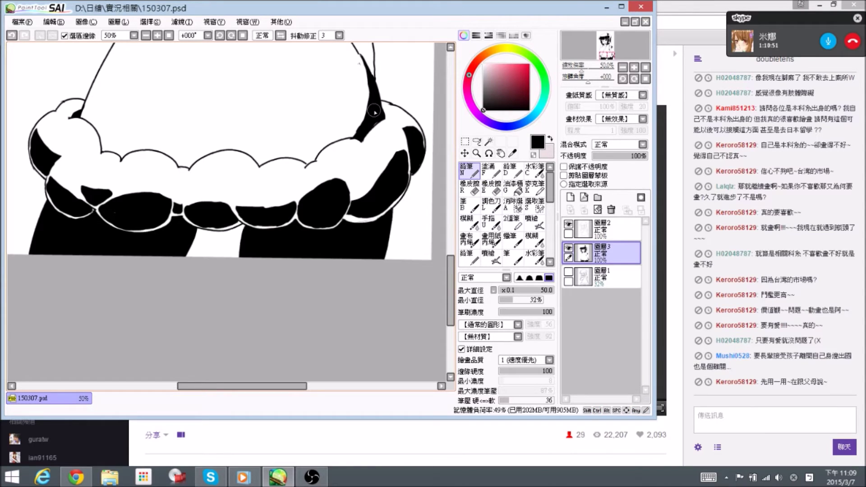
Mirror the view, narrow the upper end scallop's shadow, extend the small pointed shadow below it to the neighbouring scallop, and save
left_click(263, 35)
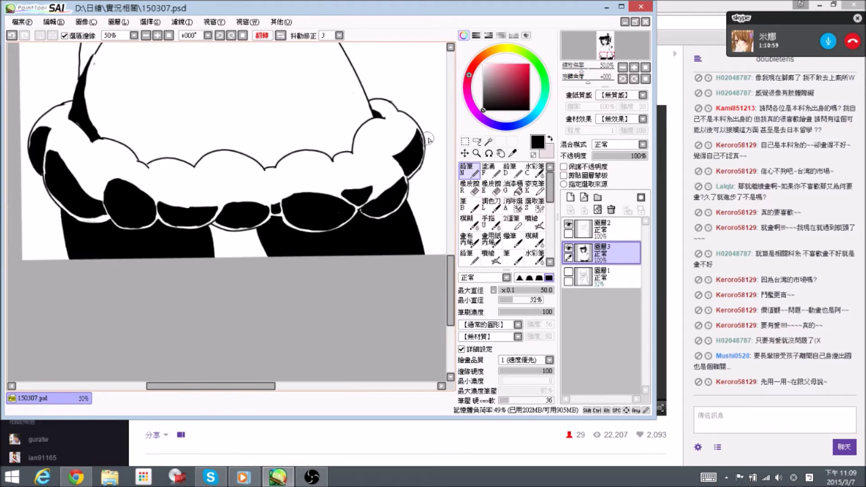
left_click_drag(399, 165, 412, 163)
key("e")
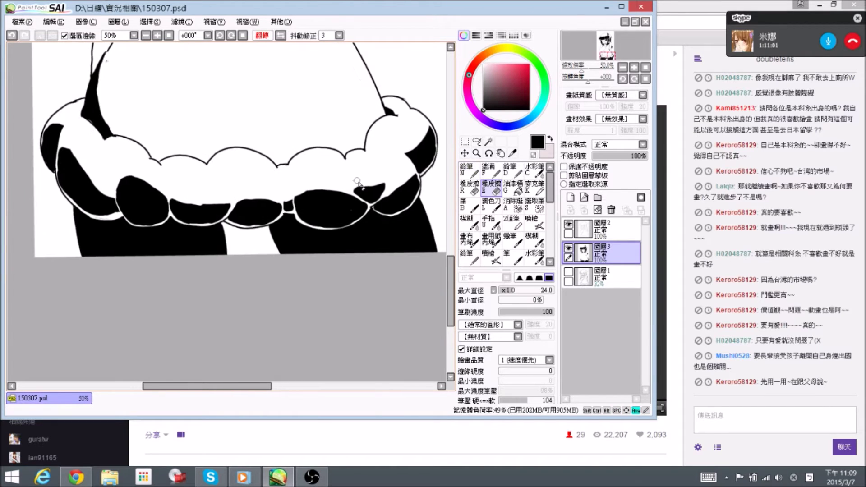
left_click_drag(348, 189, 376, 181)
key("n")
key("e")
left_click_drag(401, 154, 404, 149)
key("n")
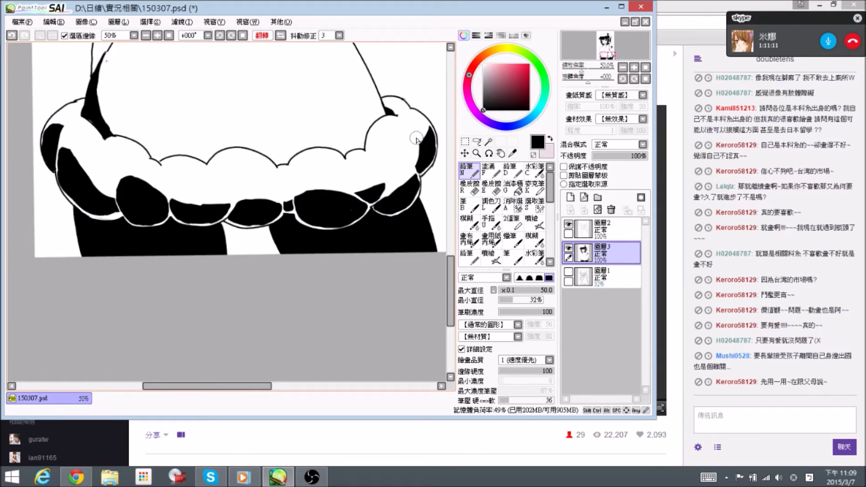
key("ctrl+s")
Trim the inner edge of the black shadow between the clothing's side and the fur hem with the eraser
left_click_drag(362, 137, 365, 147)
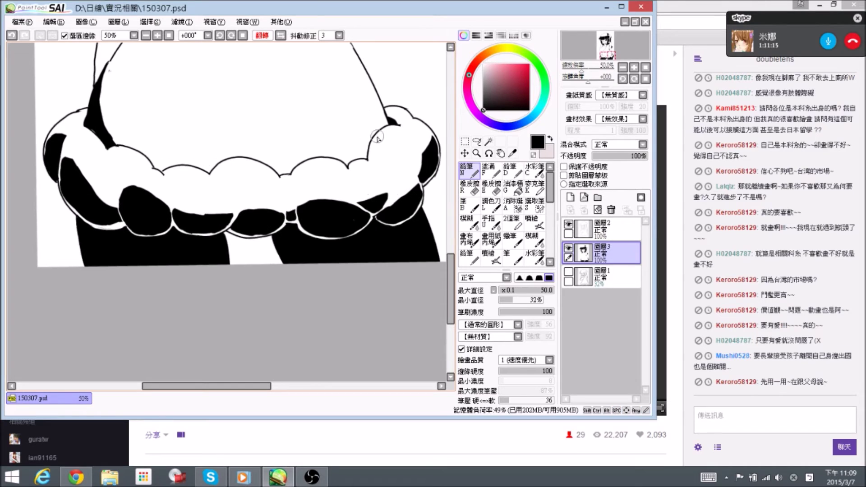
left_click_drag(129, 81, 176, 187)
key("e")
left_click_drag(158, 137, 156, 130)
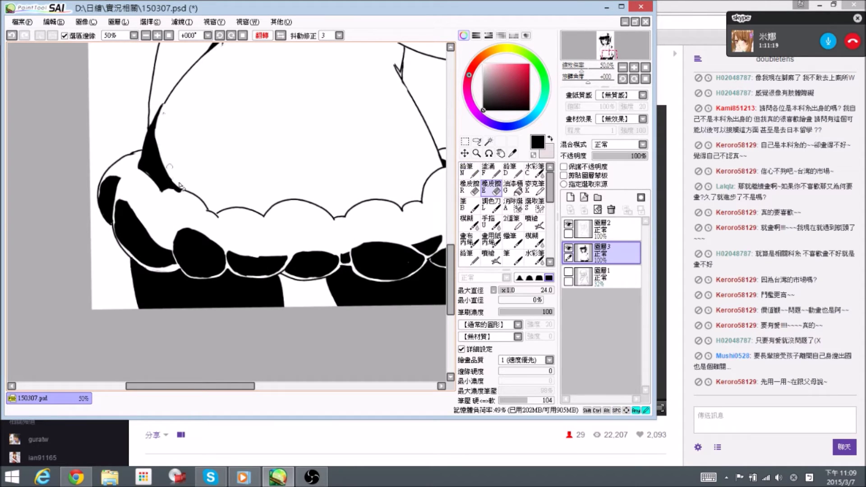
key("n")
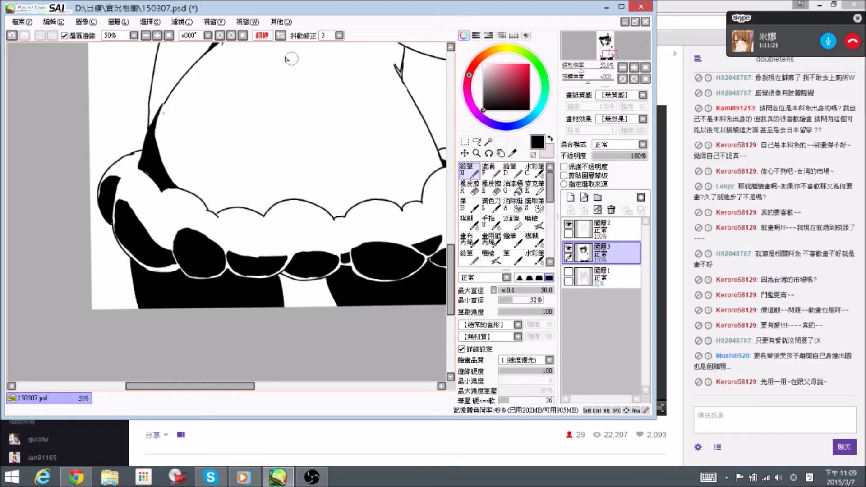
Examine the lower clothing and fur hem in the unmirrored and mirrored views
left_click_drag(311, 106, 307, 128)
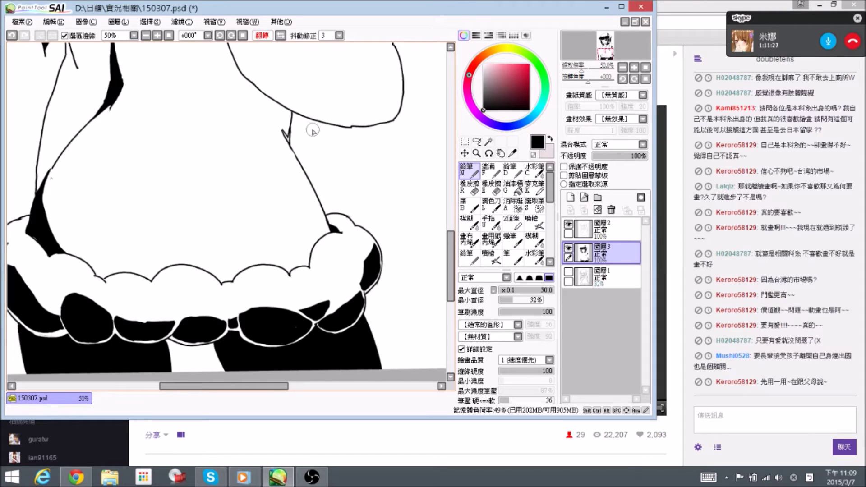
left_click(280, 36)
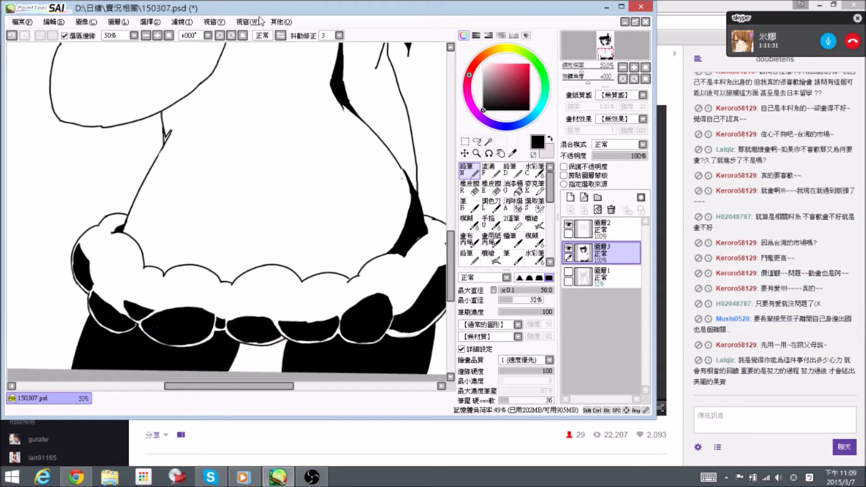
left_click_drag(336, 154, 251, 175)
left_click(281, 36)
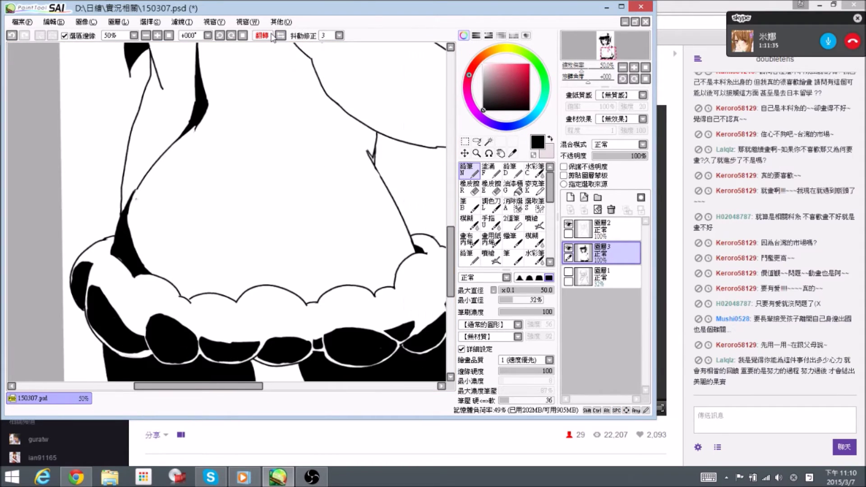
left_click_drag(139, 172, 174, 163)
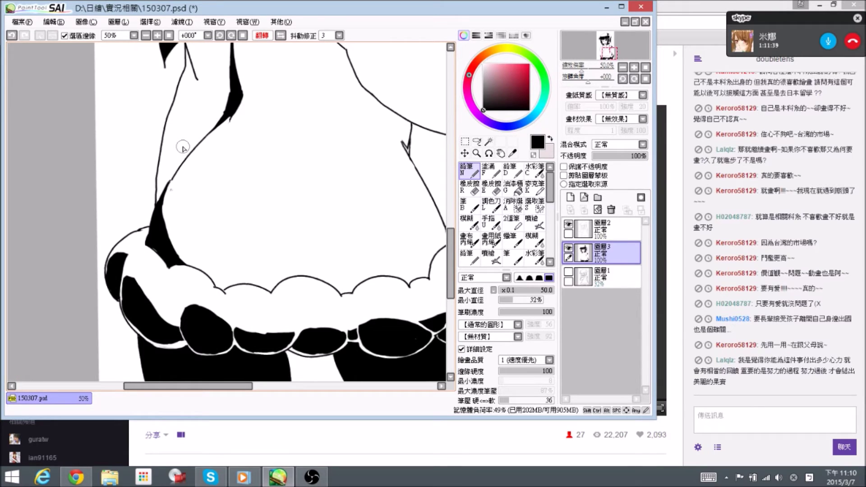
left_click_drag(351, 128, 257, 100)
left_click_drag(324, 131, 306, 125)
left_click_drag(227, 166, 321, 128)
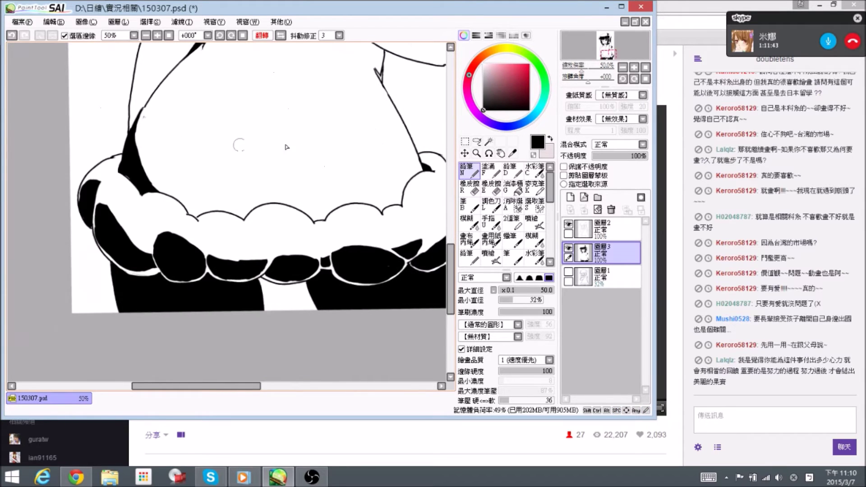
left_click_drag(431, 112, 357, 135)
Paint a thick black line along the clothing's side edge and around the outside of the fur hem and leg
mouse_move(338, 106)
left_mouse_down()
mouse_move(329, 155)
mouse_move(318, 148)
mouse_move(316, 170)
mouse_move(342, 224)
mouse_move(370, 230)
left_mouse_up()
key("e")
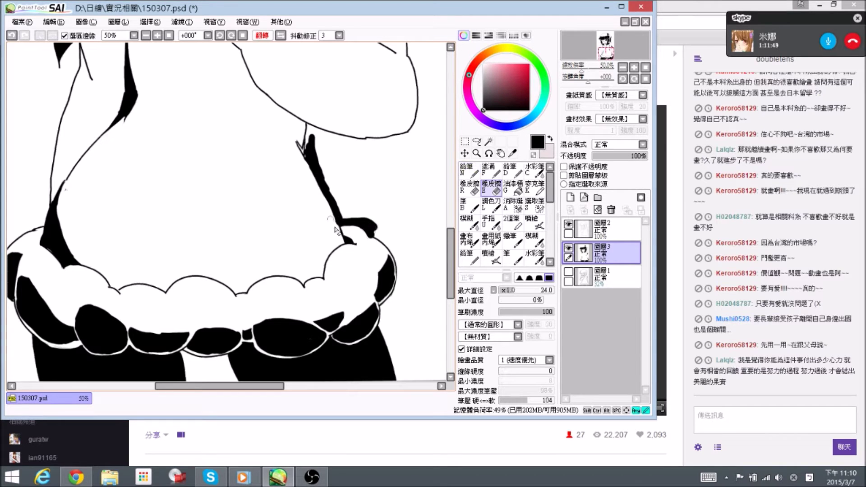
key("n")
left_click_drag(372, 197, 302, 124)
mouse_move(305, 154)
left_mouse_down()
mouse_move(325, 177)
mouse_move(312, 154)
mouse_move(333, 193)
mouse_move(314, 254)
mouse_move(331, 289)
left_mouse_up()
key("space")
left_click_drag(340, 228, 322, 147)
left_click_drag(301, 180, 320, 238)
mouse_move(296, 165)
left_mouse_down()
mouse_move(324, 222)
mouse_move(318, 212)
left_mouse_up()
key("space")
Draw a thick outer curve from beneath the sleeve to the canvas's lower edge and fill the enclosed area black with the bucket
left_click_drag(323, 45, 363, 233)
mouse_move(260, 183)
left_mouse_down()
mouse_move(262, 159)
mouse_move(288, 180)
mouse_move(268, 159)
mouse_move(372, 206)
mouse_move(431, 272)
left_mouse_up()
key("space")
key("e")
key("n")
key("space")
mouse_move(430, 272)
left_mouse_down()
mouse_move(330, 189)
mouse_move(365, 293)
mouse_move(371, 351)
left_mouse_up()
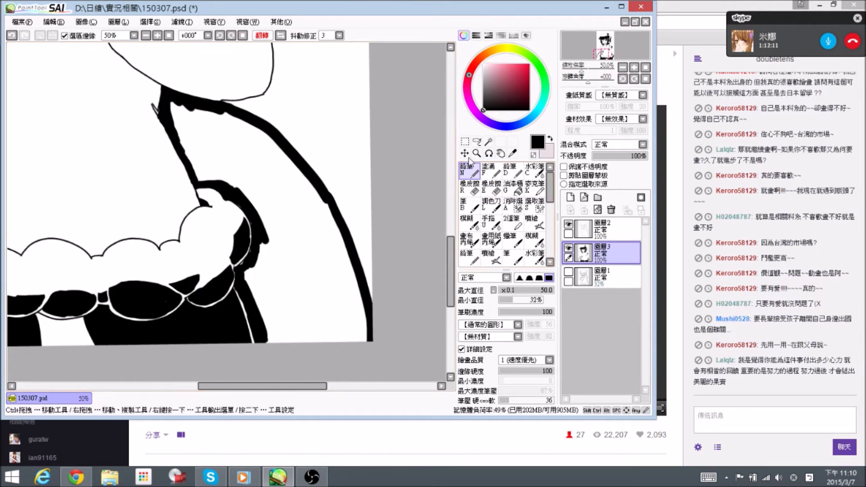
left_click(513, 189)
left_click(319, 276)
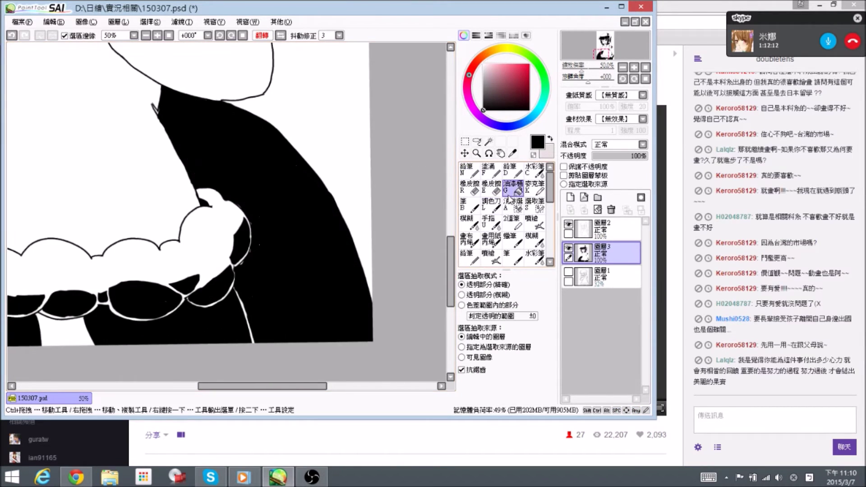
Return the canvas to its unmirrored view and touch up the black skirt's edge just below the sleeve with the Pencil
left_click(474, 174)
left_click(281, 35)
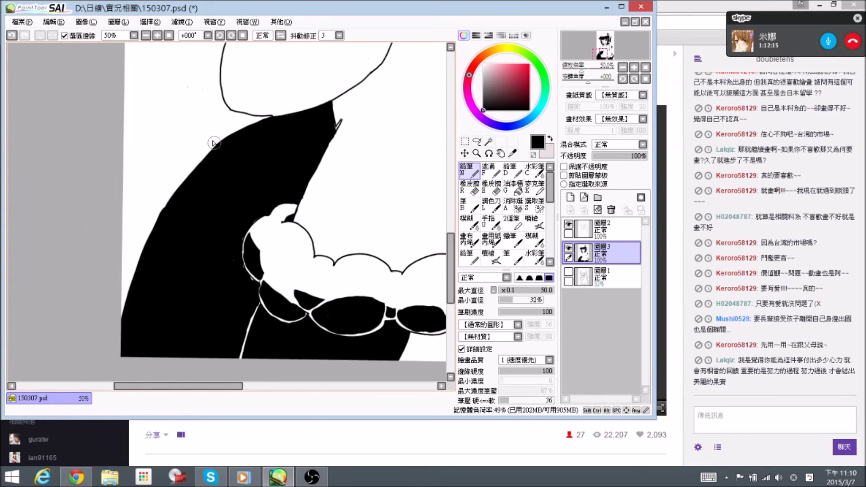
left_click_drag(274, 120, 279, 122)
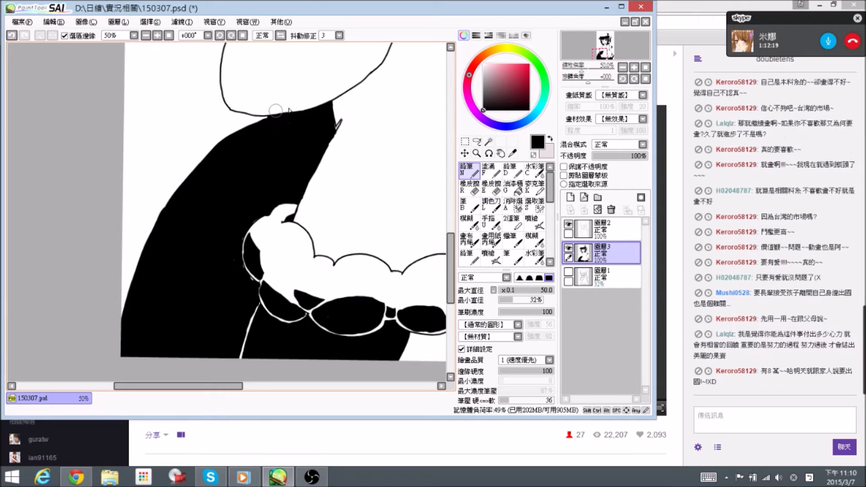
Outline a rounded triangular shadow on the apron's chest with the Pencil and fill it black with the paint bucket
key("space")
left_click_drag(360, 96, 282, 101)
key("ctrl+minus")
key("ctrl+minus")
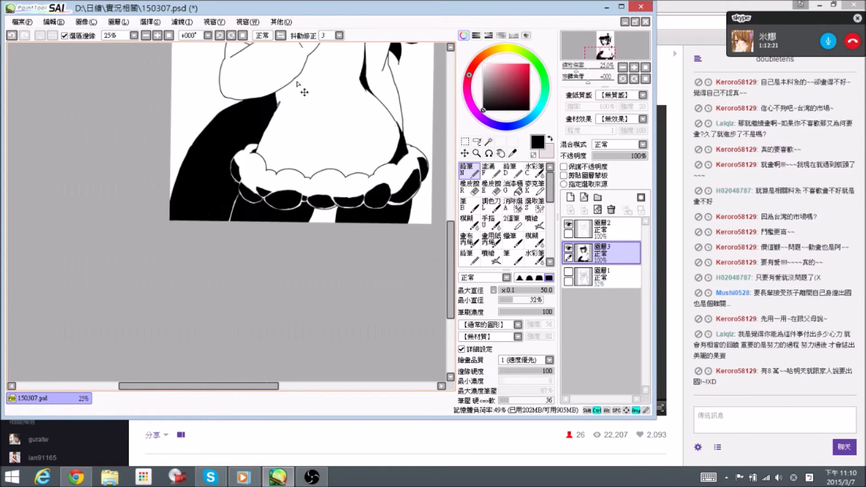
key("space")
left_click_drag(355, 104, 281, 196)
left_click_drag(336, 216, 350, 191)
mouse_move(300, 170)
left_mouse_down()
mouse_move(290, 196)
mouse_move(268, 176)
mouse_move(301, 179)
left_mouse_up()
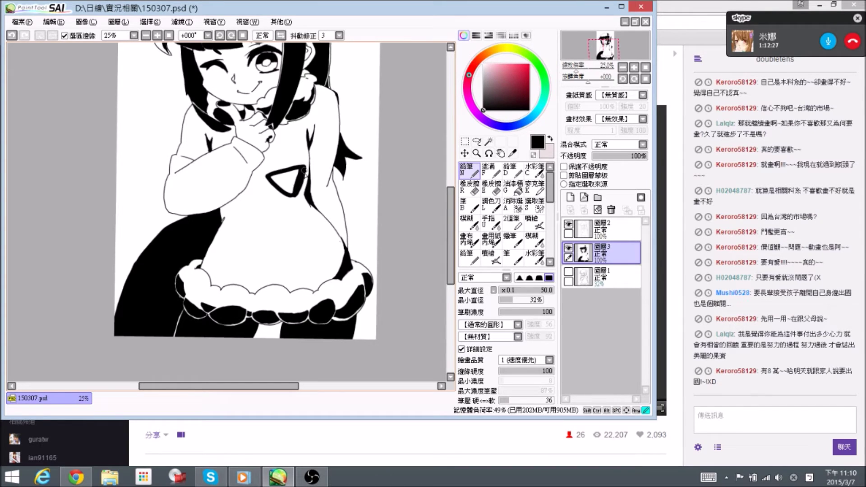
key("g")
left_click(283, 179)
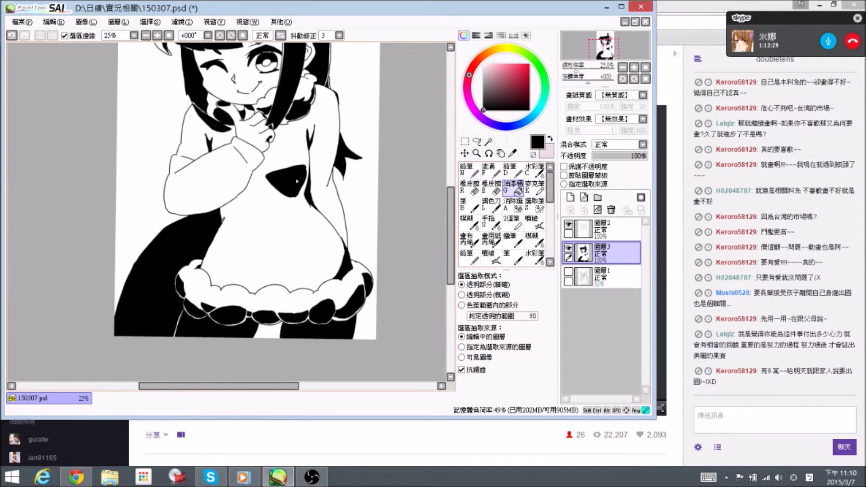
Refine the edges and corners of the black triangular chest shadow using the 鉛筆2 brush and the eraser
left_click_drag(550, 195, 550, 223)
left_click(469, 261)
key("ctrl+plus")
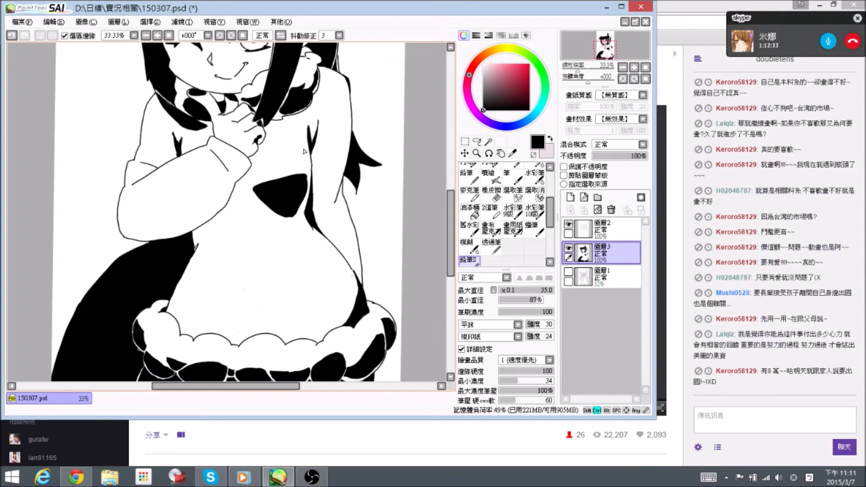
mouse_move(287, 189)
left_mouse_down()
mouse_move(256, 190)
mouse_move(256, 182)
mouse_move(255, 189)
left_mouse_up()
key("e")
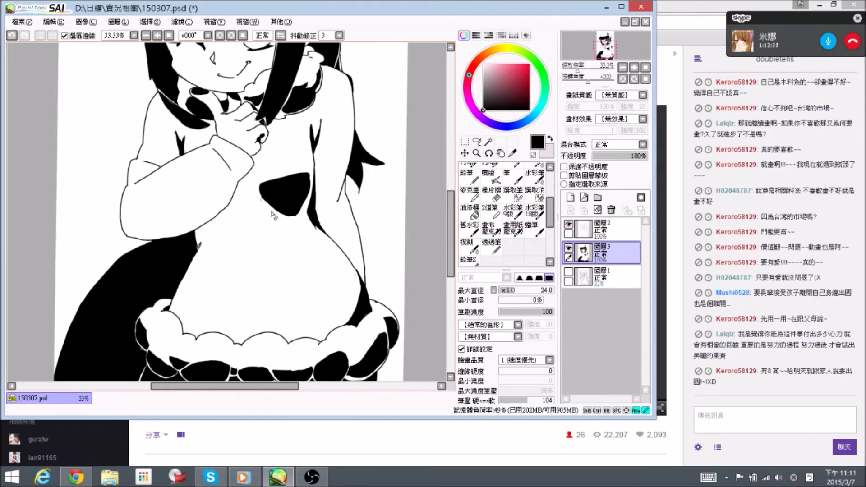
key("e")
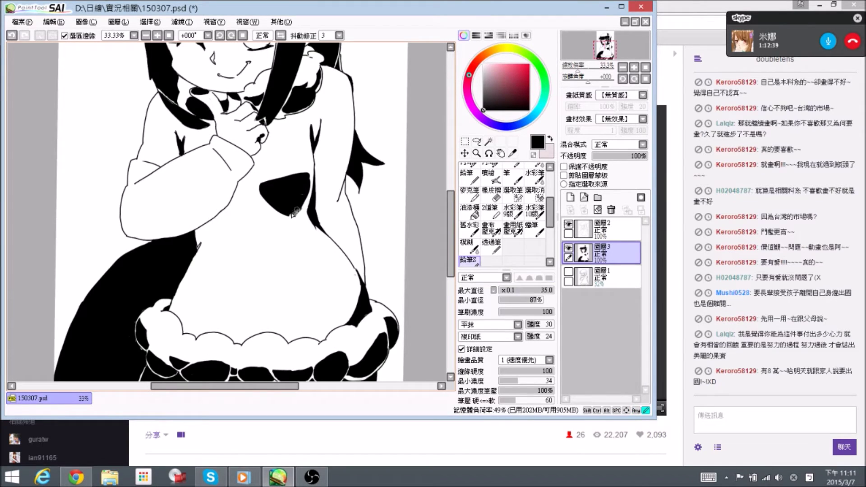
scroll(469, 179, "up", 5)
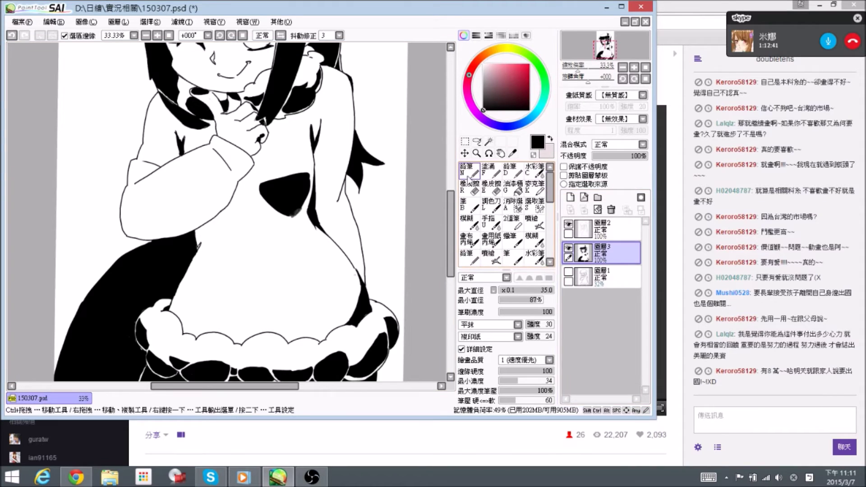
key("e")
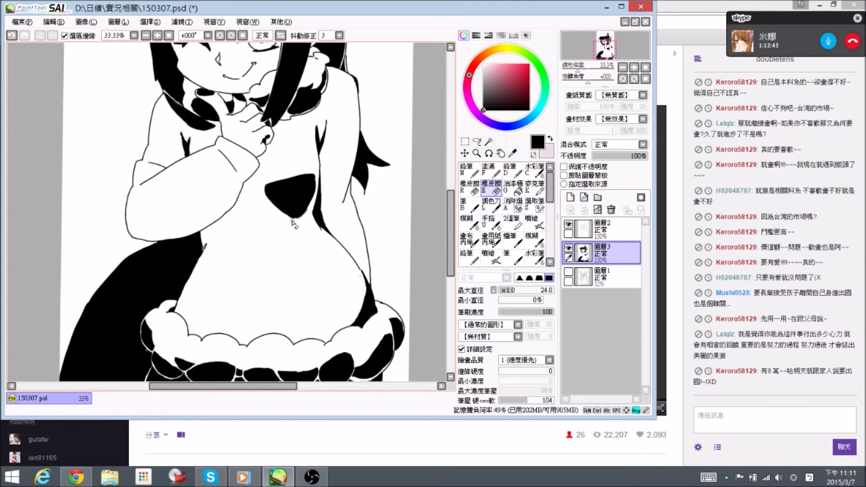
Paint a black shadow on the chest directly beneath the raised forearm and clean its edges with the eraser
key("n")
mouse_move(291, 216)
left_mouse_down()
mouse_move(268, 192)
mouse_move(277, 205)
mouse_move(272, 193)
mouse_move(280, 197)
mouse_move(248, 212)
mouse_move(245, 234)
mouse_move(252, 207)
mouse_move(242, 230)
mouse_move(233, 230)
mouse_move(255, 204)
mouse_move(242, 244)
mouse_move(255, 227)
mouse_move(230, 243)
mouse_move(239, 239)
mouse_move(219, 232)
mouse_move(247, 233)
left_mouse_up()
key("e")
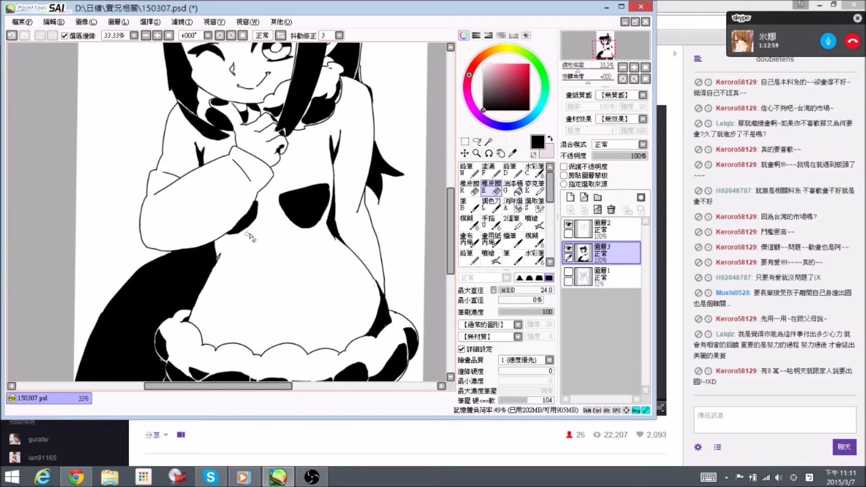
key("n")
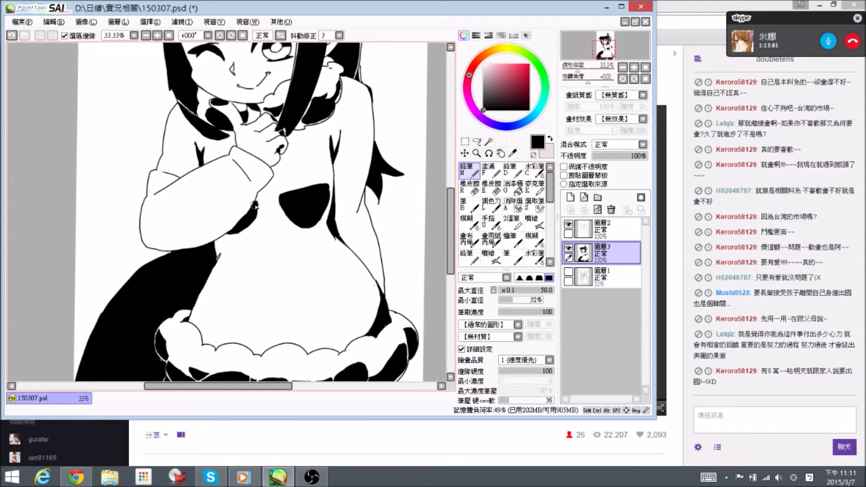
key("e")
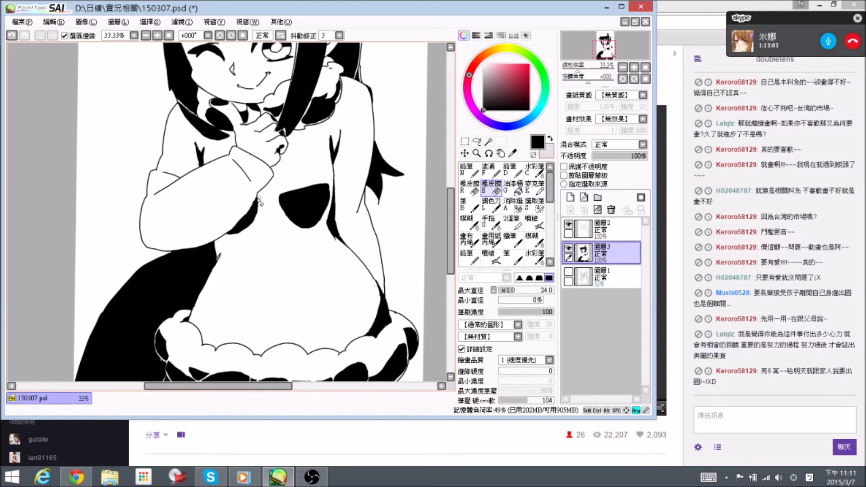
key("n")
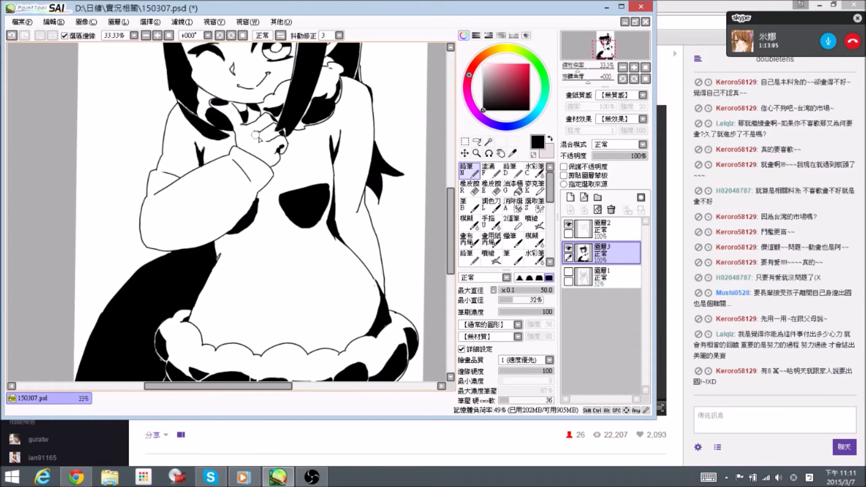
left_click_drag(256, 138, 266, 142)
key("e")
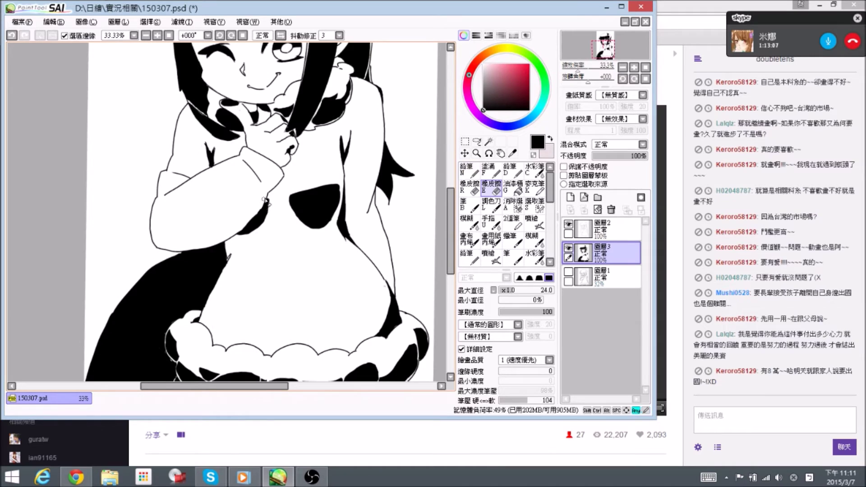
key("n")
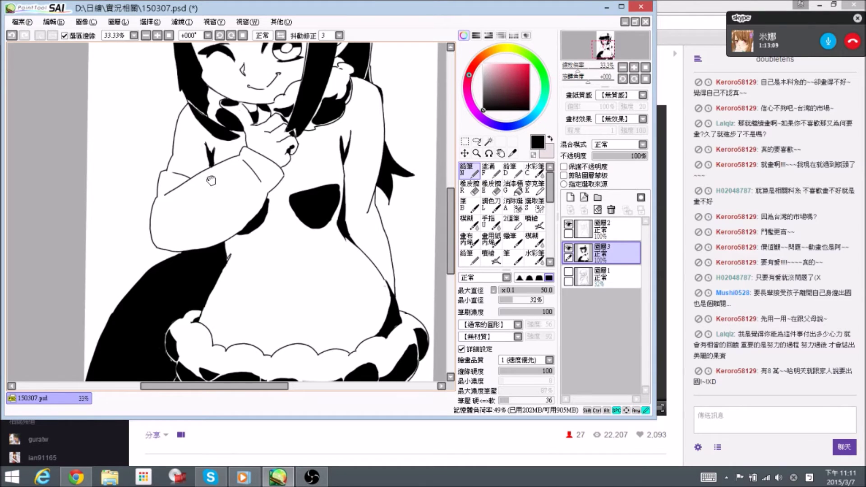
Paint a black shadow on the lower part of the raised sleeve's cuff and trim its edge with the eraser
left_click_drag(210, 178, 218, 180)
key("e")
key("n")
mouse_move(276, 175)
left_mouse_down()
mouse_move(288, 175)
mouse_move(277, 191)
mouse_move(269, 177)
mouse_move(289, 172)
mouse_move(281, 181)
left_mouse_up()
key("e")
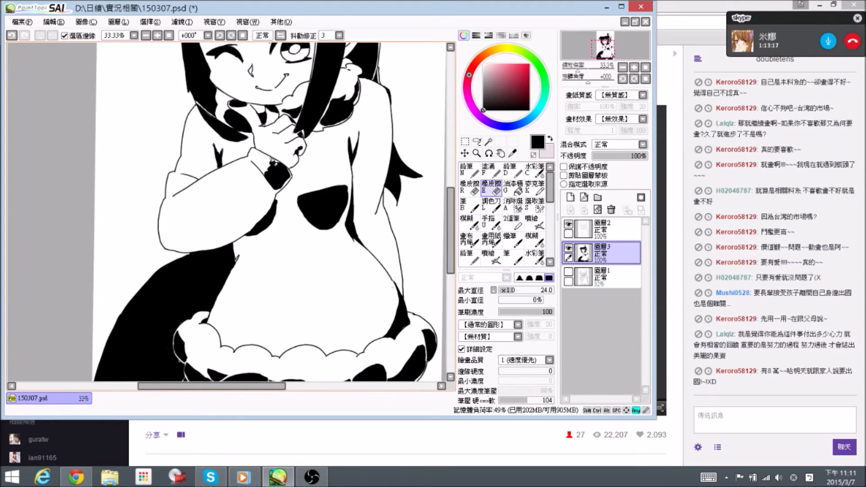
left_click_drag(274, 162, 267, 175)
key("n")
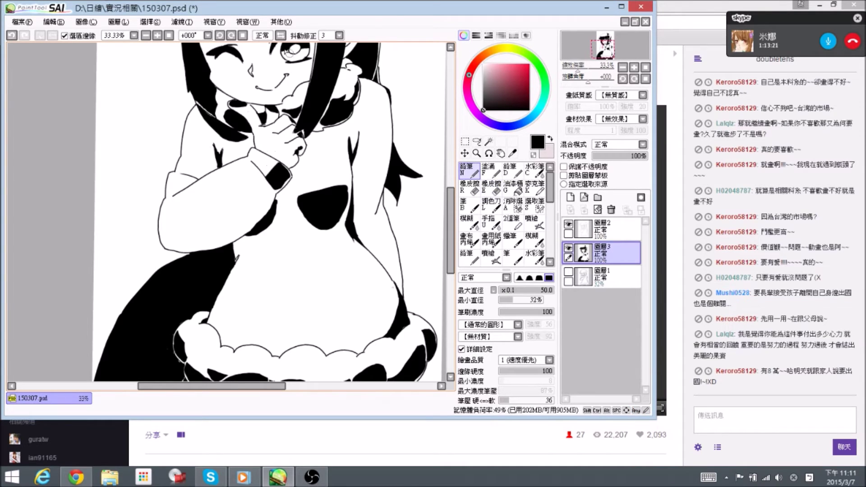
Outline a long shadow along the underside of the raised sleeve in a mirrored, rotated view and fill it black
left_click(280, 35)
left_click_drag(213, 158, 267, 139)
left_click_drag(336, 127, 345, 169)
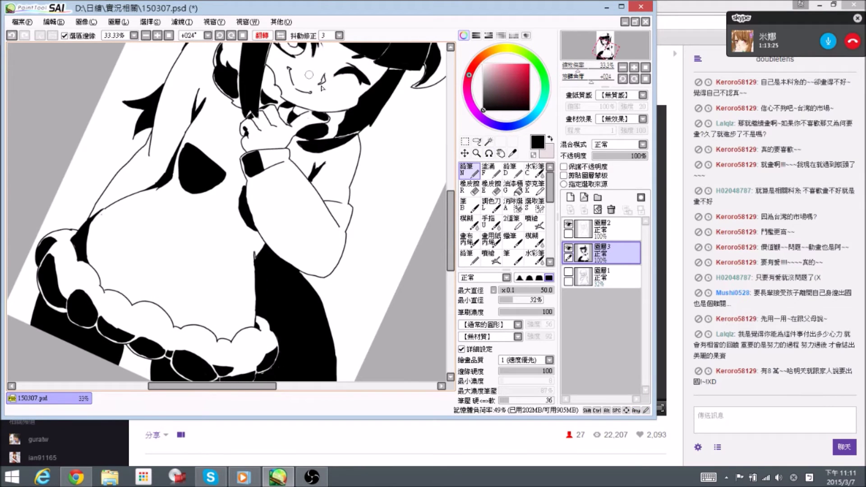
left_click_drag(323, 211, 302, 189)
key("alt+space")
left_click_drag(334, 160, 340, 172)
mouse_move(251, 182)
left_mouse_down()
mouse_move(259, 177)
mouse_move(248, 161)
mouse_move(261, 198)
mouse_move(304, 247)
mouse_move(289, 242)
mouse_move(304, 252)
mouse_move(252, 206)
mouse_move(248, 156)
mouse_move(255, 207)
mouse_move(248, 198)
left_mouse_up()
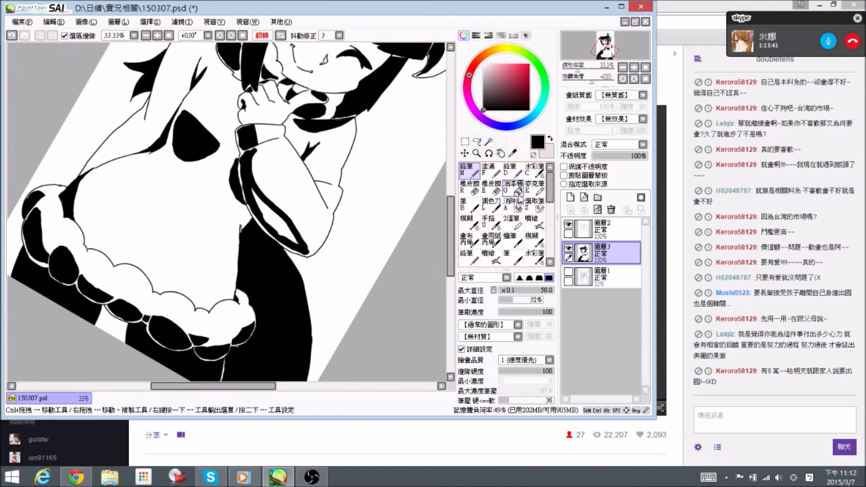
left_click(515, 189)
left_click(282, 224)
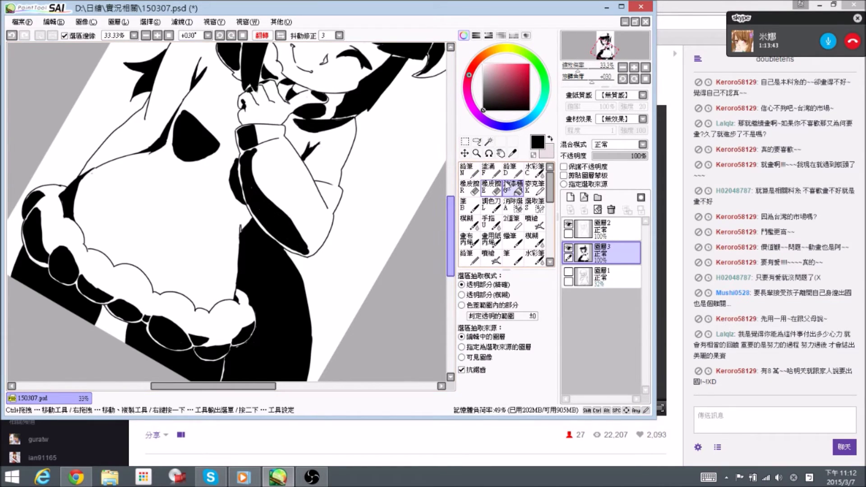
Refine the sleeve shadow's contour between cuff and elbow with the 鉛筆2 brush and the eraser
left_click(472, 172)
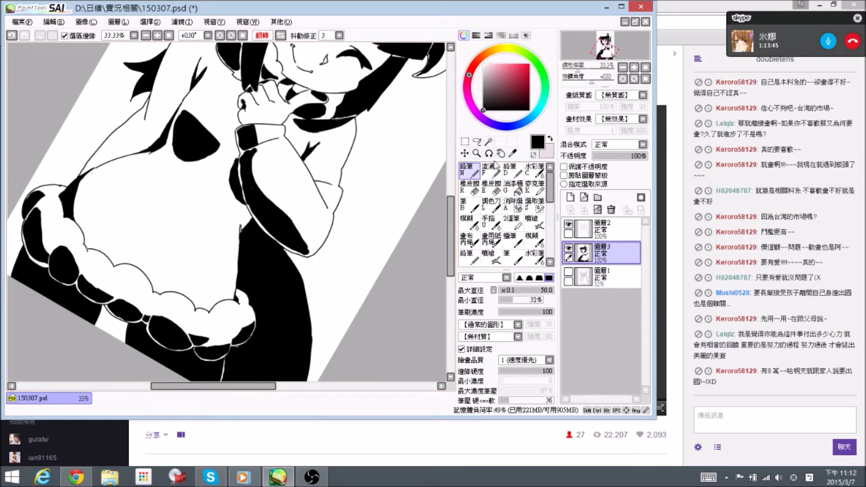
left_click_drag(552, 192, 551, 220)
left_click(469, 247)
left_click_drag(366, 176, 360, 154)
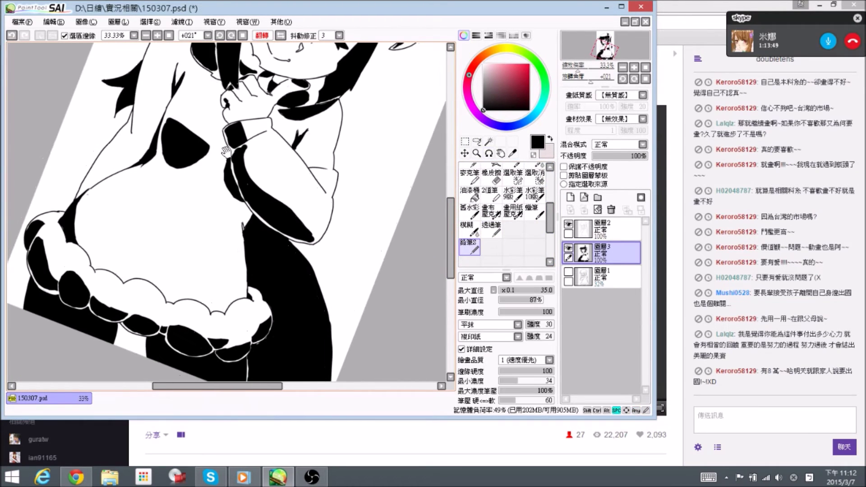
left_click_drag(228, 150, 240, 162)
key("e")
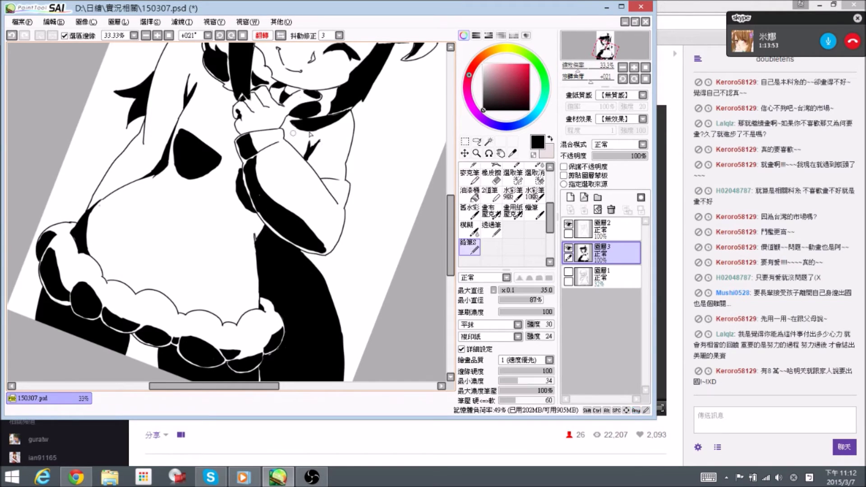
left_click_drag(270, 161, 261, 88)
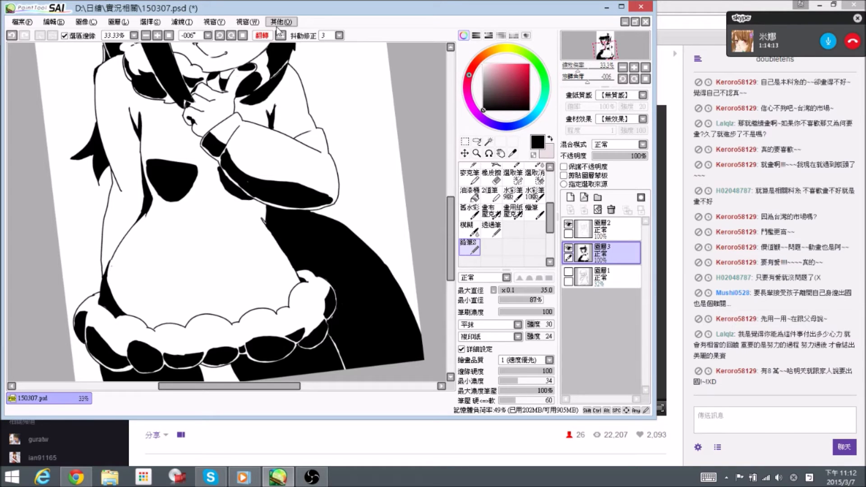
Compare the shaded figure in mirrored and normal orientation, and reset the canvas rotation to 0°
left_click_drag(328, 187, 286, 95)
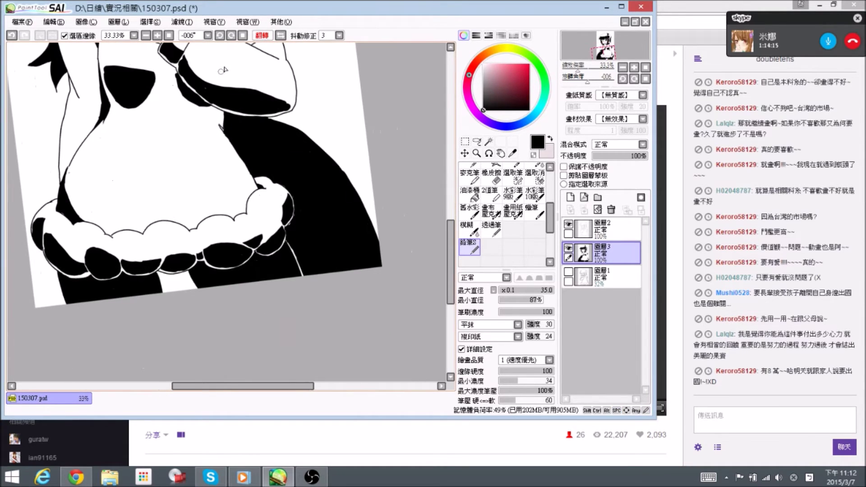
left_click(280, 35)
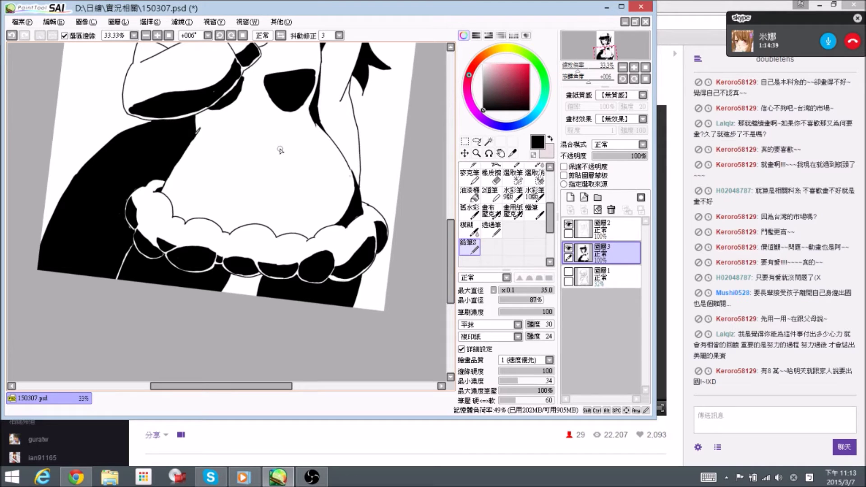
left_click(281, 35)
left_click_drag(251, 96, 278, 141)
left_click_drag(383, 117, 370, 151)
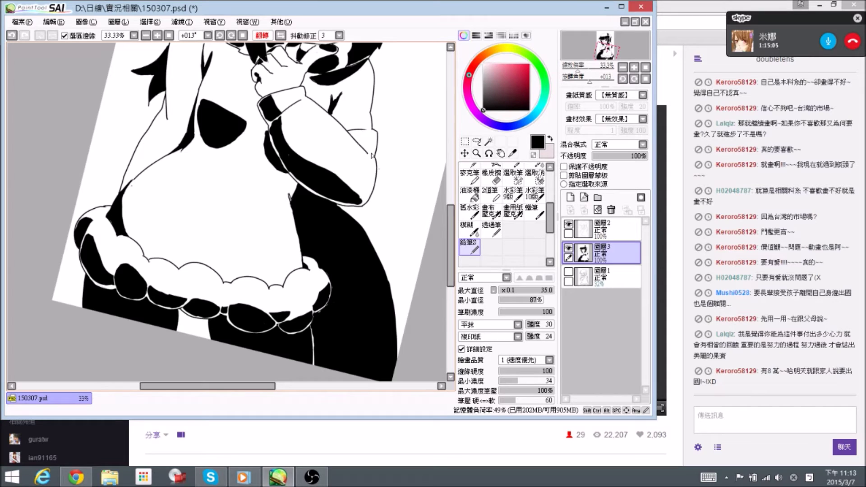
left_click(281, 35)
left_click(243, 35)
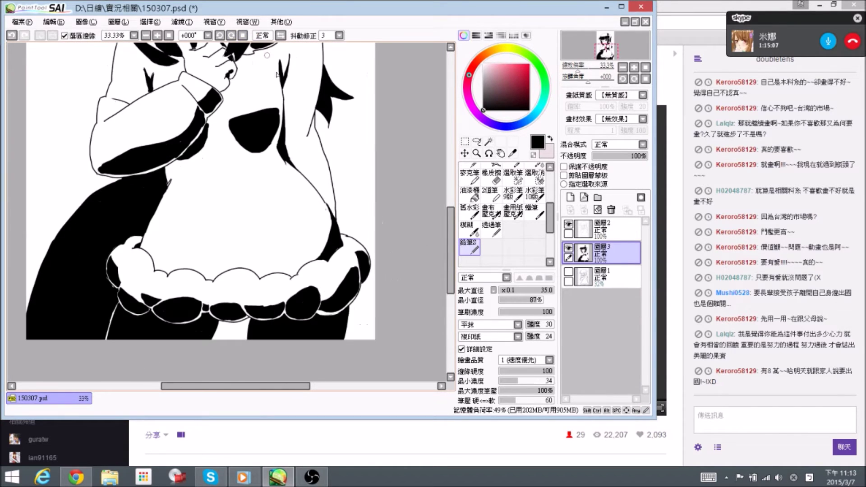
Paint the white gap in the skirt below the apron's ruffled hem black with the Pencil, keeping thin white fold lines
left_click_drag(283, 212, 302, 121)
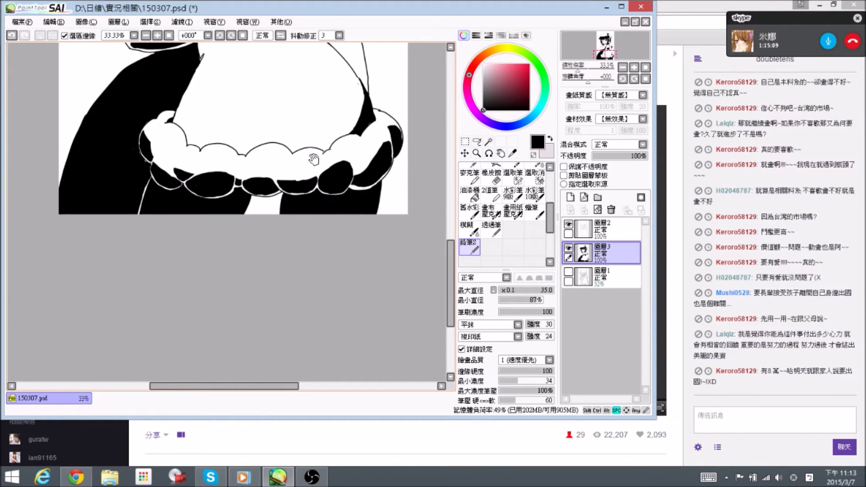
left_click_drag(313, 158, 316, 161)
mouse_move(256, 219)
left_mouse_down()
mouse_move(261, 208)
mouse_move(254, 216)
left_mouse_up()
key("ctrl+z")
left_click_drag(550, 223, 551, 180)
left_click(467, 177)
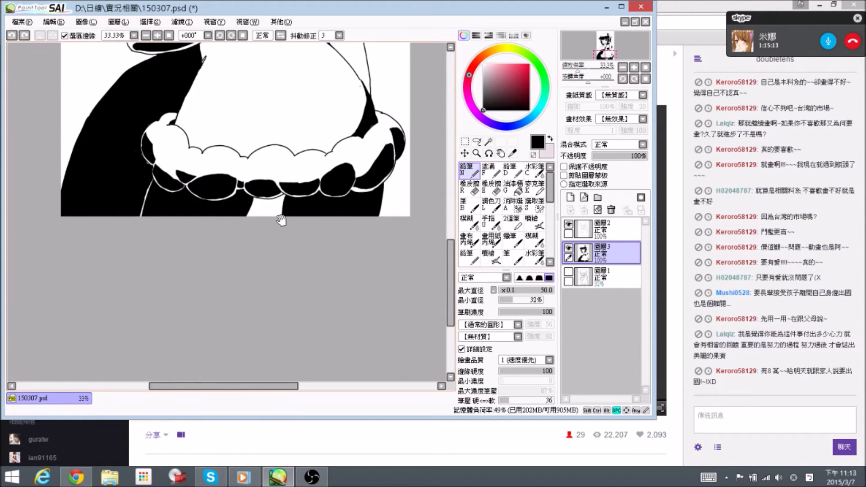
mouse_move(283, 220)
left_mouse_down()
mouse_move(258, 208)
mouse_move(255, 216)
left_mouse_up()
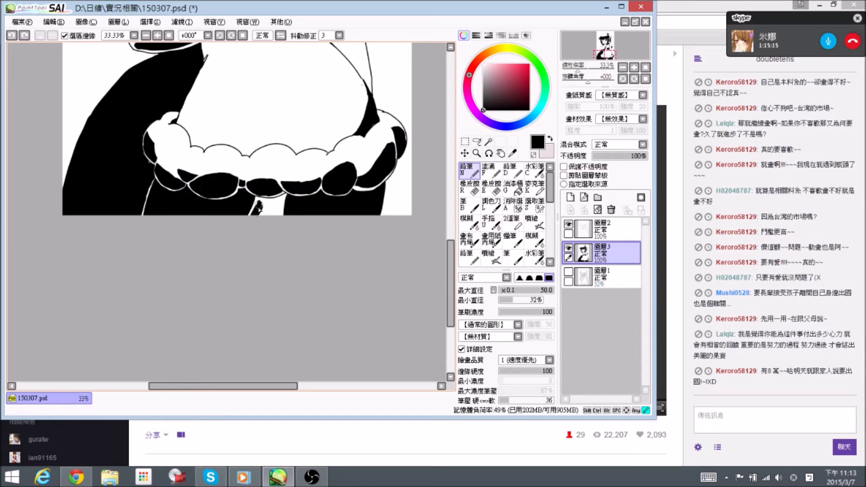
mouse_move(261, 200)
left_mouse_down()
mouse_move(279, 201)
mouse_move(280, 219)
mouse_move(282, 198)
left_mouse_up()
key("e")
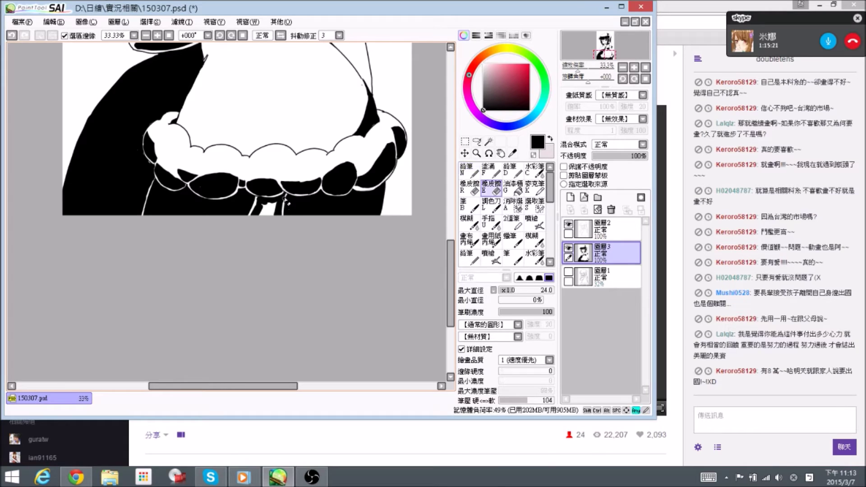
key("n")
left_click_drag(277, 213, 254, 215)
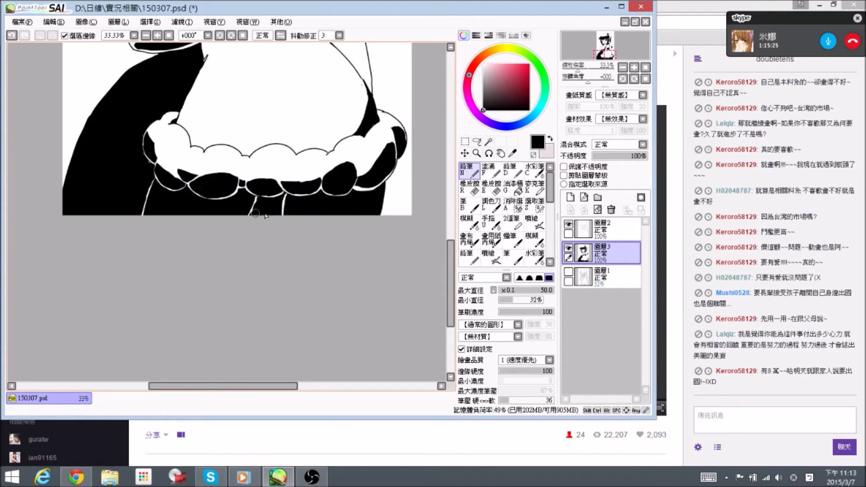
Draw thick black contours for a background band from the apron's ruffled hem up past the lowered arm to the canvas edge
key("space")
mouse_move(412, 212)
left_mouse_down()
mouse_move(400, 218)
mouse_move(380, 203)
mouse_move(377, 225)
left_mouse_up()
key("space")
mouse_move(380, 192)
left_mouse_down()
mouse_move(375, 229)
mouse_move(385, 204)
left_mouse_up()
mouse_move(379, 201)
left_mouse_down()
mouse_move(400, 170)
mouse_move(385, 184)
mouse_move(402, 161)
mouse_move(390, 180)
mouse_move(398, 144)
mouse_move(394, 169)
left_mouse_up()
key("e")
key("n")
mouse_move(390, 182)
left_mouse_down()
mouse_move(389, 228)
mouse_move(396, 182)
mouse_move(395, 235)
mouse_move(397, 221)
mouse_move(405, 243)
mouse_move(395, 217)
mouse_move(373, 205)
mouse_move(347, 112)
mouse_move(352, 138)
mouse_move(348, 112)
mouse_move(408, 189)
left_mouse_up()
scroll(397, 234, "up", 3)
key("e")
key("n")
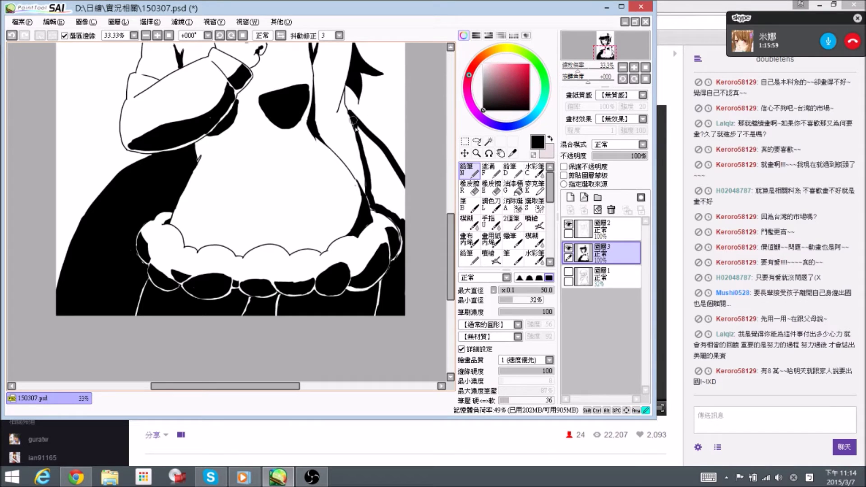
Fill the outlined background band beside the lowered arm with black and touch up its edge with the Pencil and eraser
left_click(513, 188)
left_click(387, 183)
left_click(470, 171)
left_click_drag(347, 113, 358, 150)
key("e")
key("n")
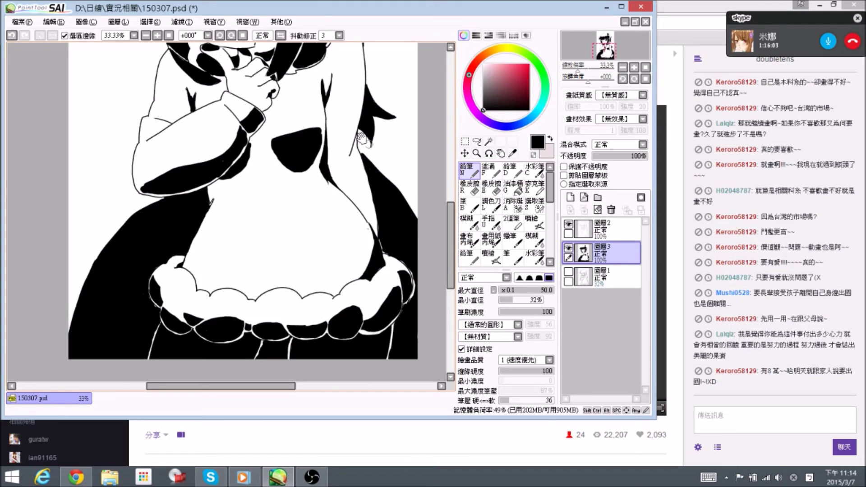
Trace a thick black contour for another background shape along the outer edge of the raised sleeve
left_click_drag(333, 124, 380, 188)
mouse_move(209, 135)
left_mouse_down()
mouse_move(244, 155)
mouse_move(237, 151)
left_mouse_up()
mouse_move(242, 153)
left_mouse_down()
mouse_move(245, 187)
mouse_move(243, 149)
mouse_move(221, 239)
mouse_move(246, 188)
mouse_move(236, 223)
mouse_move(242, 208)
mouse_move(230, 231)
mouse_move(174, 249)
left_mouse_up()
key("e")
key("n")
key("e")
key("n")
Draw this shape's curved upper contour from the shoulder to the canvas edge, refine it with the eraser, and save the file
key("space")
mouse_move(258, 86)
left_mouse_down()
mouse_move(267, 150)
mouse_move(198, 38)
left_mouse_up()
key("space")
left_click_drag(218, 72, 239, 147)
key("e")
mouse_move(204, 92)
left_mouse_down()
mouse_move(248, 173)
mouse_move(213, 115)
left_mouse_up()
key("n")
mouse_move(229, 161)
left_mouse_down()
mouse_move(207, 114)
mouse_move(226, 164)
mouse_move(273, 225)
left_mouse_up()
left_click_drag(246, 192, 266, 215)
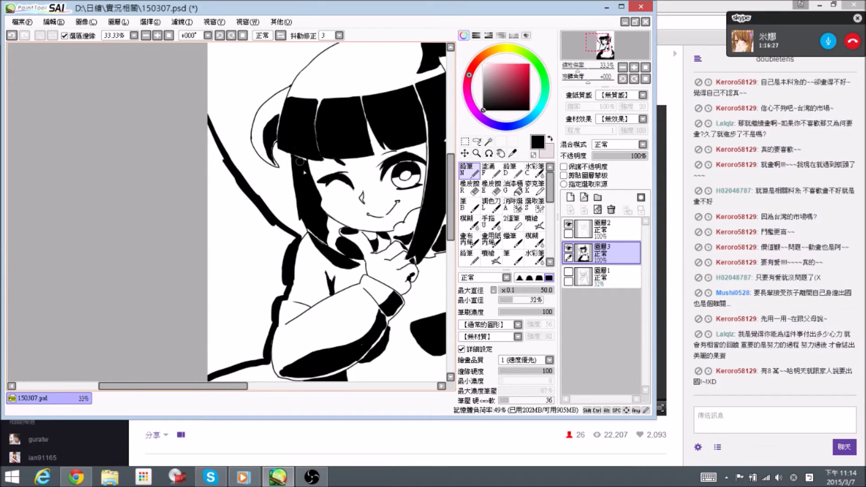
key("space")
left_click_drag(402, 146, 396, 121)
key("ctrl+s")
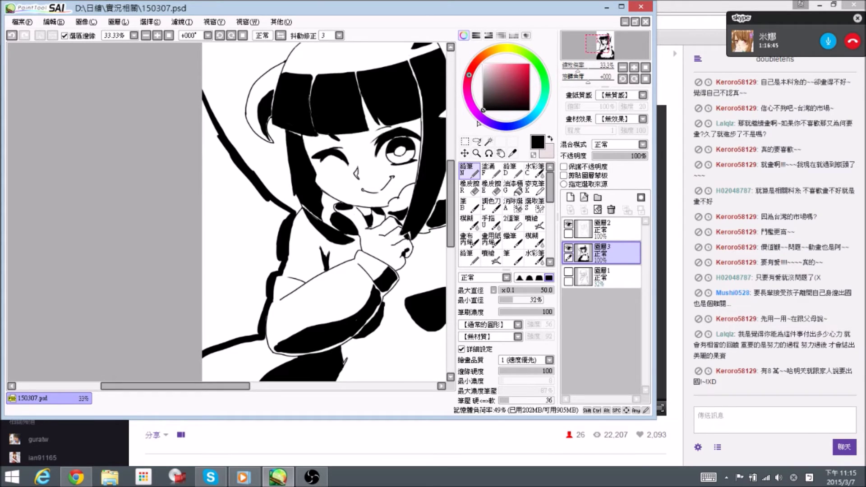
key("ctrl+s")
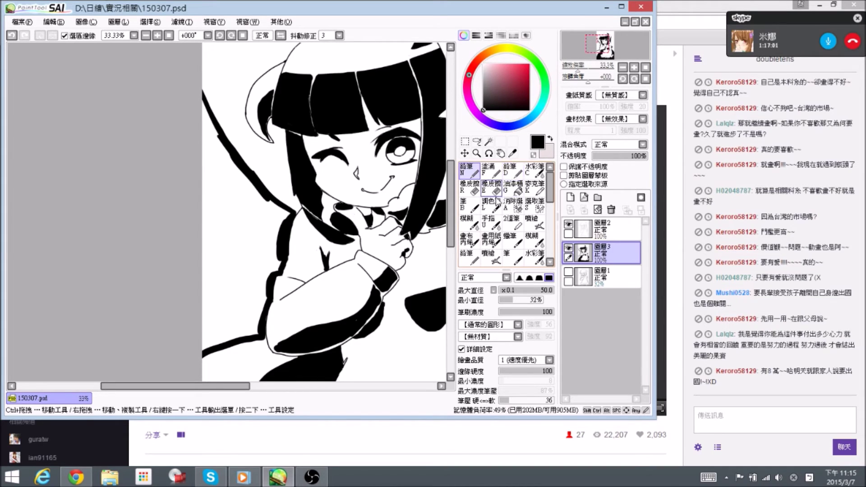
Fill the background area beside the raised sleeve black, clean its edge near the shoulder, and save the file
left_click(518, 191)
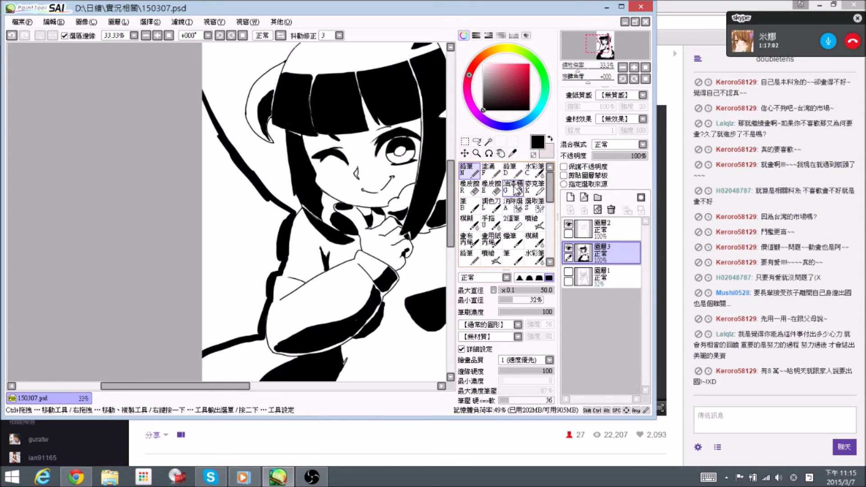
left_click(223, 236)
key("e")
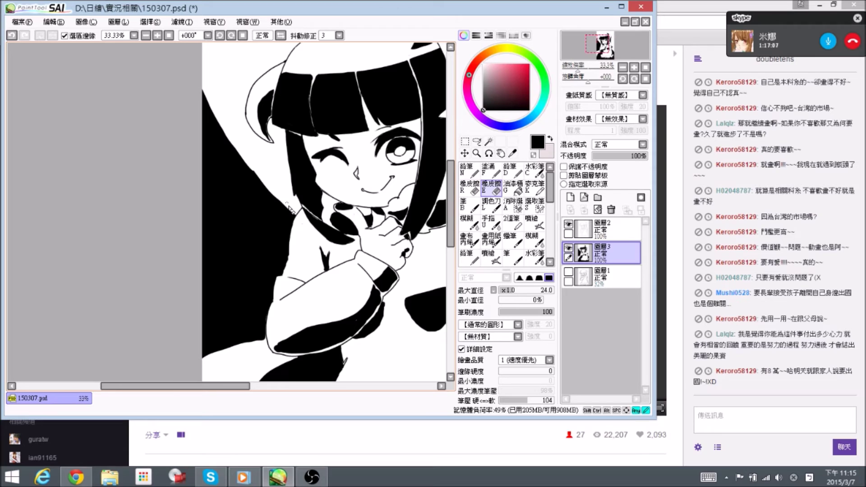
key("n")
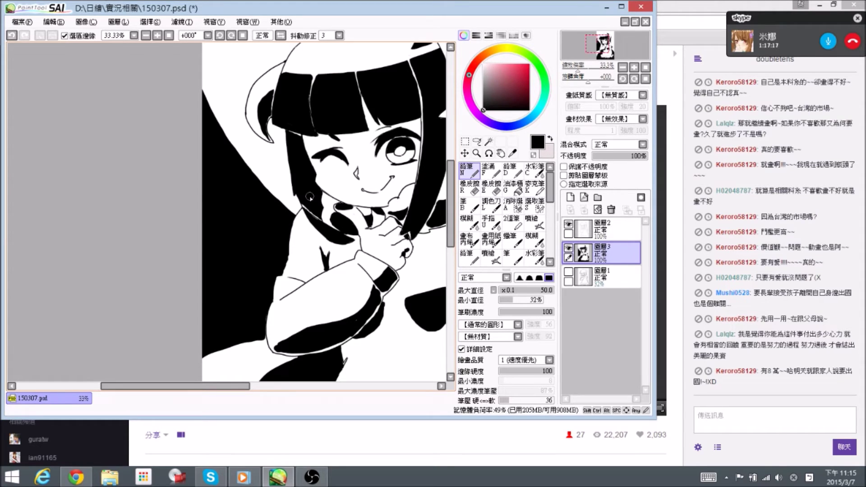
key("ctrl+s")
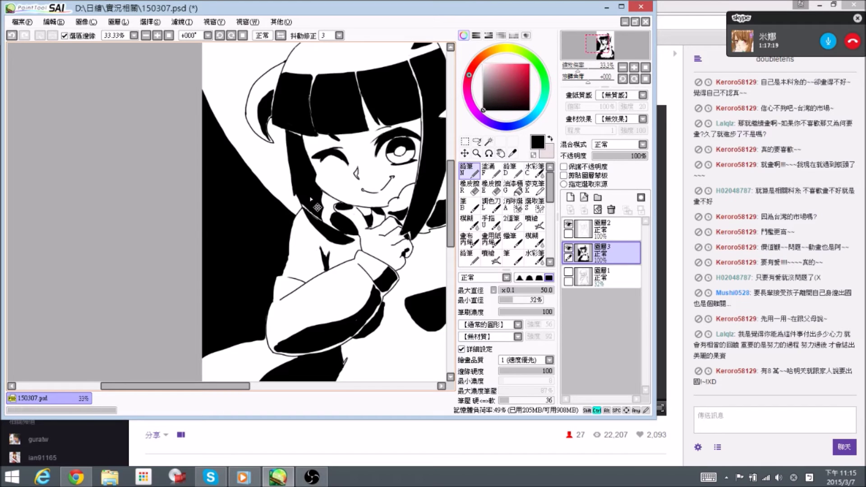
Refine the inked hair tips and adjoining background edge beside the lowered arm with the Pencil and eraser
mouse_move(310, 197)
left_mouse_down()
mouse_move(253, 131)
mouse_move(183, 111)
left_mouse_up()
scroll(344, 137, "down", 1)
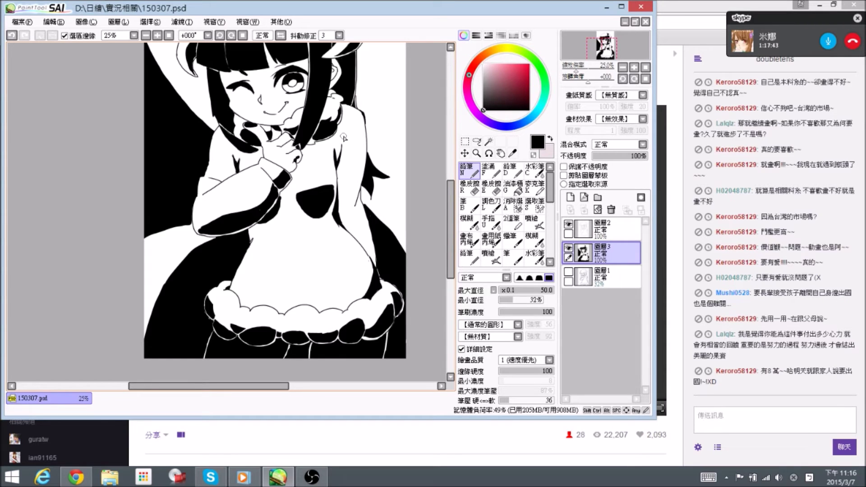
mouse_move(412, 194)
left_mouse_down()
mouse_move(372, 171)
mouse_move(354, 189)
mouse_move(391, 196)
mouse_move(363, 196)
mouse_move(364, 183)
mouse_move(383, 202)
mouse_move(369, 203)
mouse_move(384, 208)
mouse_move(379, 214)
mouse_move(368, 208)
left_mouse_up()
key("e")
key("n")
key("e")
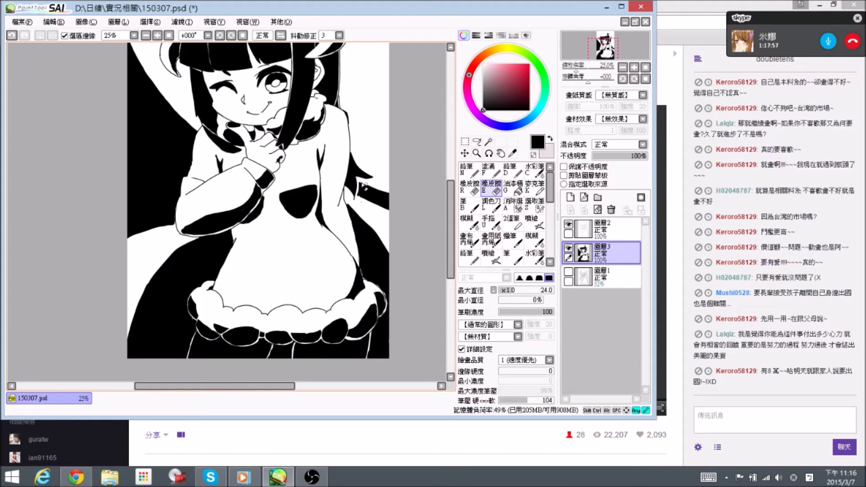
key("n")
key("space")
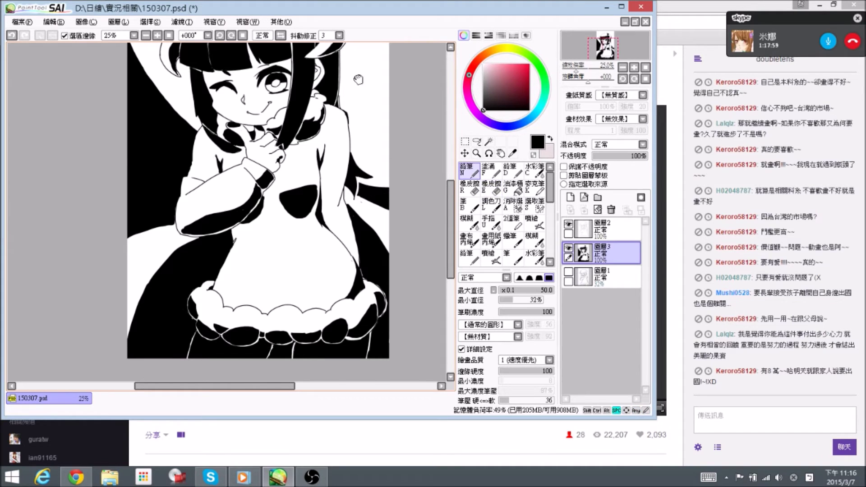
Outline a curved background band between the top of the cap and the upper canvas edge, and fill it black
left_click_drag(359, 79, 391, 206)
key("space")
mouse_move(276, 89)
left_mouse_down()
mouse_move(261, 108)
mouse_move(287, 96)
left_mouse_up()
key("space")
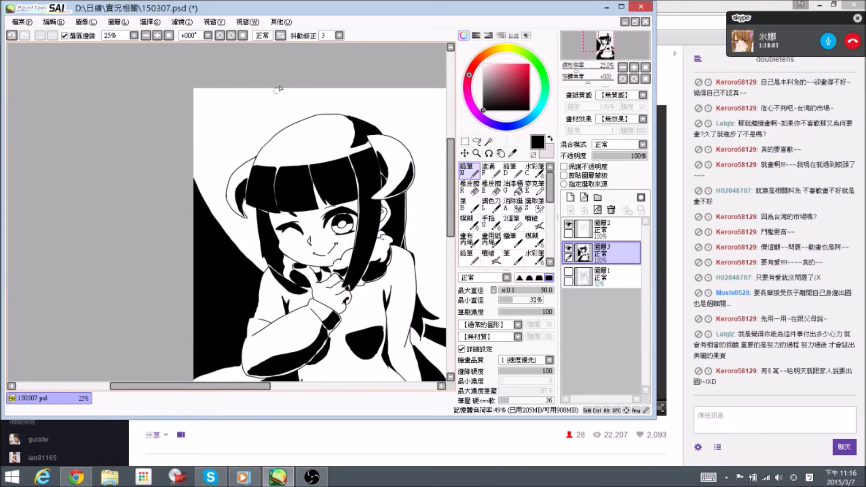
mouse_move(262, 89)
left_mouse_down()
mouse_move(272, 138)
mouse_move(312, 116)
mouse_move(300, 120)
mouse_move(316, 90)
mouse_move(311, 105)
left_mouse_up()
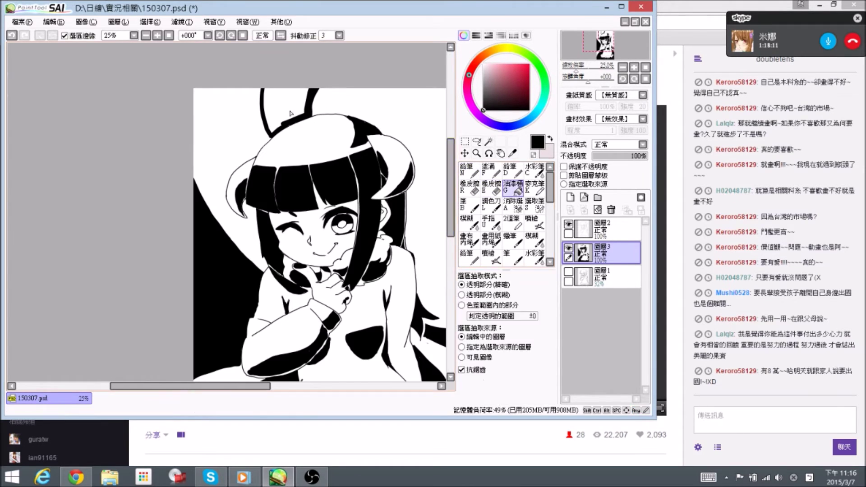
left_click_drag(368, 177, 291, 98)
In a view rotated to 15°, outline a curved background shape in the canvas corner beyond the horn and fill it black
left_click_drag(348, 89, 409, 168)
left_click_drag(361, 131, 375, 153)
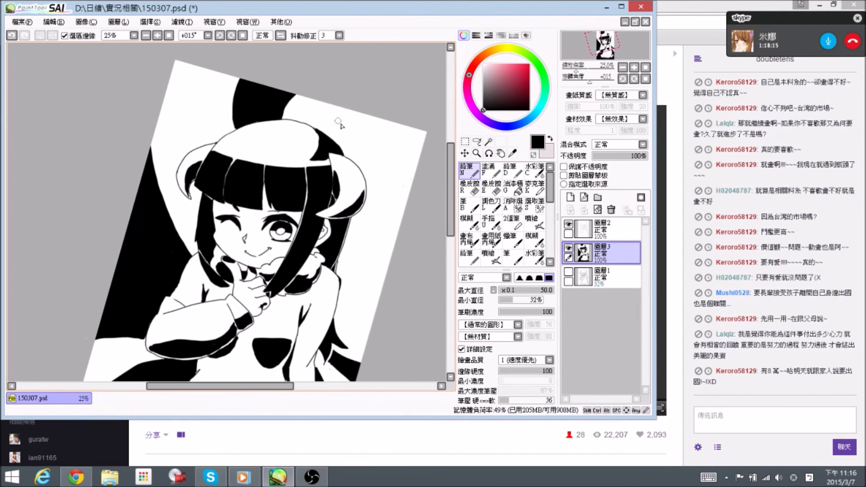
mouse_move(355, 158)
left_mouse_down()
mouse_move(378, 114)
mouse_move(362, 145)
mouse_move(365, 123)
mouse_move(359, 154)
left_mouse_up()
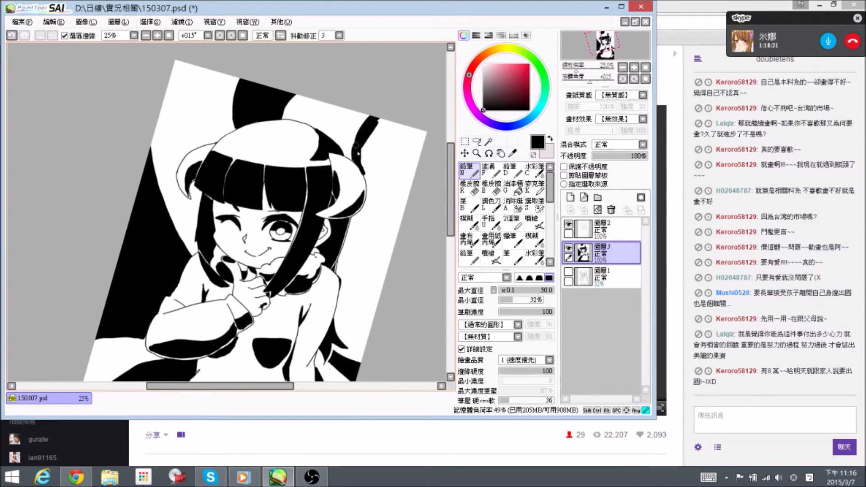
scroll(358, 153, "down", 2)
key("e")
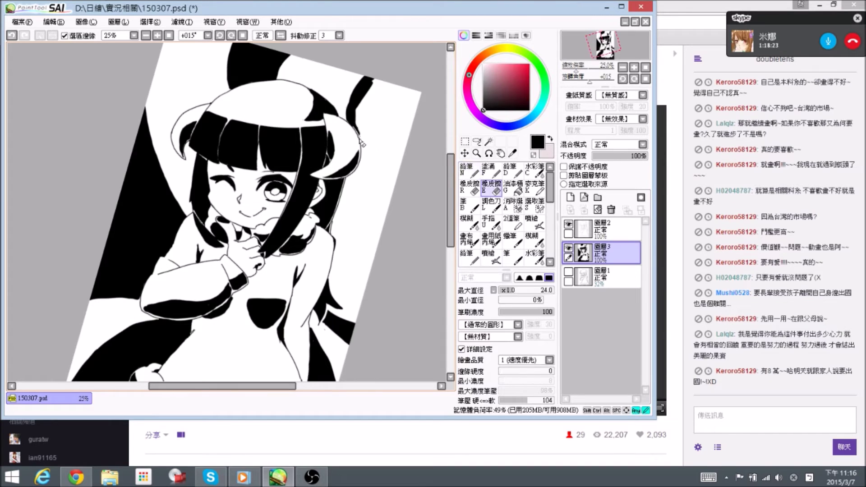
key("n")
mouse_move(366, 145)
left_mouse_down()
mouse_move(355, 179)
mouse_move(382, 238)
left_mouse_up()
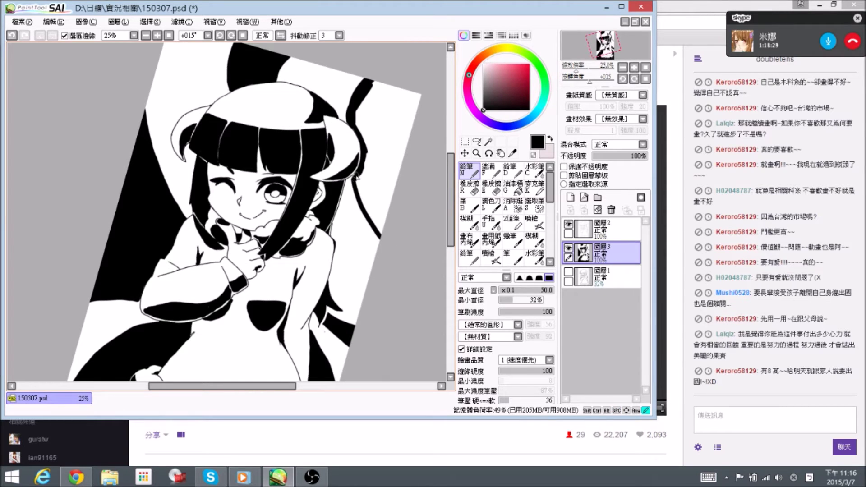
scroll(361, 194, "up", 2)
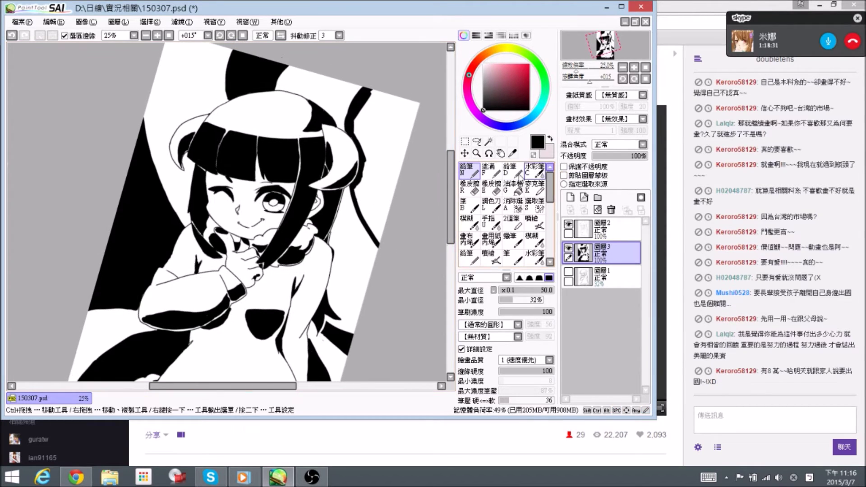
left_click(513, 187)
left_click(402, 176)
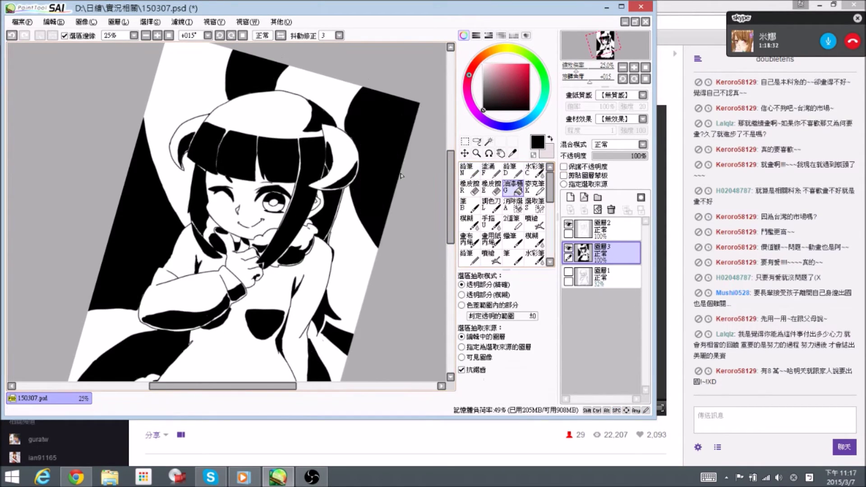
Smooth the inner edge of the black corner shape near the horn with the Pencil in a view rotated to 21°
left_click(470, 175)
left_click_drag(410, 201, 387, 235)
scroll(374, 248, "down", 3)
mouse_move(352, 105)
left_mouse_down()
mouse_move(378, 63)
mouse_move(357, 106)
mouse_move(368, 79)
mouse_move(353, 102)
left_mouse_up()
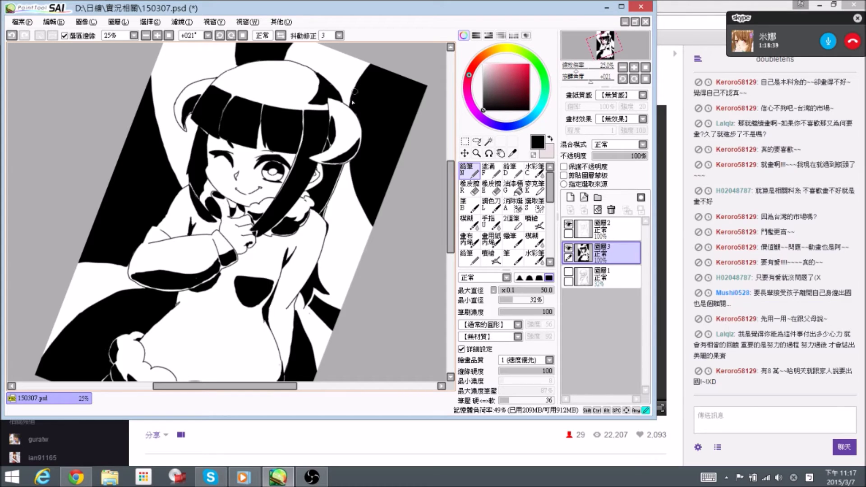
key("alt+space")
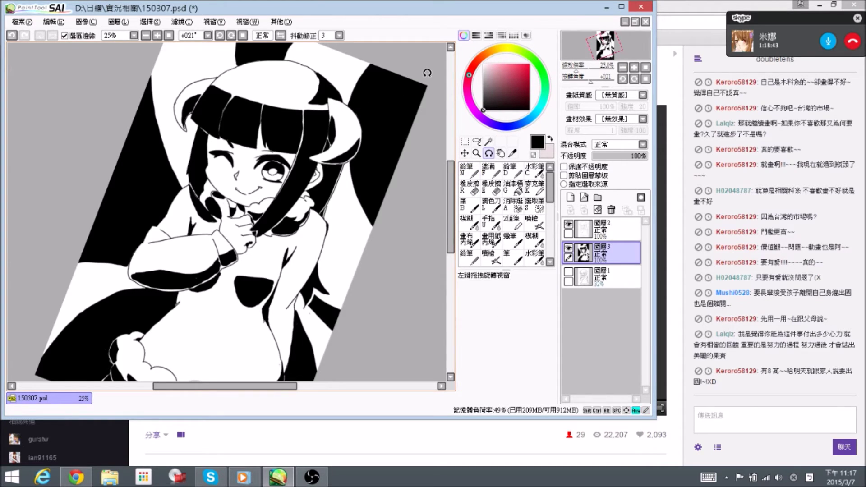
key("n")
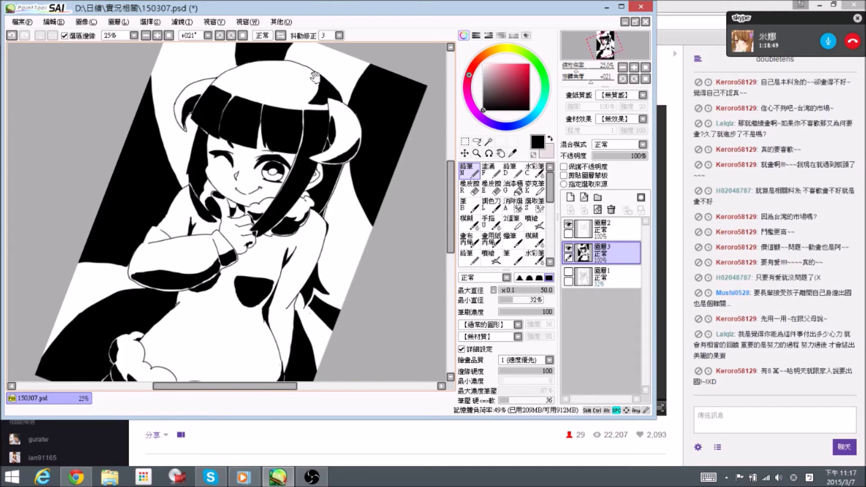
Add a tapering black stripe along the background shape above the raised sleeve, keeping a narrow white slit between them
scroll(305, 90, "up", 3)
key("e")
key("n")
mouse_move(179, 157)
left_mouse_down()
mouse_move(201, 128)
mouse_move(168, 149)
mouse_move(192, 212)
left_mouse_up()
key("e")
key("n")
key("e")
left_click_drag(167, 156, 178, 179)
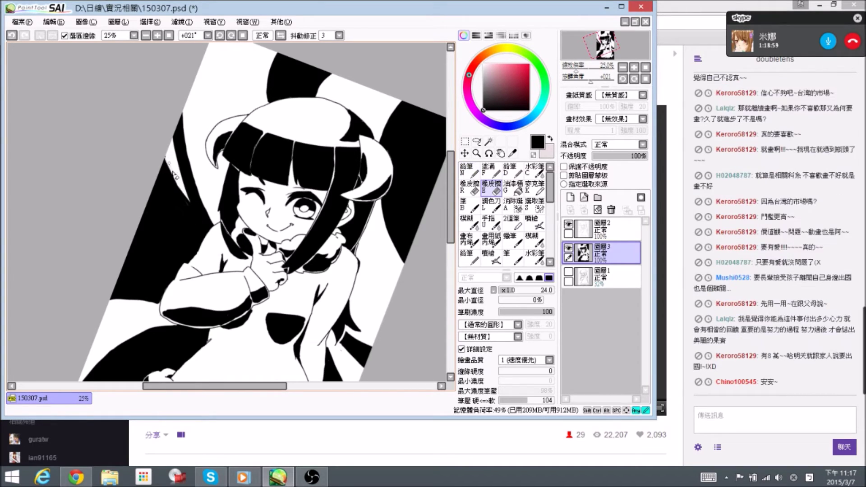
key("n")
Refine the tapering stripe and its white slit with the Pencil and eraser in a view rotated to 34°
key("space")
left_click(489, 154)
mouse_move(425, 147)
left_mouse_down()
mouse_move(431, 169)
mouse_move(328, 66)
left_mouse_up()
key("n")
left_click_drag(226, 182, 230, 155)
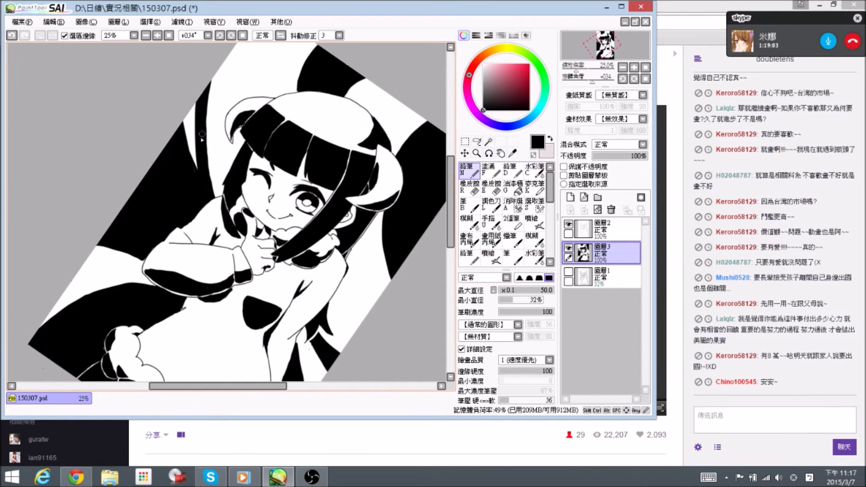
key("e")
key("n")
mouse_move(184, 138)
left_mouse_down()
mouse_move(198, 176)
mouse_move(188, 142)
mouse_move(197, 161)
left_mouse_up()
key("e")
key("n")
Rotate the canvas view back to -2° and save the file
left_click_drag(399, 135, 375, 54)
mouse_move(386, 135)
left_mouse_down()
mouse_move(343, 107)
mouse_move(393, 119)
mouse_move(386, 106)
left_mouse_up()
left_click_drag(359, 71, 363, 116)
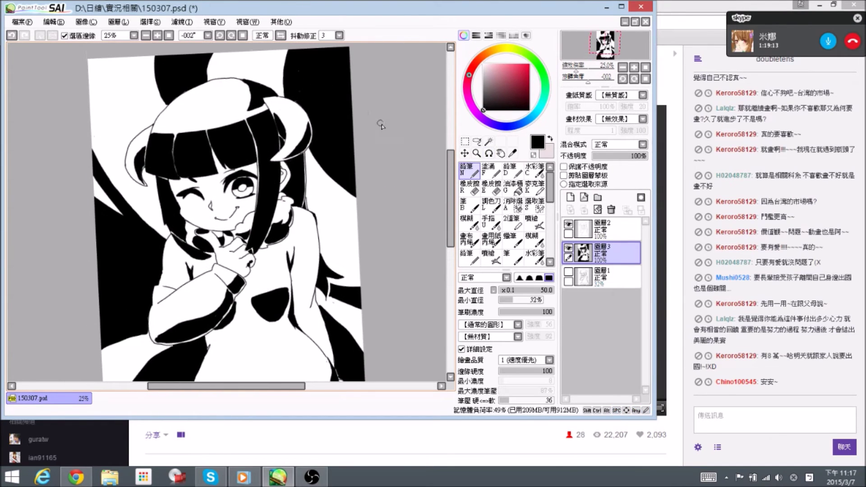
key("ctrl+s")
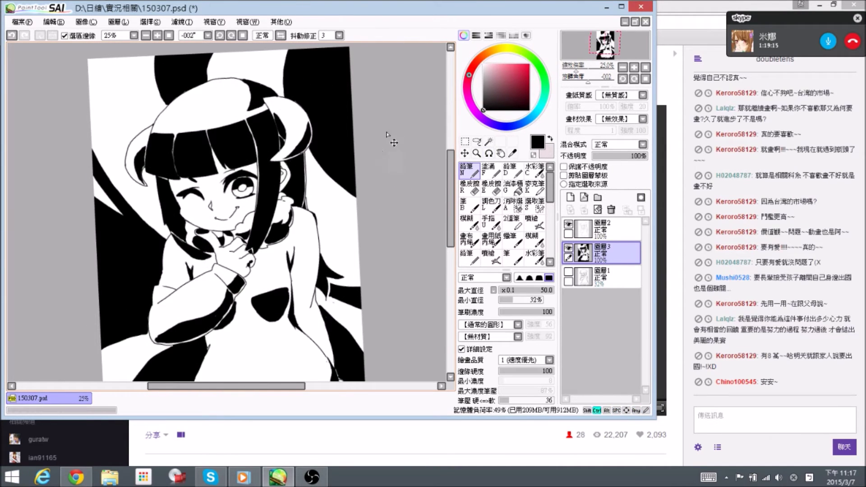
Extend the black chest shadow on the apron across to the shadow of the raised sleeve with the Pencil
left_click_drag(383, 163, 387, 166)
left_click_drag(348, 262, 364, 96)
left_click_drag(306, 164, 304, 219)
scroll(304, 220, "down", 2)
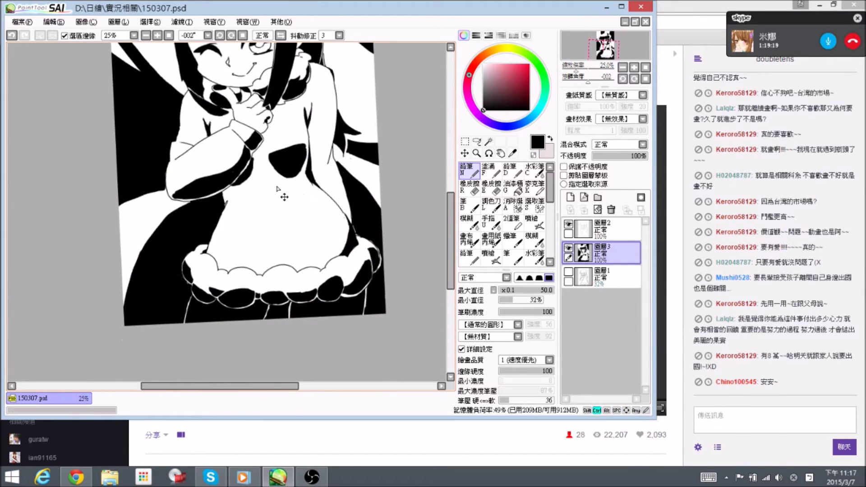
left_click_drag(201, 164, 232, 199)
mouse_move(360, 211)
left_mouse_down()
mouse_move(331, 209)
mouse_move(330, 199)
left_mouse_up()
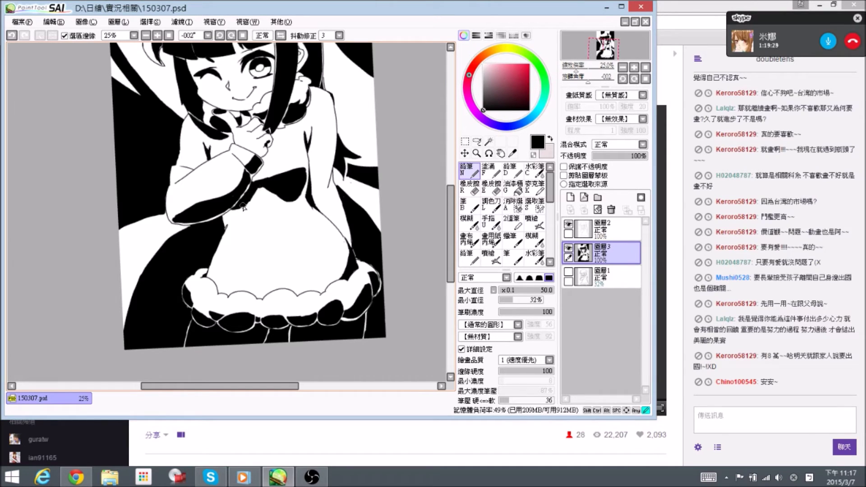
left_click_drag(234, 211, 231, 214)
Refine the lower edge of the black chest shadow beside the raised sleeve, alternating the Pencil and eraser
key("e")
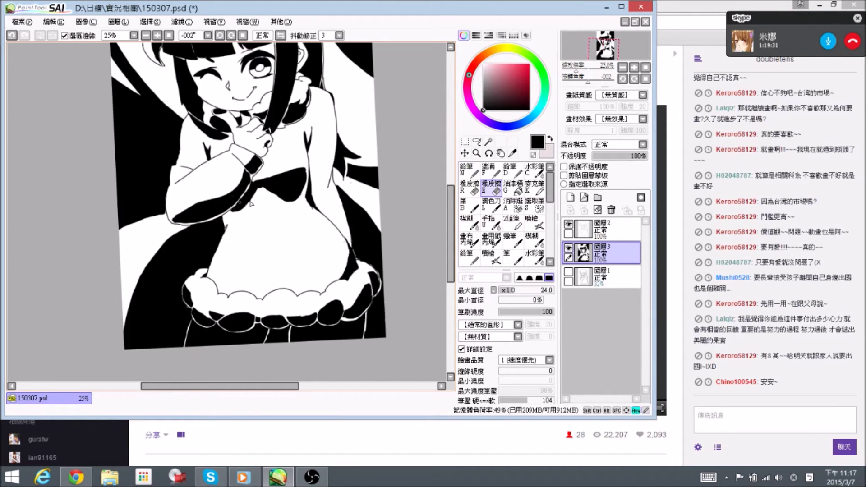
key("n")
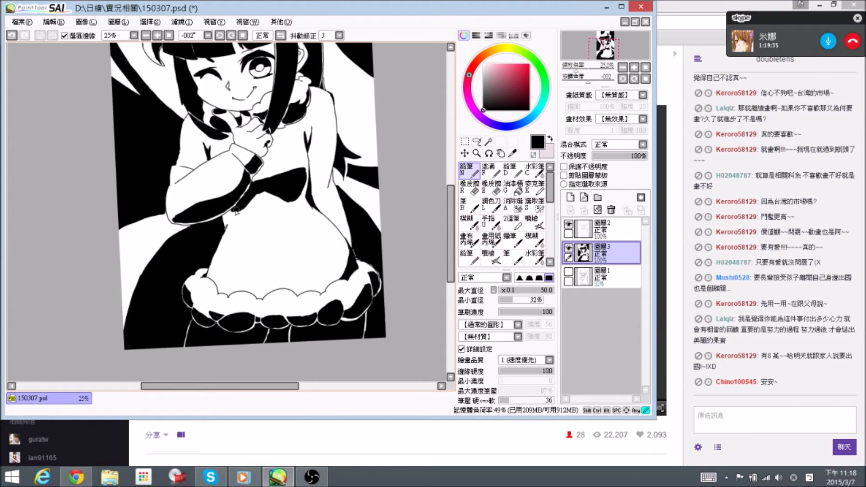
key("e")
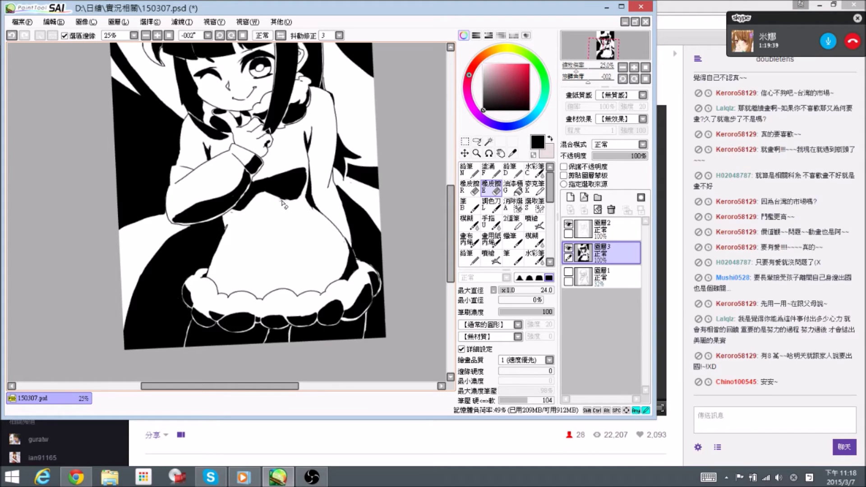
key("n")
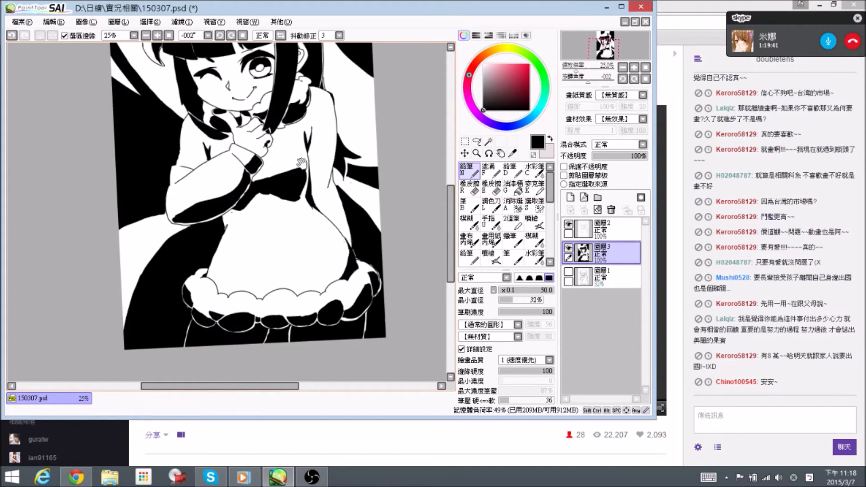
left_click_drag(302, 163, 295, 152)
left_click_drag(258, 182, 267, 183)
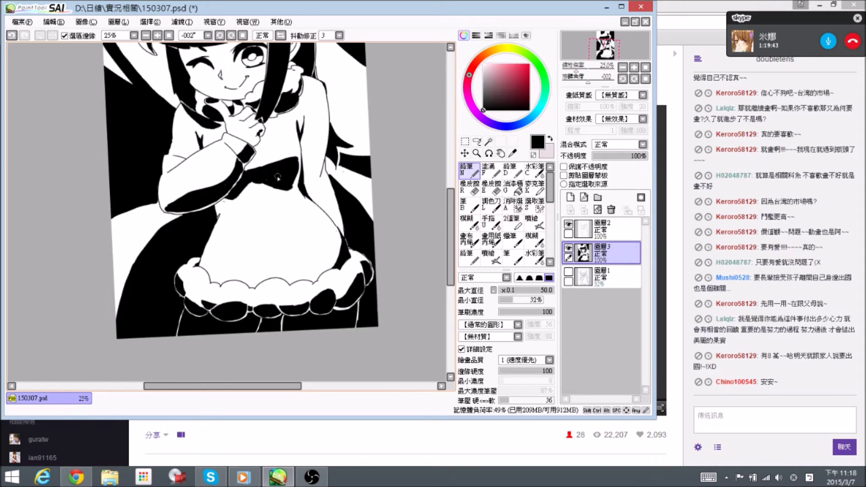
key("e")
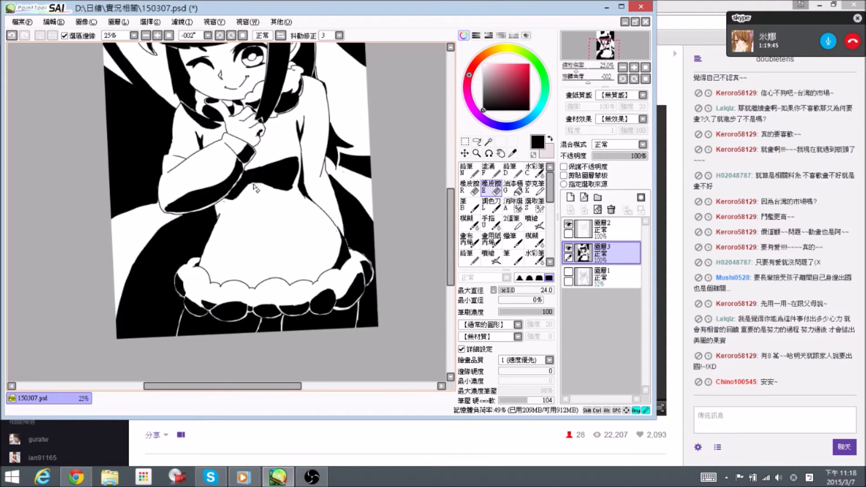
left_click_drag(293, 193, 287, 198)
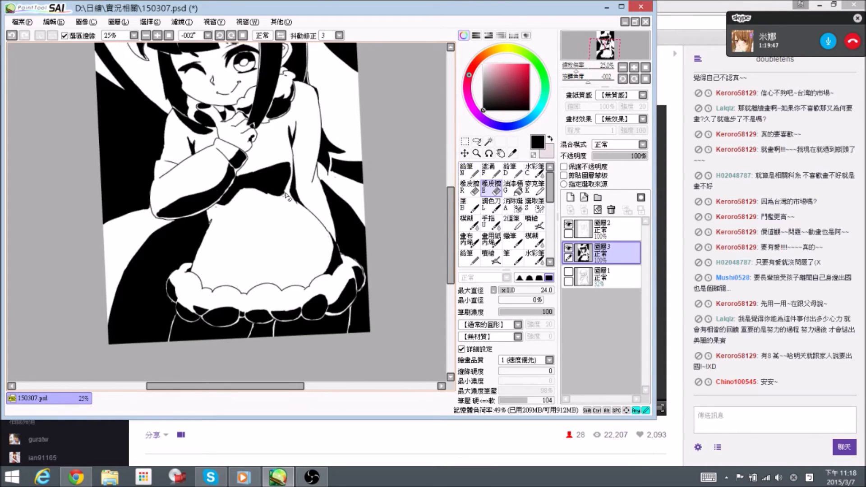
key("n")
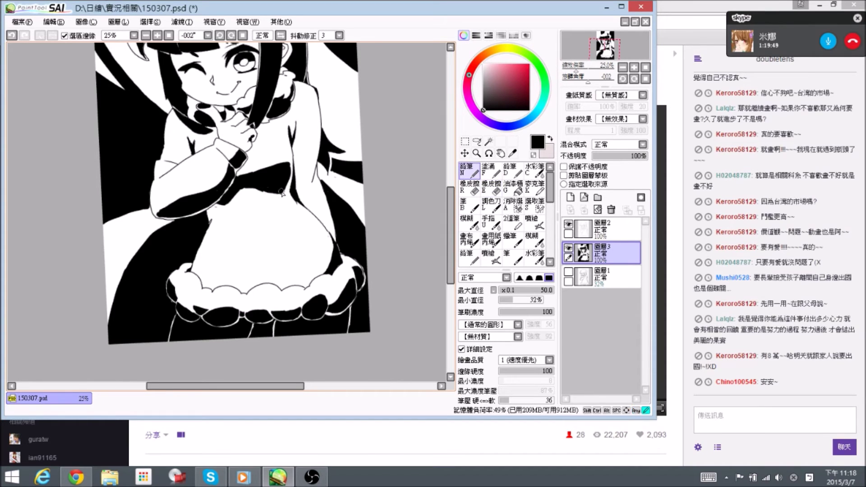
mouse_move(266, 175)
left_mouse_down()
mouse_move(320, 184)
mouse_move(328, 200)
mouse_move(313, 154)
left_mouse_up()
Thicken the forked black fold shadow near the armpit above the raised sleeve using the Pencil and eraser
key("e")
key("n")
left_click(259, 121, "ctrl")
mouse_move(157, 147)
left_mouse_down()
mouse_move(177, 158)
mouse_move(185, 152)
mouse_move(180, 135)
mouse_move(182, 164)
mouse_move(178, 146)
mouse_move(172, 154)
mouse_move(179, 126)
mouse_move(165, 160)
mouse_move(169, 148)
mouse_move(167, 159)
mouse_move(182, 168)
left_mouse_up()
key("e")
key("n")
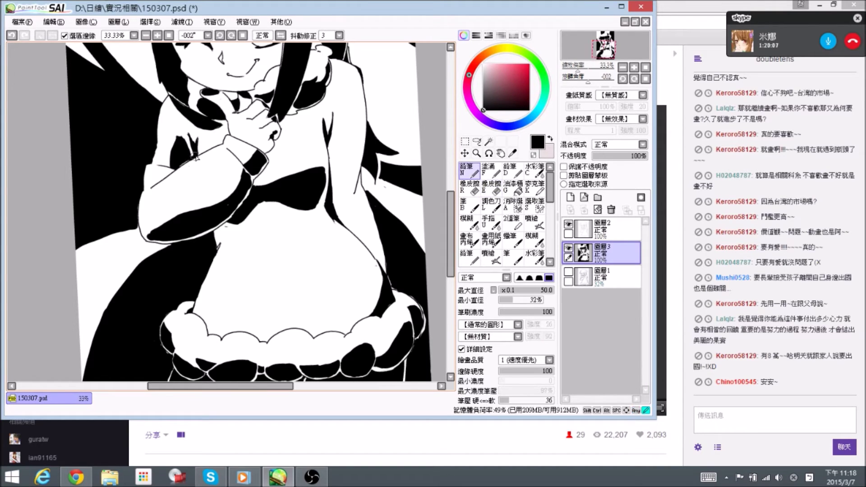
Add a small black fold shadow where the upper arm meets the raised forearm and trim it with the eraser
left_click_drag(222, 151, 236, 144)
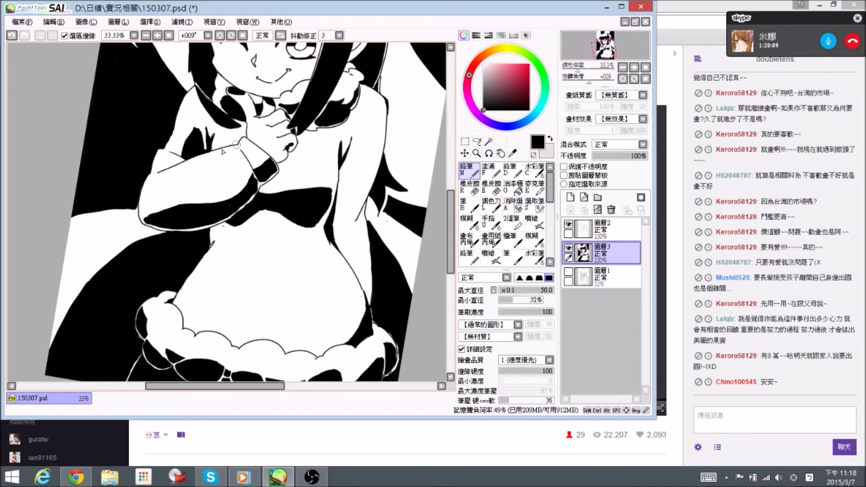
left_click_drag(168, 159, 180, 159)
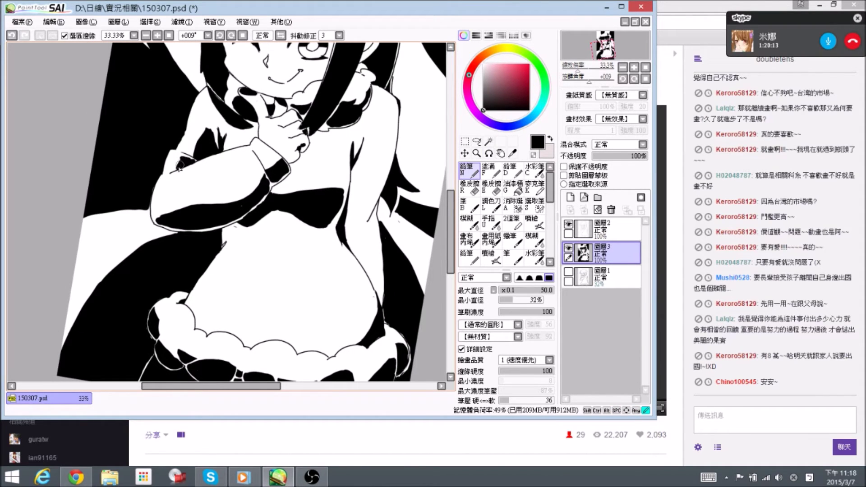
key("e")
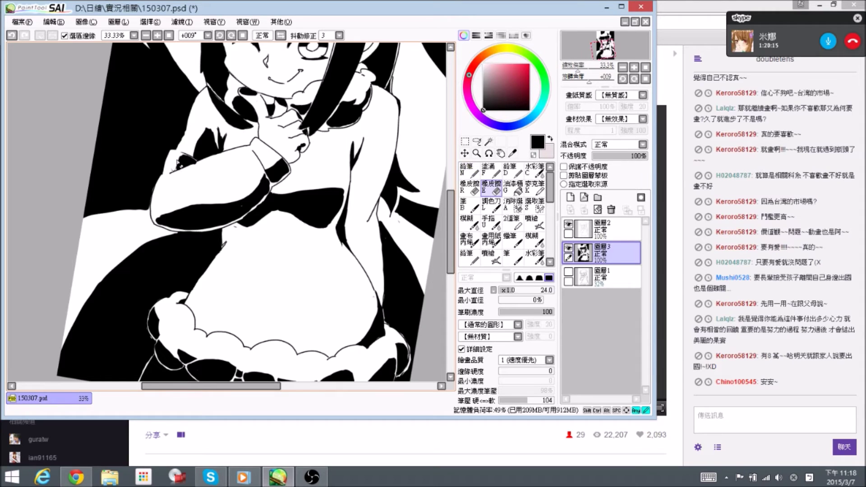
left_click_drag(192, 164, 185, 169)
key("n")
Ink a black shadow on the shoulder beneath the frilled collar on the lowered-arm side and clean its edge with the eraser
mouse_move(344, 158)
left_mouse_down()
mouse_move(336, 144)
mouse_move(298, 122)
left_mouse_up()
left_click_drag(324, 167, 324, 183)
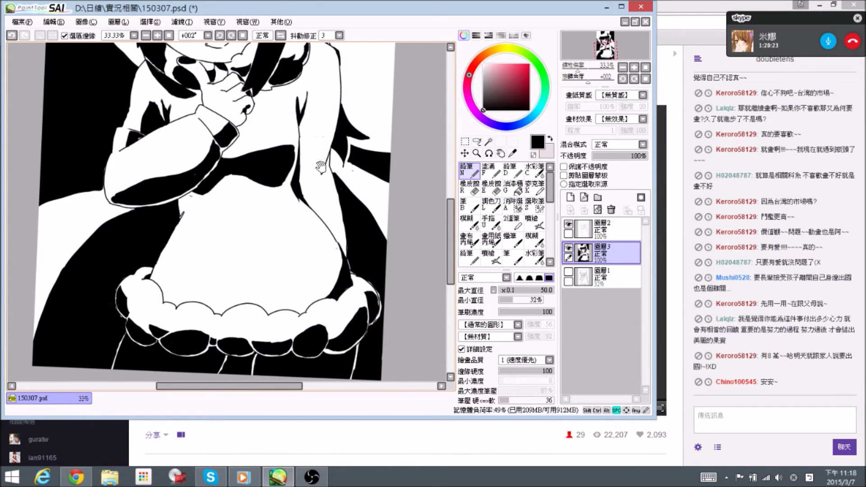
left_click_drag(322, 164, 323, 162)
scroll(316, 111, "up", 3)
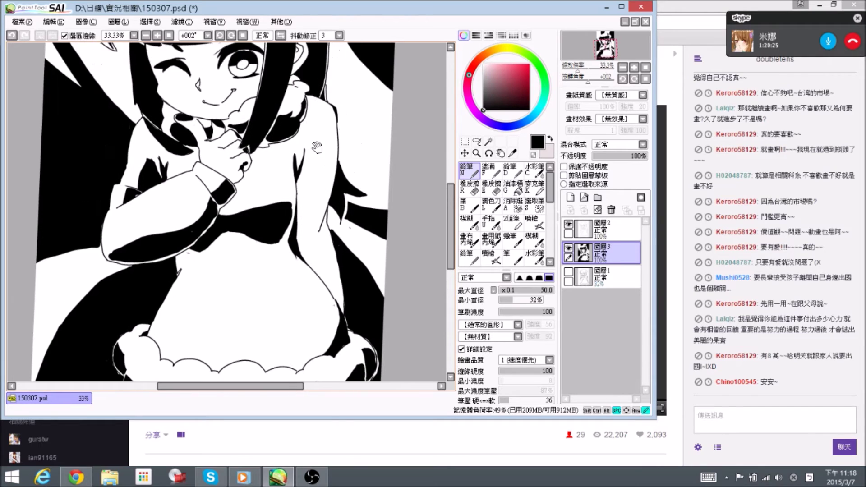
mouse_move(317, 103)
left_mouse_down()
mouse_move(310, 120)
mouse_move(312, 103)
left_mouse_up()
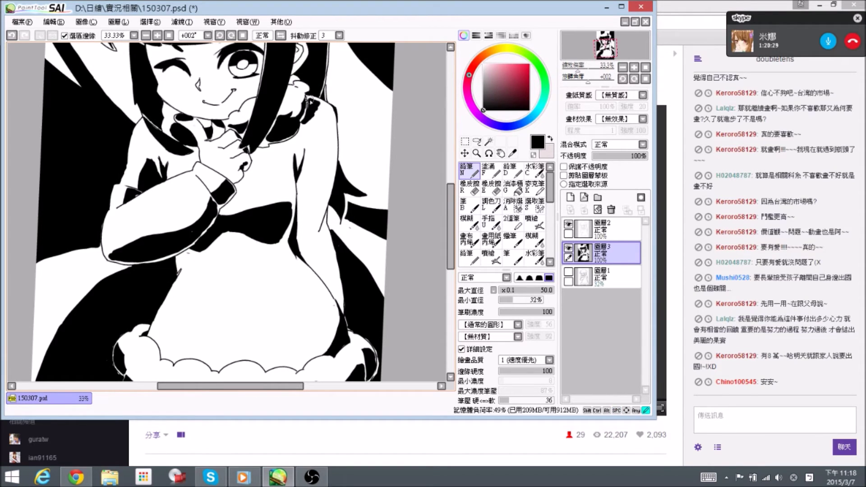
mouse_move(312, 103)
left_mouse_down()
mouse_move(318, 106)
mouse_move(307, 123)
mouse_move(311, 108)
left_mouse_up()
key("e")
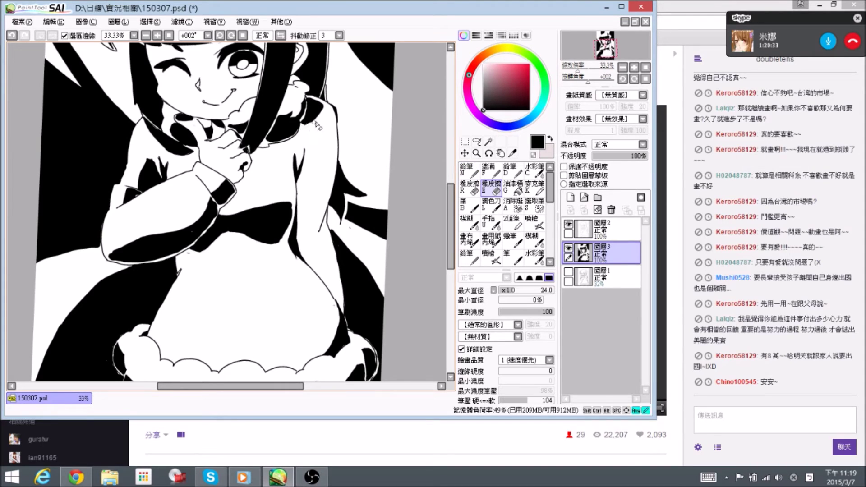
left_click_drag(314, 122, 325, 107)
key("n")
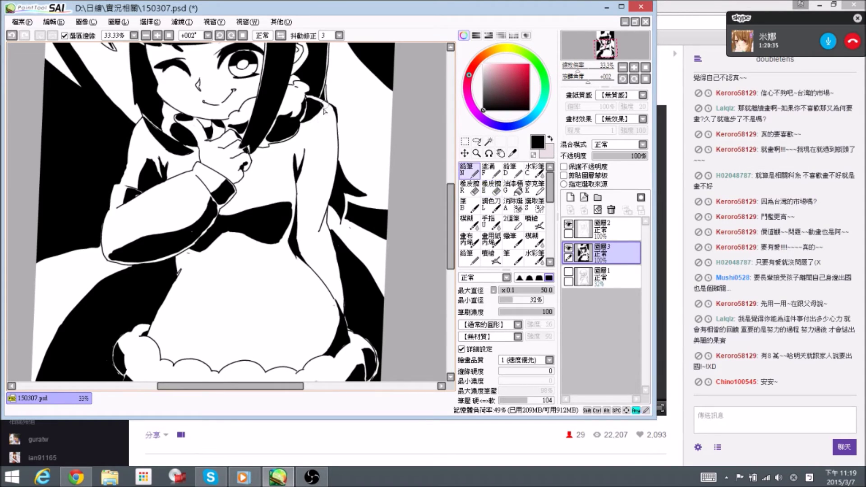
Paint a black shadow along the first scallops of the apron's frill on the raised-arm side, shaping it with the eraser
scroll(333, 153, "down", 1)
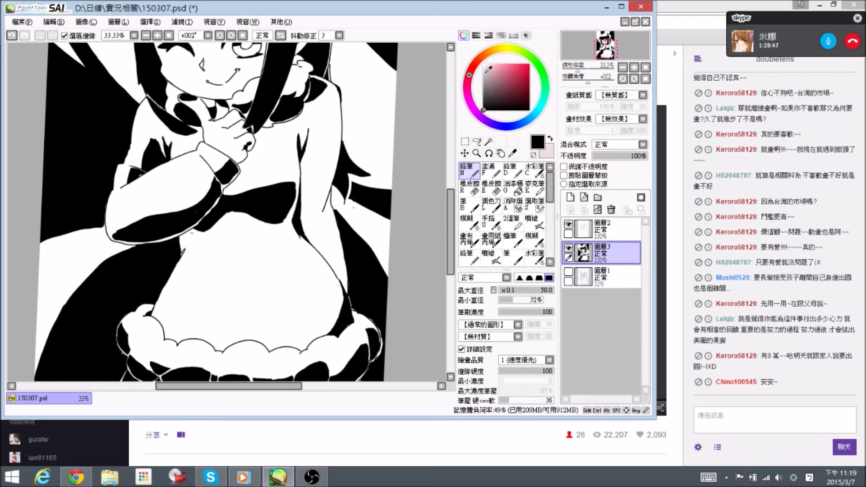
scroll(289, 212, "down", 2)
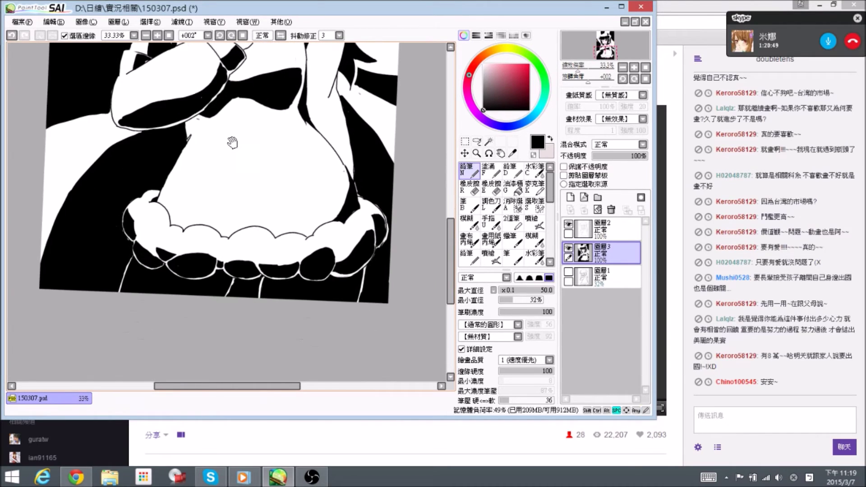
mouse_move(323, 154)
left_mouse_down()
mouse_move(306, 147)
mouse_move(361, 145)
mouse_move(285, 189)
mouse_move(269, 171)
left_mouse_up()
left_click_drag(191, 185, 195, 189)
mouse_move(189, 183)
left_mouse_down()
mouse_move(197, 199)
mouse_move(189, 186)
mouse_move(203, 194)
mouse_move(193, 188)
mouse_move(189, 195)
mouse_move(205, 214)
mouse_move(199, 191)
mouse_move(207, 204)
mouse_move(224, 203)
left_mouse_up()
key("e")
key("n")
key("e")
key("n")
key("e")
key("n")
key("e")
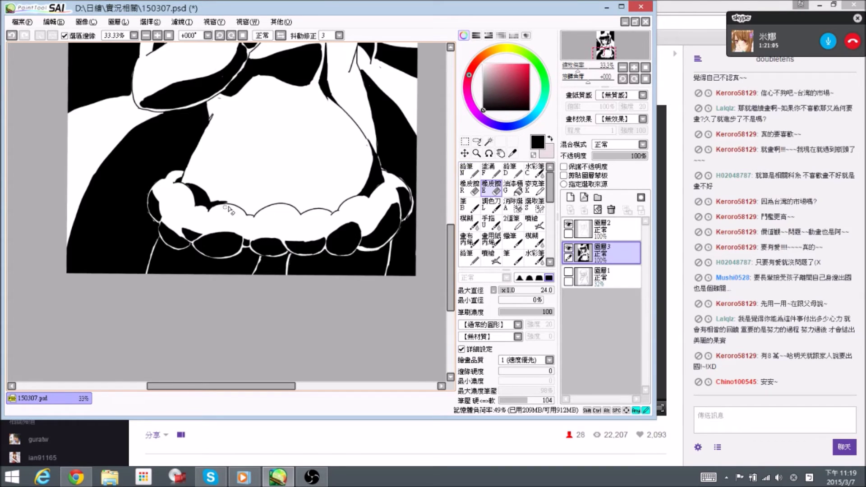
Extend the scalloped frill shadow toward the middle of the apron with Pencil and eraser, and save the file
key("n")
key("space")
left_click_drag(329, 116, 320, 147)
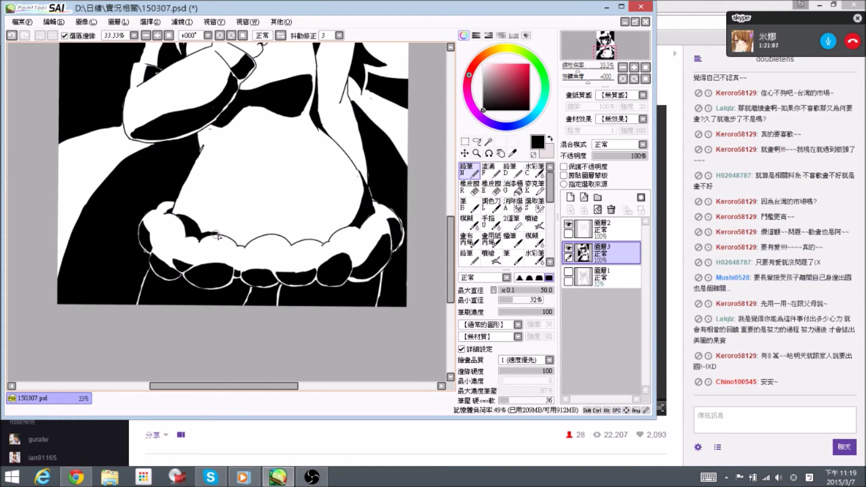
key("e")
mouse_move(218, 237)
left_mouse_down()
mouse_move(238, 243)
mouse_move(215, 238)
left_mouse_up()
key("n")
key("e")
key("n")
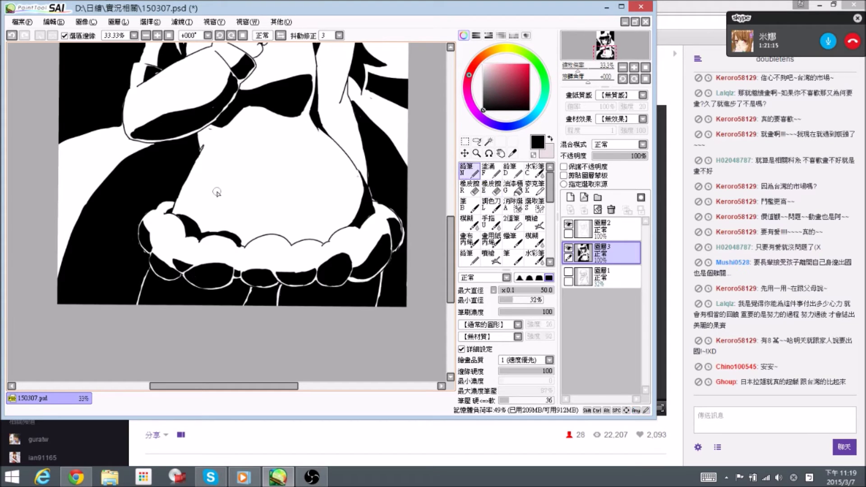
key("ctrl+s")
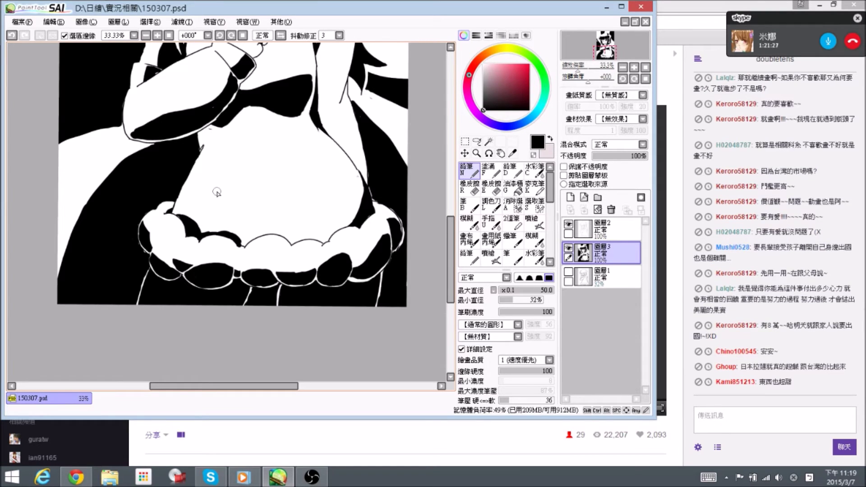
Continue the black shadow along the middle scallop of the apron frill, refining its contour with Pencil and eraser
left_click_drag(295, 195, 299, 169)
mouse_move(244, 212)
left_mouse_down()
mouse_move(222, 203)
mouse_move(265, 214)
mouse_move(256, 224)
mouse_move(261, 214)
mouse_move(249, 215)
mouse_move(275, 210)
left_mouse_up()
key("e")
key("n")
key("e")
key("n")
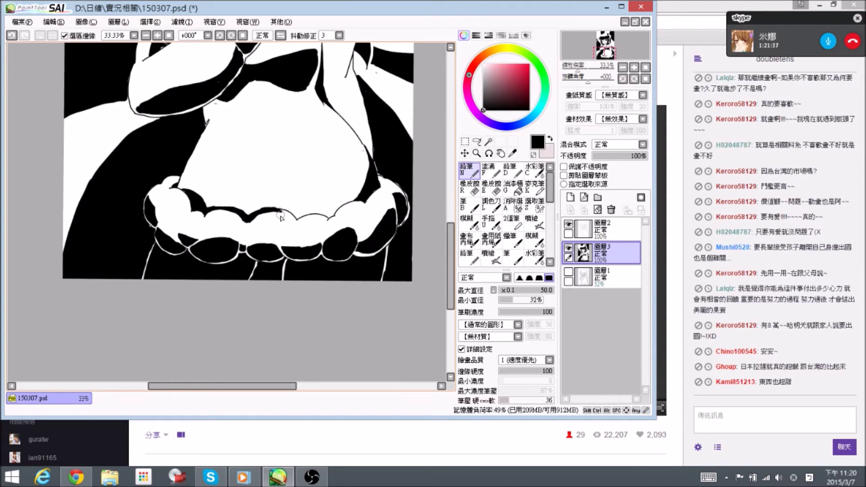
key("e")
key("n")
Clean up the stray marks at the apron's waist below the raised sleeve with the eraser
left_click_drag(303, 111, 309, 191)
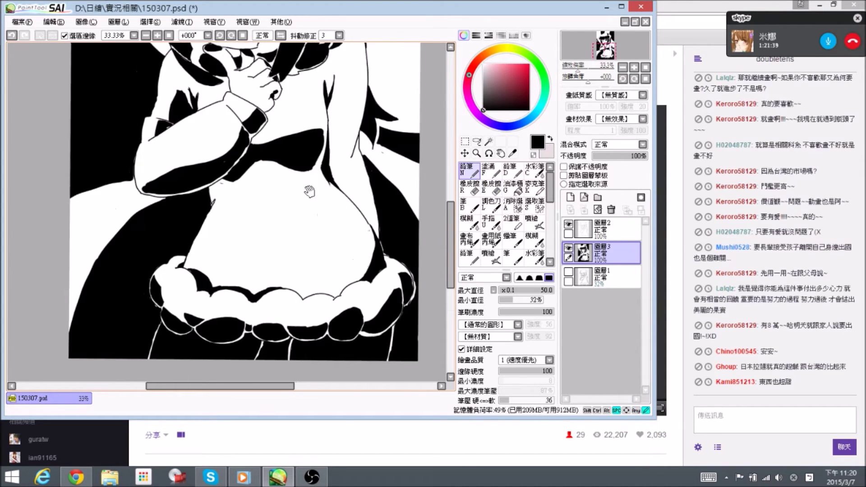
left_click_drag(260, 164, 257, 162)
key("e")
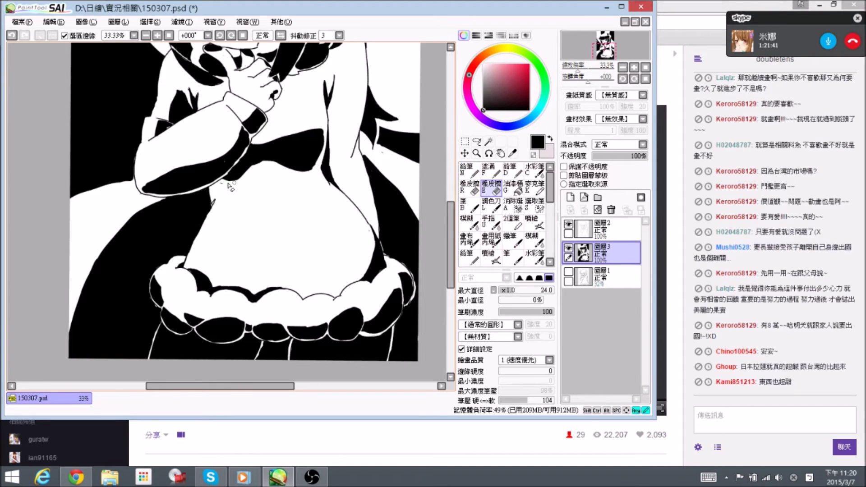
key("n")
Flip the canvas view horizontally and touch up the lower line of the hanging sleeve with Pencil and eraser
key("space")
left_click_drag(346, 168, 260, 174)
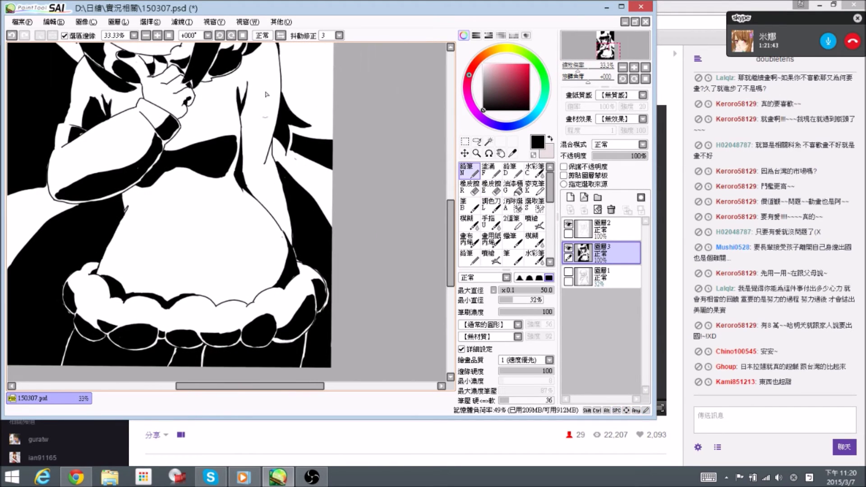
left_click(280, 35)
key("space")
left_click_drag(299, 113, 318, 175)
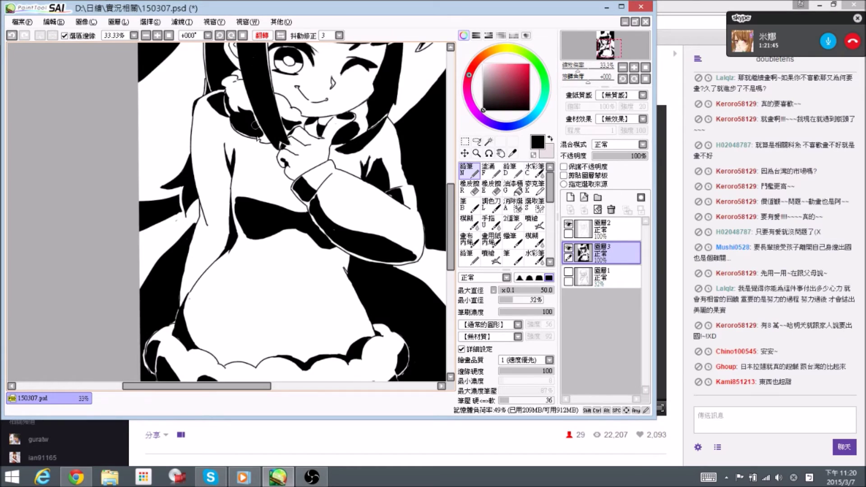
key("space")
left_click_drag(251, 208, 268, 170)
left_click_drag(218, 183, 260, 200)
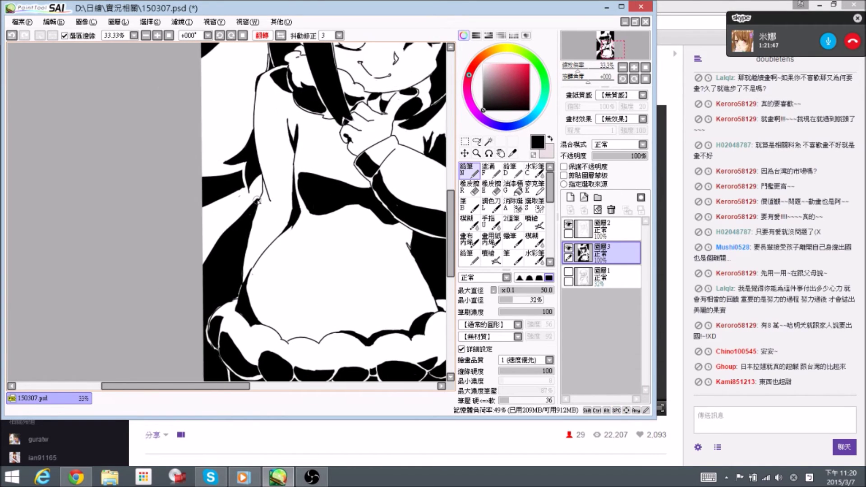
scroll(264, 194, "left", 1)
key("e")
left_click_drag(265, 193, 262, 201)
key("n")
Check the mirrored figure around the face and upper body, and save the file
key("space")
left_click_drag(406, 99, 325, 161)
left_click_drag(415, 135, 347, 167)
scroll(344, 150, "down", 1)
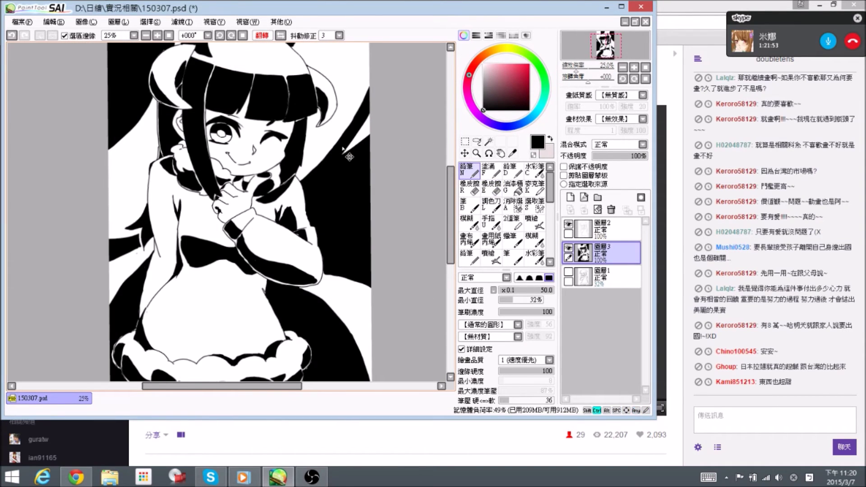
key("ctrl+plus")
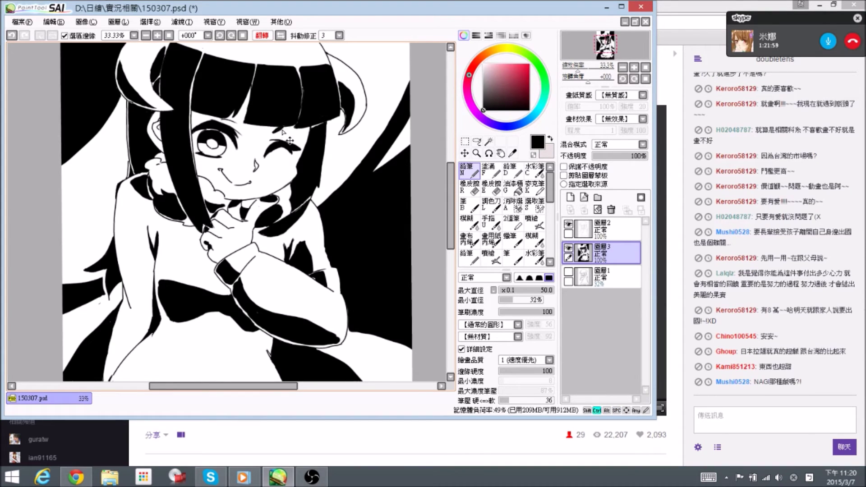
key("ctrl+s")
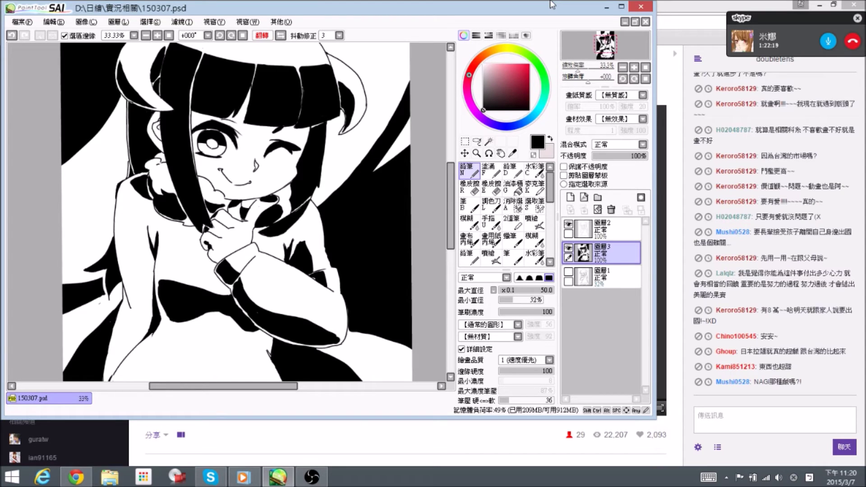
key("ctrl+s")
Refine the pointed tip of the horn beside the bangs with the eraser and Pencil, and save the file
scroll(266, 149, "up", 2)
key("e")
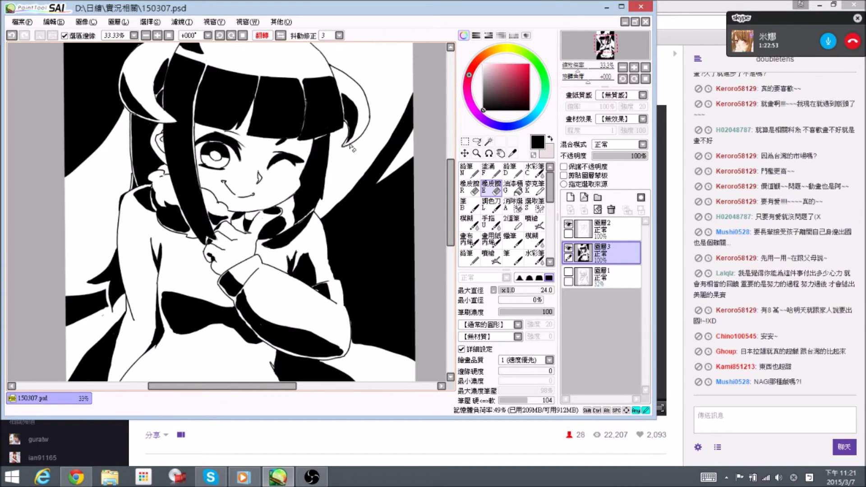
key("n")
key("ctrl+s")
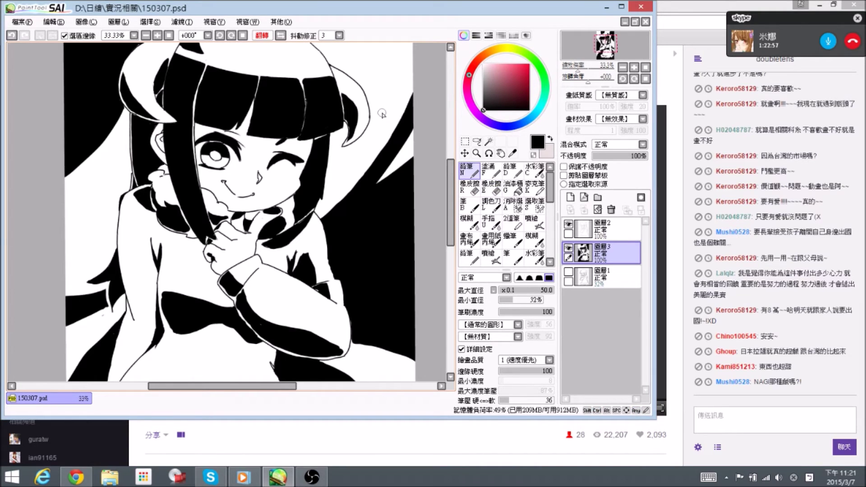
key("ctrl+s")
Clean up the contours around both horn tips with the eraser and Pencil
key("e")
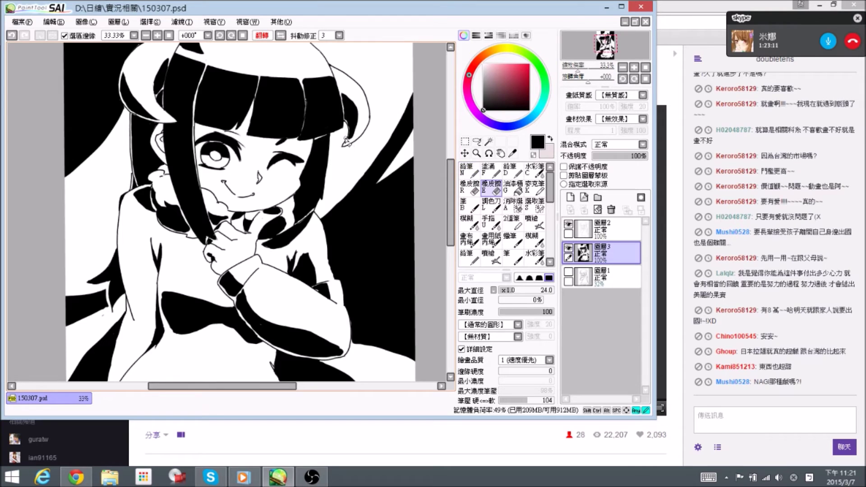
left_click_drag(357, 138, 358, 137)
left_click_drag(155, 112, 157, 118)
key("n")
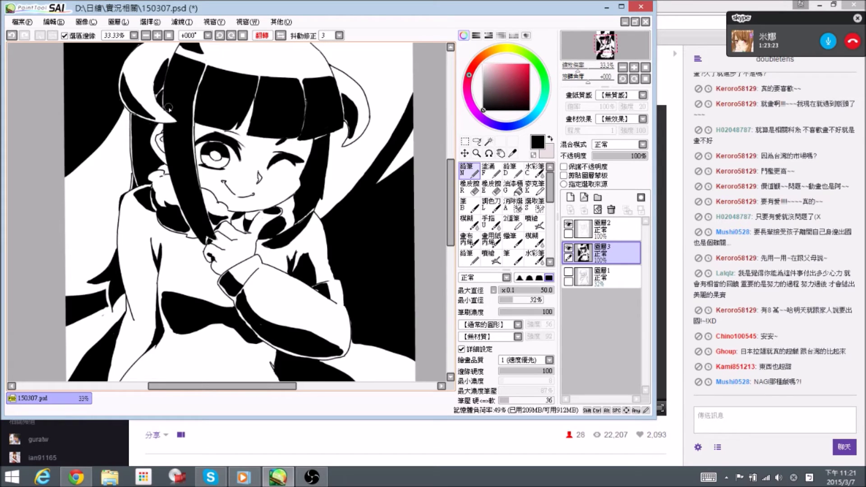
key("e")
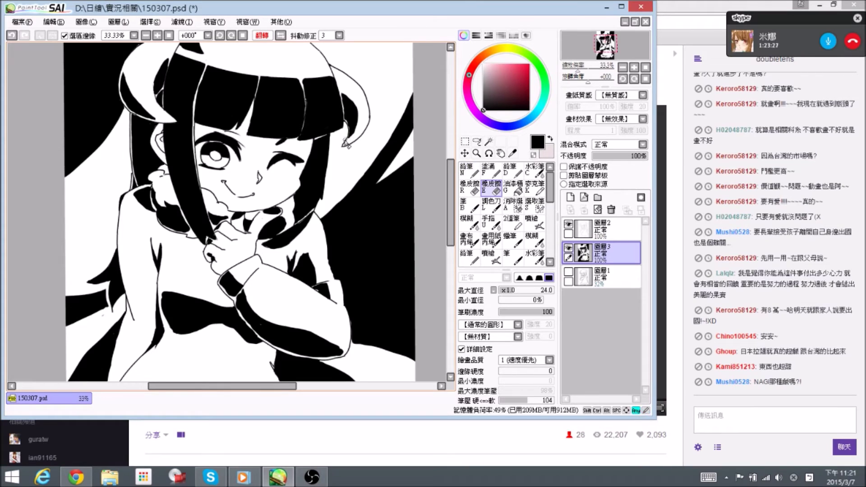
key("n")
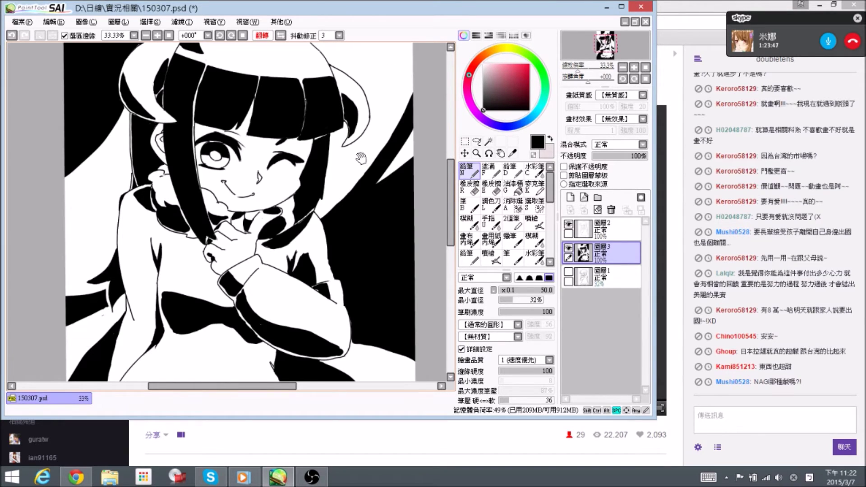
Return the canvas view to its unflipped orientation and inspect the head and horns
scroll(359, 152, "down", 1)
left_click(256, 36)
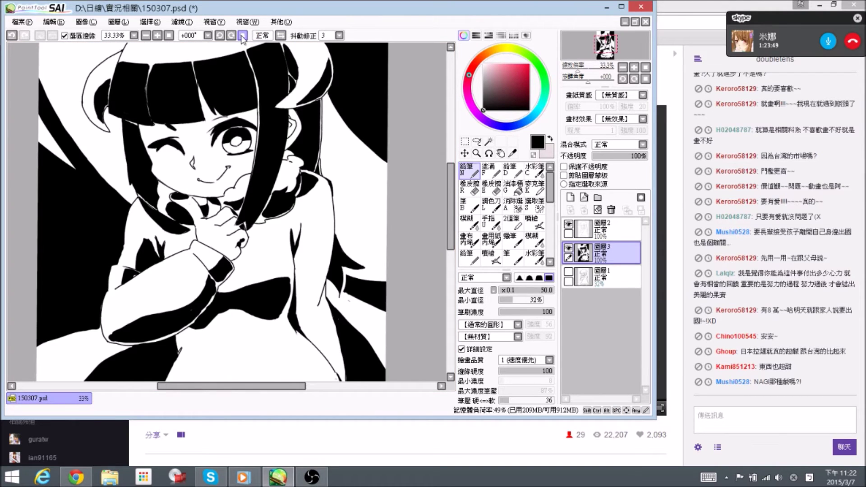
left_click(242, 35)
left_click_drag(306, 50, 372, 90)
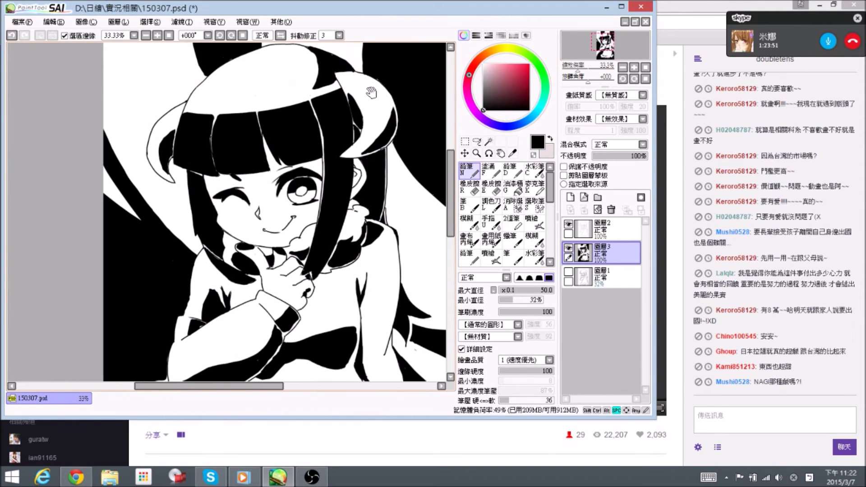
left_click_drag(250, 58, 286, 141)
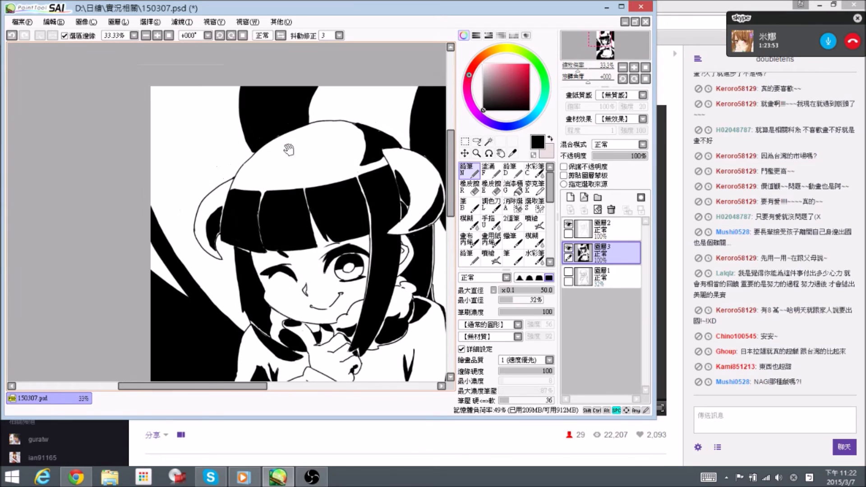
Set the Pencil size to 60, fill the gap at the pointed end of the apron shadow above the frill, and save the file
key("bracketright")
key("bracketright")
key("bracketleft")
key("ctrl+s")
left_click_drag(353, 261, 281, 28)
left_click_drag(316, 207, 285, 97)
mouse_move(260, 185)
left_mouse_down()
mouse_move(256, 146)
mouse_move(284, 182)
left_mouse_up()
mouse_move(222, 202)
left_mouse_down()
mouse_move(202, 186)
mouse_move(233, 222)
mouse_move(222, 224)
mouse_move(262, 228)
mouse_move(225, 211)
mouse_move(285, 228)
left_mouse_up()
key("e")
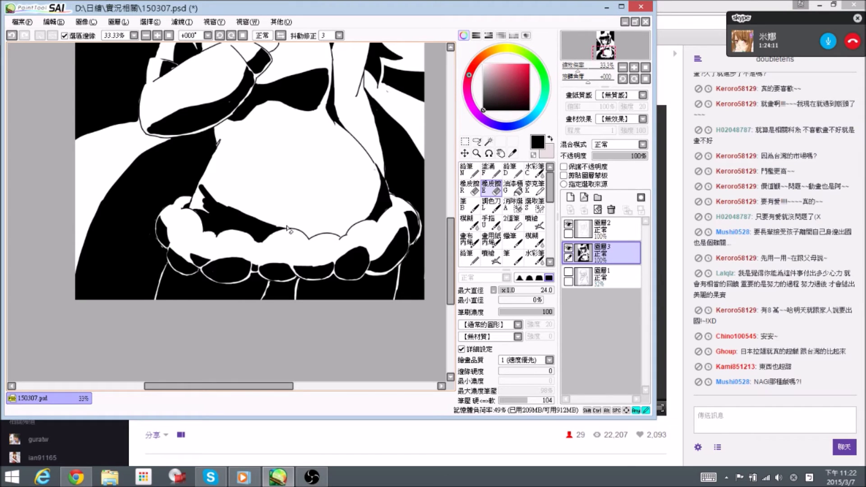
key("n")
mouse_move(209, 210)
left_mouse_down()
mouse_move(200, 190)
mouse_move(193, 206)
mouse_move(202, 197)
left_mouse_up()
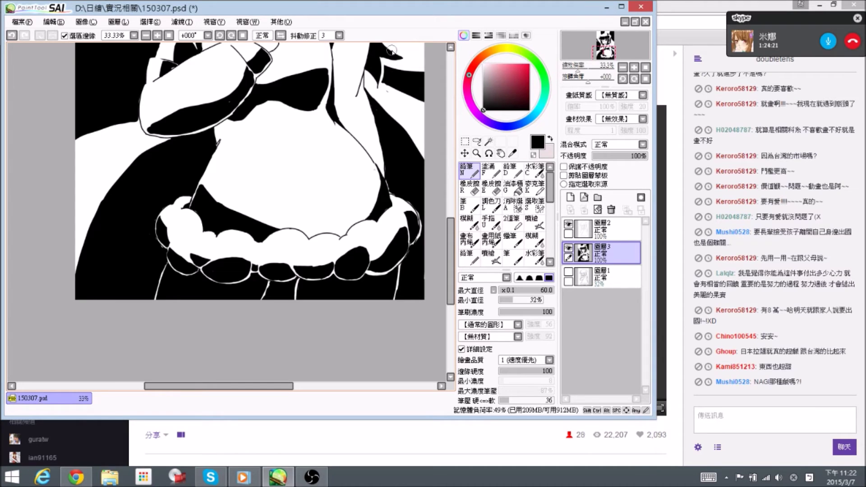
key("ctrl+s")
left_click_drag(304, 194, 298, 174)
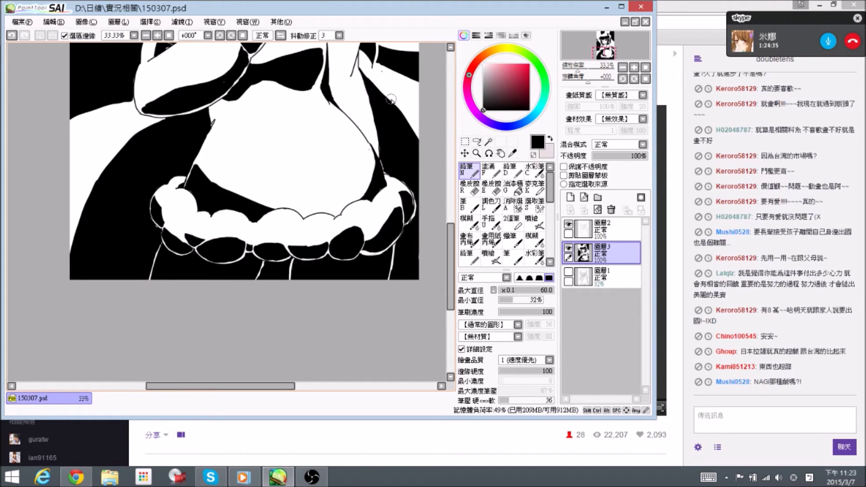
left_click_drag(366, 122, 308, 97)
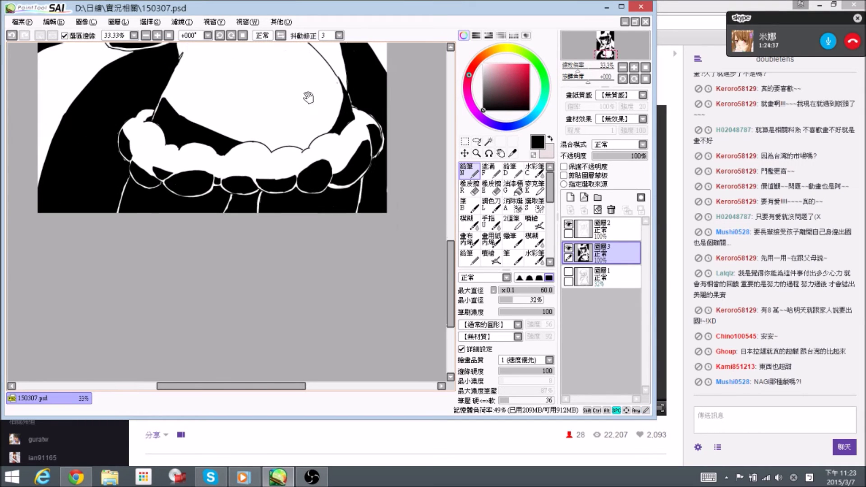
left_click_drag(290, 135, 305, 156)
left_click_drag(263, 45, 295, 121)
left_click_drag(366, 115, 349, 154)
left_click_drag(345, 67, 312, 141)
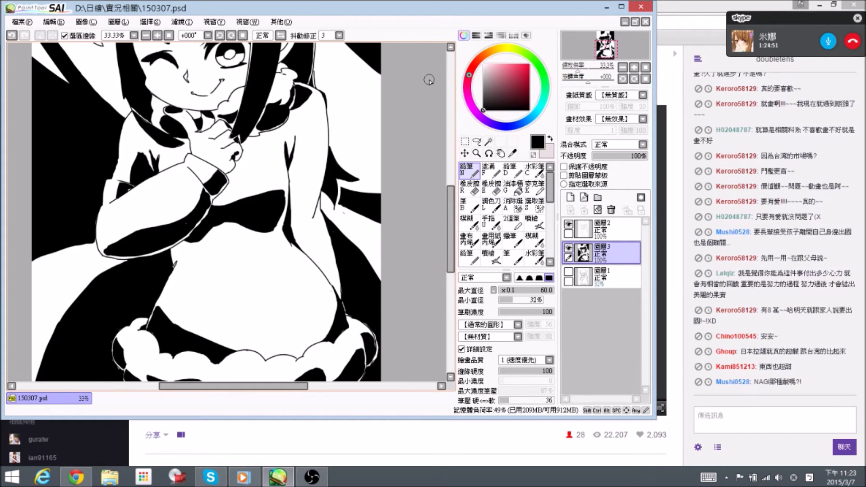
Reduce the Pencil size to 20 and refine the fur collar's black shadow below the chin with Pencil and eraser
scroll(300, 105, "up", 1)
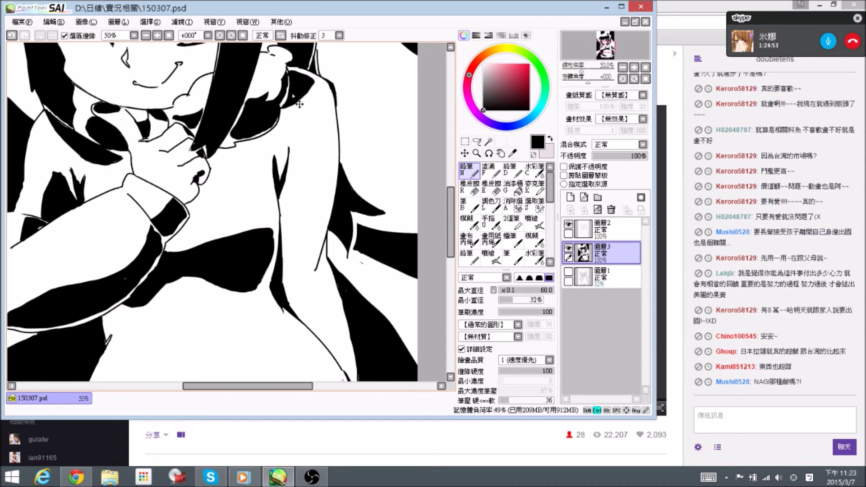
key("[")
key("[")
key("[")
key("[")
key("[")
key("[")
mouse_move(205, 102)
left_mouse_down()
mouse_move(274, 138)
mouse_move(294, 120)
left_mouse_up()
key("e")
key("n")
key("e")
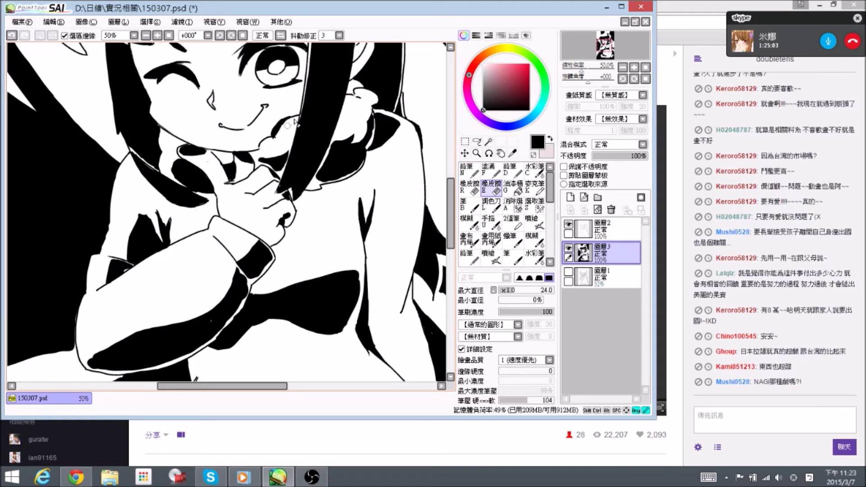
Continue shaping the fur collar's scalloped edge beside the hanging hair lock with Pencil and eraser
key("n")
mouse_move(274, 131)
left_mouse_down()
mouse_move(265, 140)
mouse_move(285, 147)
mouse_move(259, 146)
mouse_move(265, 153)
mouse_move(273, 142)
mouse_move(293, 140)
mouse_move(336, 156)
left_mouse_up()
key("e")
key("n")
key("e")
key("n")
Rotate the view to 25°, touch up the cheek contour beside the hair below the winking eye, and save the file
key("alt+space")
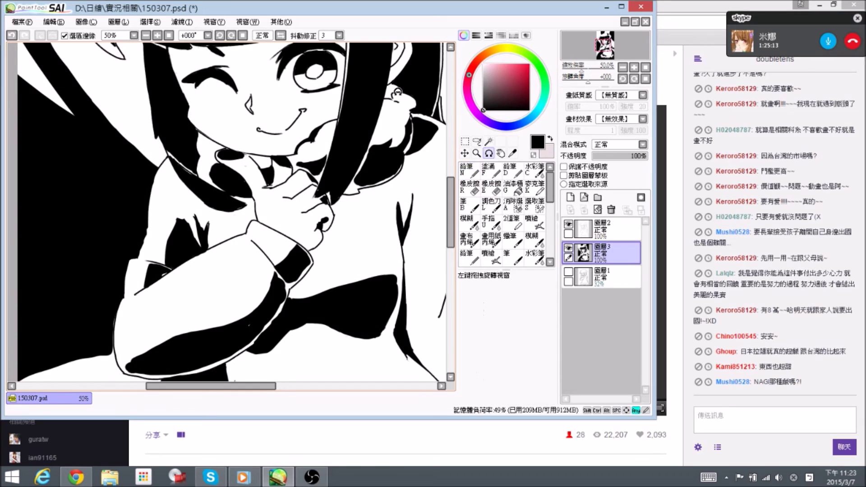
left_click_drag(398, 92, 431, 174)
mouse_move(242, 129)
left_mouse_down()
mouse_move(254, 157)
mouse_move(242, 145)
left_mouse_up()
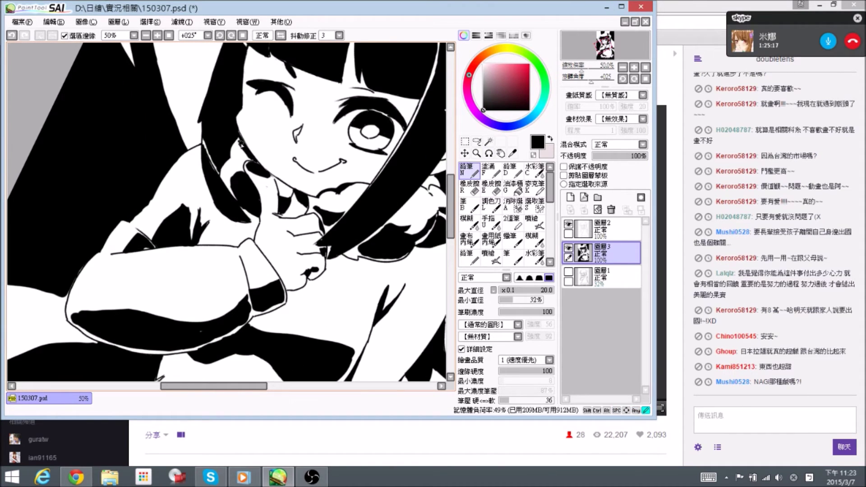
key("e")
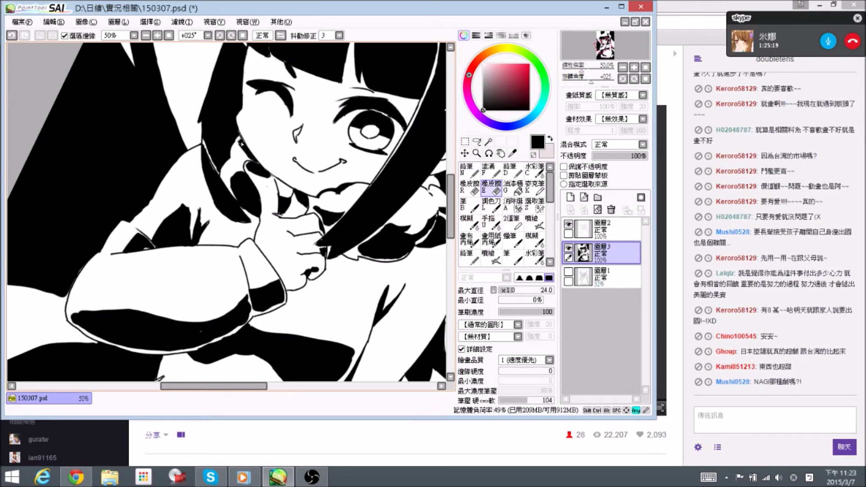
key("n")
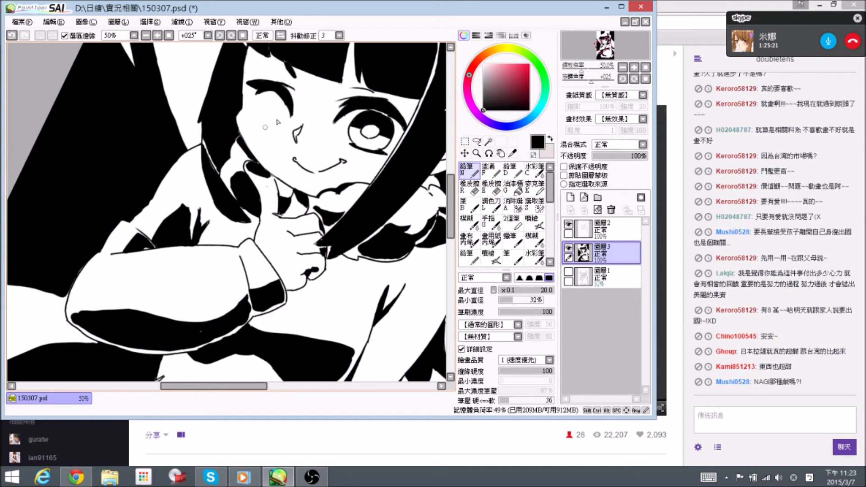
key("ctrl+s")
key("ctrl+s")
key("ctrl")
Flip the canvas view horizontally with its rotation reset, and touch up the hair where the bangs meet the side lock
left_click(281, 37)
left_click(243, 36)
left_click_drag(235, 68, 267, 142)
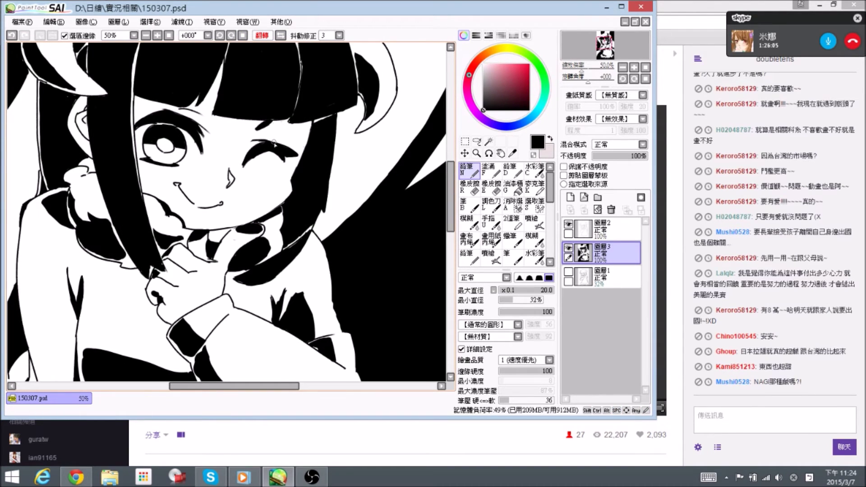
scroll(289, 156, "down", 2)
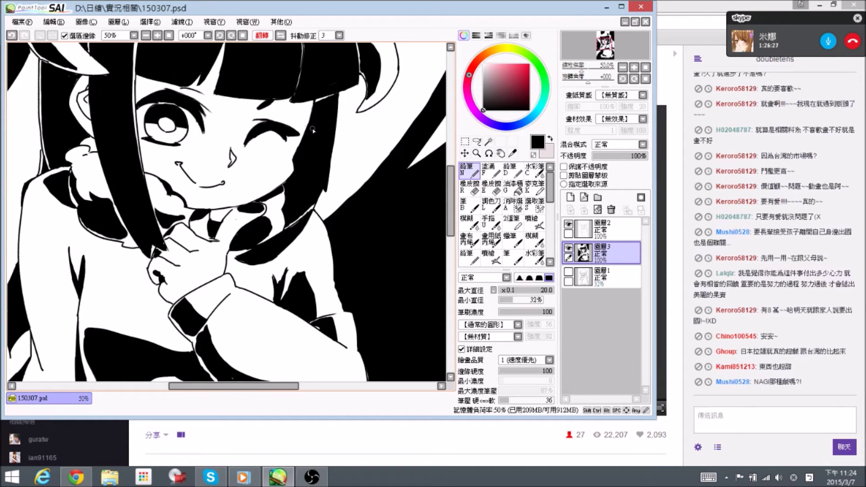
left_click_drag(343, 159, 390, 162)
mouse_move(369, 104)
left_mouse_down()
mouse_move(362, 102)
mouse_move(374, 100)
left_mouse_up()
key("e")
key("n")
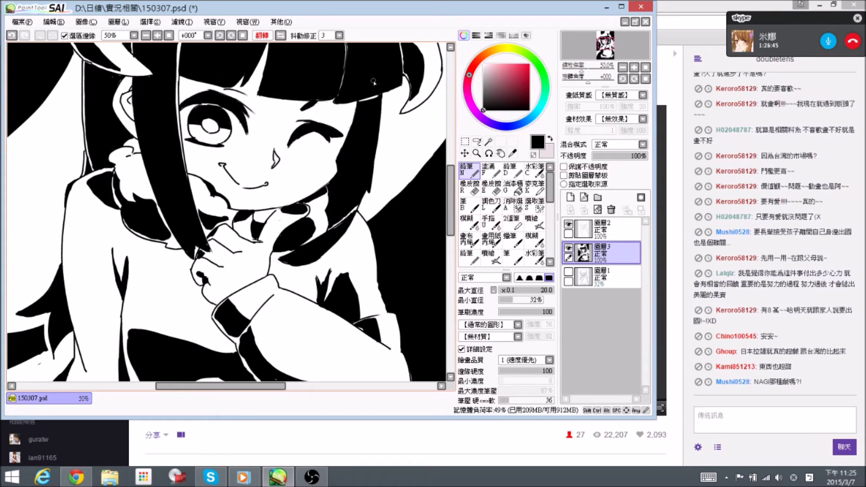
Clean up the hair edge near the winking eye and horn with the eraser
key("space")
mouse_move(374, 82)
left_mouse_down()
mouse_move(360, 114)
mouse_move(320, 47)
mouse_move(330, 136)
left_mouse_up()
key("e")
mouse_move(376, 160)
left_mouse_down()
mouse_move(370, 156)
mouse_move(383, 128)
mouse_move(382, 95)
mouse_move(365, 212)
left_mouse_up()
key("n")
key("space")
Erase a narrow white streak into the black shape at the canvas's upper corner above the horn
left_click_drag(330, 104, 389, 151)
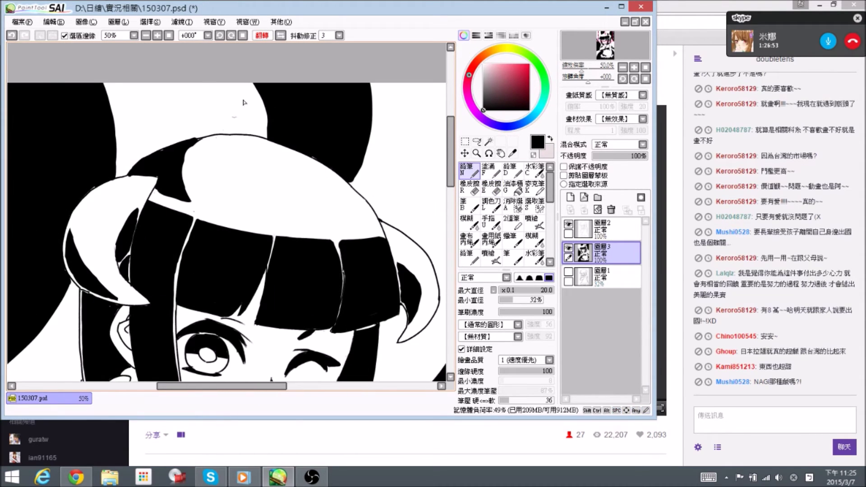
key("ctrl+minus")
key("space")
key("e")
mouse_move(154, 106)
left_mouse_down()
mouse_move(182, 115)
mouse_move(179, 135)
mouse_move(173, 127)
left_mouse_up()
mouse_move(160, 90)
left_mouse_down()
mouse_move(175, 137)
mouse_move(167, 86)
mouse_move(141, 85)
left_mouse_up()
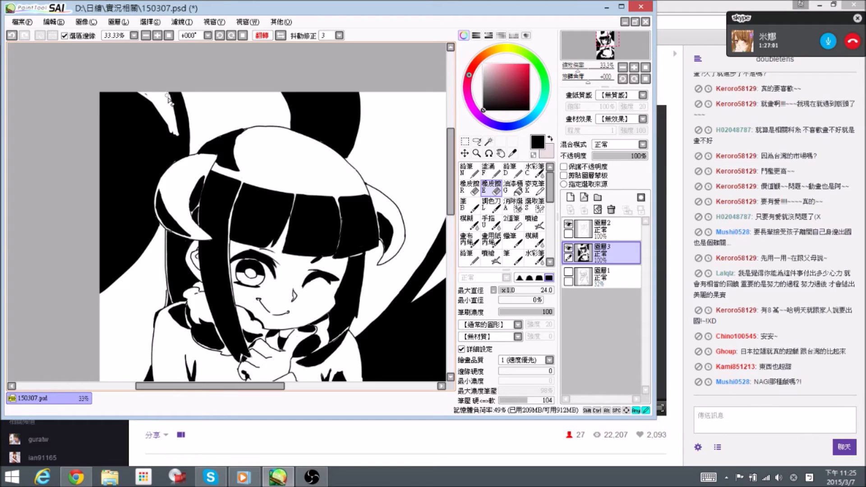
mouse_move(151, 92)
left_mouse_down()
mouse_move(145, 95)
mouse_move(175, 128)
left_mouse_up()
key("n")
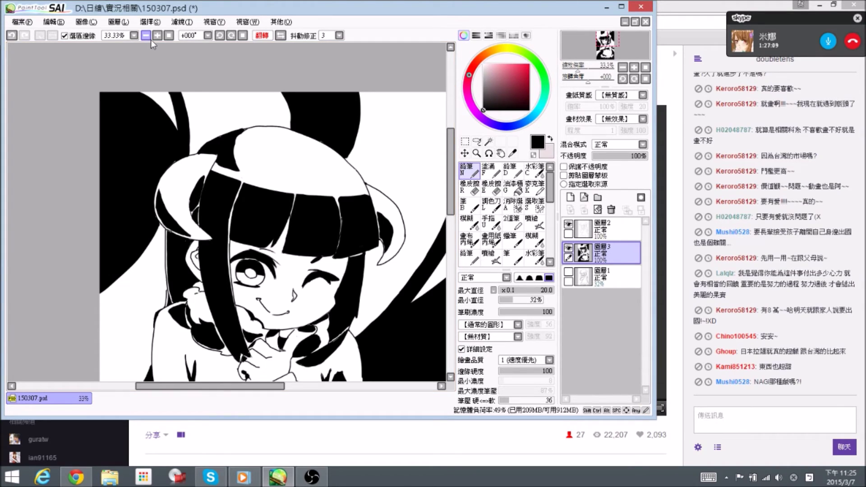
Unflip the view, select the area around the white streak above the horn with the size-100 selection pen, and transform it
left_click(281, 36)
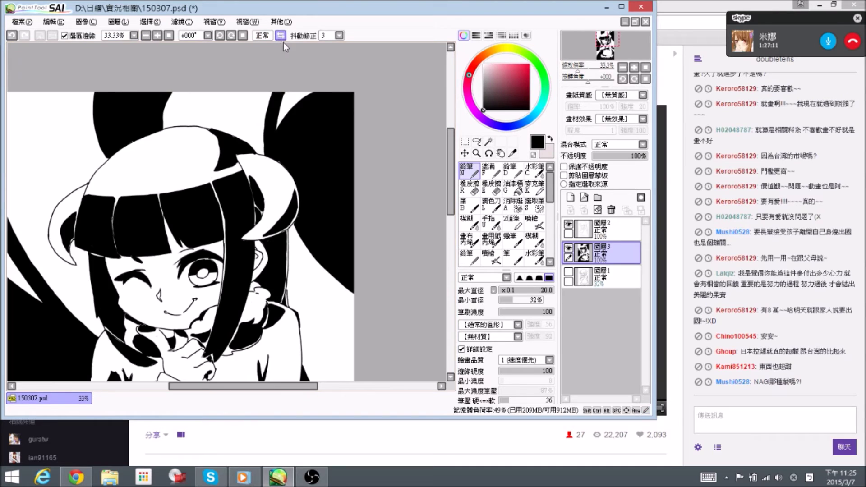
key("g")
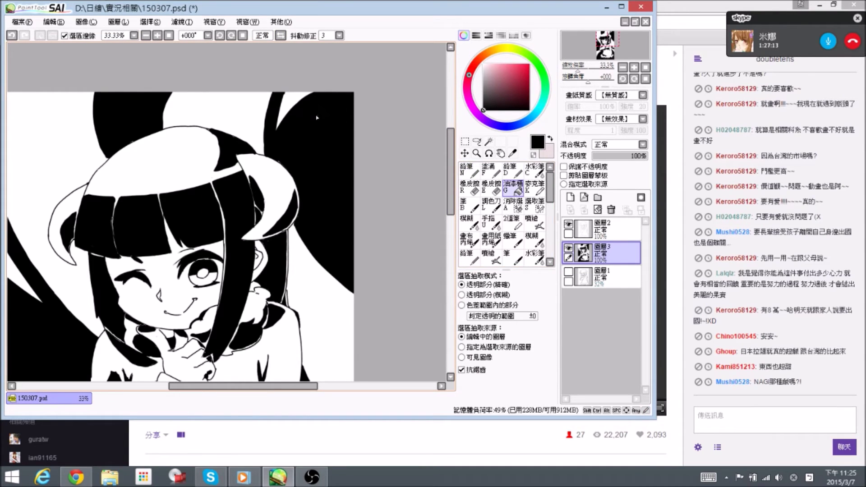
left_click(534, 205)
key("bracketright")
key("bracketright")
key("bracketright")
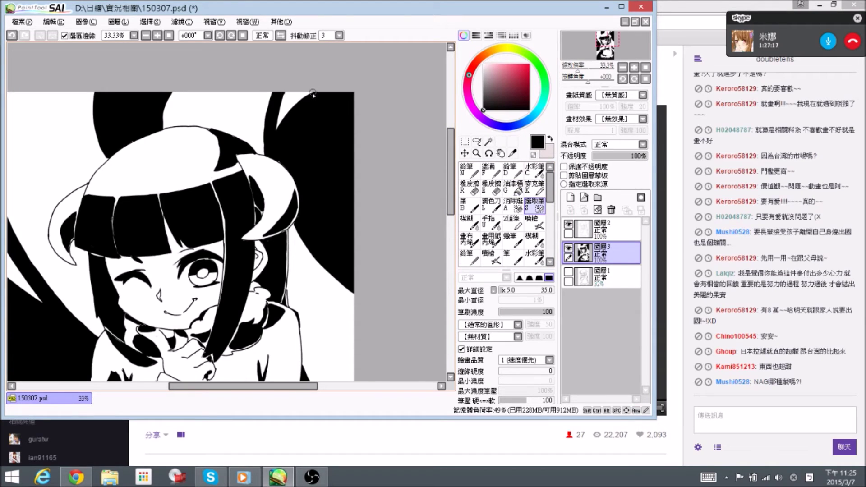
key("bracketright")
key("bracketright")
key("bracketright")
key("bracketright")
key("space")
left_click_drag(319, 137, 326, 141)
mouse_move(325, 101)
left_mouse_down()
mouse_move(318, 92)
mouse_move(291, 135)
mouse_move(302, 100)
mouse_move(293, 121)
mouse_move(299, 107)
left_mouse_up()
key("ctrl+t")
key("Return")
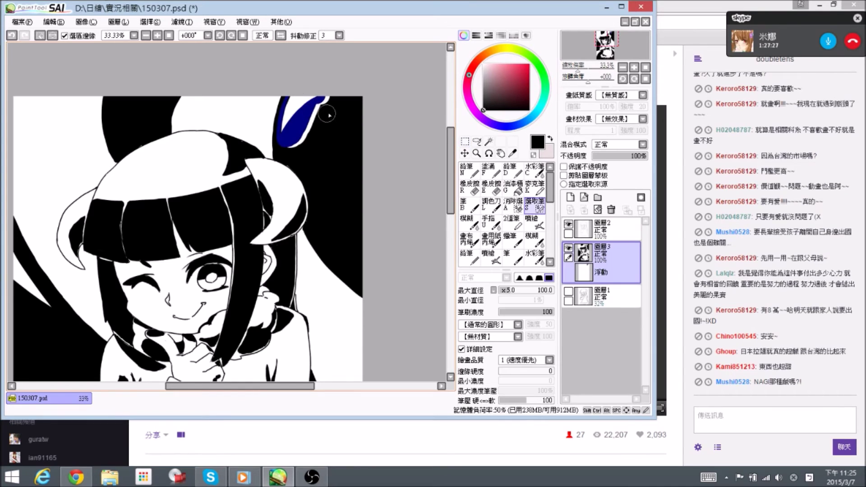
key("ctrl+d")
Fill the leftover white gaps around the transformed streak above the horn with black Pencil strokes
scroll(490, 241, "down", 3)
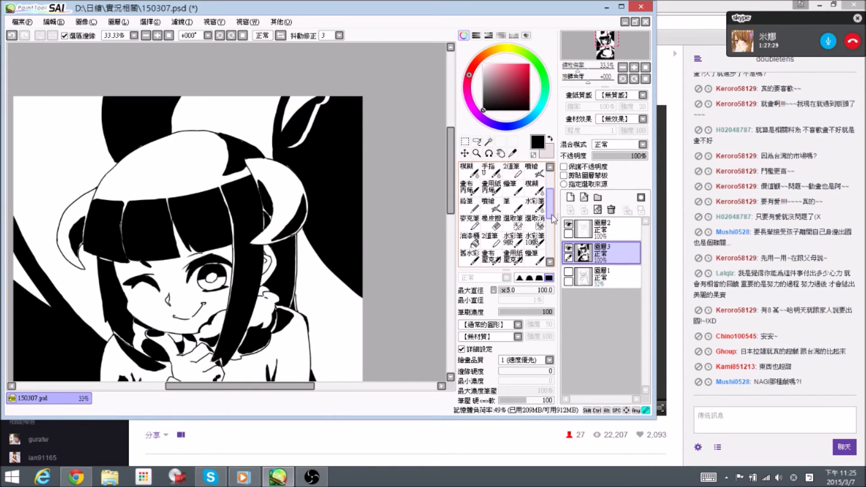
left_click(470, 228)
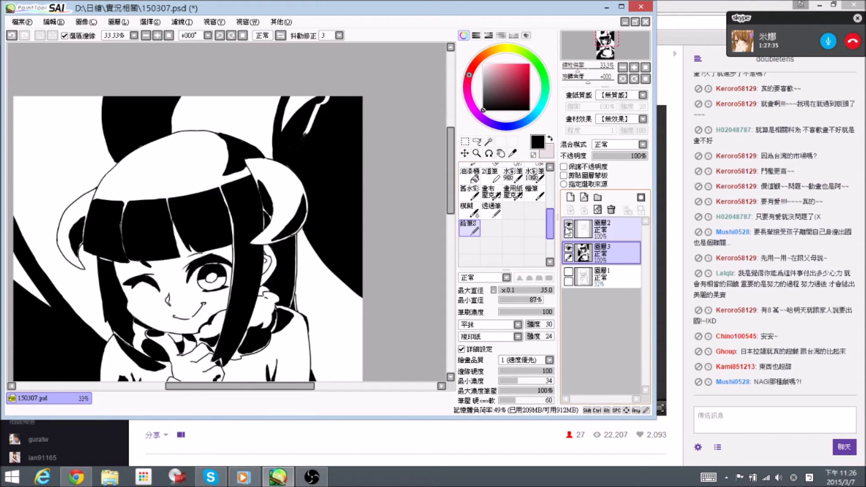
scroll(463, 165, "up", 3)
left_click(464, 168)
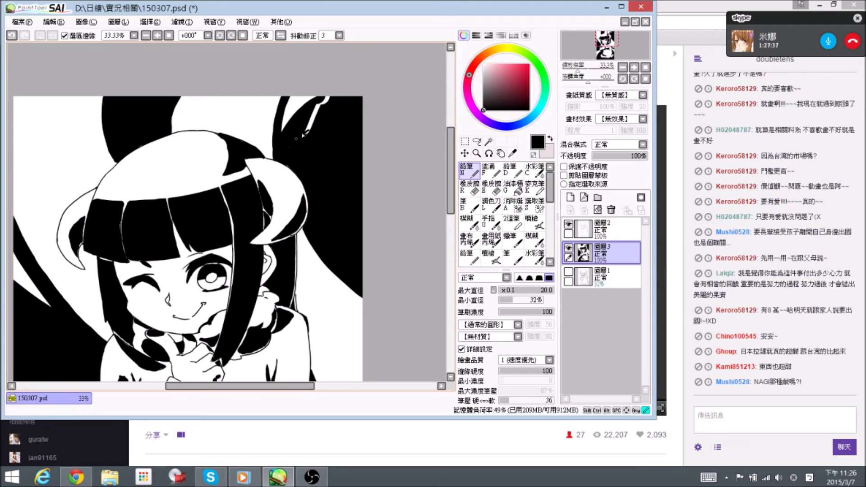
mouse_move(318, 113)
left_mouse_down()
mouse_move(315, 124)
mouse_move(331, 95)
left_mouse_up()
left_click_drag(312, 115, 323, 111)
Add a thin black sliver beside the black shape above the head, using Pencil and eraser
left_click_drag(349, 184, 407, 170)
mouse_move(225, 93)
left_mouse_down()
mouse_move(248, 121)
mouse_move(254, 90)
left_mouse_up()
key("e")
key("n")
key("e")
mouse_move(251, 128)
left_mouse_down()
mouse_move(252, 140)
mouse_move(252, 108)
mouse_move(255, 141)
left_mouse_up()
key("n")
key("e")
key("n")
Refine the edges of the small pointed black sliver above the top of the head with eraser and Pencil
left_click_drag(401, 147, 364, 131)
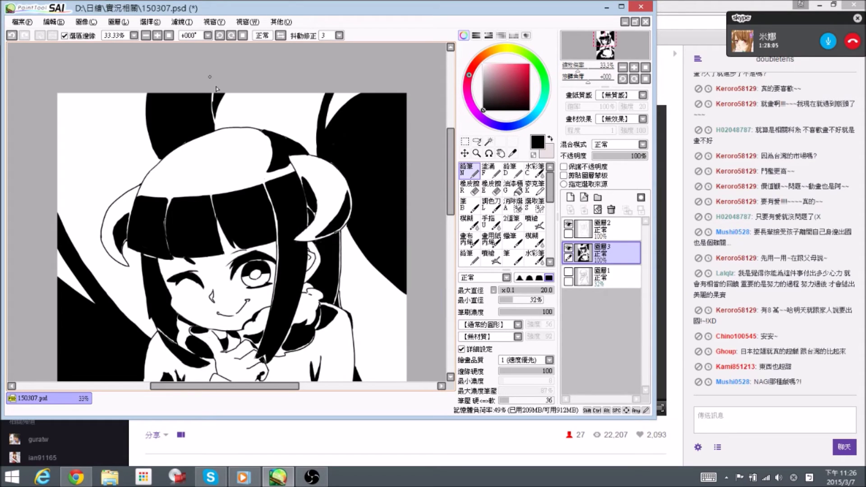
key("e")
mouse_move(214, 110)
left_mouse_down()
mouse_move(218, 88)
mouse_move(217, 118)
left_mouse_up()
key("n")
key("e")
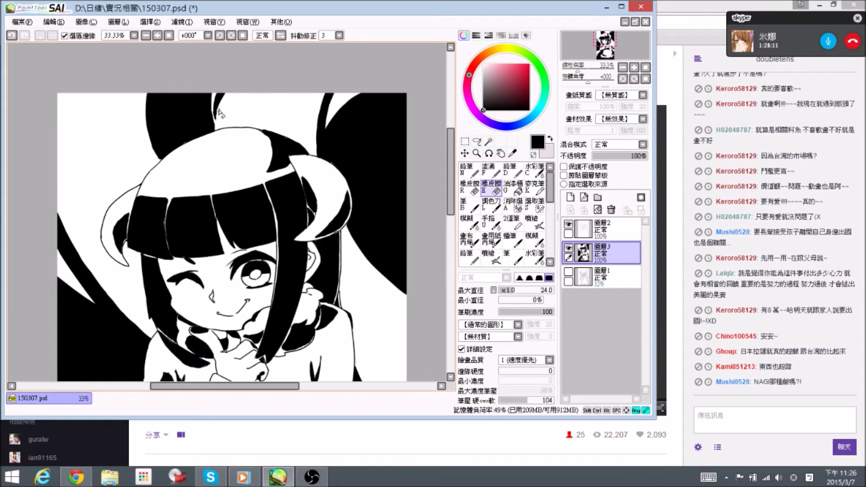
key("n")
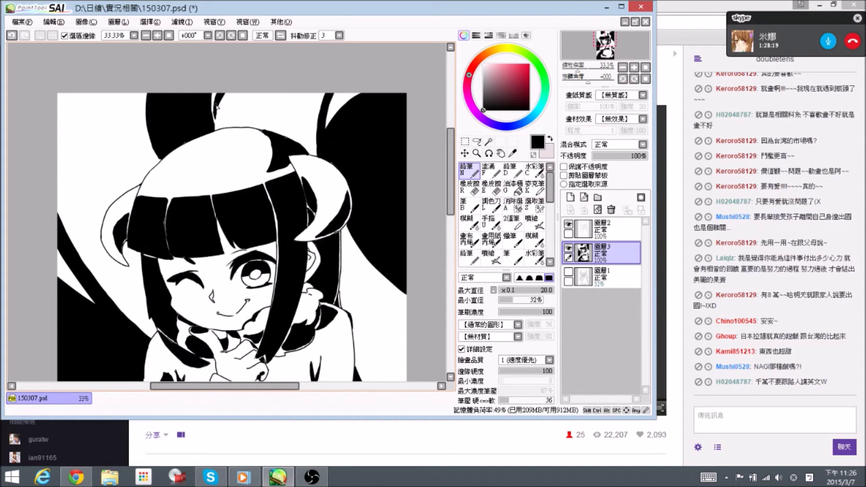
Erase a narrow white streak along the lower end of the black background shape beside the open-eye side's hair
key("ctrl")
key("space")
left_click_drag(366, 239, 337, 116)
key("alt+space")
left_click_drag(436, 139, 432, 212)
key("space")
mouse_move(368, 189)
left_mouse_down()
mouse_move(356, 255)
mouse_move(374, 278)
left_mouse_up()
key("e")
left_click_drag(349, 241, 381, 292)
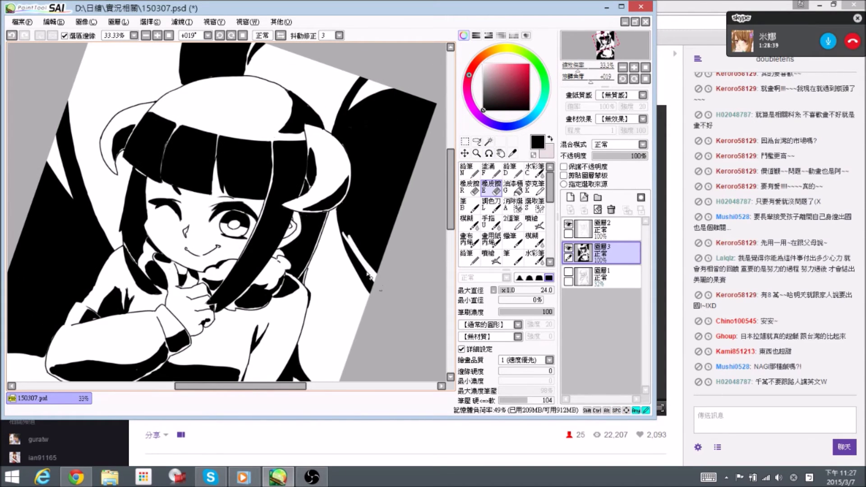
left_click_drag(355, 251, 373, 285)
Clean up the streak's edges with black Pencil strokes near the canvas edge and save the drawing
key("n")
left_click_drag(343, 228, 363, 258)
left_click_drag(345, 236, 365, 262)
left_click_drag(342, 234, 386, 279)
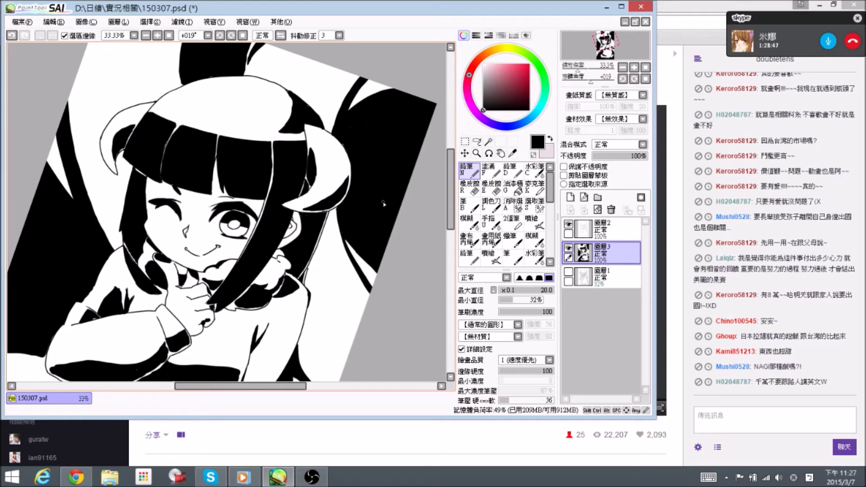
key("ctrl+s")
Touch up the edge of the long black background shape beside the winking-eye side's hair with short Pencil strokes
left_click_drag(207, 68, 267, 135)
key("e")
key("n")
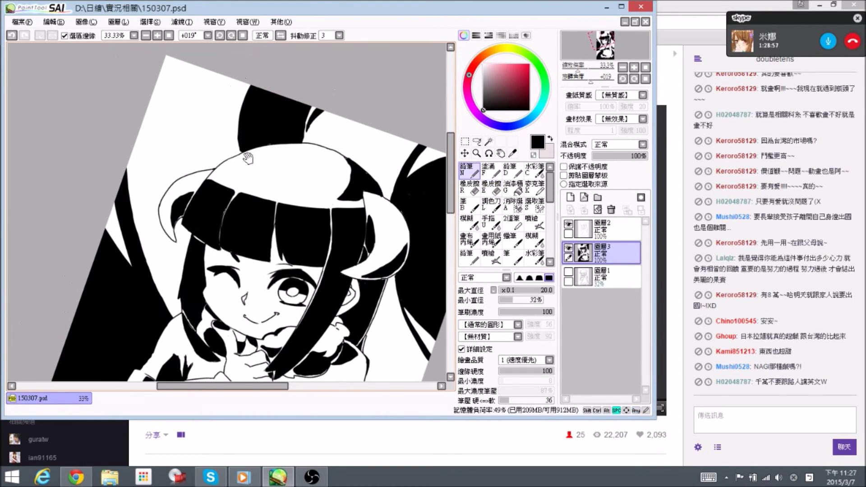
left_click_drag(242, 174, 253, 54)
mouse_move(150, 130)
left_mouse_down()
mouse_move(173, 113)
mouse_move(185, 159)
left_mouse_up()
key("e")
key("n")
mouse_move(169, 118)
left_mouse_down()
mouse_move(188, 162)
mouse_move(176, 131)
mouse_move(178, 146)
left_mouse_up()
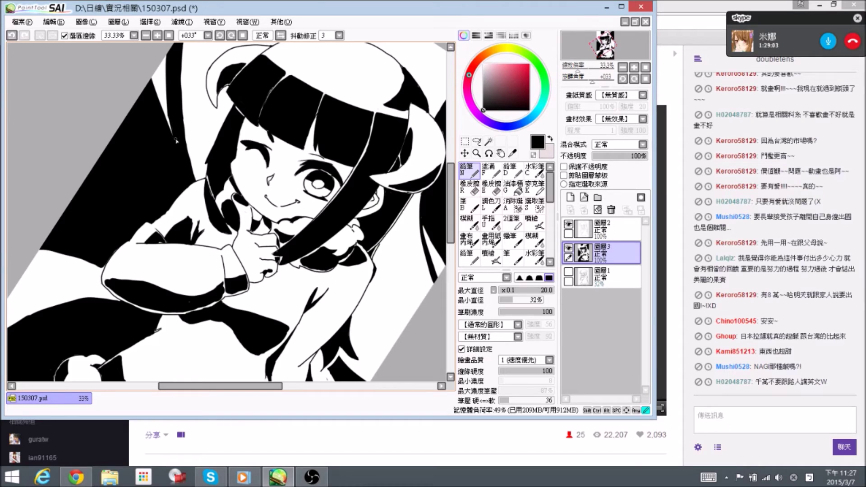
key("alt+space")
left_click_drag(317, 117, 289, 103)
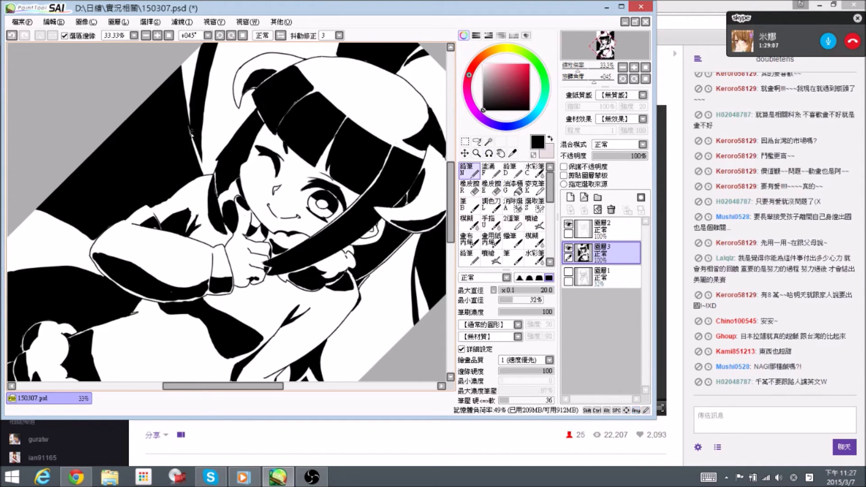
key("e")
key("n")
left_click_drag(187, 126, 195, 149)
key("alt+space")
left_click_drag(348, 104, 276, 59)
key("space")
left_click_drag(384, 136, 259, 93)
key("alt+space")
left_click_drag(371, 141, 313, 137)
Erase along the edge of the black shape below the bent forearm and save the drawing
key("space")
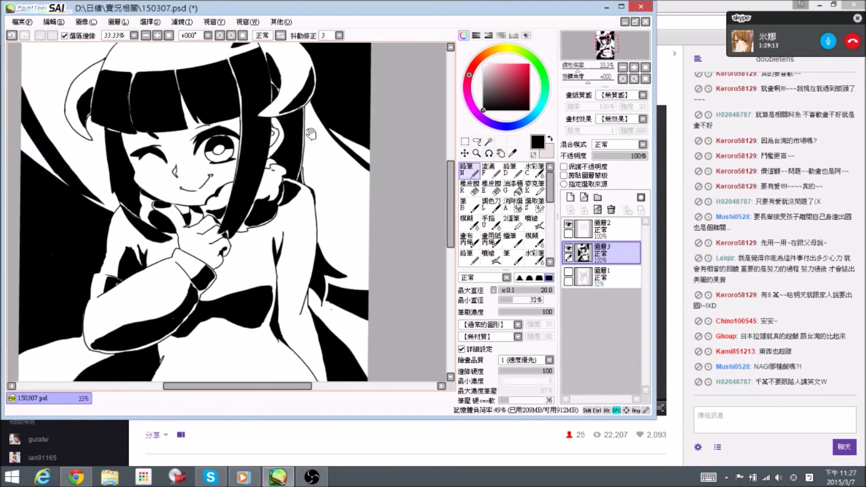
left_click_drag(143, 179, 245, 114)
key("alt+space")
mouse_move(152, 265)
left_mouse_down()
mouse_move(191, 286)
mouse_move(237, 226)
mouse_move(263, 234)
mouse_move(217, 300)
left_mouse_up()
key("space")
key("e")
left_click_drag(248, 258, 218, 289)
left_click_drag(252, 253, 250, 255)
key("n")
key("alt+space")
mouse_move(271, 72)
left_mouse_down()
mouse_move(371, 156)
mouse_move(295, 141)
left_mouse_up()
key("space")
key("ctrl+s")
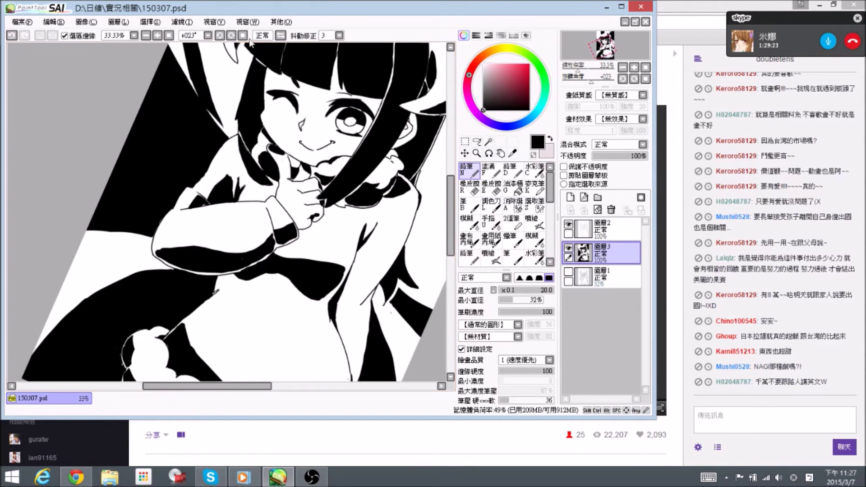
Reset the canvas rotation, zoom out to 25%, and save the drawing
left_click(243, 35)
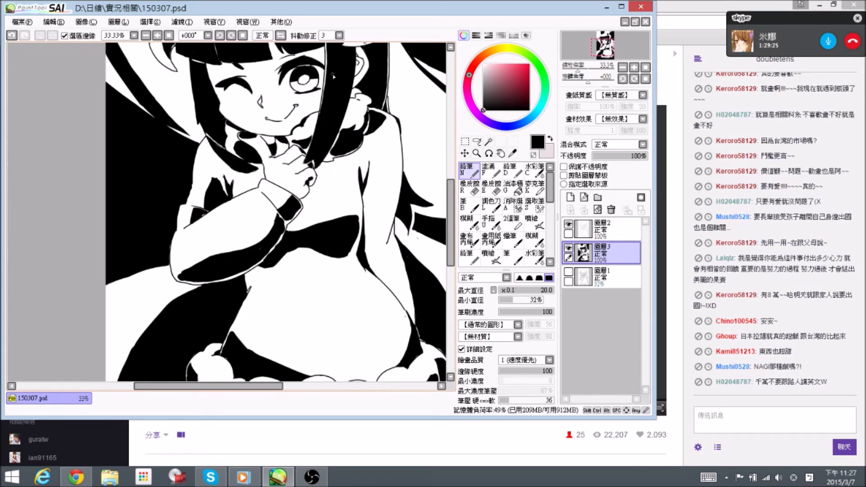
scroll(334, 77, "down", 1)
key("space")
key("ctrl+s")
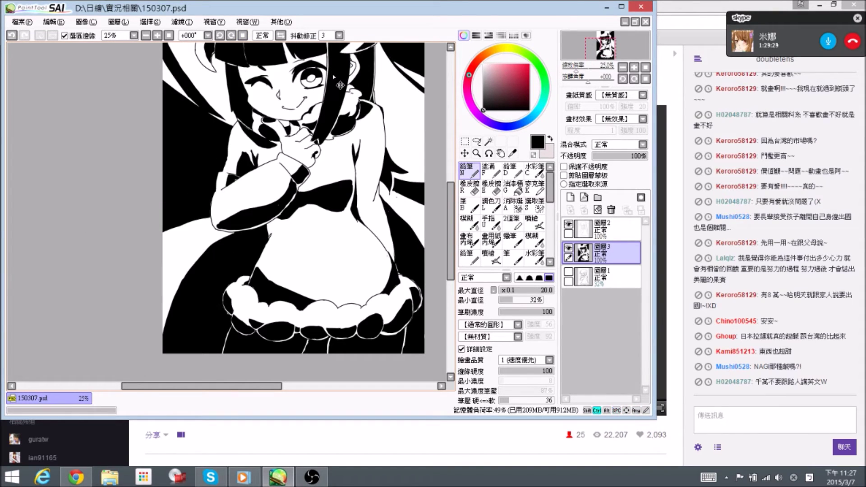
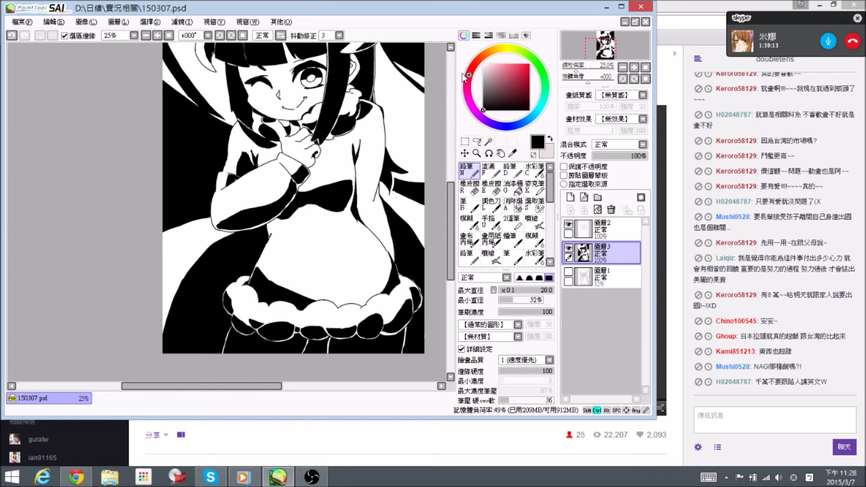
key("ctrl+s")
Clean up the boundary between the white and black background areas beside the bent elbow, and save the drawing
left_click_drag(232, 194, 248, 190)
key("e")
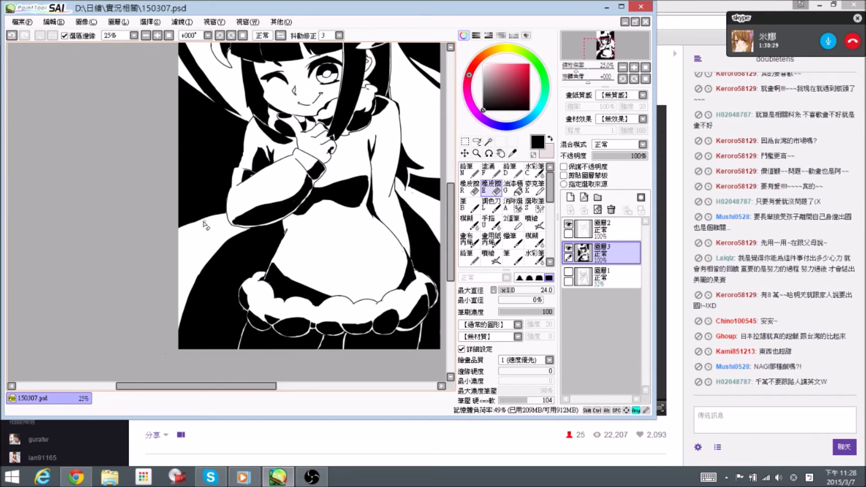
key("n")
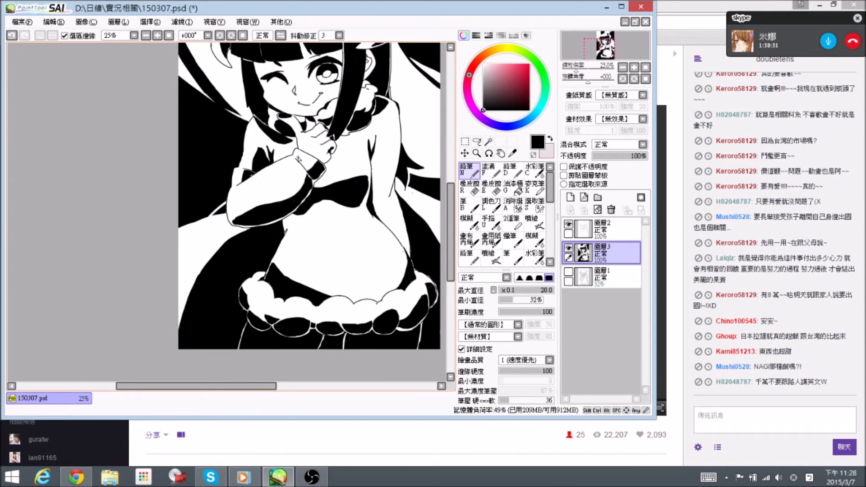
left_click_drag(339, 164, 232, 144)
left_click_drag(332, 64, 329, 164)
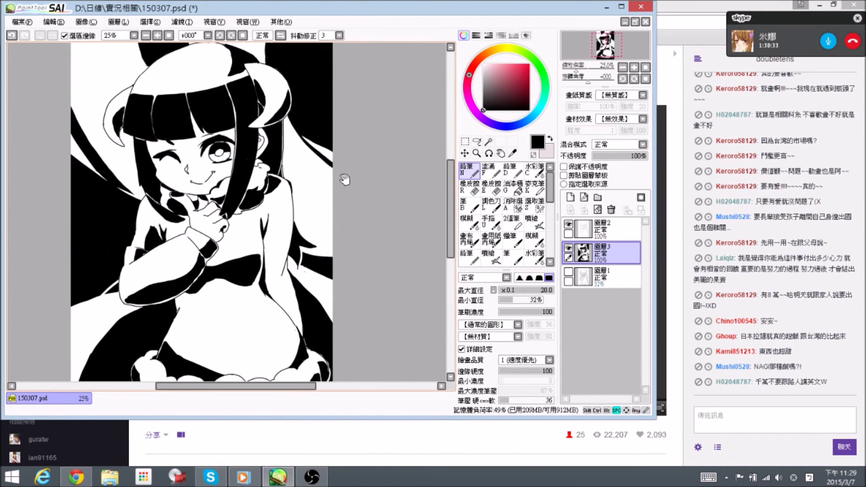
key("ctrl+s")
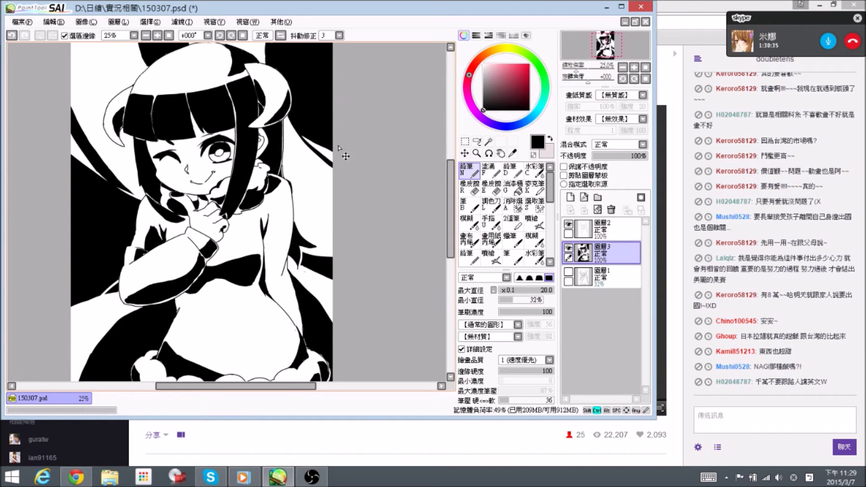
Touch up the lower edge of the black chest band with small Pencil strokes and save the drawing
left_click_drag(314, 181, 320, 226)
left_click_drag(314, 272, 355, 137)
left_click_drag(354, 218, 352, 177)
mouse_move(297, 192)
left_mouse_down()
mouse_move(319, 201)
mouse_move(271, 192)
mouse_move(283, 189)
left_mouse_up()
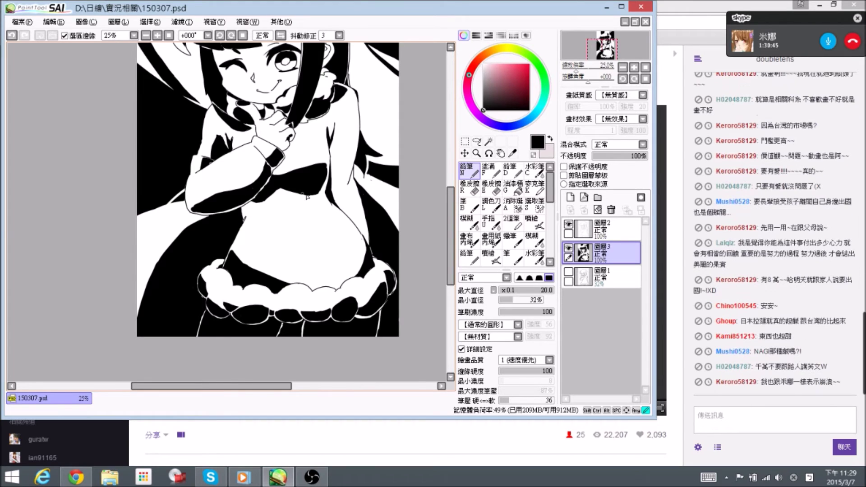
left_click_drag(317, 194, 319, 194)
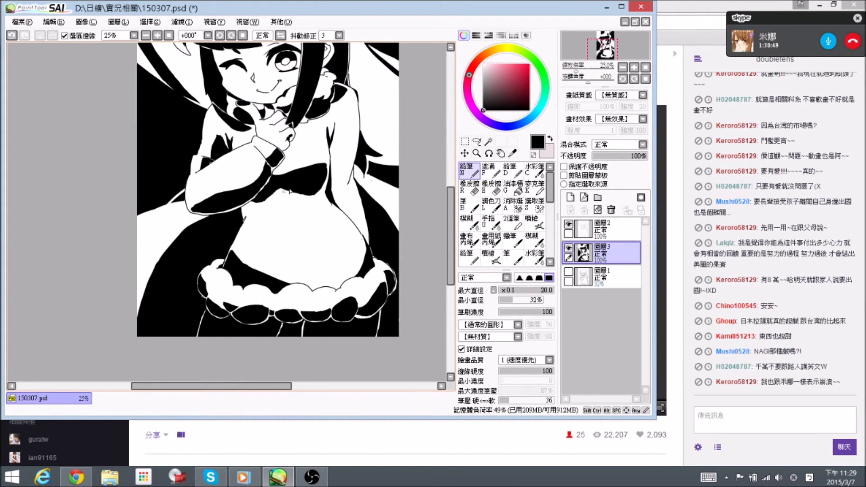
mouse_move(277, 189)
left_mouse_down()
mouse_move(291, 191)
mouse_move(289, 181)
left_mouse_up()
key("ctrl")
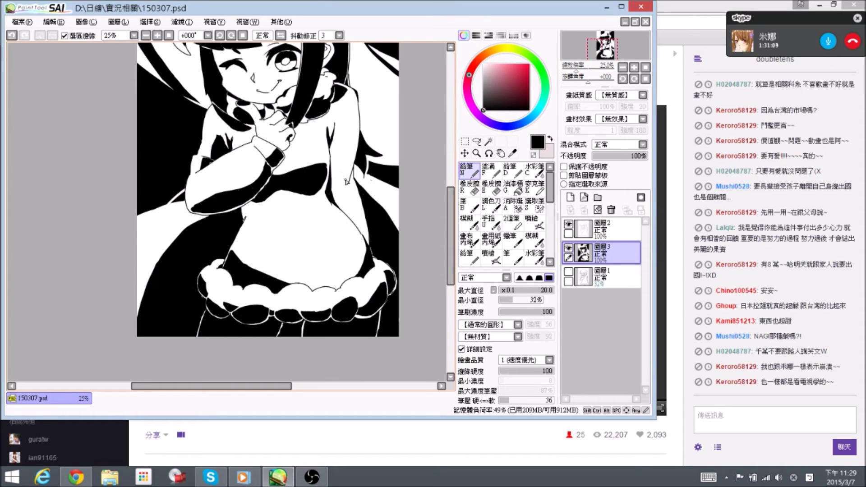
Enlarge the Pencil to size 40, extend the black chest band's lower edge, and save the drawing
key("ctrl")
key("bracketright")
key("bracketright")
key("bracketright")
key("bracketright")
left_click_drag(315, 194, 324, 191)
left_click_drag(319, 225, 318, 221)
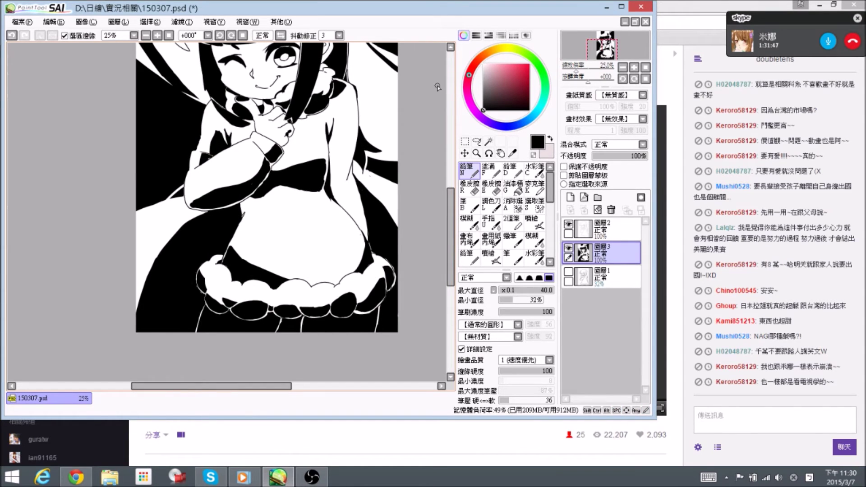
key("ctrl+s")
Look over the inked figure from the skirt frill up to the horns and save the drawing
left_click_drag(357, 244, 347, 233)
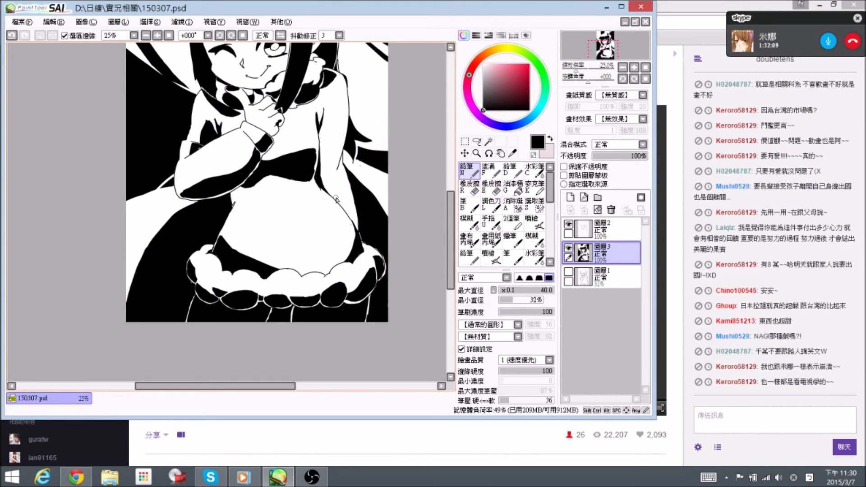
key("ctrl")
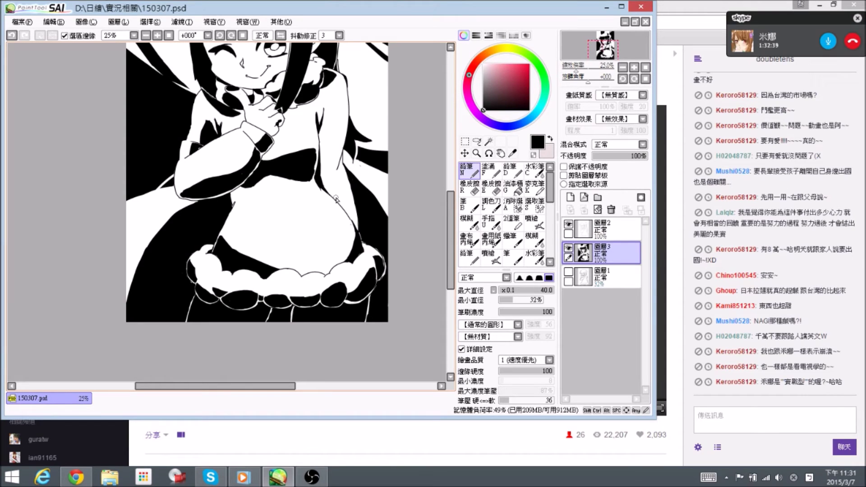
left_click_drag(375, 147, 386, 188)
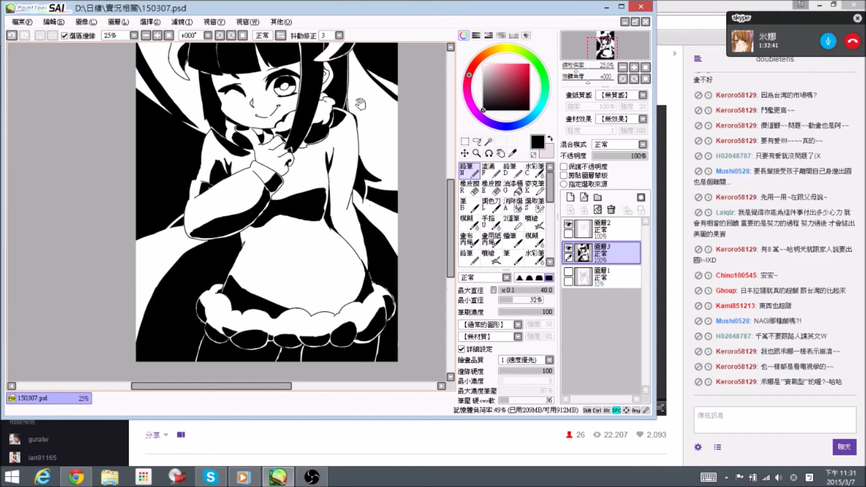
left_click_drag(359, 101, 309, 192)
scroll(291, 45, "up", 2)
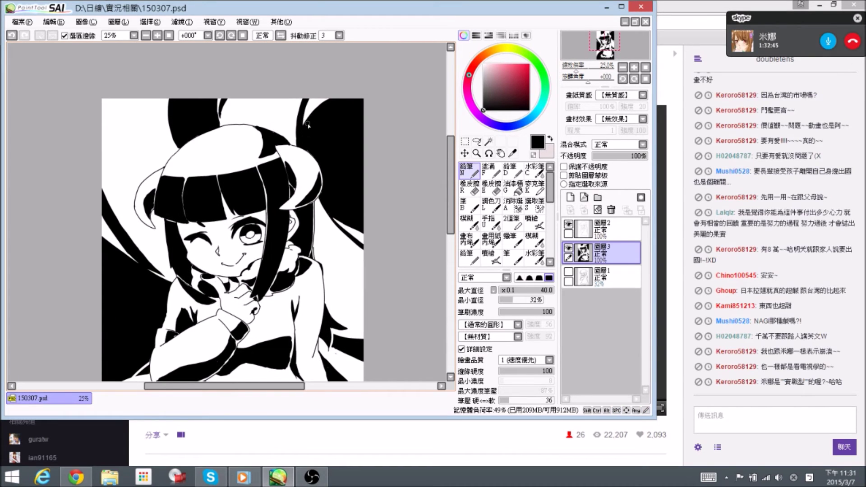
key("ctrl")
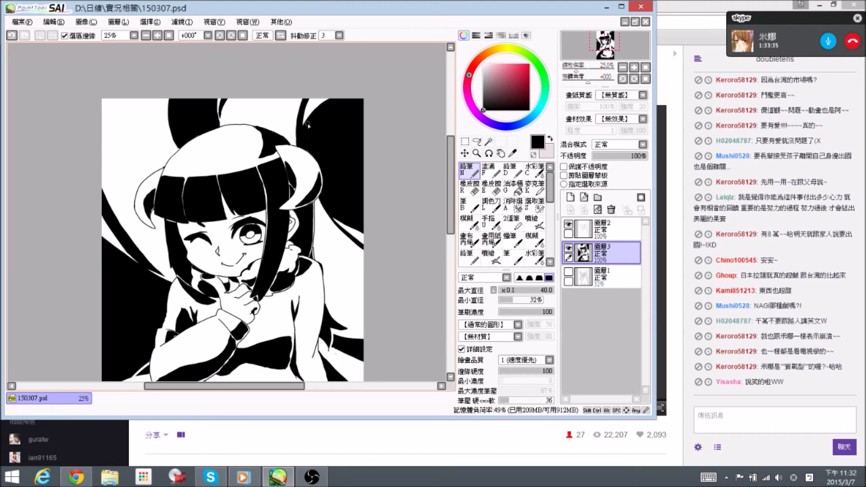
left_click_drag(379, 112, 384, 110)
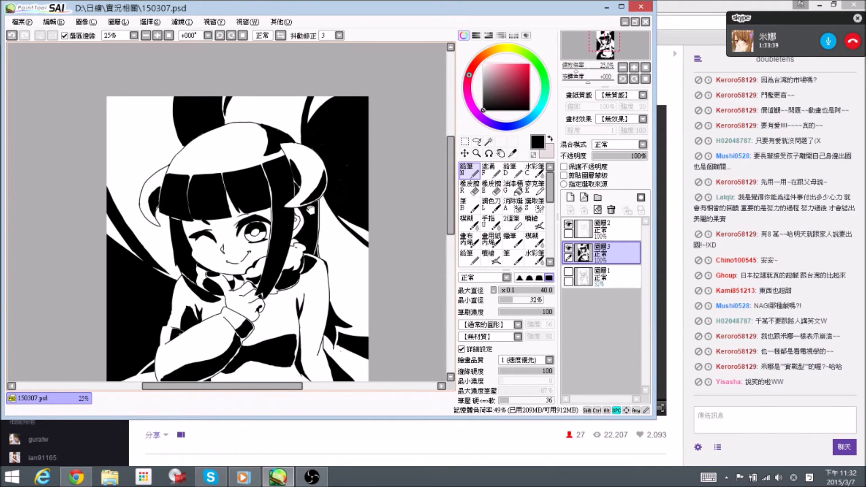
left_click_drag(320, 225, 303, 140)
key("ctrl+s")
Clean up the area around the pointed black hair tips beside the lowered arm with the eraser, and save the drawing
scroll(322, 115, "up", 1)
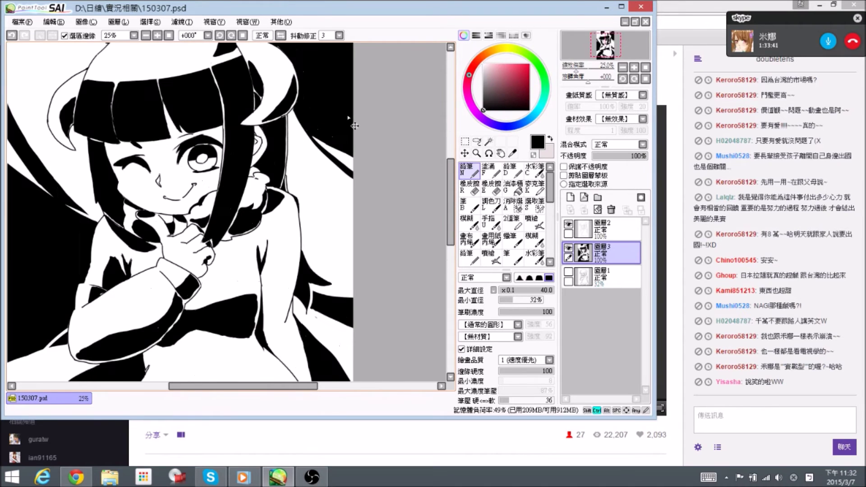
mouse_move(303, 187)
left_mouse_down()
mouse_move(280, 157)
mouse_move(223, 158)
mouse_move(232, 95)
left_mouse_up()
left_click_drag(352, 144, 353, 133)
key("e")
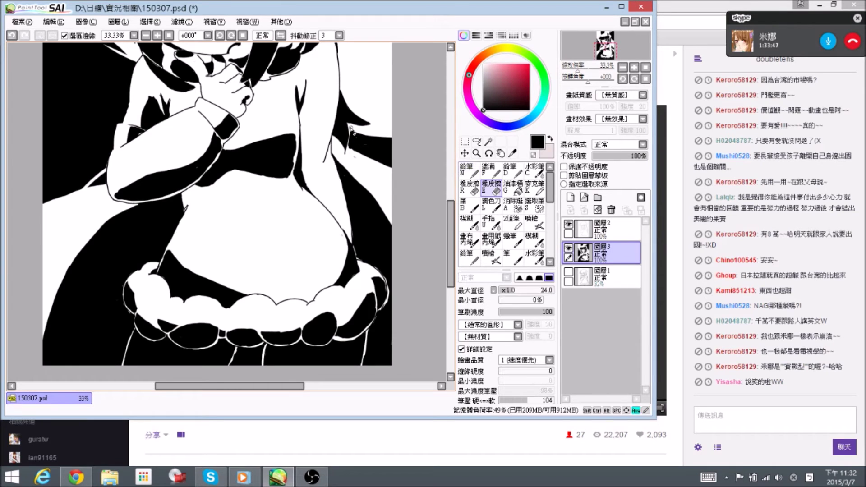
key("n")
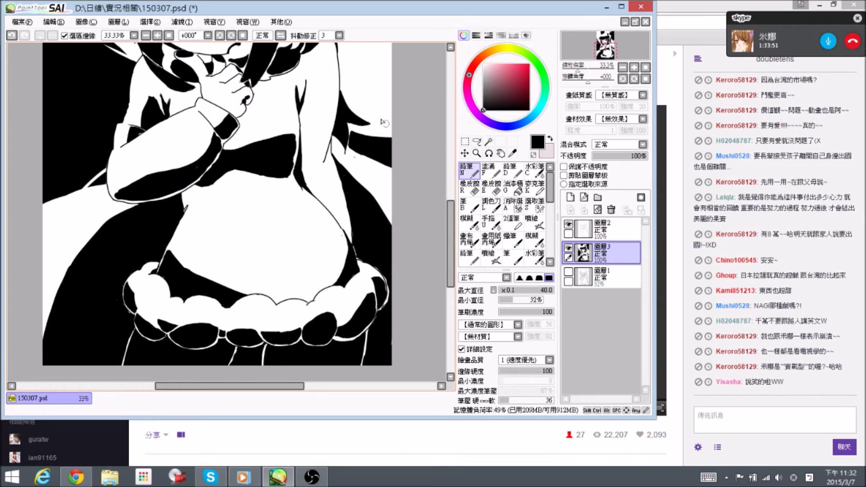
scroll(304, 64, "up", 3)
key("ctrl+minus")
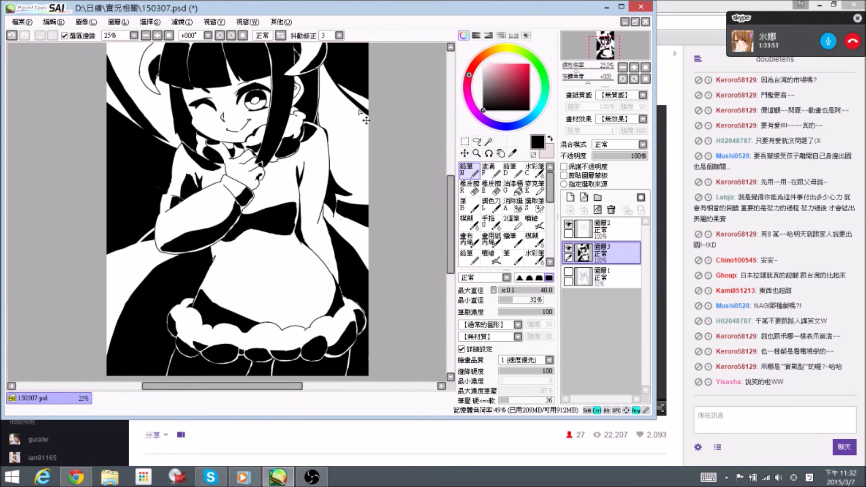
left_click_drag(329, 119, 333, 159)
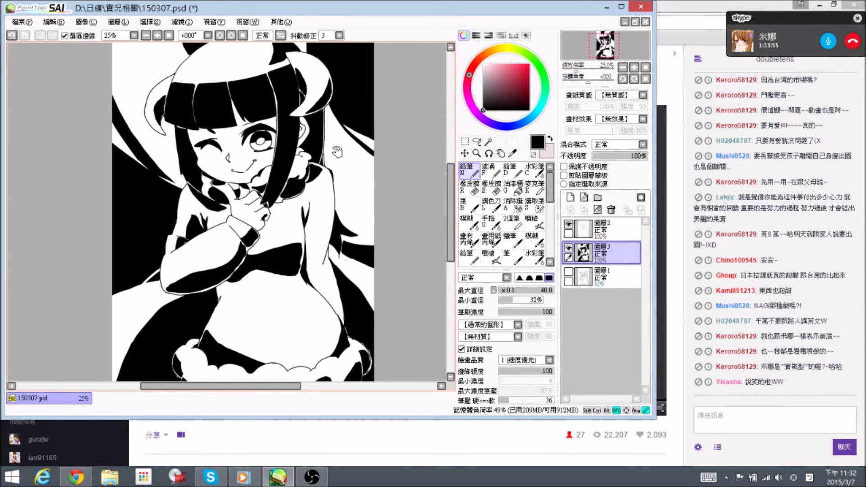
left_click_drag(379, 141, 348, 173)
key("ctrl+s")
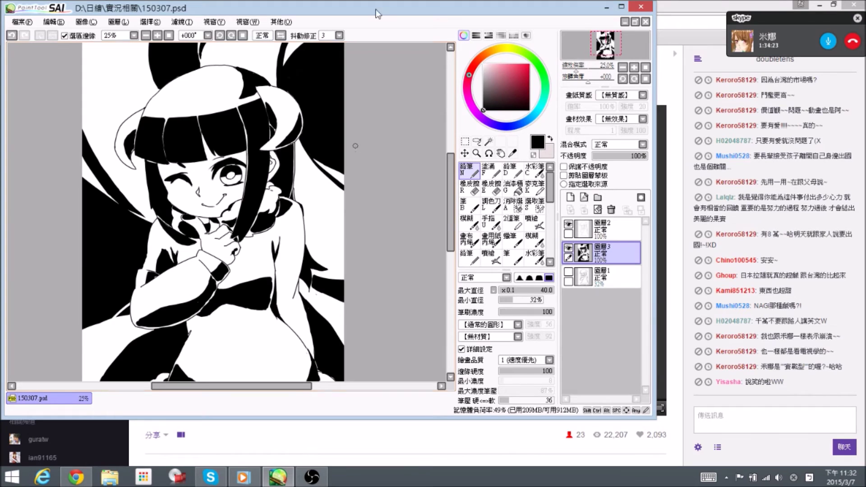
left_click_drag(322, 122, 336, 137)
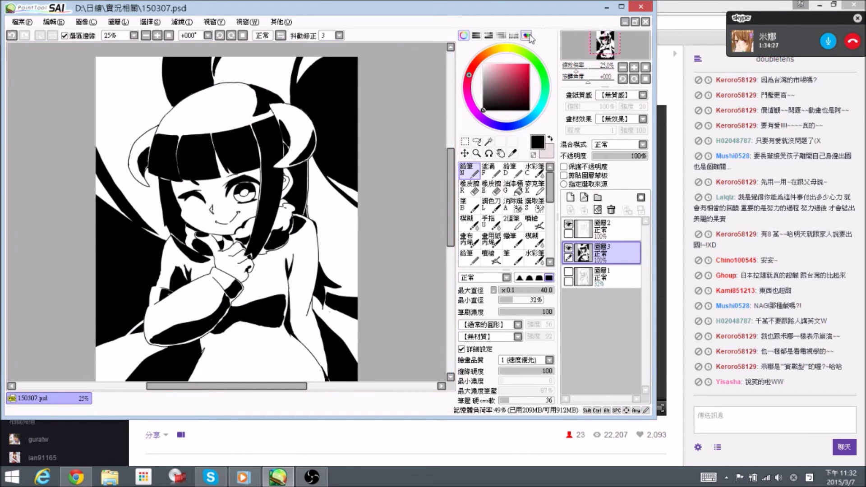
key("ctrl+s")
left_click_drag(244, 164, 224, 39)
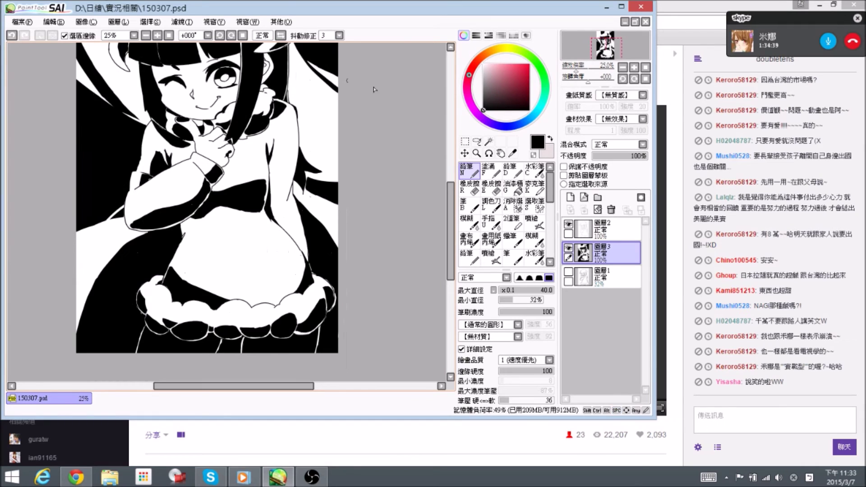
Look over the inked figure from the skirt frill up to the head and horns
left_click_drag(373, 90, 348, 48)
left_click_drag(136, 232, 182, 196)
left_click_drag(208, 161, 189, 192)
left_click_drag(405, 210, 407, 275)
left_click(267, 87, "ctrl+alt")
left_click(242, 36)
left_click_drag(360, 105, 408, 194)
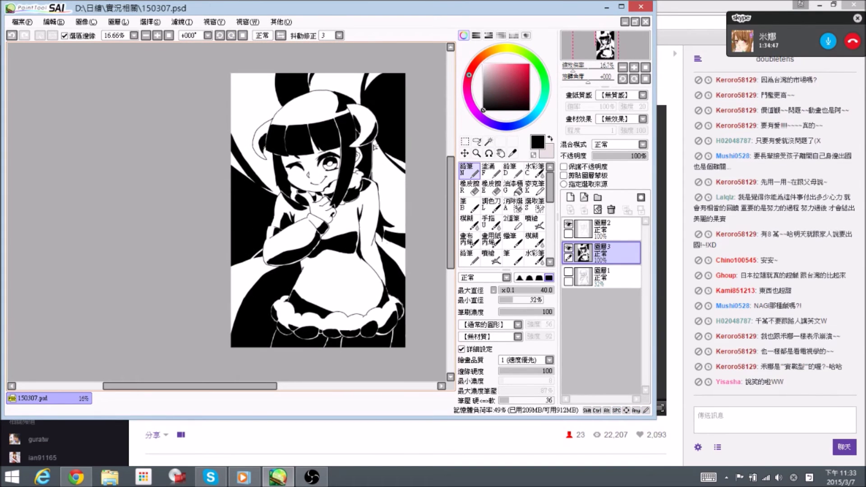
scroll(373, 156, "up", 2)
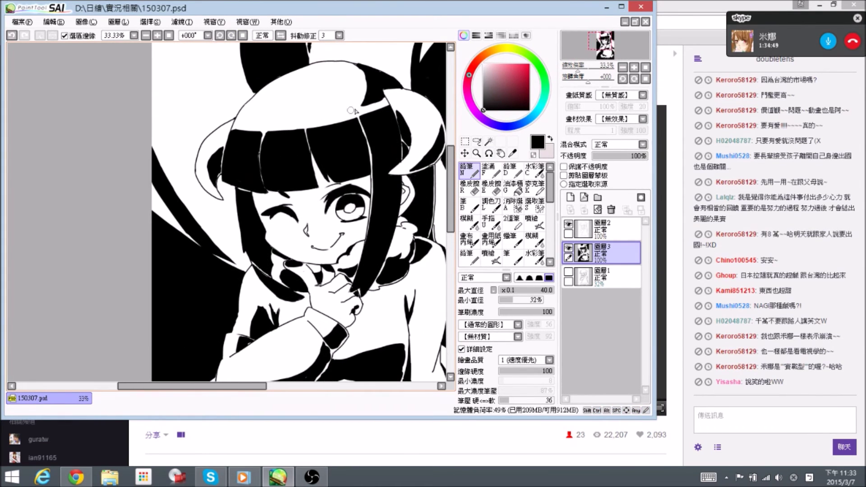
Refine the black hair patch on the crown above the white band with small Pencil and eraser strokes
left_click_drag(341, 112, 388, 141)
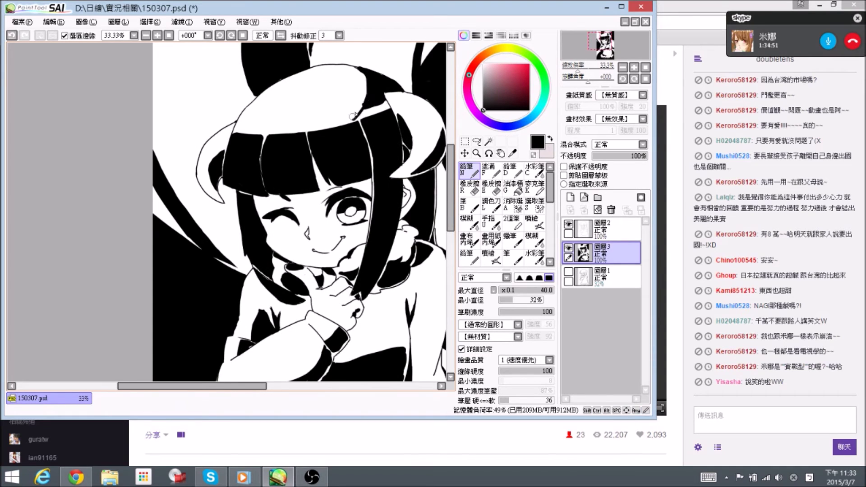
key("e")
mouse_move(352, 110)
left_mouse_down()
mouse_move(356, 121)
mouse_move(362, 115)
mouse_move(351, 125)
mouse_move(388, 100)
mouse_move(359, 114)
left_mouse_up()
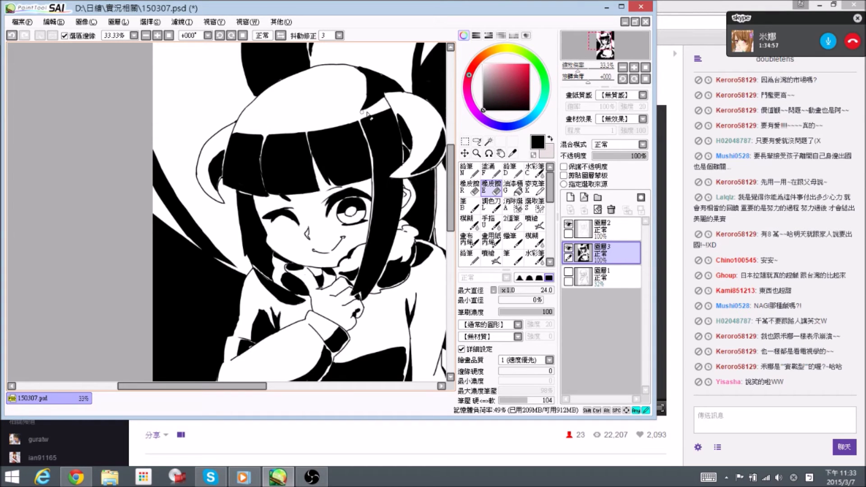
key("n")
key("space")
mouse_move(248, 118)
left_mouse_down()
mouse_move(264, 131)
mouse_move(252, 129)
mouse_move(258, 118)
mouse_move(252, 129)
mouse_move(266, 108)
mouse_move(267, 130)
mouse_move(255, 129)
mouse_move(263, 130)
mouse_move(236, 166)
left_mouse_up()
key("e")
key("n")
Outline a curved background strand from the canvas's upper edge down to the left horn with the Pencil, correcting it with the eraser
left_click_drag(341, 139, 274, 109)
left_click_drag(167, 113, 205, 168)
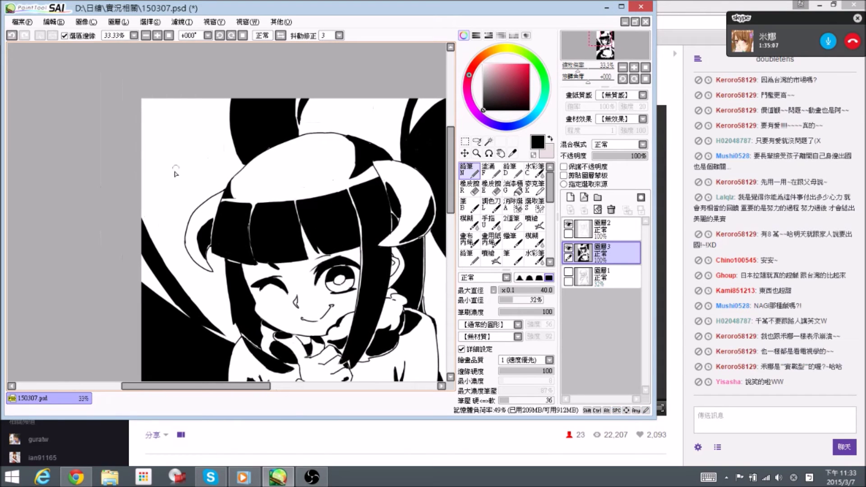
left_click_drag(230, 110, 238, 129)
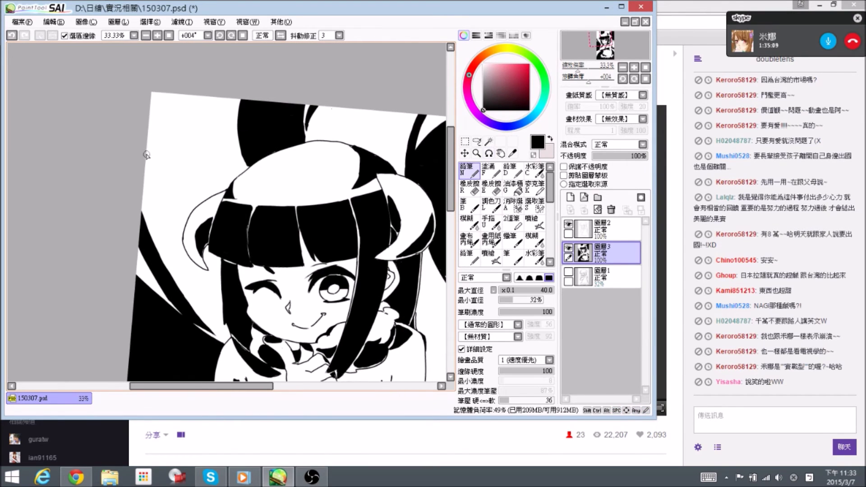
mouse_move(145, 126)
left_mouse_down()
mouse_move(180, 240)
mouse_move(189, 208)
mouse_move(184, 223)
mouse_move(209, 196)
mouse_move(187, 88)
left_mouse_up()
key("e")
mouse_move(170, 222)
left_mouse_down()
mouse_move(181, 243)
mouse_move(165, 216)
mouse_move(181, 242)
mouse_move(171, 203)
mouse_move(181, 233)
left_mouse_up()
key("n")
left_click_drag(167, 202, 176, 220)
mouse_move(152, 172)
left_mouse_down()
mouse_move(144, 127)
mouse_move(177, 224)
left_mouse_up()
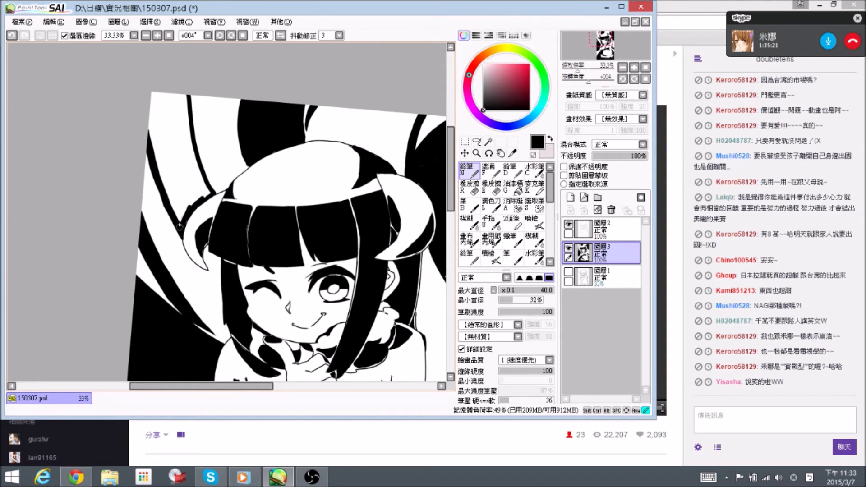
Fill the outlined strand beside the left horn with black, touch up the hair around that horn, and save the drawing
left_click(513, 187)
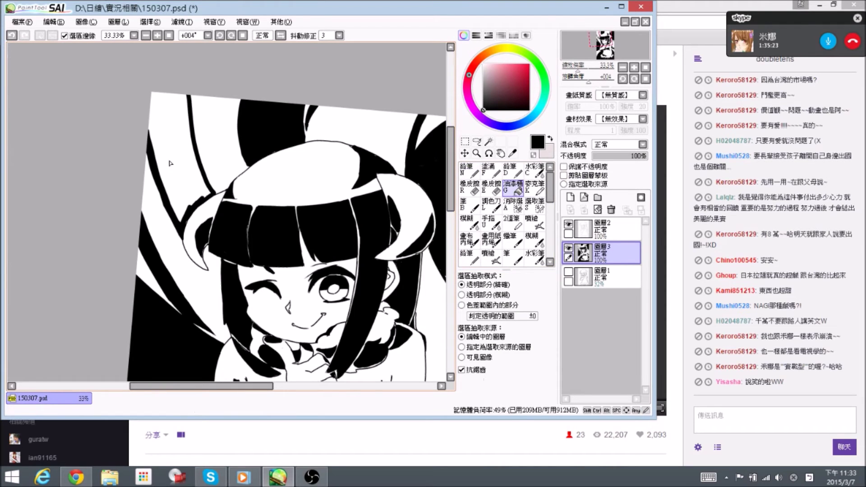
left_click(180, 178)
left_click(470, 171)
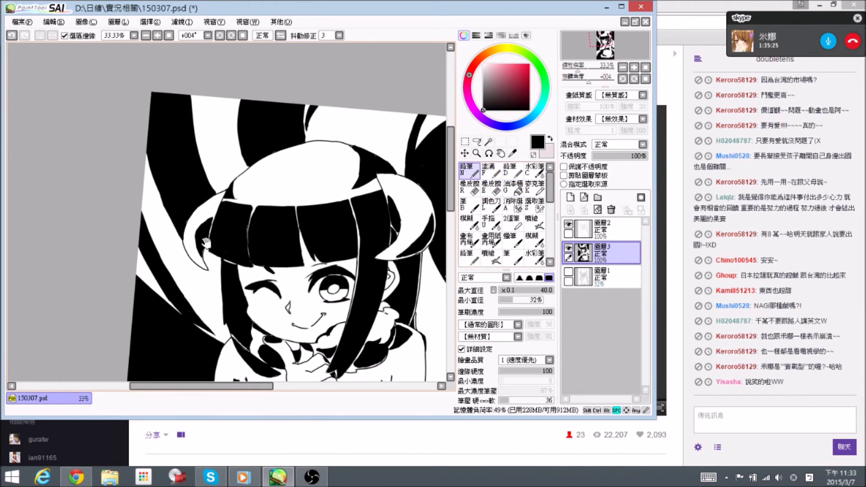
scroll(190, 207, "down", 1)
key("e")
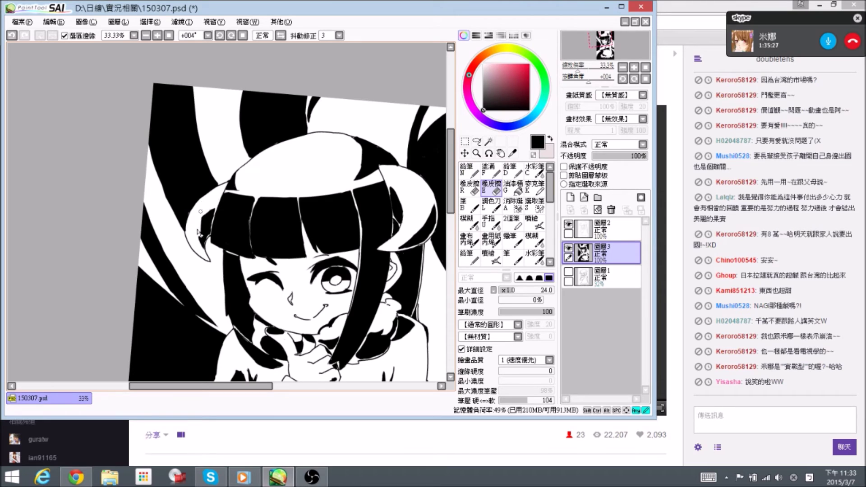
key("n")
key("e")
key("n")
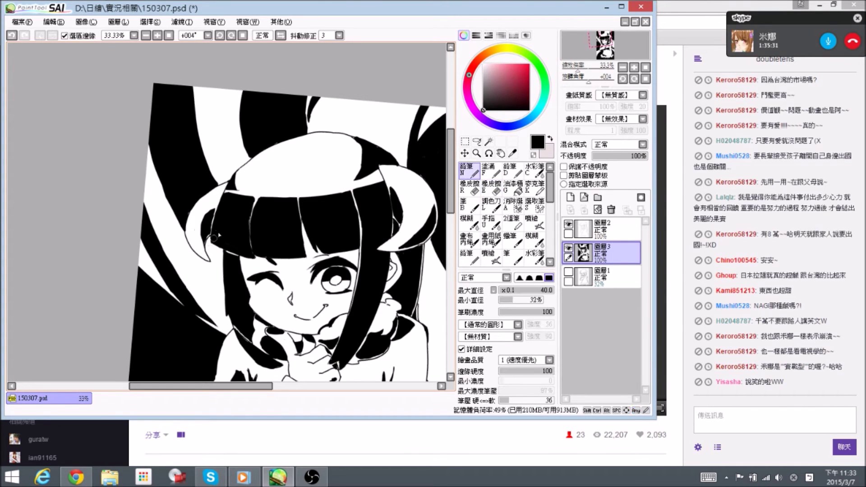
key("ctrl+s")
Reshape the left edge of the black strand above the crown with eraser and Pencil strokes
left_click_drag(221, 192, 223, 195)
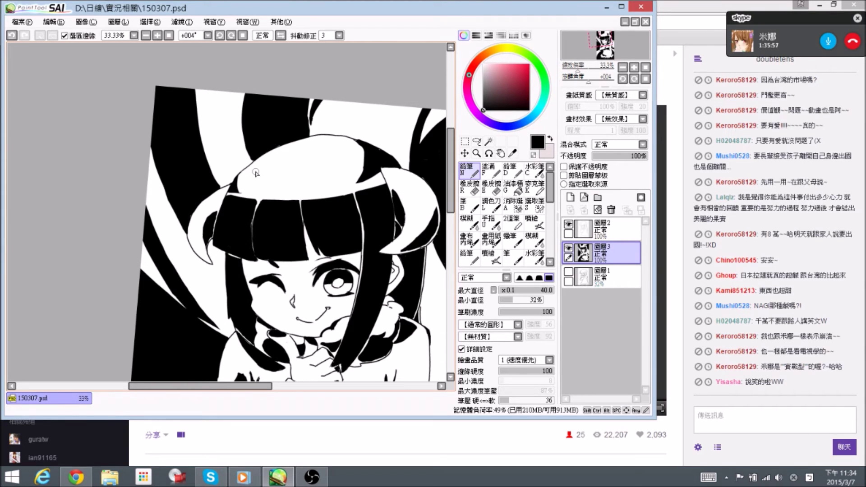
key("space")
left_click_drag(259, 149, 251, 143)
key("e")
mouse_move(240, 86)
left_mouse_down()
mouse_move(246, 136)
mouse_move(242, 100)
left_mouse_up()
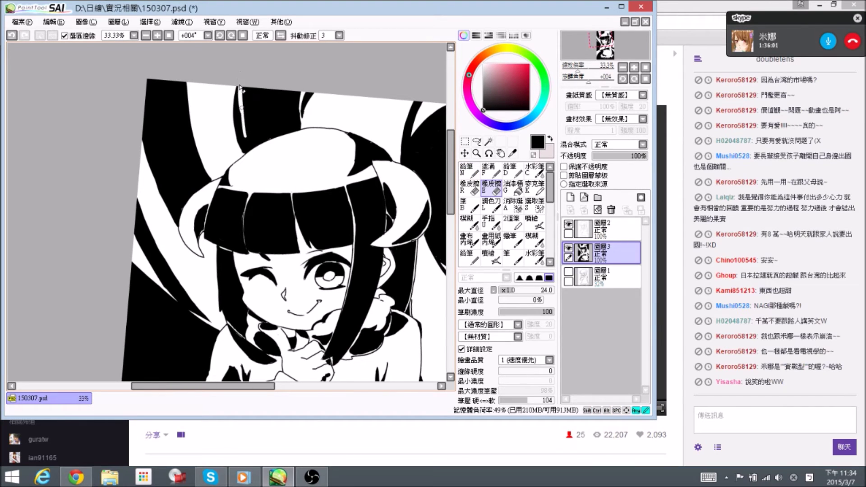
key("n")
left_click_drag(239, 129, 237, 98)
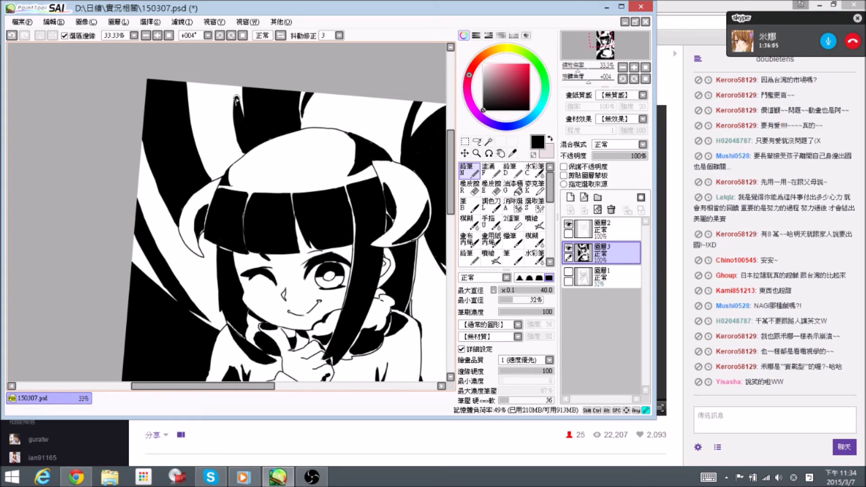
key("e")
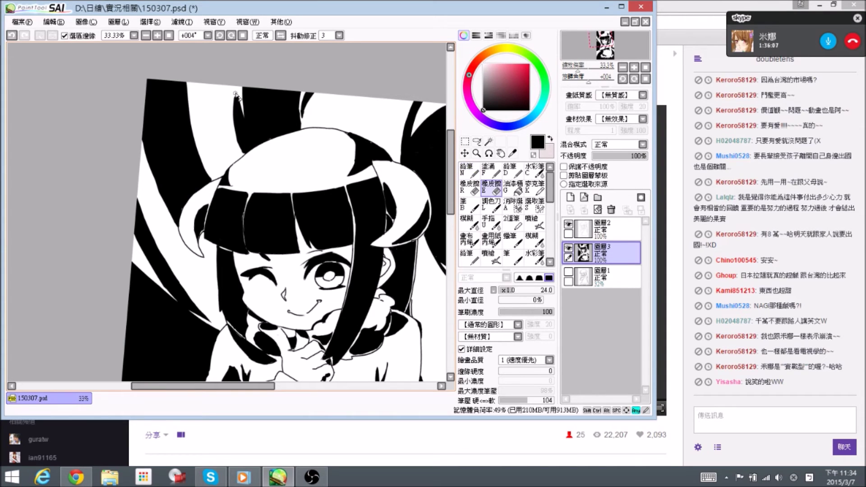
left_click_drag(231, 127, 339, 143)
Examine the figure in a rotated view and upright from the face down to the skirt frill
left_click_drag(189, 246, 198, 166)
left_click_drag(370, 167, 328, 86)
left_click_drag(336, 241, 387, 176)
key("ctrl+minus")
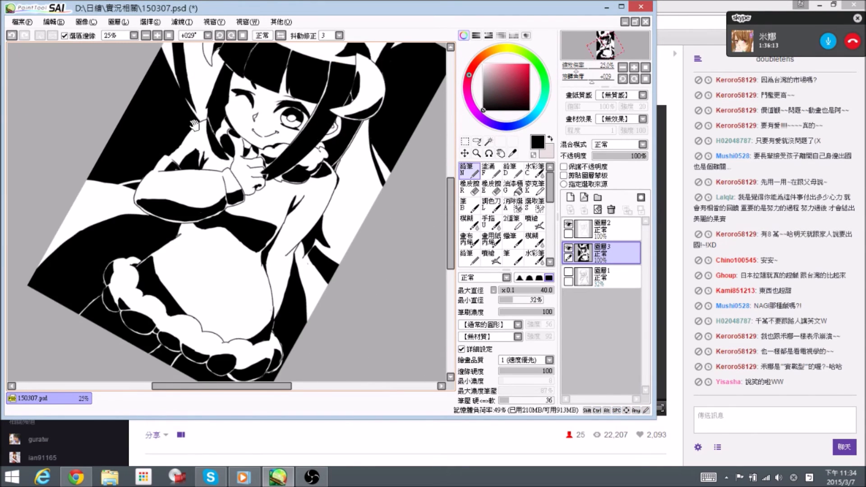
left_click_drag(195, 125, 239, 181)
left_click_drag(294, 168, 264, 141)
left_click_drag(315, 226, 287, 165)
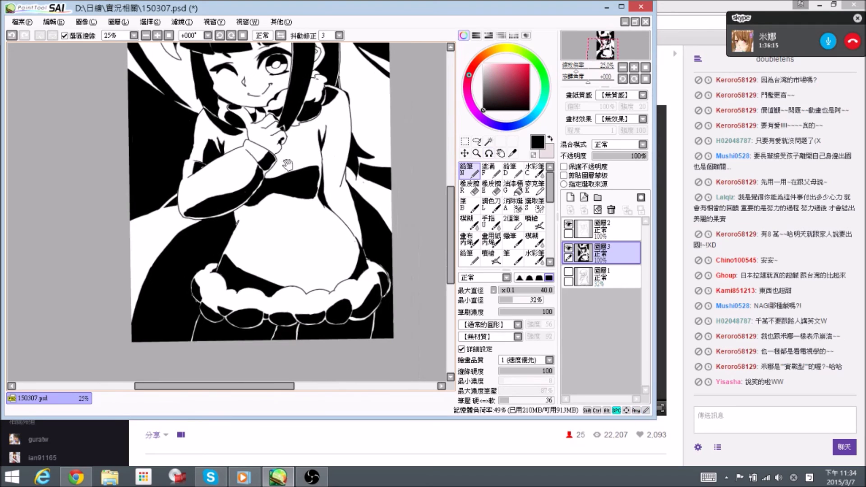
scroll(316, 228, "down", 2)
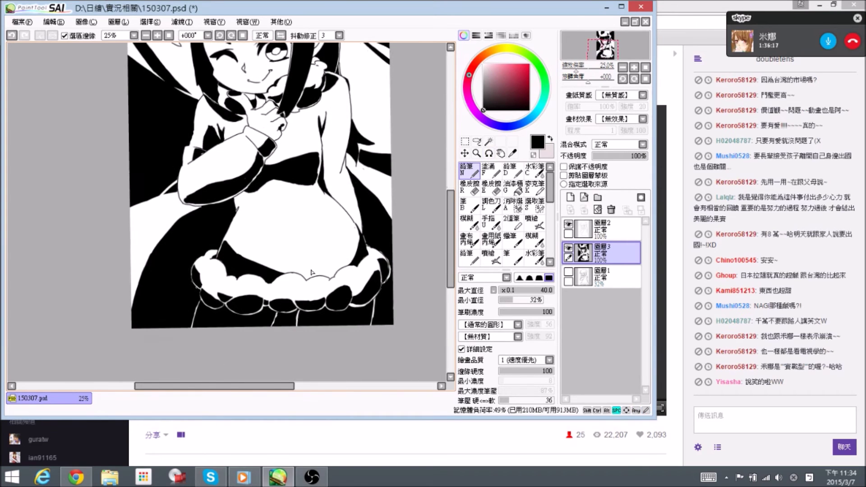
scroll(311, 272, "up", 1)
scroll(307, 271, "down", 1)
Refine the black skirt edge along the scalloped top of the white frill with short Pencil and eraser strokes
mouse_move(306, 270)
left_mouse_down()
mouse_move(318, 272)
mouse_move(298, 269)
mouse_move(305, 276)
mouse_move(296, 264)
mouse_move(316, 269)
left_mouse_up()
key("e")
key("n")
key("e")
key("n")
mouse_move(315, 201)
left_mouse_down()
mouse_move(258, 219)
mouse_move(272, 234)
left_mouse_up()
left_click_drag(333, 276, 338, 275)
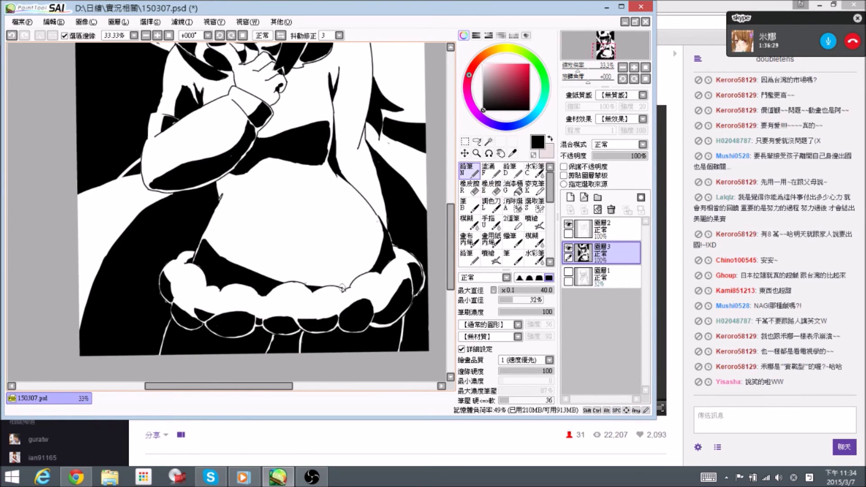
Clean up the skirt edge near the frill's right end with the eraser and save the drawing
key("e")
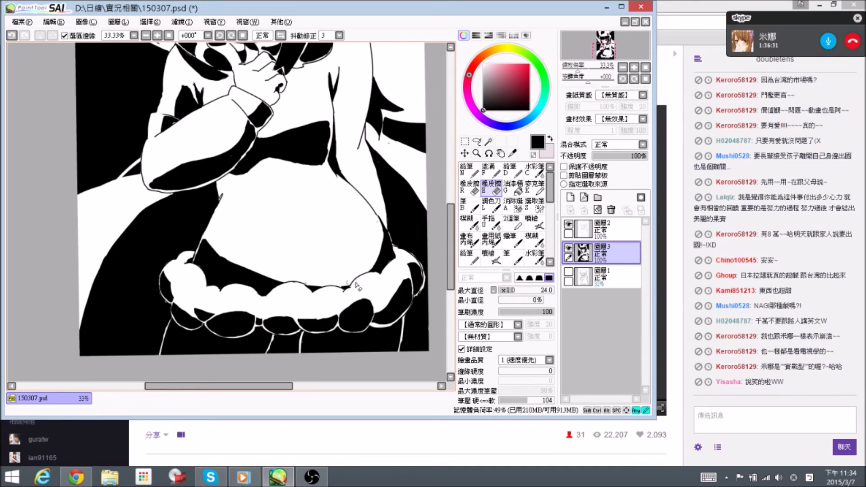
mouse_move(414, 227)
left_mouse_down()
mouse_move(390, 238)
mouse_move(351, 292)
mouse_move(359, 254)
left_mouse_up()
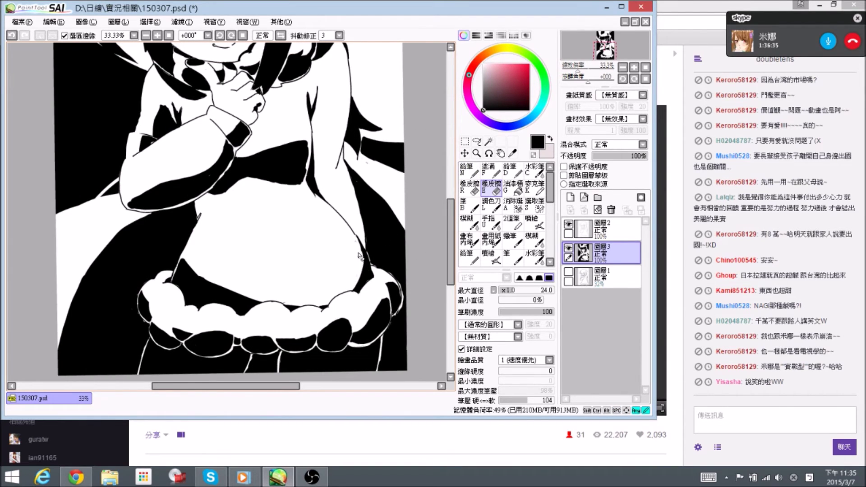
key("n")
key("ctrl")
key("ctrl+s")
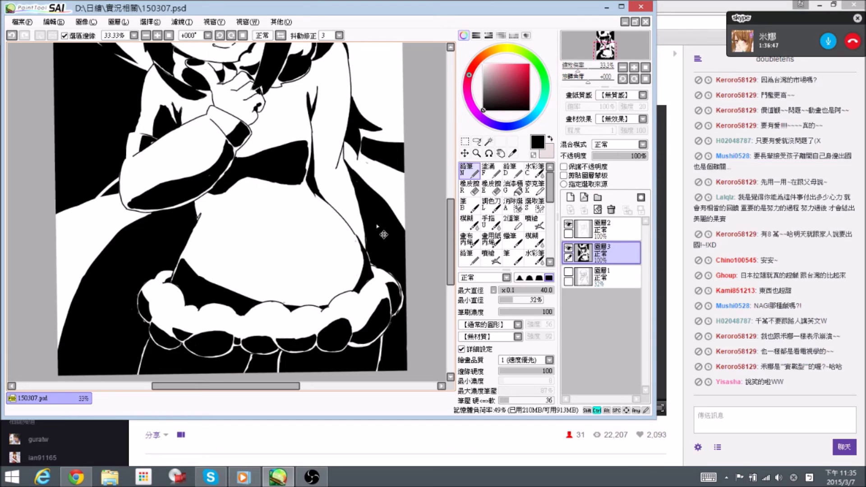
key("ctrl+s")
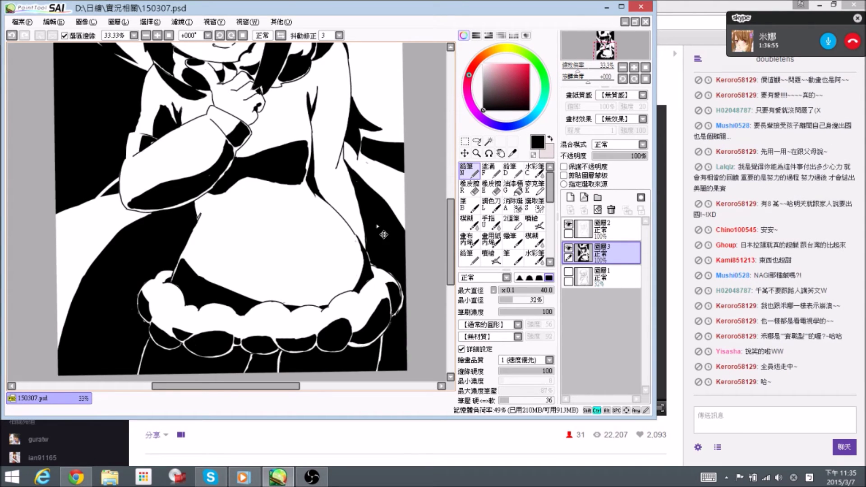
key("ctrl+s")
Ink a black contour from the raised fist down to the sleeve cuff with the size 40 Pencil
scroll(192, 133, "up", 3)
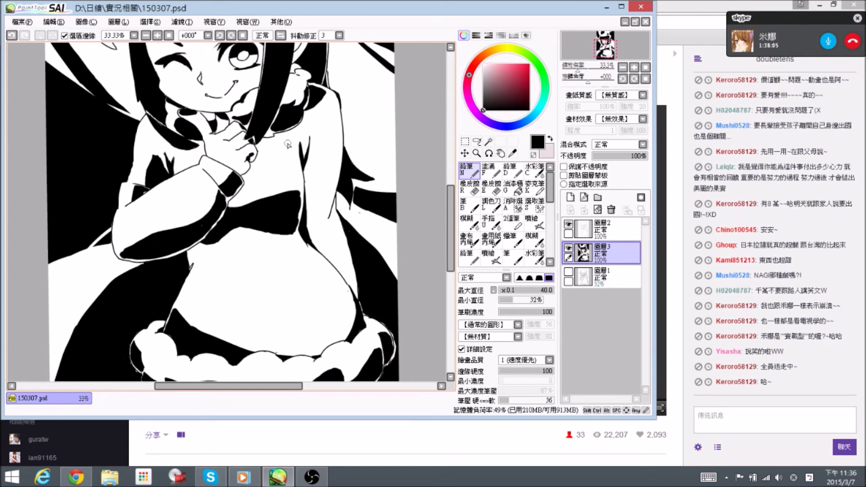
scroll(224, 152, "up", 1)
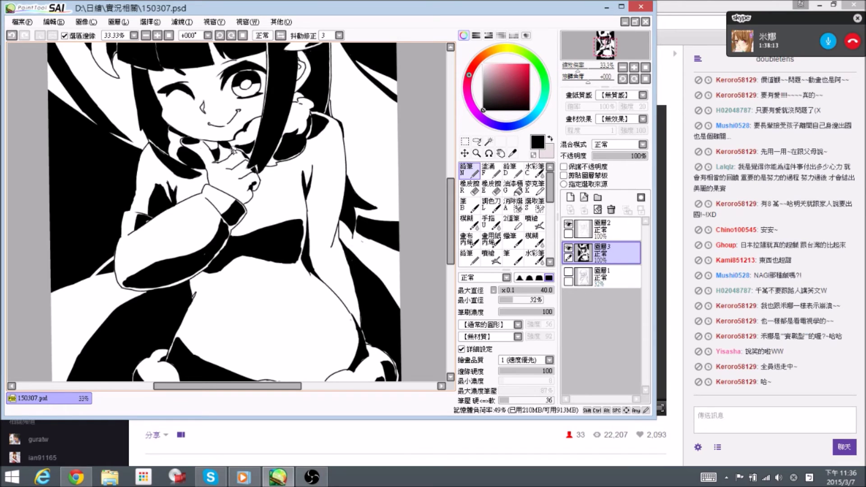
key("space")
left_click_drag(210, 98, 222, 120)
left_click_drag(372, 135, 347, 119)
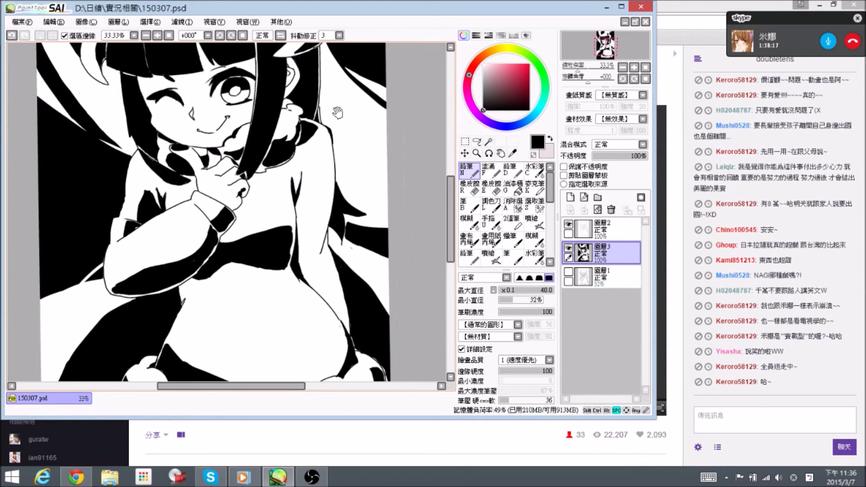
scroll(320, 143, "down", 1)
key("bracketright")
key("bracketright")
key("bracketright")
mouse_move(275, 208)
left_mouse_down()
mouse_move(314, 194)
mouse_move(312, 166)
mouse_move(301, 190)
left_mouse_up()
scroll(315, 194, "up", 1)
key("bracketleft")
key("bracketleft")
key("bracketleft")
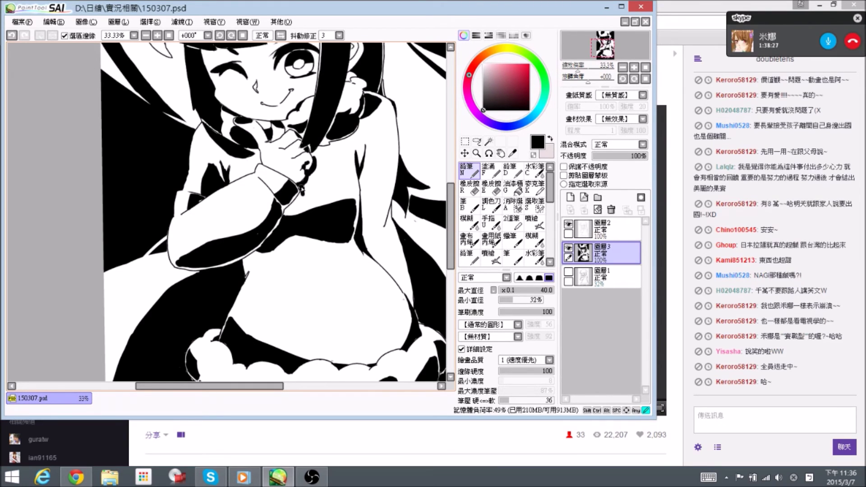
Shape the black clothing area between the fist, cuff and chest band with alternating eraser and Pencil strokes
key("e")
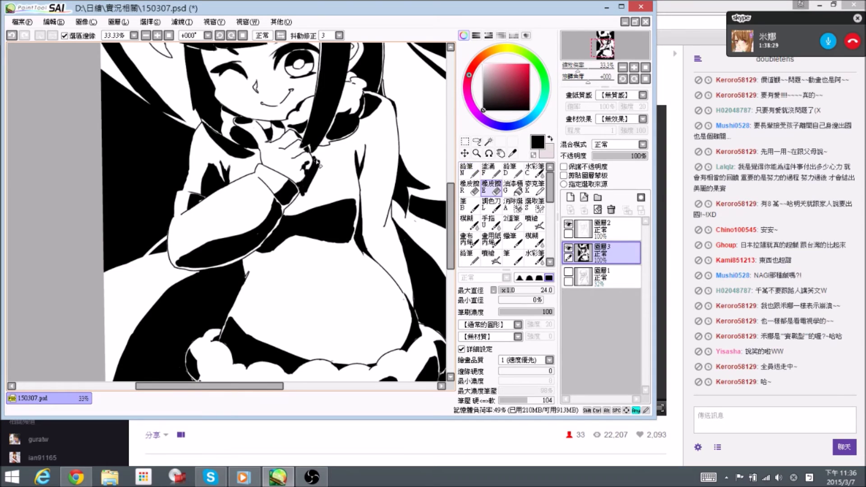
left_click_drag(320, 159, 308, 171)
key("n")
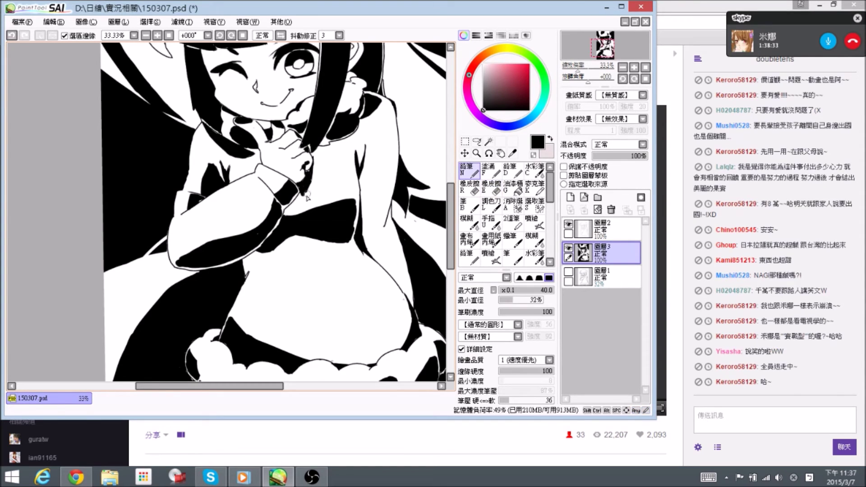
left_click_drag(304, 190, 285, 212)
key("e")
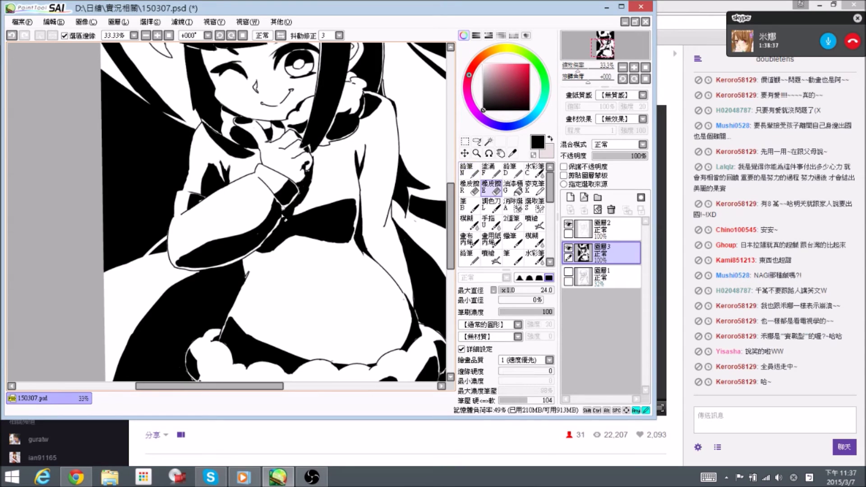
key("n")
mouse_move(296, 217)
left_mouse_down()
mouse_move(313, 184)
mouse_move(303, 208)
left_mouse_up()
key("e")
mouse_move(318, 177)
left_mouse_down()
mouse_move(301, 216)
mouse_move(318, 192)
left_mouse_up()
key("n")
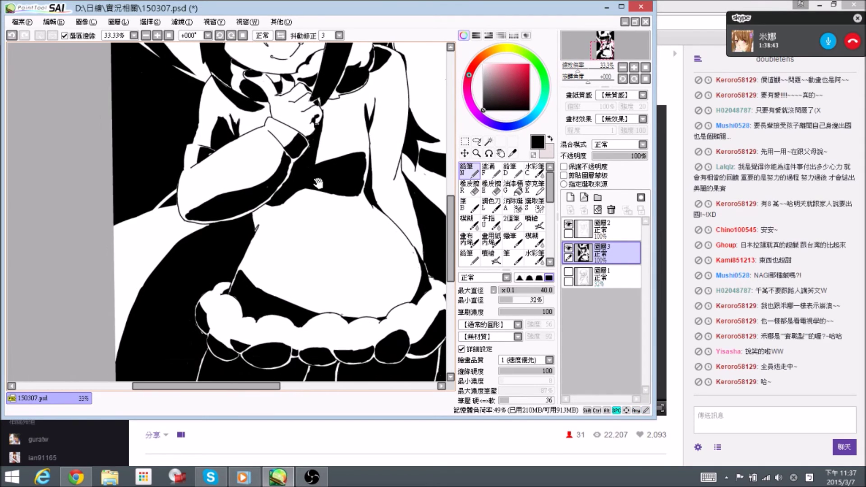
Enlarge the Pencil to size 70 and paint black from below the forearm down the left side of the belly
scroll(283, 183, "down", 1)
key("]")
key("]")
key("]")
mouse_move(302, 189)
left_mouse_down()
mouse_move(277, 230)
mouse_move(297, 185)
mouse_move(275, 222)
mouse_move(263, 207)
mouse_move(255, 244)
mouse_move(284, 226)
mouse_move(276, 233)
mouse_move(305, 193)
mouse_move(288, 227)
mouse_move(264, 247)
mouse_move(283, 235)
mouse_move(311, 186)
mouse_move(257, 259)
left_mouse_up()
scroll(293, 207, "up", 1)
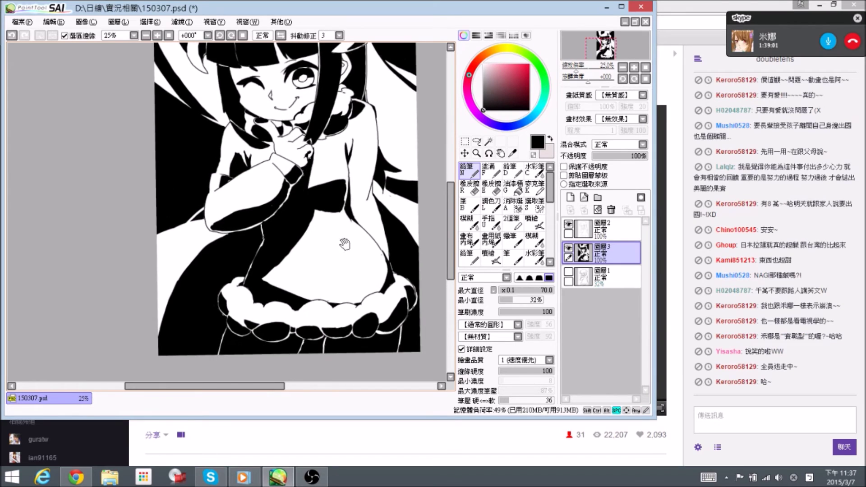
Outline a pointed shape rising from the skirt edge onto the belly with the size 70 Pencil and fill it with black
left_click_drag(381, 240, 364, 196)
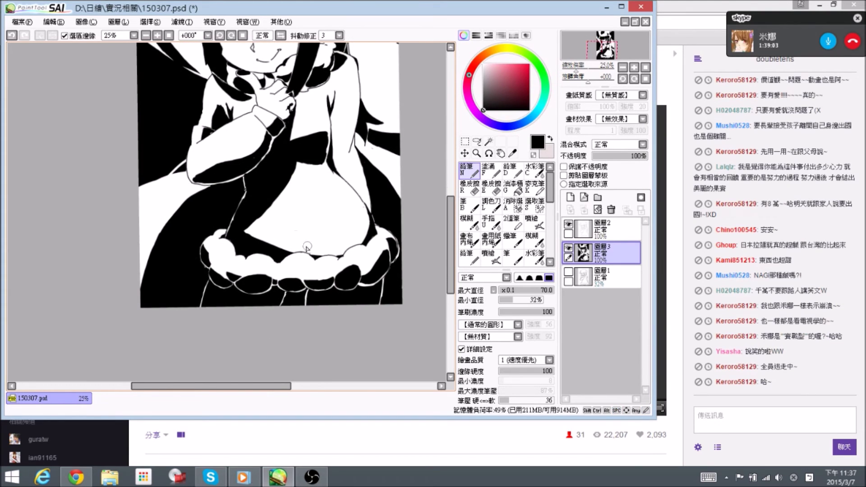
mouse_move(306, 252)
left_mouse_down()
mouse_move(340, 228)
mouse_move(338, 255)
mouse_move(303, 251)
left_mouse_up()
key("e")
key("n")
key("e")
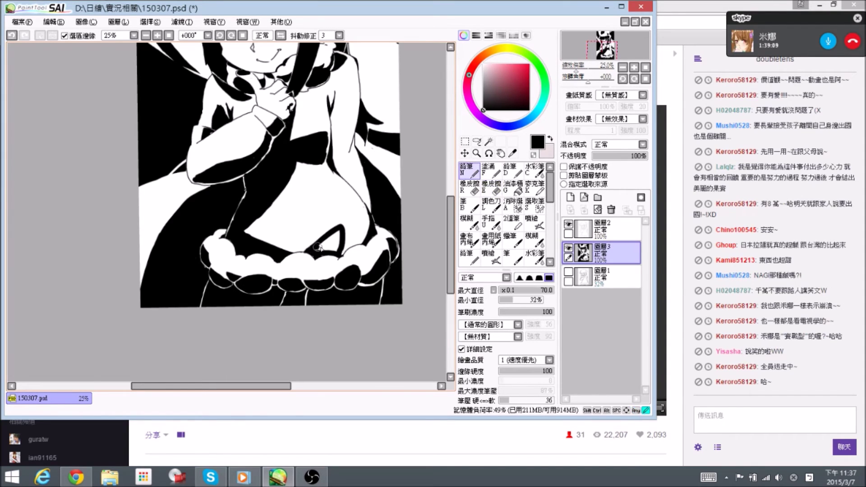
key("g")
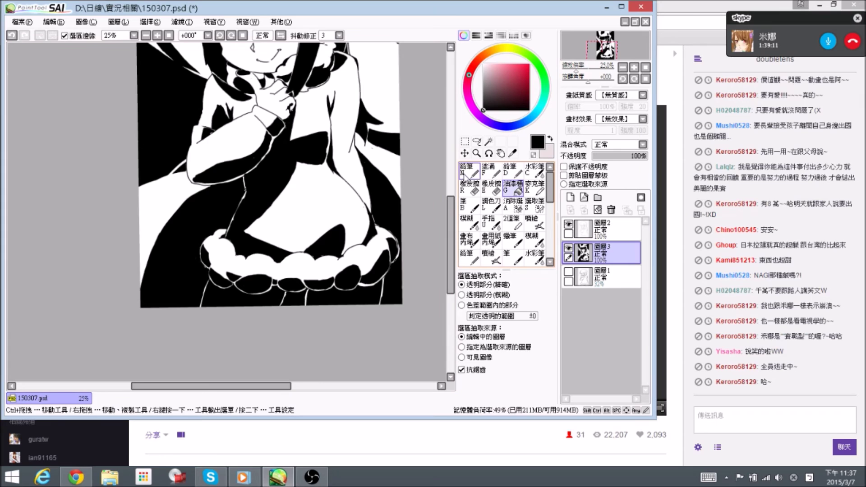
Retouch the pointed black shape and the contour between the forearm and belly with alternating Pencil and eraser strokes, and save the file
left_click(469, 171)
mouse_move(351, 206)
left_mouse_down()
mouse_move(360, 220)
mouse_move(354, 270)
mouse_move(336, 242)
mouse_move(350, 273)
left_mouse_up()
key("e")
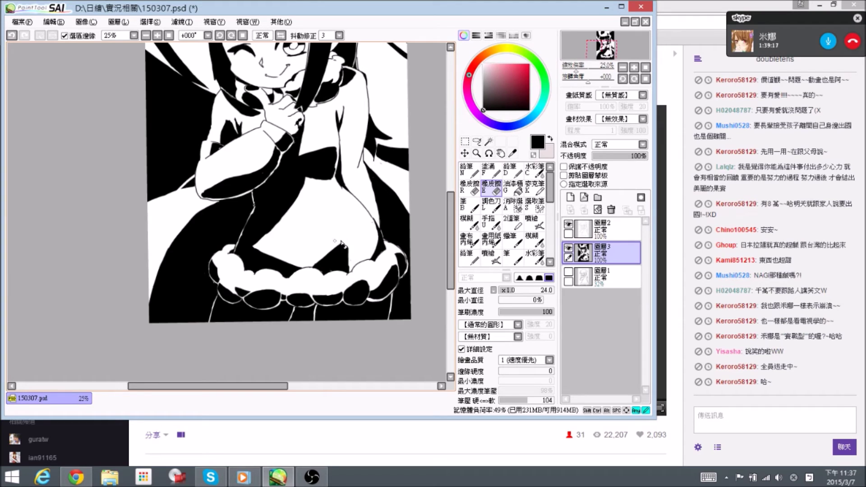
key("n")
mouse_move(256, 217)
left_mouse_down()
mouse_move(267, 222)
mouse_move(260, 240)
mouse_move(265, 223)
left_mouse_up()
key("e")
mouse_move(266, 223)
left_mouse_down()
mouse_move(258, 247)
mouse_move(269, 213)
mouse_move(265, 239)
mouse_move(255, 253)
mouse_move(256, 234)
mouse_move(249, 251)
mouse_move(263, 235)
left_mouse_up()
key("n")
key("e")
key("n")
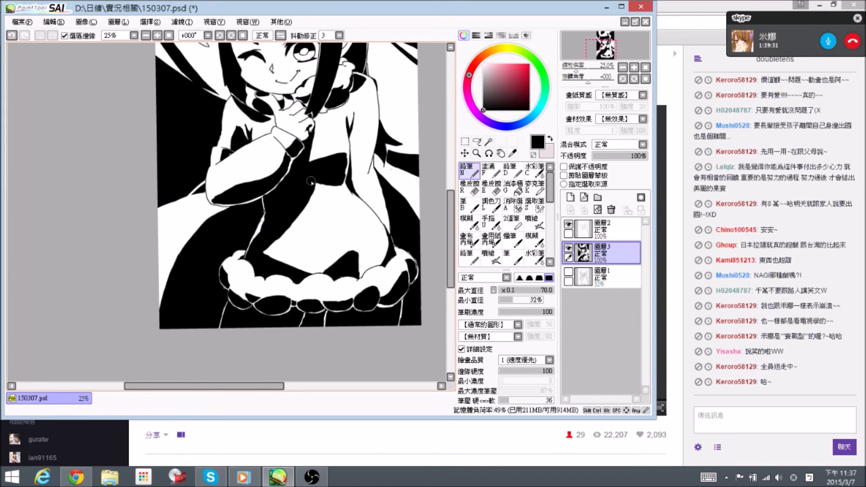
key("ctrl+s")
key("ctrl")
key("ctrl")
key("ctrl")
Refine the chest band's lower corner and the contour beside the hanging arm with the eraser and Pencil, and save the drawing
left_click_drag(336, 200, 332, 207)
key("e")
left_click_drag(343, 177, 345, 188)
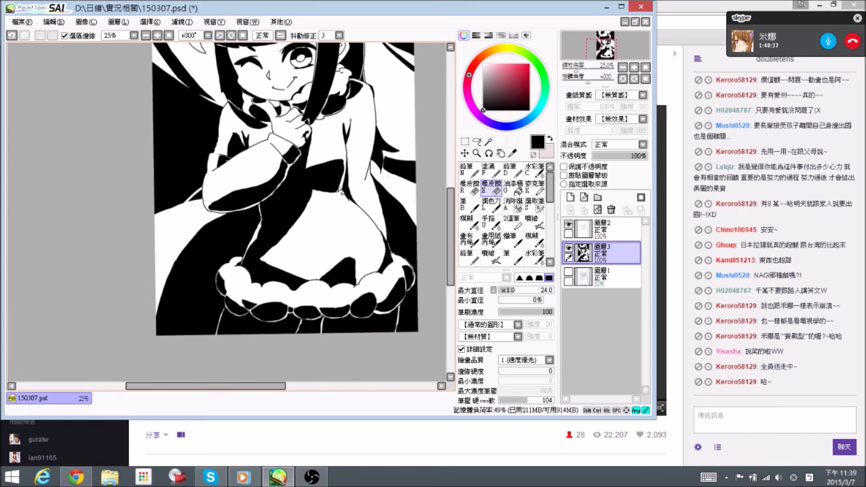
key("n")
left_click_drag(366, 144, 371, 197)
left_click_drag(359, 239, 339, 220)
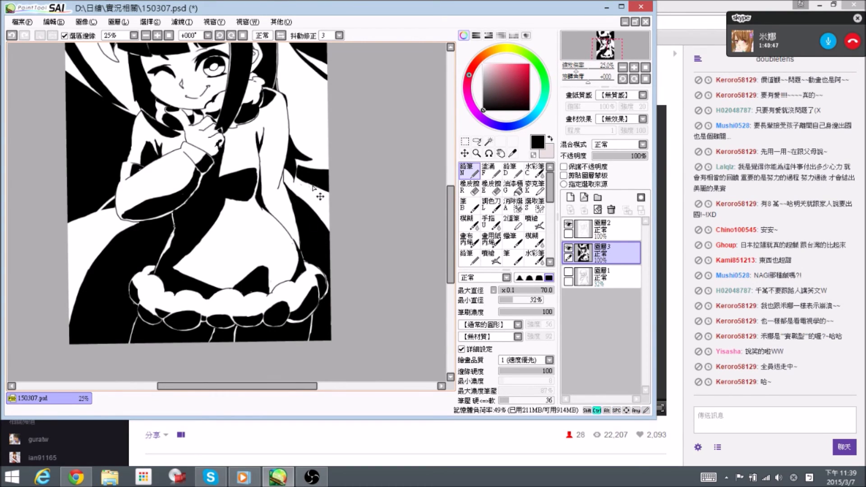
key("ctrl+s")
Mirror the canvas view, reset its rotation, and retouch the black hair edge on the crown above the horn
left_click(280, 35)
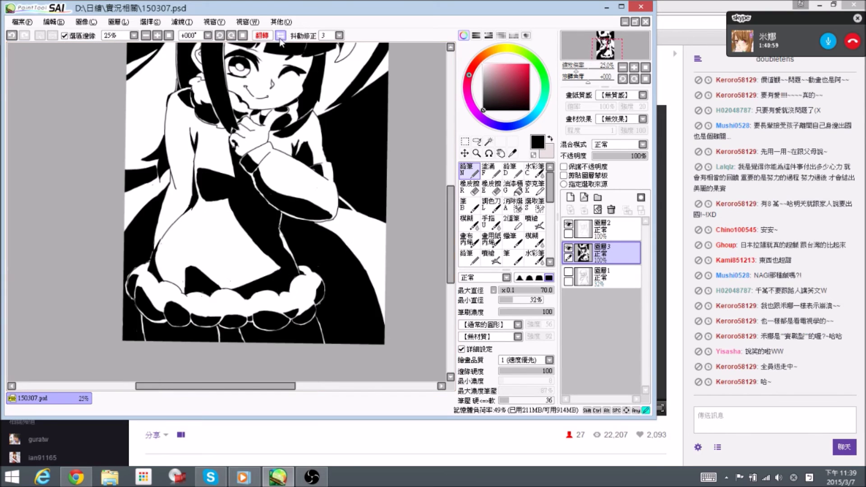
left_click(243, 37)
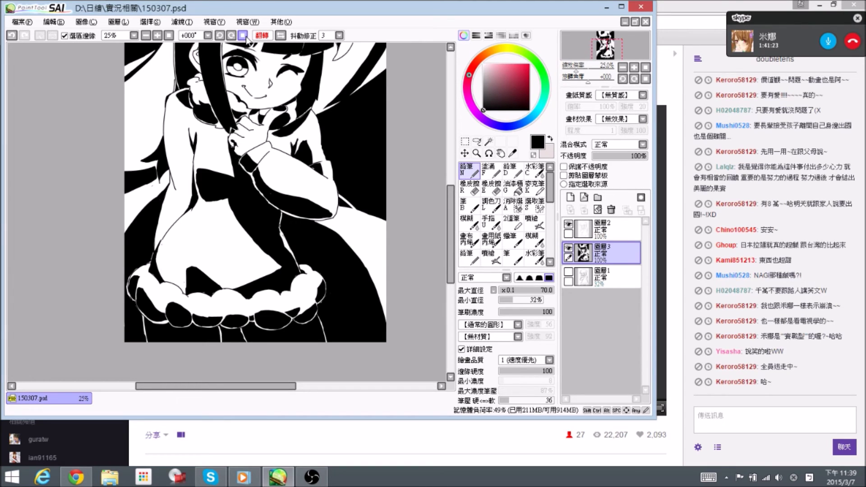
left_click_drag(324, 127, 380, 126)
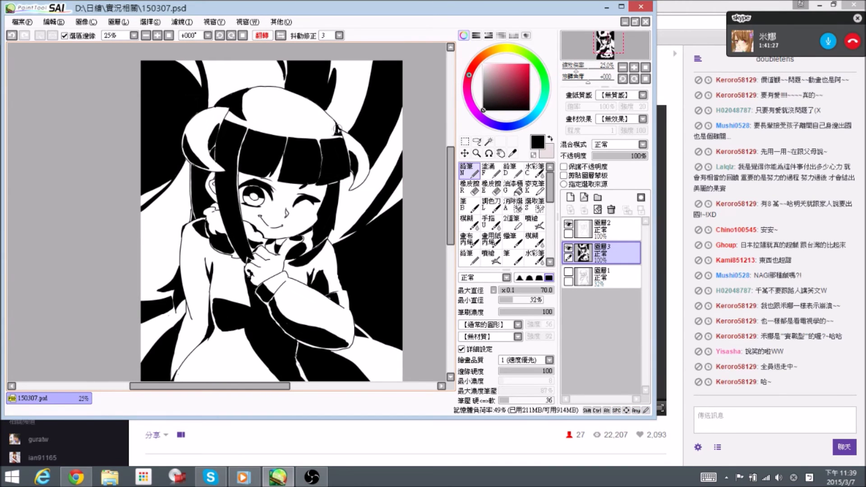
left_click_drag(326, 111, 336, 127)
key("e")
key("n")
key("e")
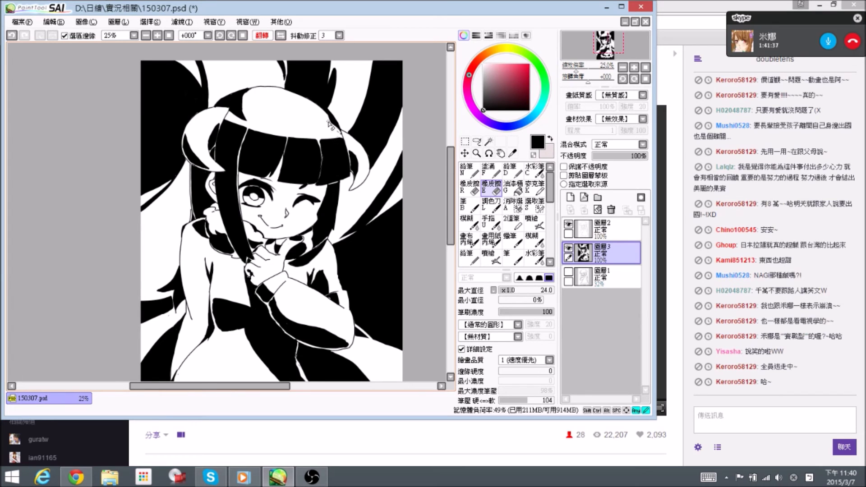
key("n")
Touch up the black hair tips beside the hanging arm with the Pencil and eraser, and restore the unmirrored view
left_click_drag(287, 106, 323, 103)
left_click_drag(434, 152, 392, 121)
left_click_drag(354, 179, 356, 163)
left_click_drag(306, 127, 324, 112)
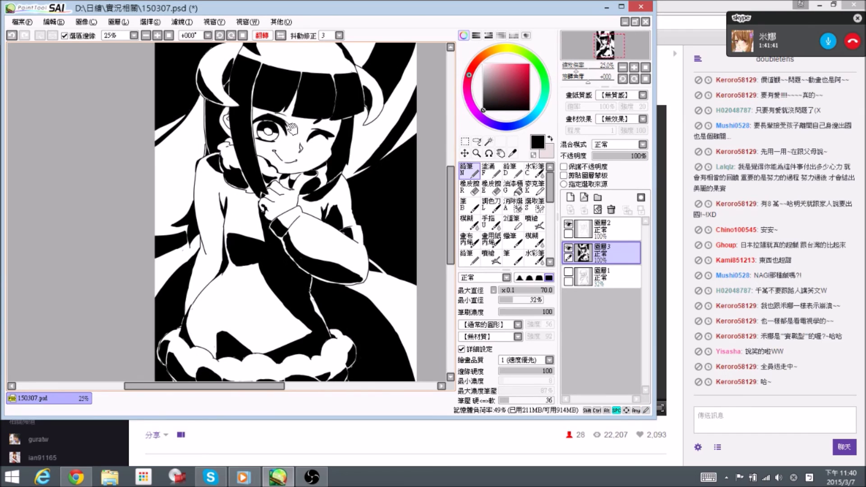
left_click_drag(206, 157, 248, 150)
left_click_drag(387, 180, 355, 116)
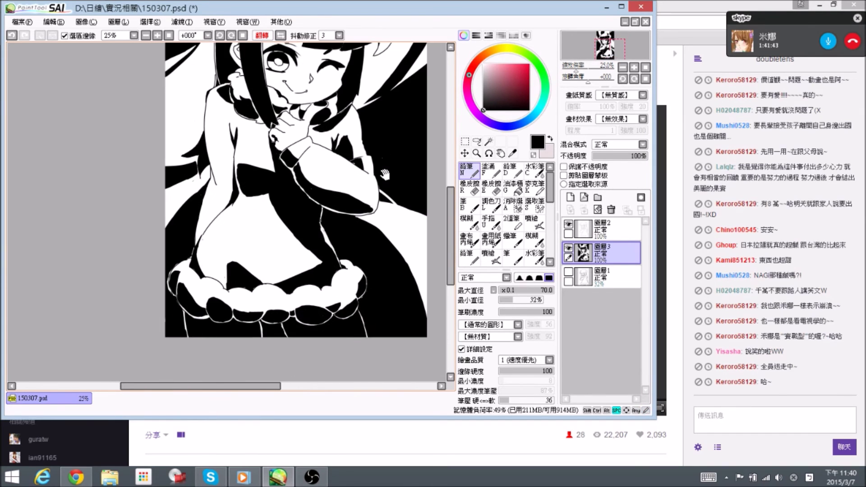
left_click_drag(406, 214, 399, 176)
left_click_drag(184, 172, 216, 196)
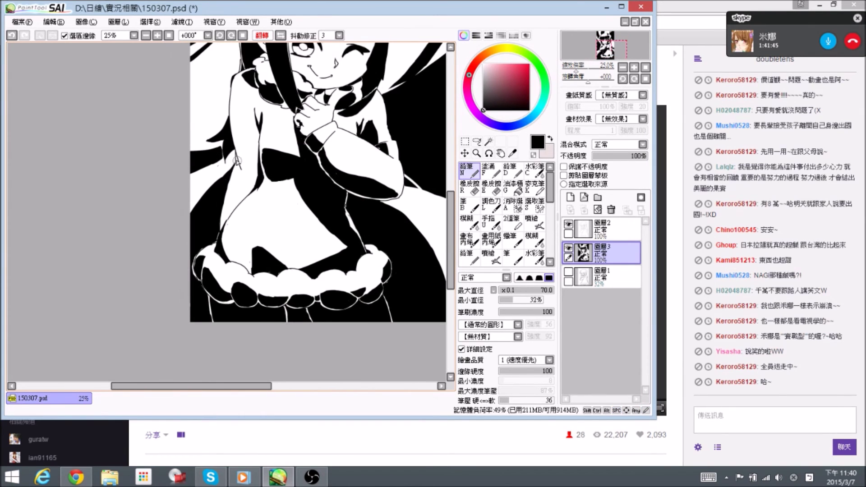
mouse_move(233, 164)
left_mouse_down()
mouse_move(235, 148)
mouse_move(232, 166)
left_mouse_up()
key("e")
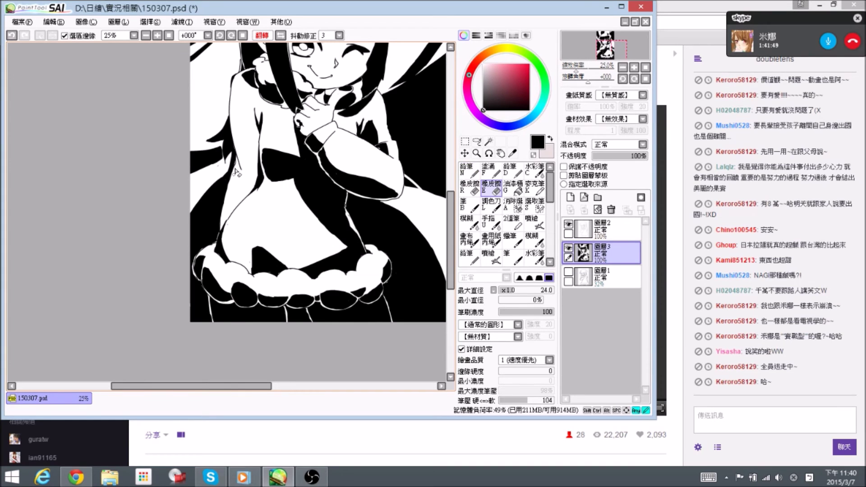
key("n")
left_click_drag(253, 57, 272, 142)
left_click_drag(352, 105, 303, 137)
left_click_drag(284, 60, 294, 94)
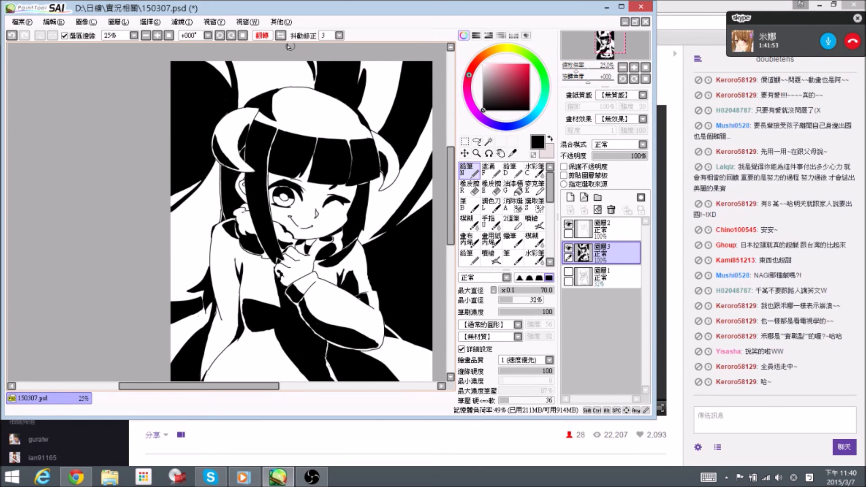
left_click(260, 34)
Clean up the black strands and head outline around the horn on the winking-eye side with the eraser and Pencil, and save
left_click_drag(271, 142, 343, 183)
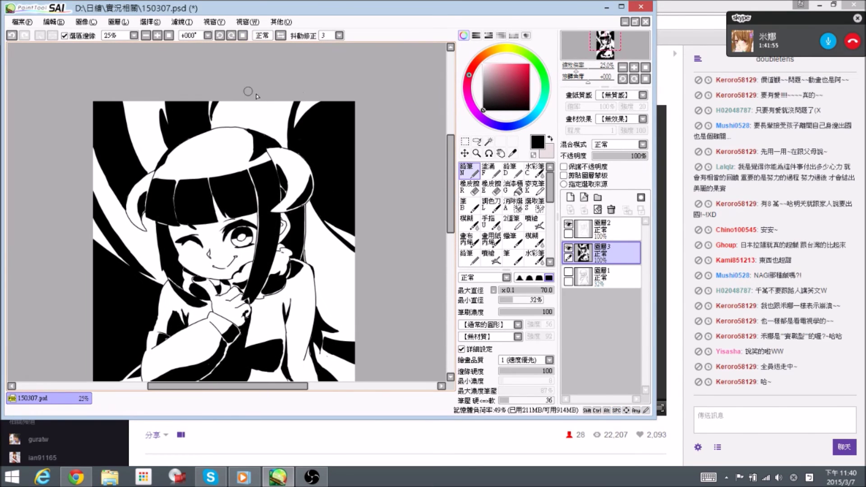
left_click_drag(149, 140, 180, 140)
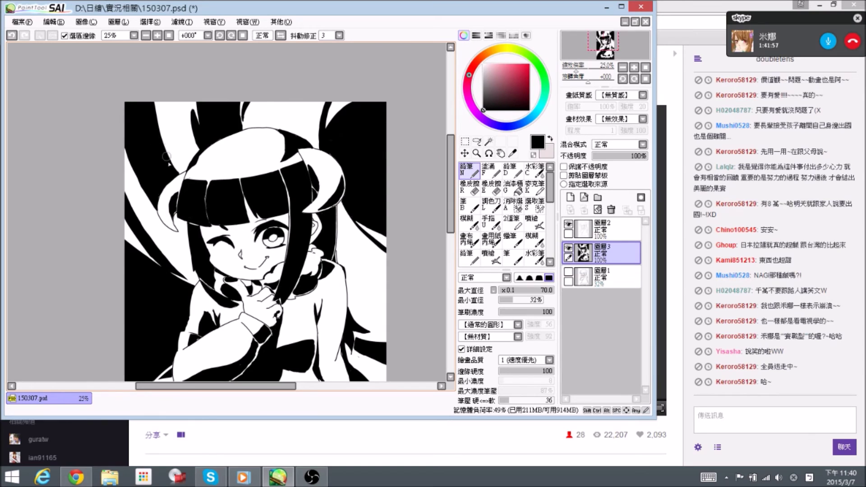
key("e")
left_click_drag(161, 158, 178, 185)
key("n")
key("e")
key("n")
key("e")
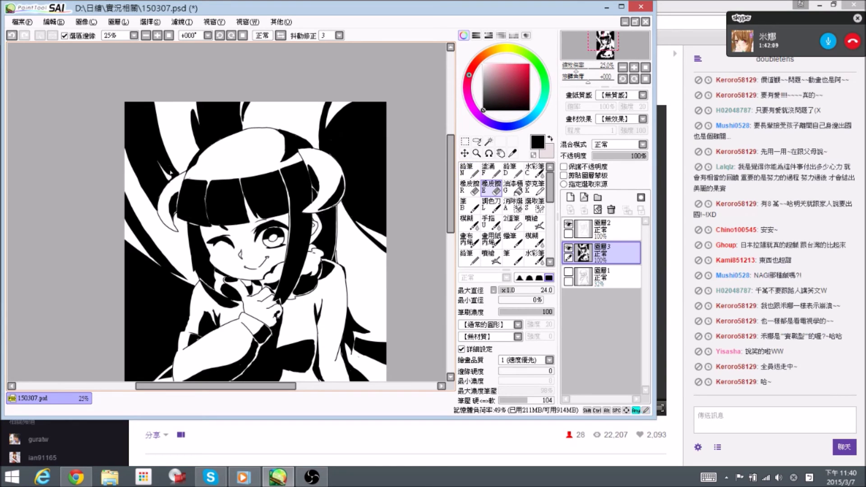
key("n")
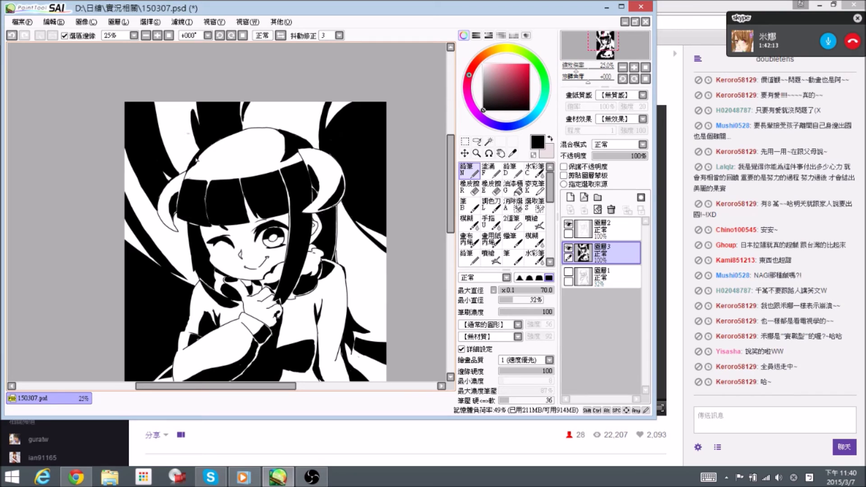
key("e")
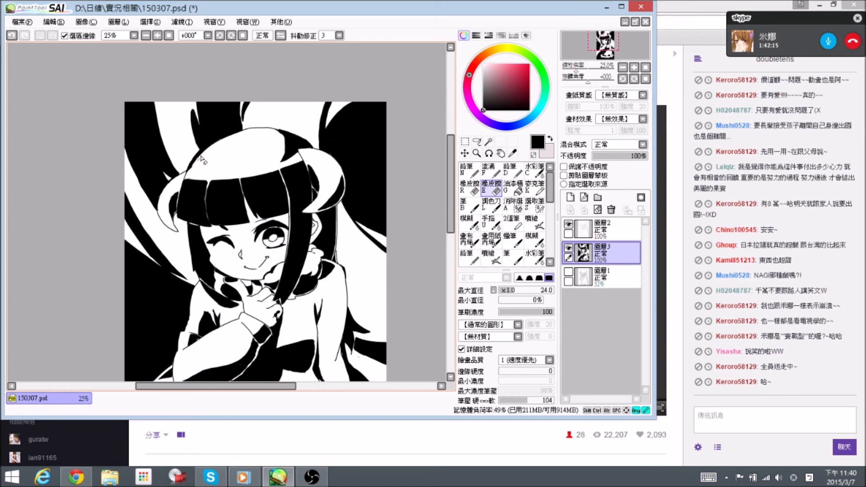
key("n")
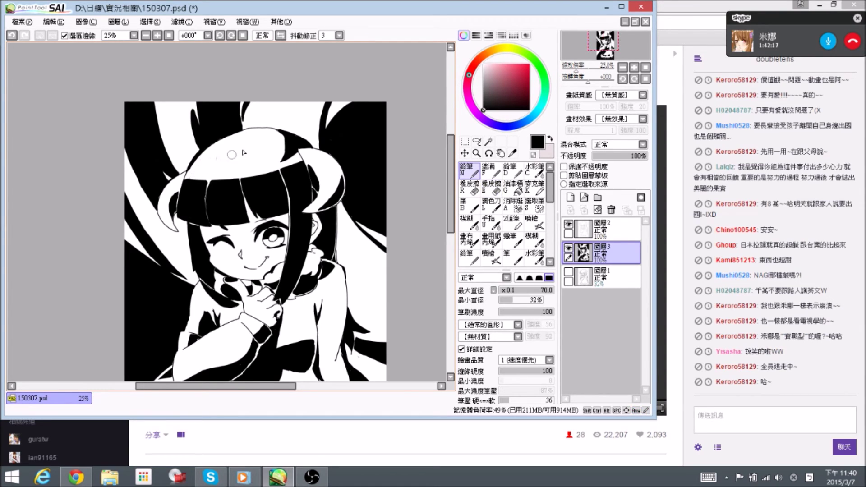
key("ctrl+s")
Smooth the black outline over the crown of the head with the Pencil and eraser, and save the file
scroll(258, 142, "up", 1)
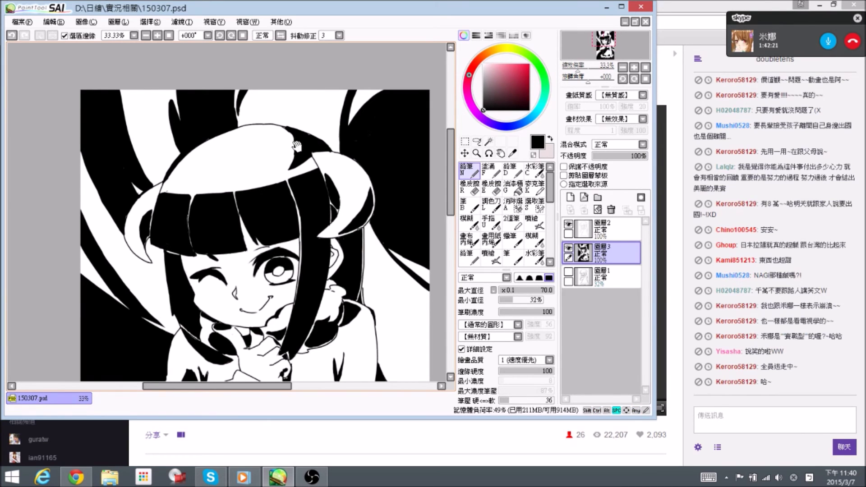
left_click_drag(299, 141, 297, 137)
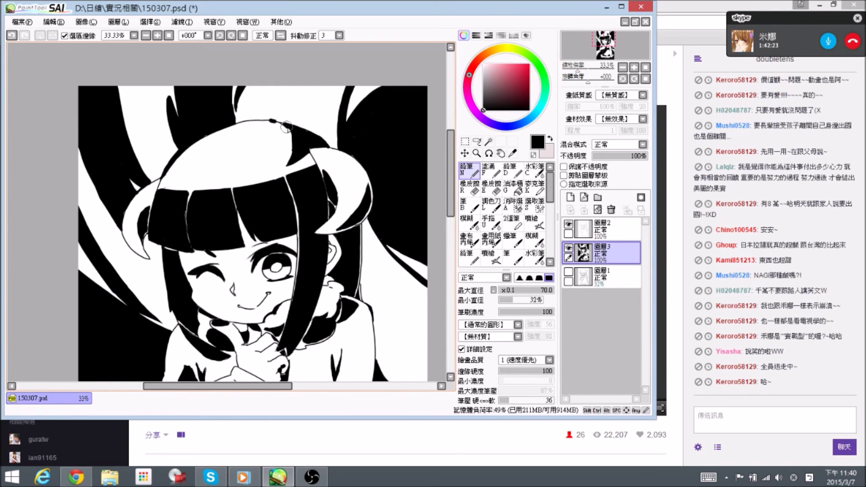
key("e")
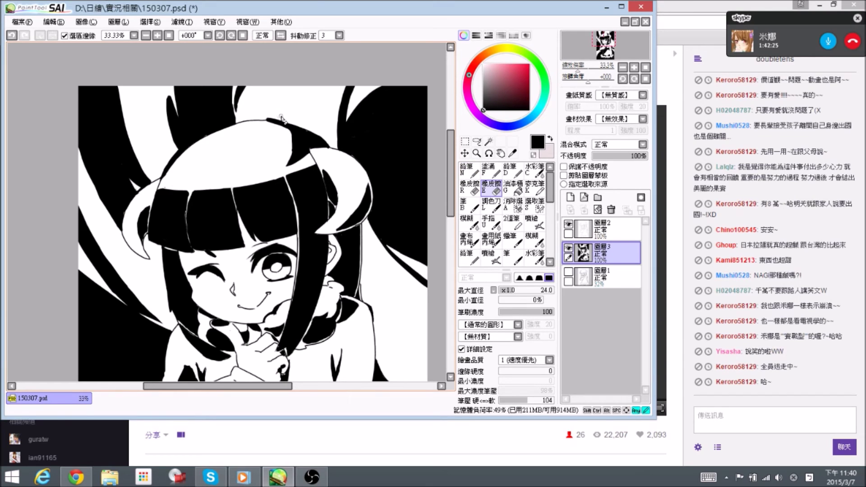
key("n")
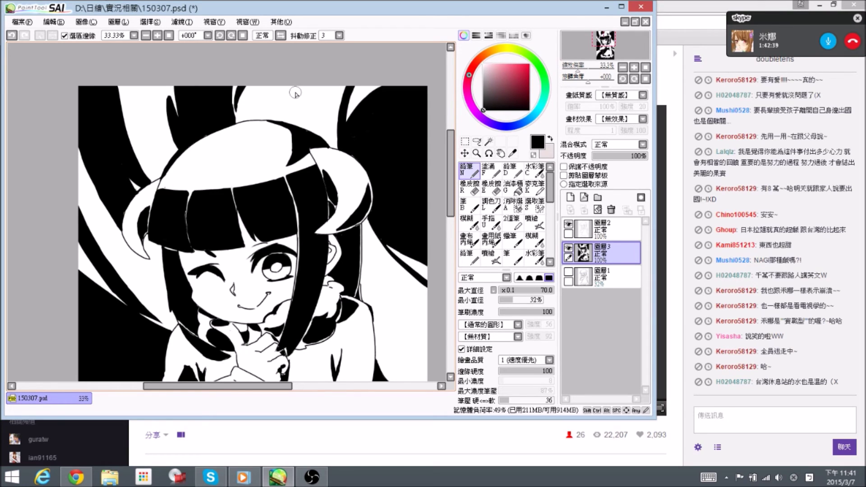
key("ctrl+s")
scroll(296, 93, "down", 1)
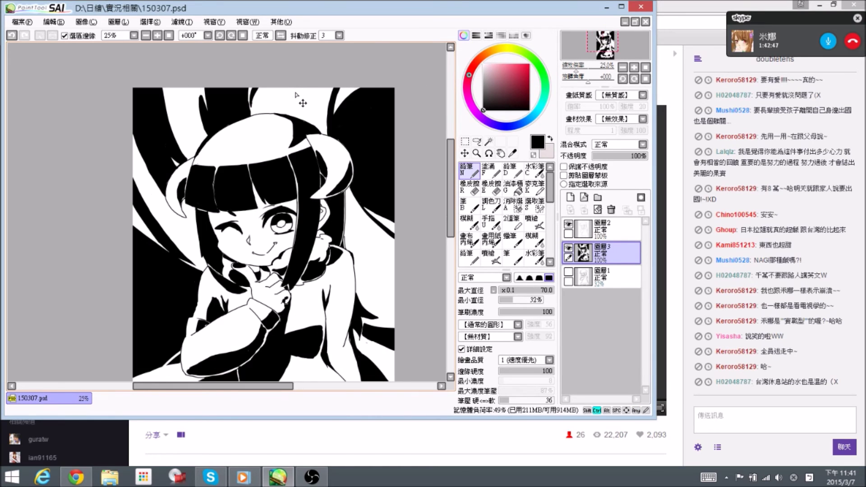
left_click_drag(371, 215, 368, 204)
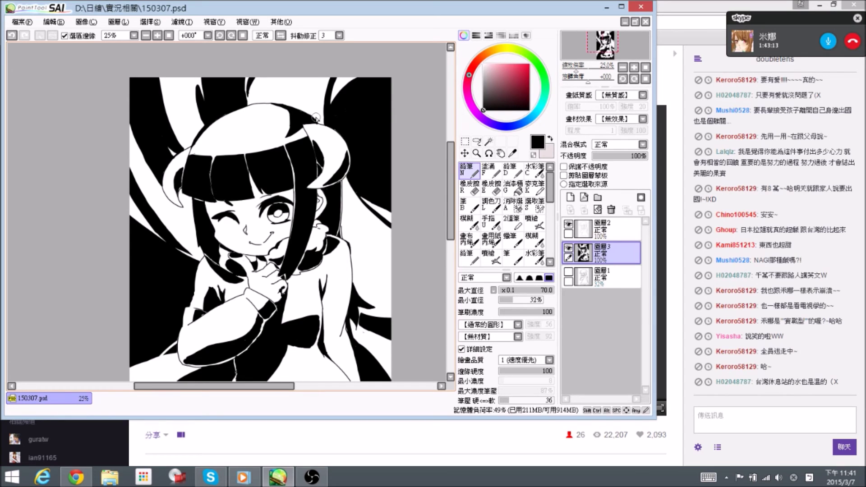
key("ctrl")
key("space")
left_click_drag(349, 170, 342, 146)
left_click_drag(353, 191, 345, 155)
key("ctrl+s")
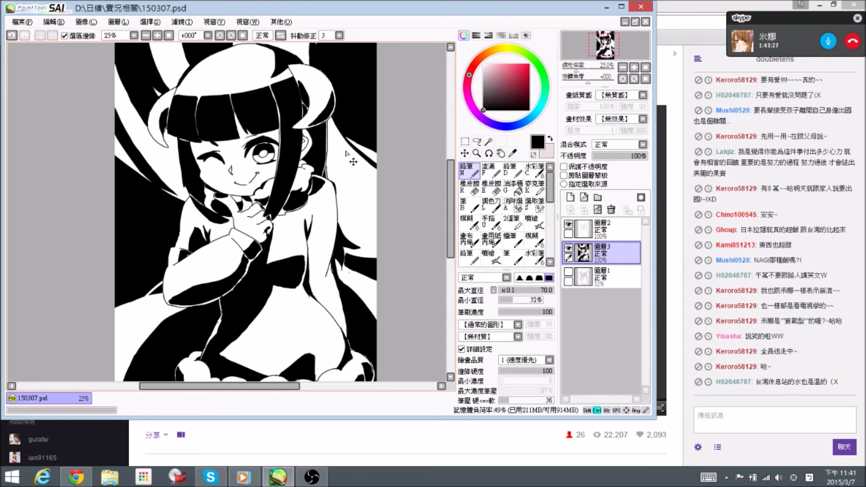
Paint the black clothing area's edge from the skirt frill up the belly to the chest band with the size 70 Pencil
key("space")
left_click_drag(376, 246, 389, 179)
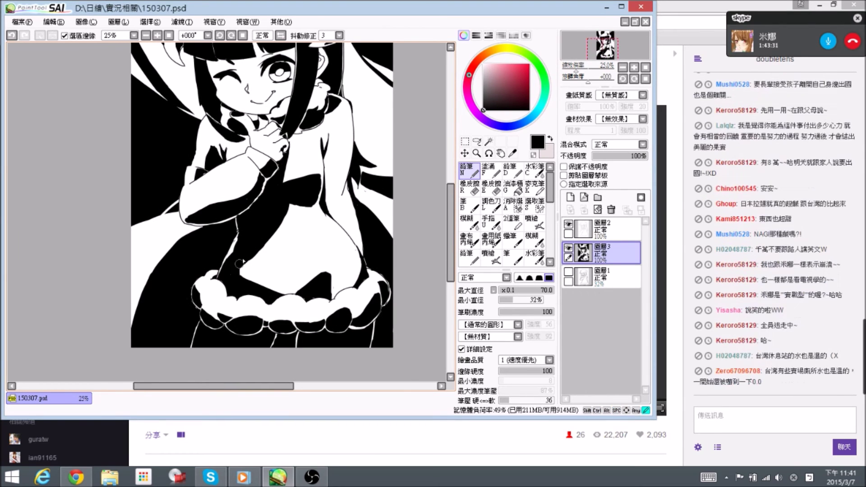
mouse_move(239, 270)
left_mouse_down()
mouse_move(248, 255)
mouse_move(239, 266)
left_mouse_up()
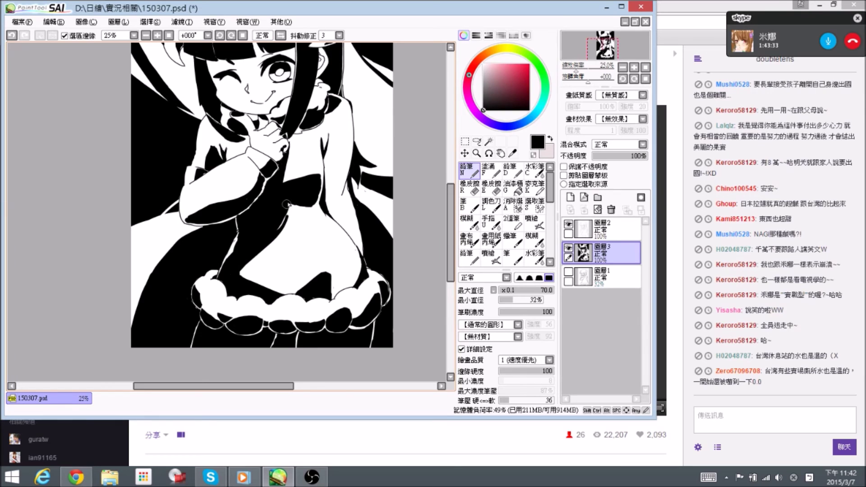
key("space")
left_click_drag(292, 200, 300, 220)
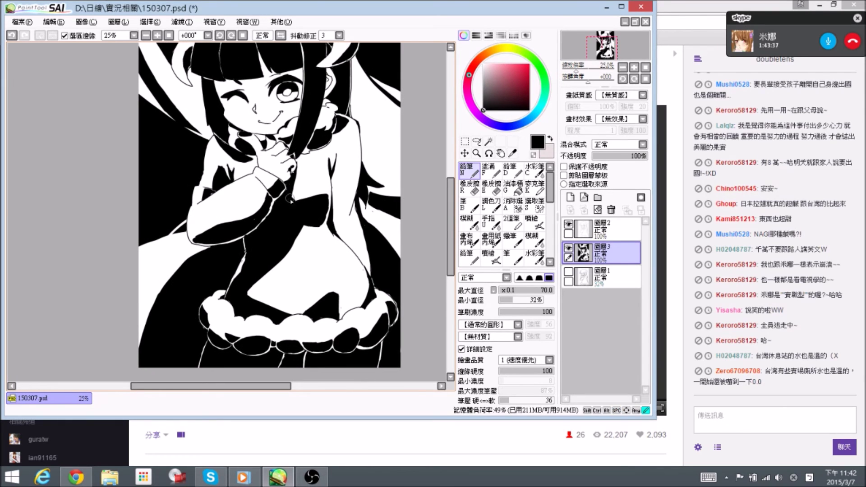
Reshape the black chest band's lower corner where it meets the belly and hanging arm with the eraser and Pencil
key("space")
left_click_drag(388, 153, 370, 167)
key("space")
key("e")
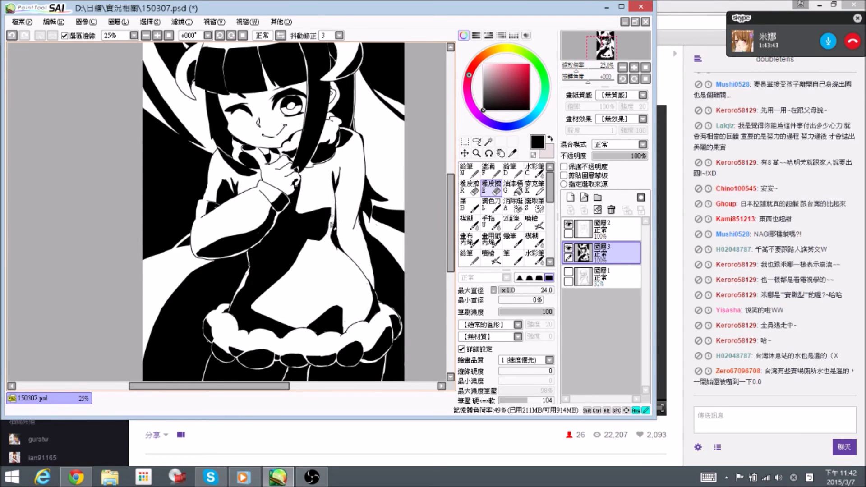
key("n")
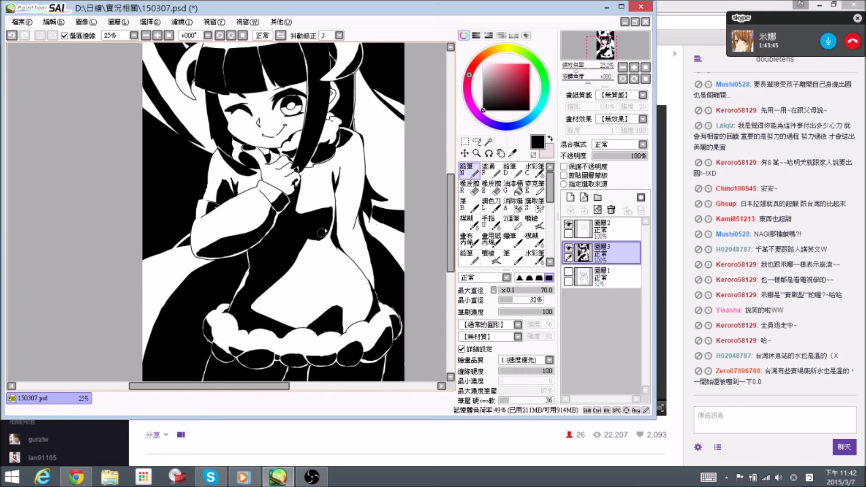
mouse_move(331, 209)
left_mouse_down()
mouse_move(353, 232)
mouse_move(347, 210)
mouse_move(312, 213)
left_mouse_up()
key("space")
key("space")
left_click_drag(375, 222, 360, 209)
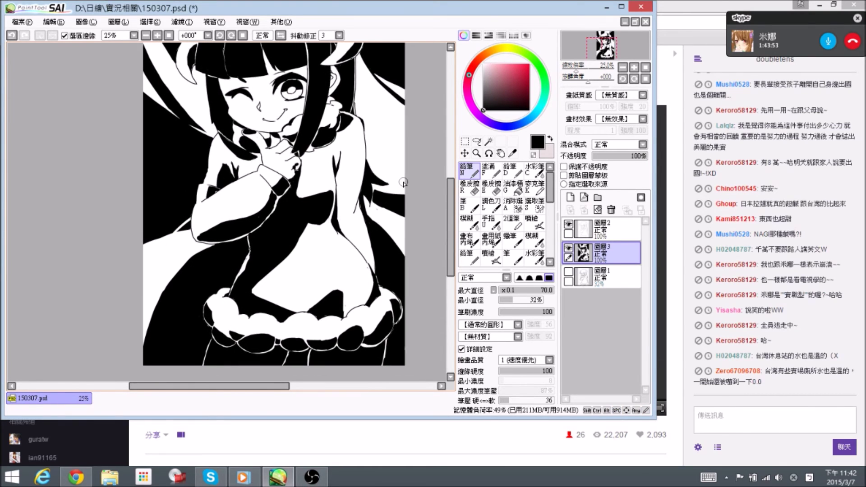
Ink black shading shapes on the hanging arm's sleeve and the raised arm's upper sleeve with the Pencil, and save the drawing
key("space")
mouse_move(349, 194)
left_mouse_down()
mouse_move(365, 209)
mouse_move(343, 181)
mouse_move(341, 202)
mouse_move(350, 175)
mouse_move(335, 178)
mouse_move(356, 165)
left_mouse_up()
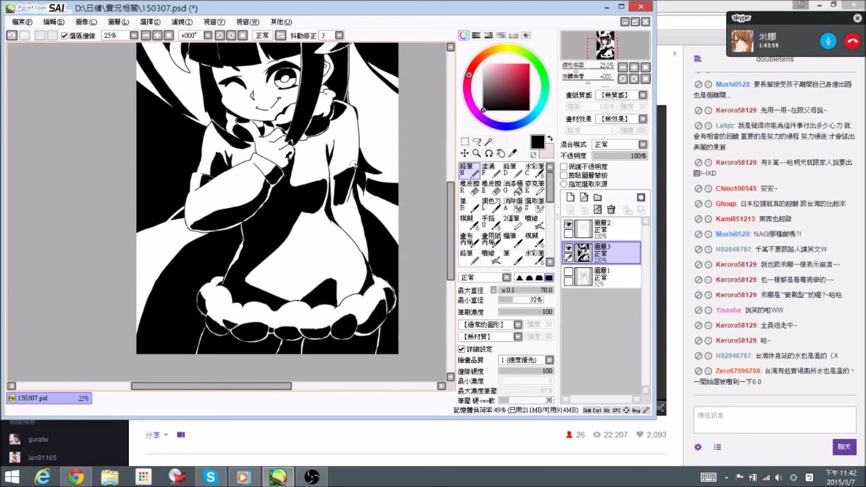
key("e")
key("n")
left_click_drag(334, 198, 344, 203)
left_click_drag(327, 138, 347, 134)
mouse_move(242, 176)
left_mouse_down()
mouse_move(269, 174)
mouse_move(261, 160)
mouse_move(265, 149)
mouse_move(274, 159)
mouse_move(270, 153)
left_mouse_up()
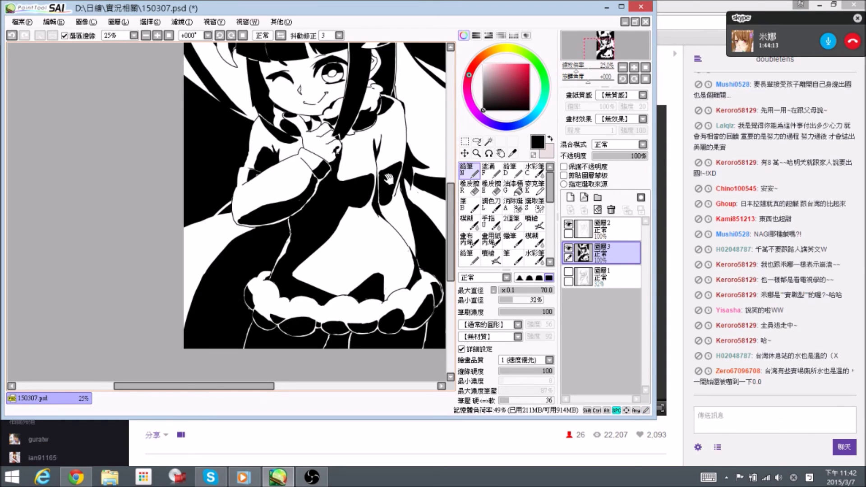
left_click_drag(384, 178, 368, 161)
key("ctrl+s")
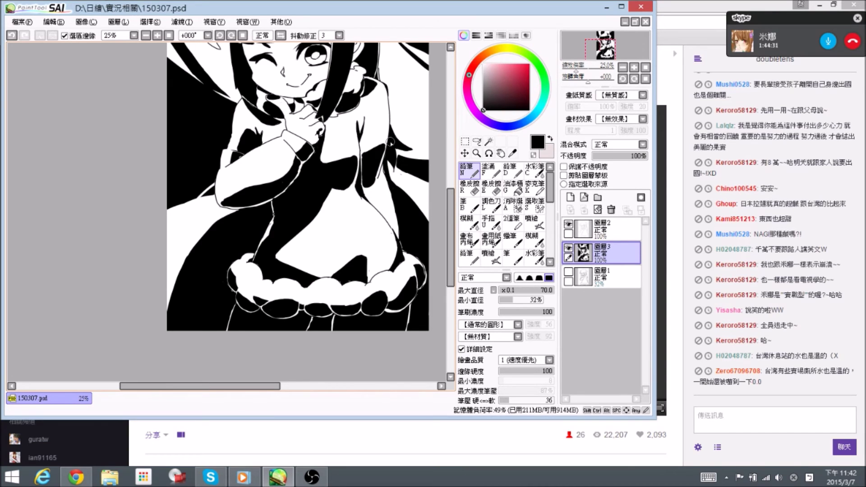
Widen the thin white line in the black area at the drawing's lower-left corner into a tapering streak with the eraser, and save the file
key("space")
mouse_move(233, 244)
left_mouse_down()
mouse_move(289, 156)
mouse_move(247, 243)
left_mouse_up()
key("e")
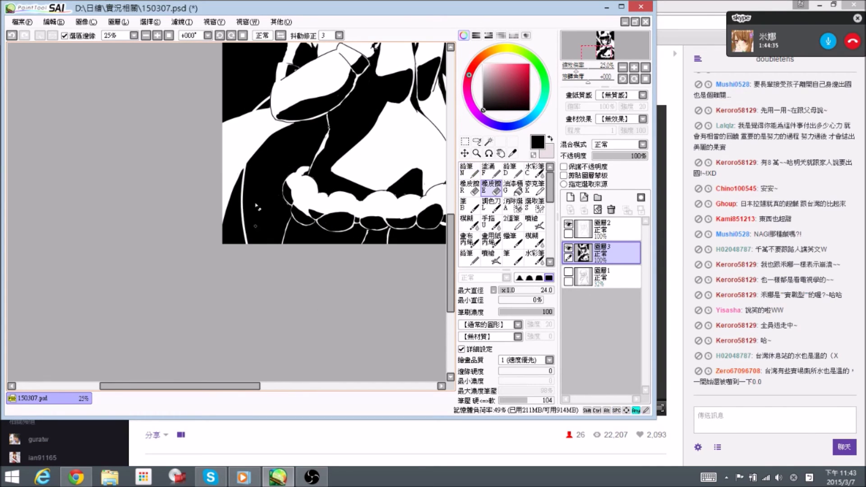
key("n")
key("space")
left_click_drag(379, 107, 310, 197)
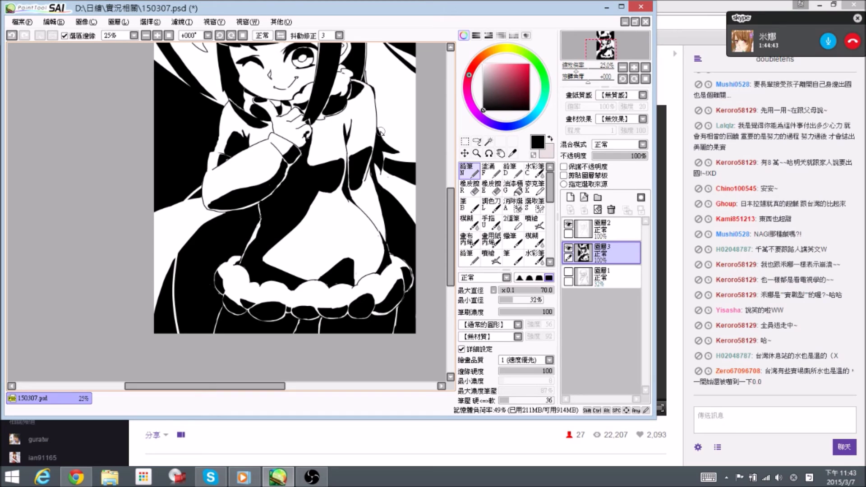
key("ctrl")
left_click_drag(185, 322, 189, 314)
key("e")
left_click_drag(180, 283, 179, 327)
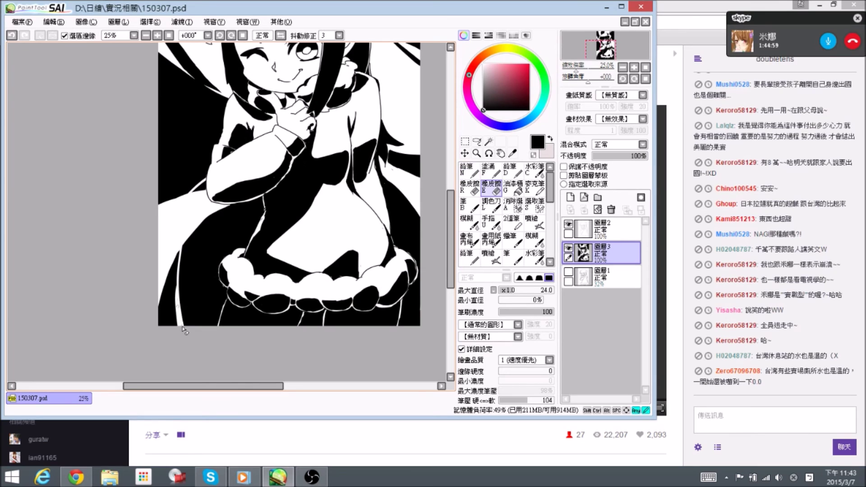
Clean up both edges of the white streak in the drawing's lower-left corner with the eraser and the size 70 Pencil
left_click_drag(175, 287, 179, 329)
key("n")
left_click_drag(175, 276, 178, 313)
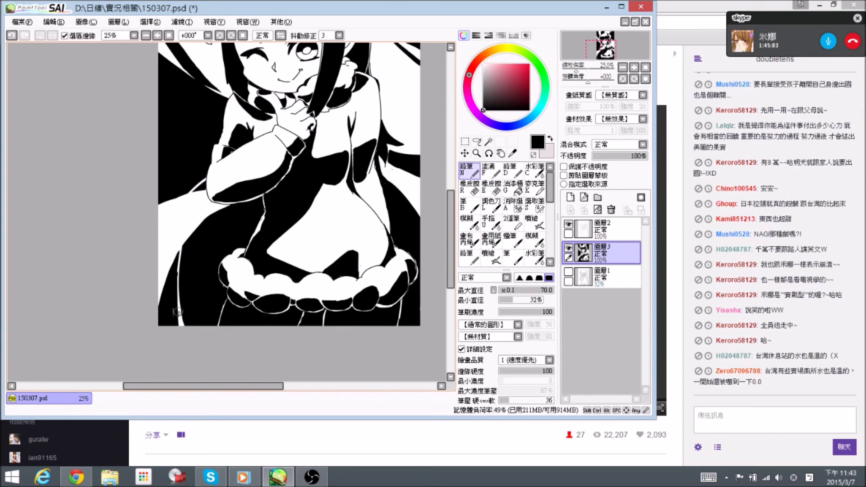
key("e")
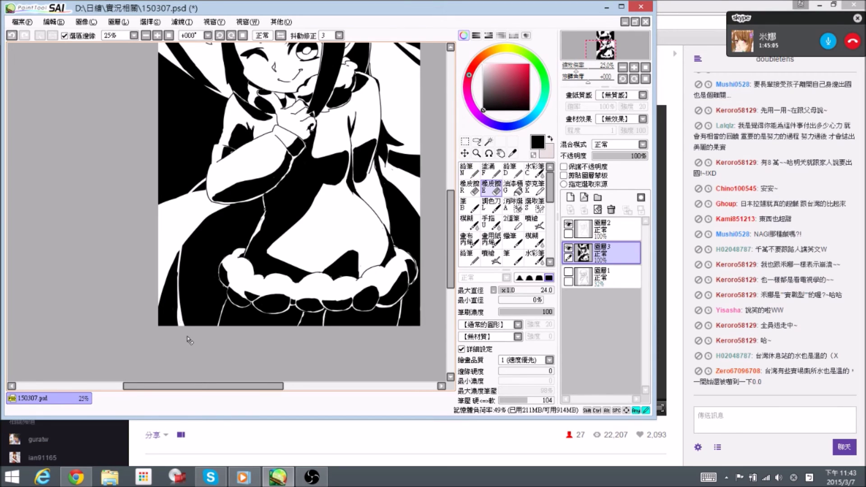
key("n")
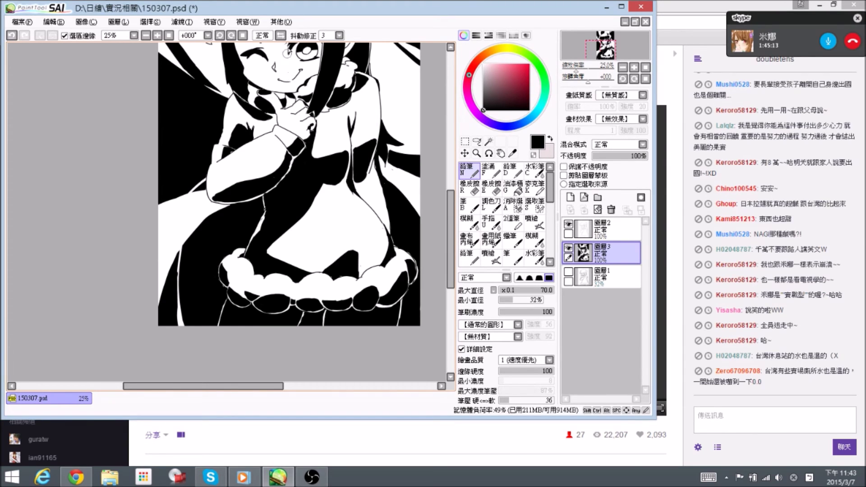
Check the drawing in a horizontally mirrored view and restore the normal orientation
left_click(261, 36)
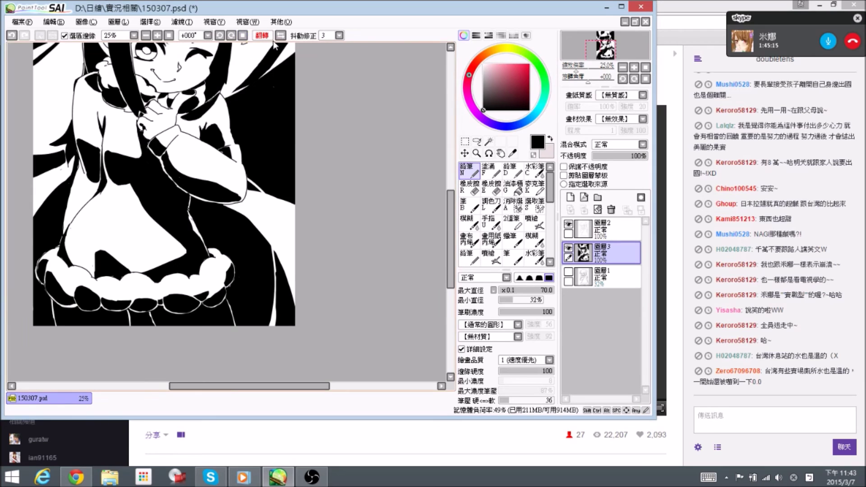
left_click(264, 35)
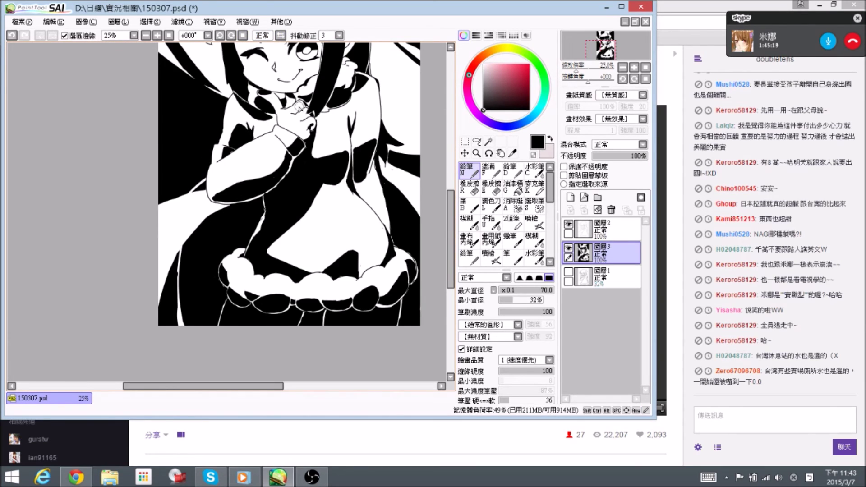
left_click_drag(236, 199, 140, 216)
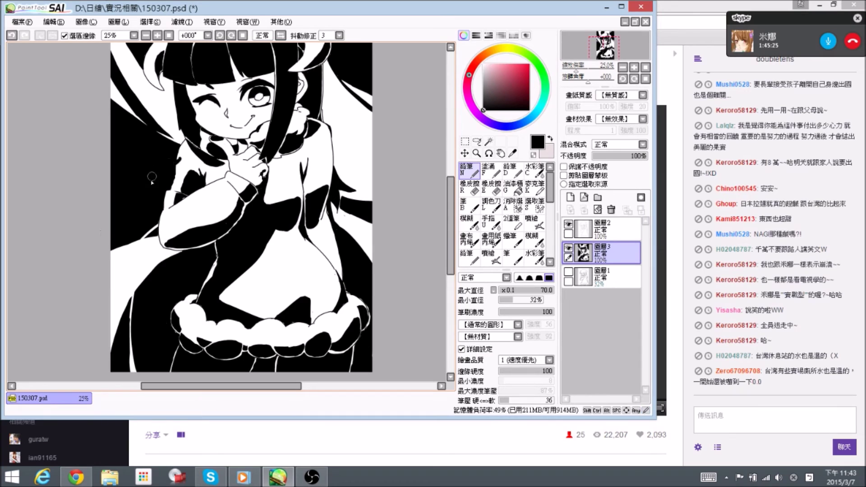
Try adding thin white highlights to the black area beside the raised arm with the eraser and the 鉛筆2 brush
key("e")
mouse_move(111, 216)
left_mouse_down()
mouse_move(159, 182)
mouse_move(176, 152)
left_mouse_up()
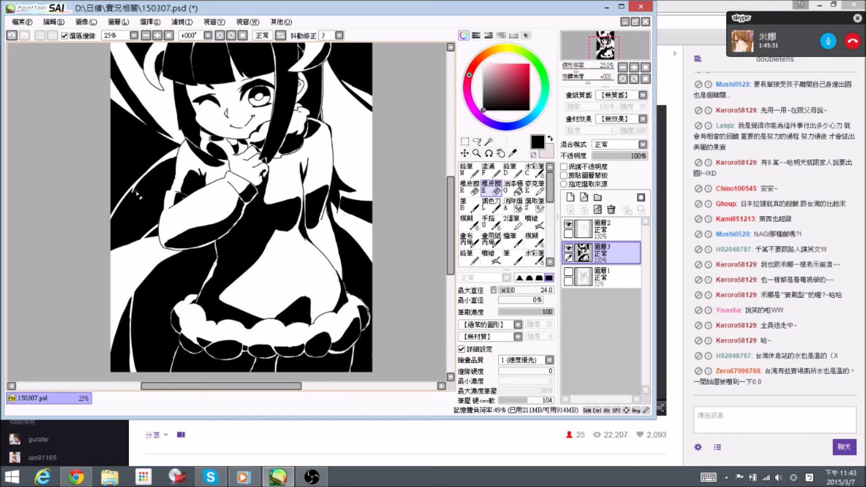
scroll(534, 227, "down", 3)
left_click_drag(551, 213, 550, 230)
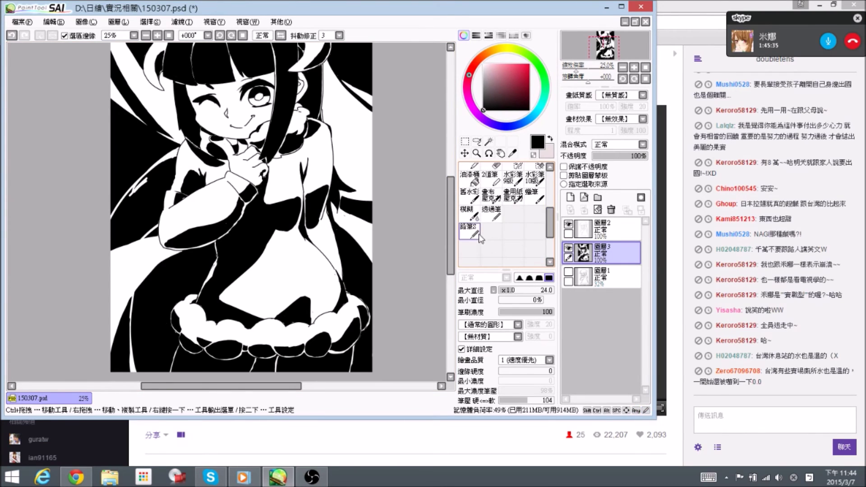
left_click(472, 232)
left_click_drag(127, 199, 141, 198)
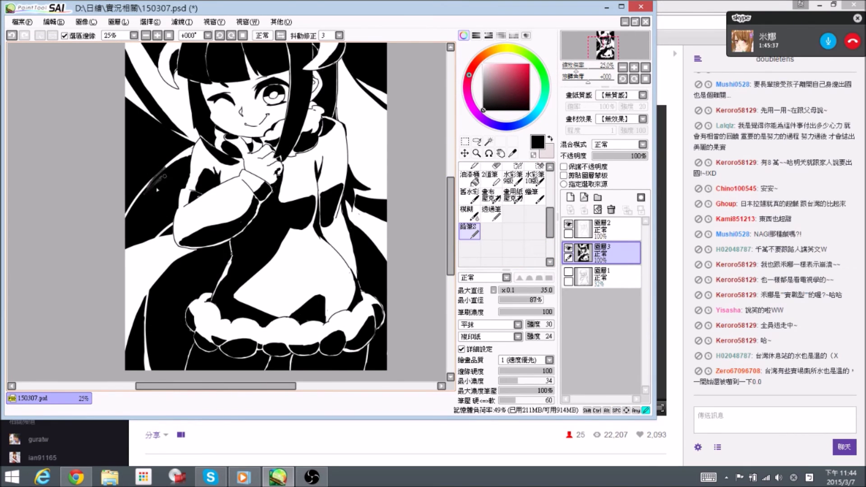
left_click_drag(550, 226, 550, 185)
key("n")
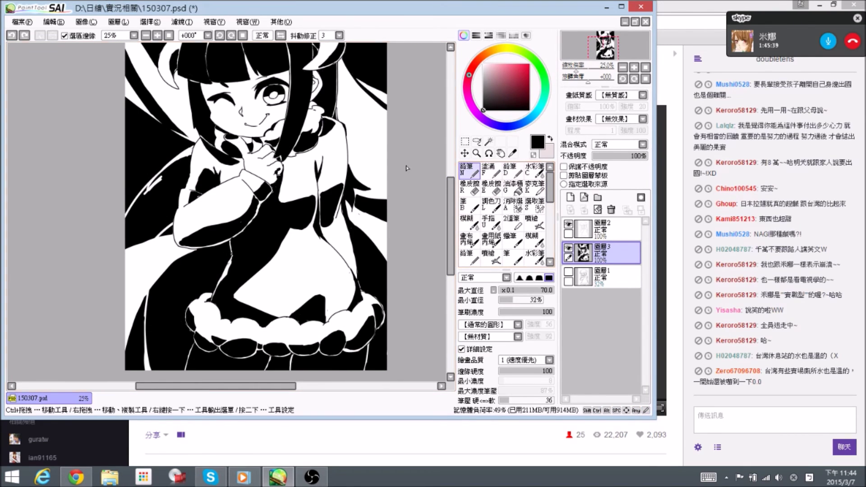
left_click_drag(155, 194, 158, 184)
Touch up the outline of the shoulder and the black hair tips beside the hanging arm with the Pencil and eraser
key("space")
mouse_move(375, 141)
left_mouse_down()
mouse_move(325, 174)
mouse_move(303, 149)
mouse_move(373, 161)
left_mouse_up()
left_click_drag(296, 148, 360, 153)
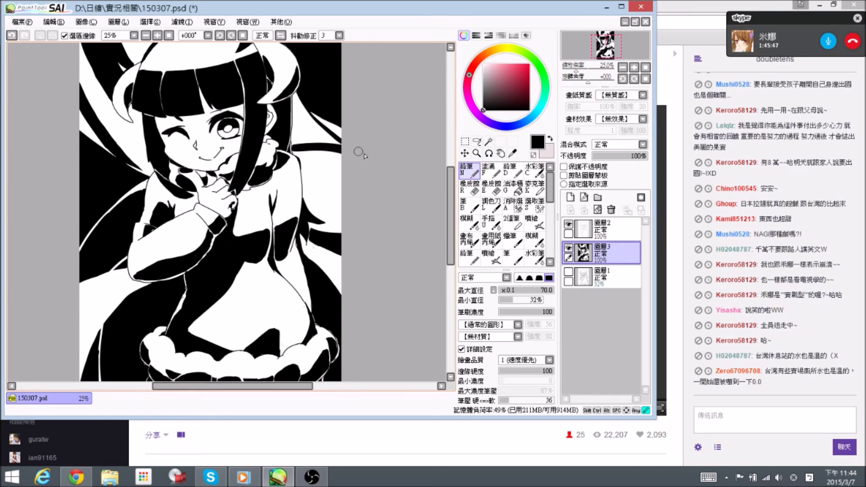
left_click_drag(293, 145, 294, 146)
key("e")
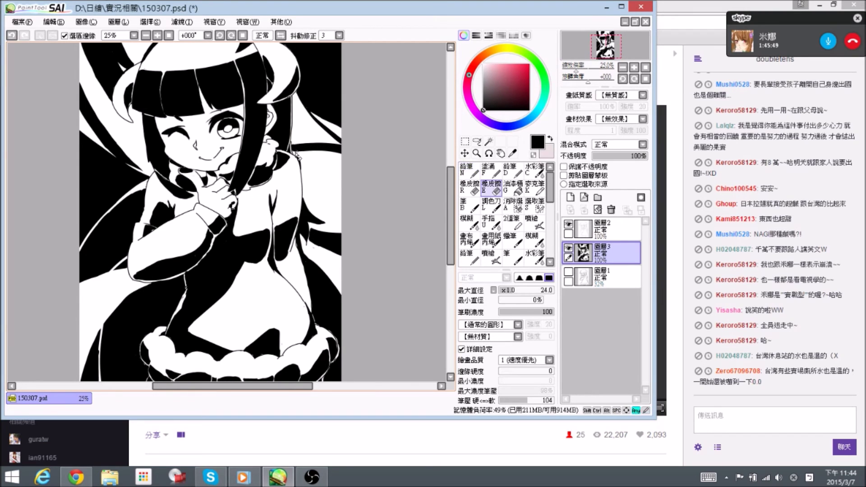
left_click_drag(354, 166, 387, 131)
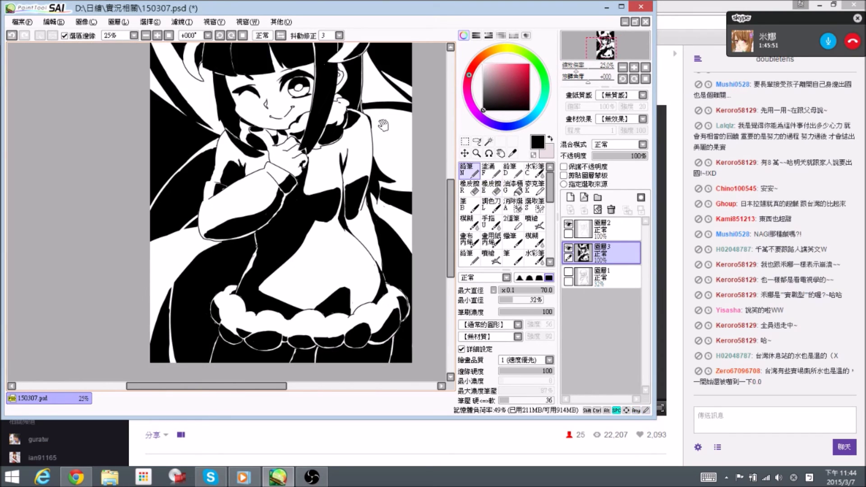
left_click_drag(424, 215, 382, 186)
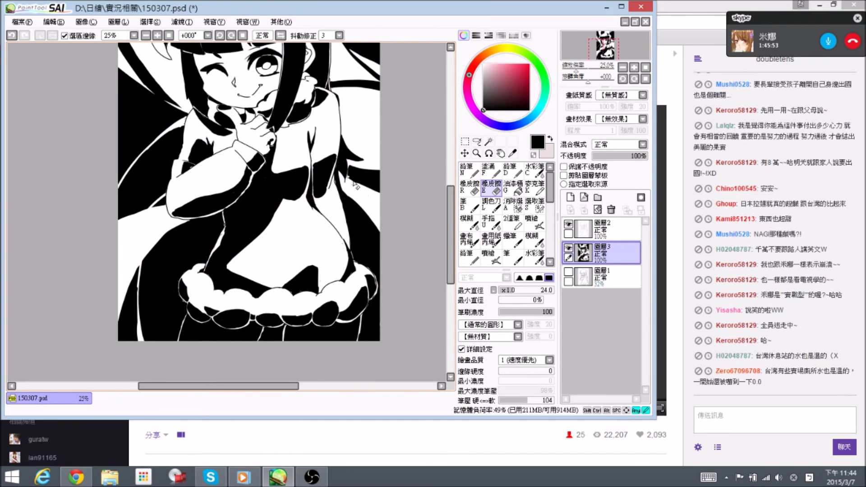
key("n")
left_click_drag(318, 82, 357, 120)
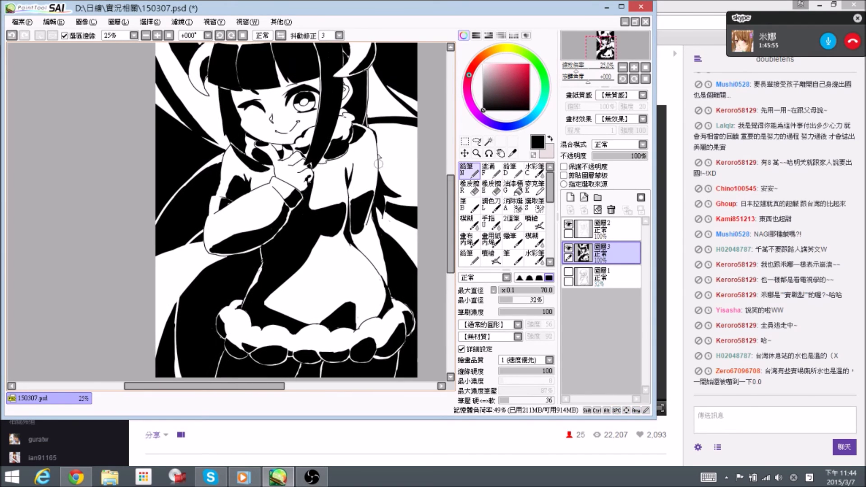
left_click_drag(376, 71, 367, 166)
Refine the black and white background streaks above the head with the Pencil and eraser, and save the file
key("ctrl+minus")
key("ctrl+minus")
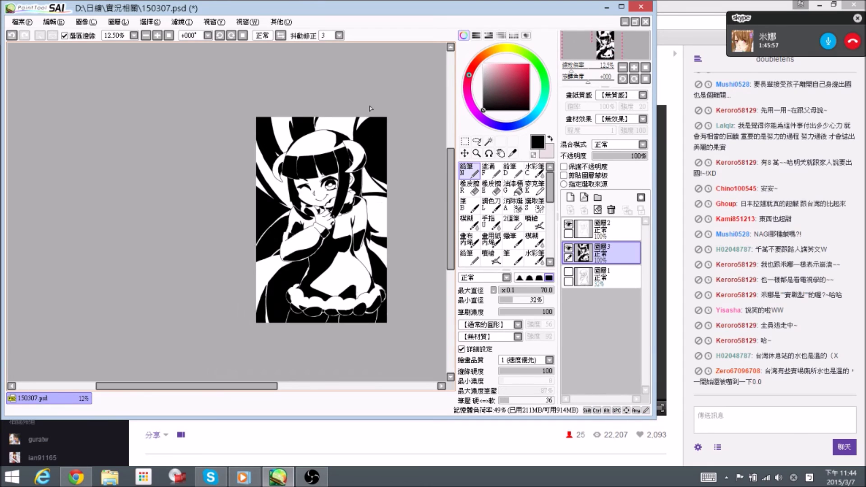
scroll(329, 141, "up", 1)
left_click_drag(266, 161, 274, 174)
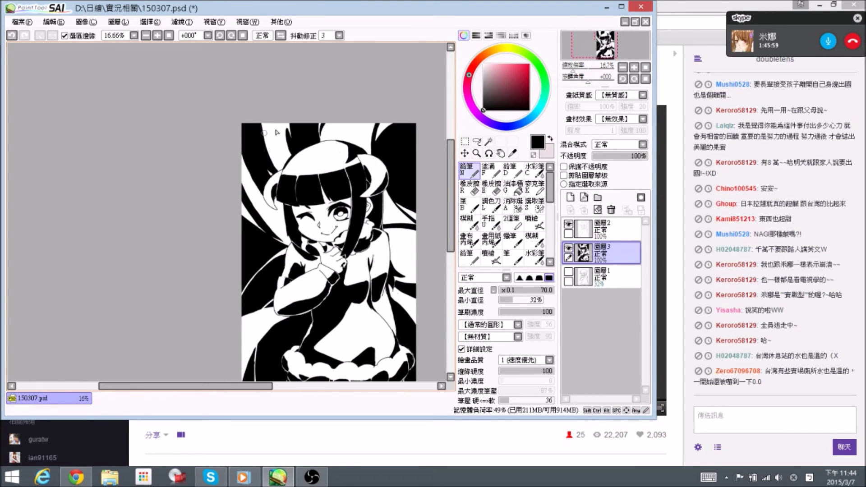
key("e")
left_click_drag(288, 127, 299, 158)
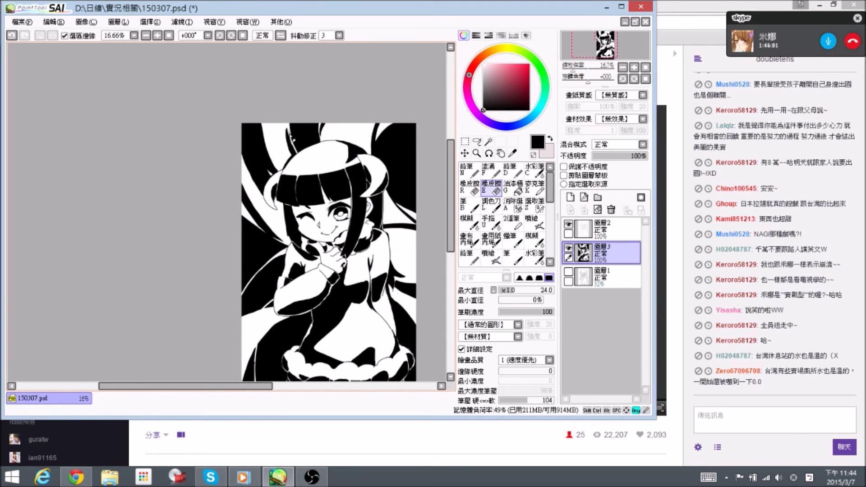
key("n")
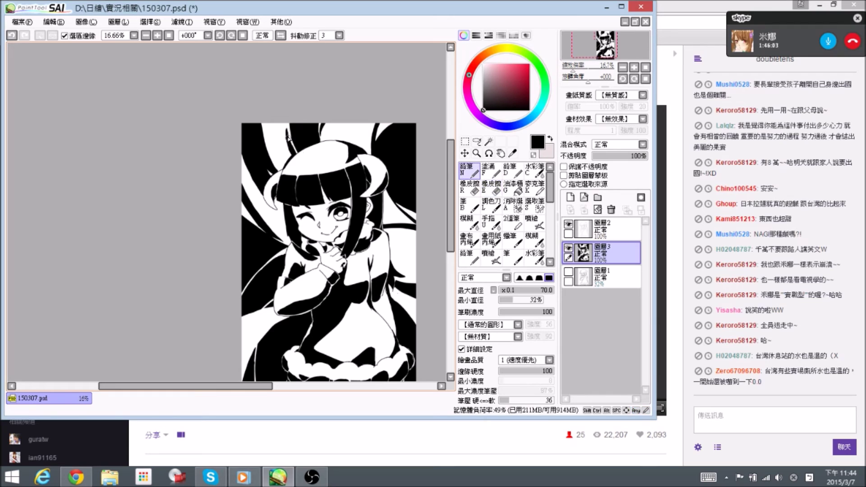
left_click_drag(330, 164, 316, 140)
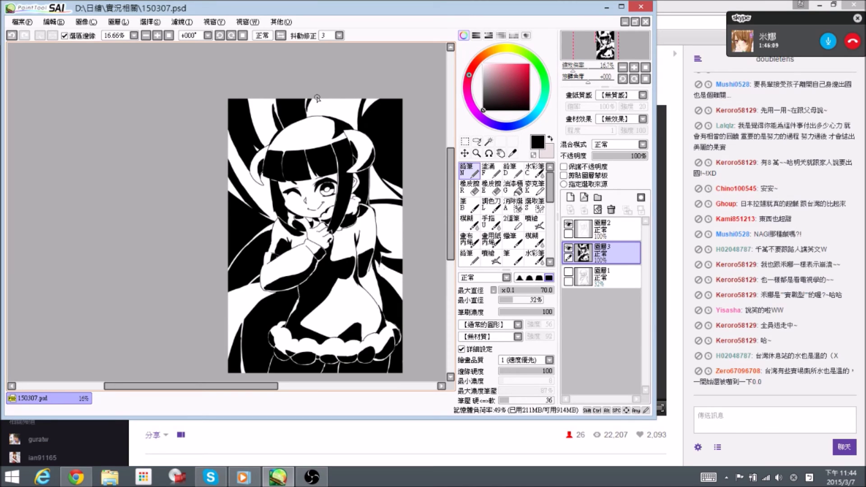
key("ctrl+s")
Examine the inked illustration as a whole and close up, checking the face, arms, clothing and background shapes
scroll(317, 98, "up", 1)
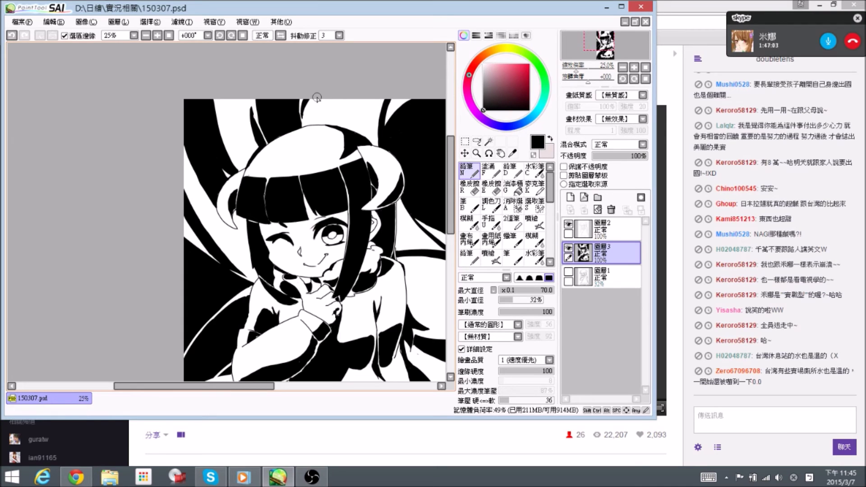
scroll(318, 97, "down", 1)
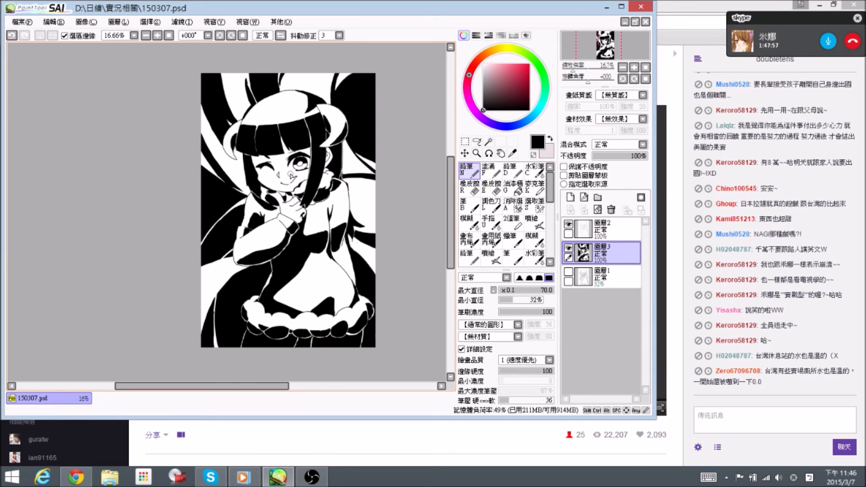
key("space")
left_click_drag(373, 228, 362, 201)
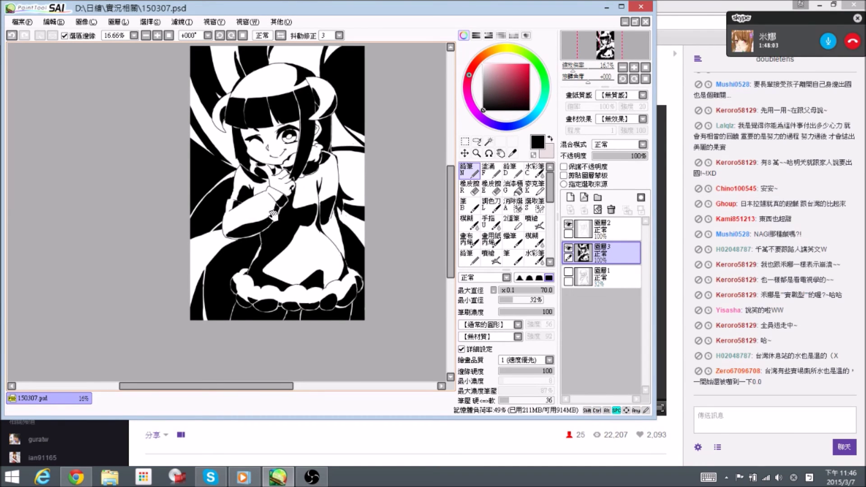
key("space")
left_click_drag(323, 178, 351, 173)
scroll(358, 165, "up", 1)
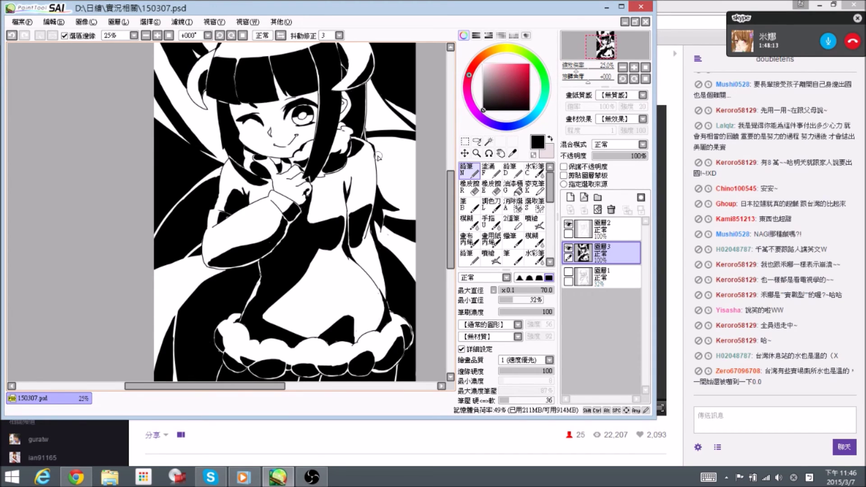
scroll(379, 157, "down", 1)
left_click_drag(353, 126, 336, 152)
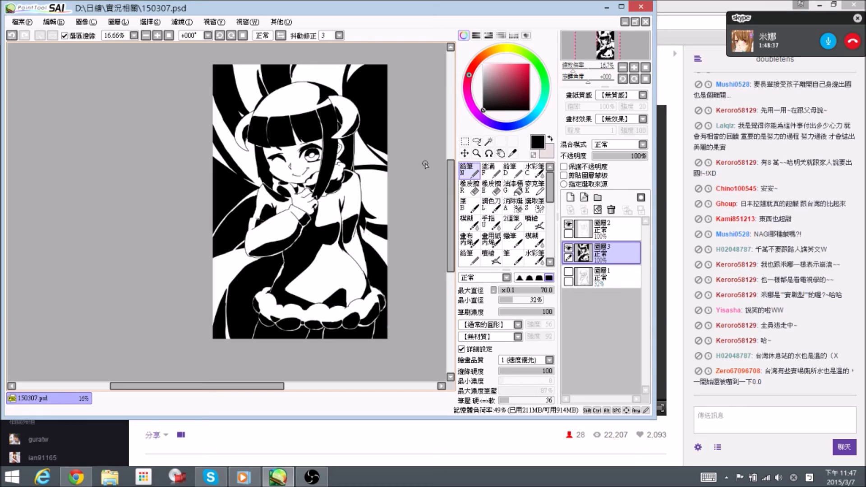
Save the finished drawing to 150307.psd
key("ctrl+s")
key("ctrl+s")
key("ctrl")
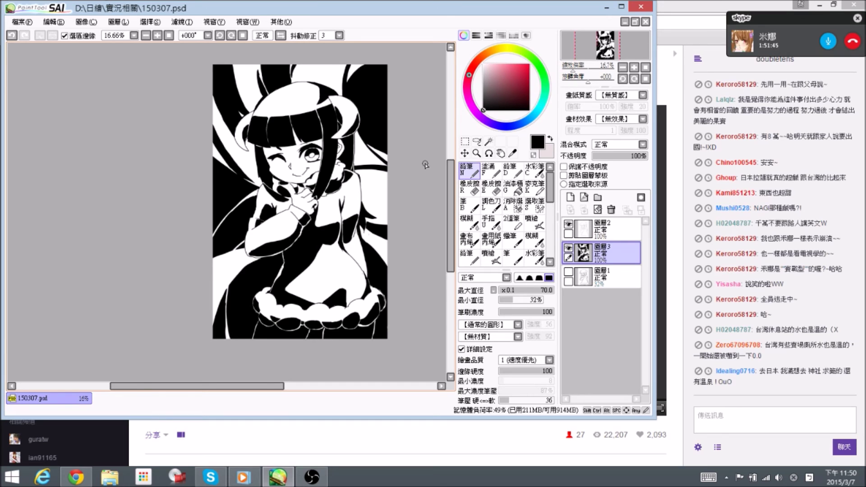
key("ctrl")
key("ctrl+s")
key("ctrl+s")
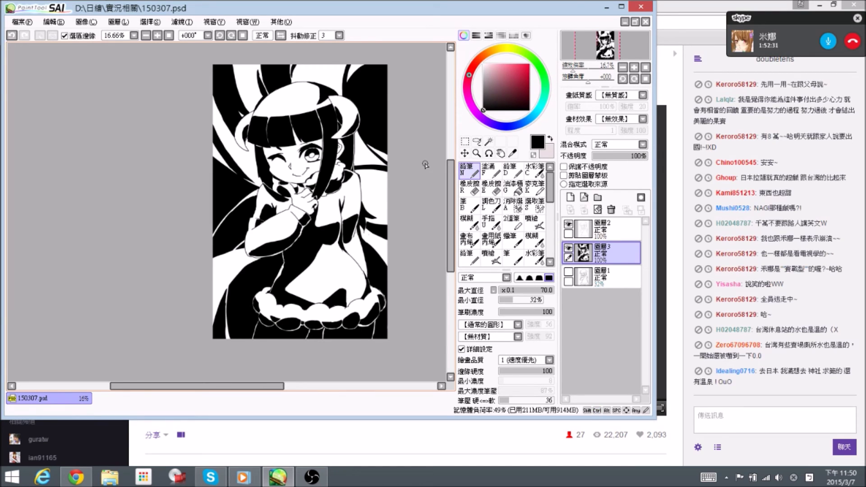
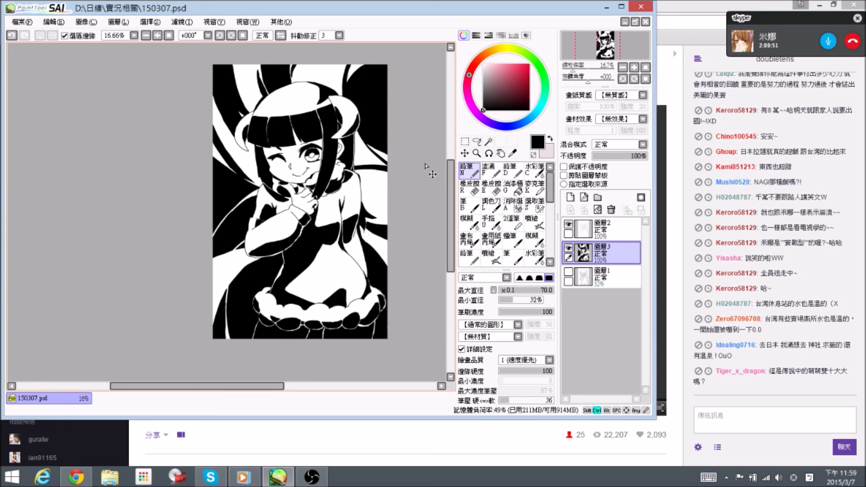
key("ctrl+s")
key("ctrl")
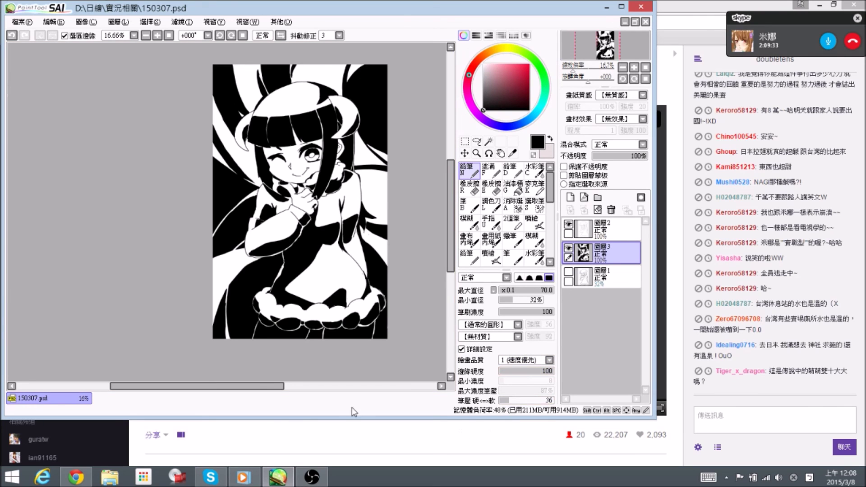
Switch to Open Broadcaster Software and move its window slightly upward
left_click(311, 477)
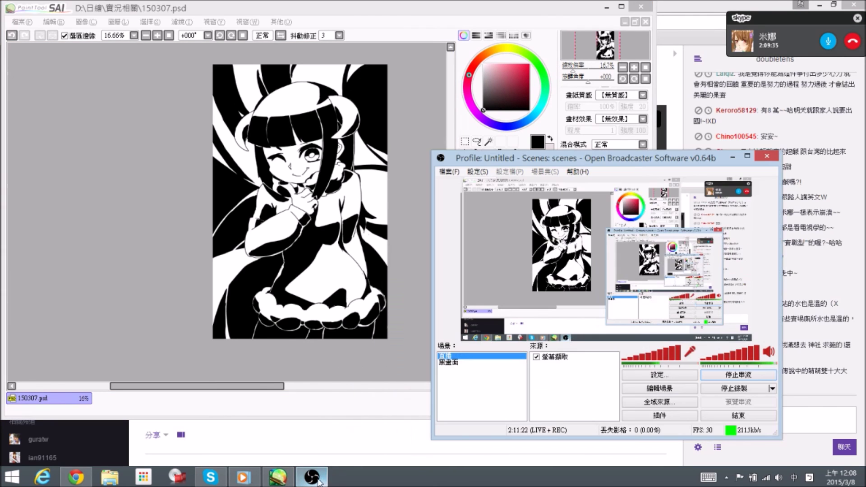
left_click_drag(640, 156, 629, 137)
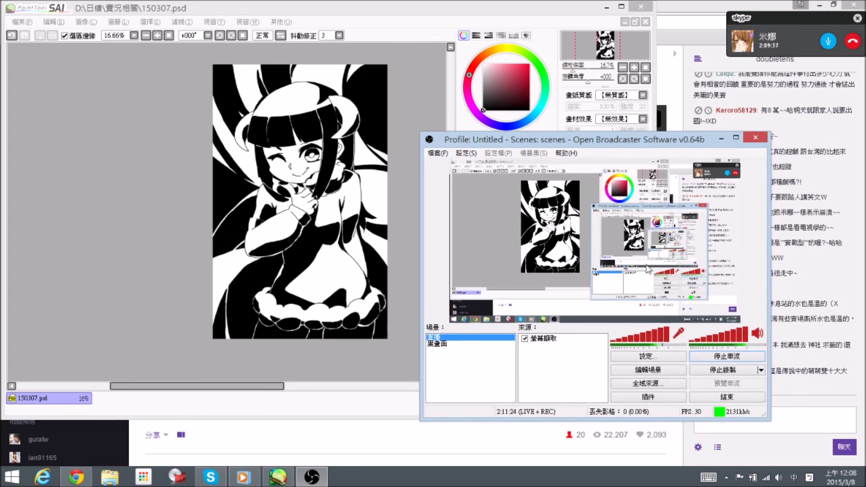